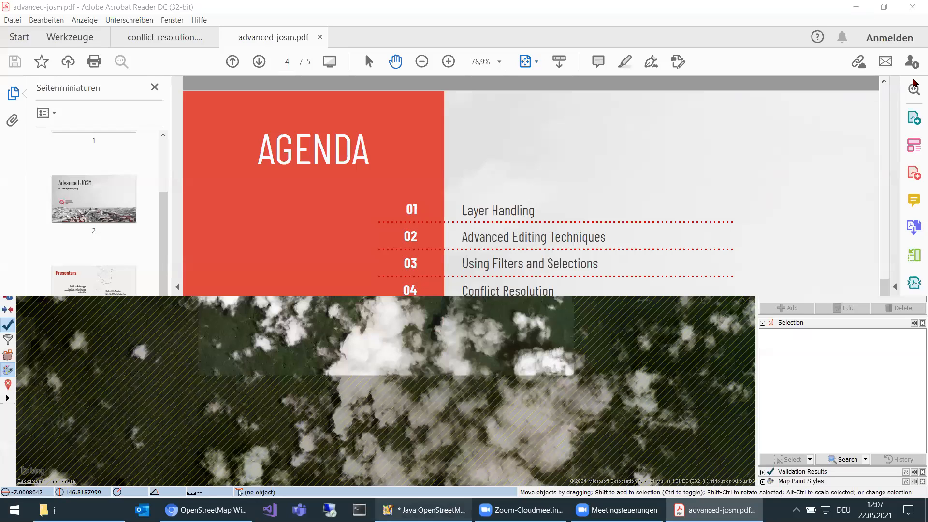
Switch to Java OpenStreetMap Editor and review the commands available for the imagery-mismatch layer.
key(alt+Tab)
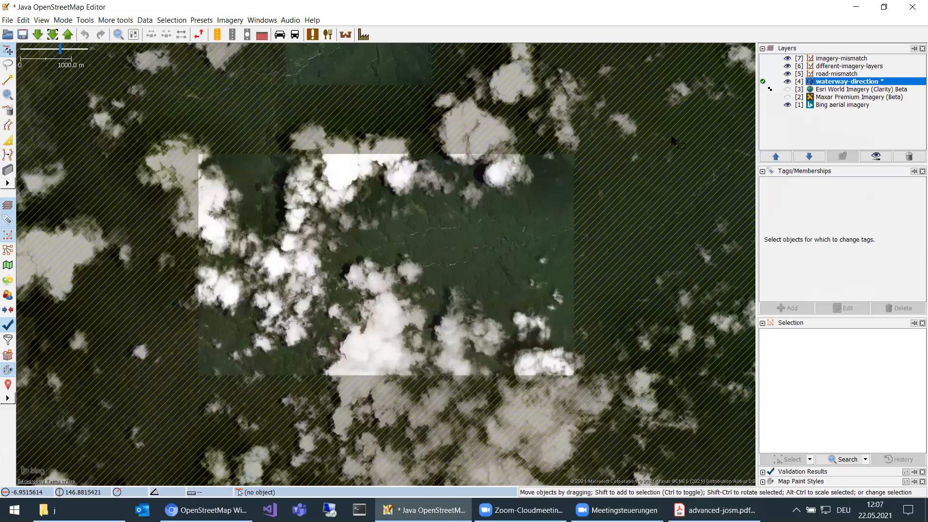
mouse_move(812, 87)
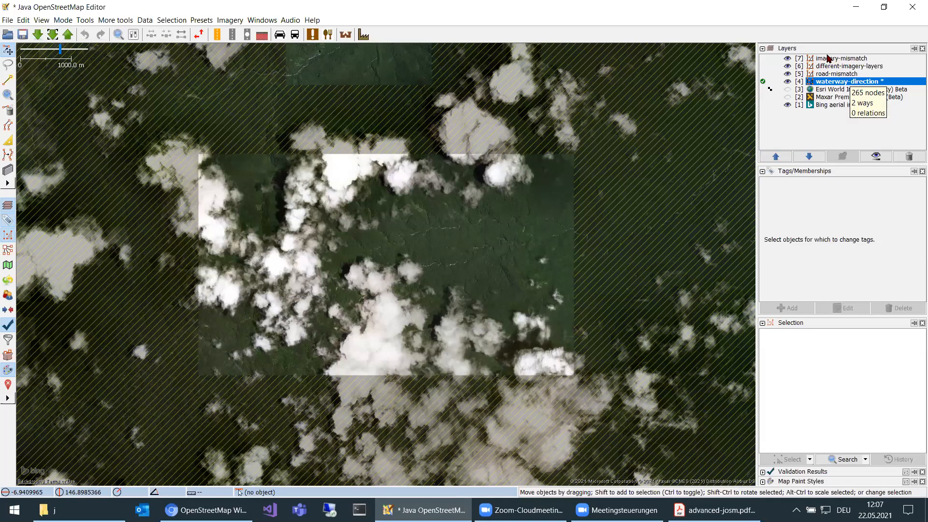
right_click(828, 61)
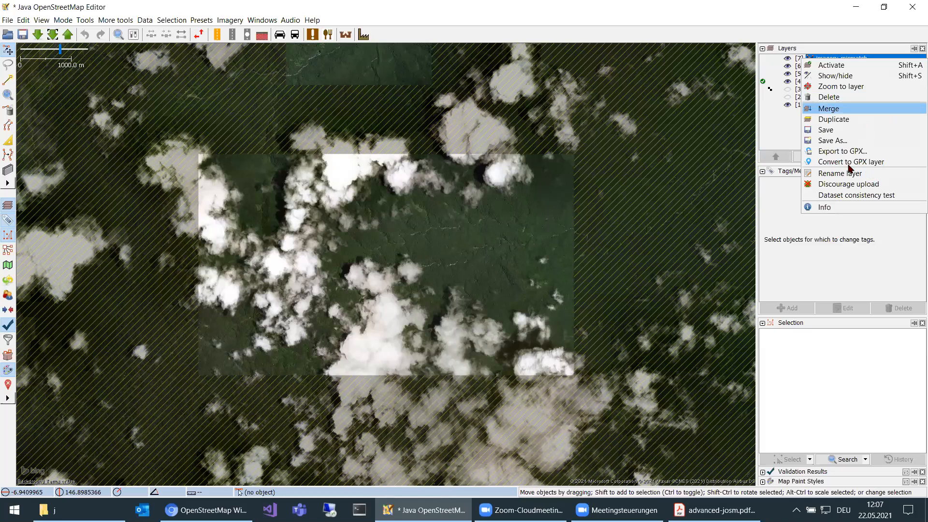
click(669, 144)
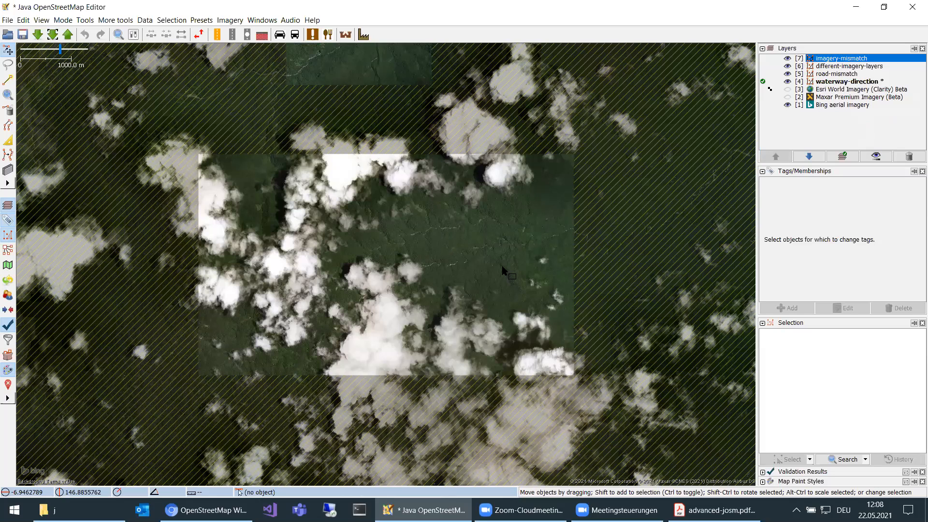
Review the available and selected imagery providers in the imagery preferences.
scroll(503, 270, up, 3)
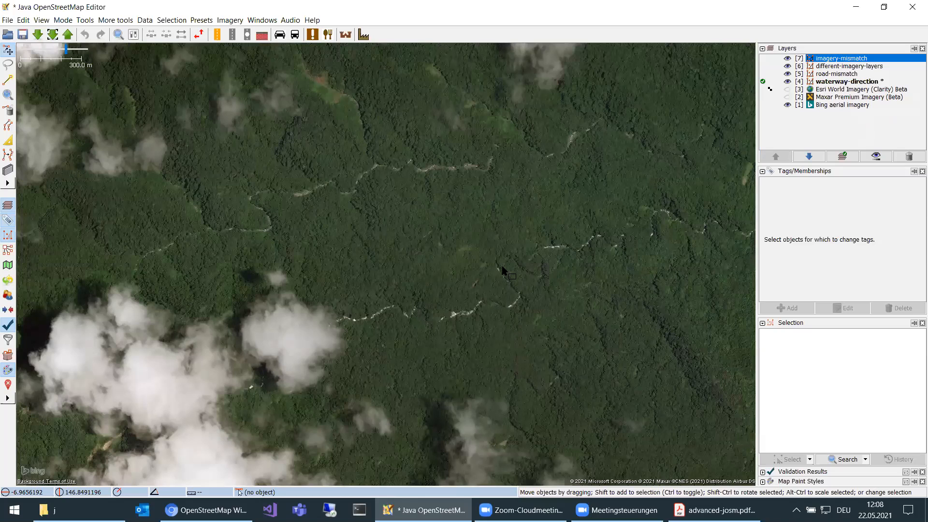
scroll(503, 270, down, 1)
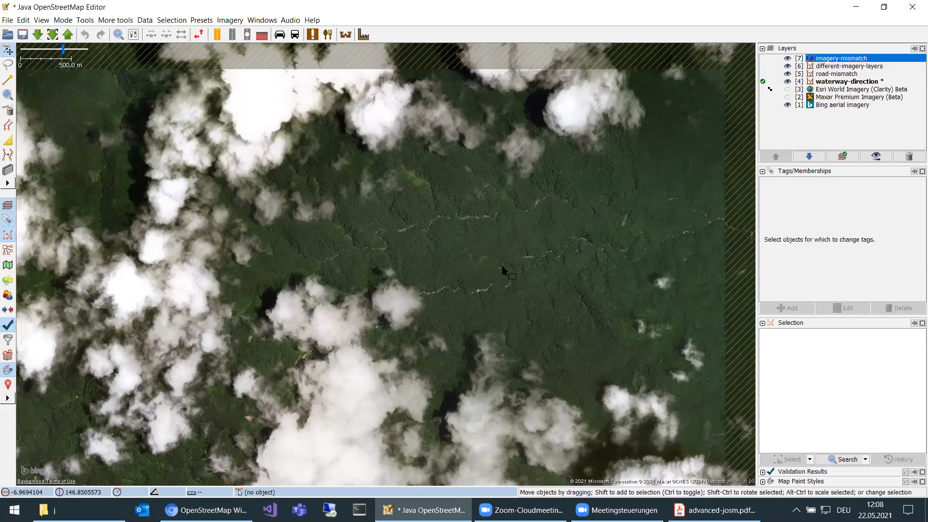
click(231, 20)
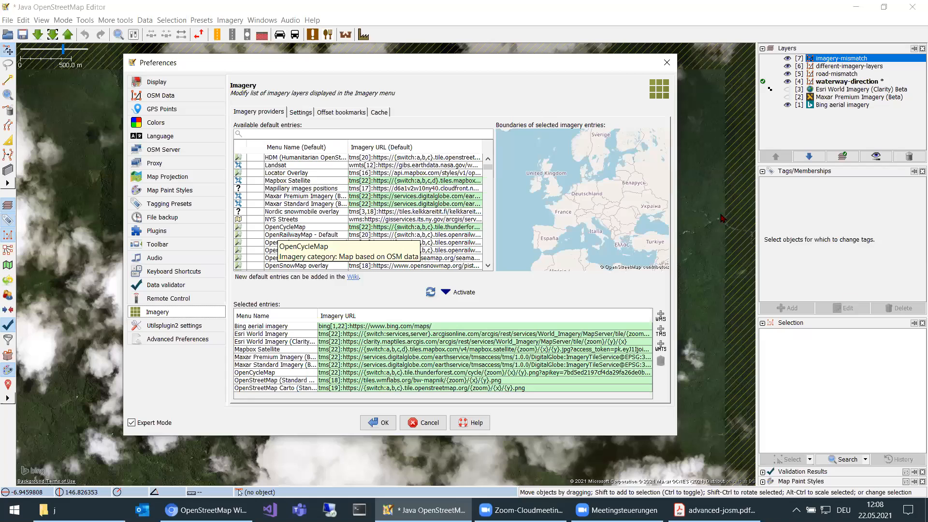
key(Escape)
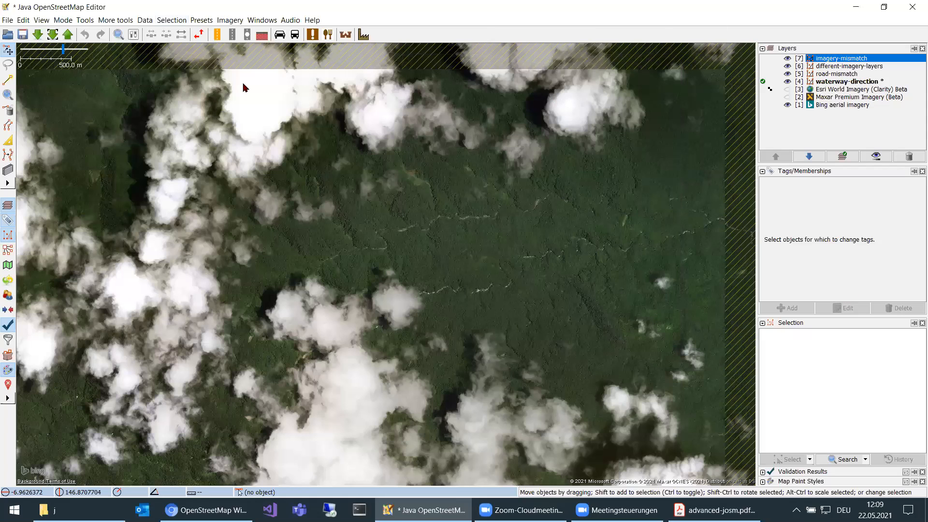
Add OpenCycleMap as an imagery layer and examine the contour lines over the river area.
key(super+Down)
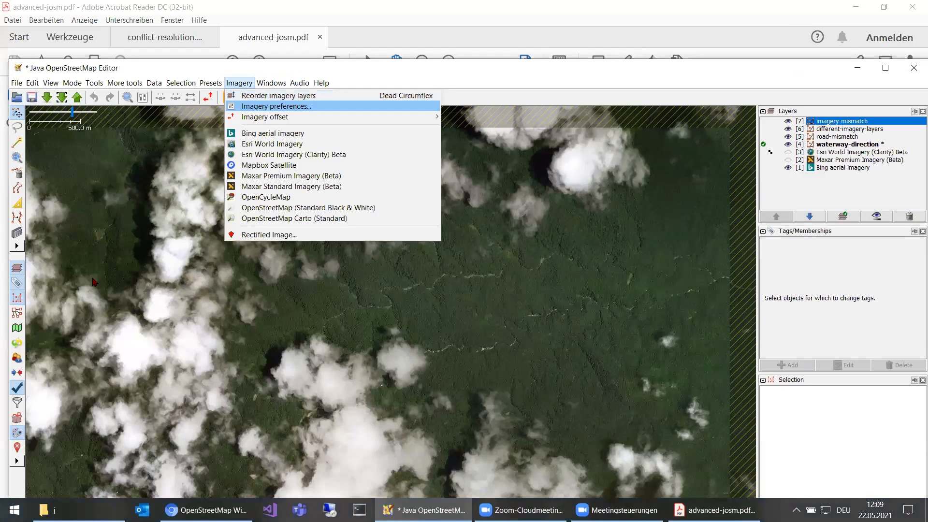
click(265, 197)
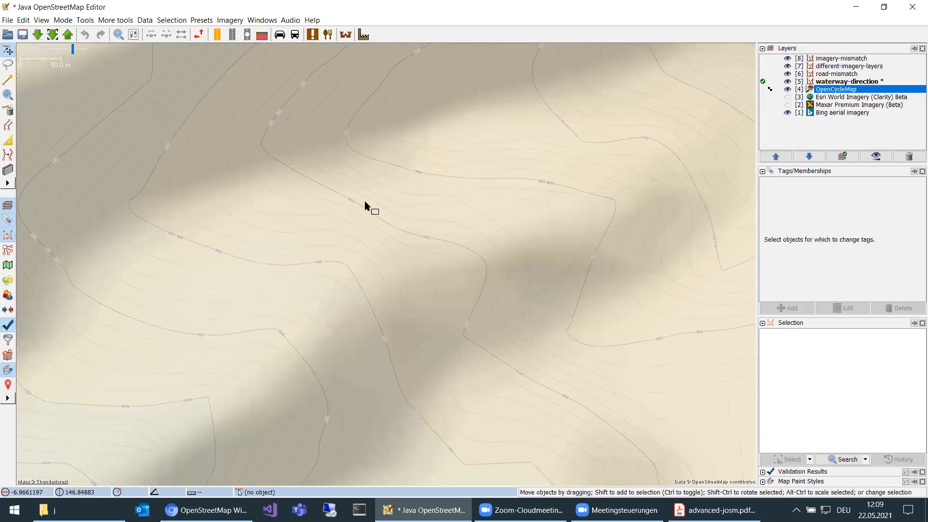
scroll(392, 201, down, 2)
drag(384, 210, 562, 209)
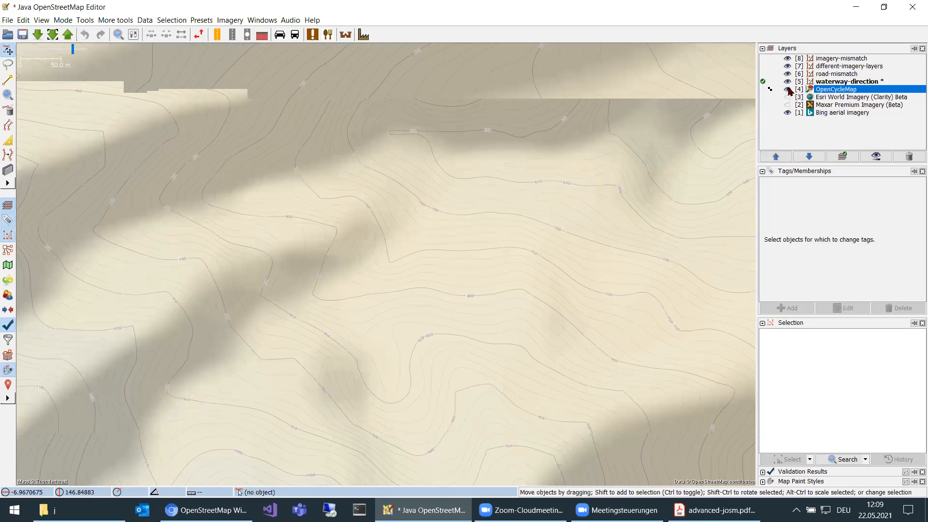
Lower the opacity of the OpenCycleMap layer to about 70% over the Bing imagery, and hide the layer.
click(885, 158)
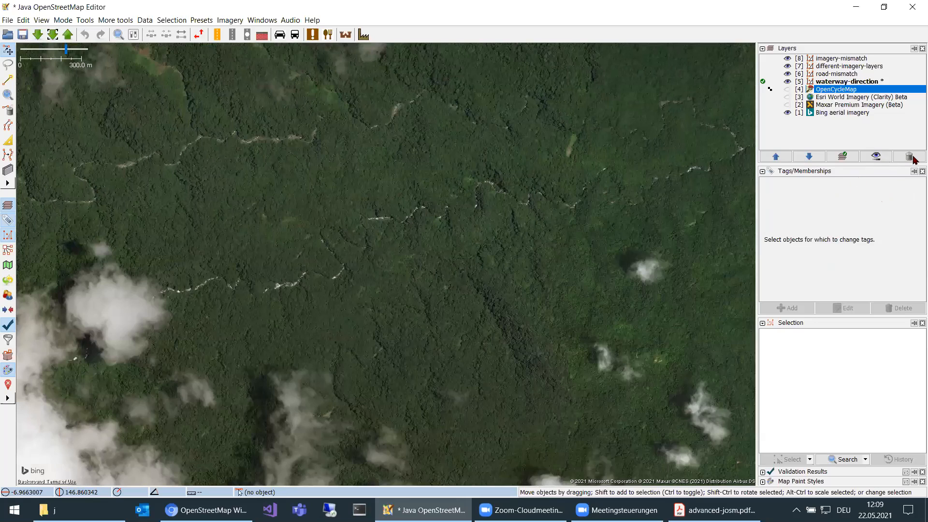
key(alt+shift+v)
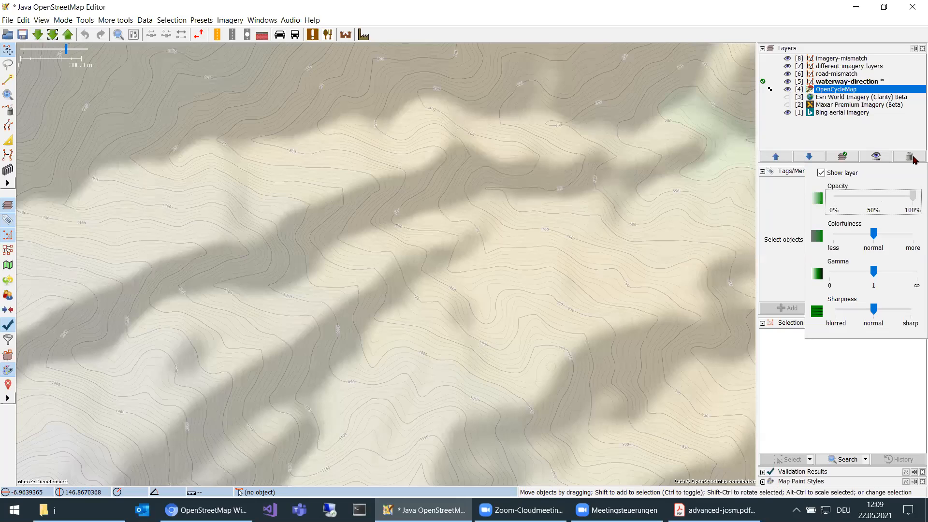
key(Page_Down)
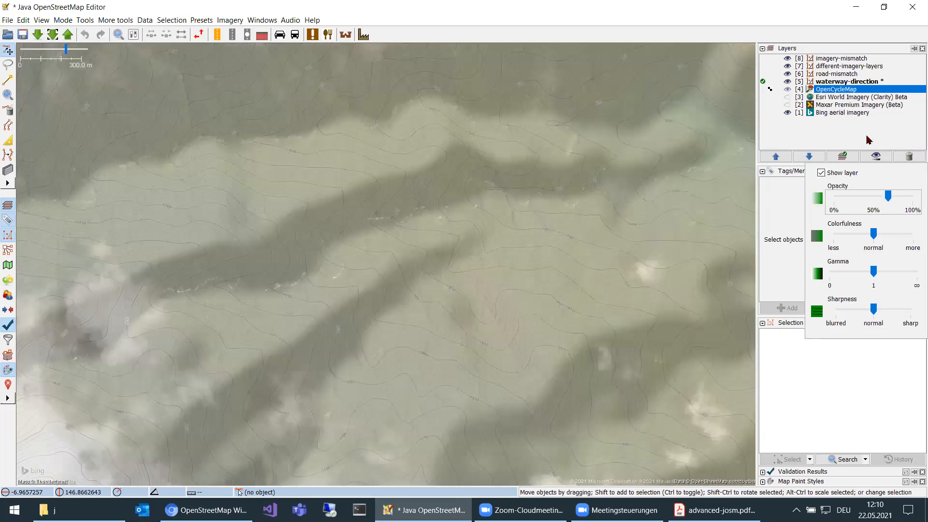
click(789, 90)
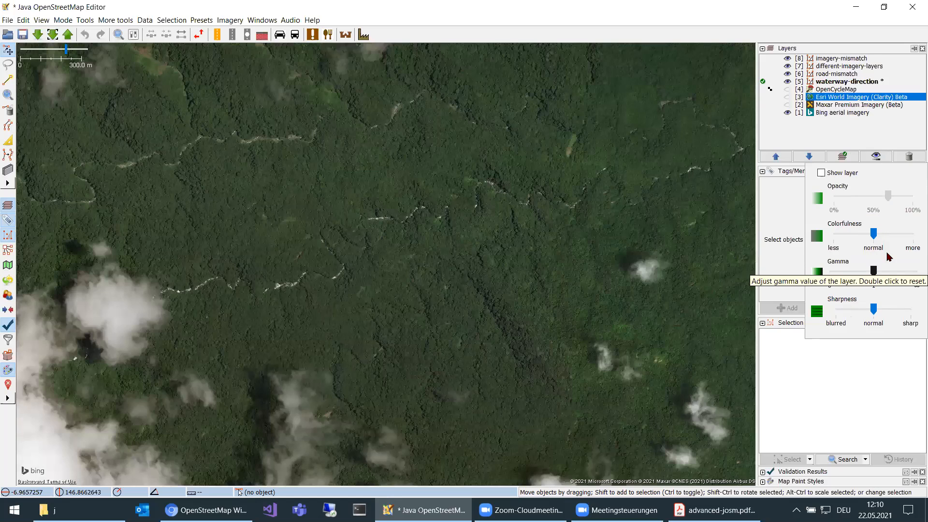
Try a lower gamma on the Esri World Imagery (Clarity) Beta layer, return it to about 1, and hide the layer.
drag(873, 269, 863, 272)
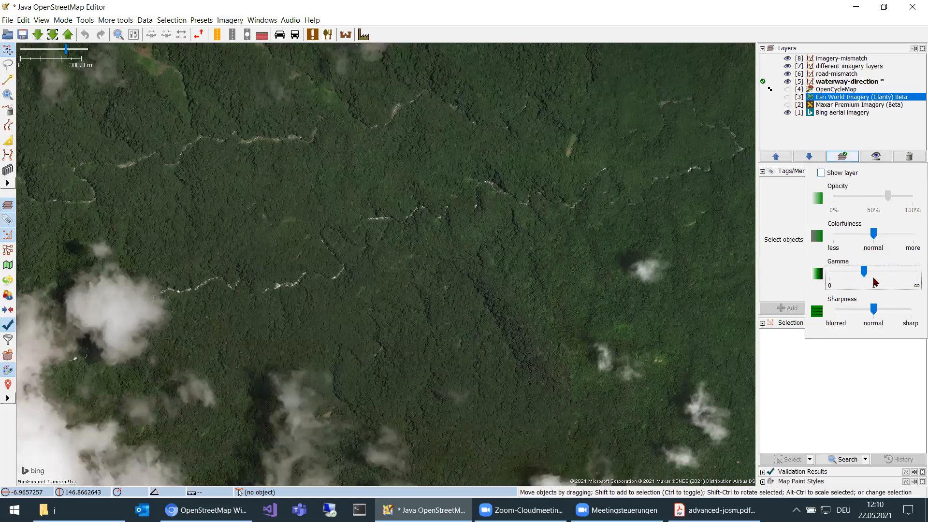
click(873, 310)
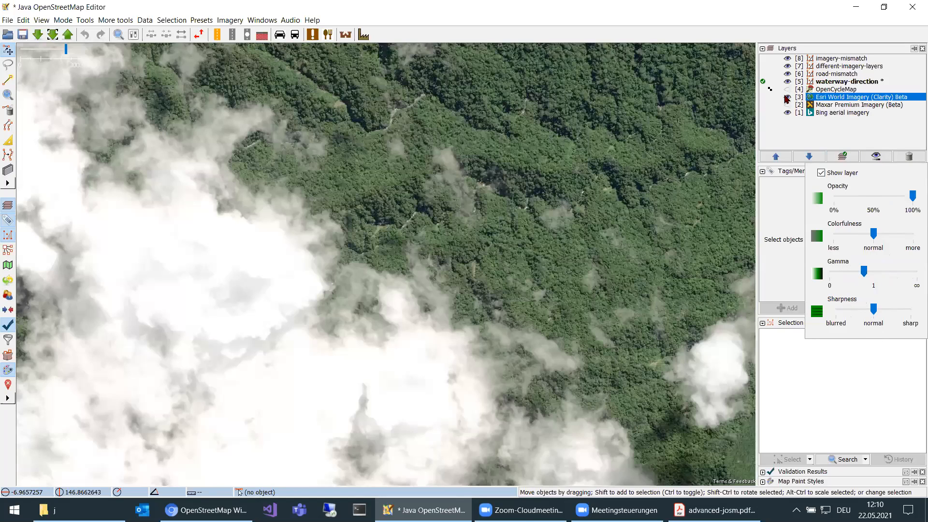
drag(863, 271, 871, 272)
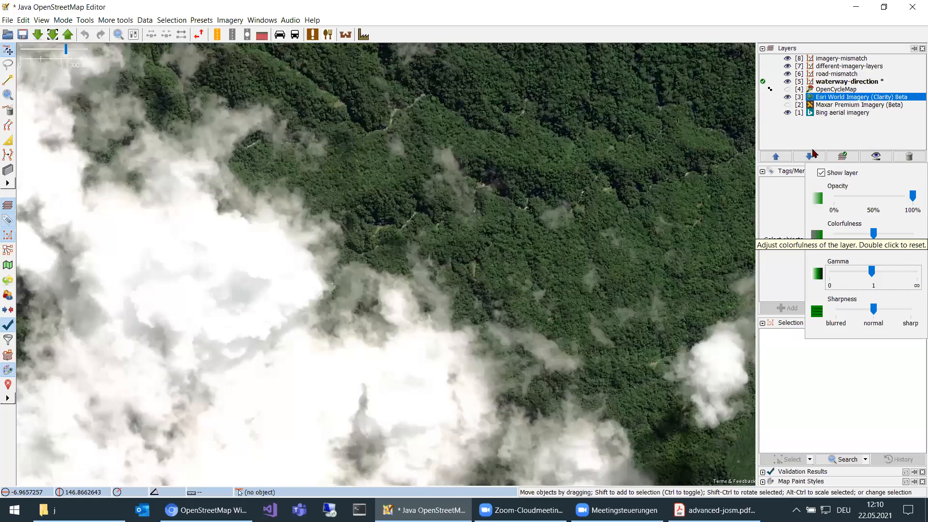
click(821, 173)
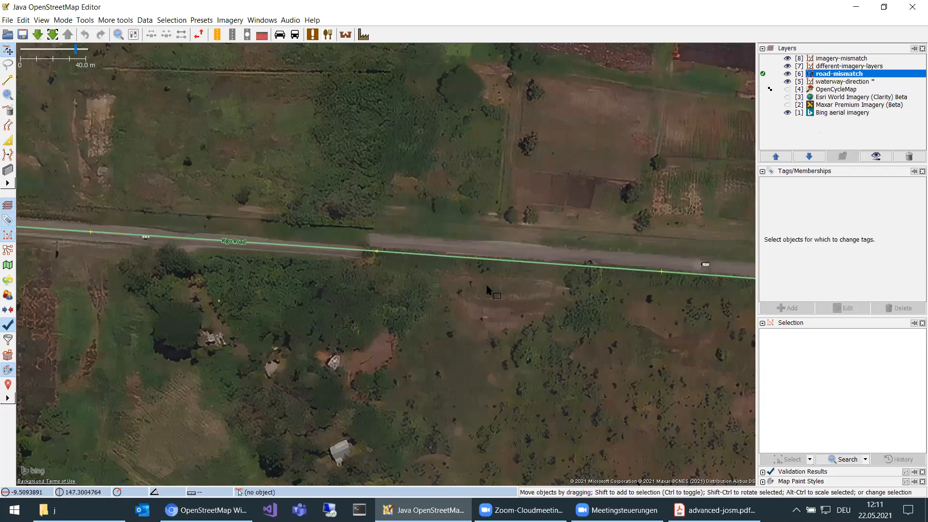
Activate the different-imagery-layers layer and zoom to its data in Abidjan.
scroll(487, 290, down, 2)
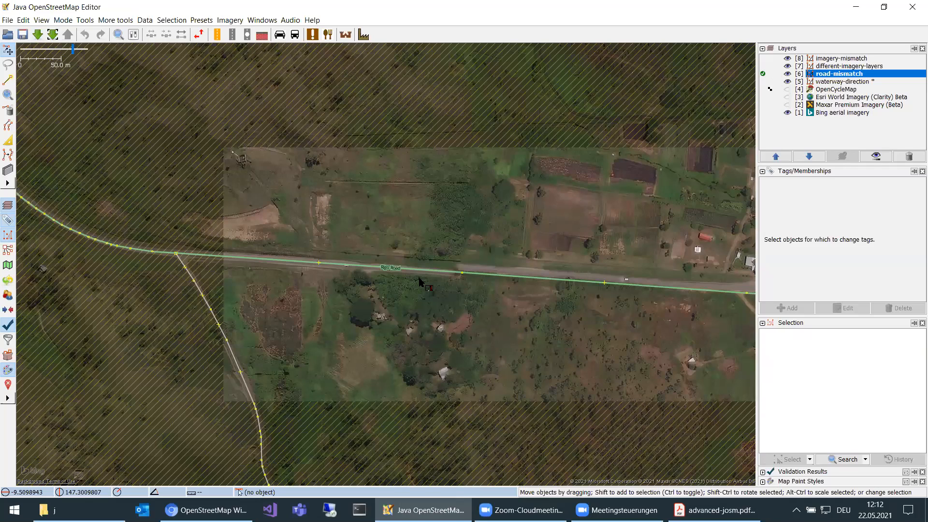
double_click(849, 66)
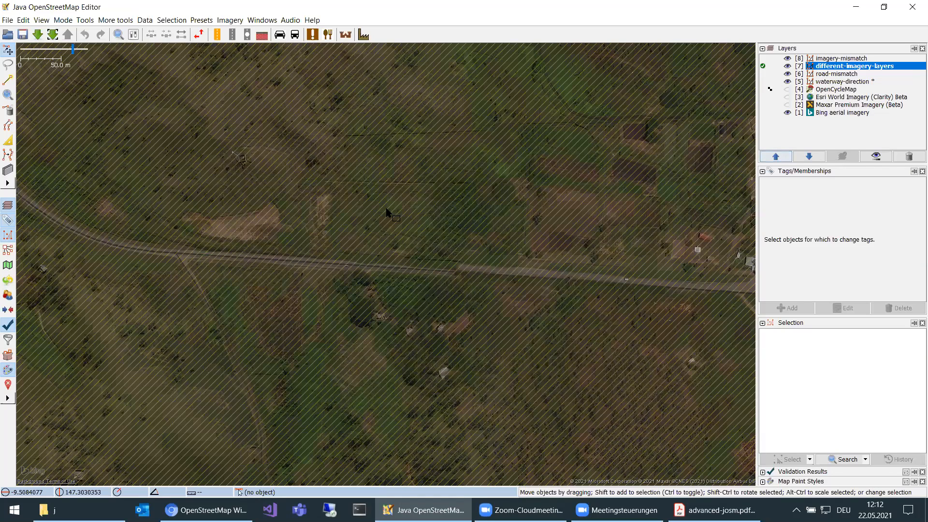
key(5)
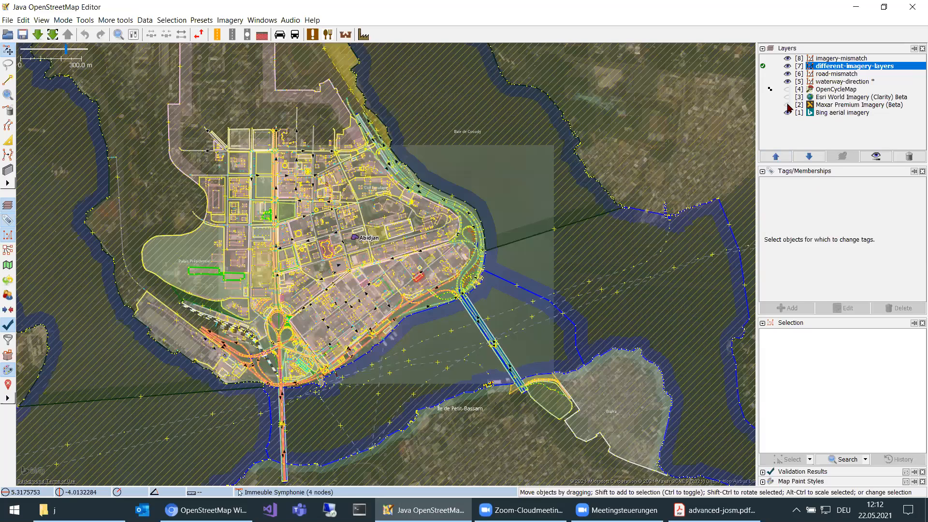
Select the curved building part at the Headquarters of the African Development Bank.
scroll(419, 278, up, 3)
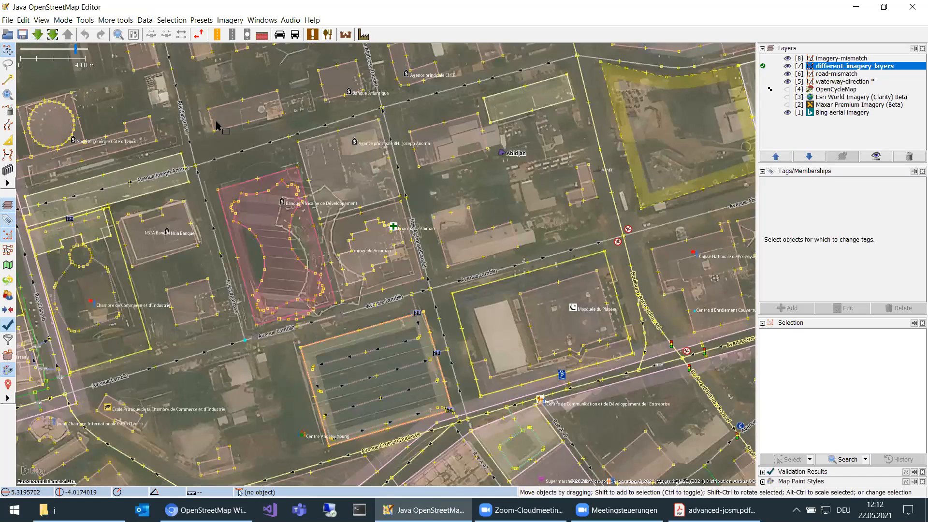
click(268, 315)
scroll(268, 315, up, 3)
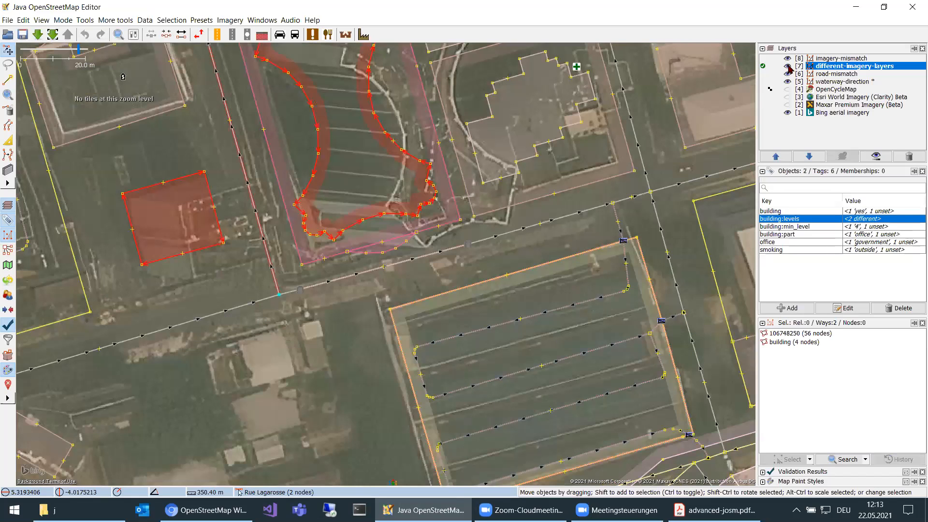
Toggle the different-imagery-layers data and the Maxar Premium Imagery (Beta) layer to compare the headquarters outline with both aerial images.
click(787, 66)
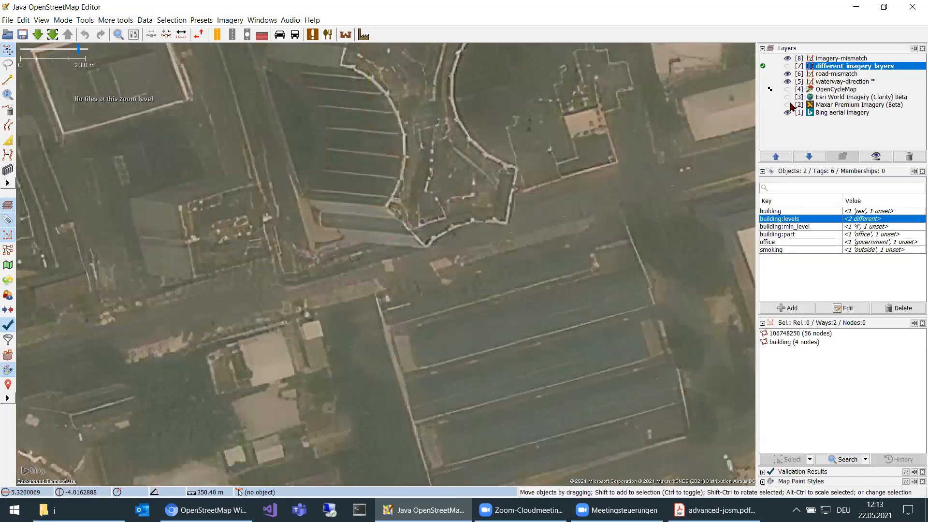
key(alt+7)
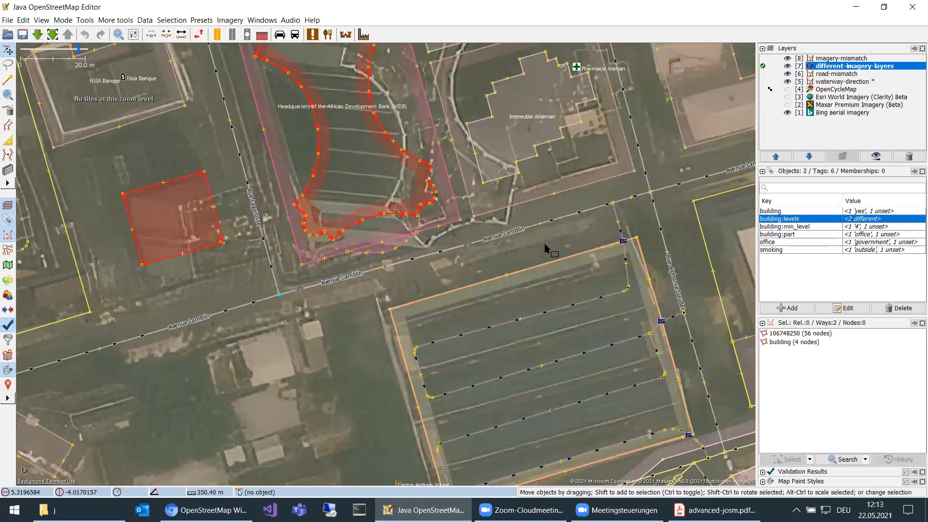
drag(281, 128, 293, 216)
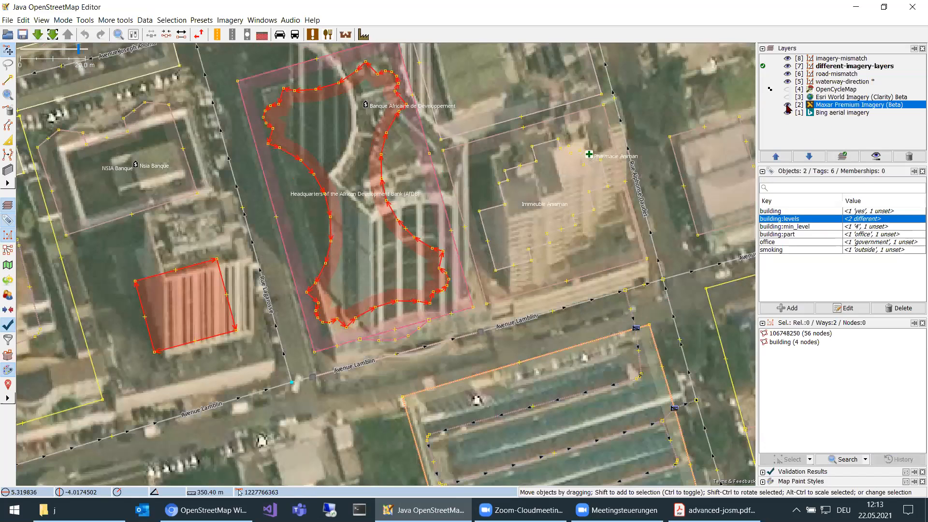
click(787, 104)
click(788, 109)
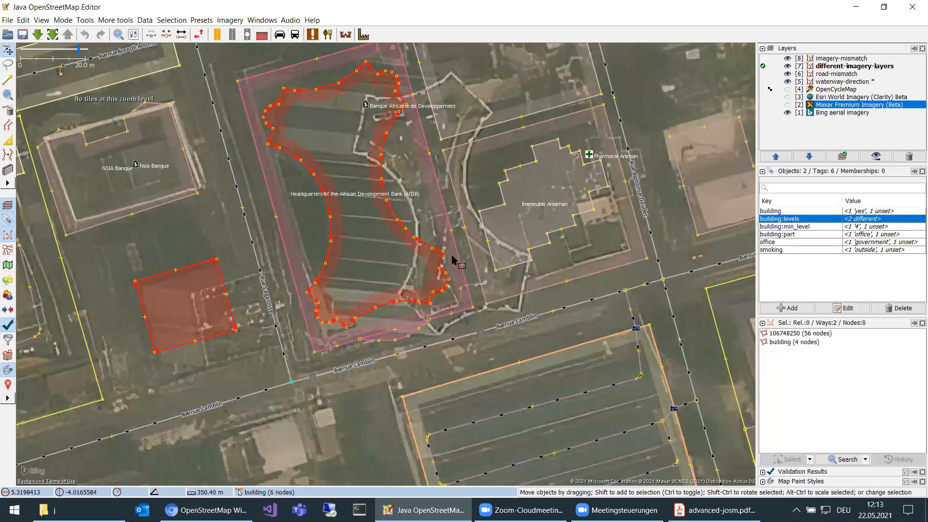
Show the Maxar Premium Imagery (Beta) layer again and compare the outlines of the headquarters and surrounding buildings with it.
key(ctrl+Up)
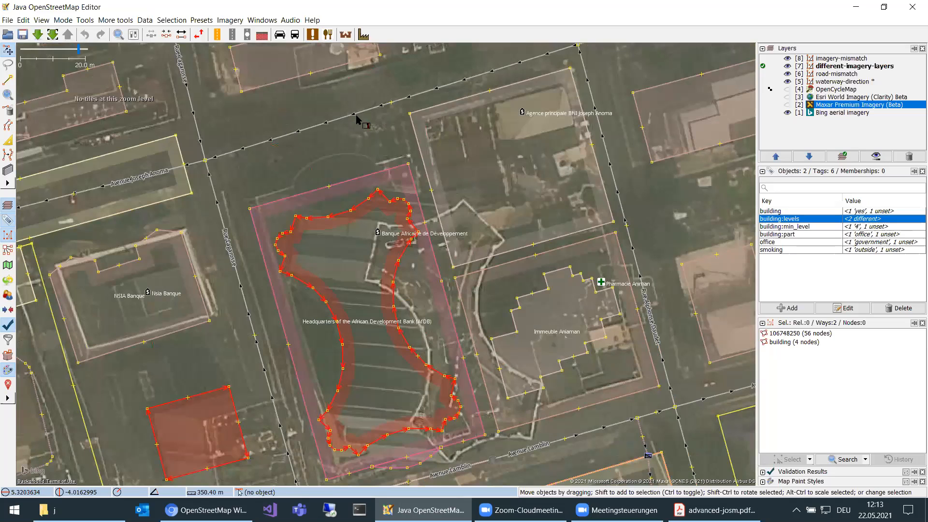
key(alt+2)
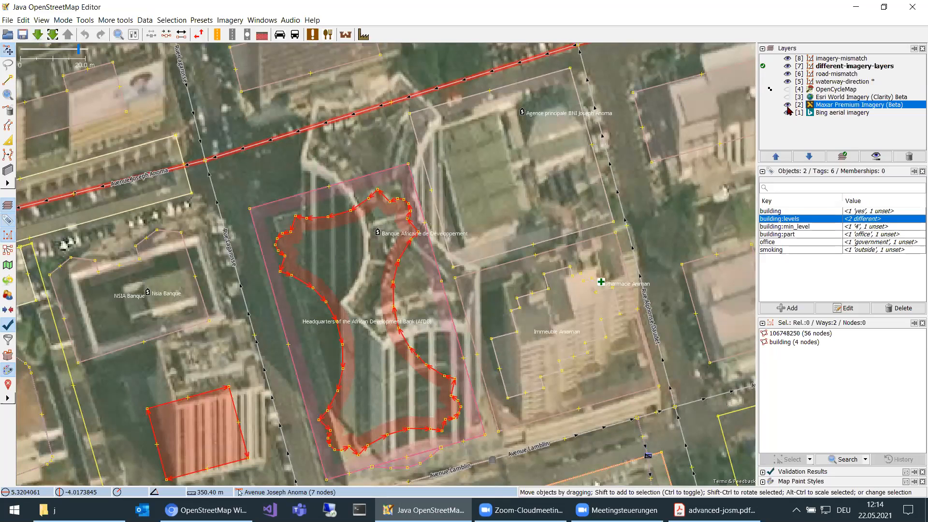
key(minus)
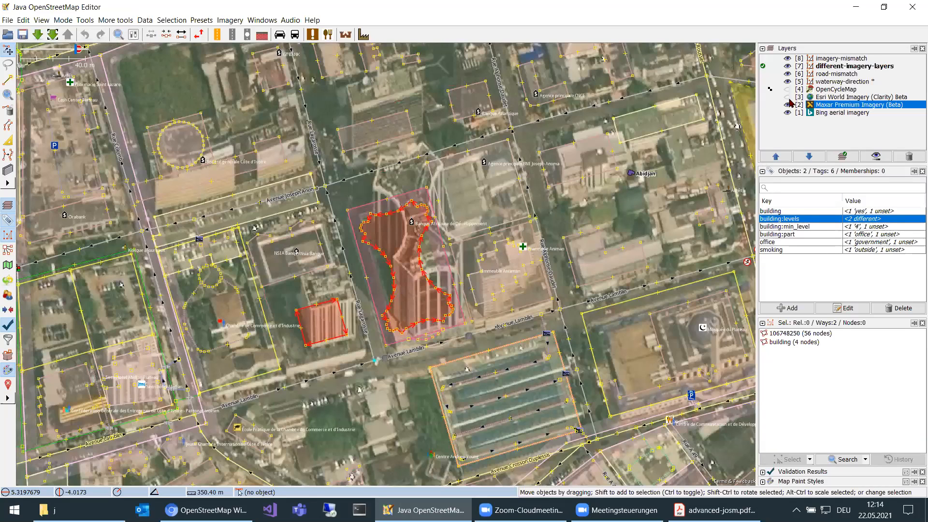
key(plus)
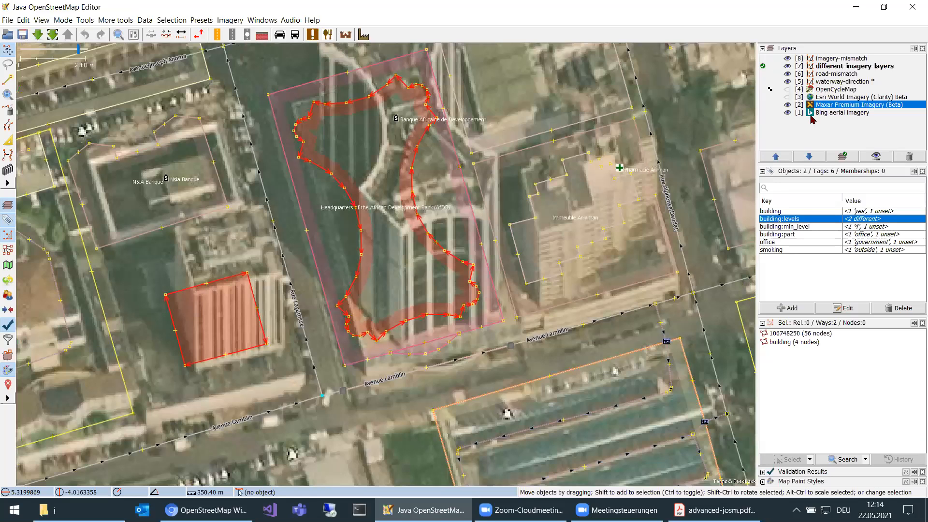
Activate the imagery-mismatch layer over the Bing aerial imagery and show its group of mapped buildings close up.
key(alt+3)
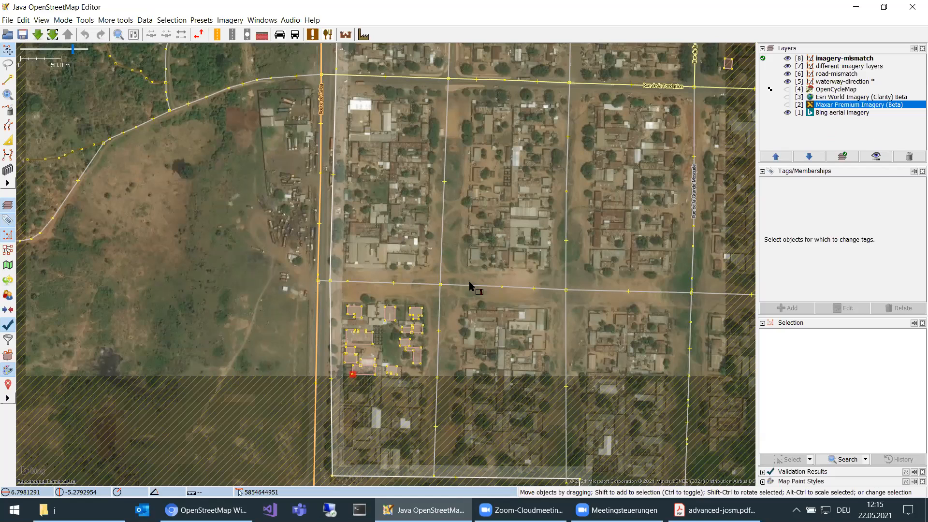
scroll(394, 365, up, 3)
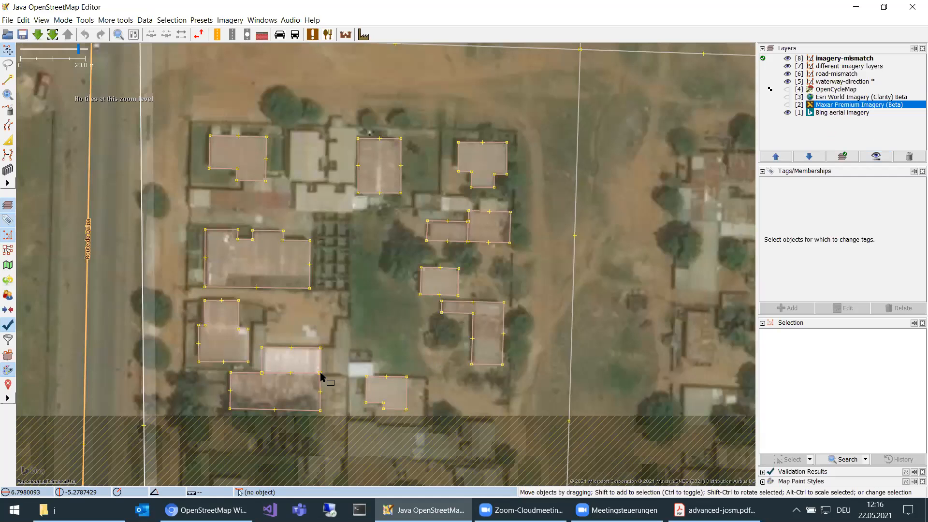
Show the Maxar Premium Imagery (Beta) layer and select all objects of the imagery-mismatch layer to compare the building outlines with both aerial images.
scroll(321, 375, down, 2)
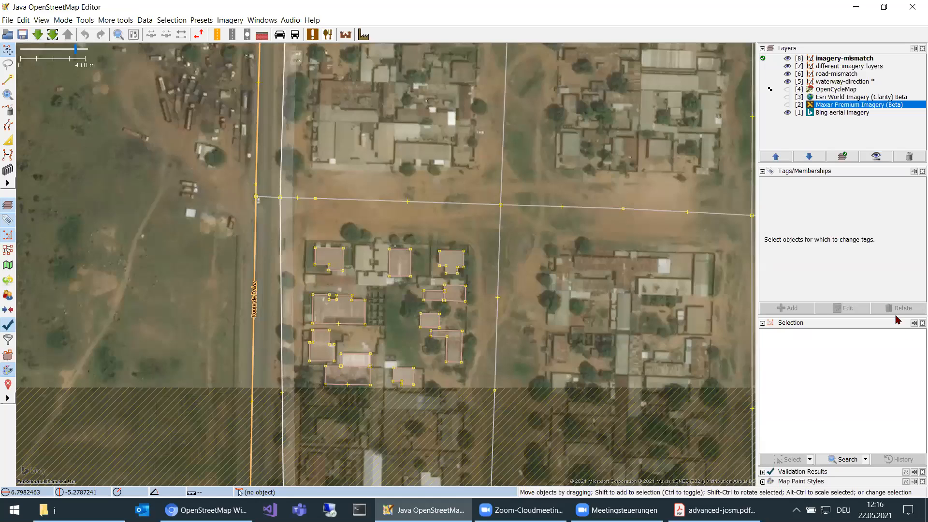
click(787, 104)
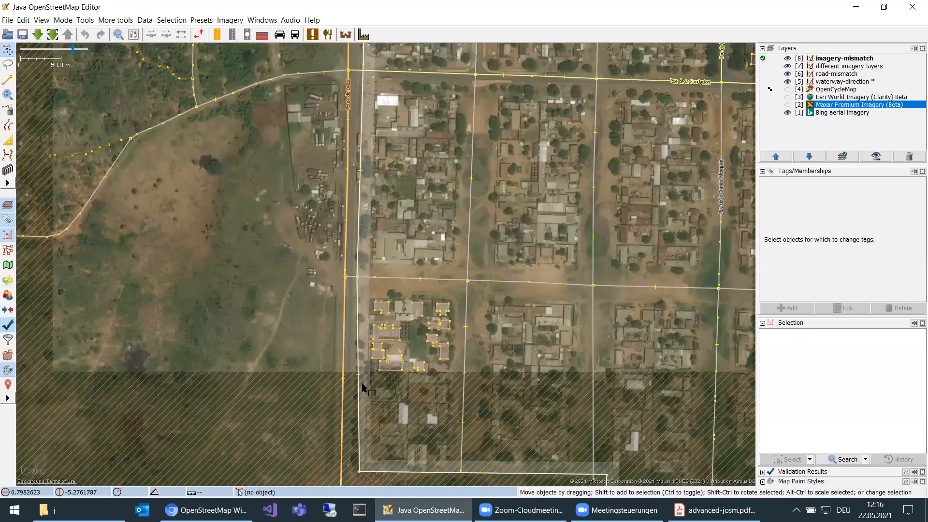
key(alt+2)
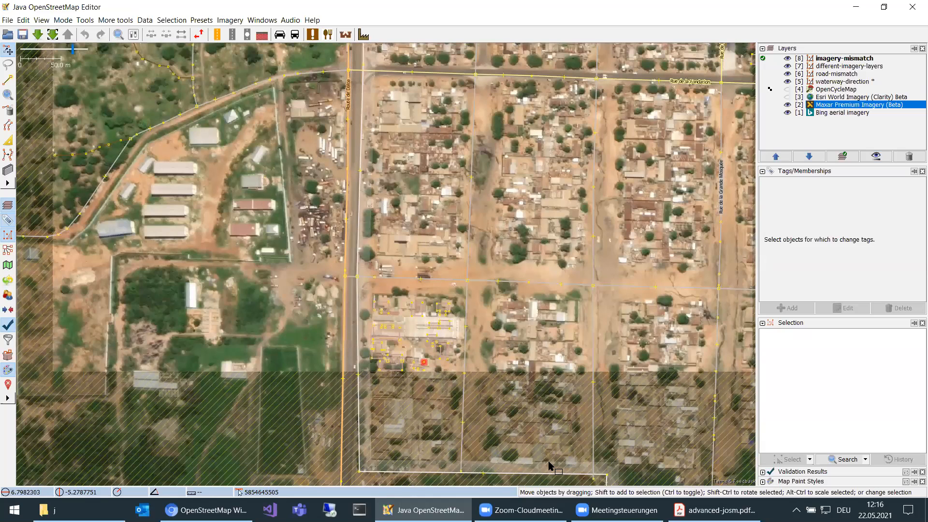
key(1)
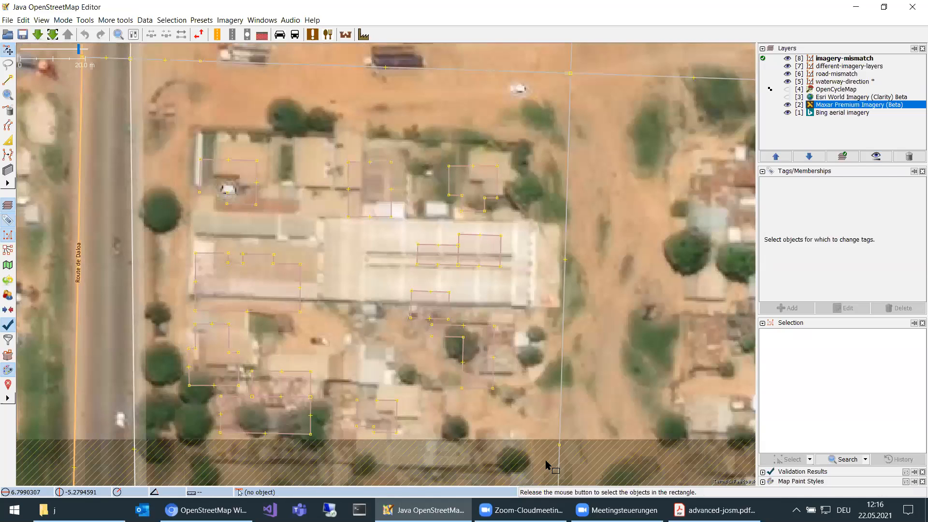
key(ctrl+a)
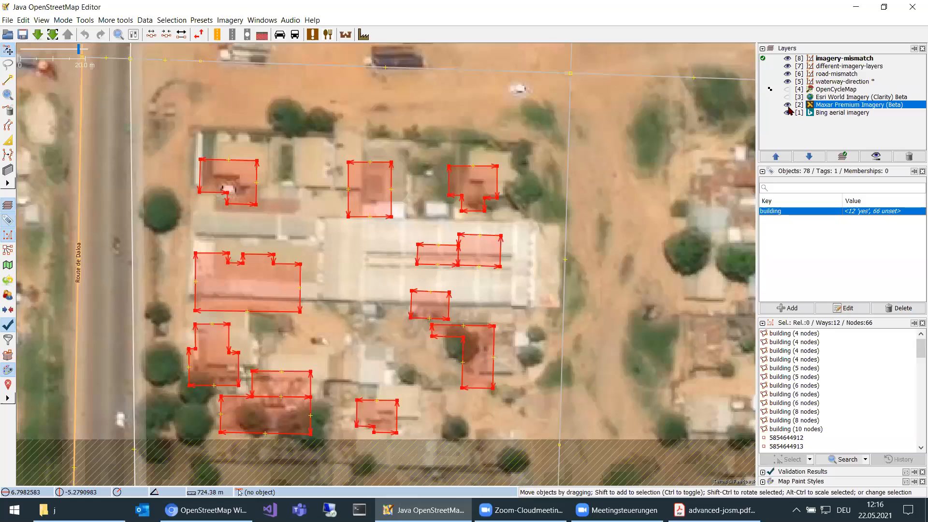
scroll(362, 178, down, 5)
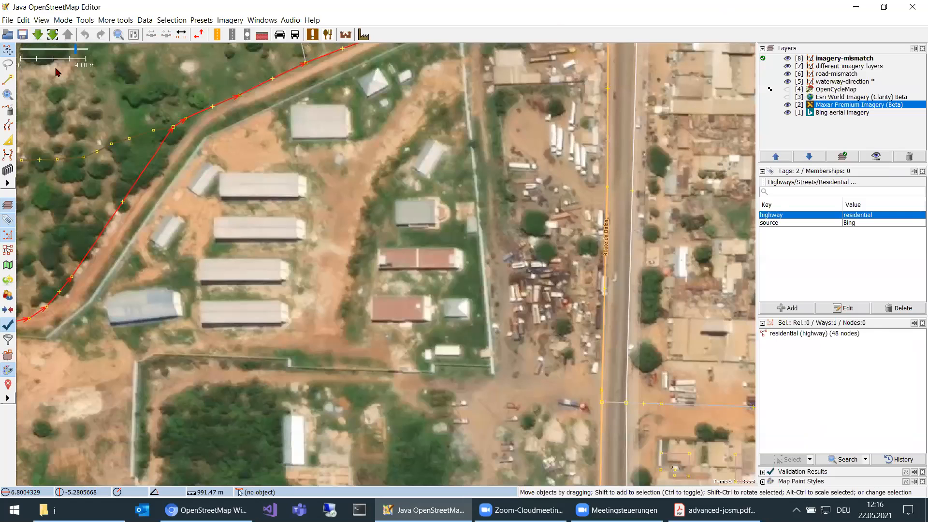
Show the Bing and Maxar Premium Imagery (Beta) layers in turn and compare the downloaded GPX tracks with the roads around the walled block.
scroll(322, 152, down, 3)
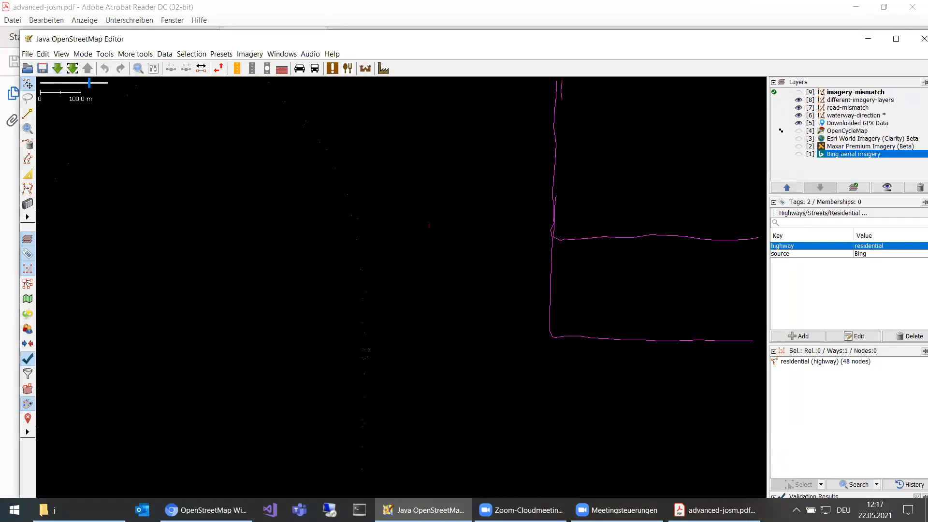
click(798, 154)
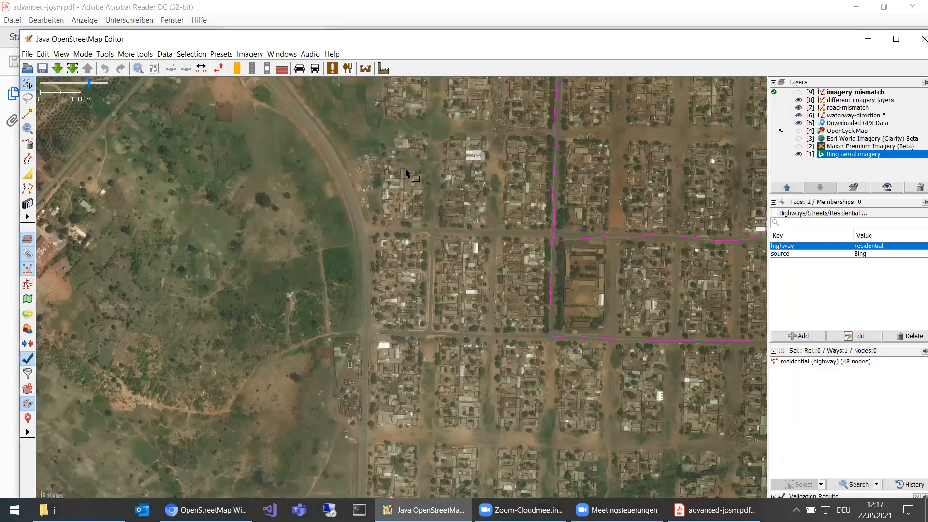
scroll(401, 294, up, 3)
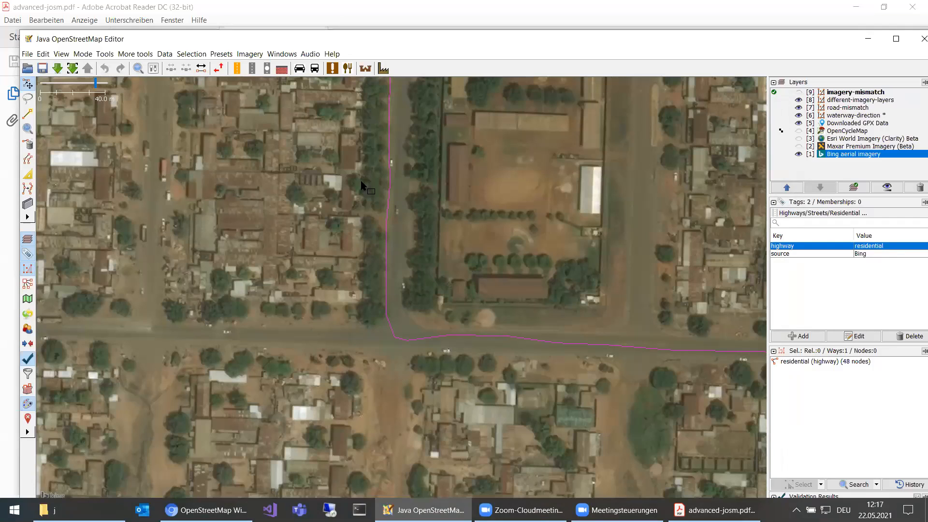
key(shift+bracketleft)
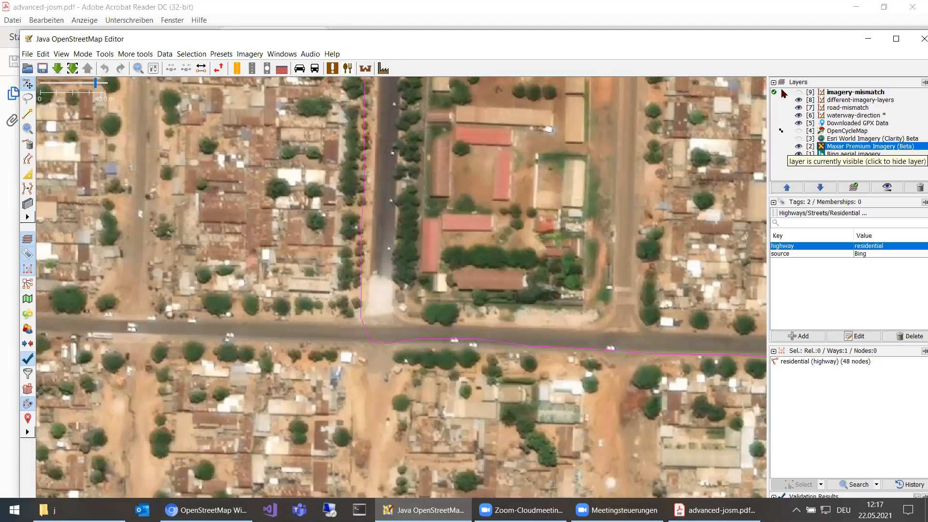
click(798, 147)
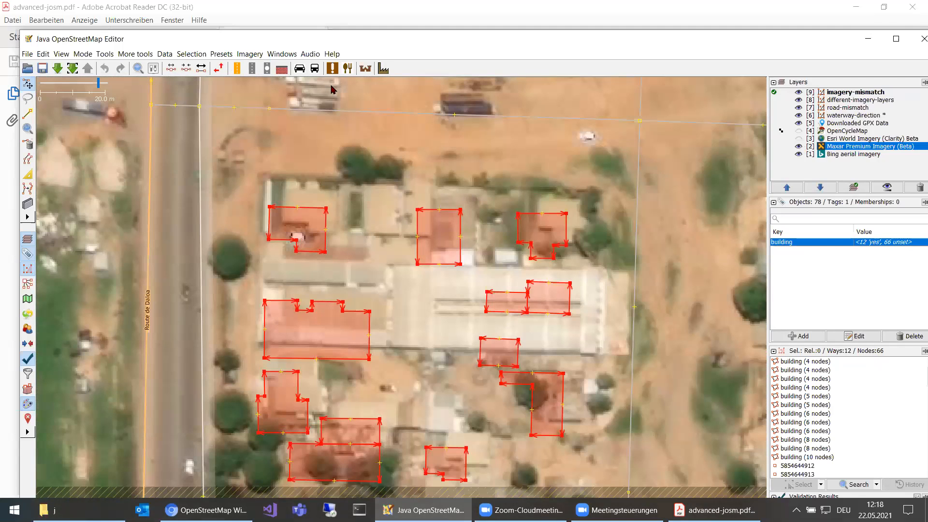
Offset the Maxar Premium Imagery (Beta) layer by -5.52; -5.82 so its roofs line up with the selected building outlines.
mouse_move(331, 87)
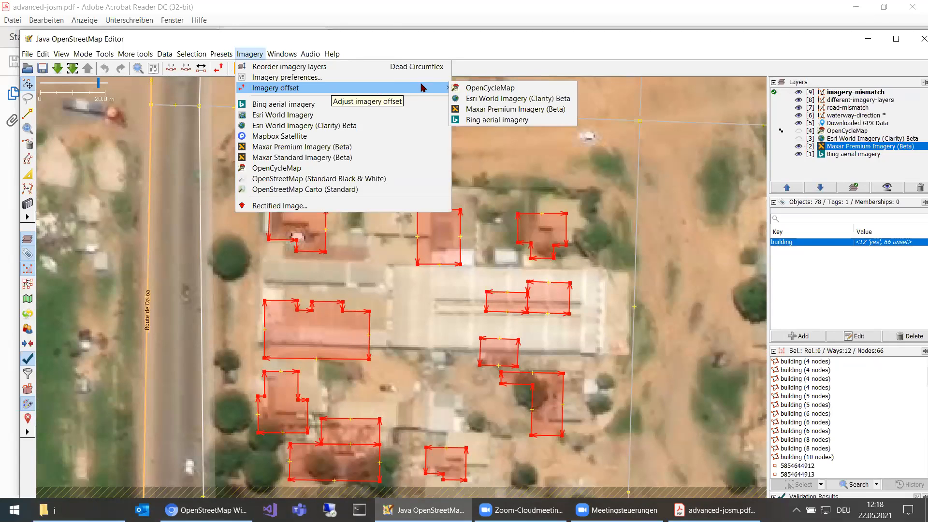
click(534, 111)
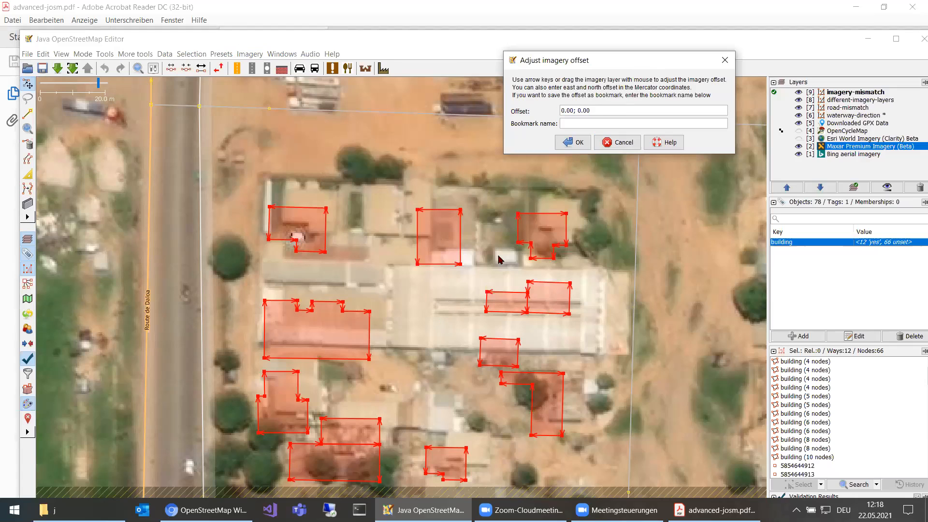
drag(399, 268, 381, 286)
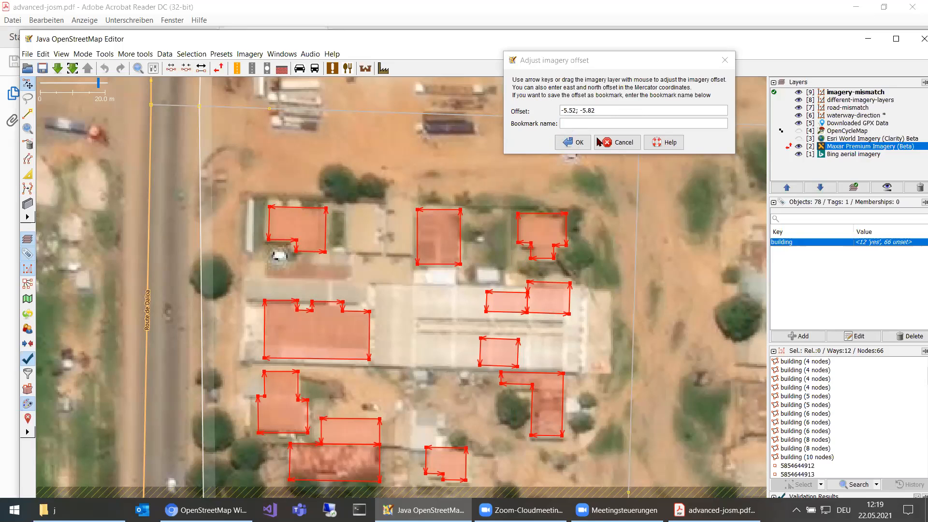
click(575, 143)
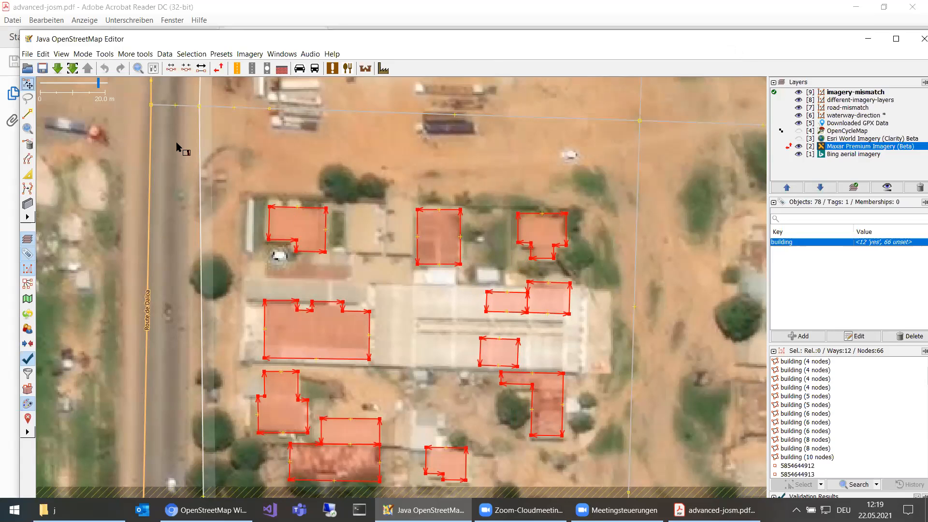
Draw a rectangular building over the second long grey roof from the north in the walled compound west of Route de Daloa.
scroll(216, 135, down, 2)
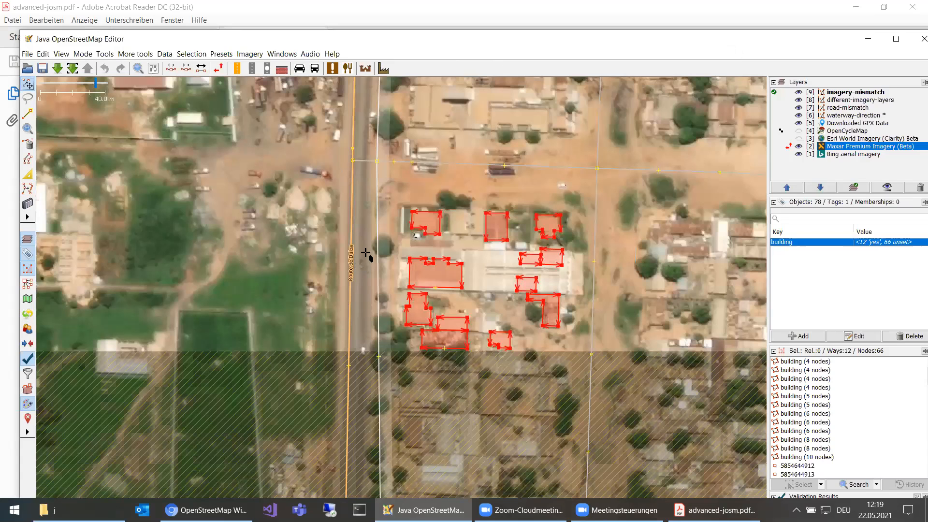
scroll(374, 240, down, 2)
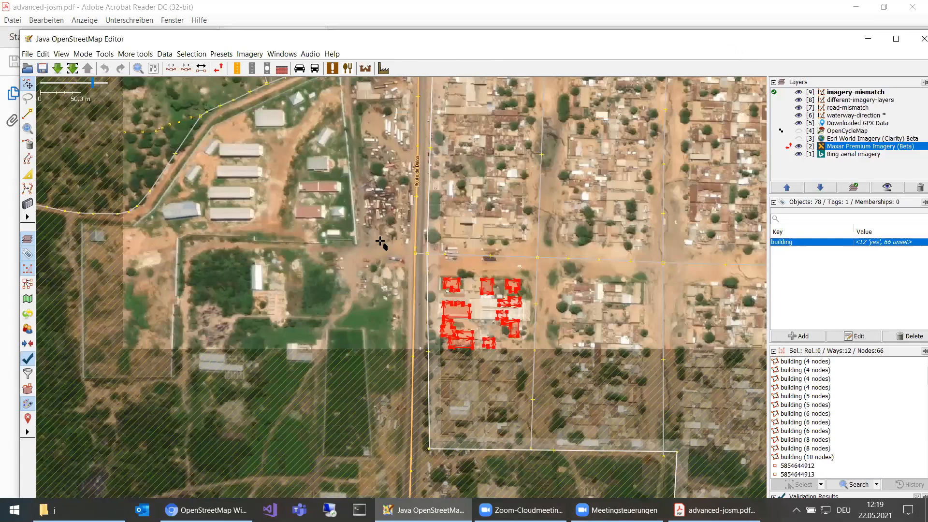
scroll(381, 261, up, 4)
click(380, 264)
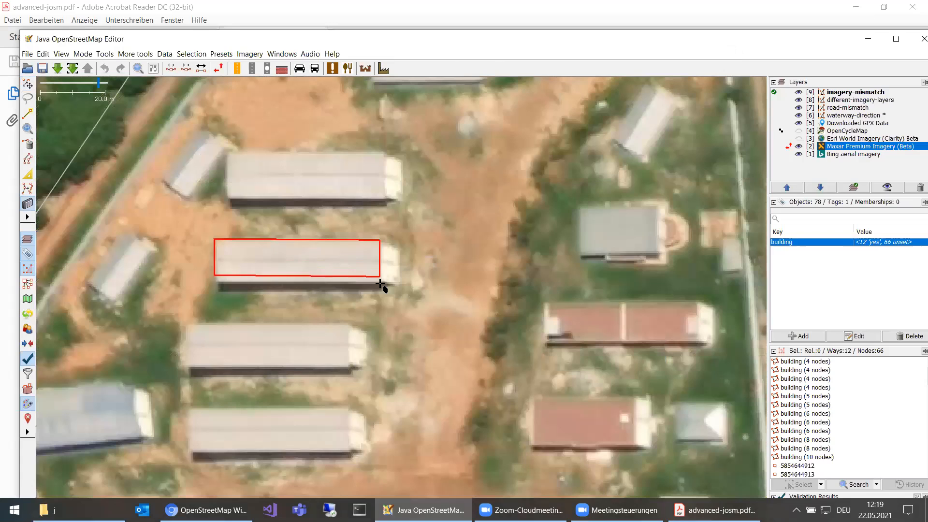
click(380, 284)
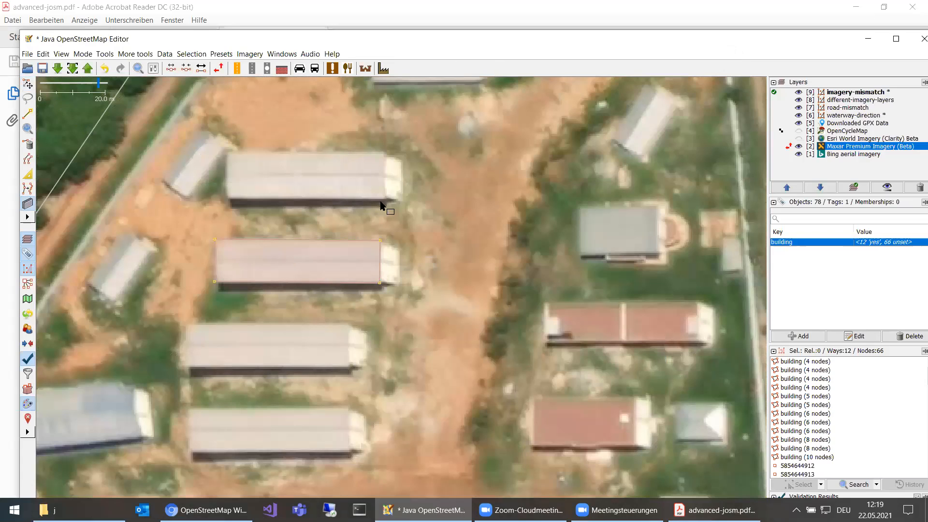
Select the new long building and shift it slightly east and south across its roof.
key(s)
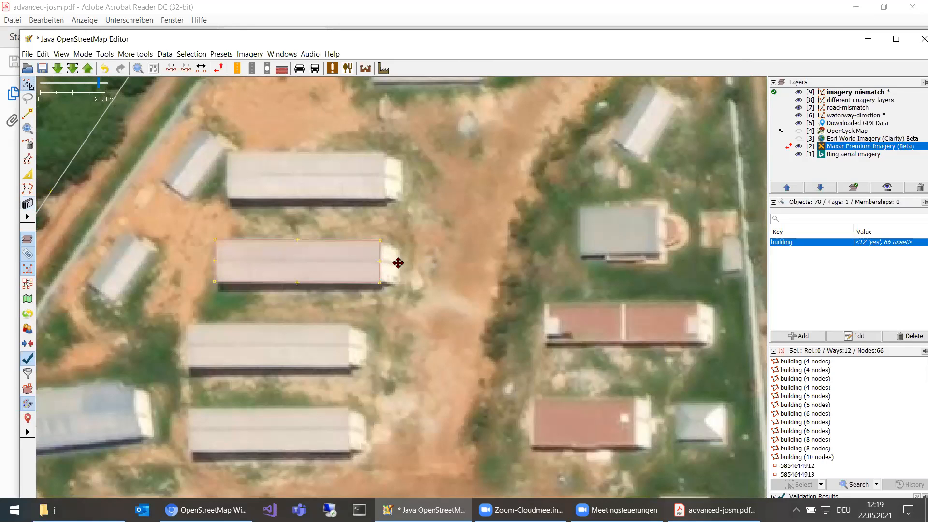
drag(397, 262, 414, 268)
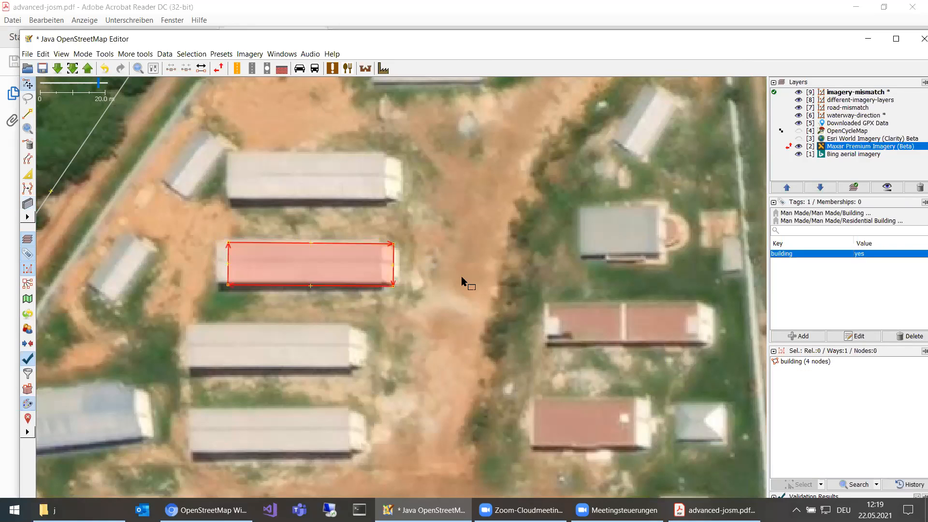
key(shift+Right)
key(shift+Down)
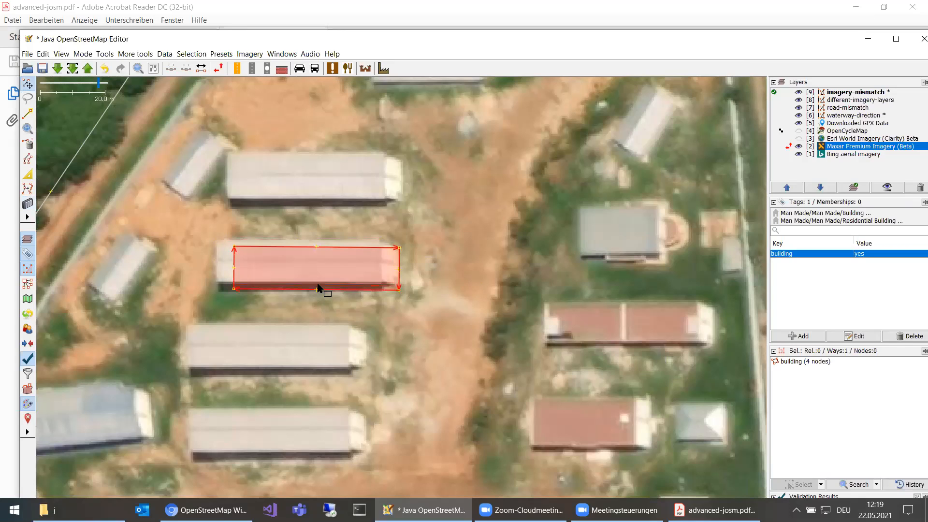
Vary the Maxar Premium Imagery (Beta) layer's sharpness, first slightly toward blurred and finally above normal.
scroll(318, 287, down, 3)
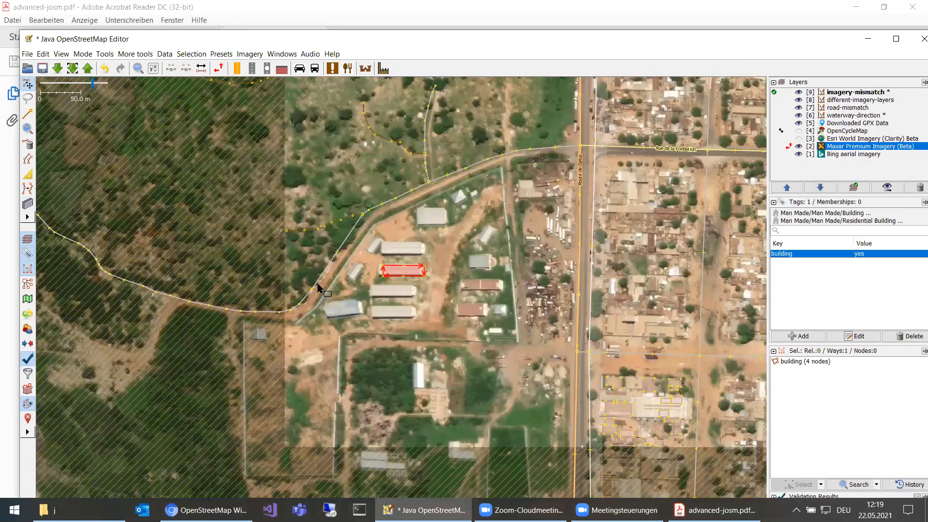
drag(317, 287, 166, 267)
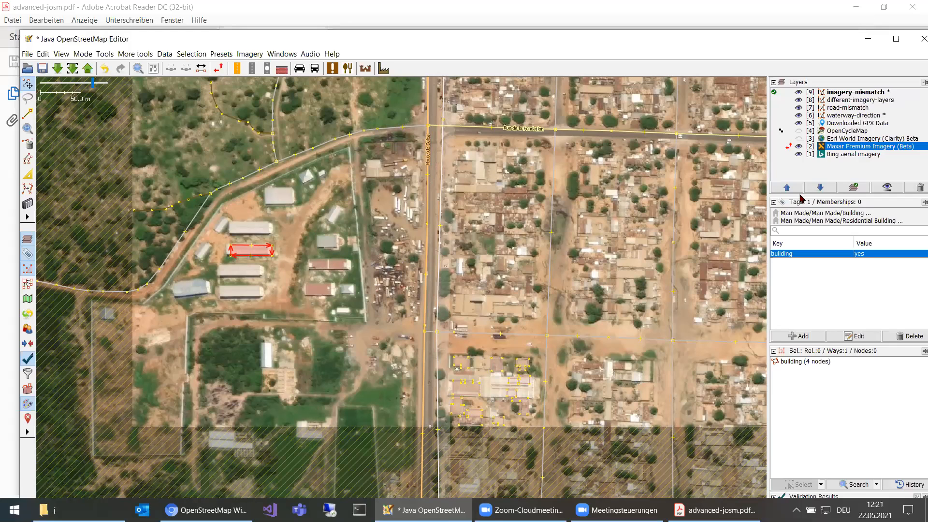
scroll(258, 247, up, 2)
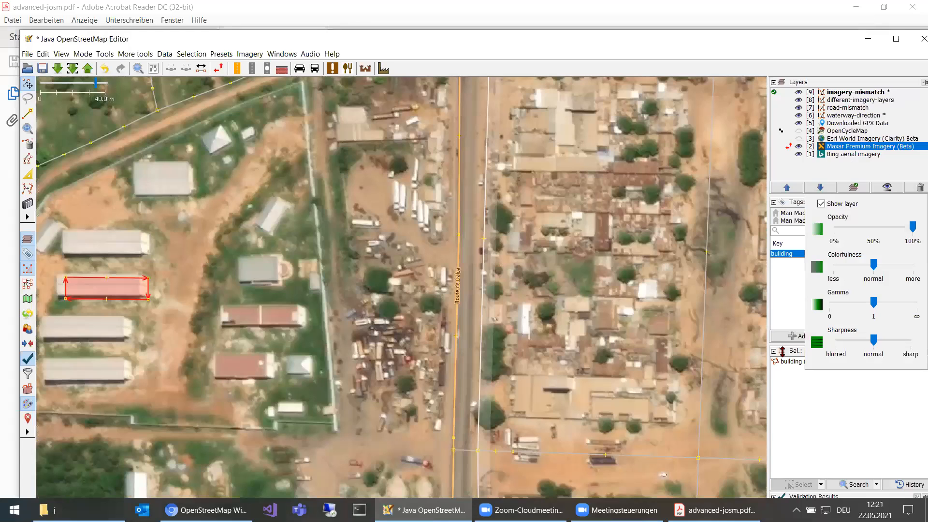
drag(873, 342, 911, 343)
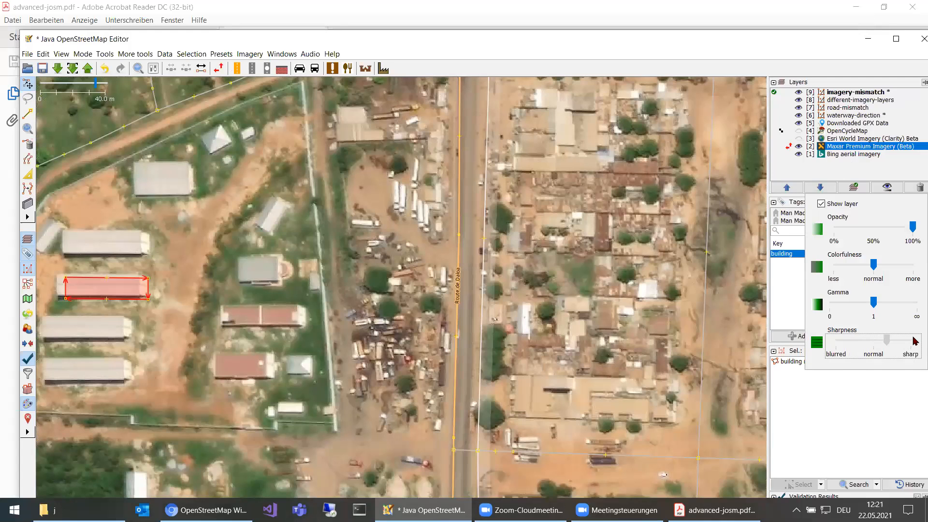
click(865, 344)
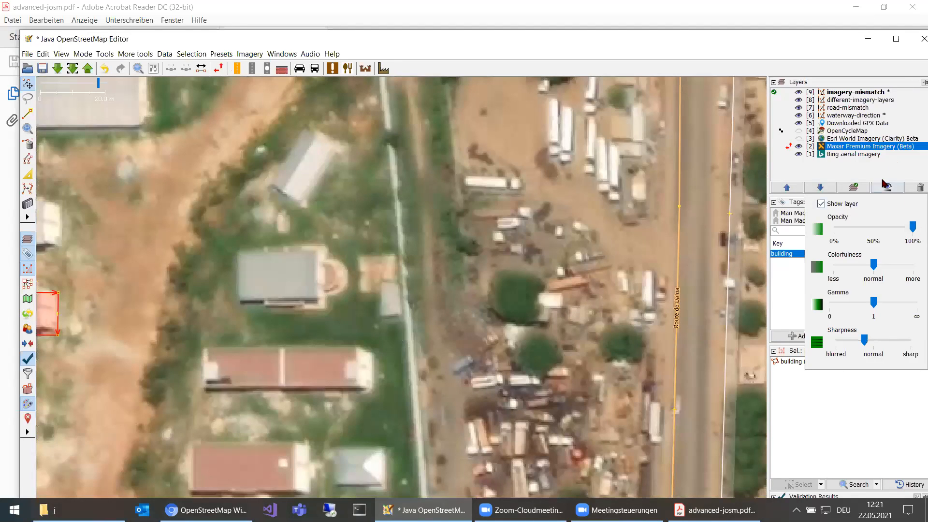
drag(864, 340, 896, 340)
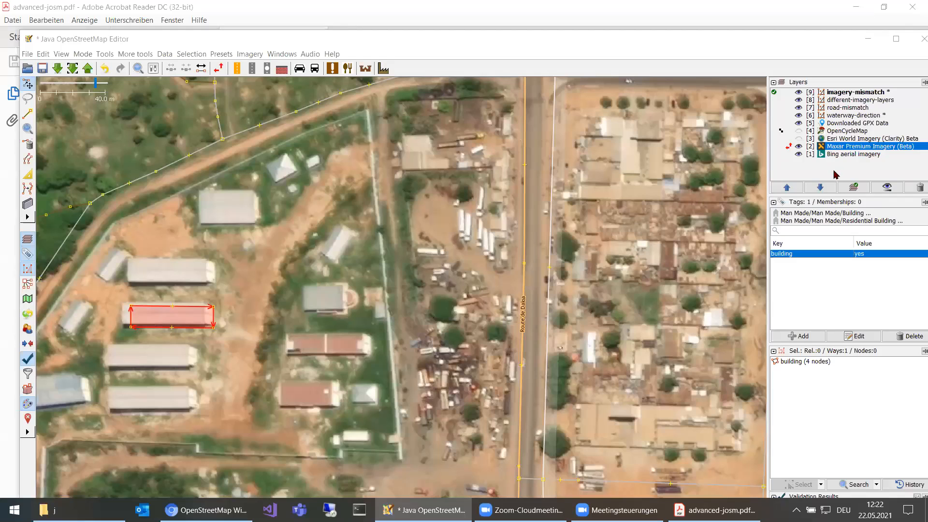
Hide the Maxar Premium Imagery (Beta) layer and look through the options of the Bing aerial imagery layer.
key(alt+2)
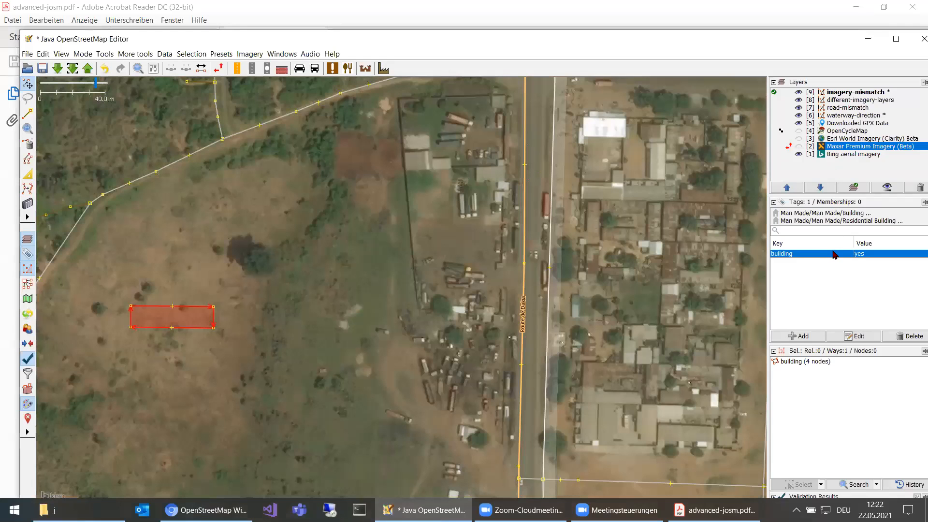
key(Menu)
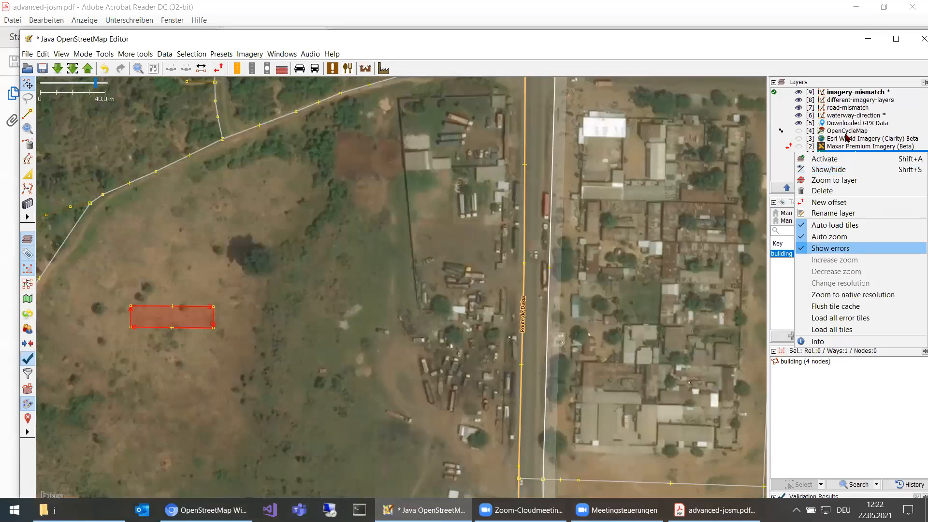
key(Down)
key(Down)
key(Down)
key(Down)
key(Down)
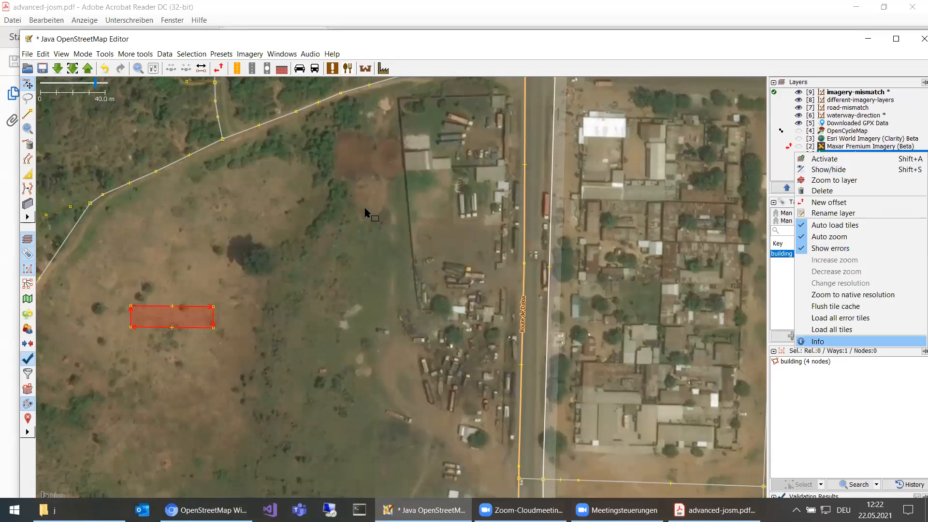
Check the capture date in the tile info of a Bing aerial imagery tile, and show the Maxar Premium Imagery (Beta) layer again.
right_click(366, 210)
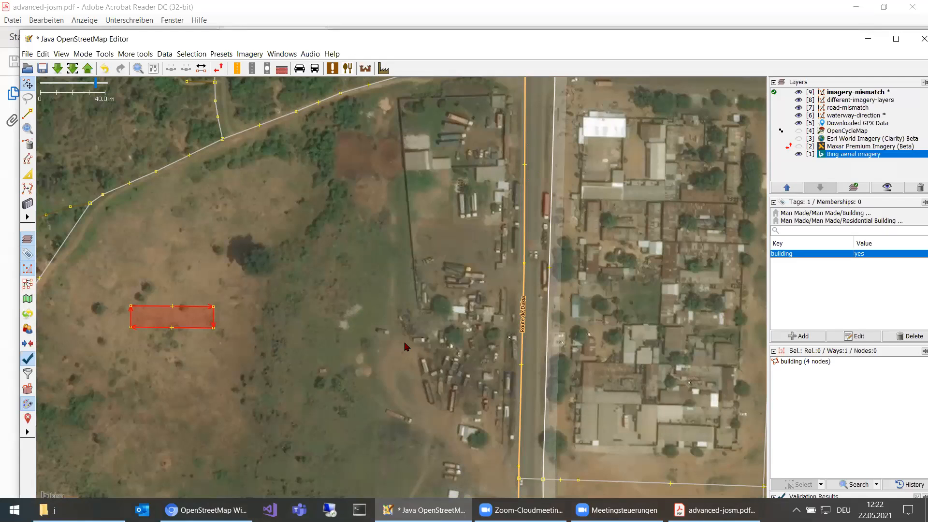
click(405, 345)
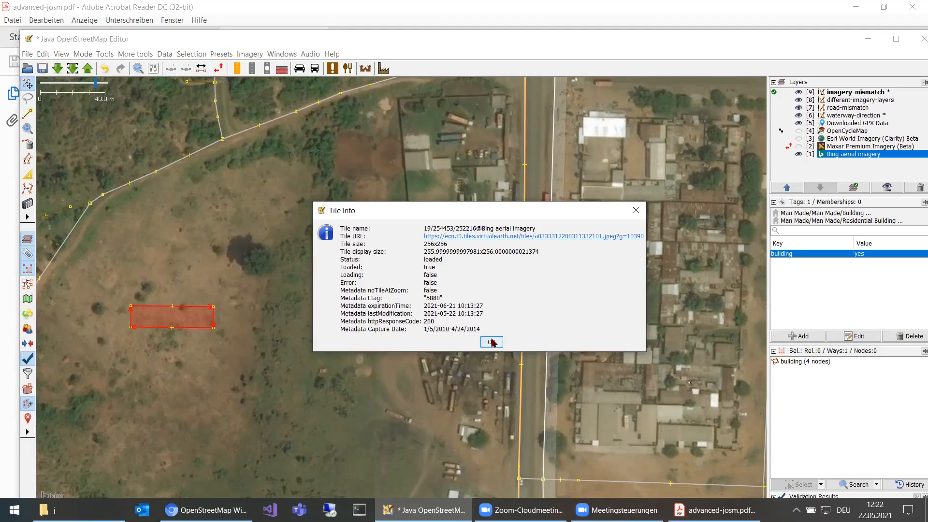
click(491, 340)
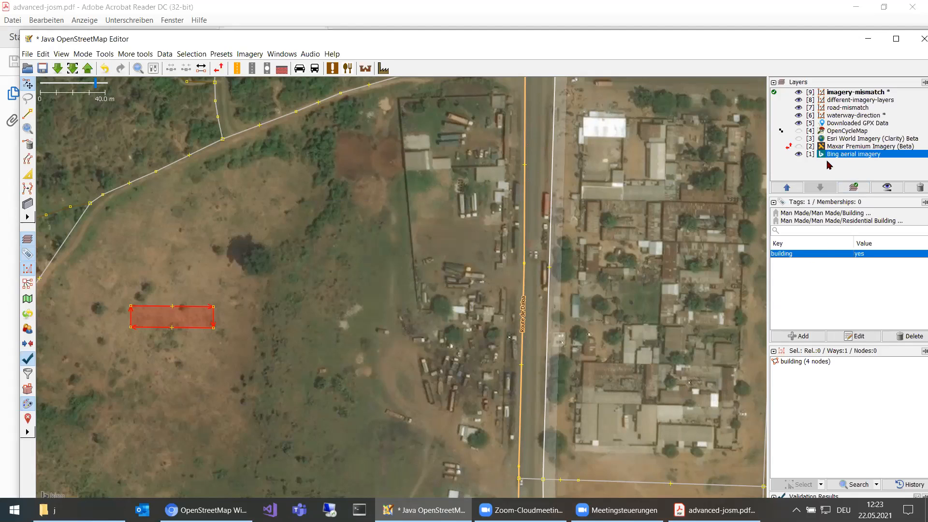
click(795, 147)
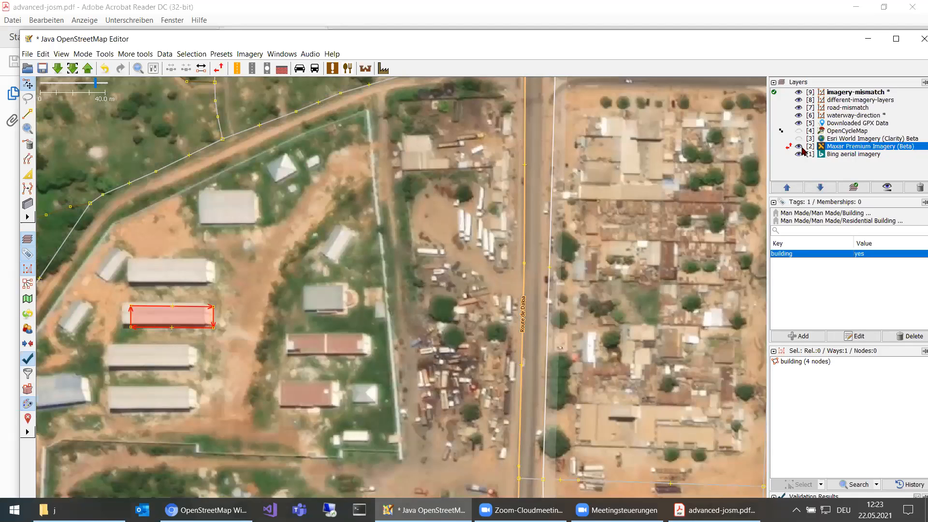
Hide the Maxar Premium Imagery (Beta) layer to compare the area around the selected building with the Bing aerial imagery.
scroll(387, 259, down, 2)
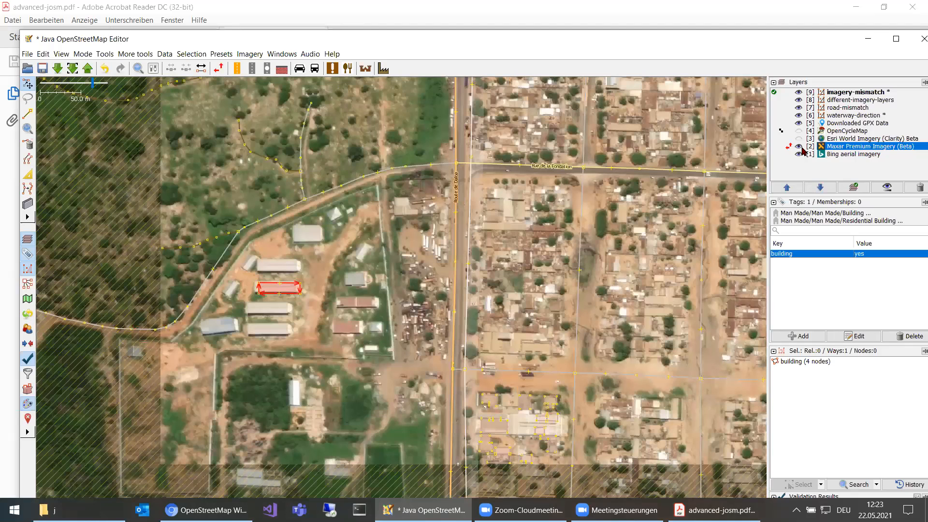
click(800, 147)
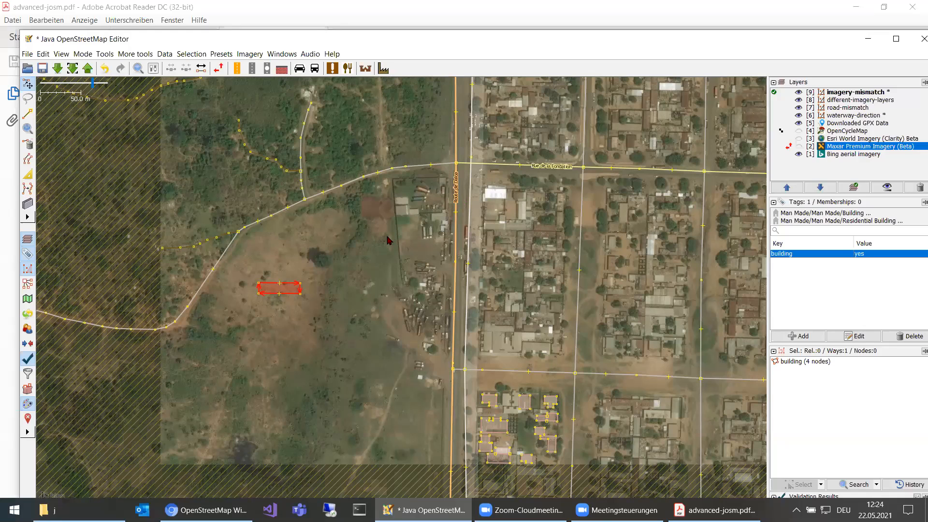
Look through the list of available plugins in the preferences for imagery and picture import plugins, and close the preferences without saving.
key(F12)
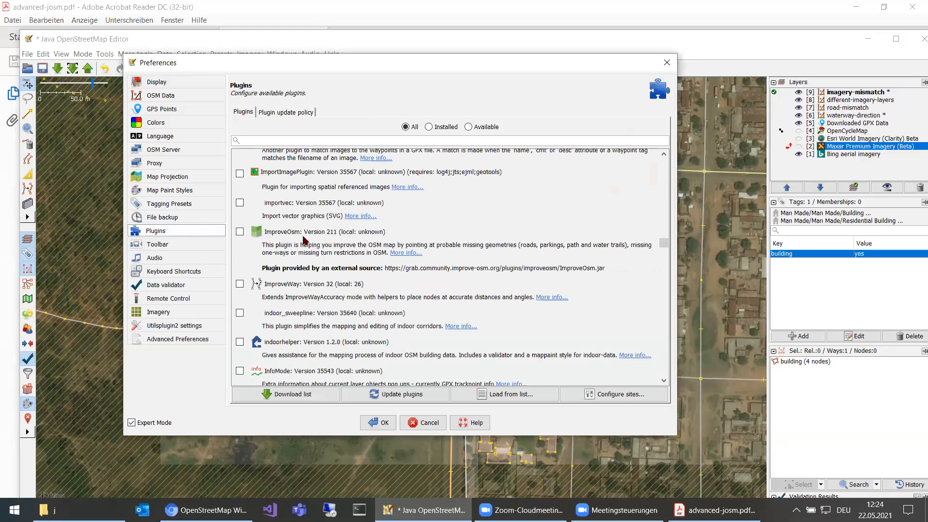
scroll(300, 227, up, 3)
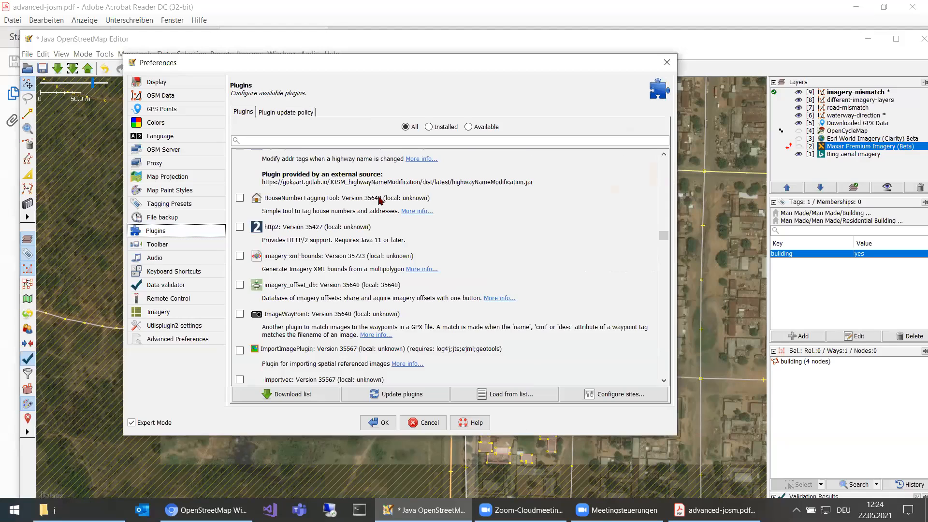
scroll(380, 200, down, 3)
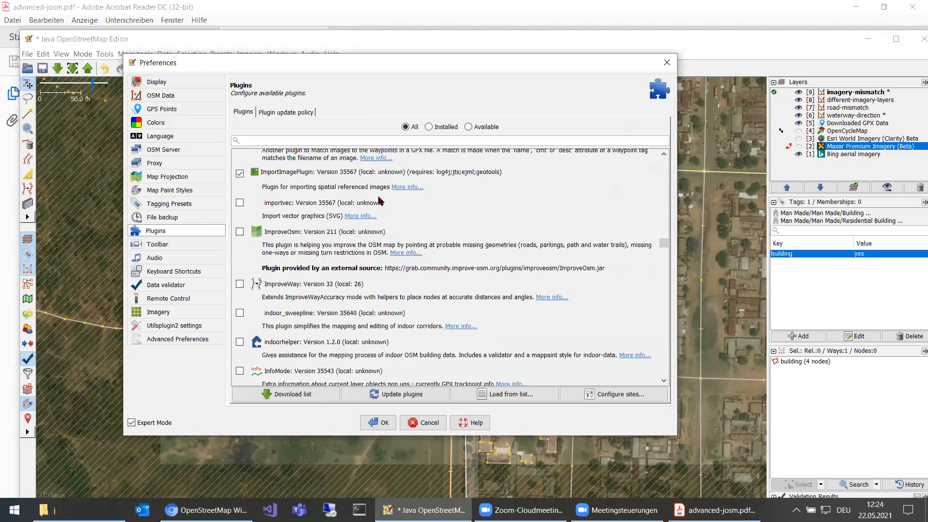
scroll(380, 200, down, 5)
scroll(380, 200, down, 5)
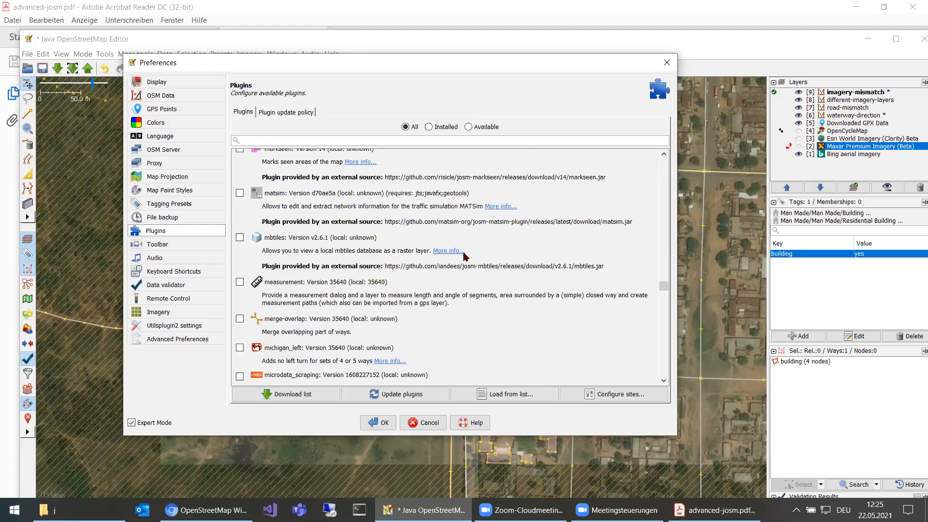
scroll(464, 257, down, 5)
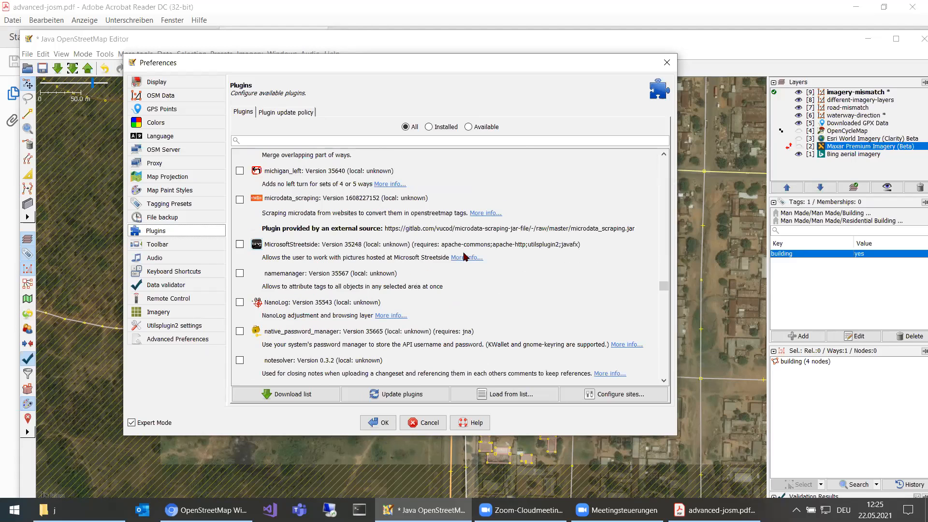
scroll(370, 254, down, 5)
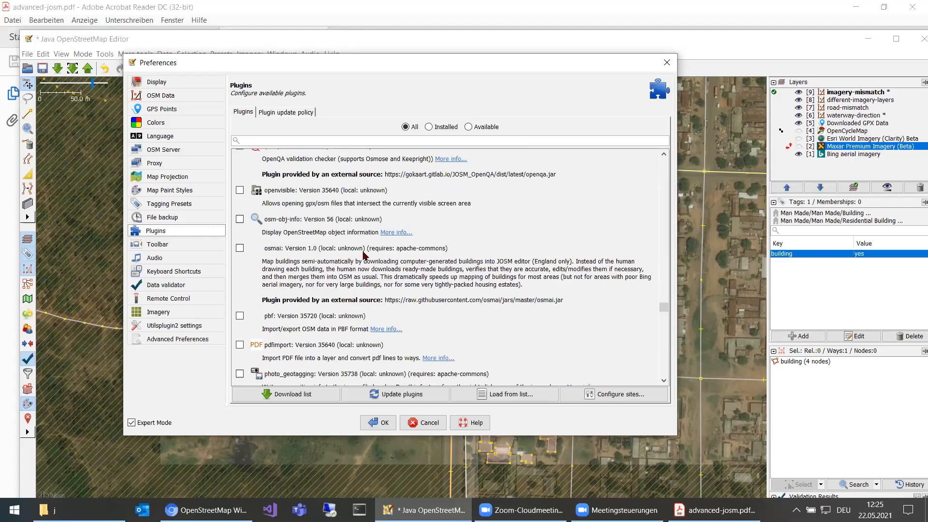
scroll(365, 255, down, 3)
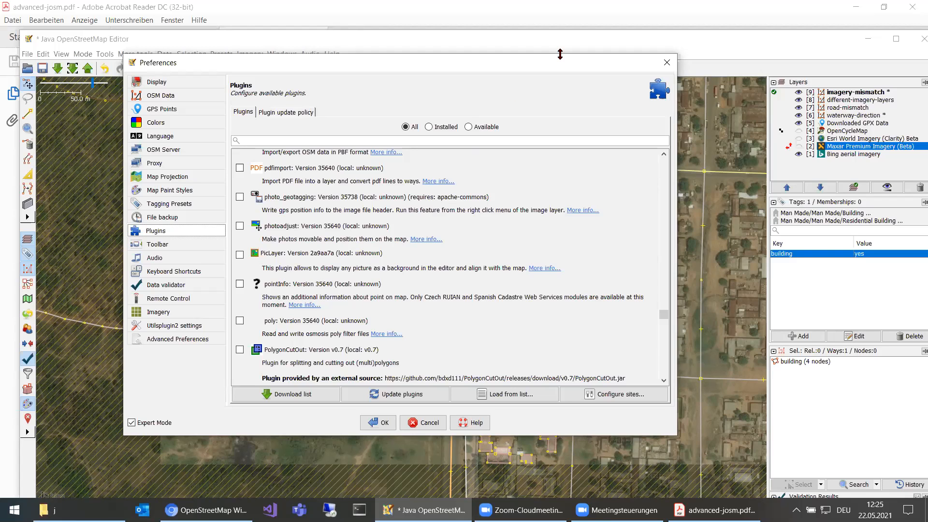
click(666, 62)
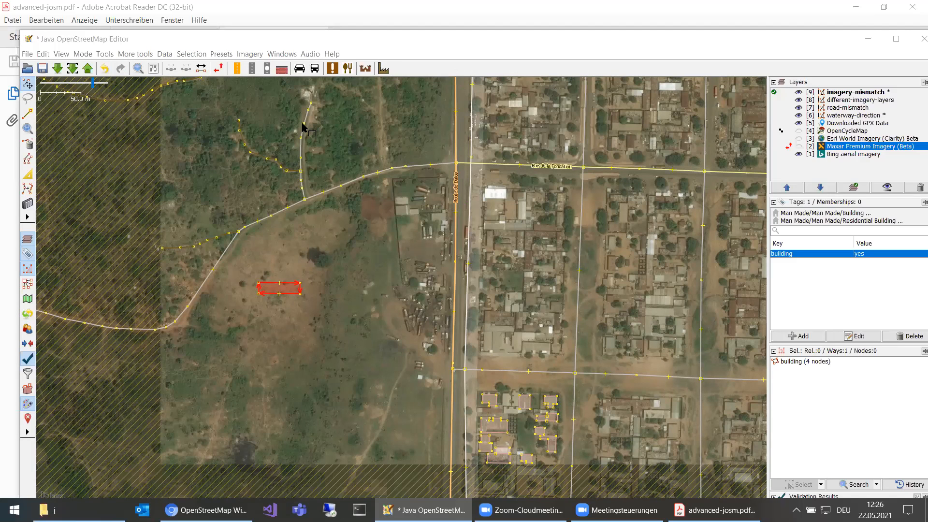
key(XF86AudioLowerVolume)
key(XF86AudioLowerVolume)
Make waterway-direction the active layer and show the Maxar Premium Imagery (Beta) layer over its area.
click(780, 115)
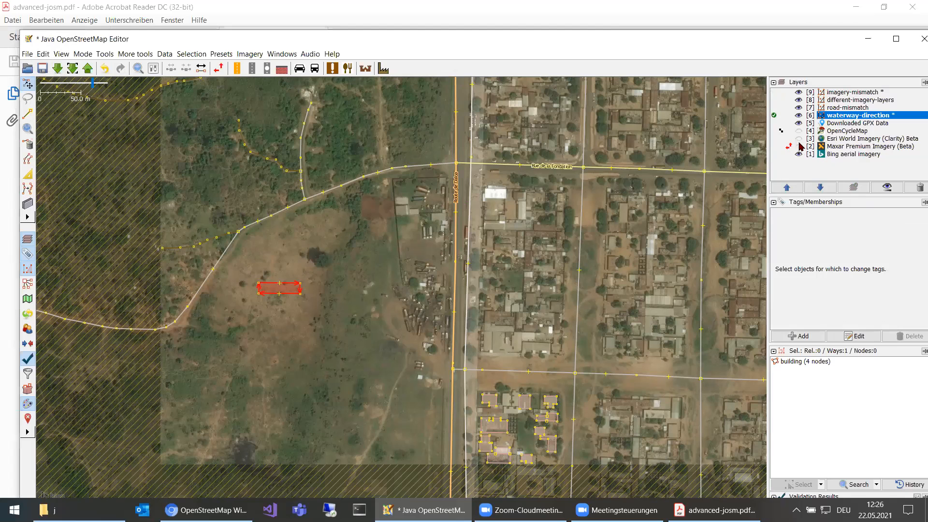
click(216, 70)
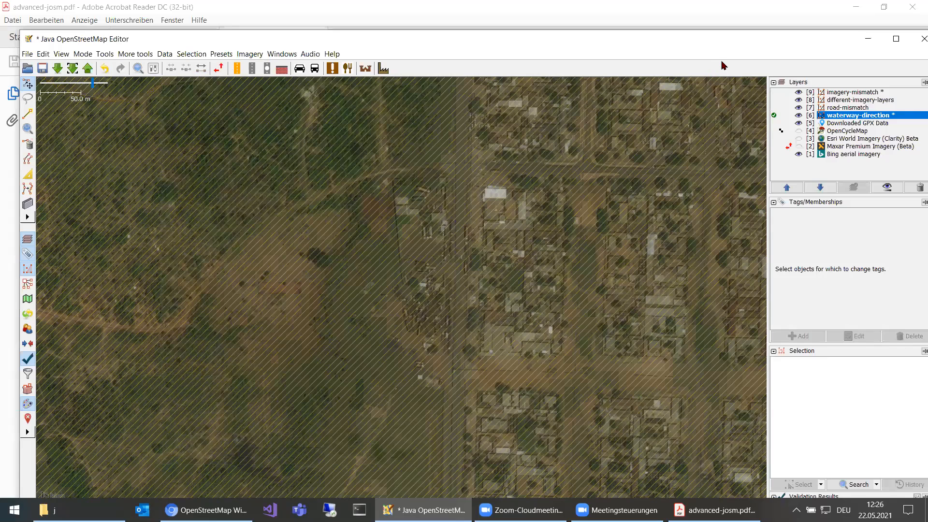
click(798, 146)
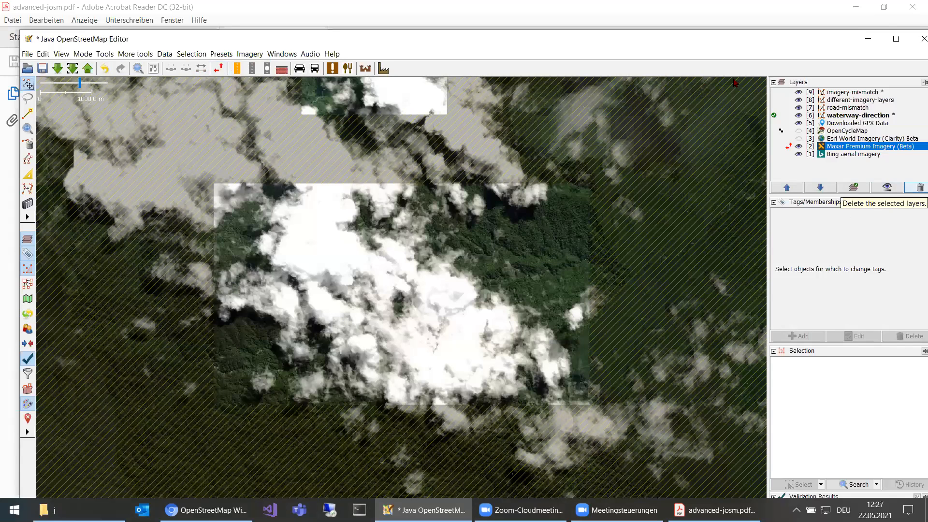
Move the Maxar Premium Imagery (Beta) layer above OpenCycleMap in the layer order and dismiss the imagery offset adjustment.
drag(861, 132, 862, 131)
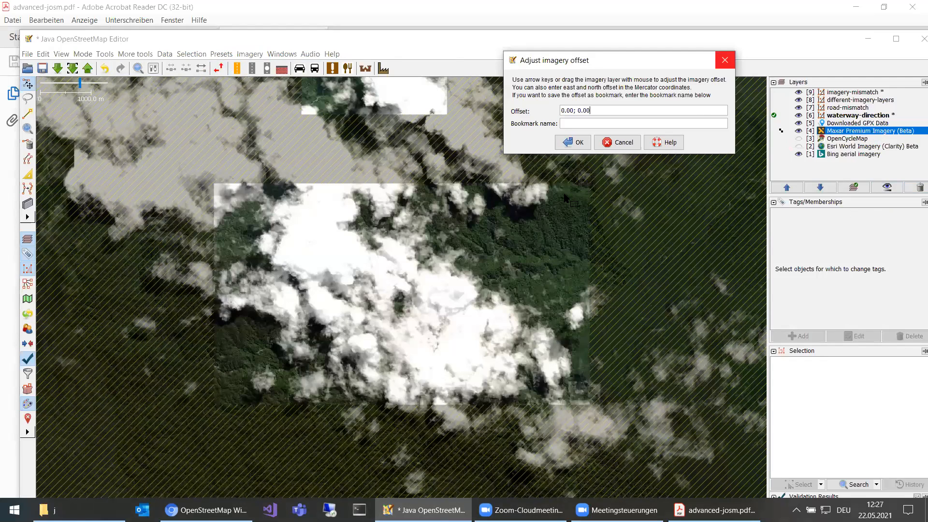
key(Escape)
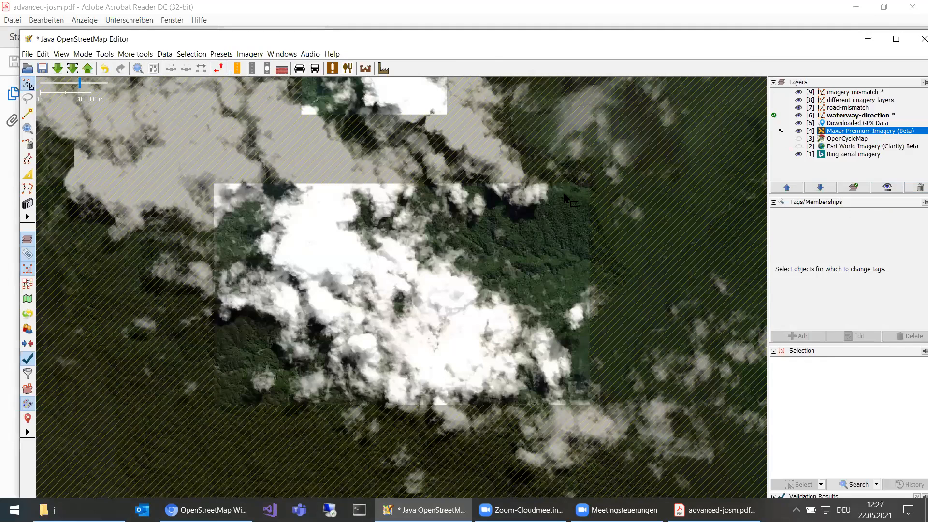
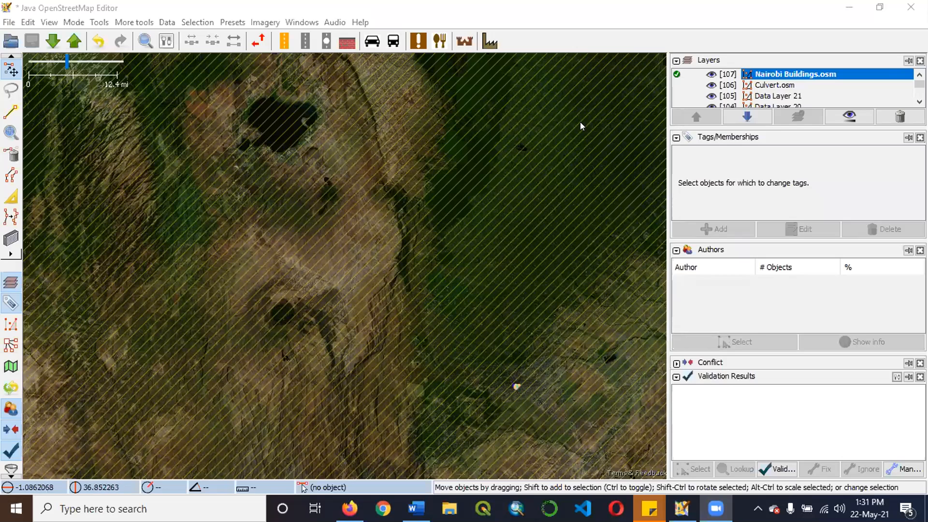
Open the recent file Nairobi Buildings.osm as a new data layer.
click(10, 23)
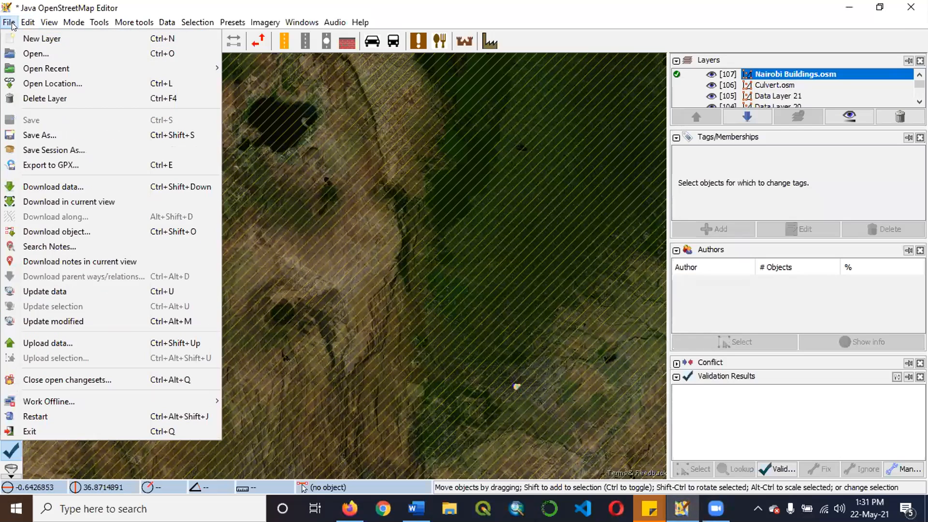
mouse_move(112, 69)
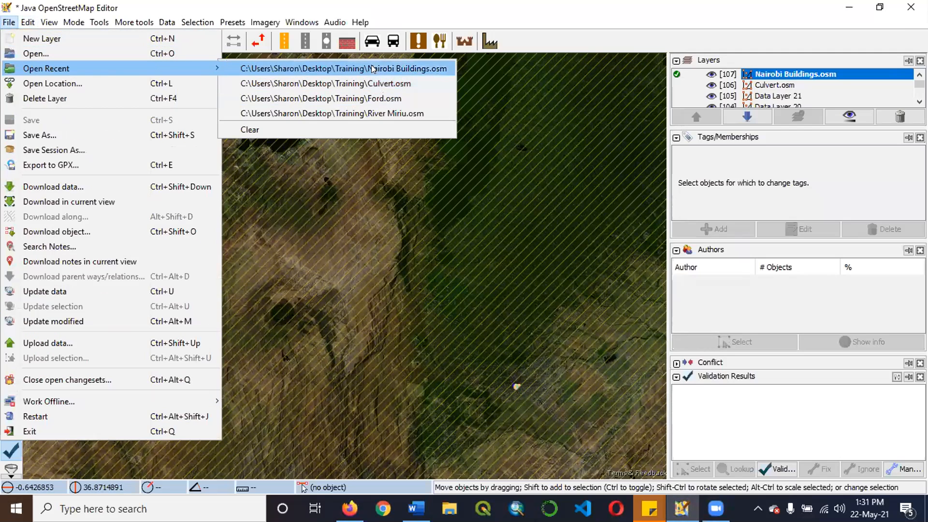
key(Return)
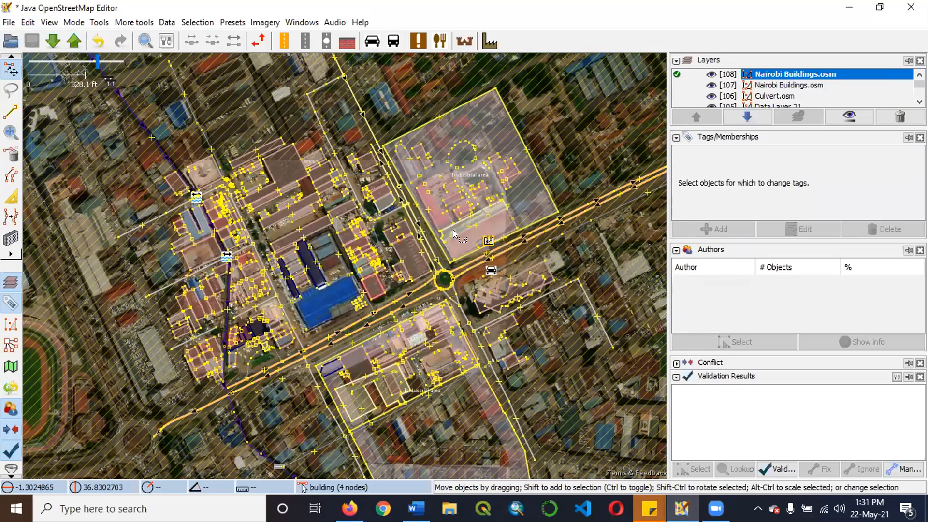
Examine the mapped buildings around Lusaka Road and the large blue-roofed building that has no outline.
scroll(461, 270, up, 2)
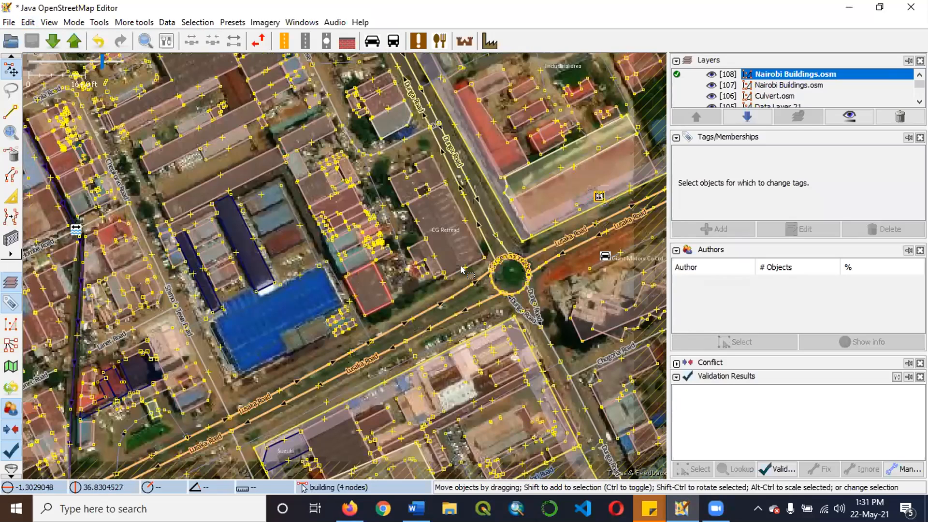
drag(335, 255, 460, 226)
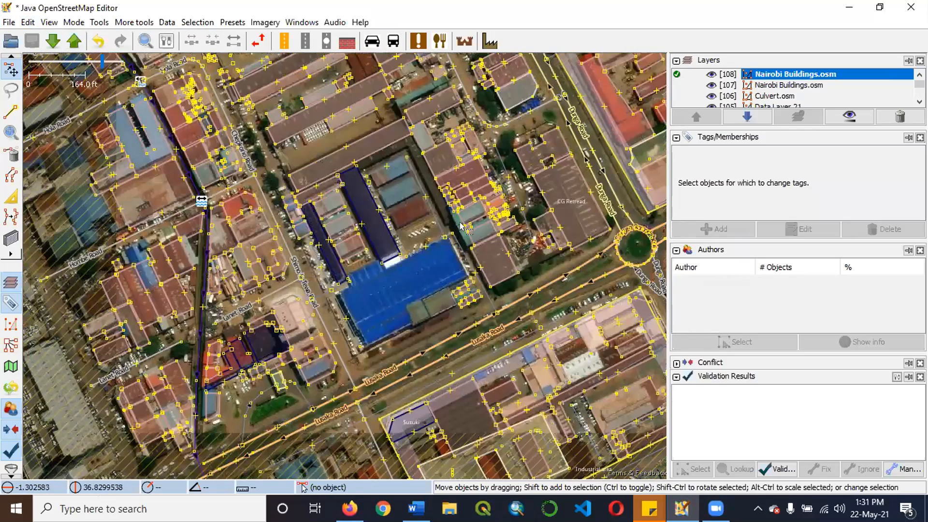
scroll(461, 226, down, 2)
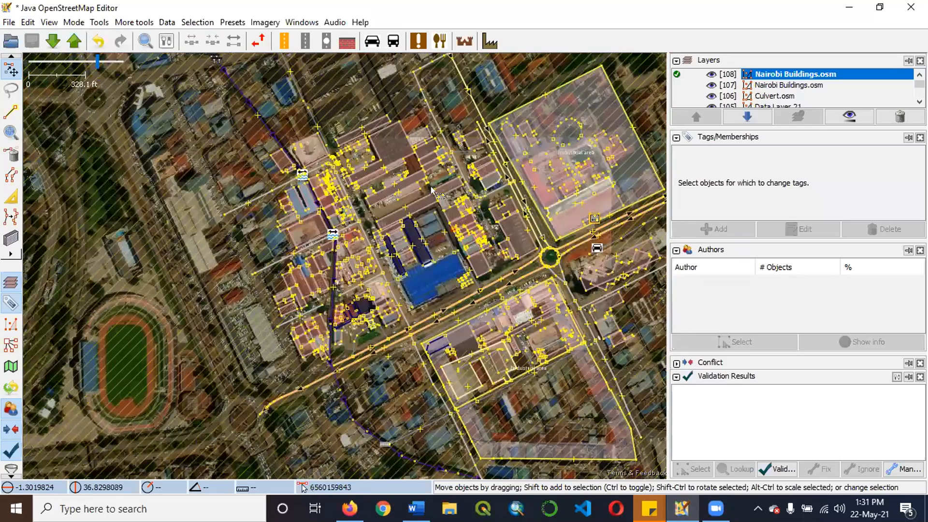
scroll(432, 199, up, 3)
scroll(466, 280, down, 1)
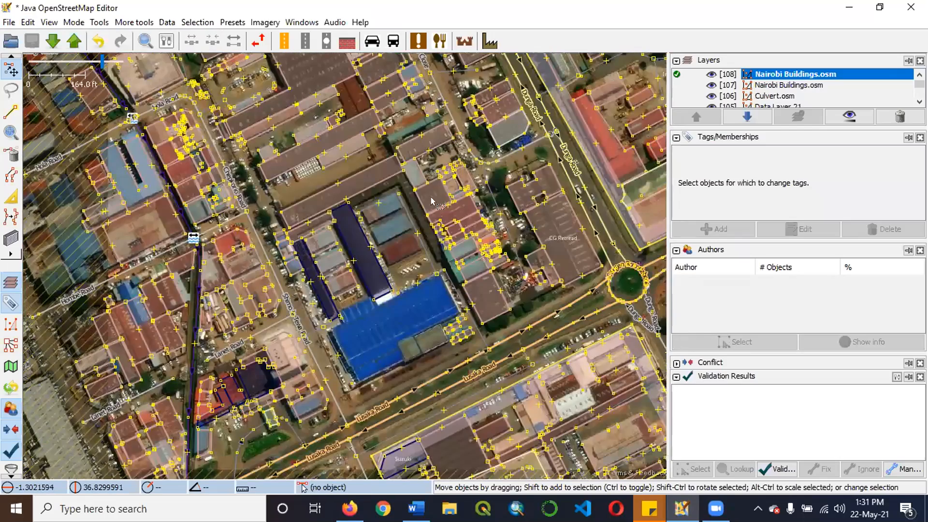
scroll(442, 290, down, 10)
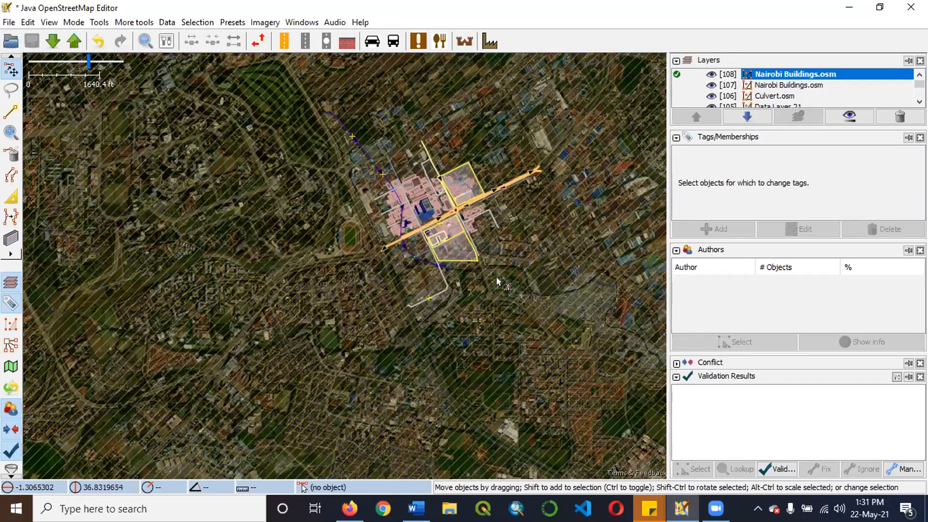
scroll(459, 256, up, 7)
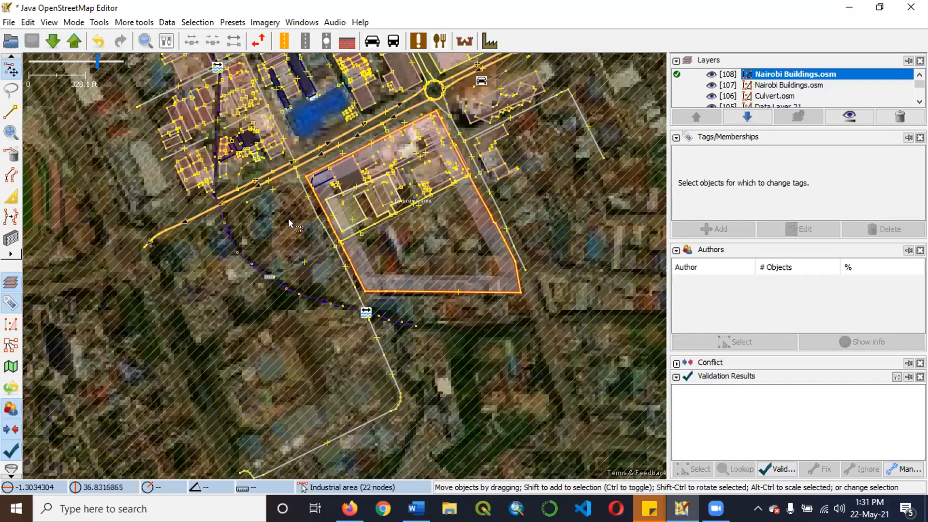
scroll(289, 223, up, 4)
scroll(289, 224, down, 2)
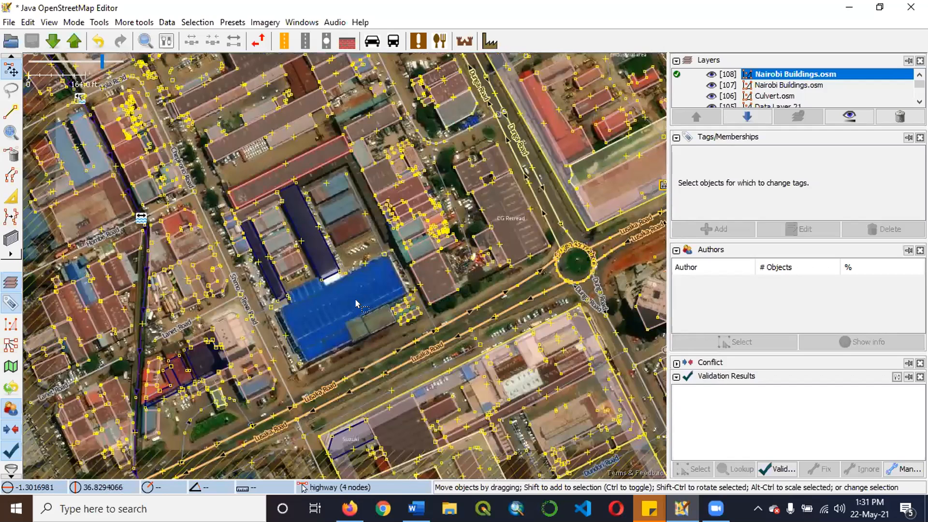
scroll(356, 304, up, 1)
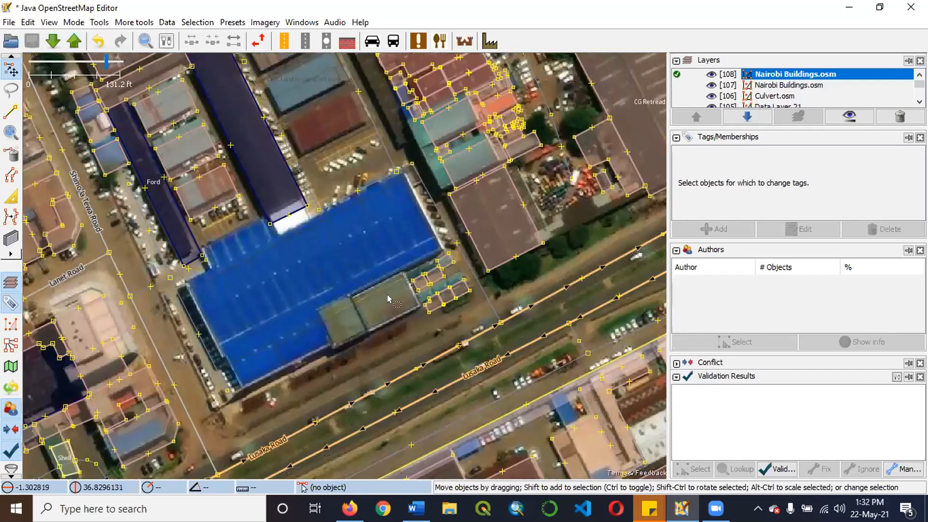
scroll(387, 294, up, 3)
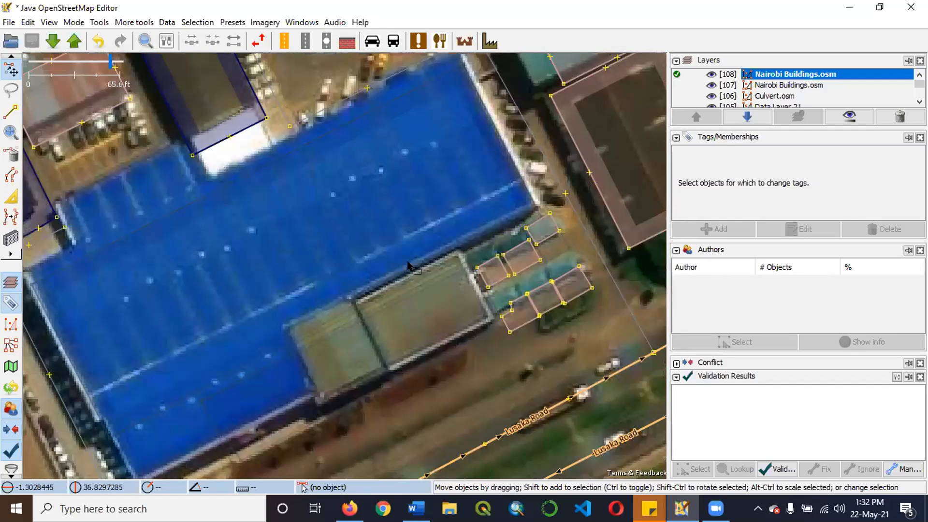
scroll(279, 317, down, 1)
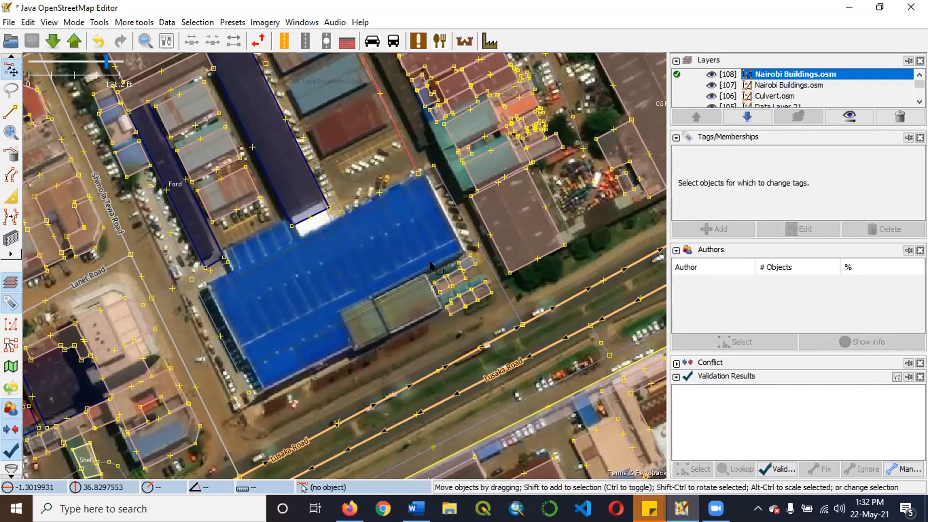
scroll(440, 260, up, 2)
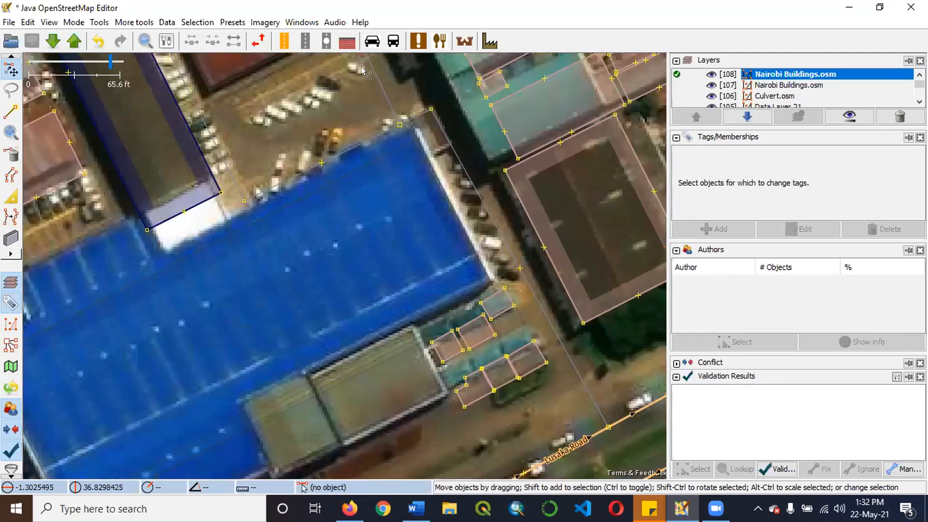
scroll(388, 105, down, 2)
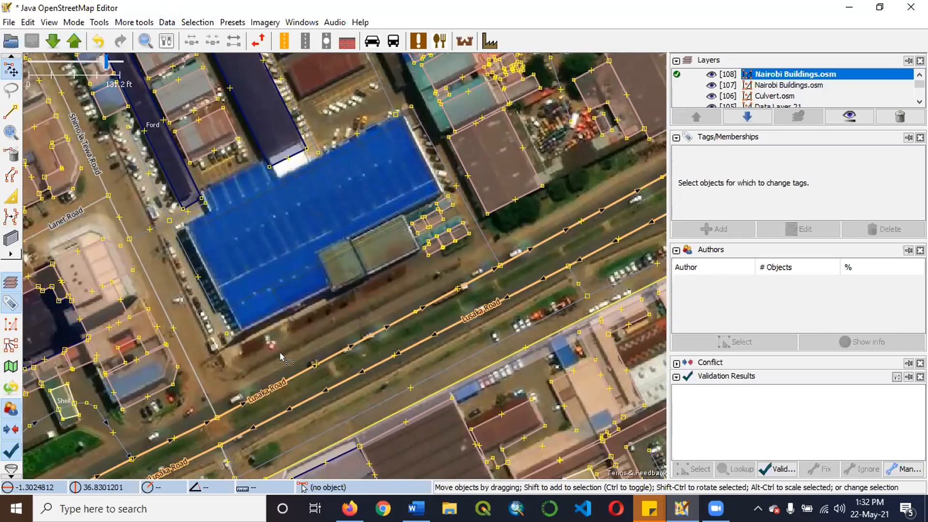
Draw a rectangular building about 129 ft wide over the main part of the blue roof beside Lusaka Road.
key(b)
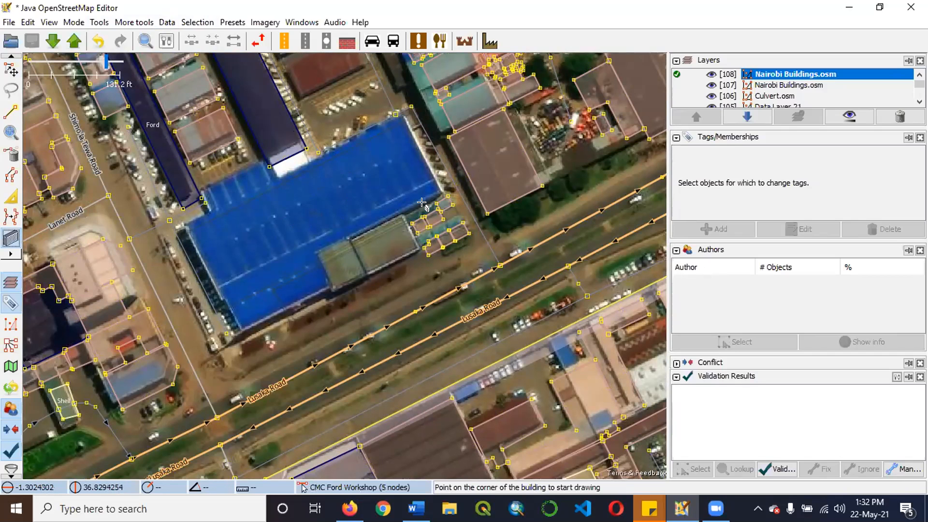
scroll(425, 205, up, 2)
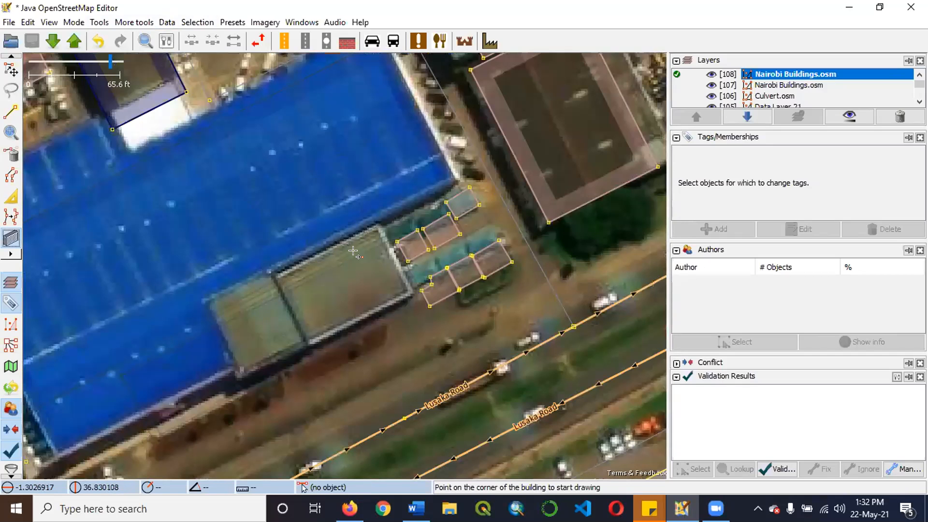
scroll(358, 247, down, 2)
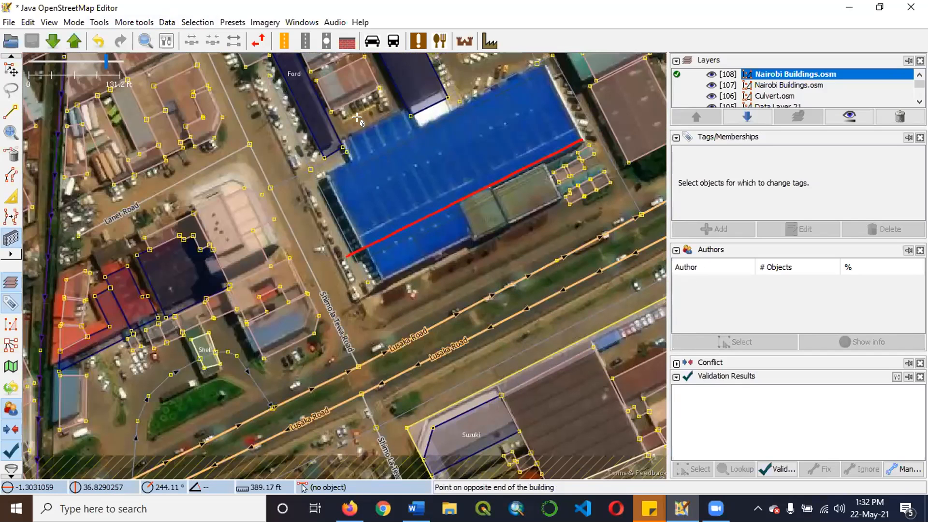
scroll(277, 253, up, 1)
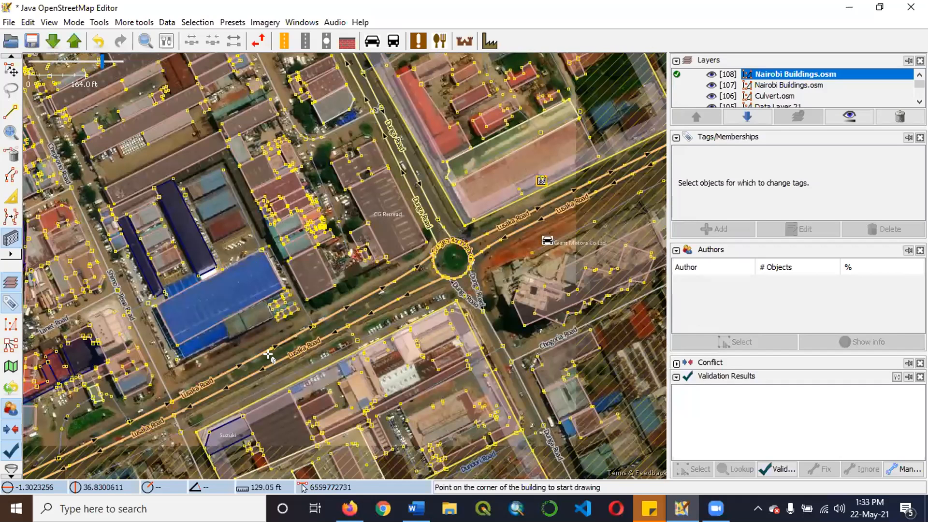
scroll(250, 342, up, 4)
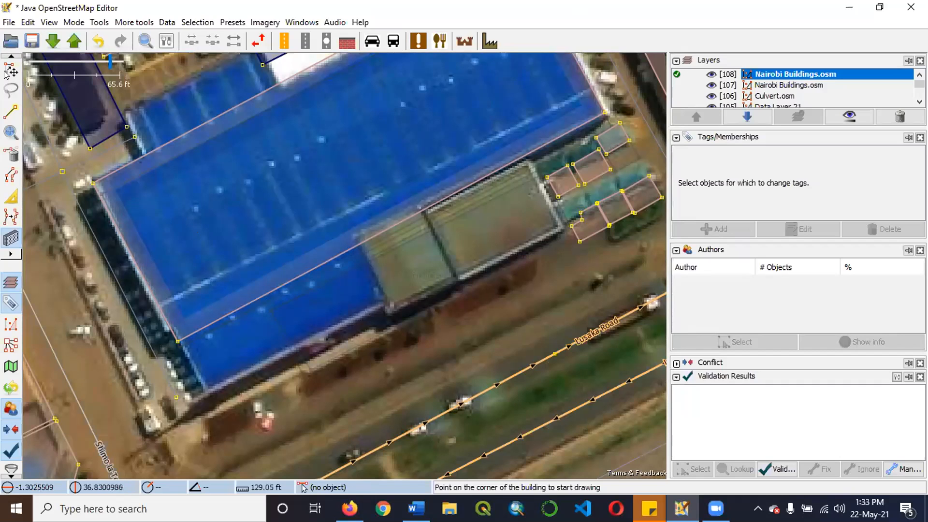
Draw a second rectangular building over the southwestern extension of the blue roof, overlapping the edge of the large outline.
key(s)
click(321, 262)
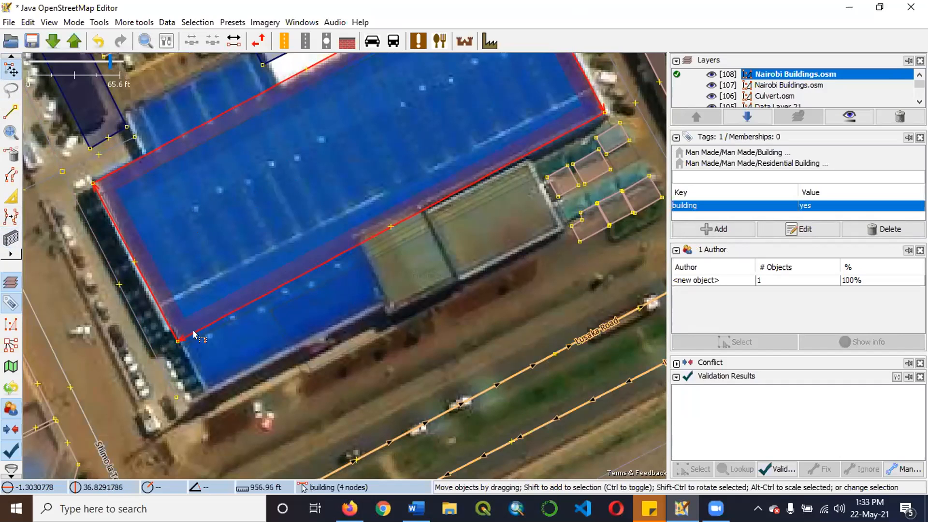
key(b)
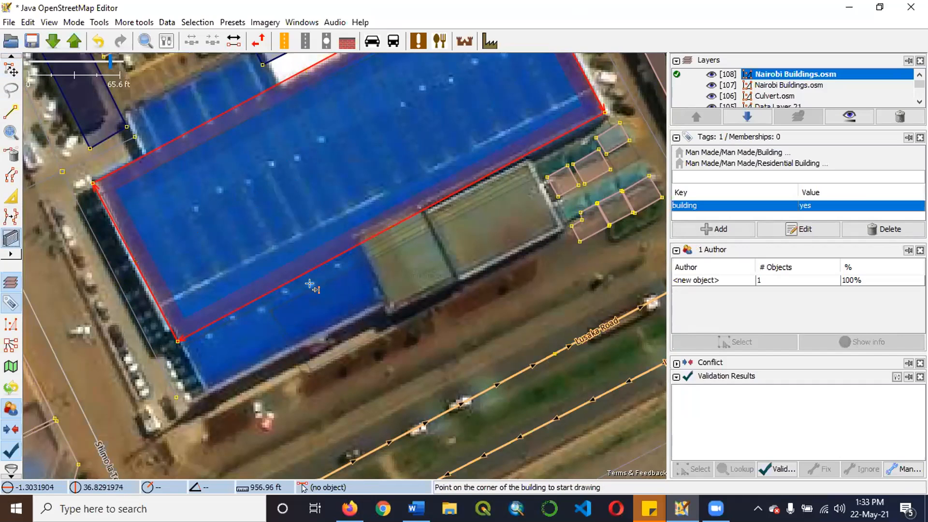
click(343, 227)
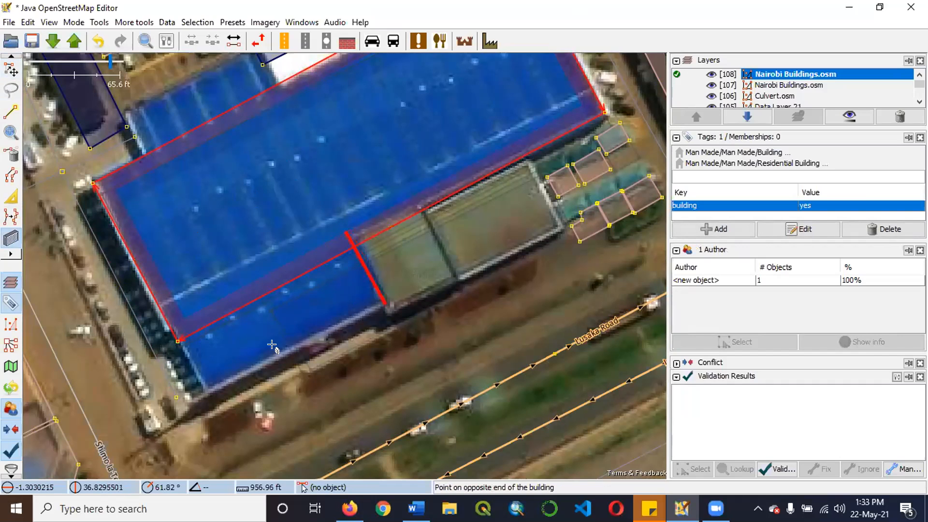
click(203, 390)
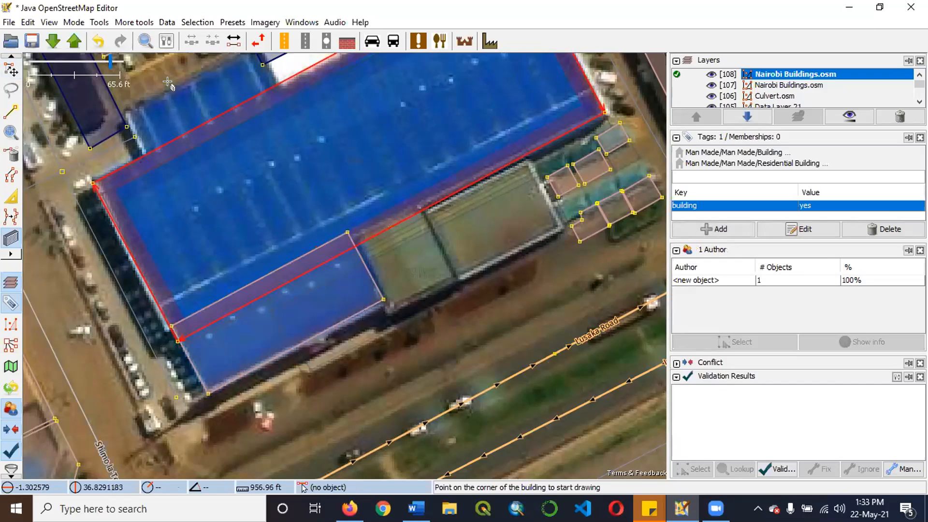
Select the large building outline and the smaller overlapping outline together.
click(11, 71)
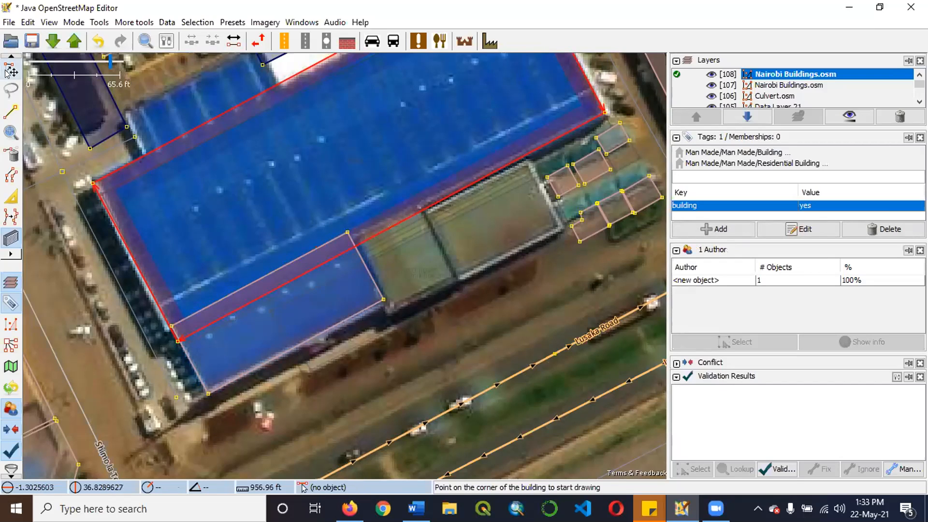
shift+click(309, 285)
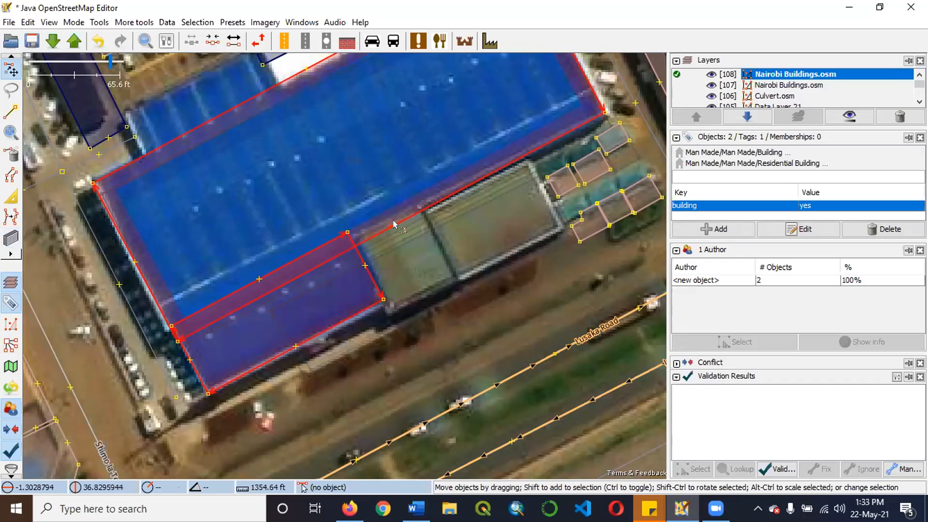
drag(295, 300, 439, 265)
click(301, 260)
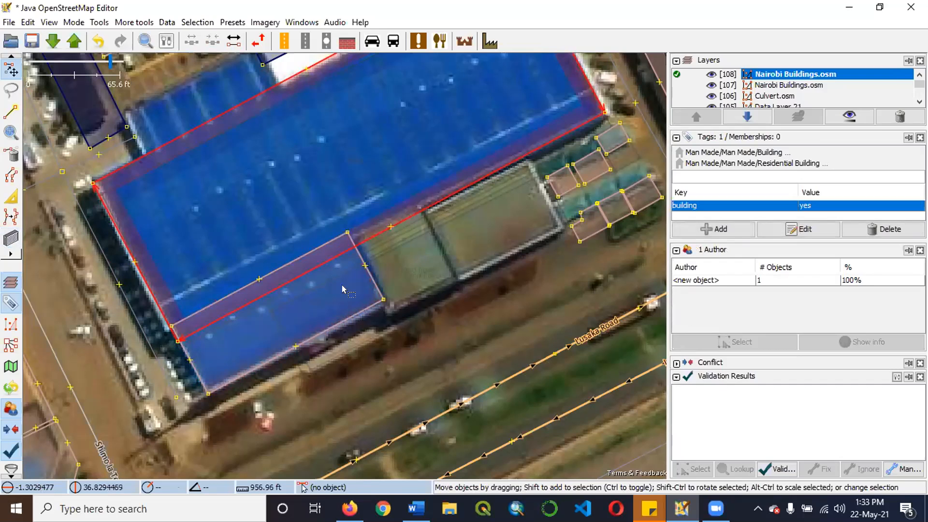
shift+click(378, 288)
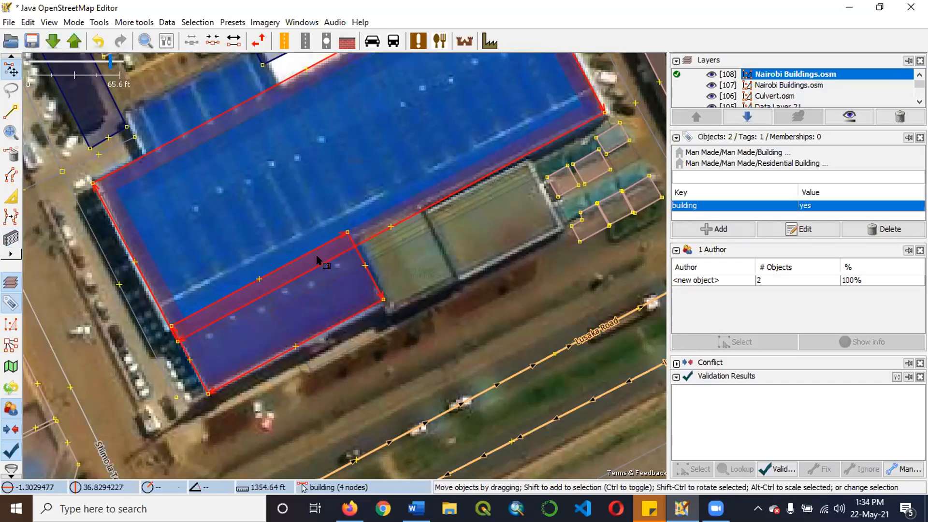
key(ctrl+j)
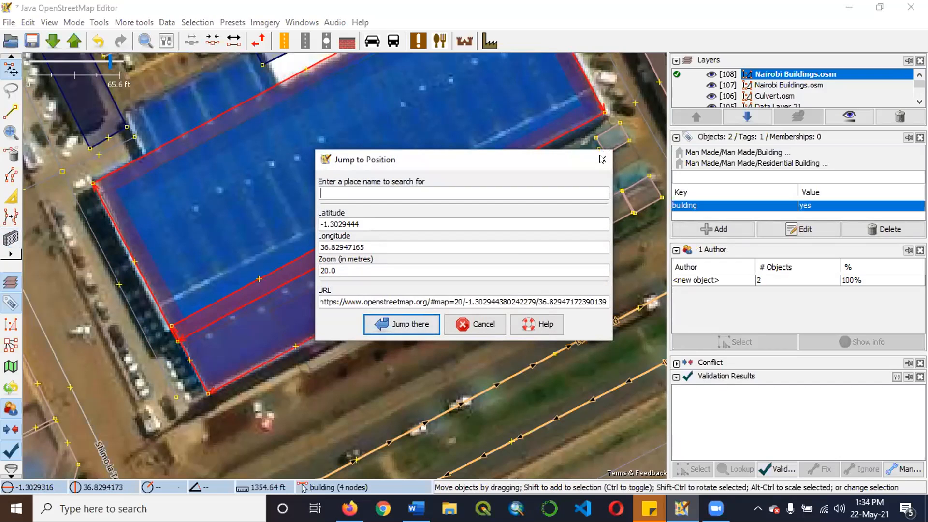
key(Escape)
key(Escape)
Select the large blue-roof outline and the smaller overlapping outline, and join the overlapping areas into one building.
click(295, 279)
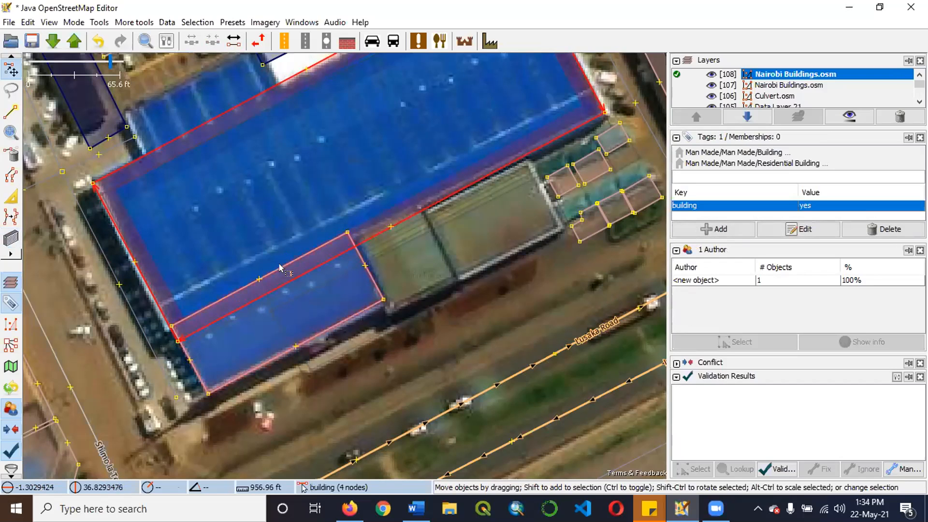
shift+click(296, 276)
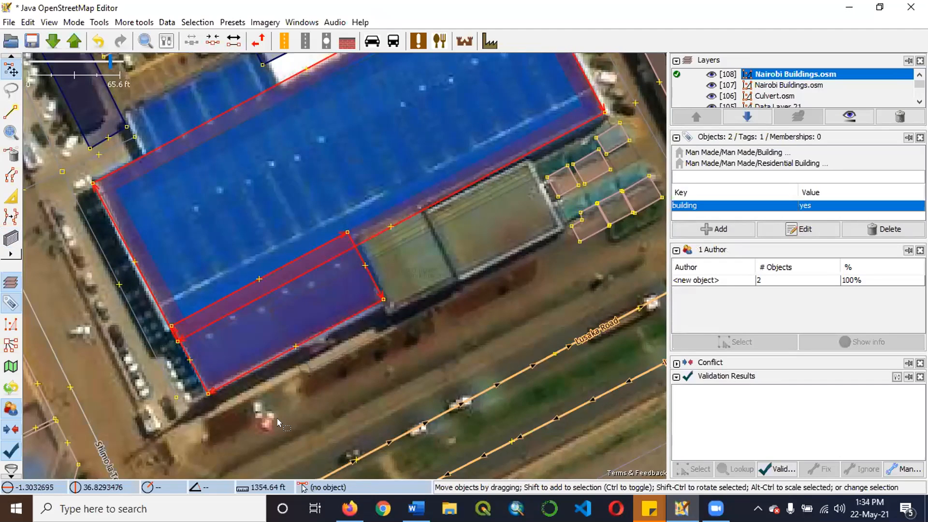
click(375, 363)
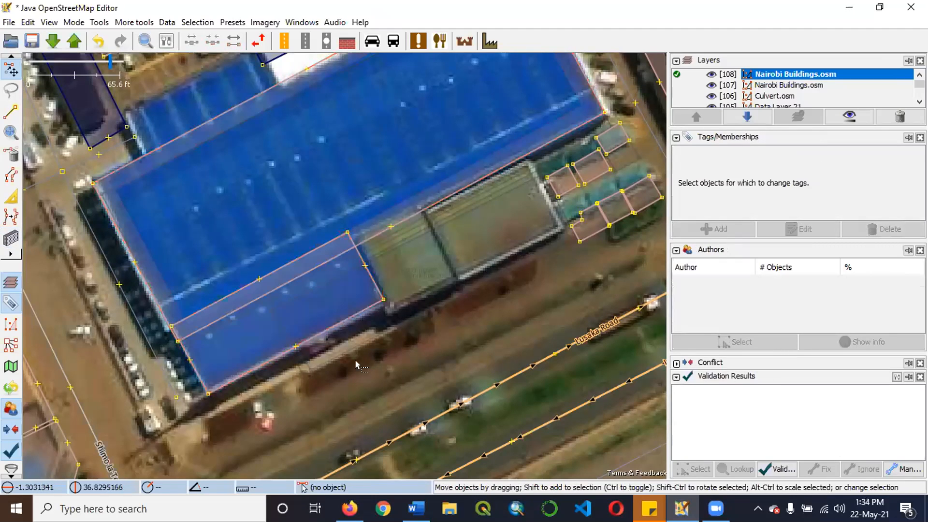
click(285, 314)
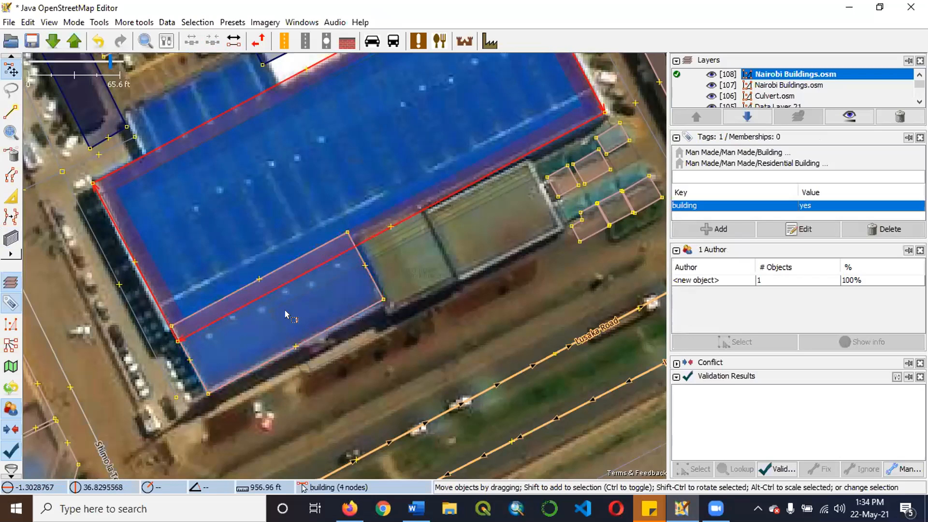
shift+click(242, 290)
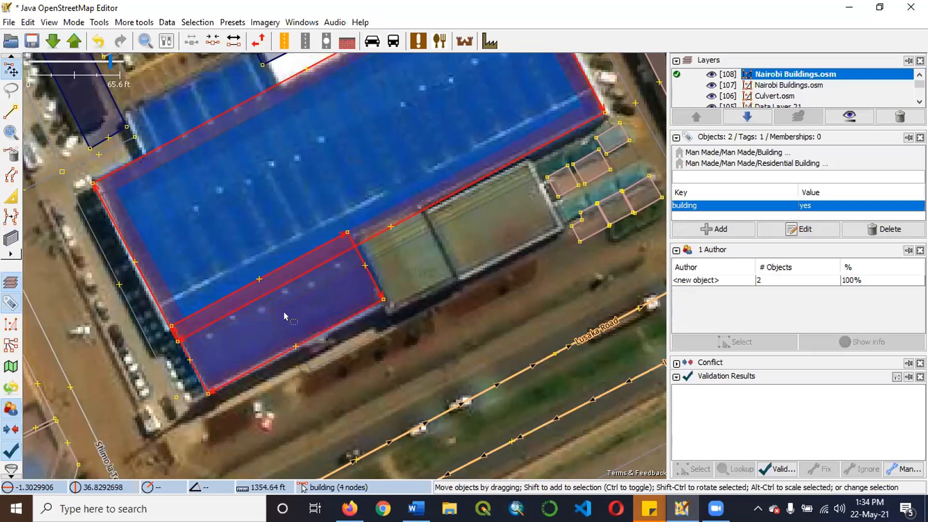
click(378, 245)
click(369, 237)
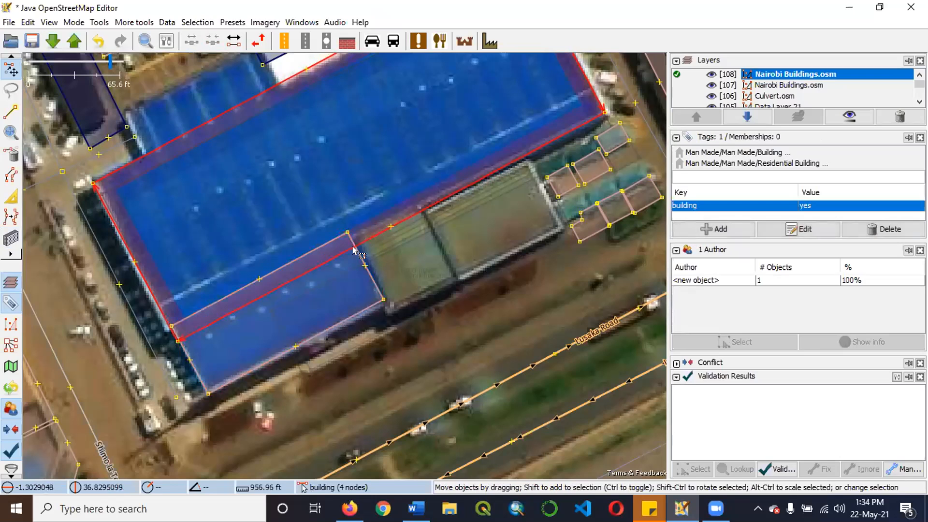
shift+click(300, 261)
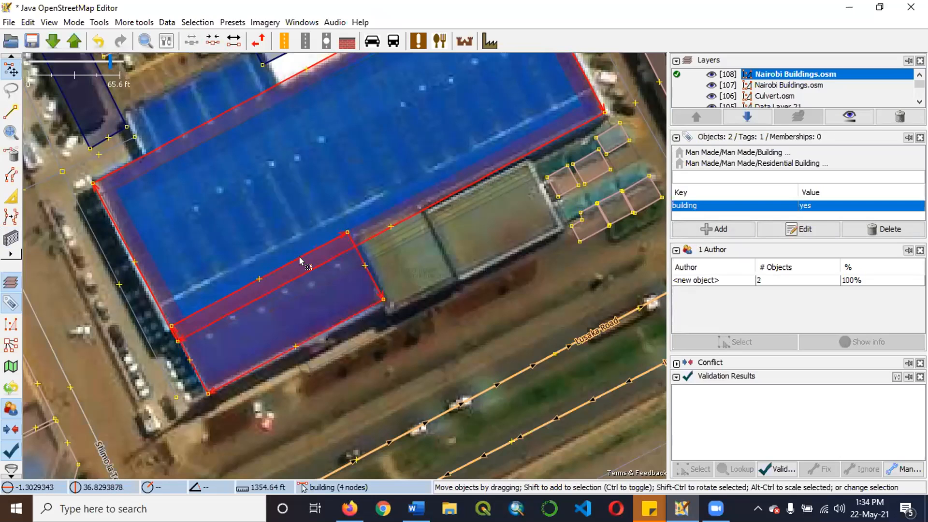
key(shift+j)
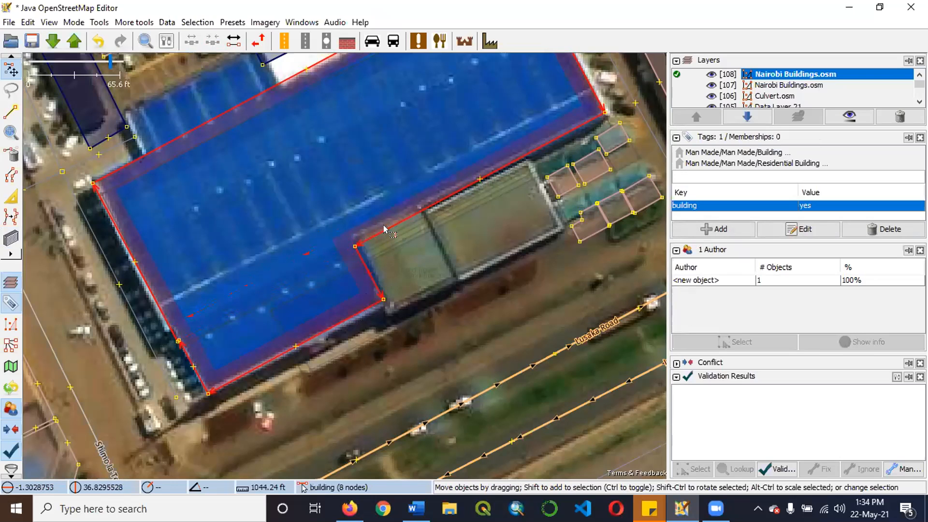
Examine the shape of the joined building outline against the blue roof and its surroundings.
scroll(396, 230, up, 2)
scroll(396, 234, down, 2)
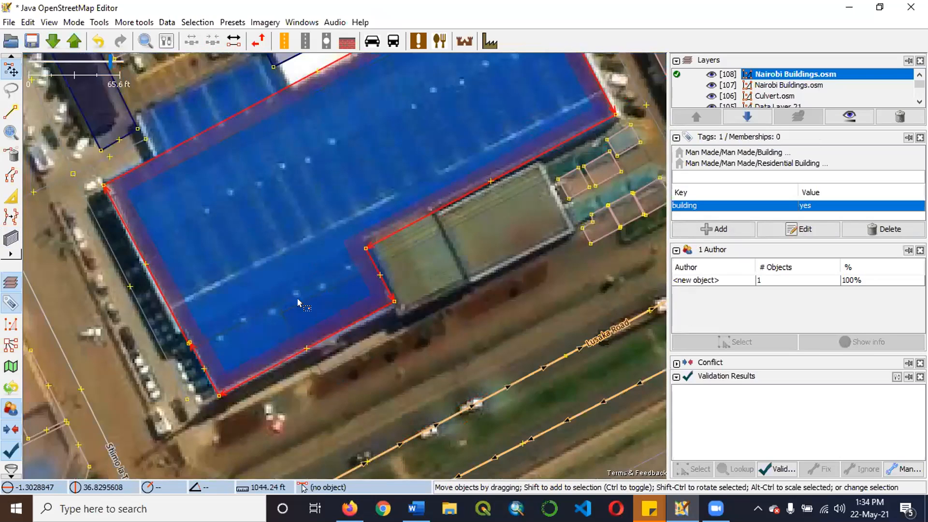
scroll(302, 305, down, 2)
scroll(283, 292, up, 2)
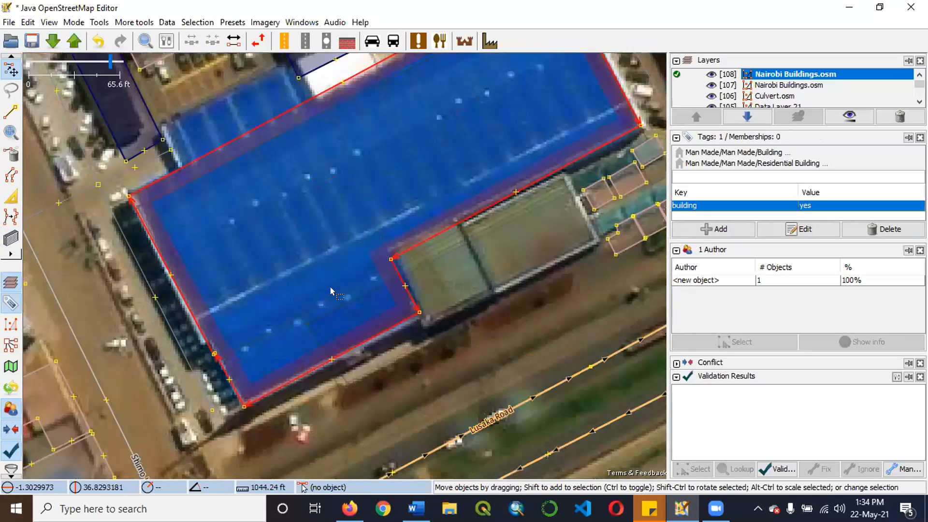
scroll(425, 213, up, 2)
scroll(297, 338, down, 2)
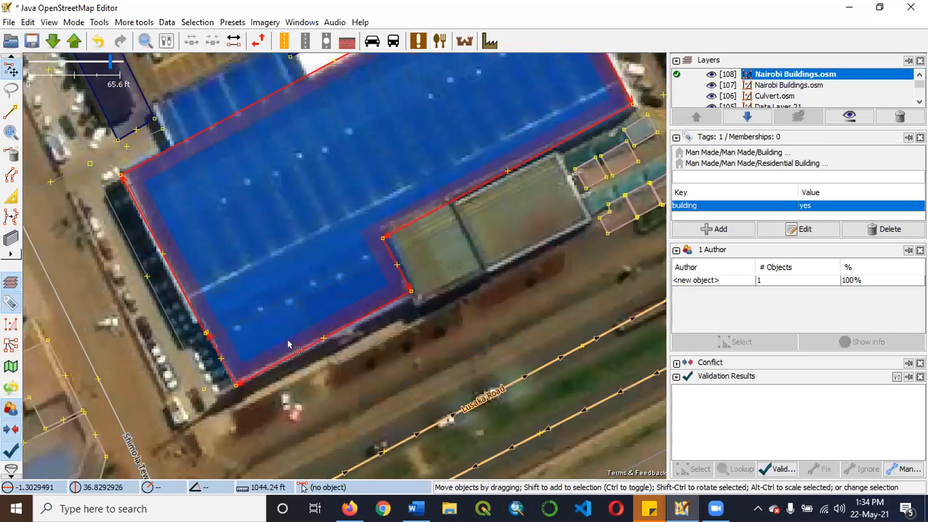
scroll(321, 332, down, 2)
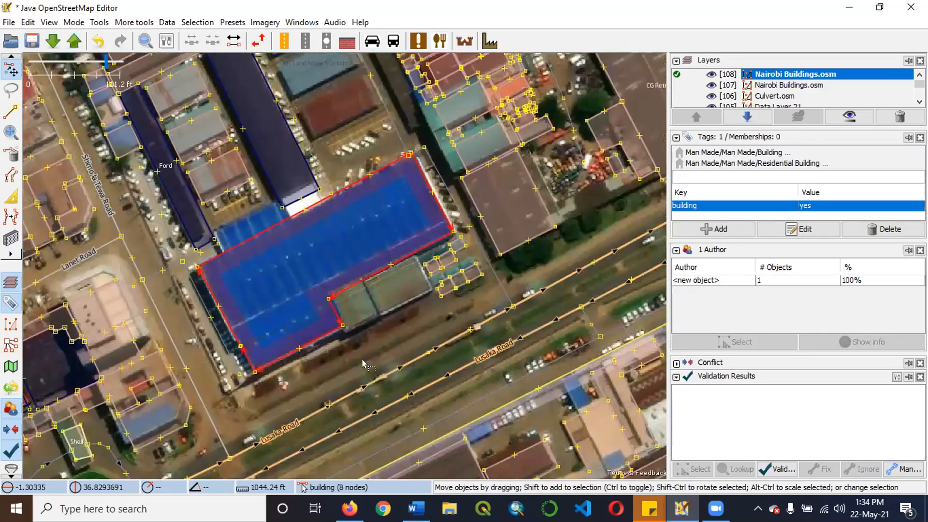
scroll(331, 376, down, 3)
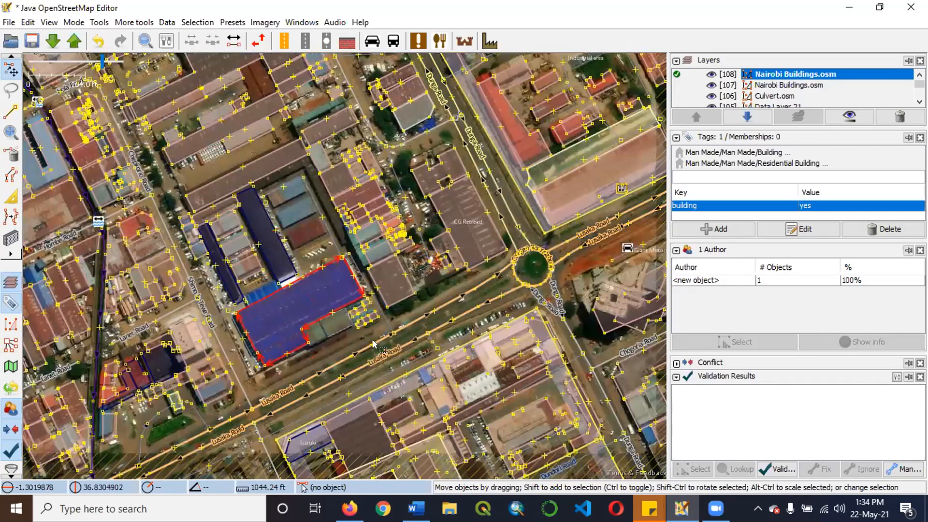
scroll(362, 322, up, 5)
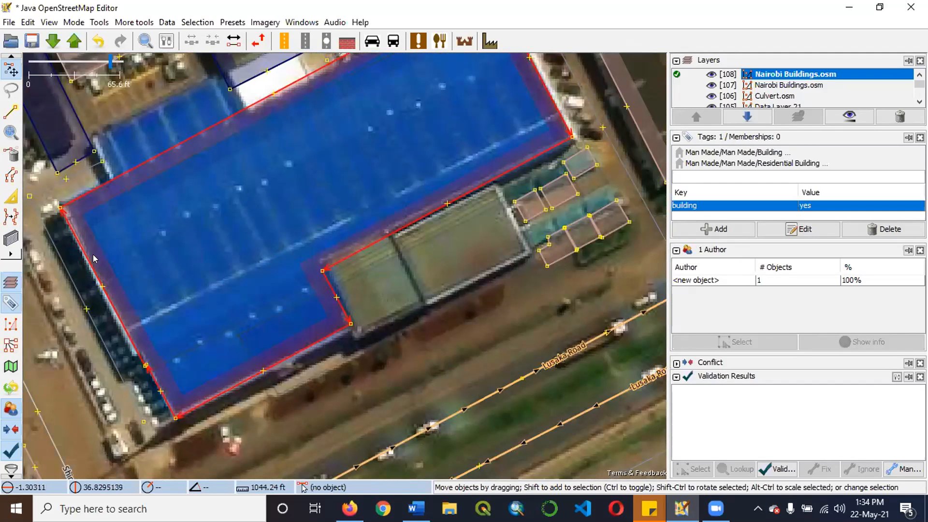
scroll(386, 363, down, 2)
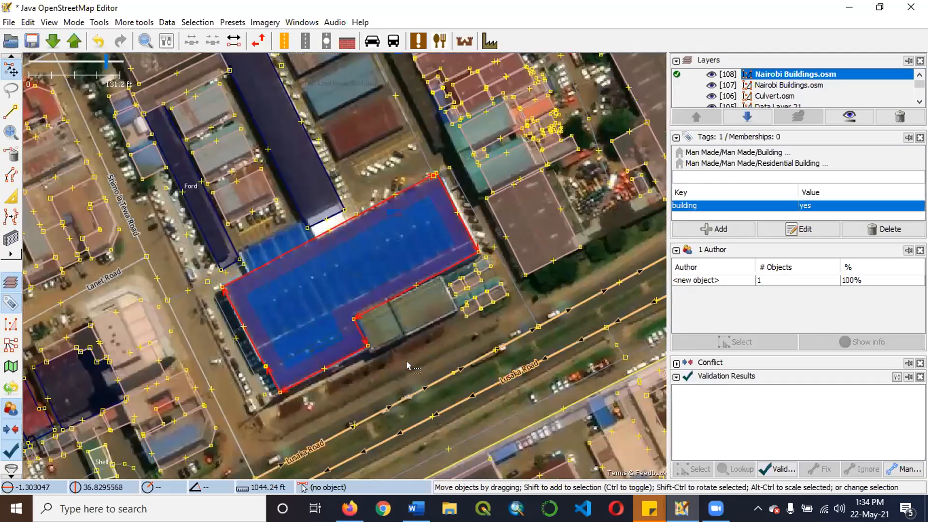
Undo the join and the drawing of the smaller outline over the southwestern roof extension.
key(ctrl+z)
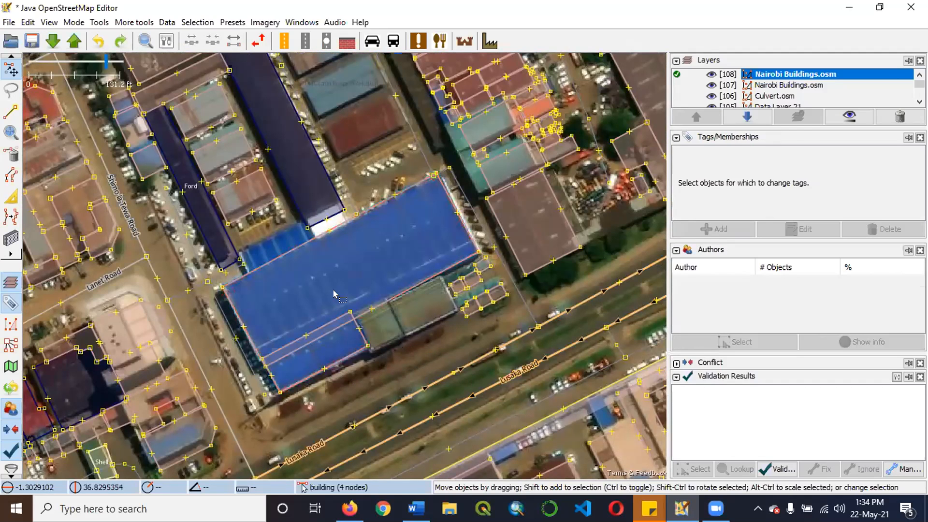
scroll(343, 297, up, 2)
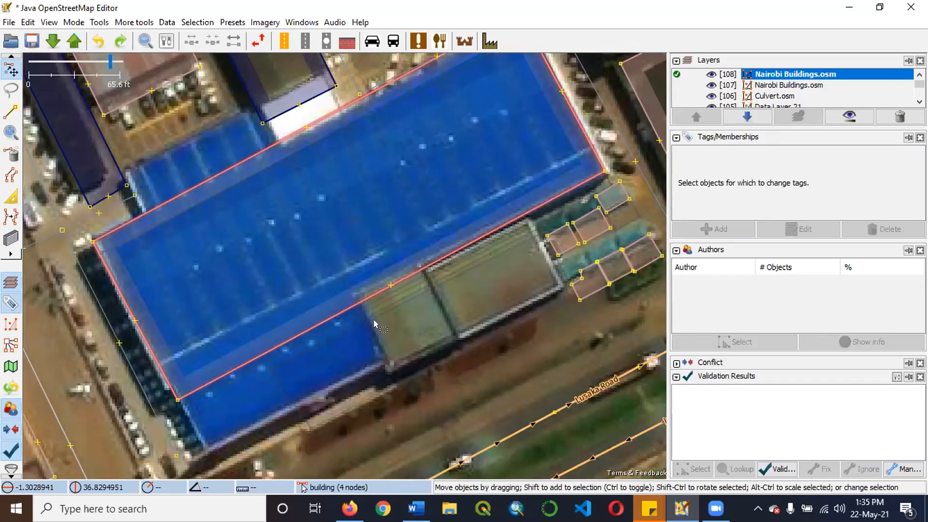
scroll(351, 299, down, 1)
Select the large blue-roof outline and change its building tag value to apartments.
click(352, 299)
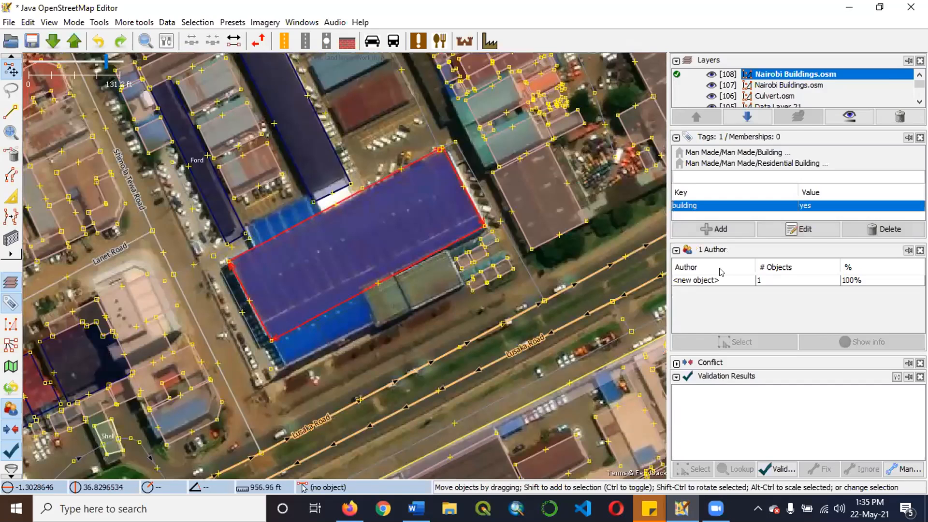
click(816, 228)
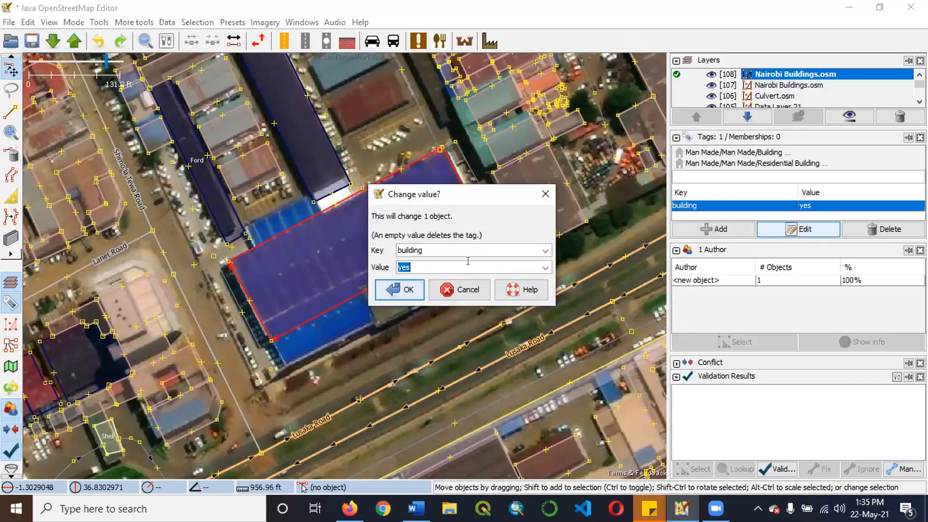
text(a)
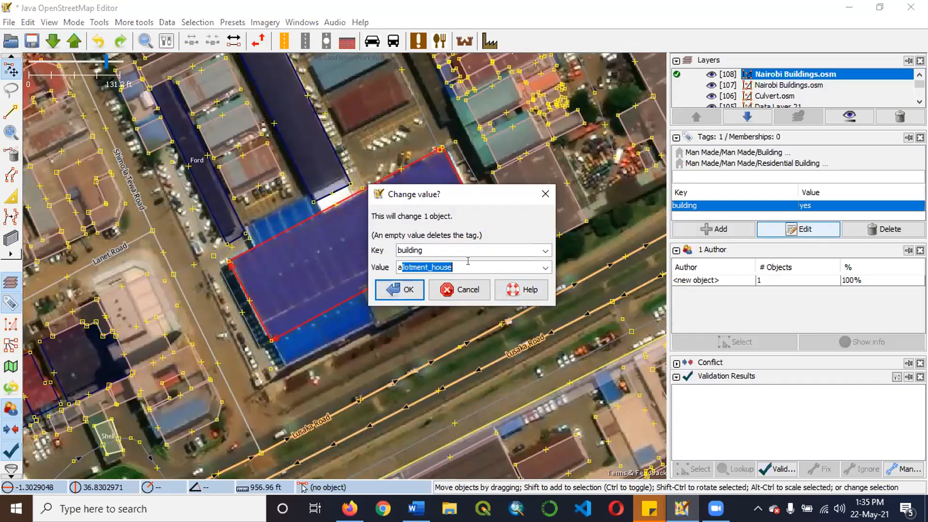
text(partments)
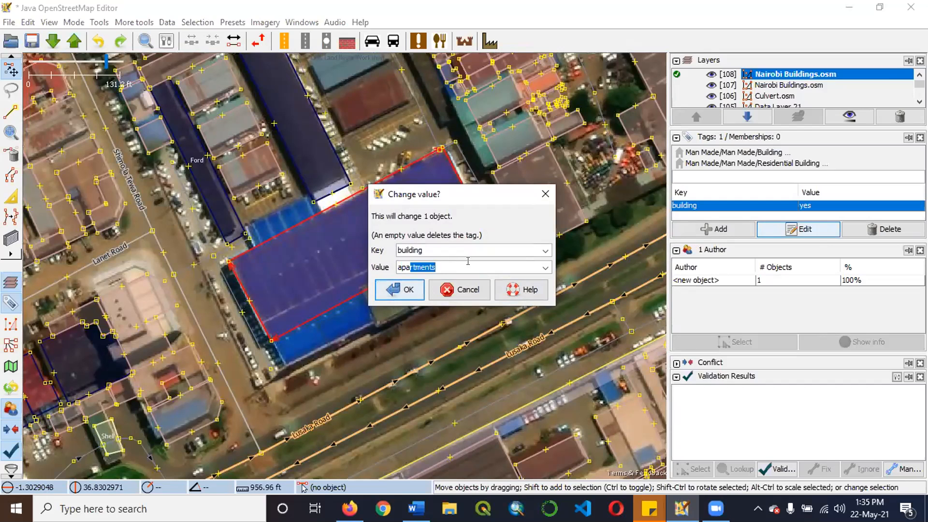
click(401, 289)
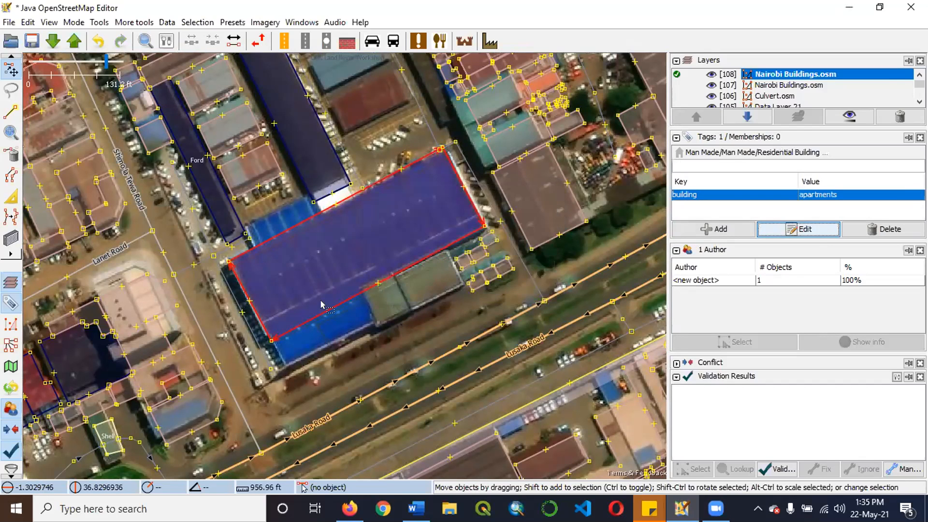
Draw a rectangular building over the southwestern extension of the blue roof, overlapping the edge of the large outline.
scroll(231, 340, up, 2)
scroll(111, 364, up, 2)
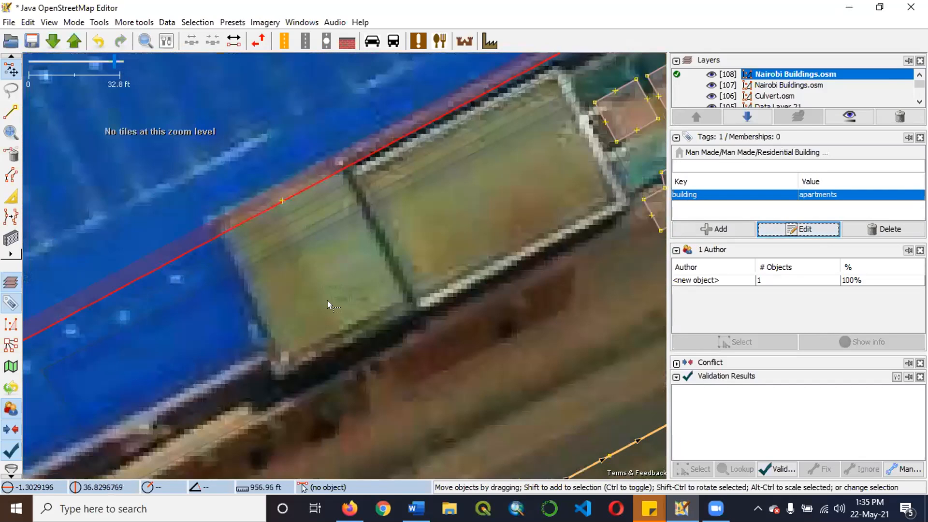
scroll(327, 300, down, 2)
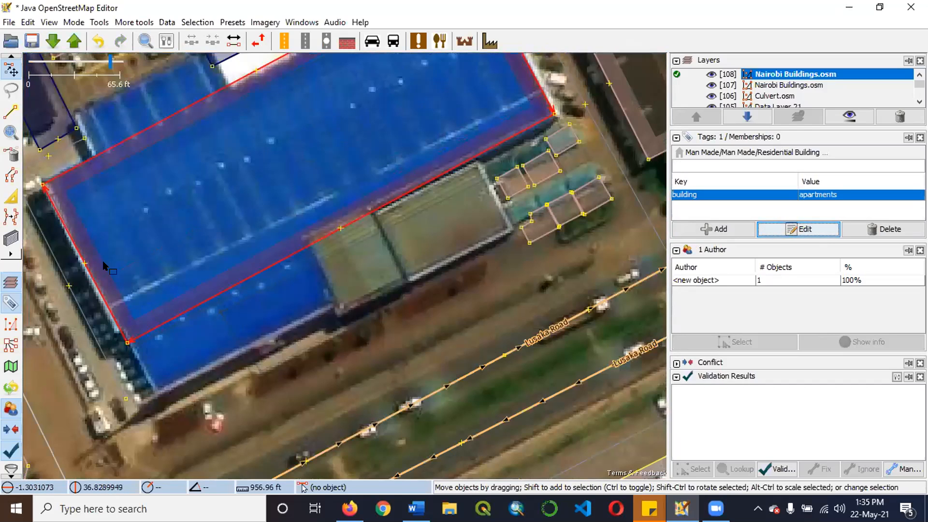
click(286, 256)
click(286, 256)
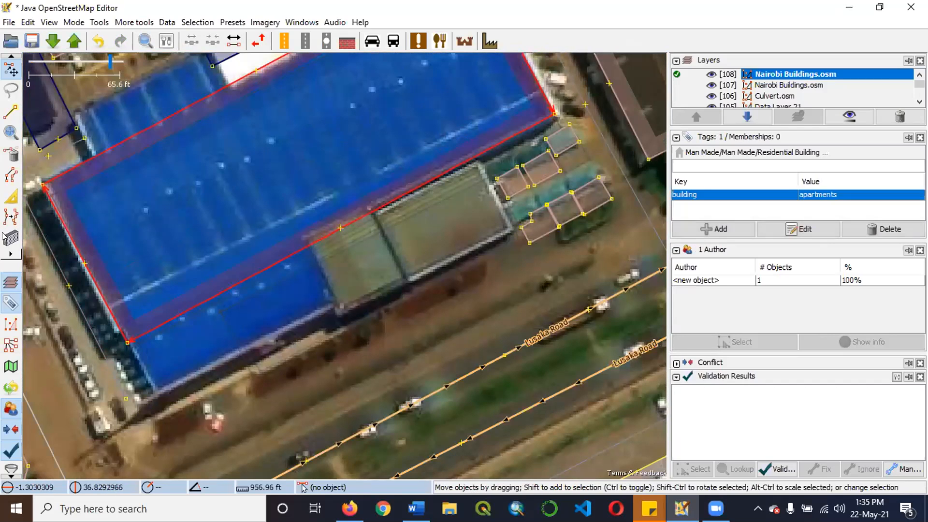
click(10, 237)
click(331, 296)
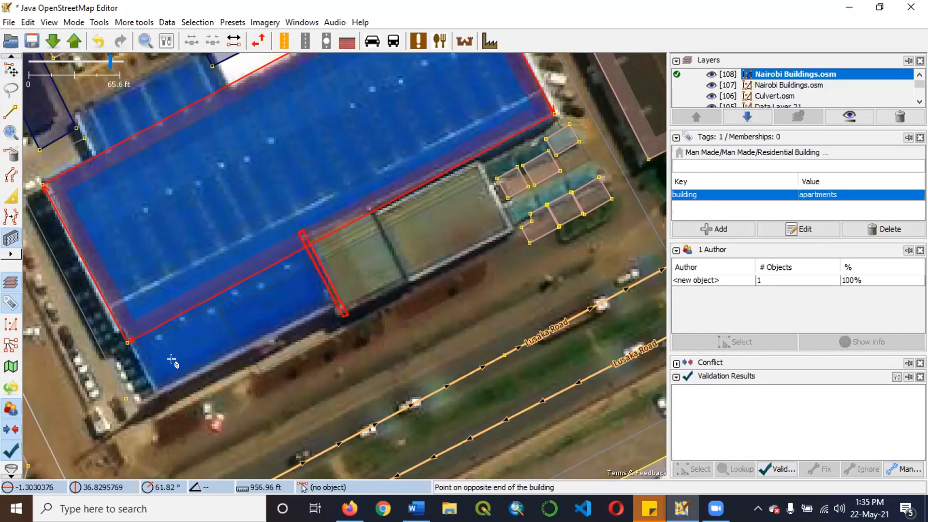
click(155, 388)
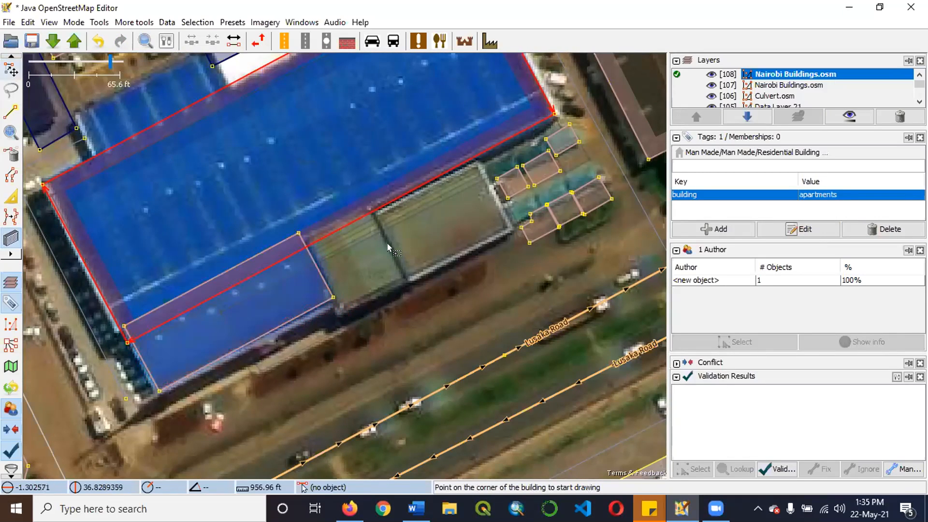
Join the large outline and the new overlapping outline into one building, resolving the building tag conflict with the value yes.
key(s)
shift+click(295, 244)
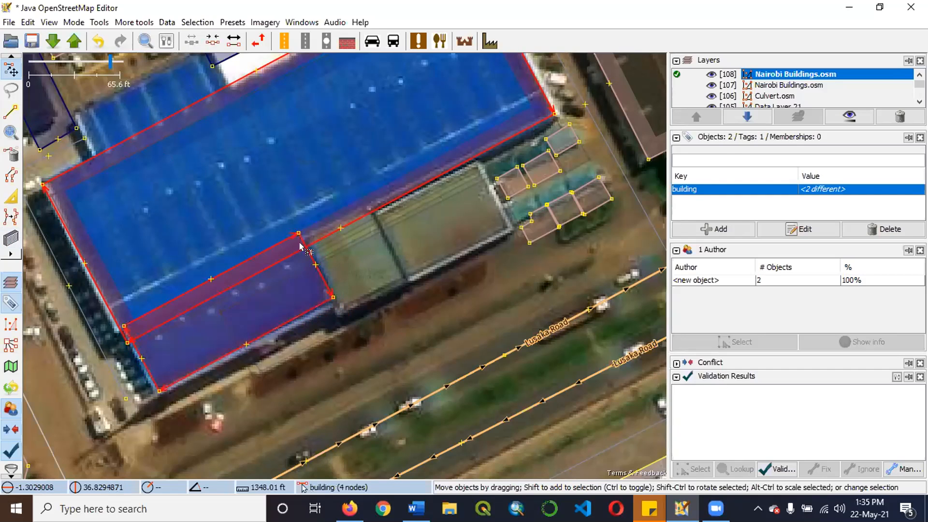
key(shift+j)
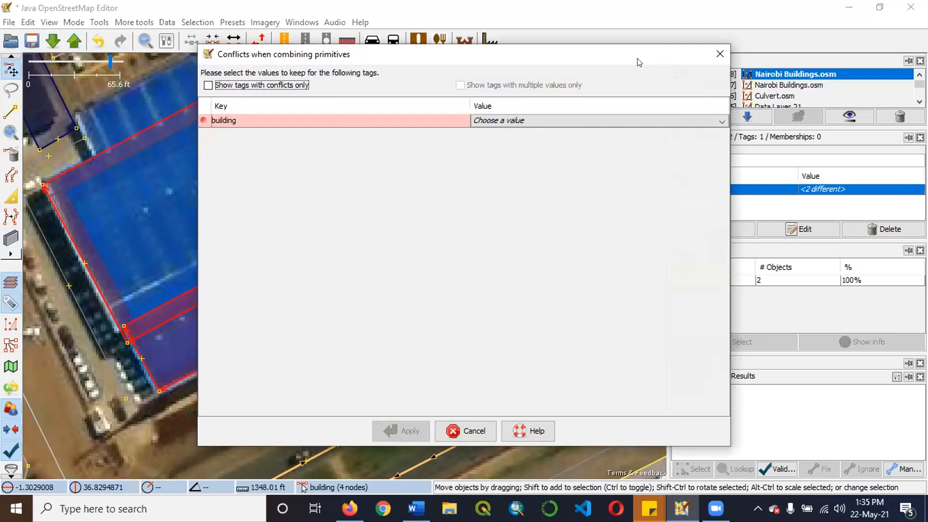
drag(637, 59, 826, 85)
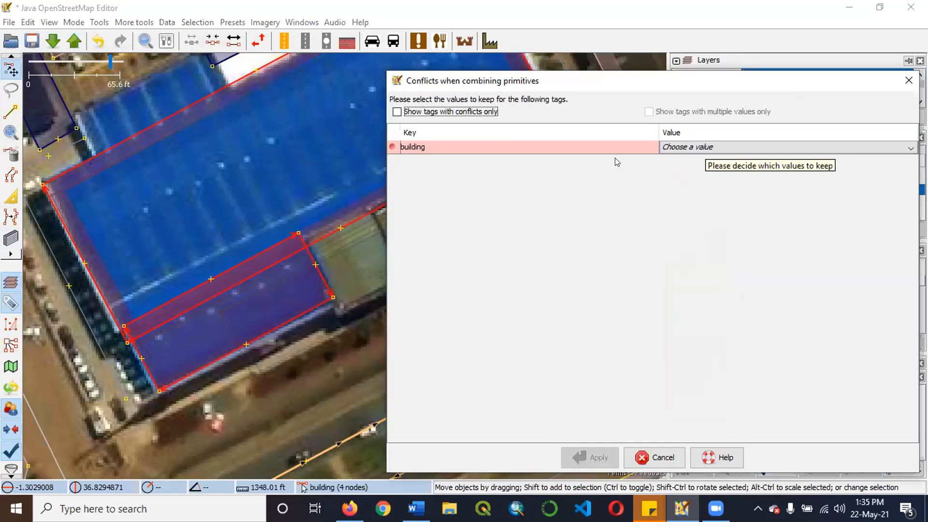
click(795, 145)
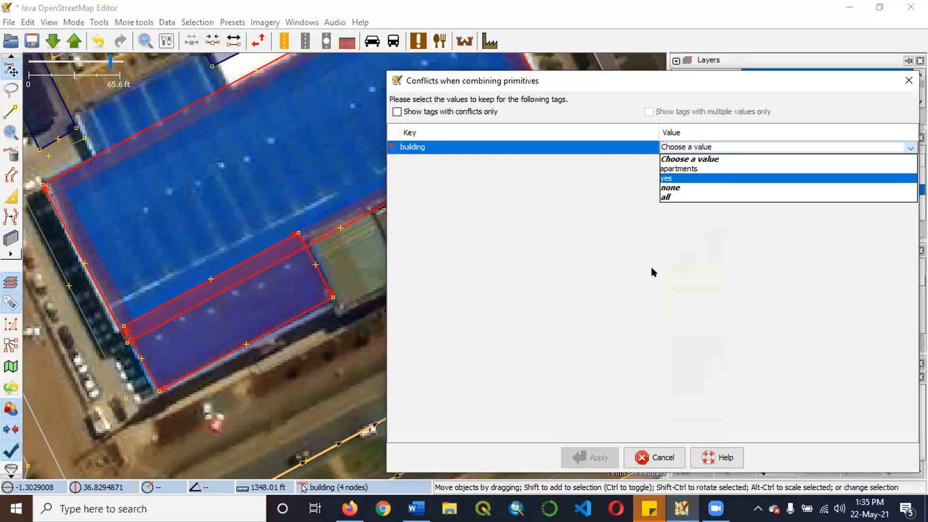
click(702, 179)
click(590, 457)
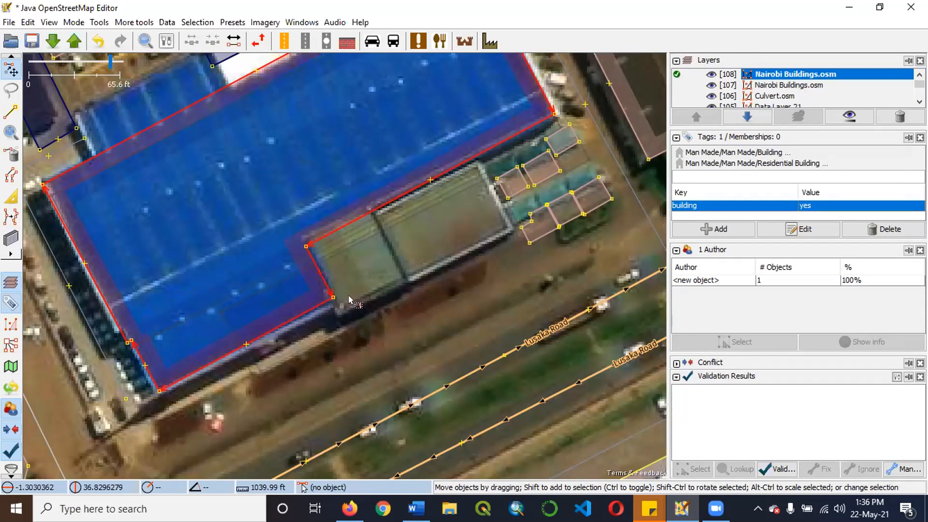
Undo the latest join and the redrawn rectangle over the roof extension.
scroll(341, 290, down, 2)
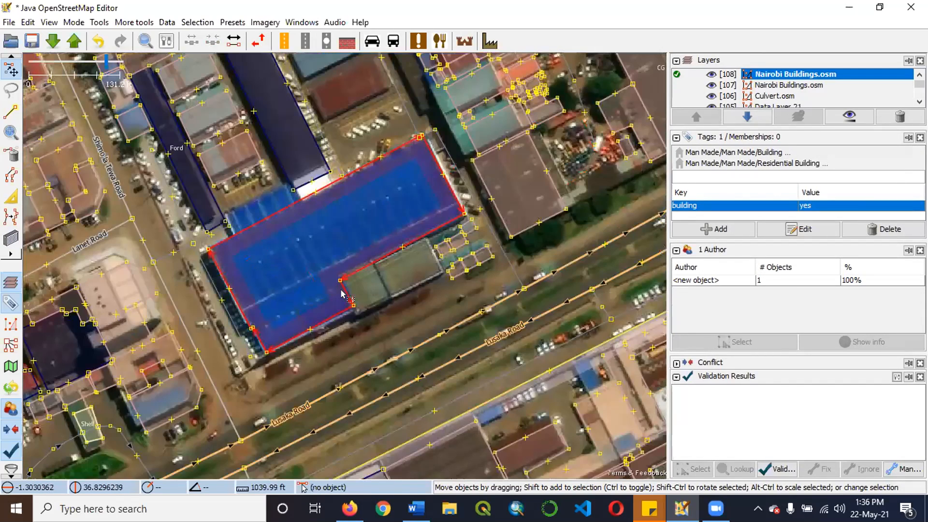
key(ctrl+z)
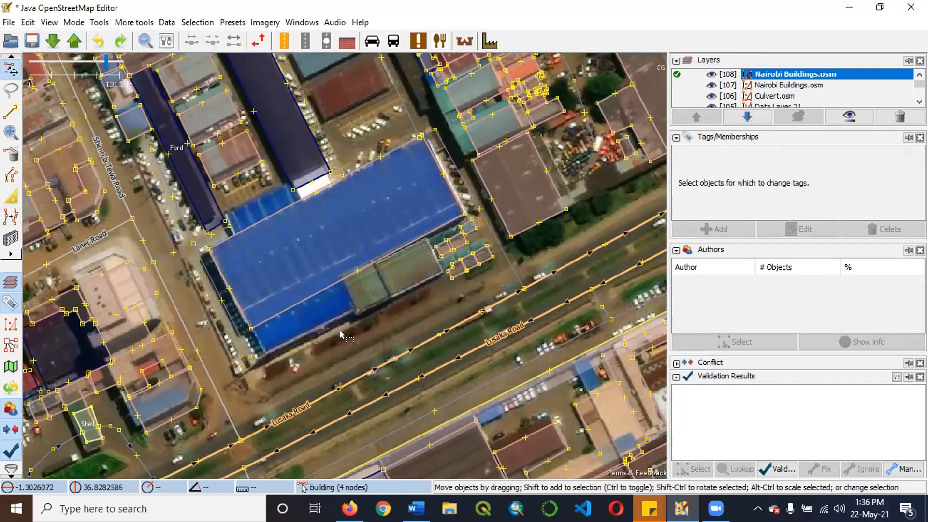
scroll(242, 285, up, 2)
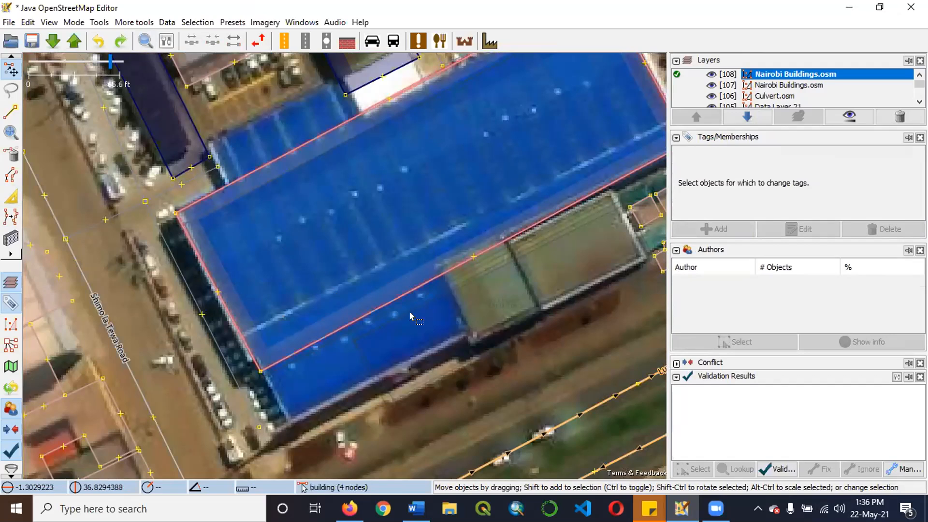
Add a node on the large blue-roof outline's southern edge and extrude the western segment outward to cover the southwestern roof extension.
scroll(399, 302, down, 2)
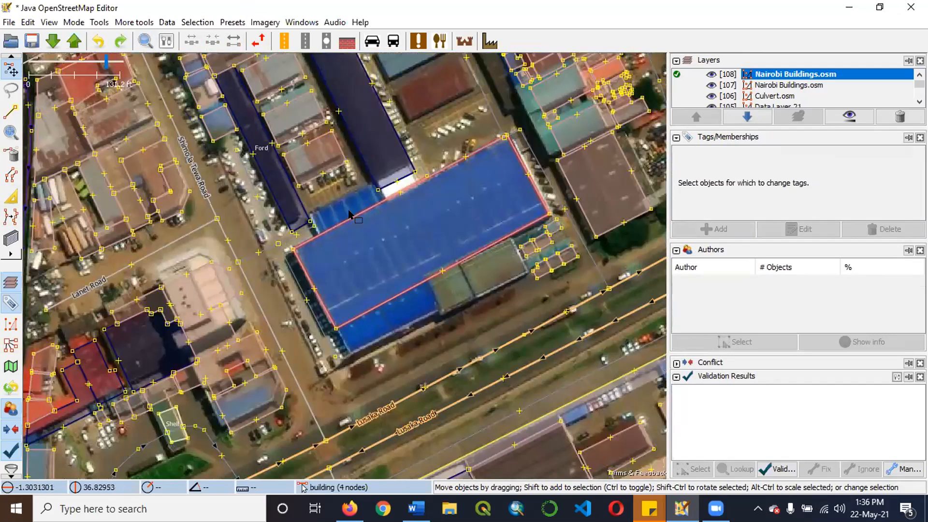
scroll(419, 304, down, 2)
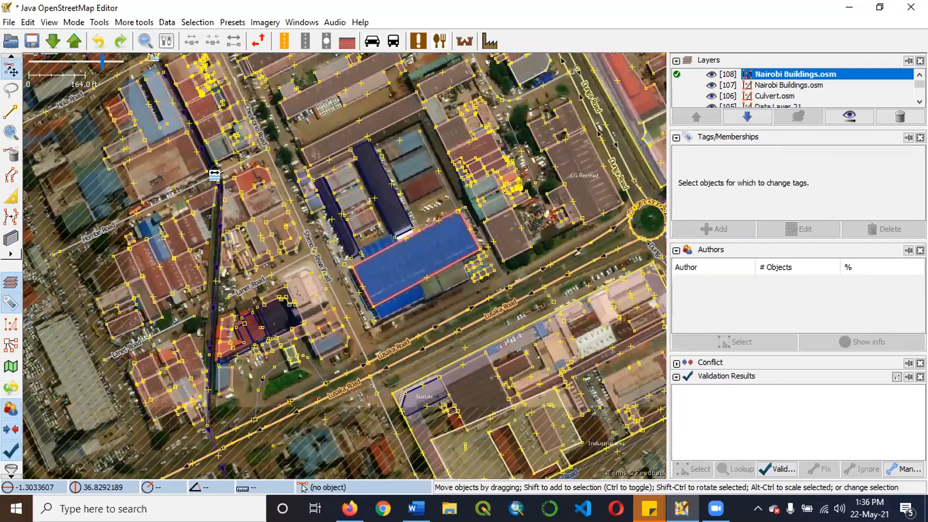
scroll(430, 271, up, 2)
scroll(454, 235, up, 2)
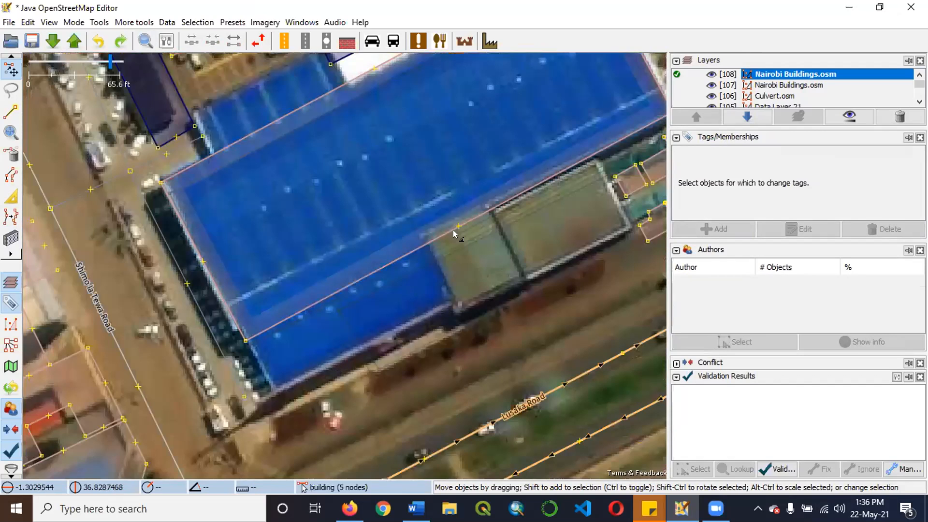
key(x)
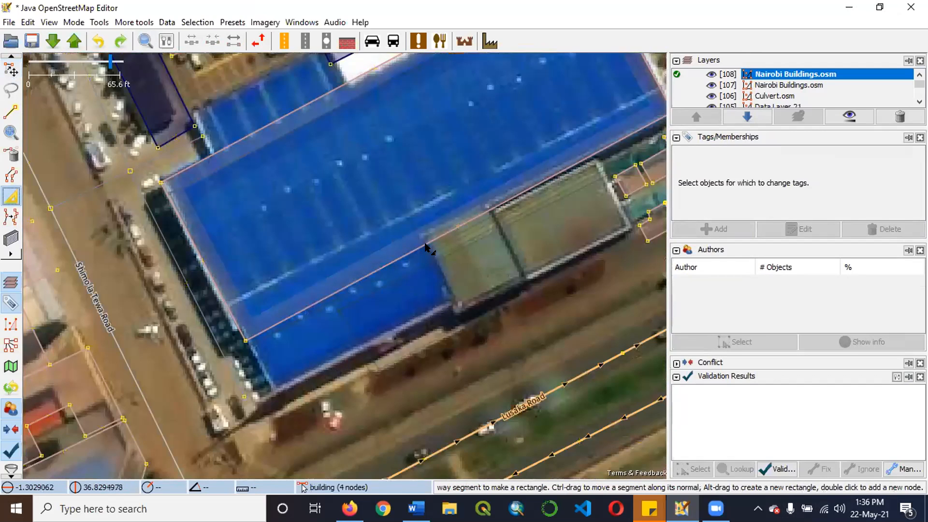
drag(363, 275, 377, 336)
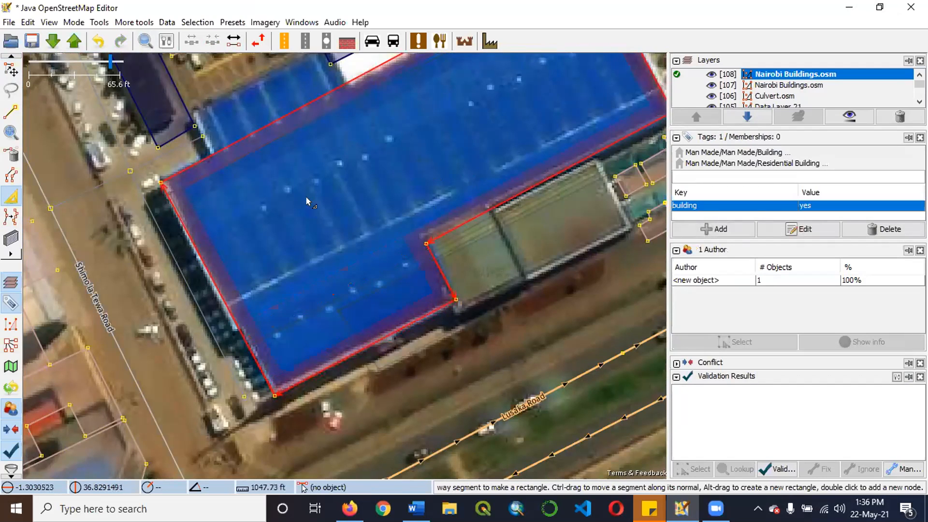
Add nodes on the blue-roof outline's northern edge and extrude the segment between them over the small northwestern roof extension.
scroll(306, 196, down, 3)
scroll(262, 143, up, 3)
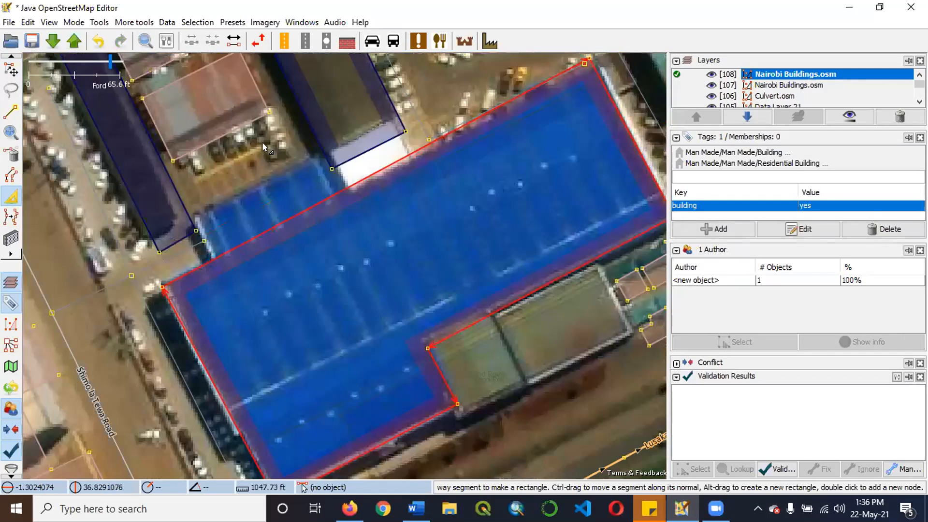
double_click(211, 255)
mouse_move(321, 201)
mouse_down()
mouse_move(309, 207)
mouse_move(285, 161)
mouse_up()
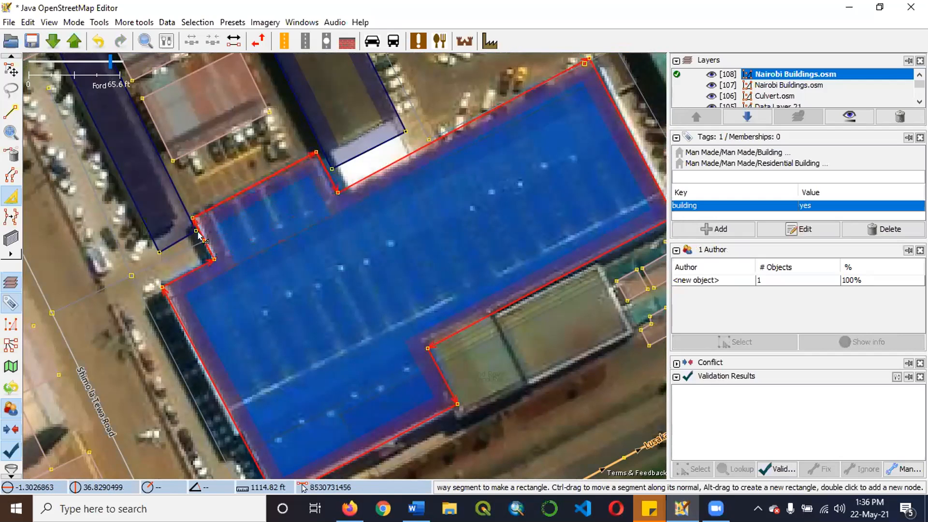
Examine the extruded blue-roof outline and the mapped buildings around it.
scroll(201, 239, down, 1)
scroll(306, 310, up, 1)
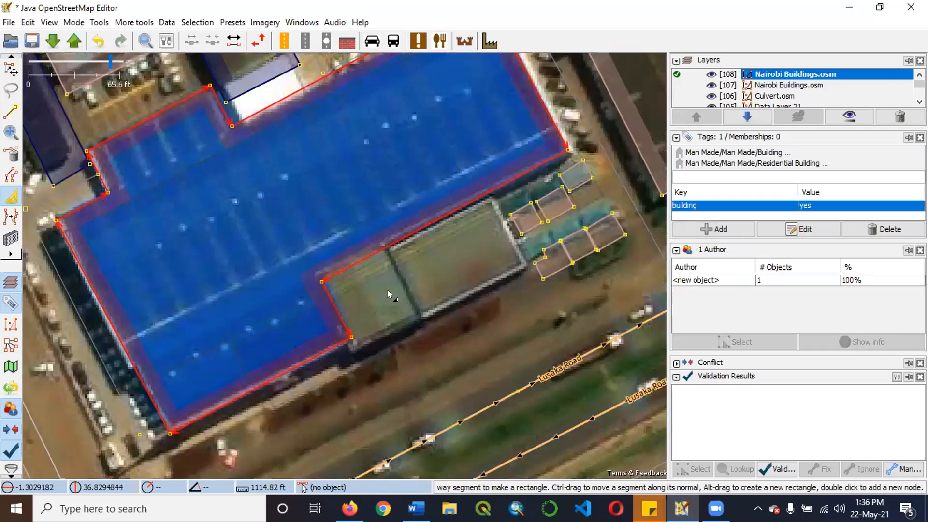
scroll(215, 314, down, 1)
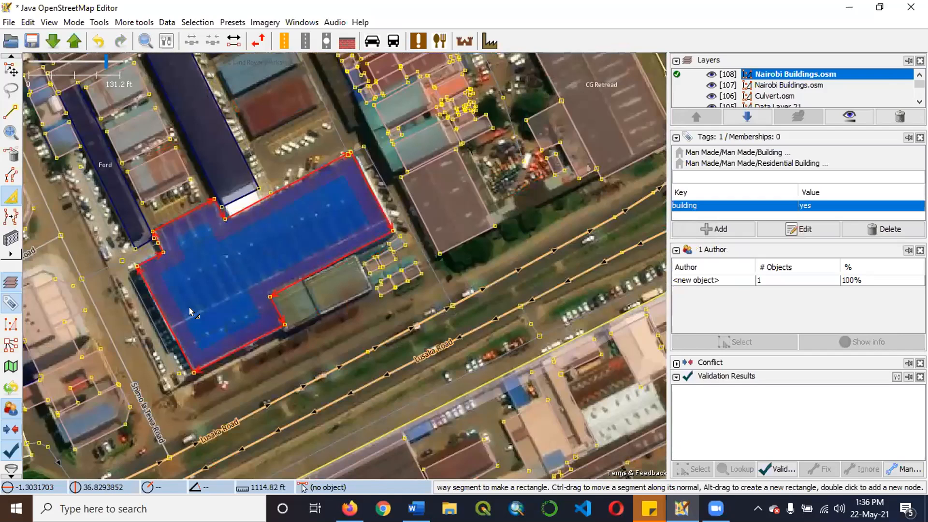
scroll(317, 332, down, 1)
scroll(314, 332, up, 1)
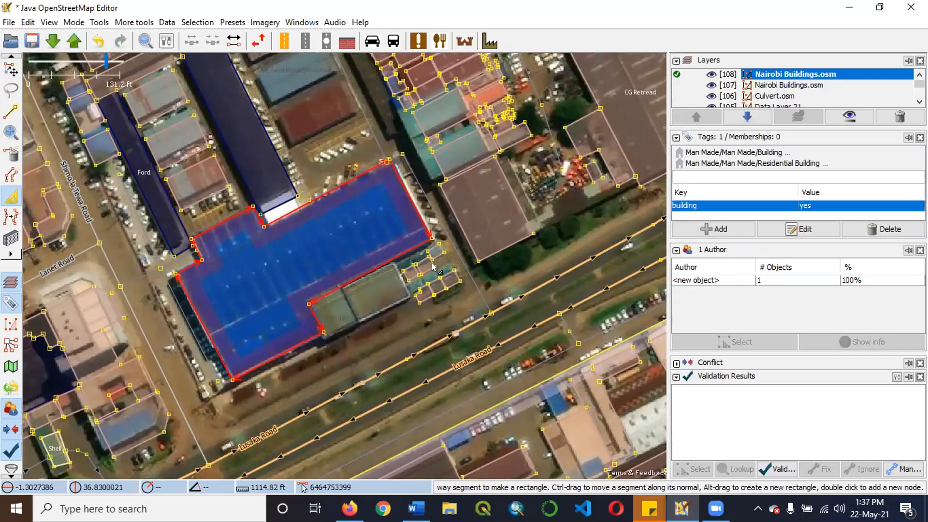
scroll(433, 266, down, 2)
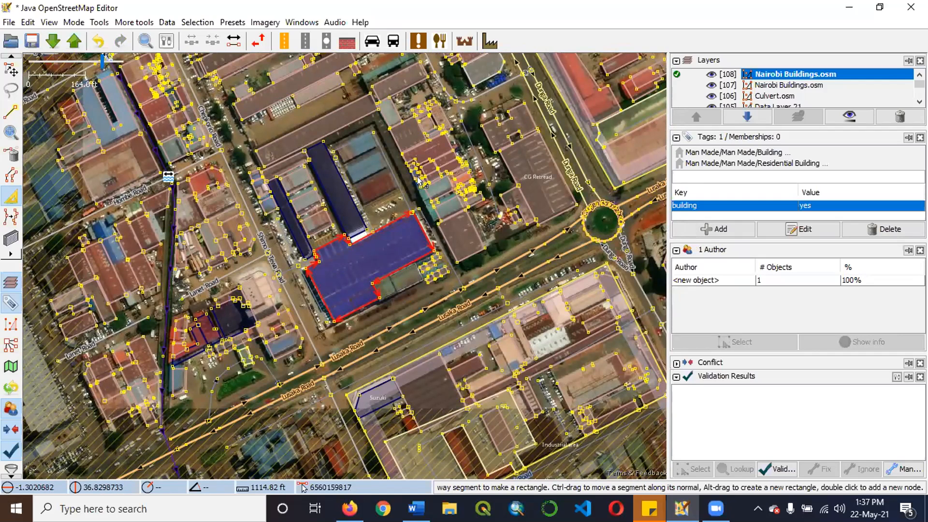
scroll(375, 121, up, 2)
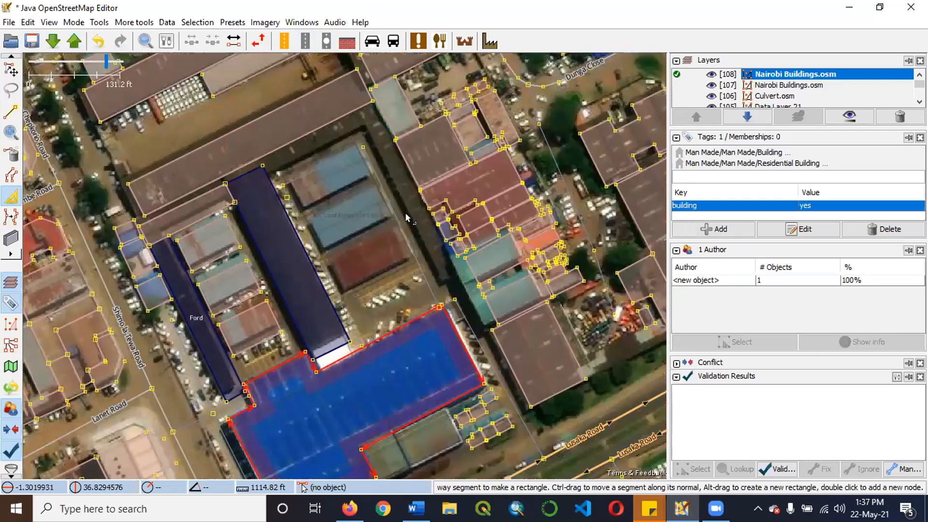
scroll(292, 326, down, 2)
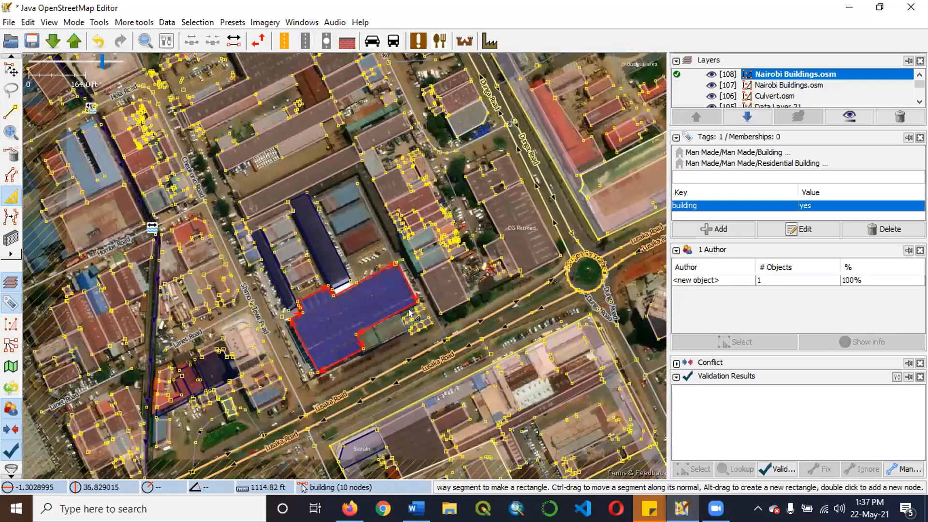
scroll(411, 296, up, 2)
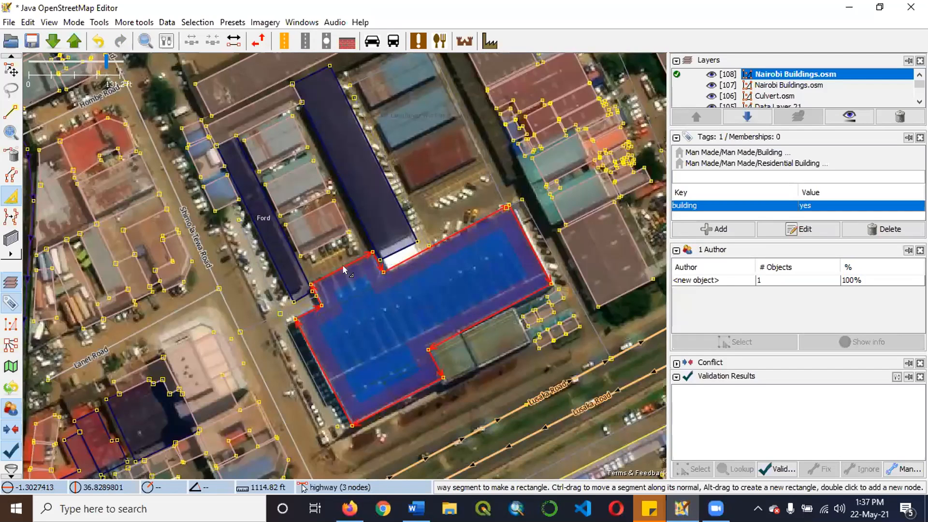
scroll(333, 259, down, 2)
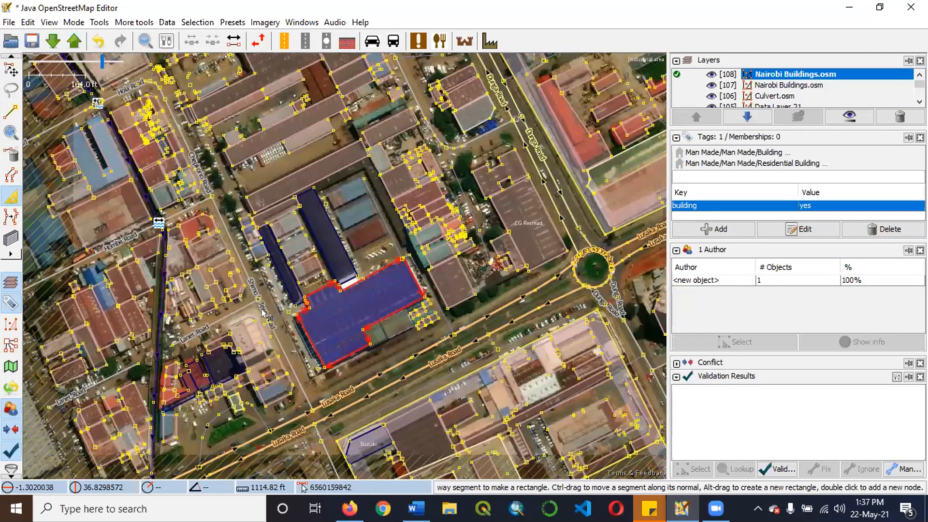
scroll(367, 184, up, 4)
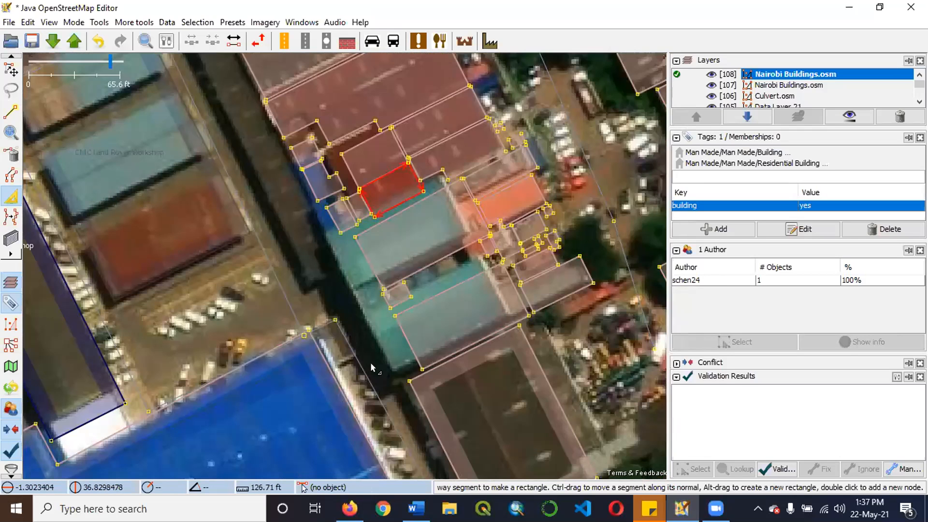
Hide the active Nairobi Buildings.osm layer to inspect the bare imagery of the roofs, and show the layer again.
click(711, 74)
scroll(386, 261, down, 3)
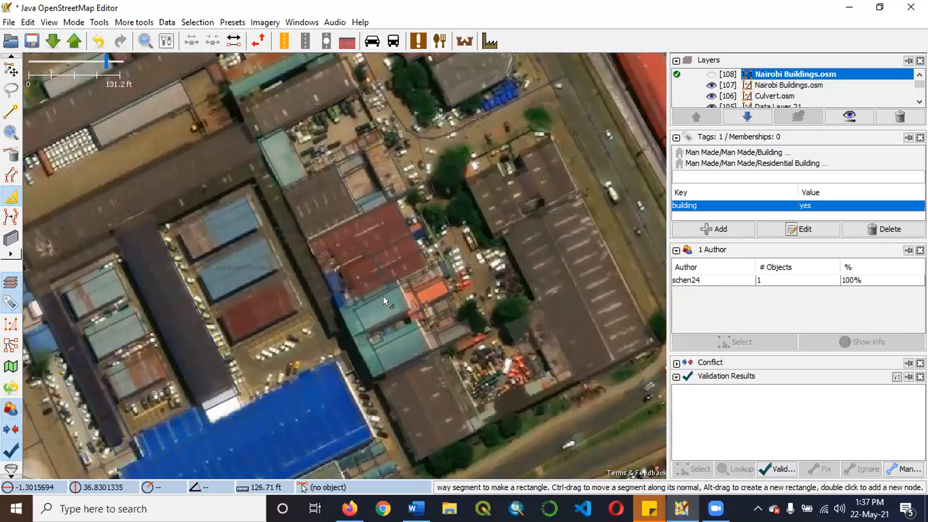
scroll(381, 293, up, 4)
scroll(381, 286, down, 4)
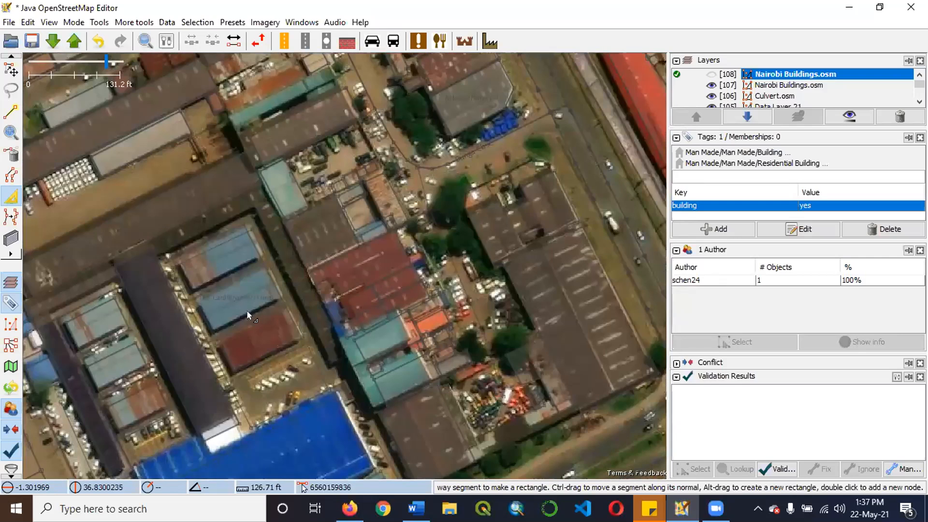
scroll(583, 116, down, 3)
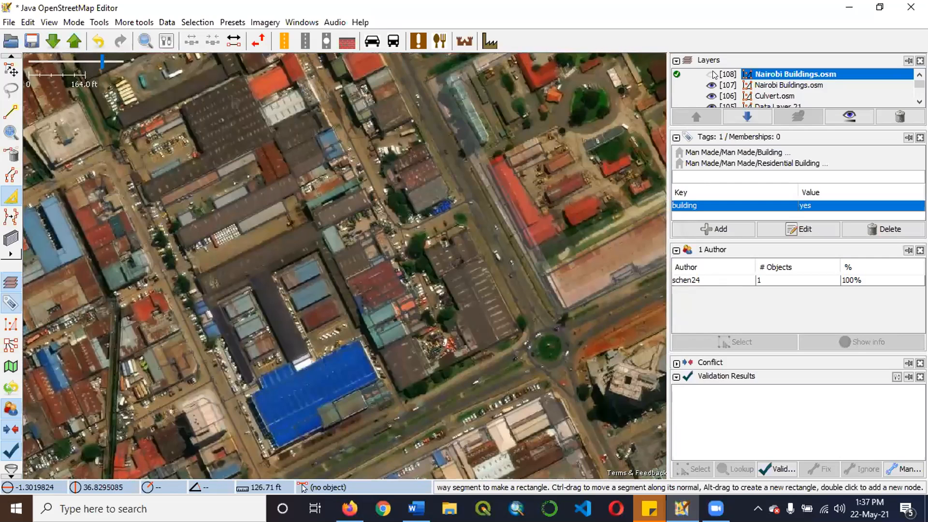
scroll(286, 283, up, 3)
key(alt+1)
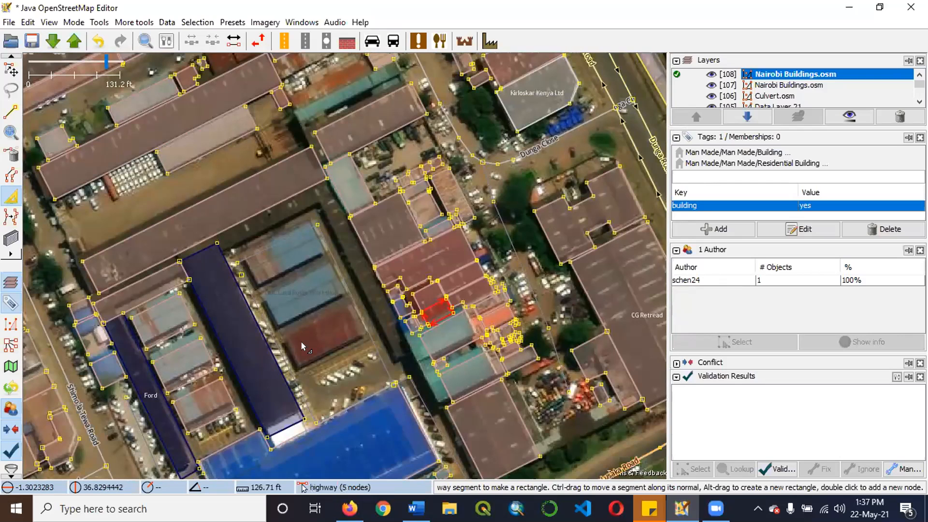
Draw a rectangular building over the northernmost of the three similar roofs east of the CMC Ford Workshop.
scroll(301, 341, up, 3)
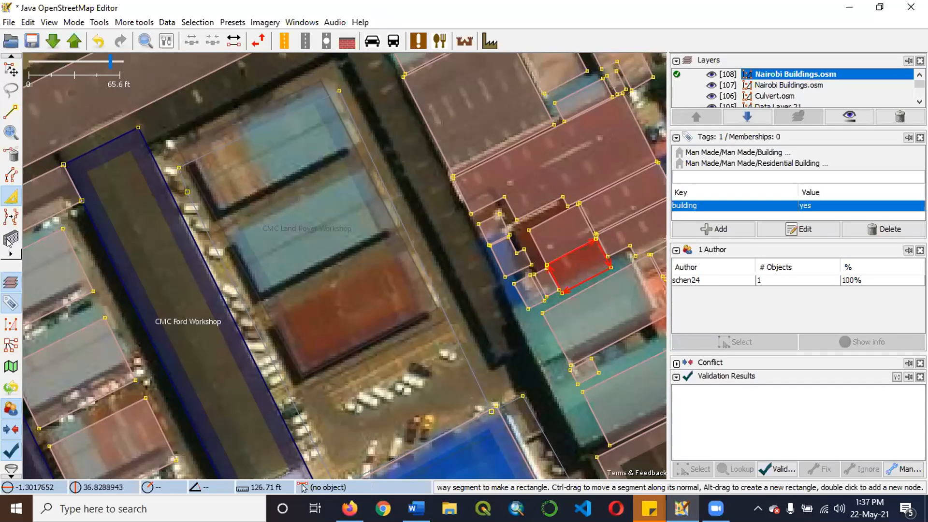
key(b)
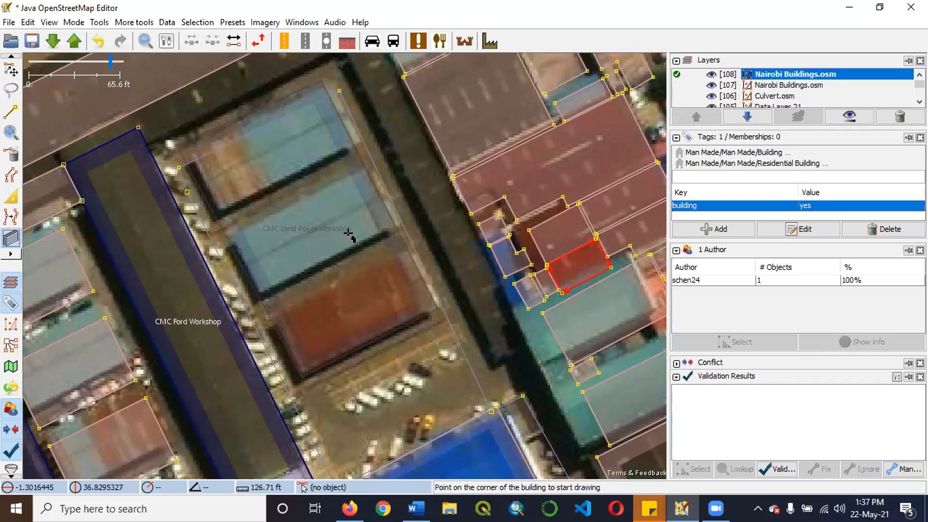
scroll(351, 234, up, 2)
drag(364, 224, 97, 362)
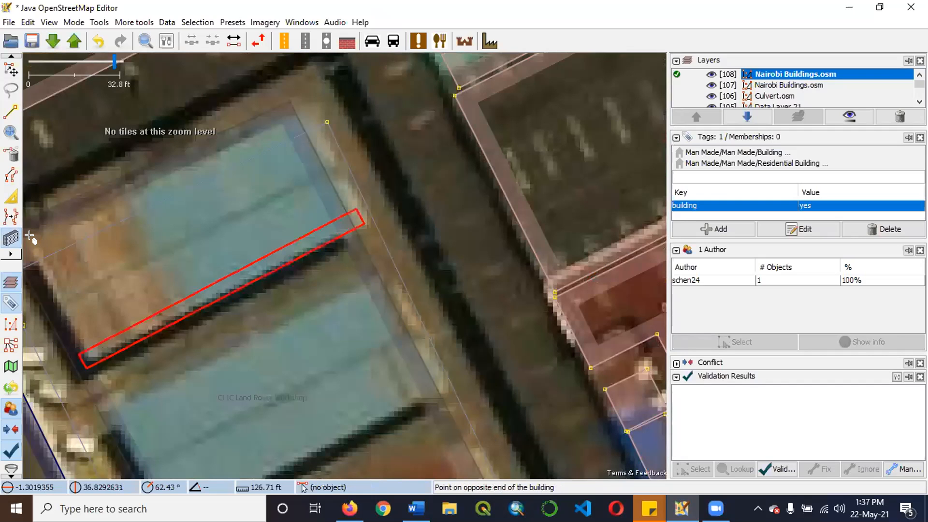
click(237, 231)
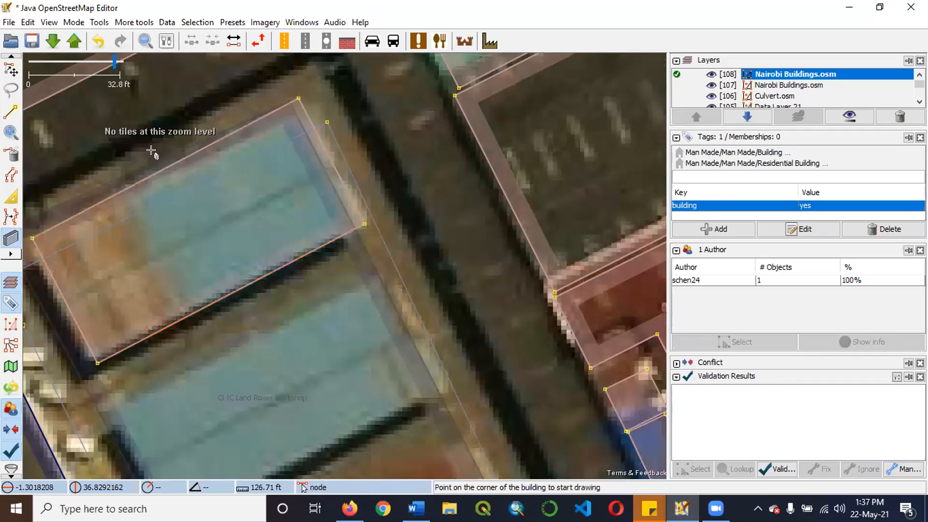
Copy the new rectangular building and paste the duplicate onto the middle blue-grey roof just south of it.
scroll(278, 191, down, 4)
key(s)
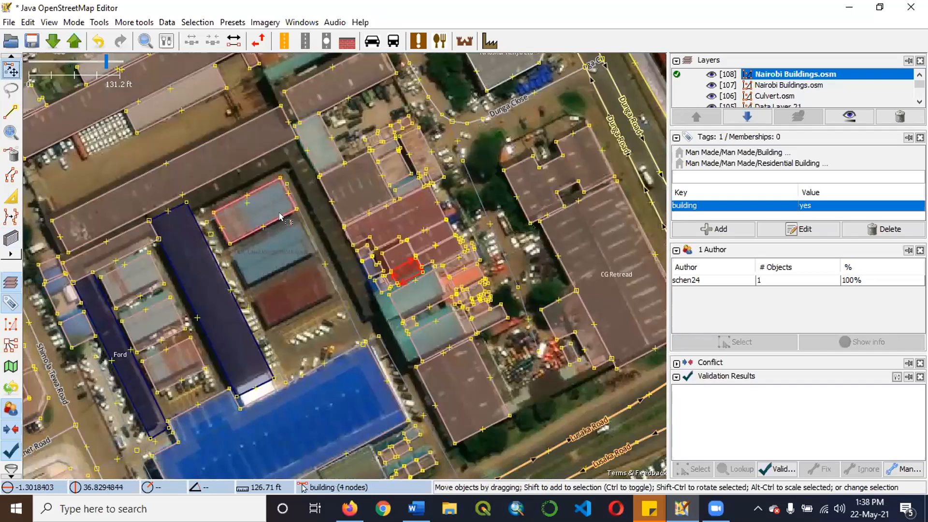
scroll(281, 218, up, 2)
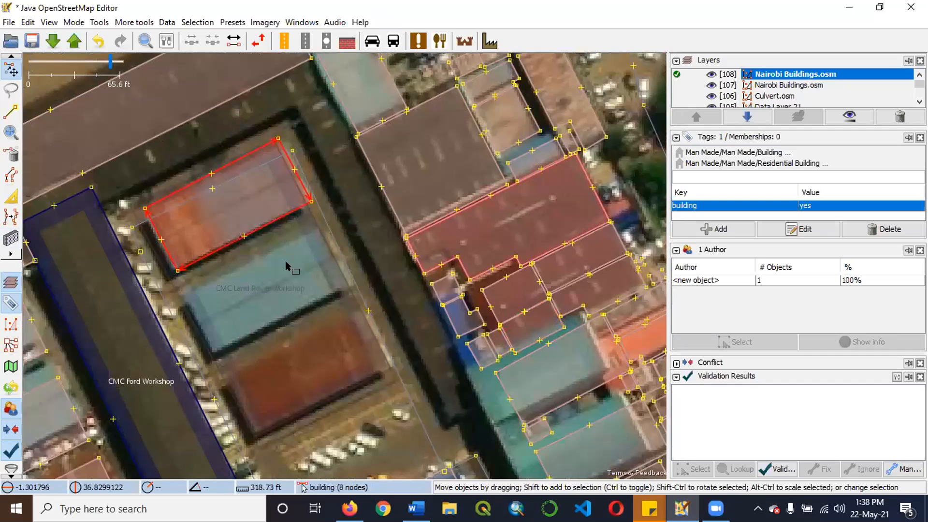
scroll(276, 240, down, 2)
scroll(317, 259, up, 2)
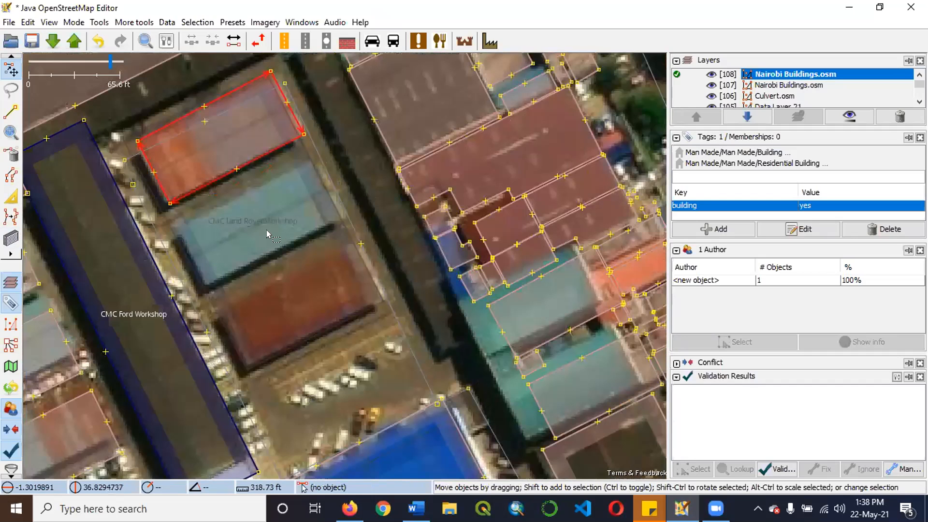
scroll(266, 230, up, 2)
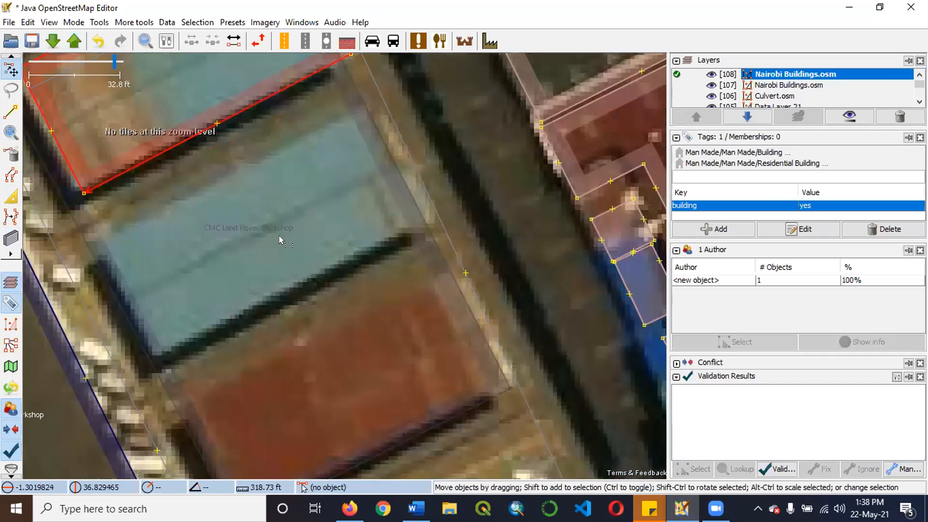
click(284, 240)
scroll(299, 268, down, 2)
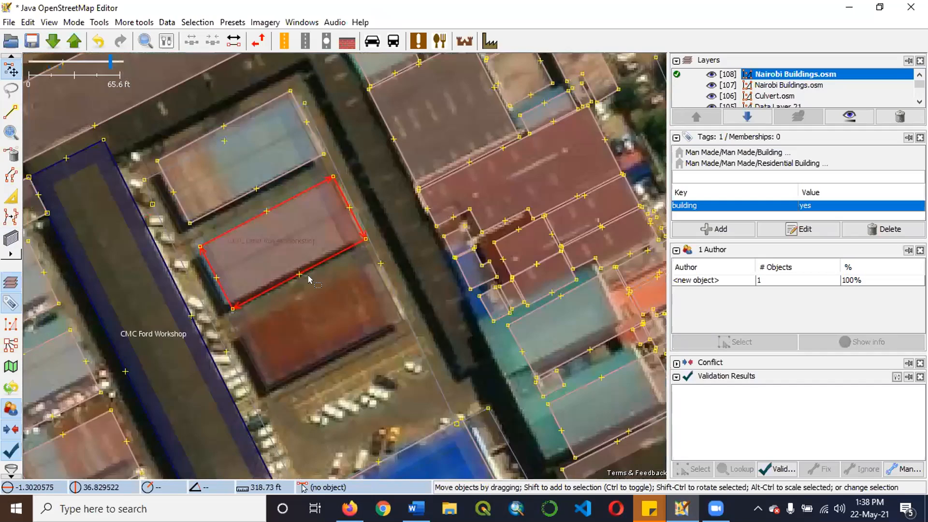
Paste another copy of the rectangular building onto the red roof, the southernmost of the three.
scroll(324, 246, up, 2)
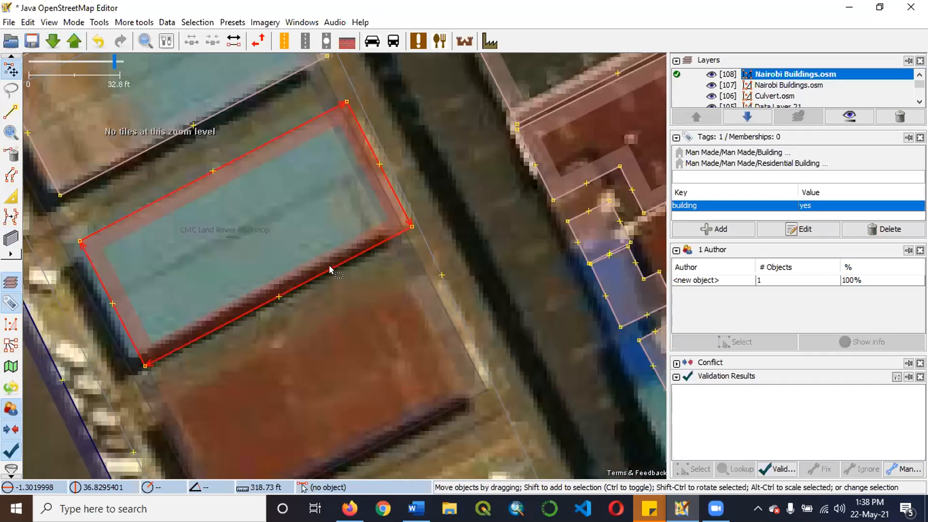
scroll(327, 265, down, 2)
scroll(319, 231, up, 2)
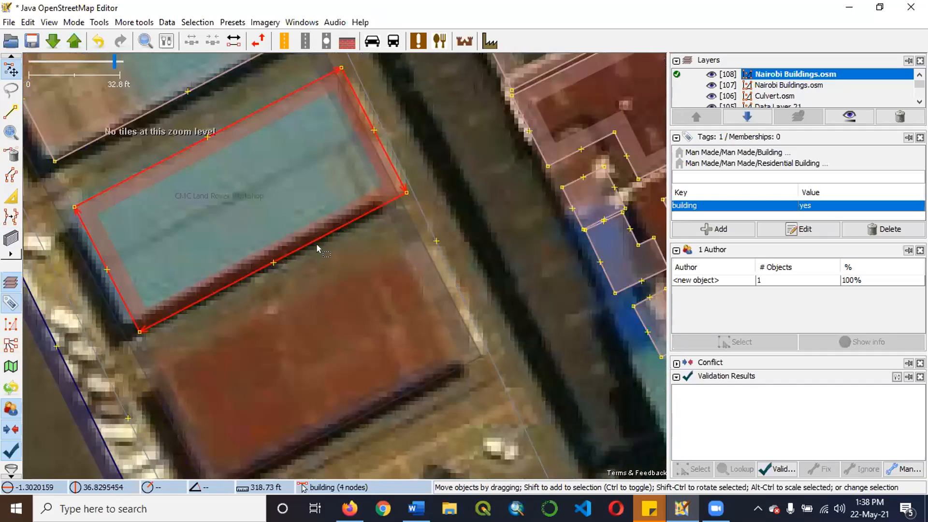
drag(313, 363, 320, 265)
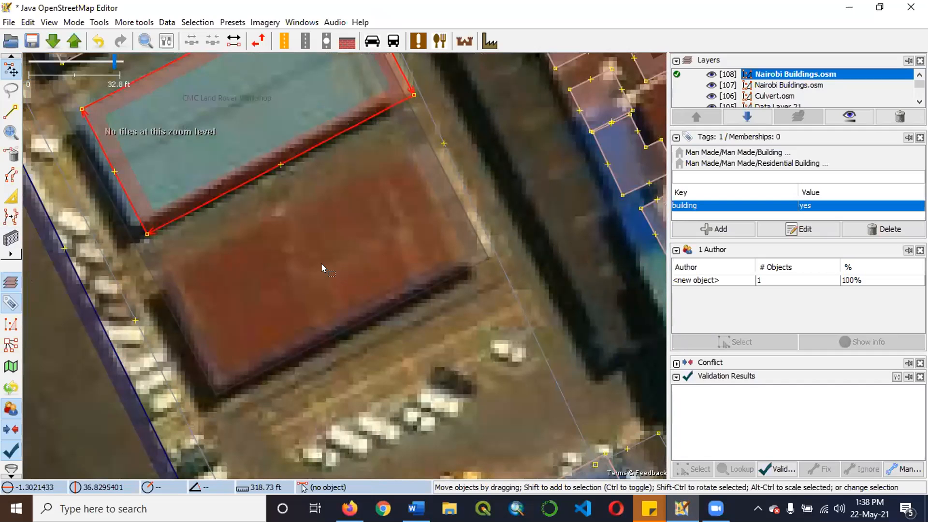
scroll(352, 315, down, 2)
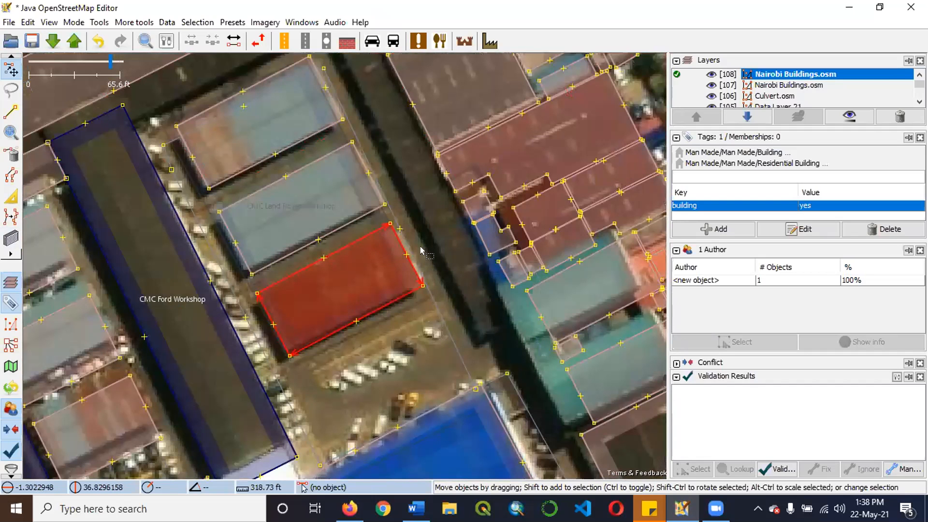
scroll(415, 357, down, 2)
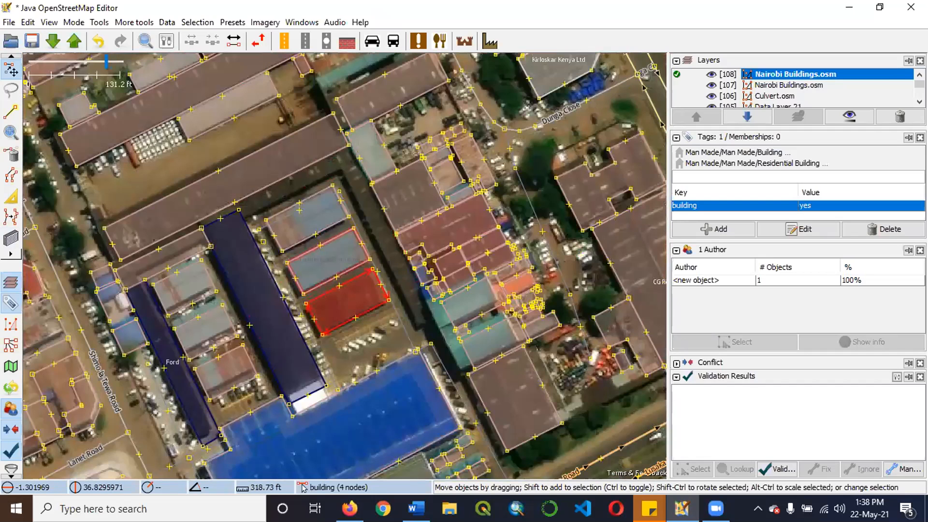
scroll(329, 263, up, 3)
scroll(442, 314, down, 1)
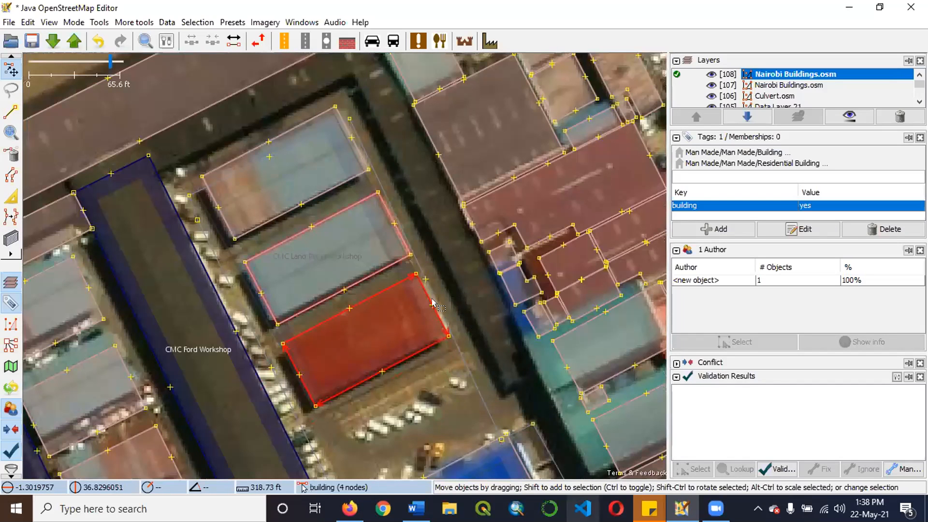
Survey the mapped roofs around the CMC Ford Workshop and across to CG Retread for another building group.
scroll(432, 299, down, 2)
scroll(429, 279, up, 4)
click(427, 266)
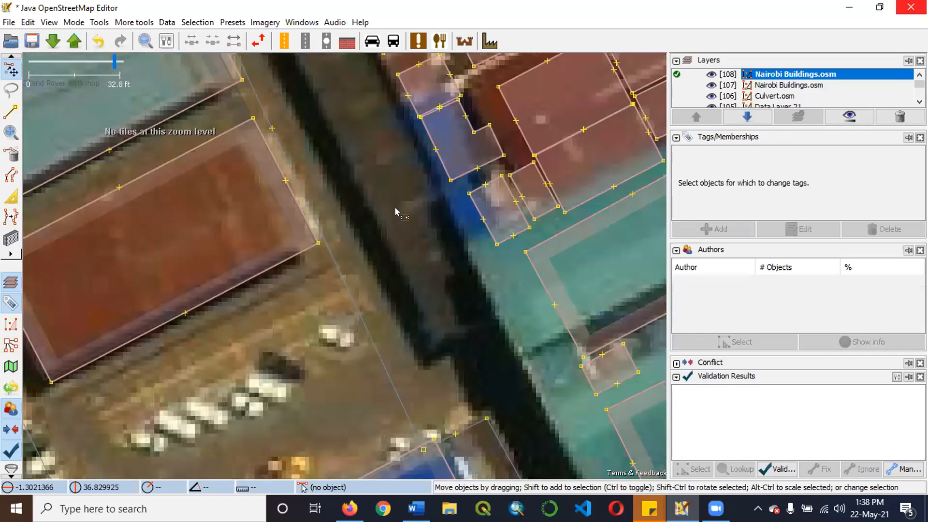
scroll(397, 210, down, 2)
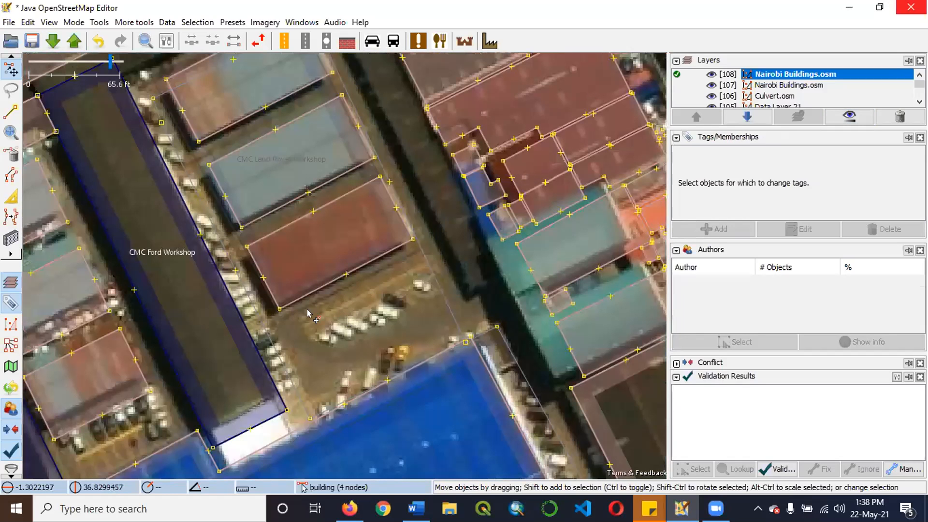
scroll(520, 226, down, 4)
scroll(376, 292, up, 3)
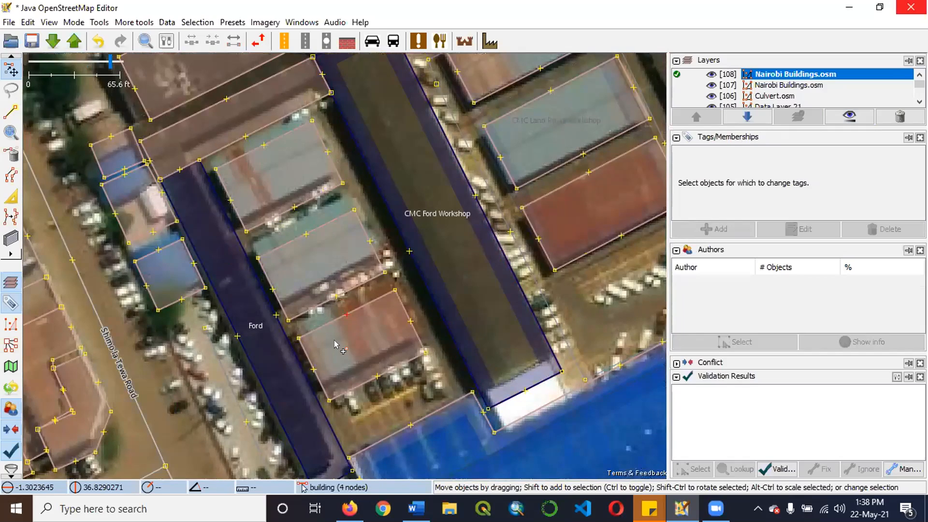
scroll(338, 345, down, 2)
scroll(372, 292, down, 2)
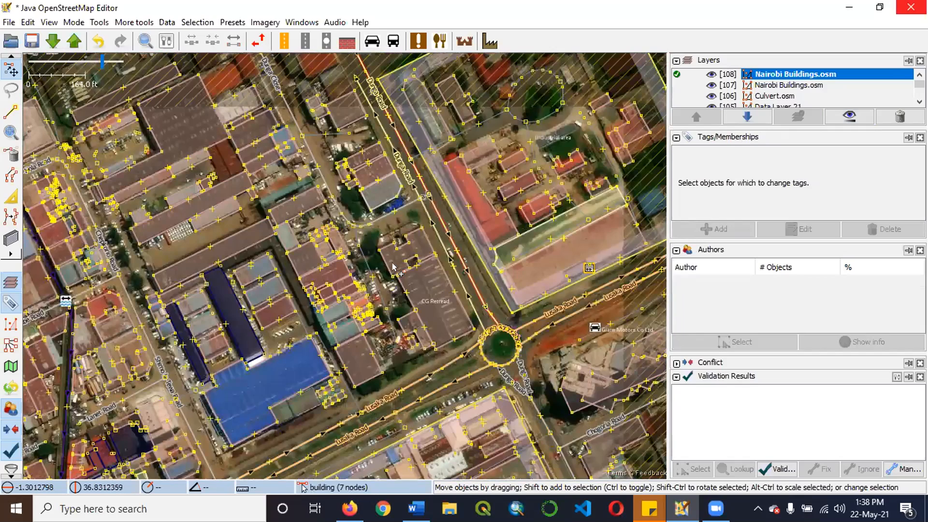
scroll(382, 309, up, 2)
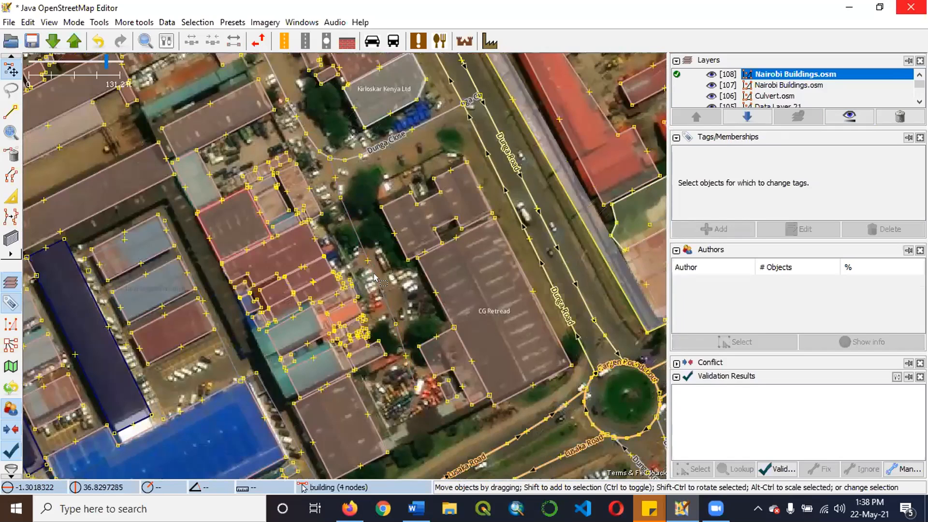
Delete the four adjoining building outlines on the dark red roof just north of the teal roof.
scroll(382, 312, up, 6)
click(372, 321)
scroll(372, 321, down, 1)
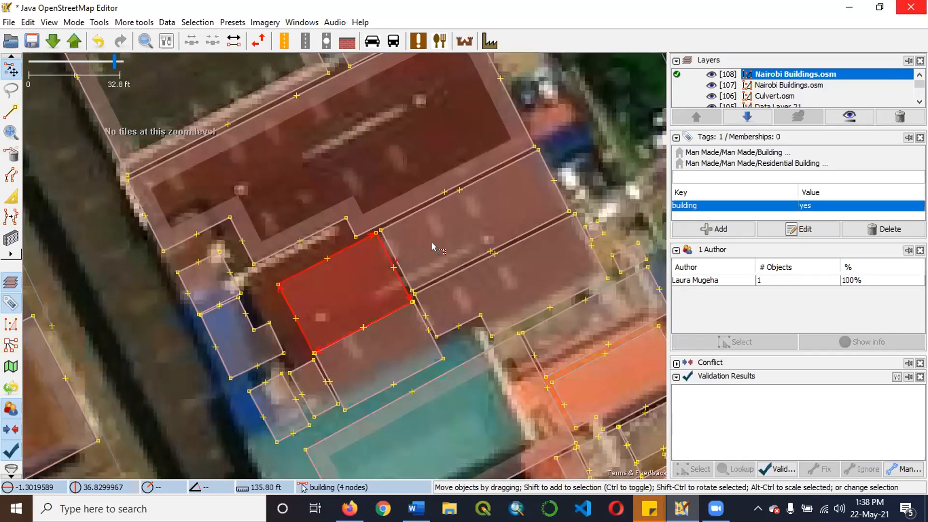
key(Delete)
scroll(398, 222, down, 5)
scroll(441, 229, up, 7)
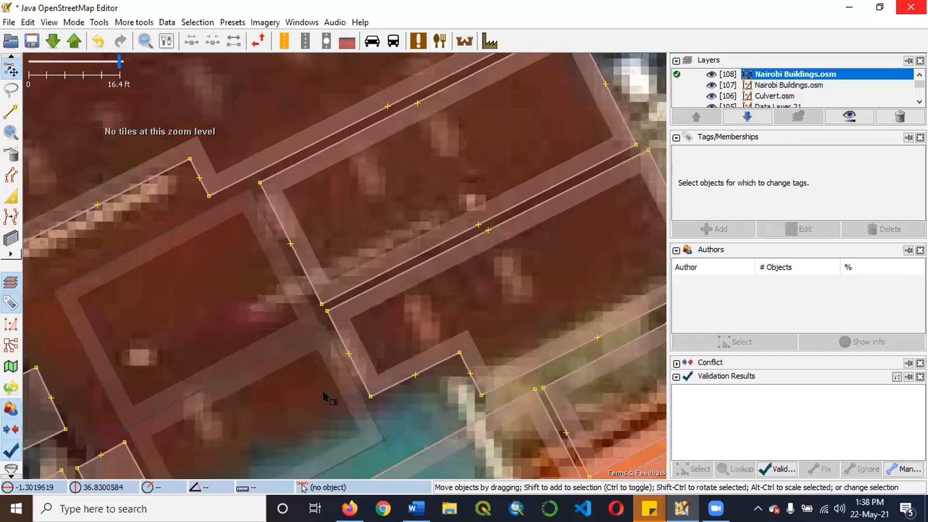
scroll(354, 278, down, 1)
click(404, 218)
key(Delete)
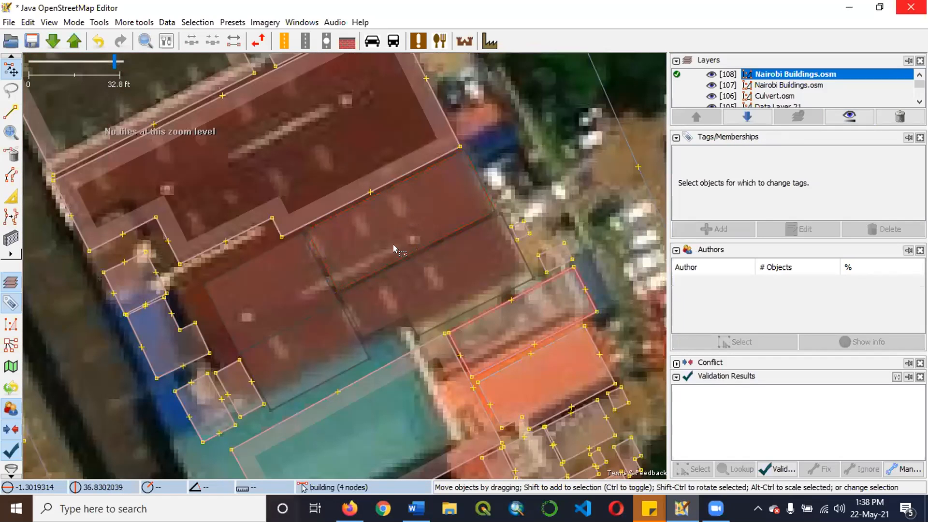
Examine the cleared dark red roof and the roofs around it on the imagery.
scroll(394, 249, down, 1)
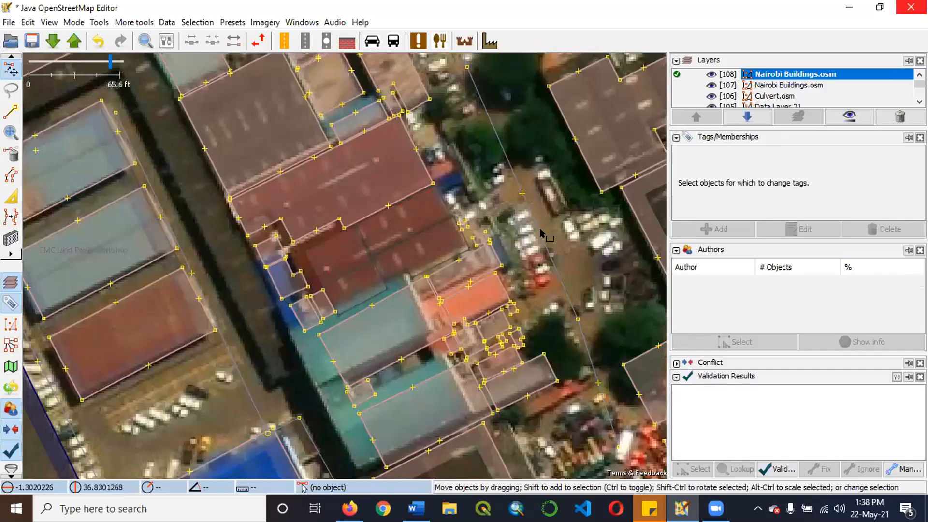
scroll(541, 232, down, 4)
scroll(545, 230, up, 5)
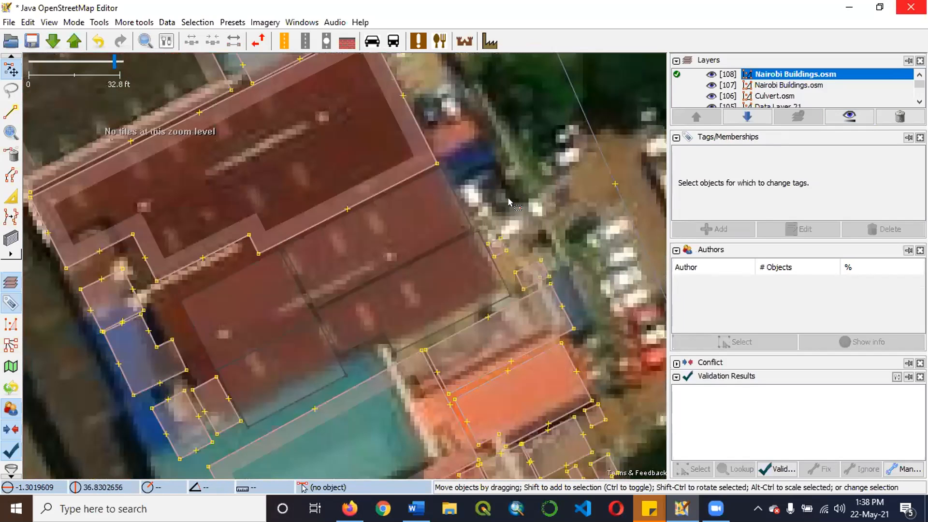
scroll(508, 201, down, 1)
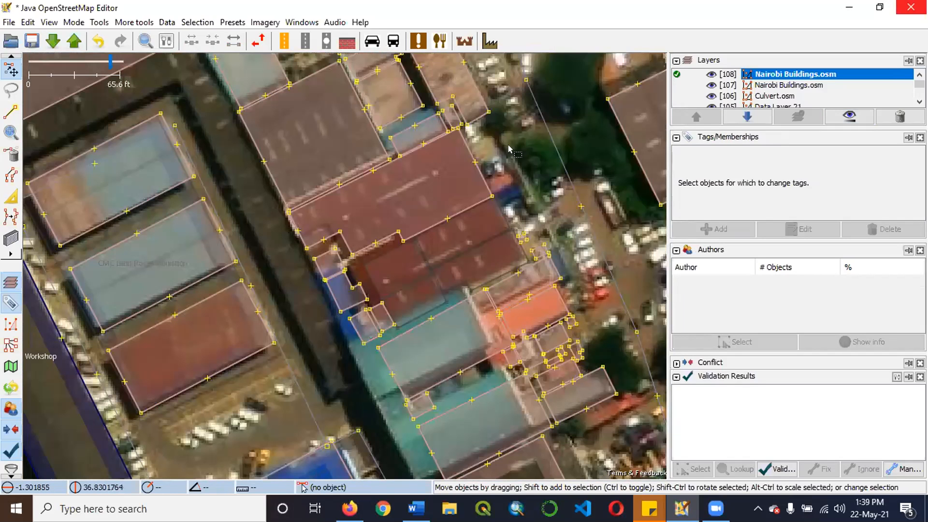
scroll(508, 148, down, 2)
scroll(464, 213, up, 2)
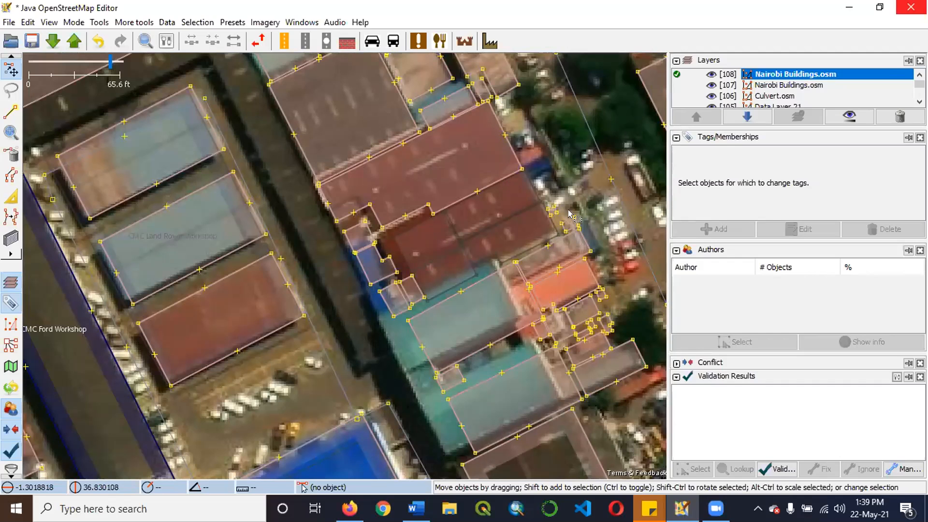
scroll(568, 227, down, 2)
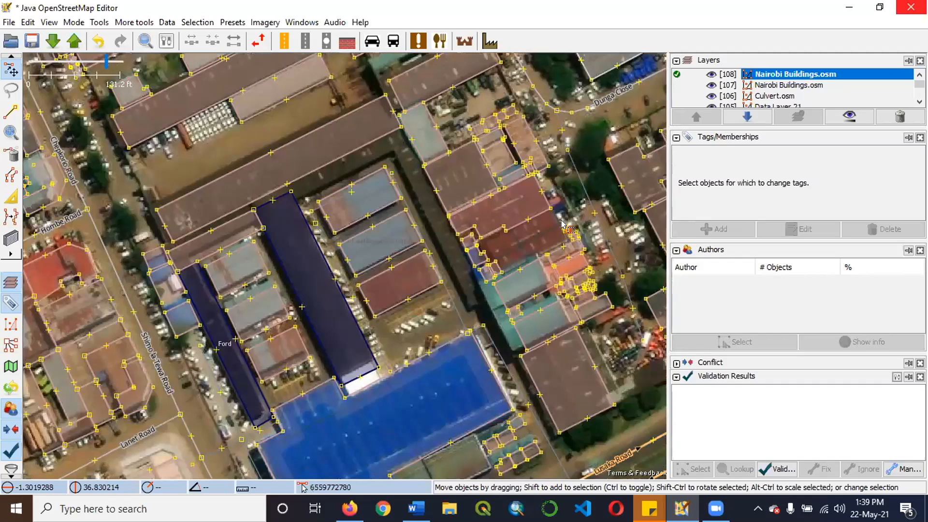
scroll(495, 233, up, 4)
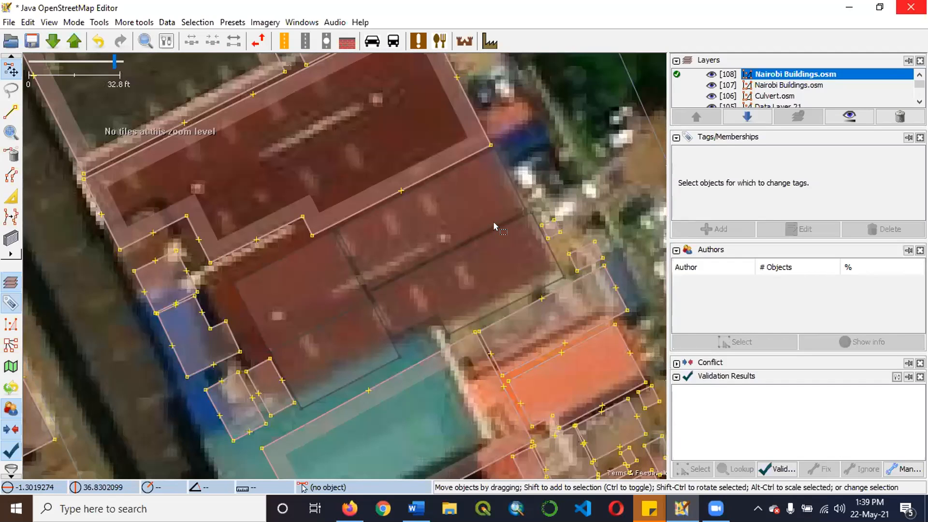
Draw a rectangular building about 24 ft wide over the northeastern section of the cleared dark red roof with the building tool.
scroll(493, 222, down, 2)
scroll(491, 210, up, 2)
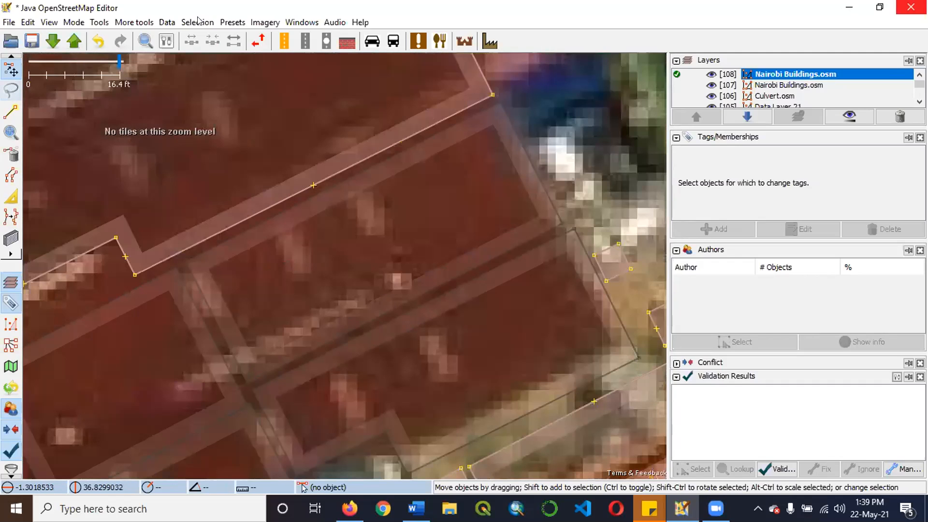
click(12, 238)
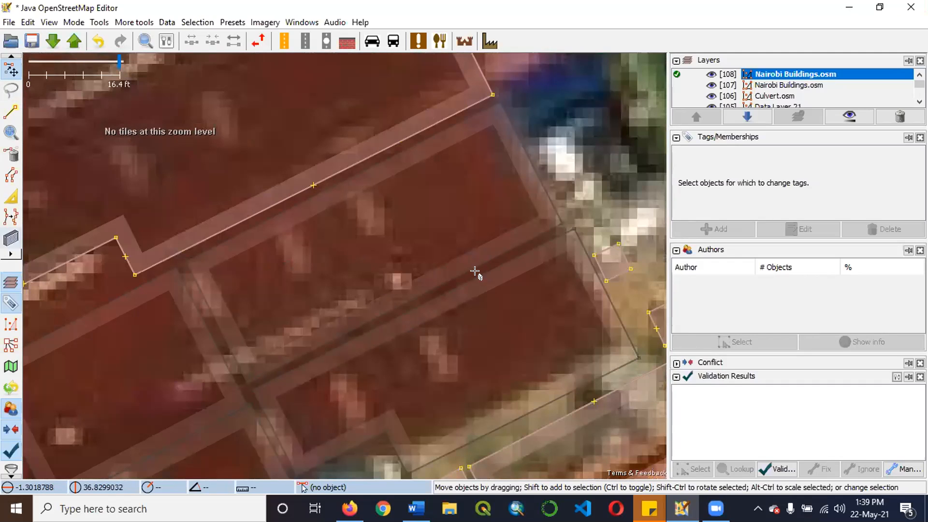
scroll(512, 242, down, 2)
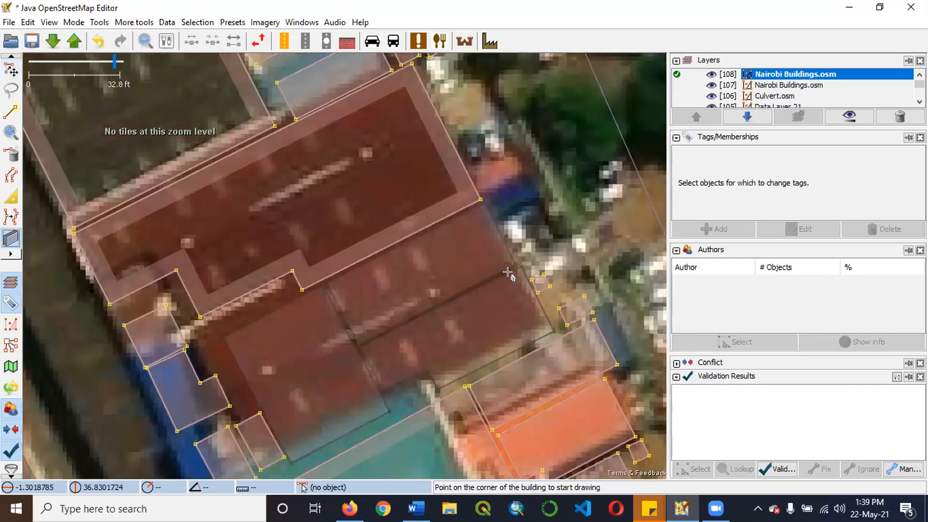
scroll(508, 270, up, 2)
click(510, 280)
scroll(370, 310, up, 1)
scroll(348, 329, down, 1)
scroll(324, 342, down, 2)
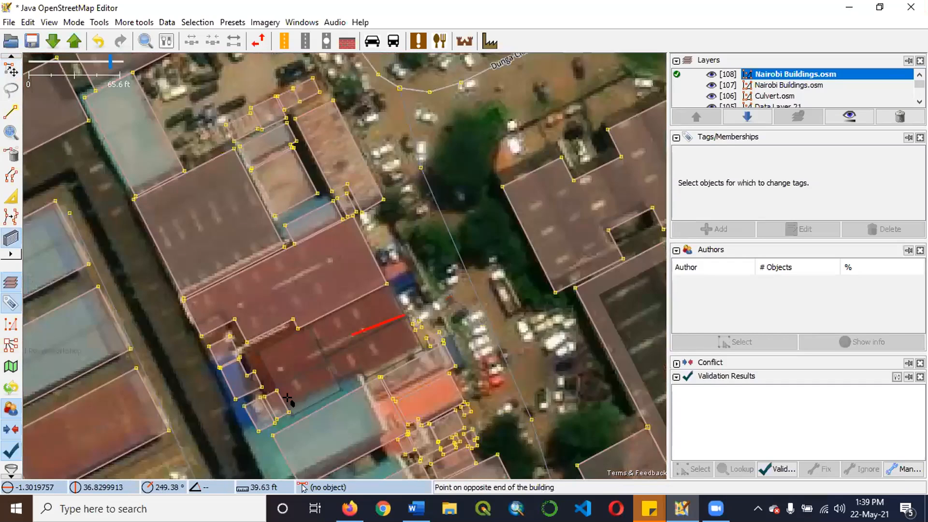
scroll(356, 356, up, 4)
click(283, 368)
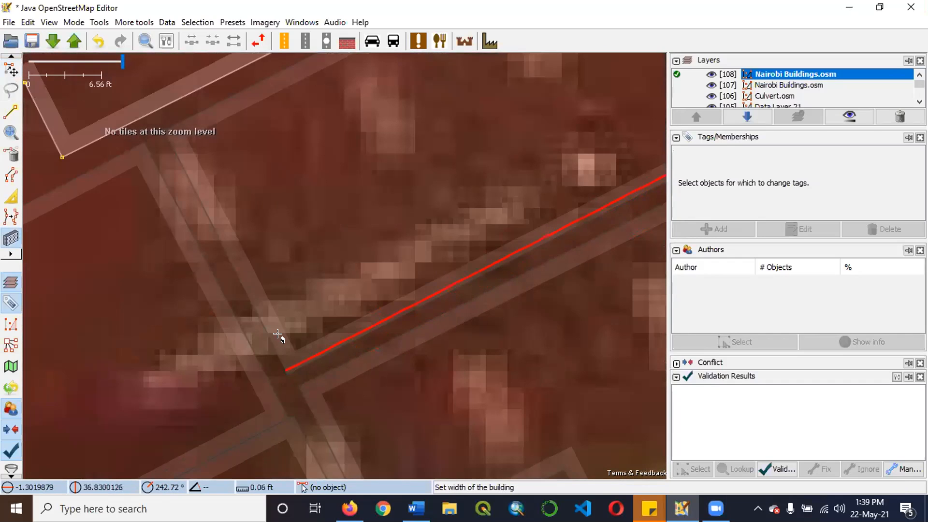
scroll(254, 259, down, 2)
click(238, 246)
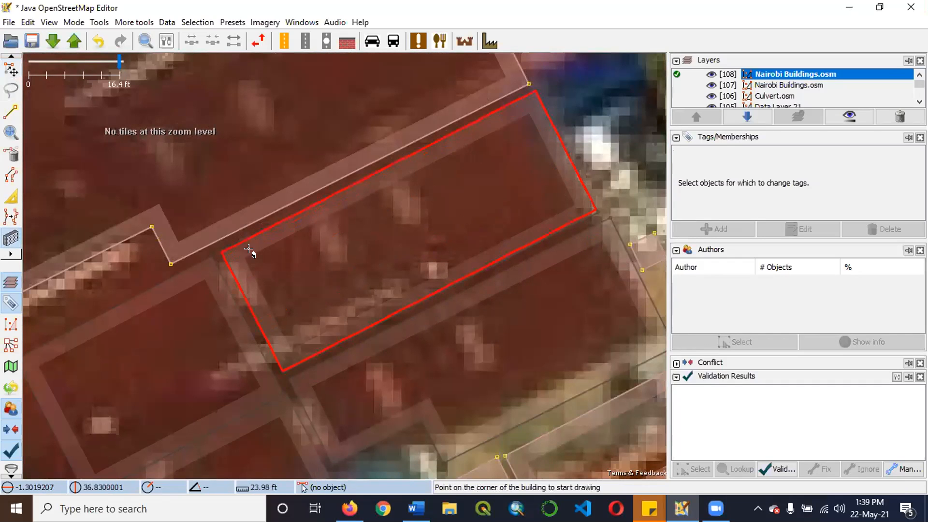
Inspect the new building against its neighbouring roof sections, selecting its outline and clearing the selection again.
scroll(251, 251, down, 1)
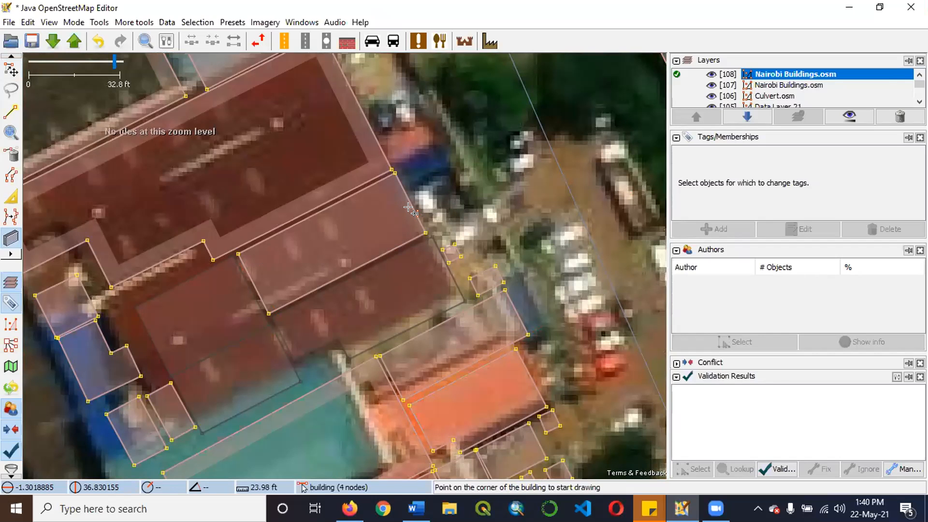
scroll(383, 267, down, 1)
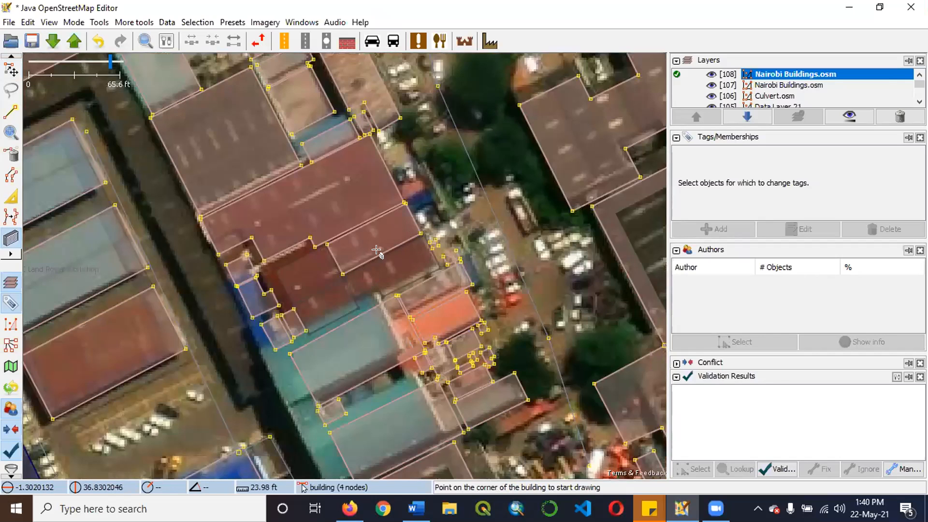
scroll(495, 126, down, 2)
scroll(522, 105, up, 1)
scroll(400, 206, up, 2)
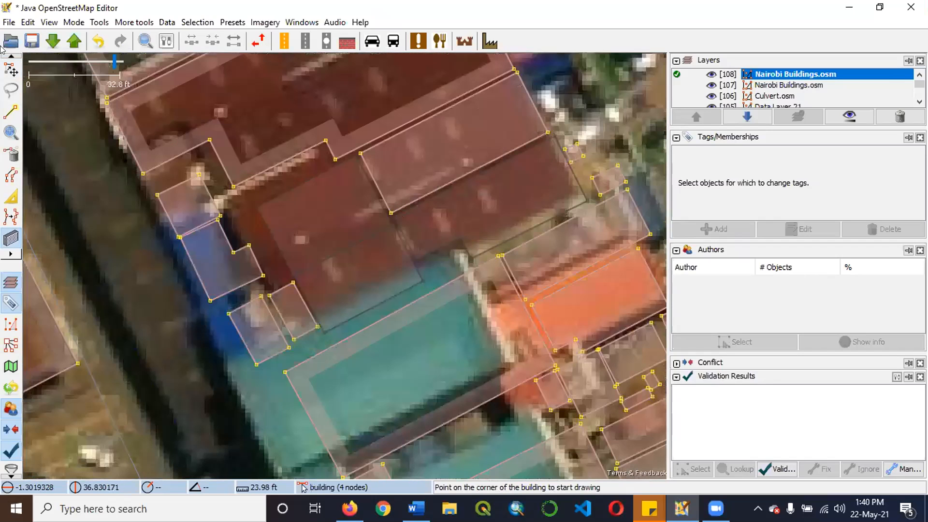
scroll(284, 174, up, 1)
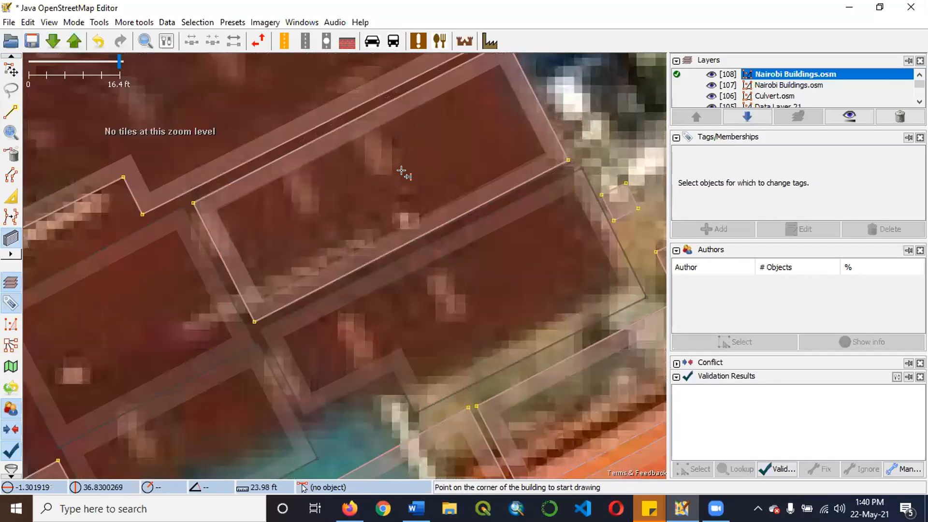
scroll(283, 182, down, 1)
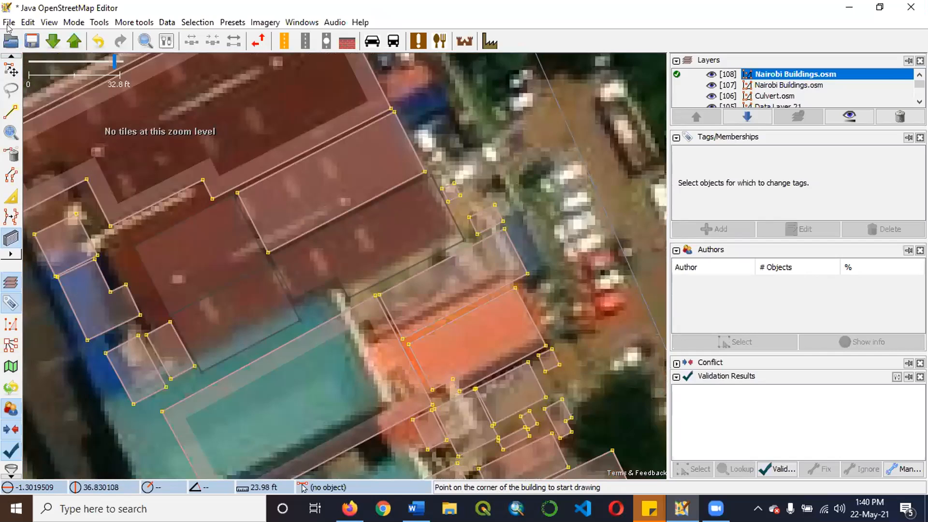
scroll(364, 215, up, 1)
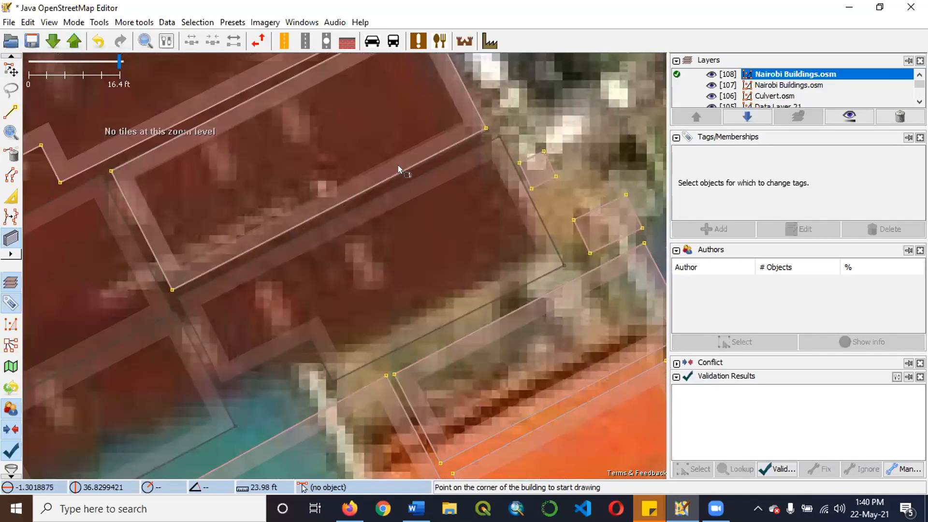
key(s)
click(420, 232)
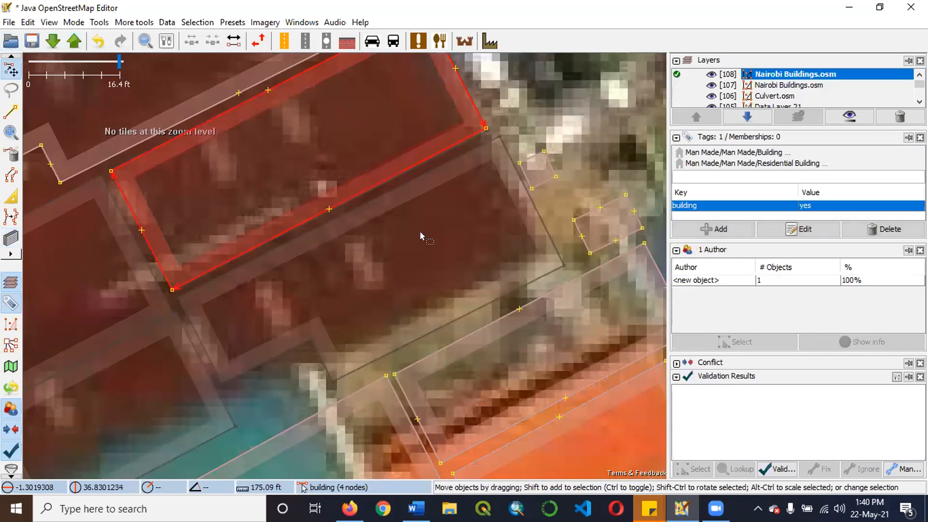
scroll(419, 230, down, 1)
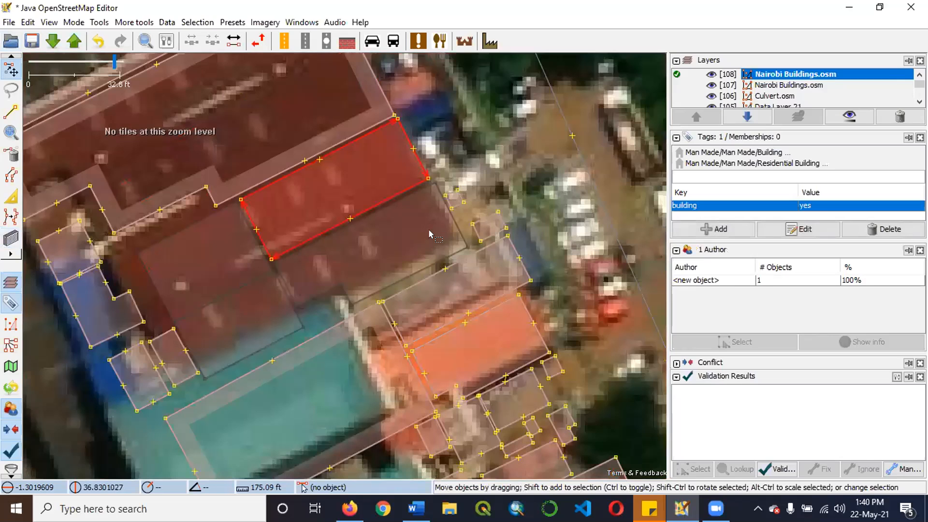
click(199, 210)
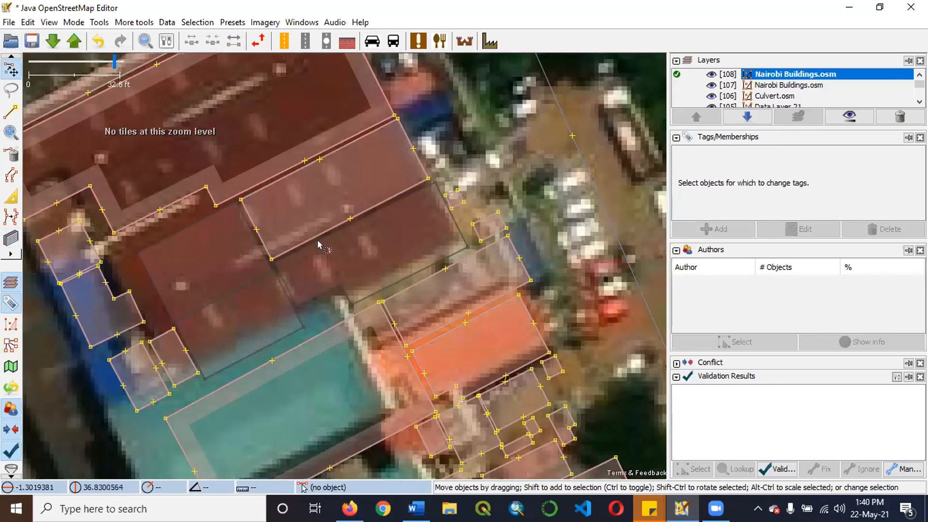
Inspect the new building's southern edge on the dark red roof, selecting and clearing its southwestern and southeastern corner nodes.
click(272, 259)
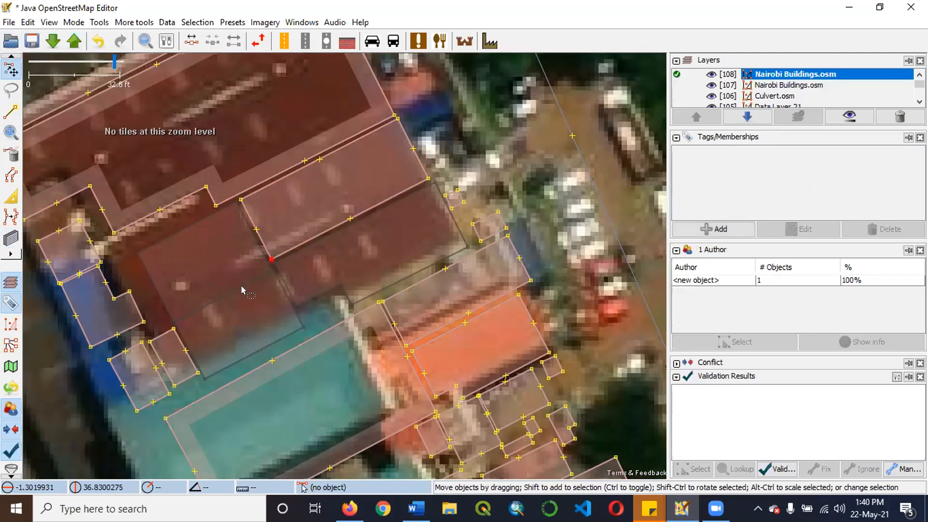
scroll(242, 285, up, 2)
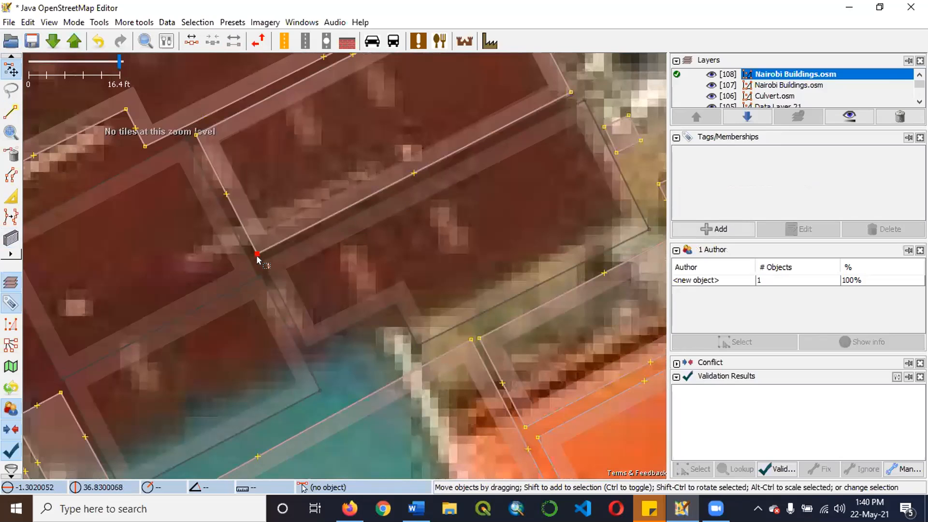
scroll(397, 193, down, 2)
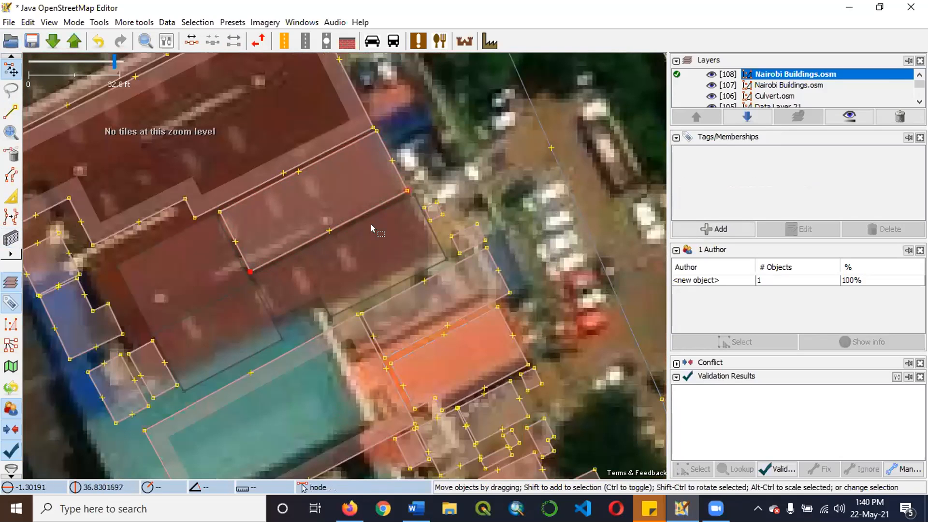
click(248, 271)
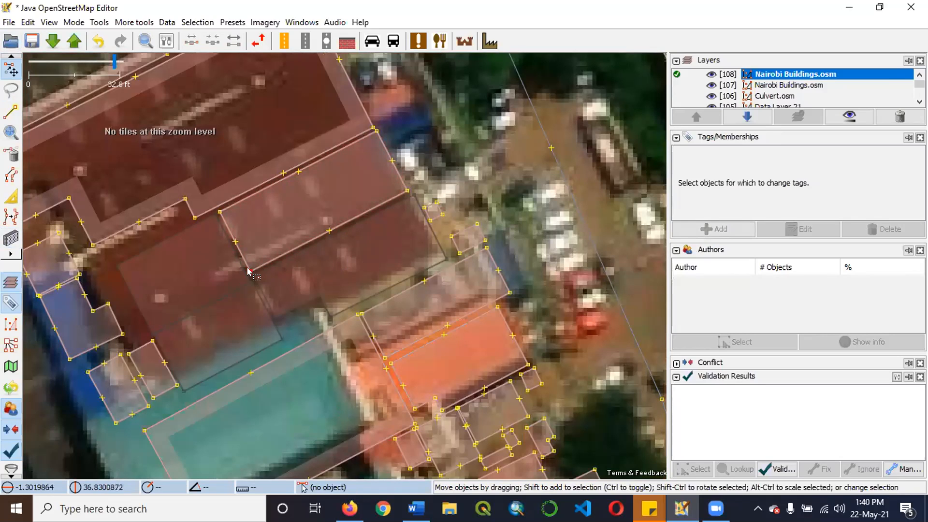
click(250, 271)
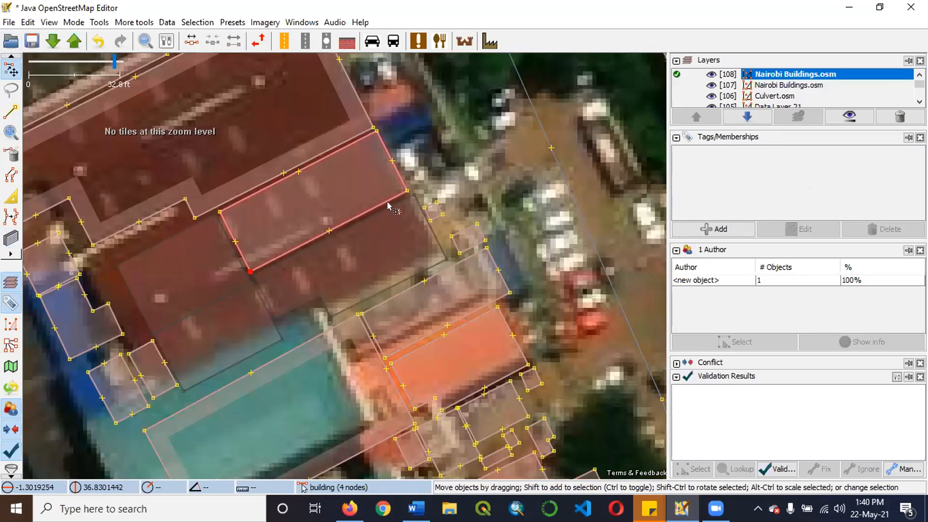
shift+click(407, 190)
click(359, 243)
click(254, 268)
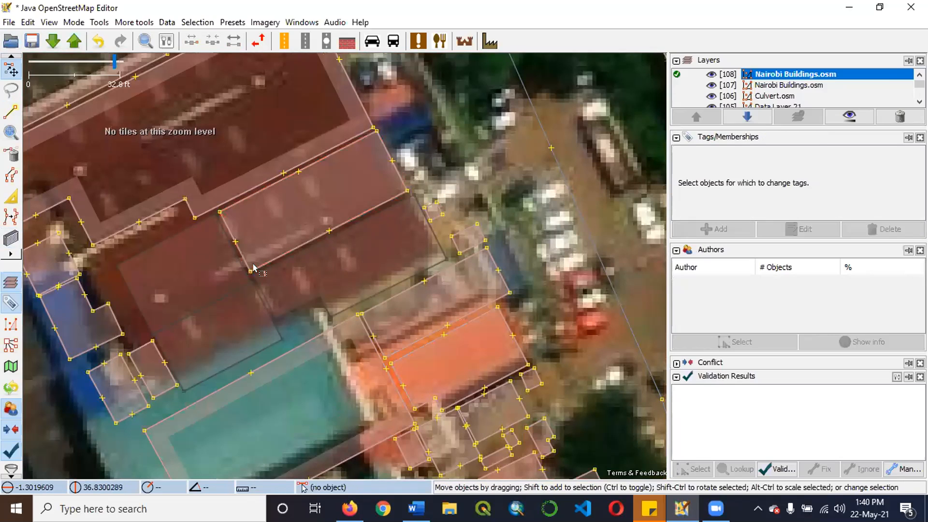
click(282, 264)
click(252, 270)
click(250, 271)
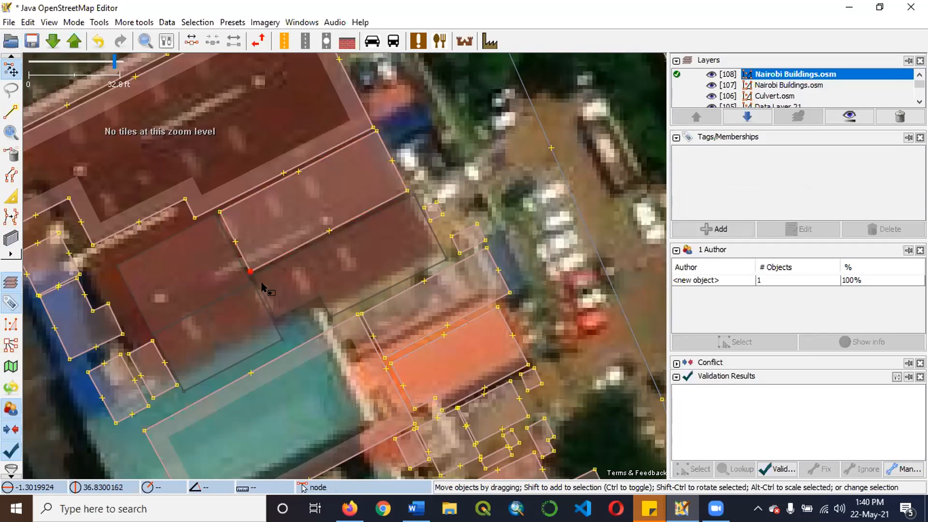
Try to draw an adjoining building from the southwestern corner of the new building with the building tool, and undo it.
click(10, 237)
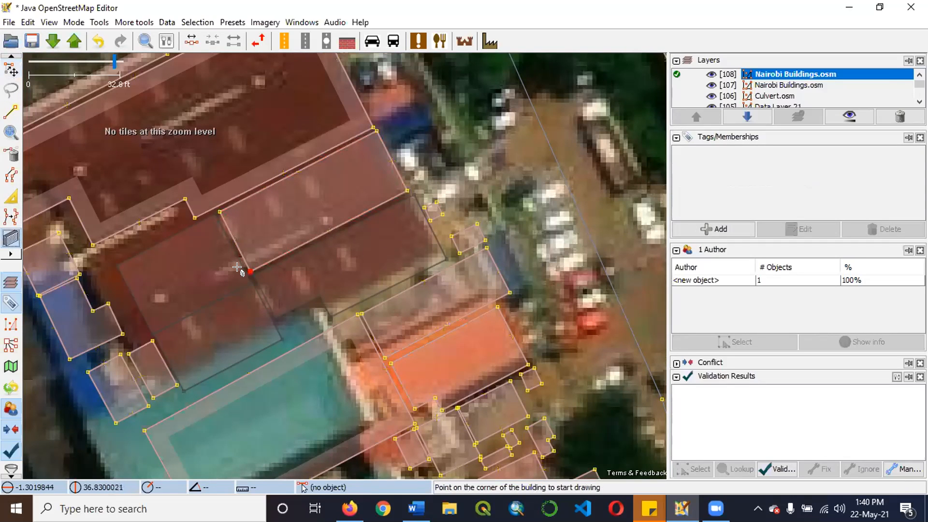
click(10, 70)
click(407, 190)
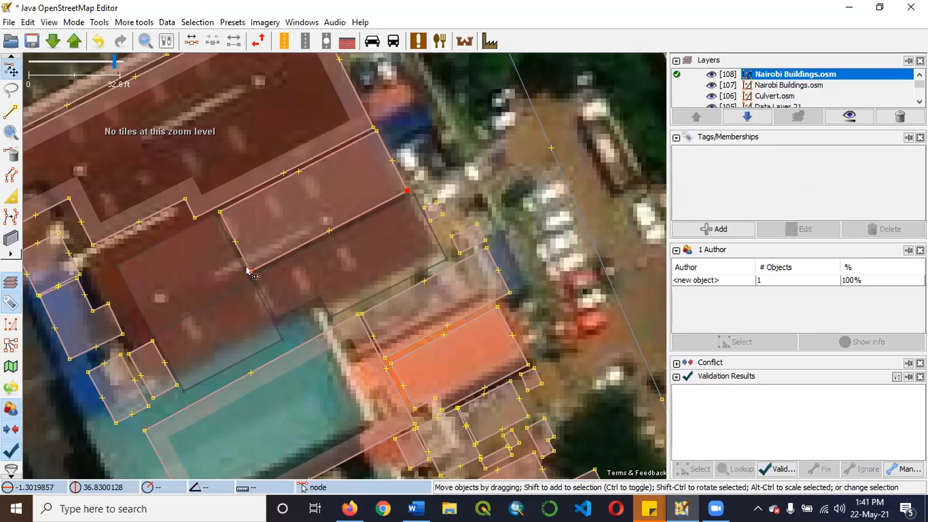
click(288, 257)
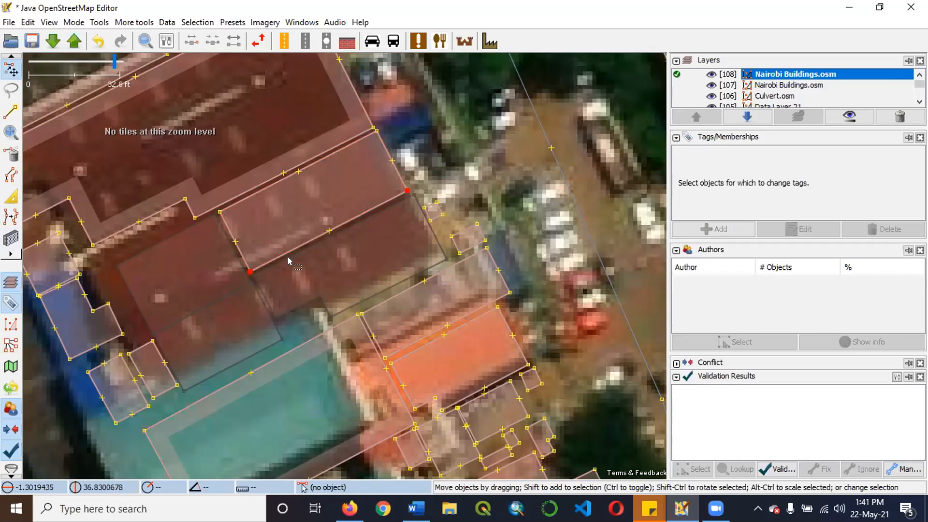
click(250, 271)
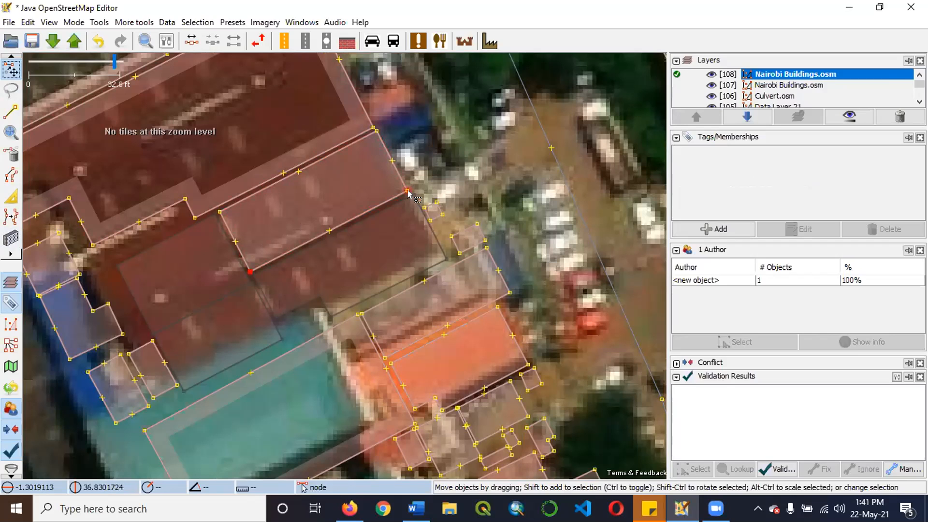
click(407, 233)
key(b)
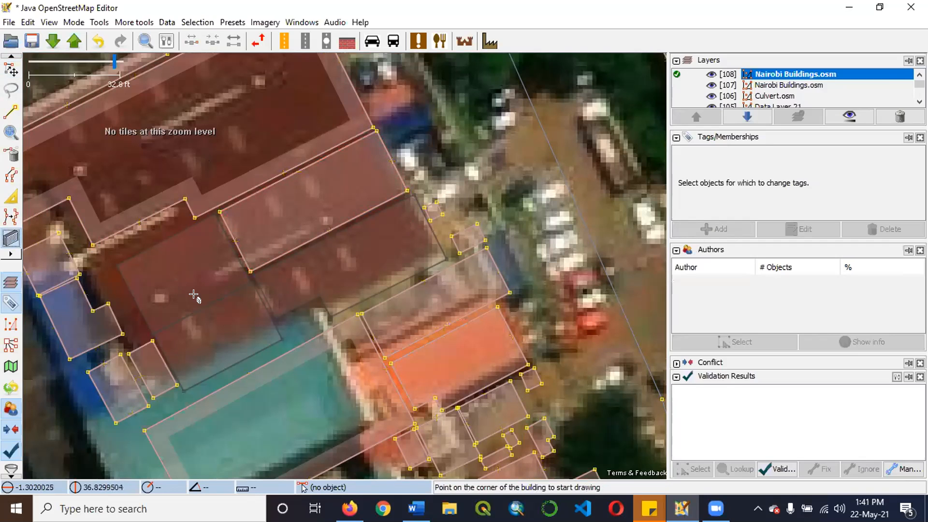
click(247, 271)
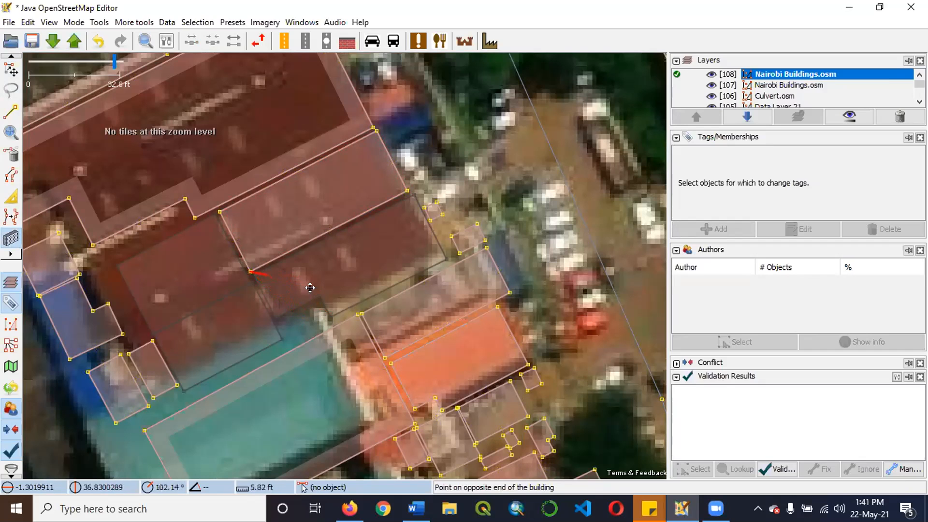
click(344, 247)
key(ctrl+z)
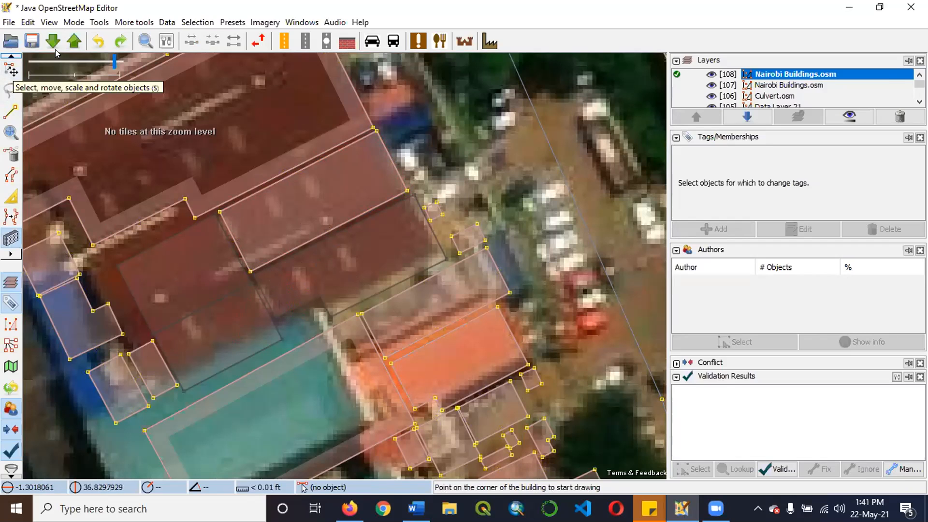
click(10, 70)
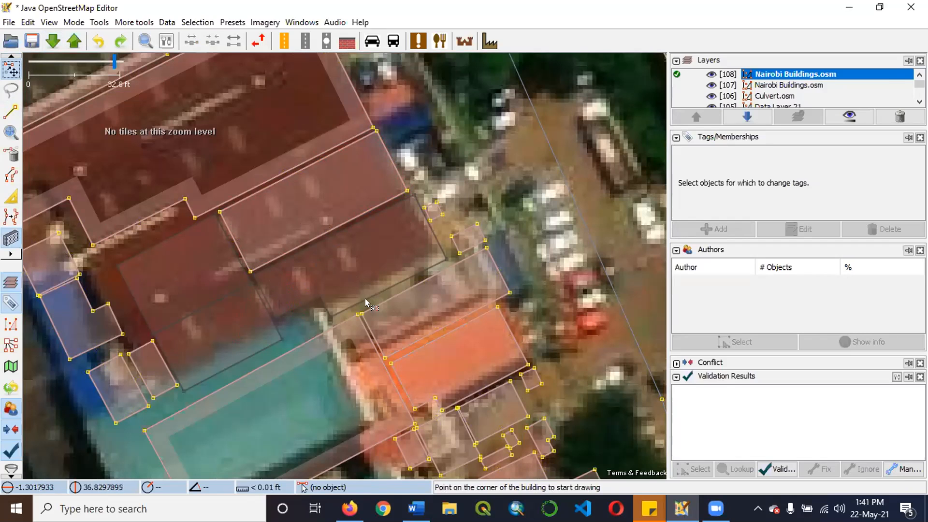
click(248, 277)
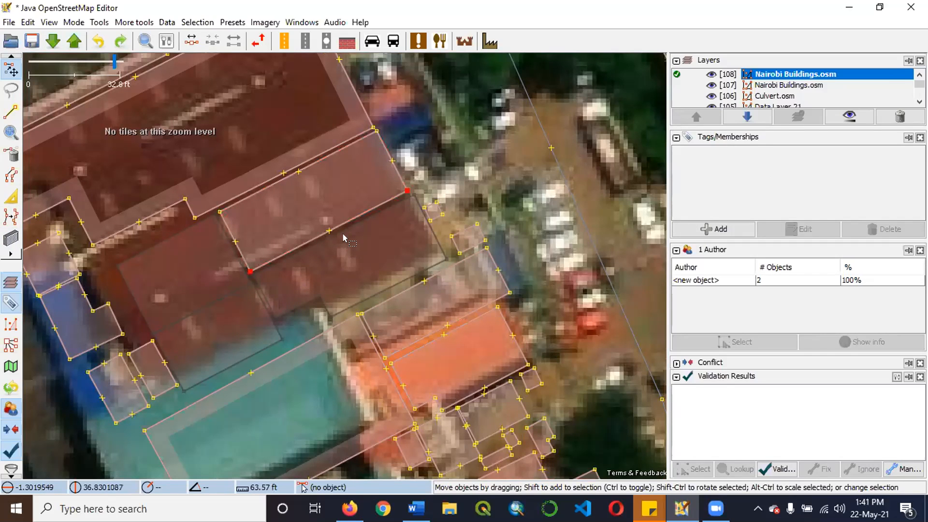
drag(344, 242, 350, 314)
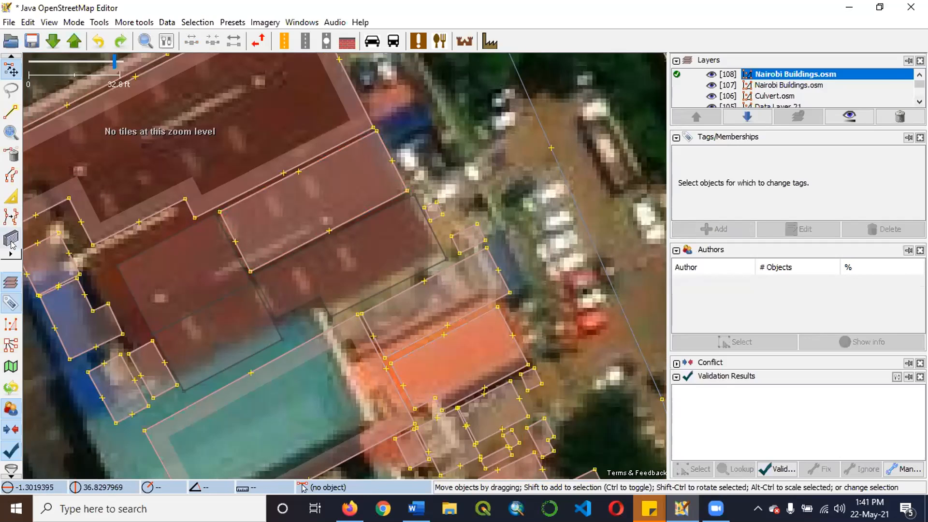
key(b)
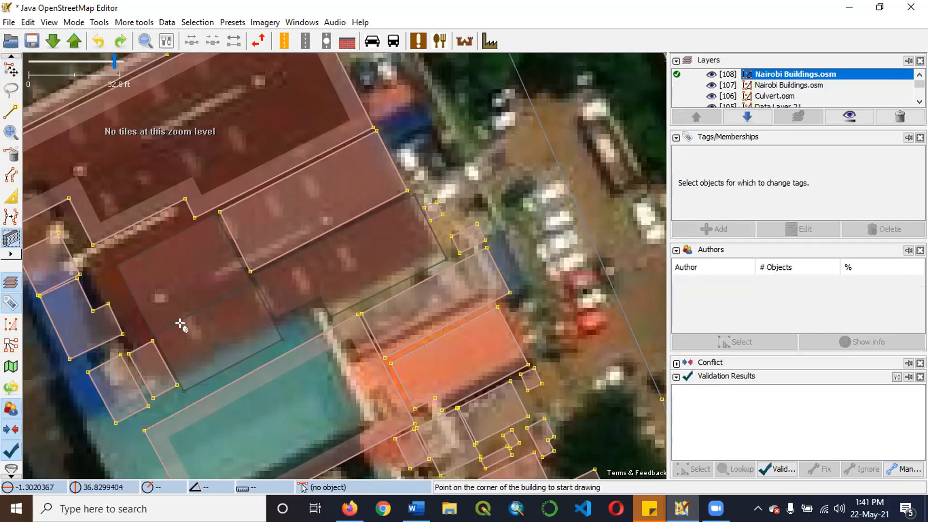
click(11, 71)
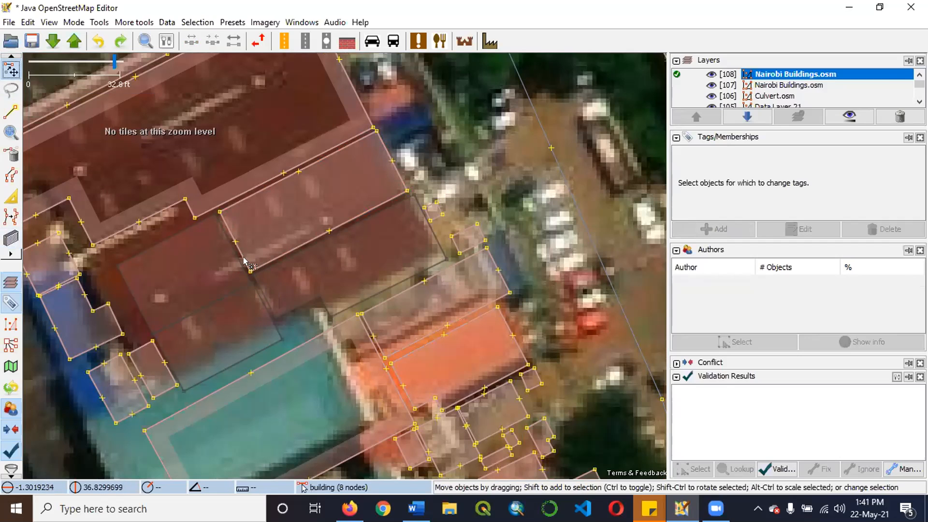
Shift the southwestern corner node of the new building slightly southward.
click(313, 267)
mouse_move(251, 271)
mouse_down()
mouse_move(281, 317)
mouse_move(247, 261)
mouse_up()
click(193, 255)
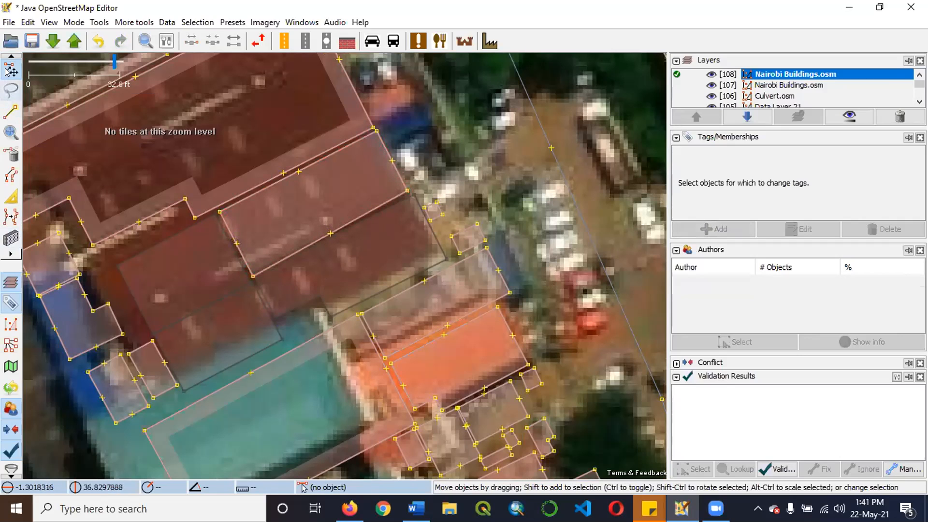
Try to draw a small building along the edge between the two selected southern corner nodes, and undo it with the node shift.
click(408, 190)
shift+click(253, 277)
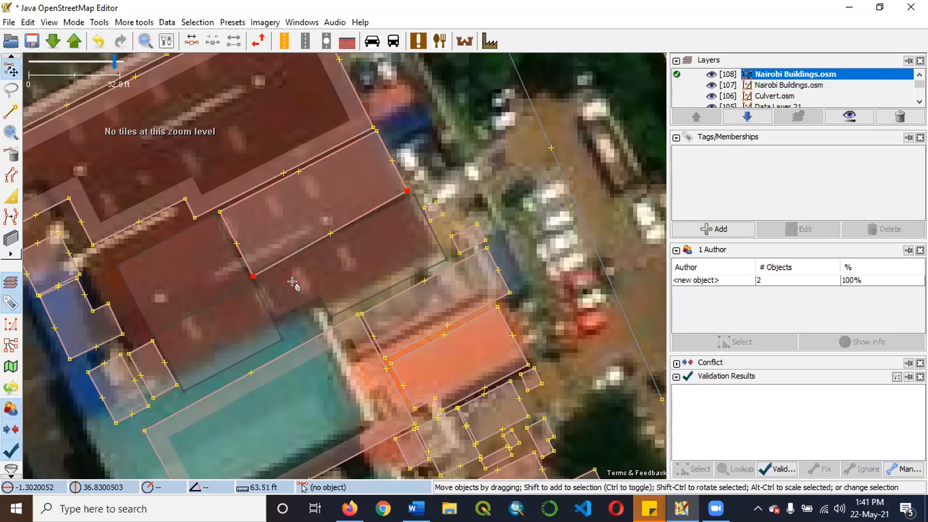
key(b)
click(277, 262)
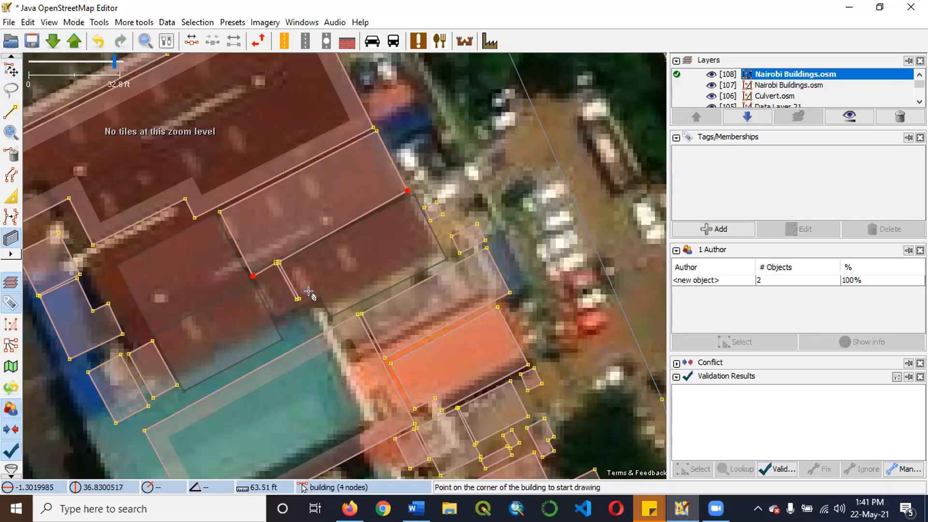
key(Escape)
key(ctrl+z)
click(11, 71)
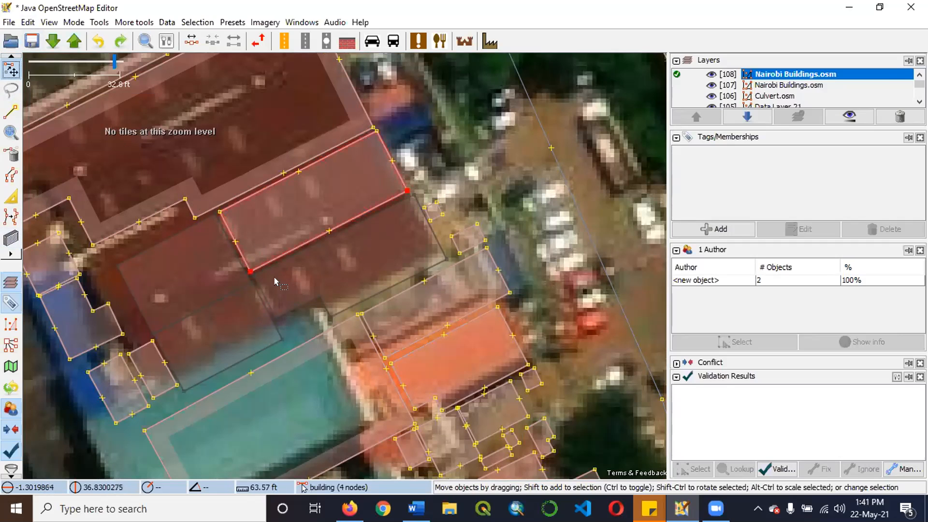
Try to draw a building from the selected southwestern corner node, and undo back past the northeastern building.
click(258, 274)
click(250, 273)
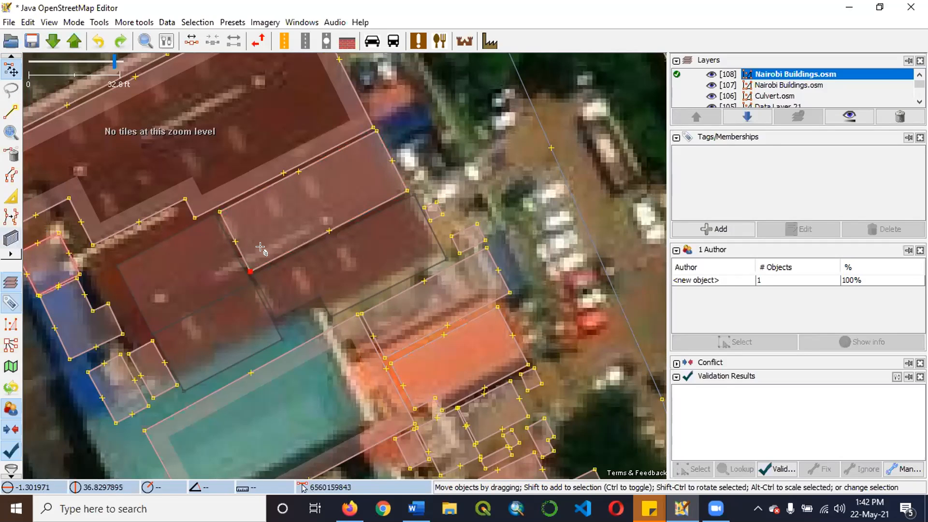
key(b)
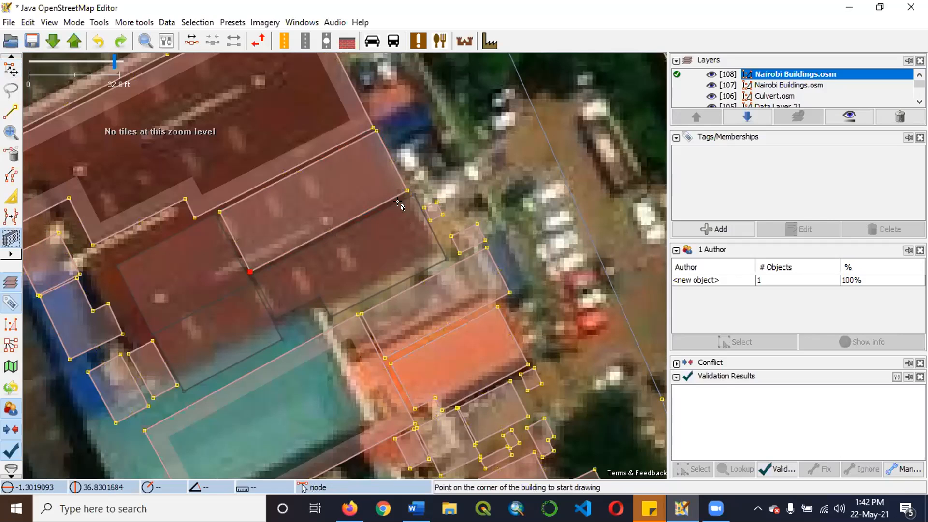
click(249, 272)
click(272, 302)
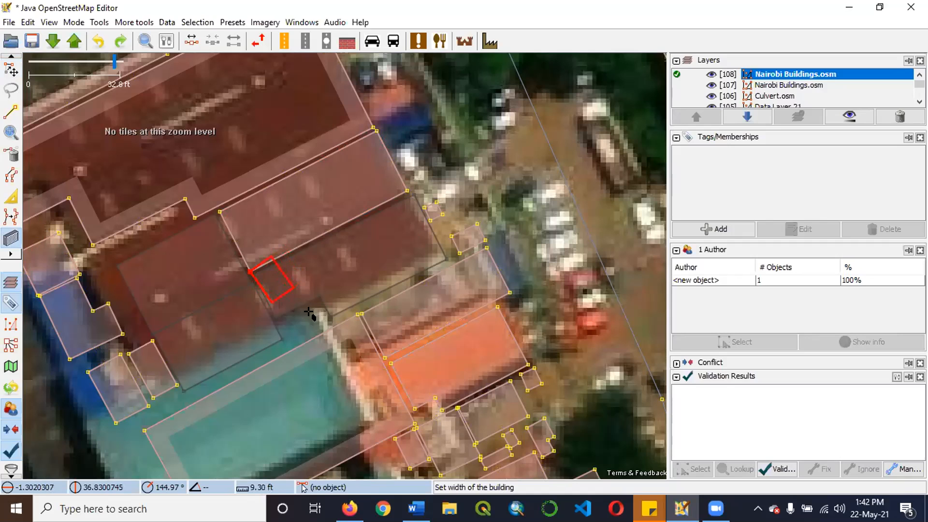
key(ctrl+z)
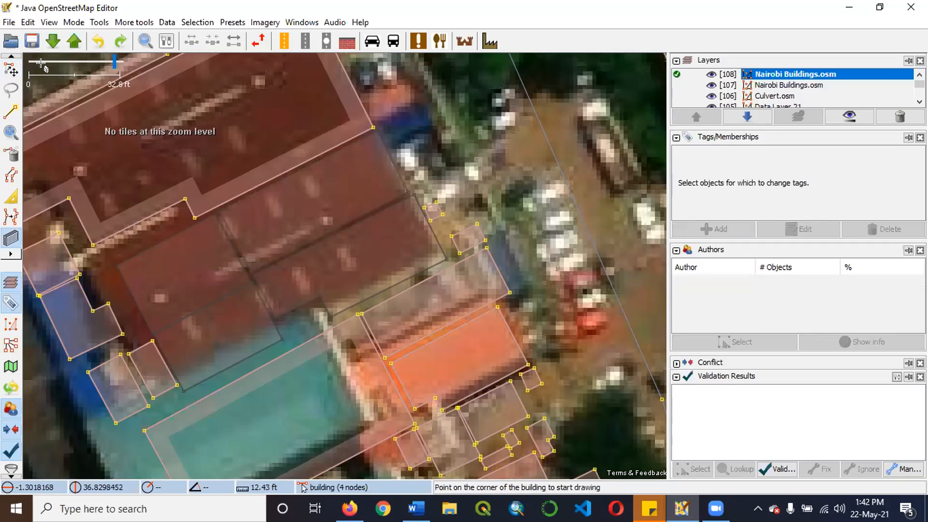
Redraw the rectangular building about 24 ft wide over the northeastern section of the dark red roof.
scroll(405, 184, up, 1)
click(413, 196)
click(98, 357)
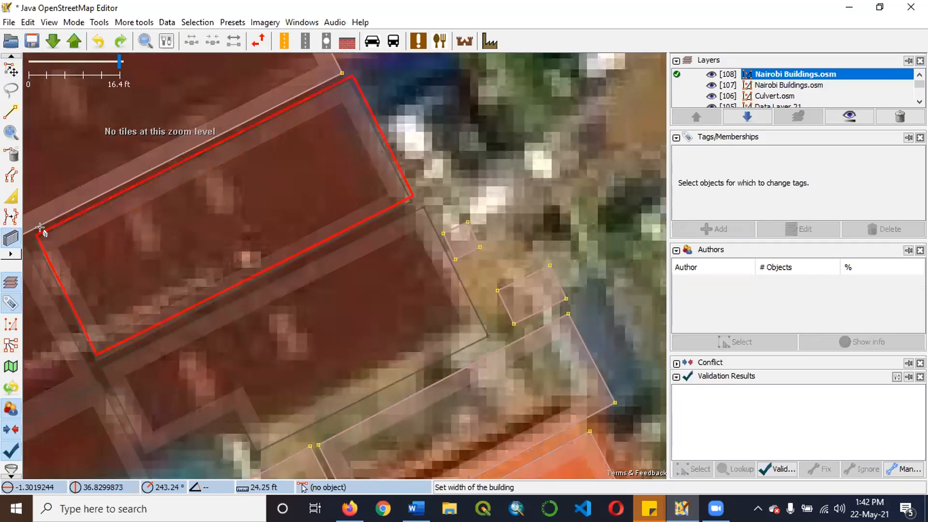
click(38, 235)
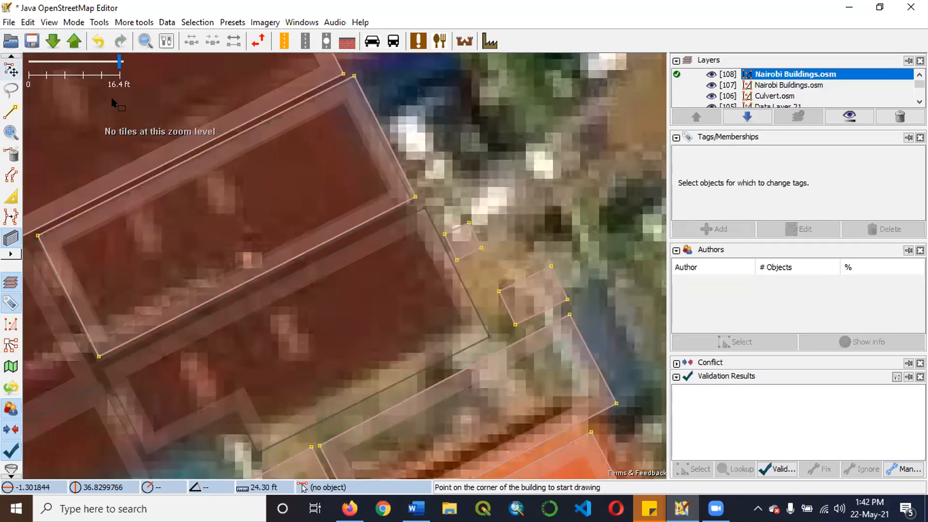
click(11, 70)
scroll(250, 114, down, 1)
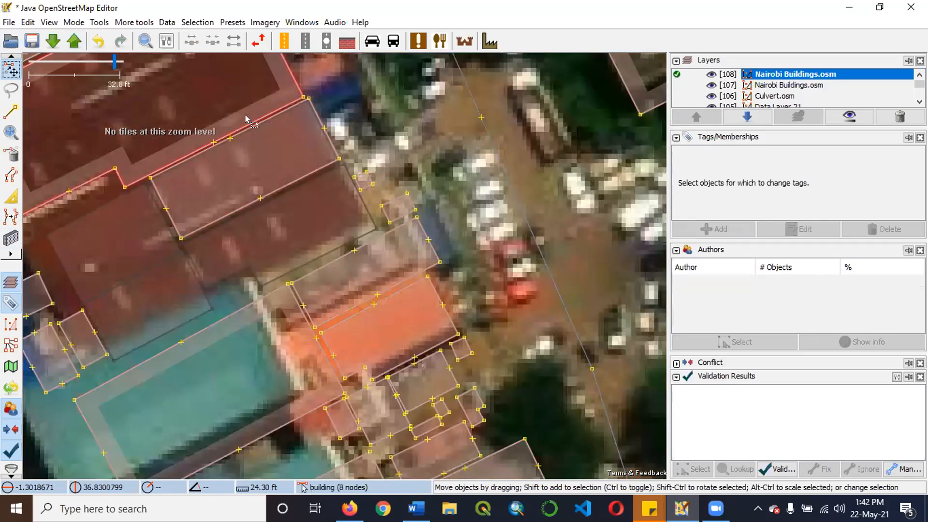
Draw another building about 18 ft wide, starting from the southwestern corner of the redrawn northeastern building.
key(b)
click(179, 237)
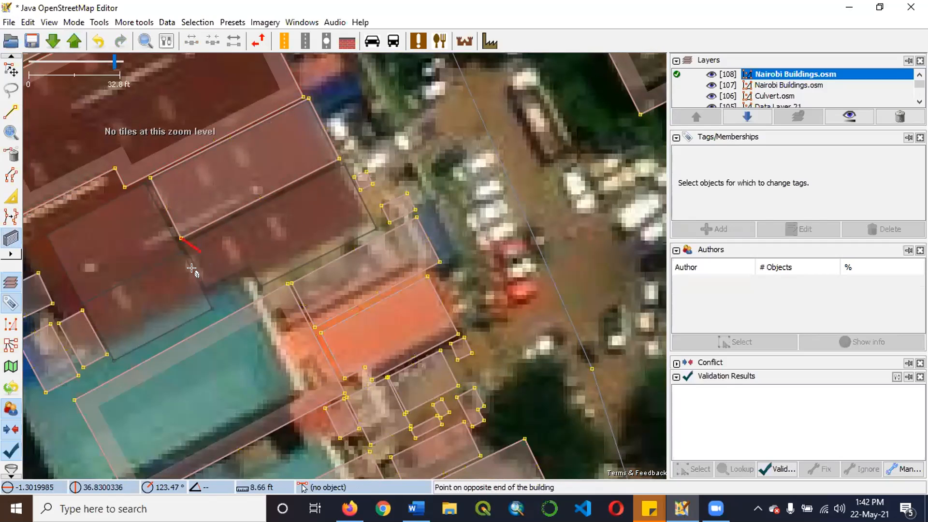
click(245, 273)
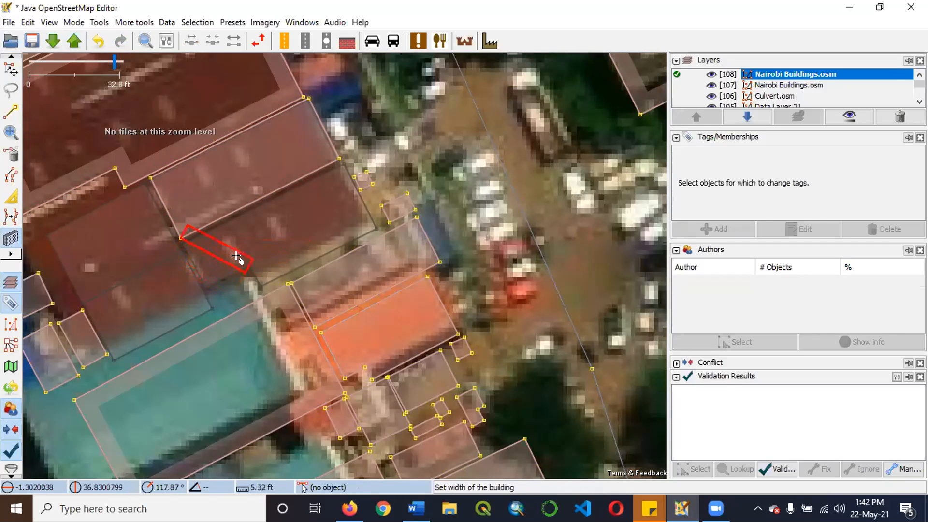
key(ctrl+z)
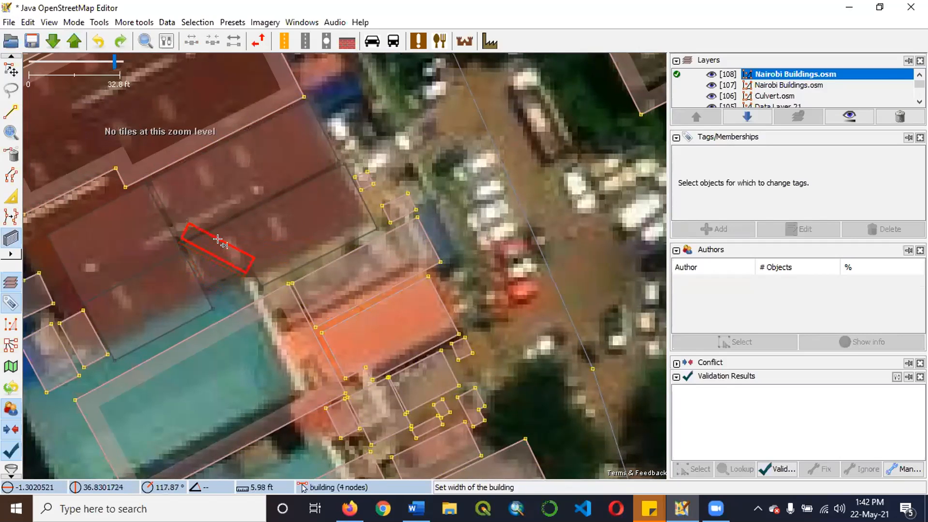
right_click(279, 249)
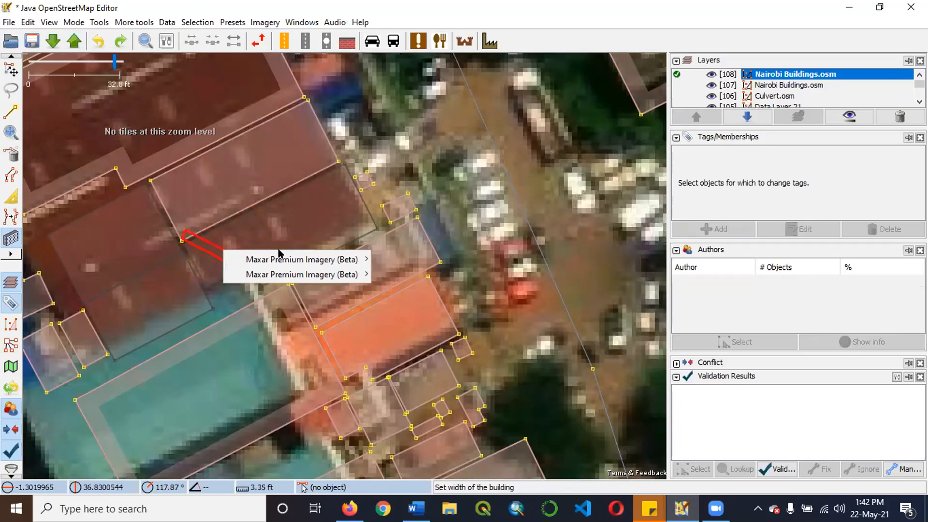
click(270, 227)
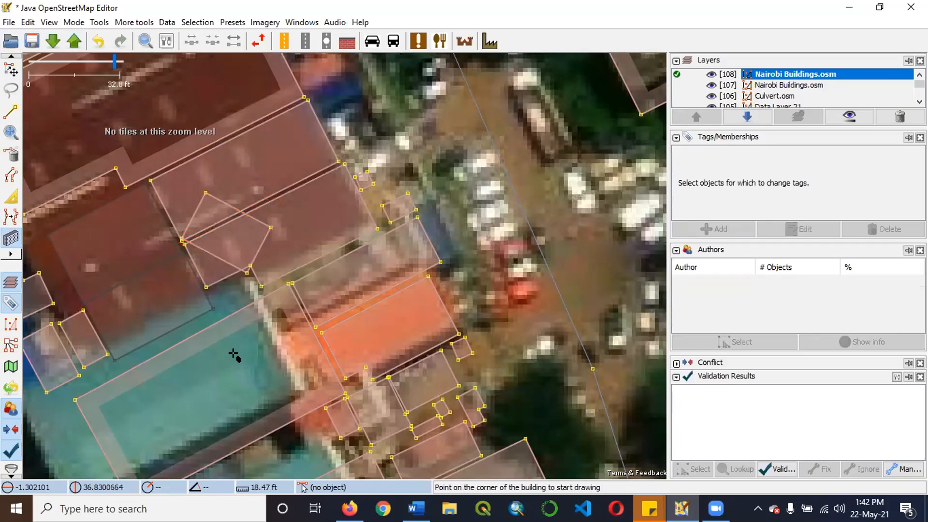
Undo the misplaced building and delete the building outline directly south of the northeastern building on the dark red roof.
key(ctrl+z)
key(ctrl+z)
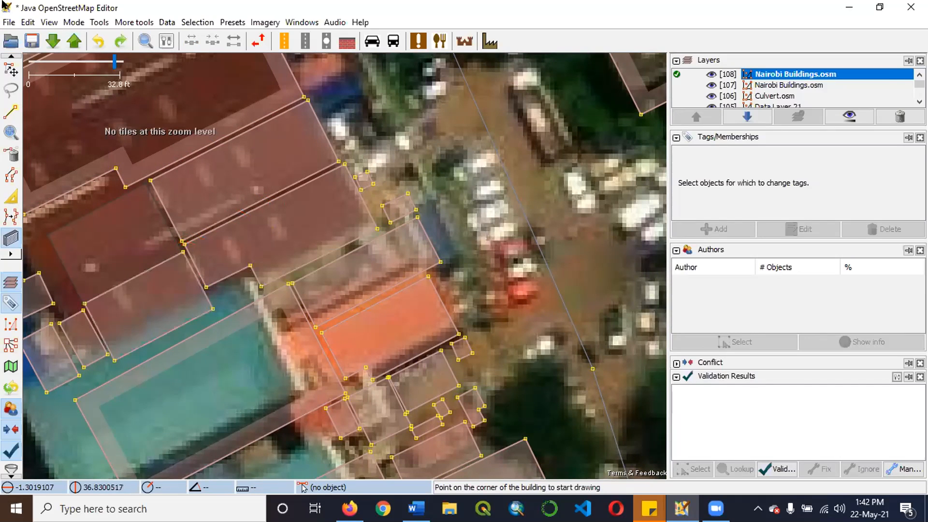
click(10, 70)
click(280, 208)
key(Delete)
Try to draw a building southeast from the southwestern corner node of the northeastern building, and undo it.
click(182, 241)
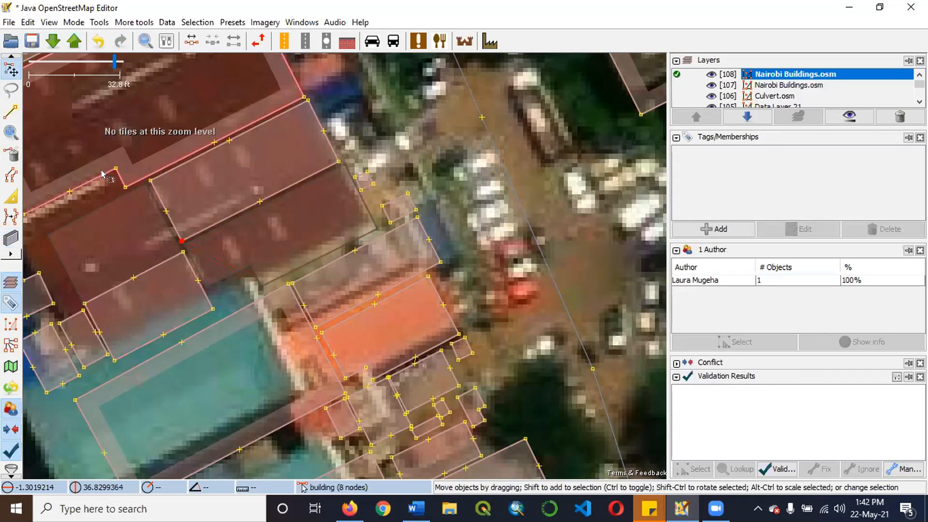
key(b)
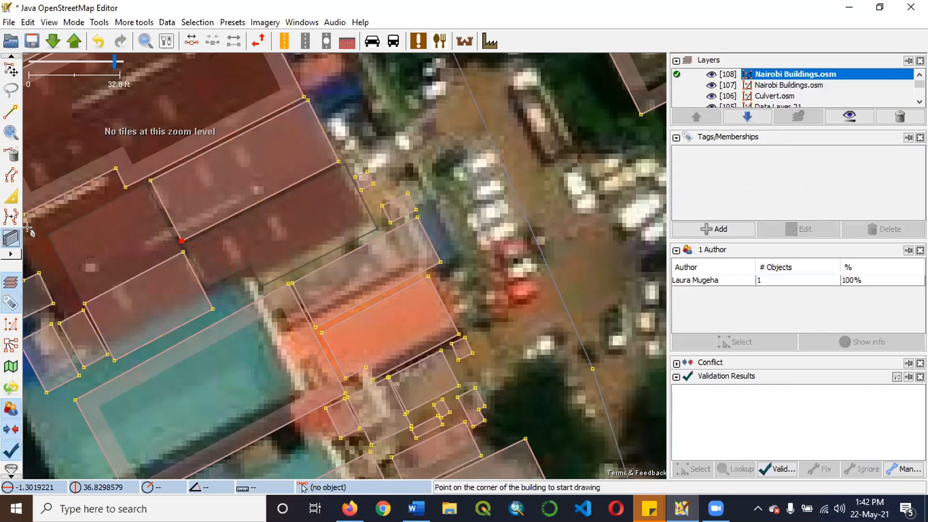
click(178, 237)
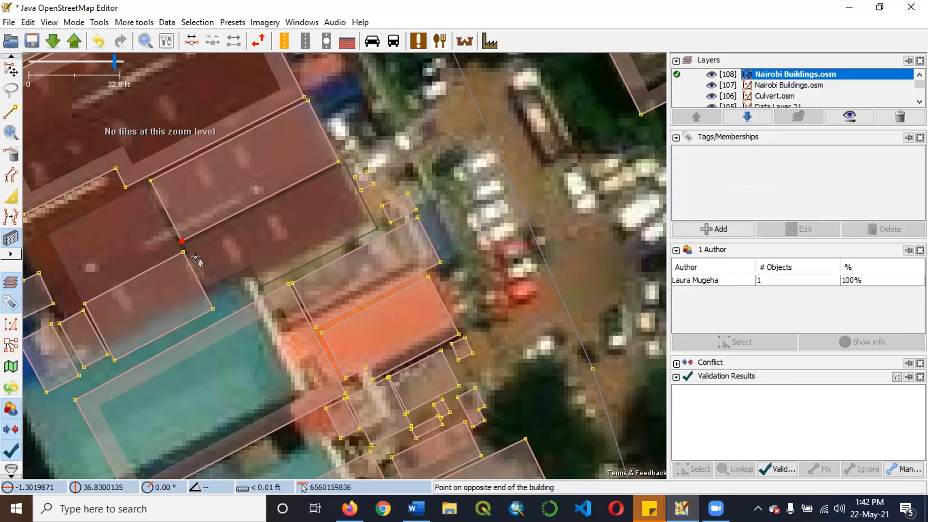
click(214, 295)
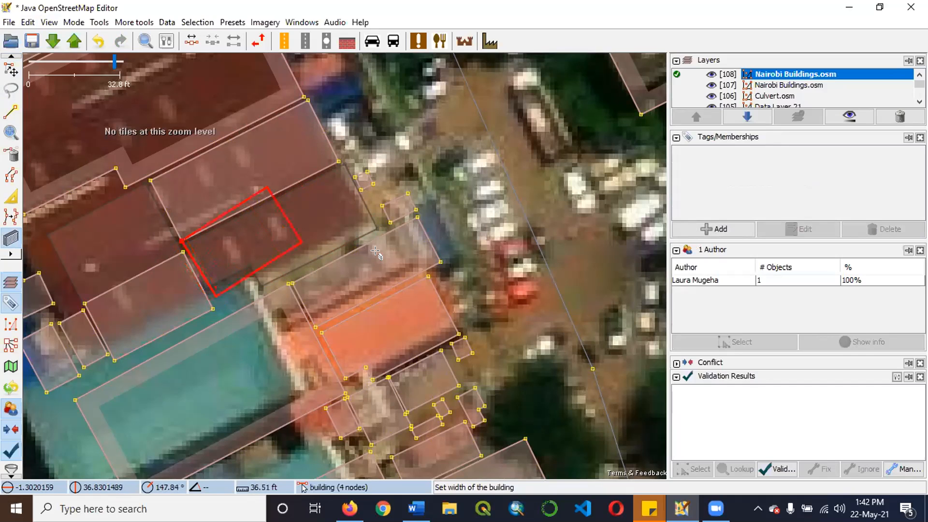
click(334, 289)
key(ctrl+z)
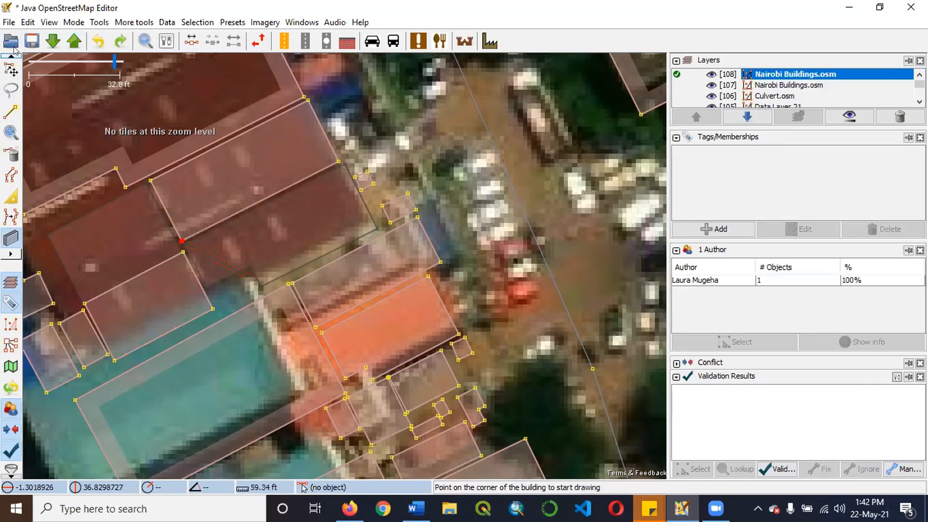
Delete the rectangular building covering the northeastern section of the dark red roof.
click(11, 70)
scroll(335, 169, up, 1)
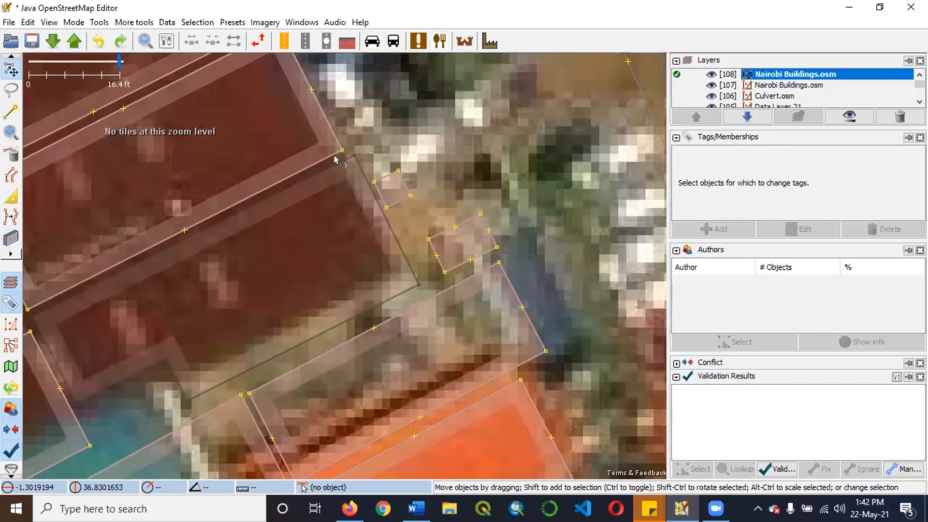
scroll(378, 166, down, 1)
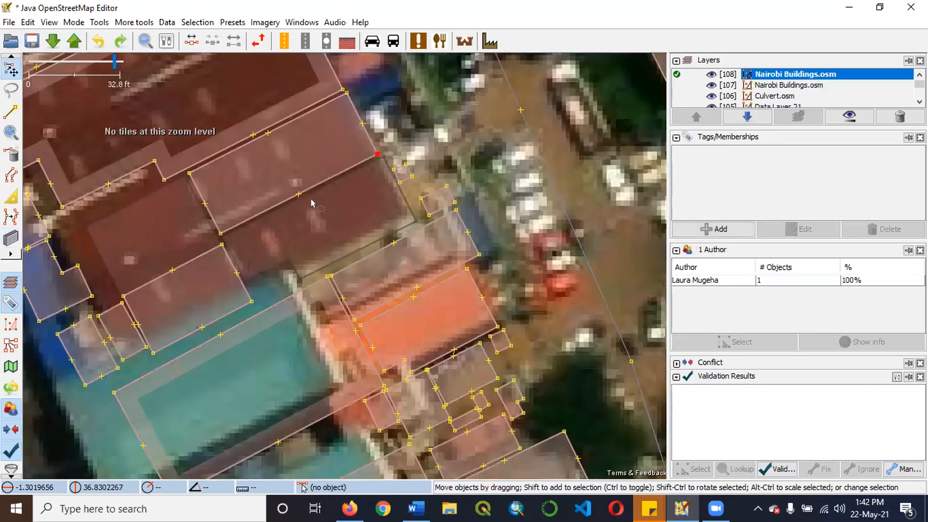
scroll(276, 223, down, 1)
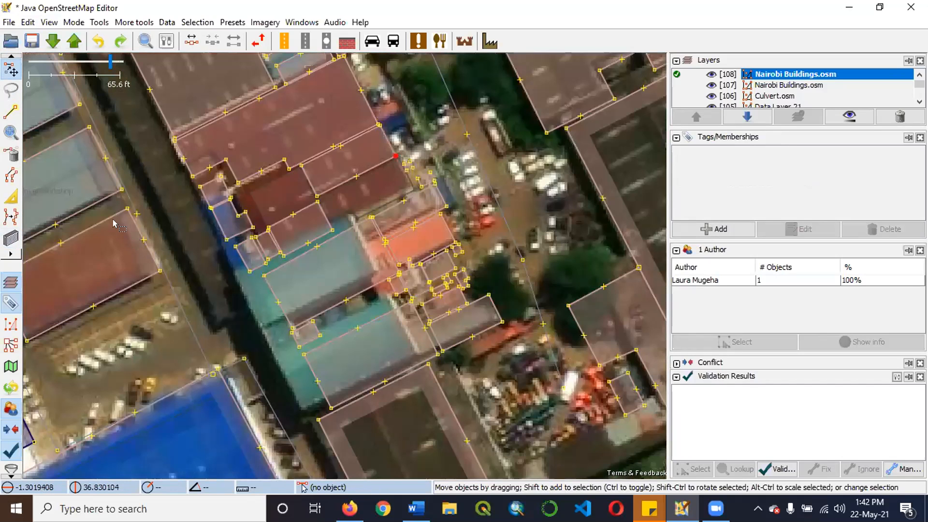
scroll(120, 220, up, 2)
scroll(161, 213, down, 1)
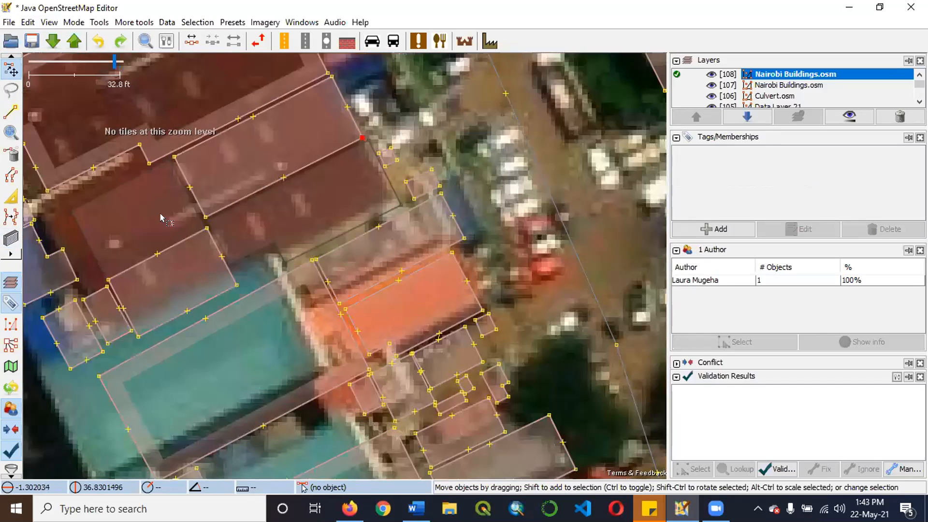
scroll(320, 211, down, 1)
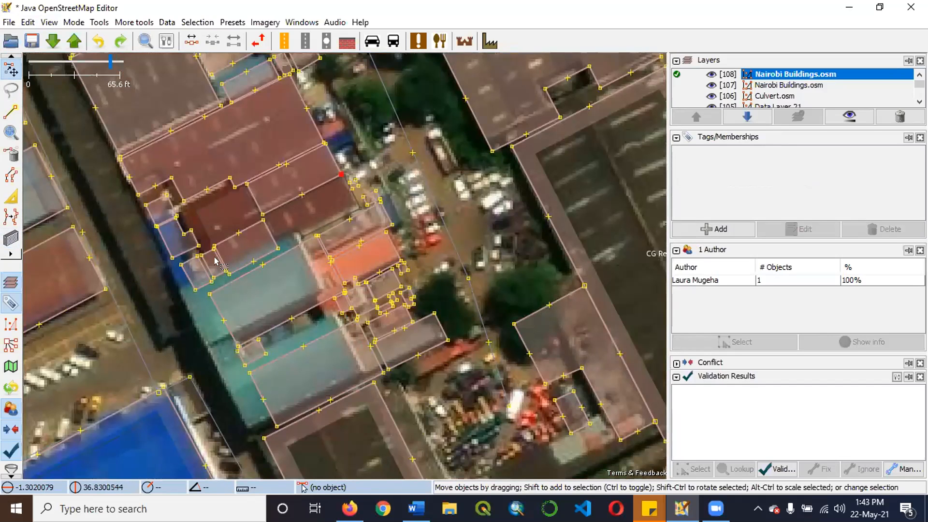
click(88, 184)
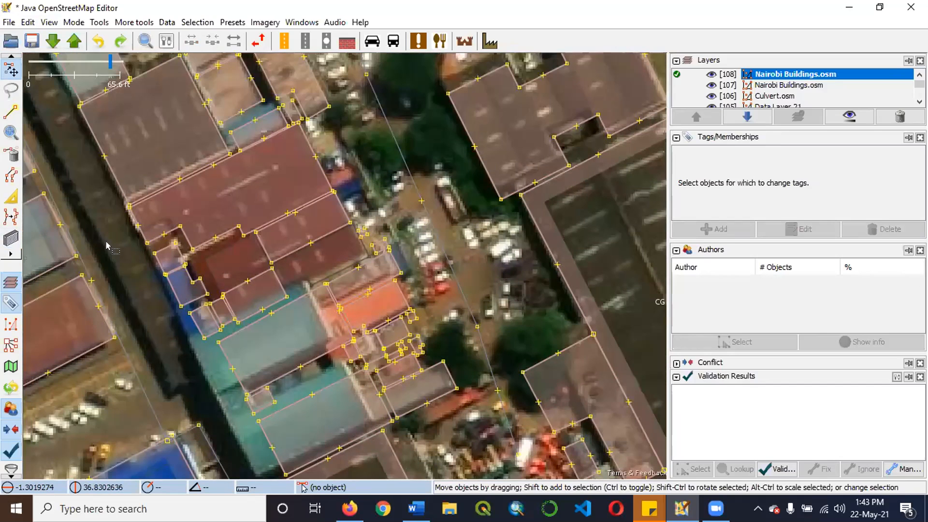
scroll(117, 242, up, 1)
scroll(121, 247, up, 1)
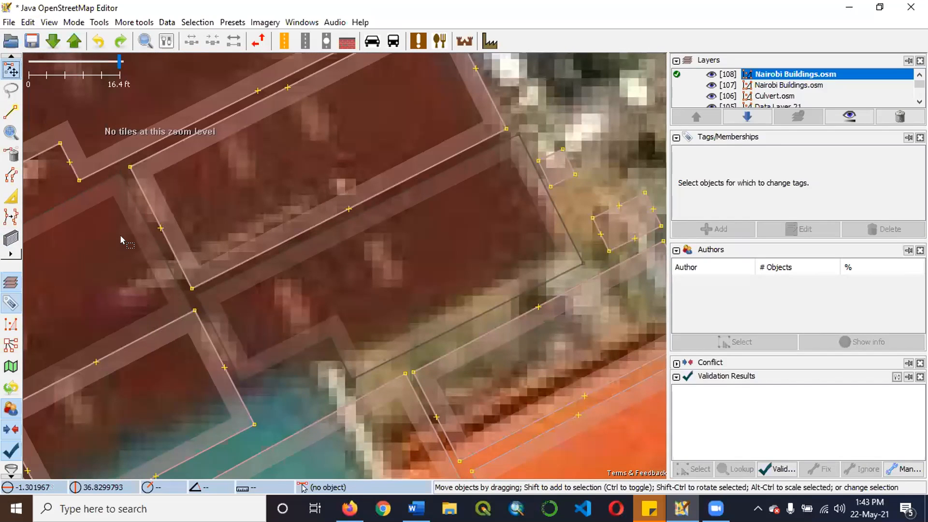
scroll(187, 208, down, 1)
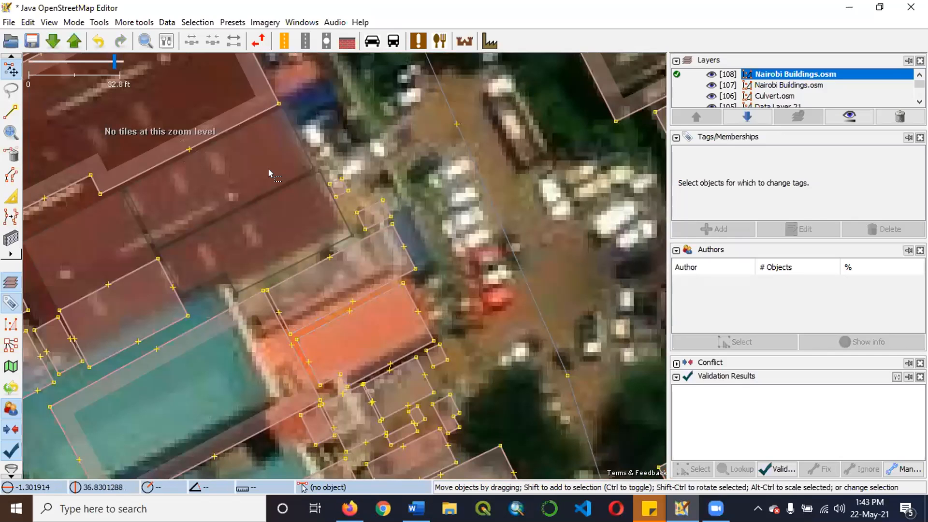
Examine the cleared dark red roof and the surrounding building outlines, both close up and across the block towards Dunga Road and Lusaka Road.
scroll(273, 169, down, 2)
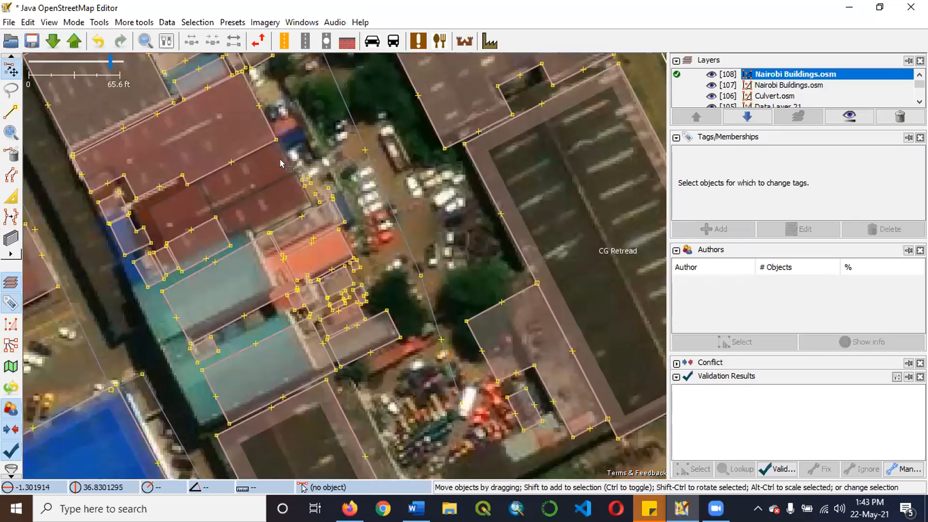
scroll(257, 144, up, 2)
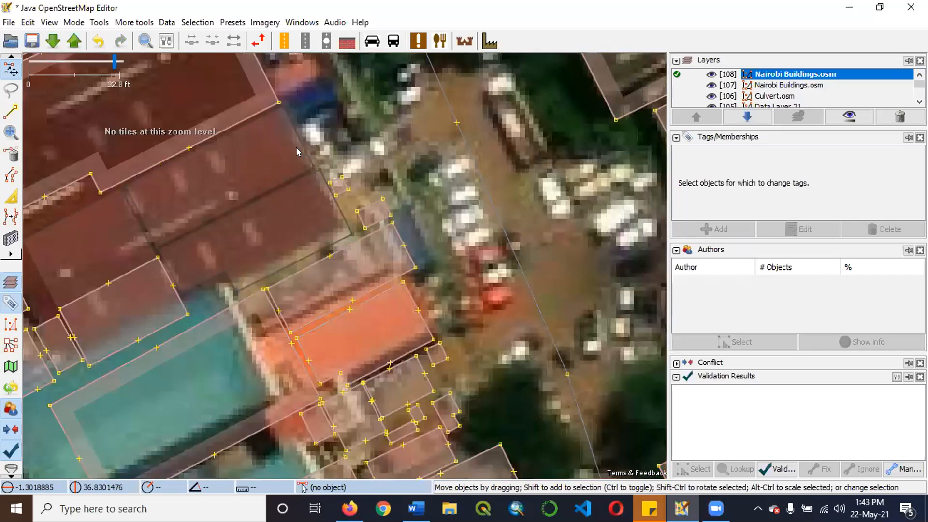
drag(278, 154, 296, 150)
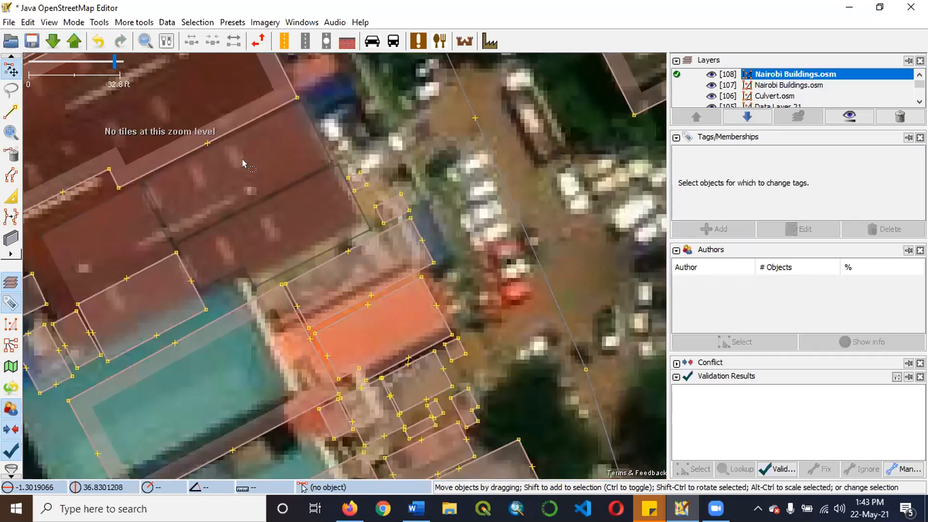
drag(205, 160, 244, 156)
scroll(248, 155, up, 5)
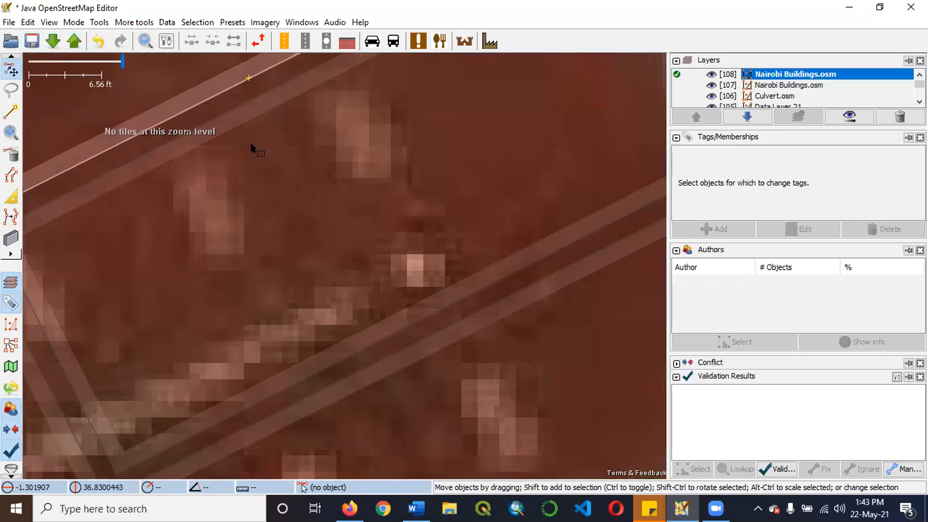
scroll(291, 149, down, 5)
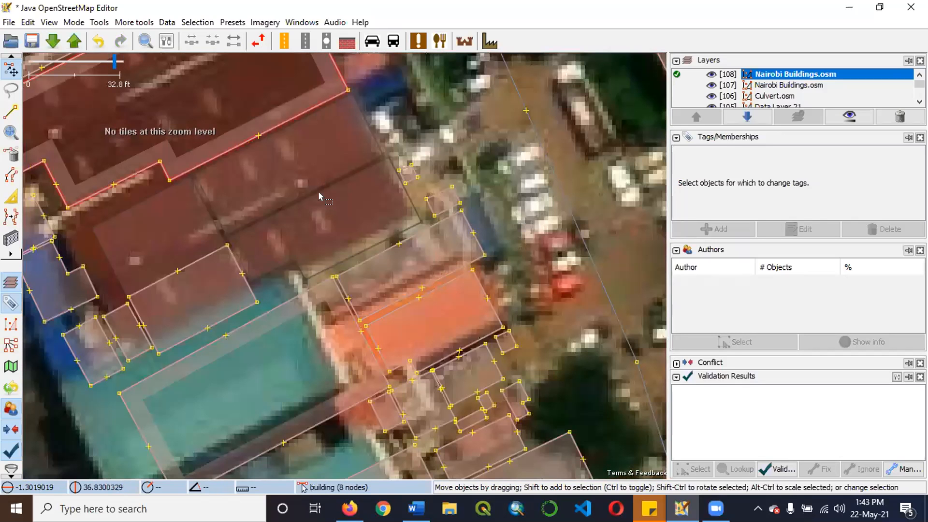
scroll(310, 184, down, 2)
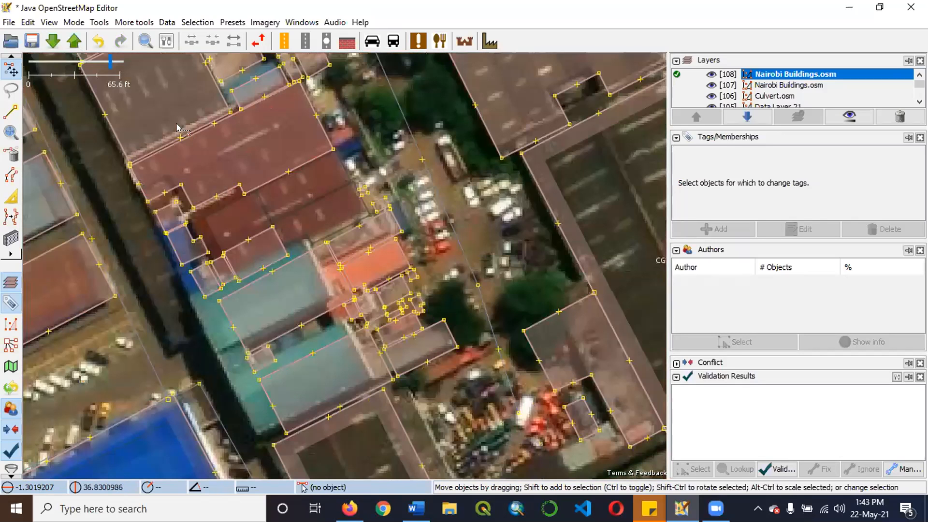
scroll(335, 206, down, 2)
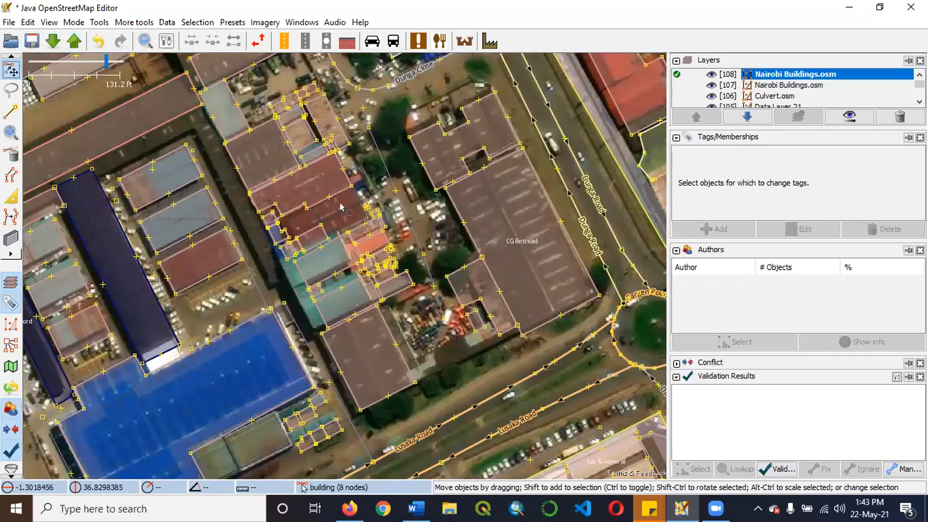
scroll(320, 192, up, 2)
scroll(234, 210, up, 2)
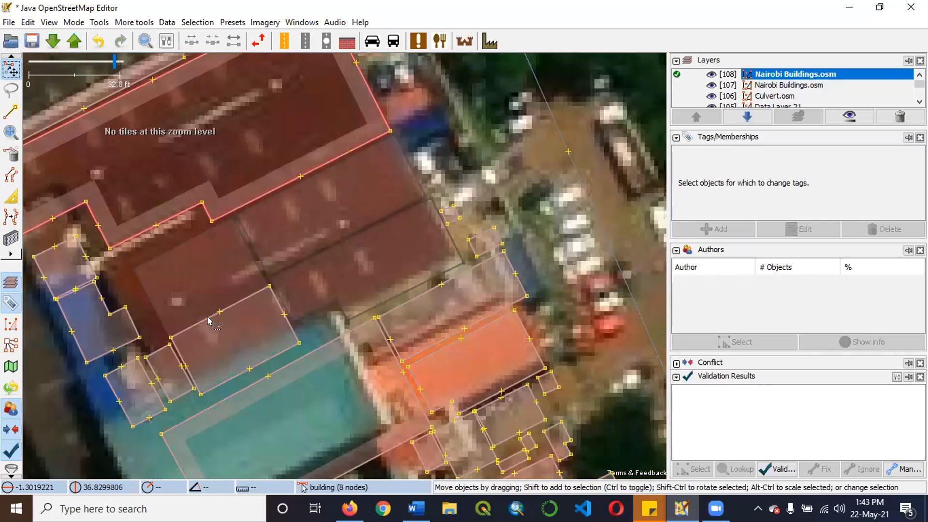
scroll(237, 181, down, 4)
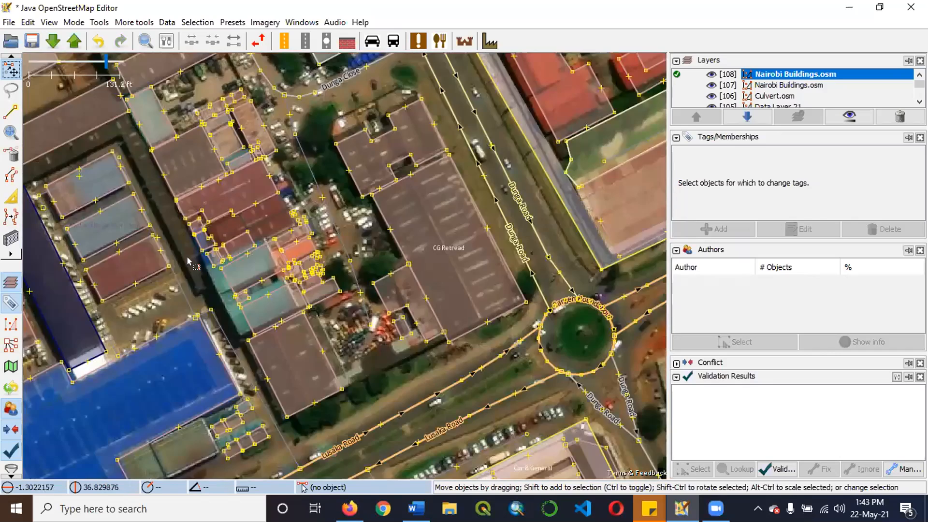
scroll(177, 261, up, 6)
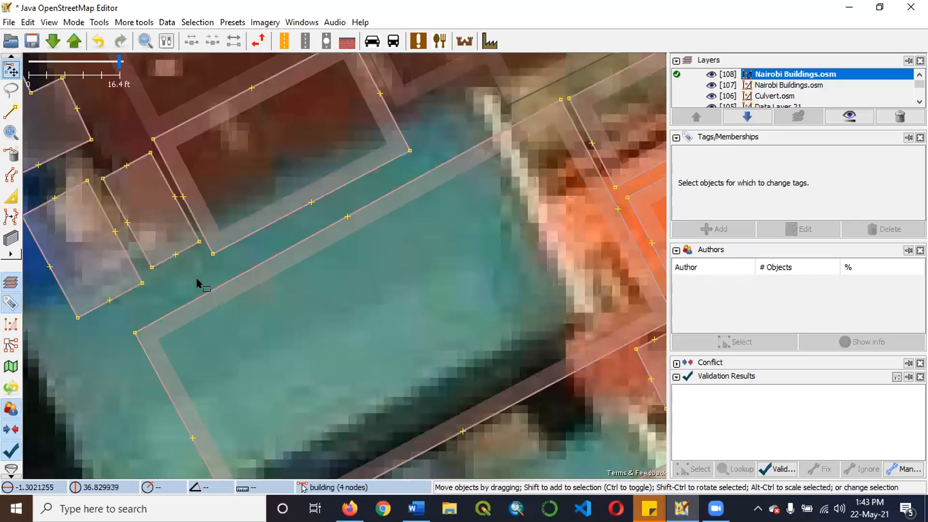
scroll(210, 274, down, 2)
Inspect the narrow building at the southwestern edge of the dark red roof and the gaps between it and its neighbours.
click(164, 237)
scroll(222, 269, down, 2)
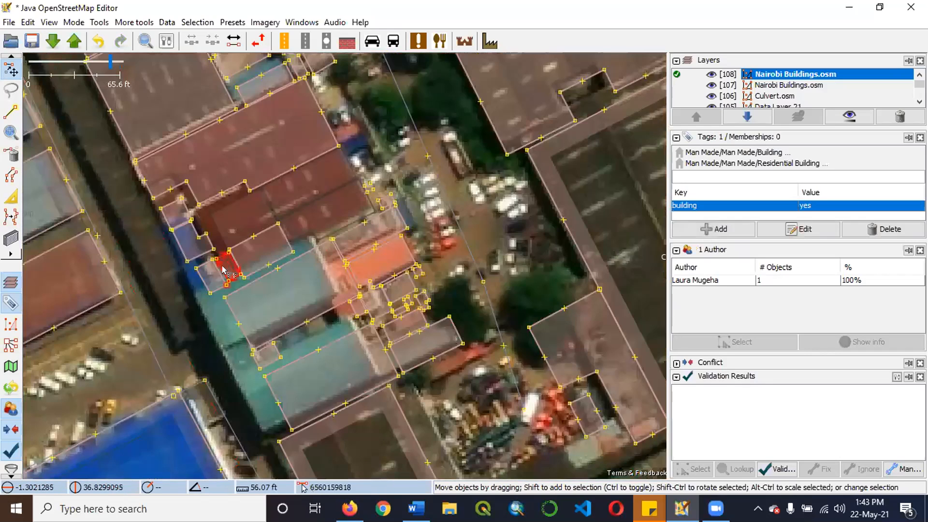
scroll(226, 257, up, 6)
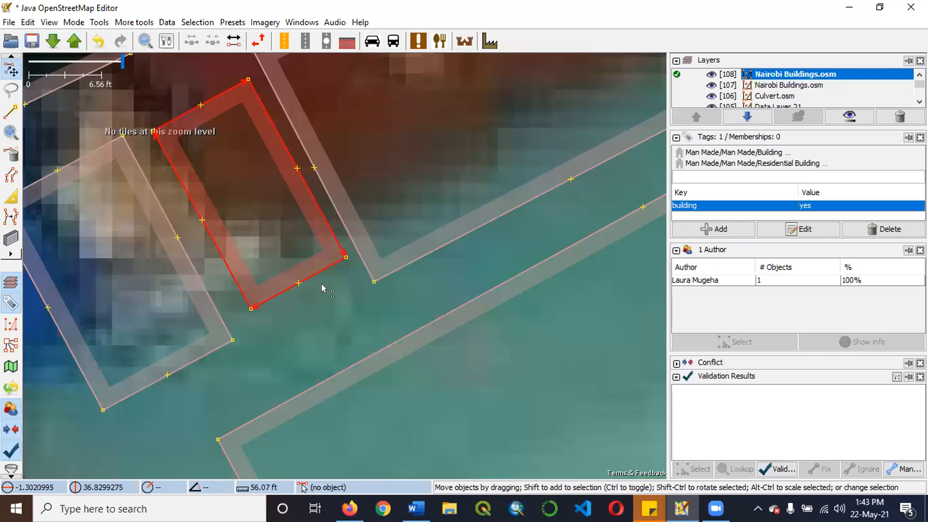
click(358, 299)
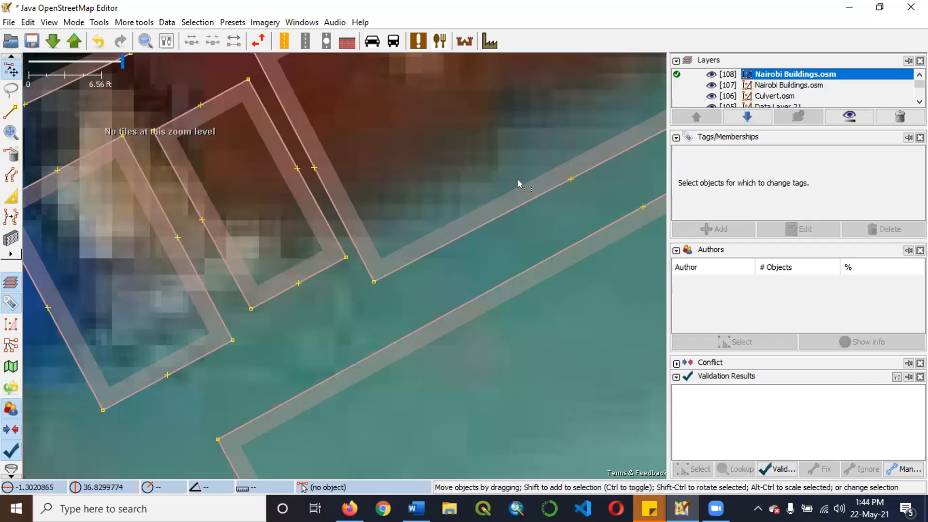
scroll(306, 228, down, 5)
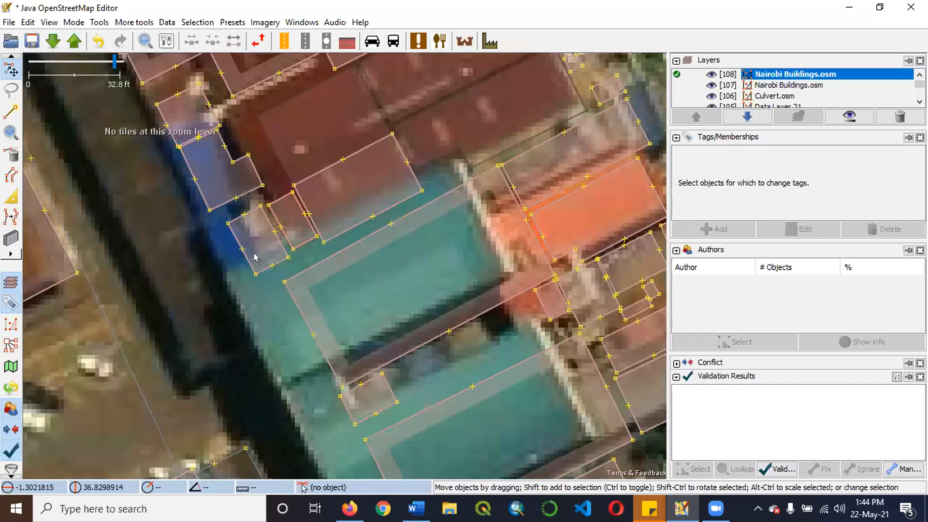
scroll(268, 225, up, 5)
scroll(363, 201, down, 5)
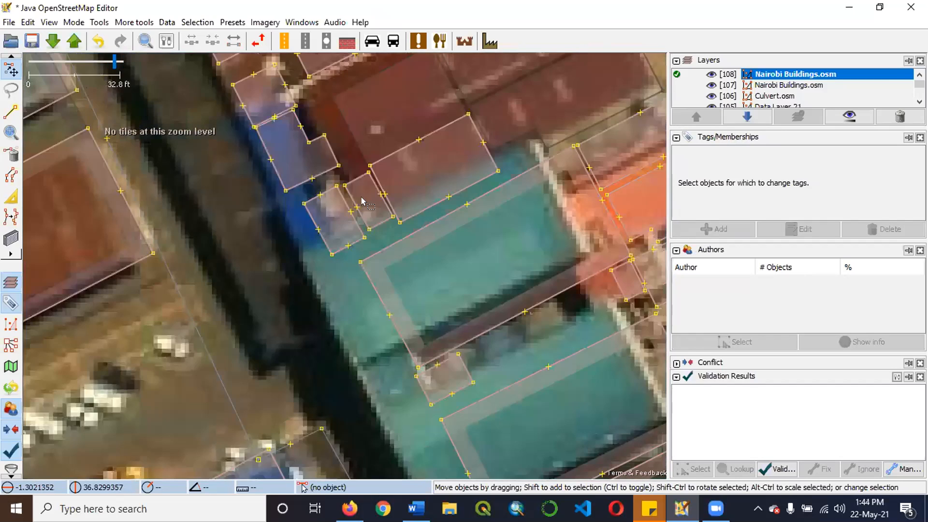
scroll(362, 200, up, 2)
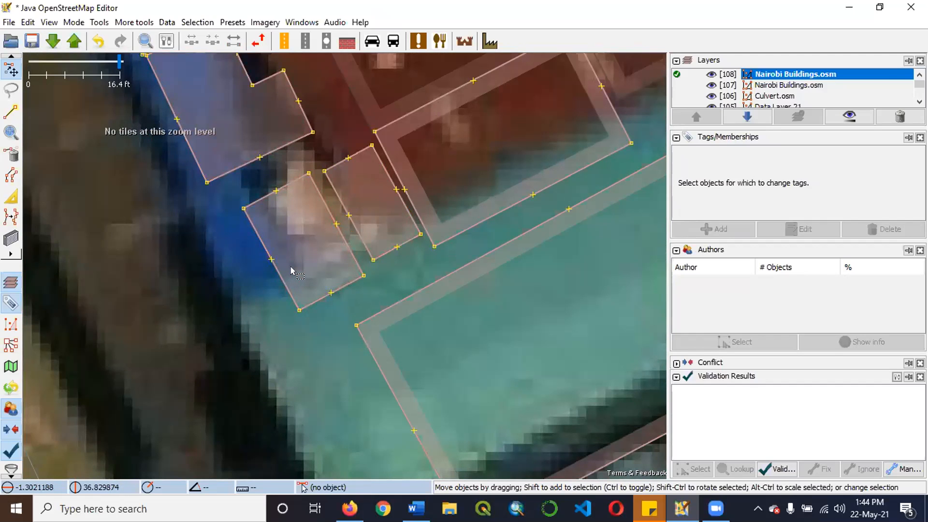
scroll(291, 266, down, 2)
scroll(297, 269, up, 2)
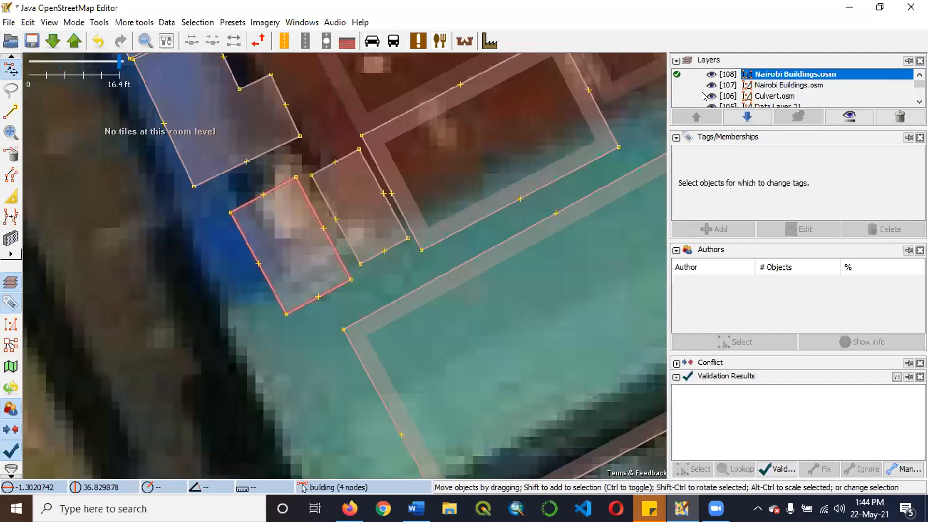
Select the small building south of the blue roof and briefly hide the Nairobi Buildings layer to compare its outline with the imagery.
click(286, 190)
key(alt+1)
scroll(418, 197, down, 2)
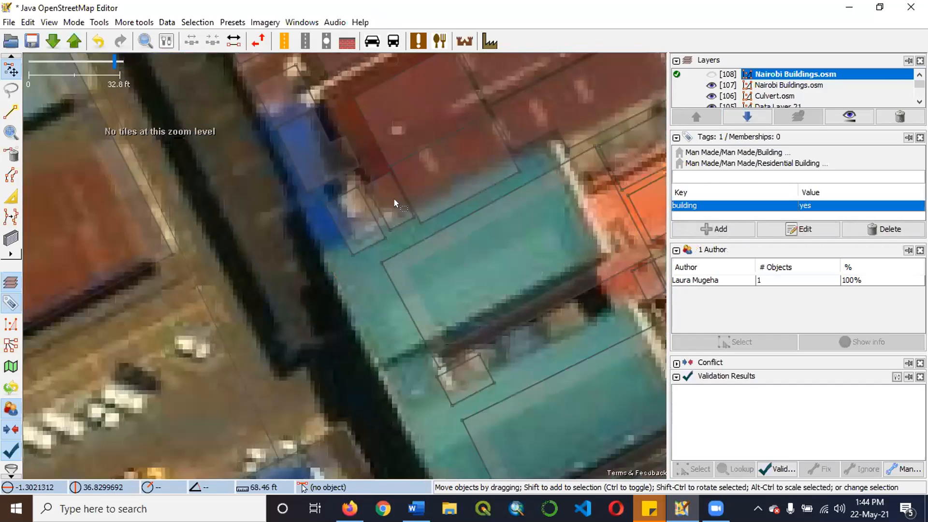
key(plus)
key(alt+1)
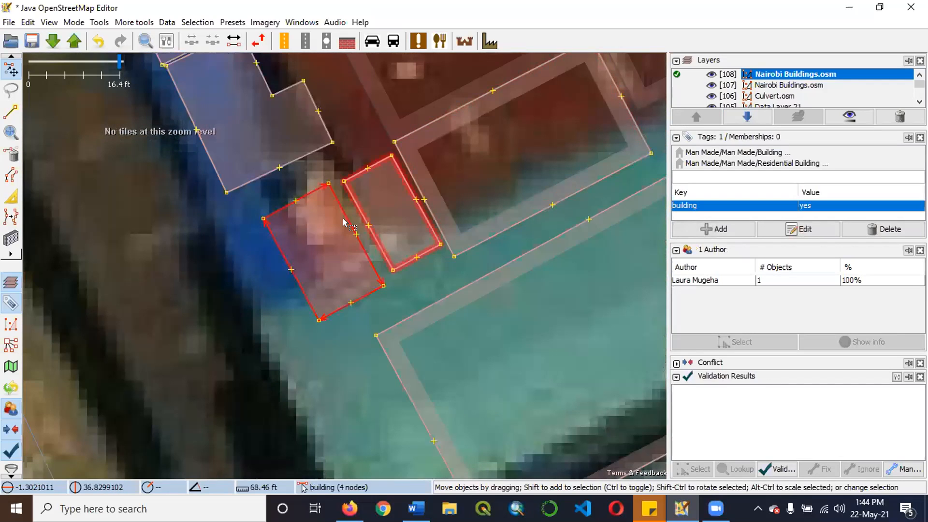
Move the selected small building southwest, away from the roof and onto the open ground beside the neighbouring block.
scroll(400, 179, up, 1)
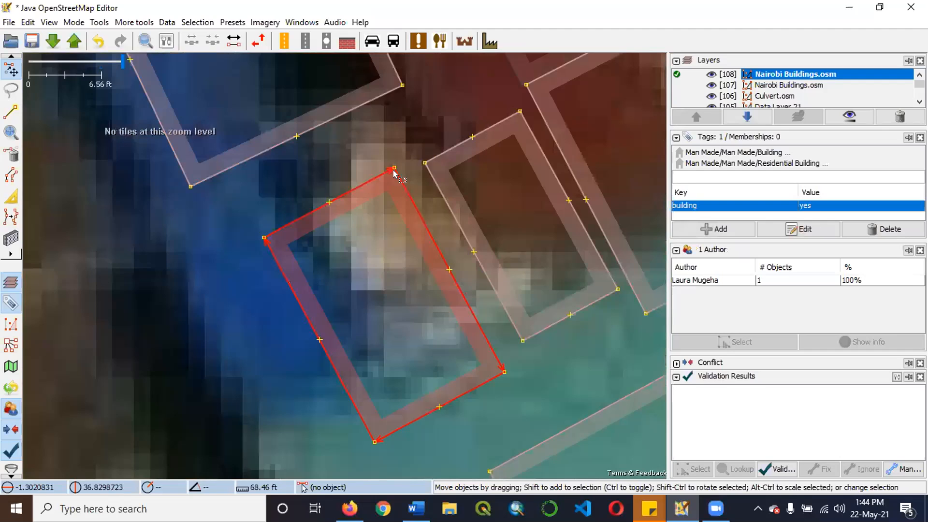
scroll(329, 230, down, 1)
scroll(282, 247, down, 1)
drag(373, 201, 272, 276)
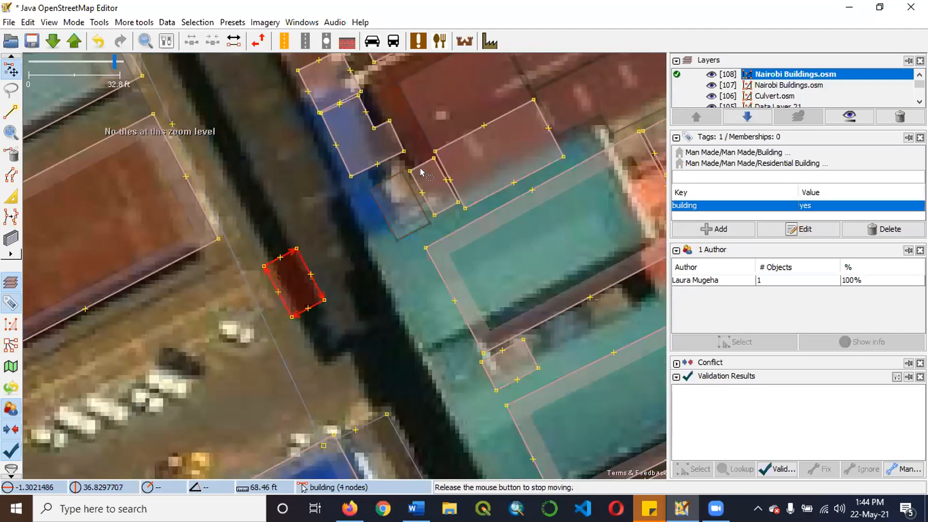
Draw a small rectangular building over the pale roof between the blue-roofed building and the narrow building beside the dark red roof.
scroll(319, 188, up, 1)
scroll(305, 251, down, 1)
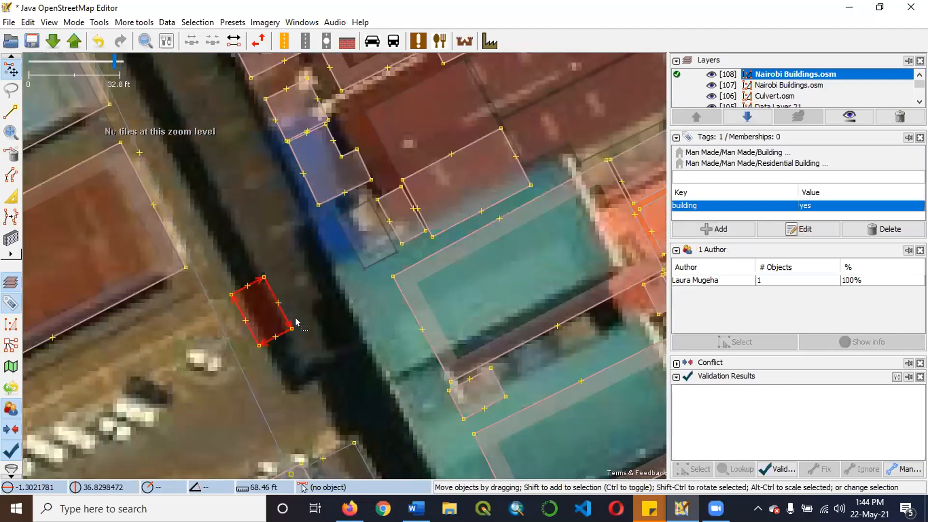
scroll(295, 321, down, 2)
scroll(387, 290, up, 3)
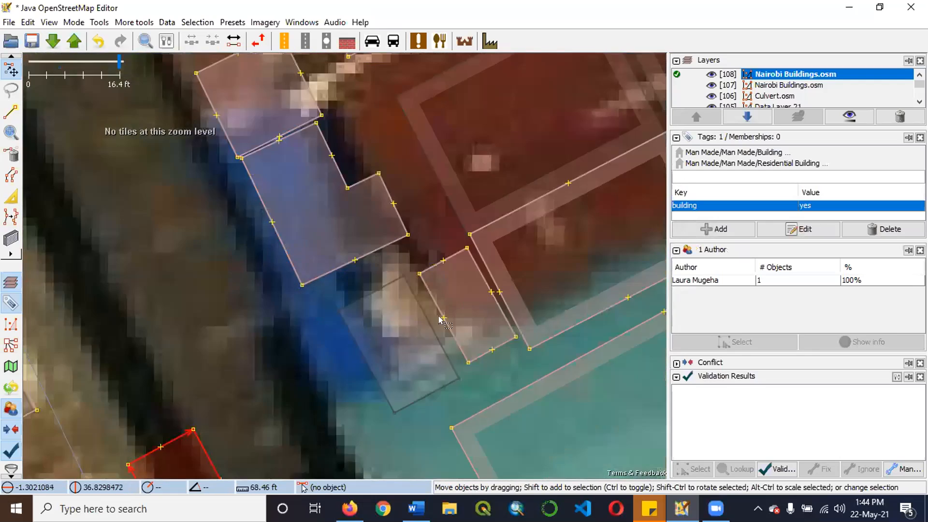
scroll(440, 320, up, 1)
scroll(430, 299, down, 1)
scroll(420, 279, up, 1)
scroll(420, 279, down, 1)
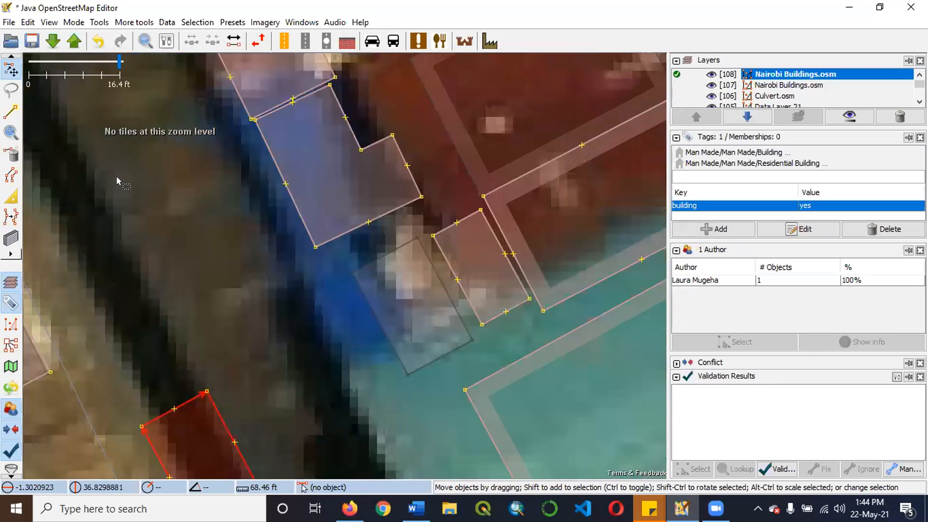
click(11, 237)
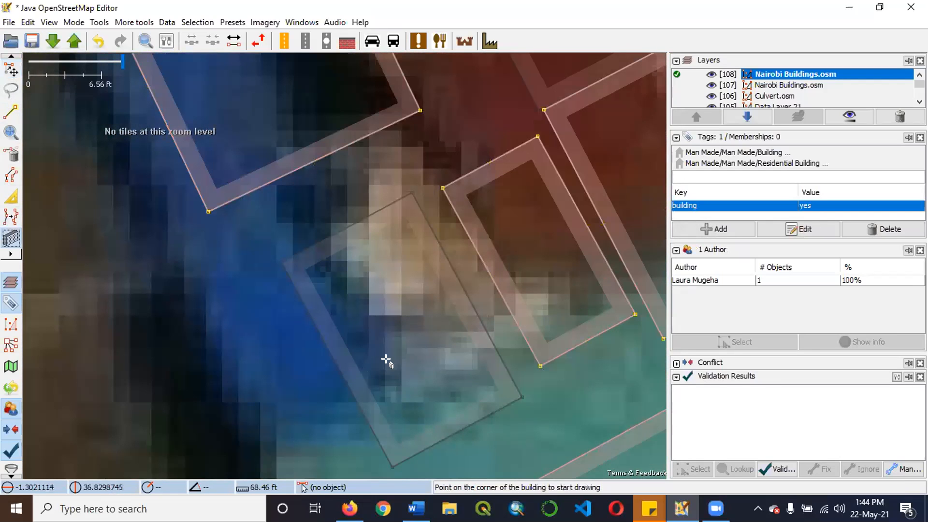
scroll(400, 316, down, 2)
scroll(399, 321, down, 2)
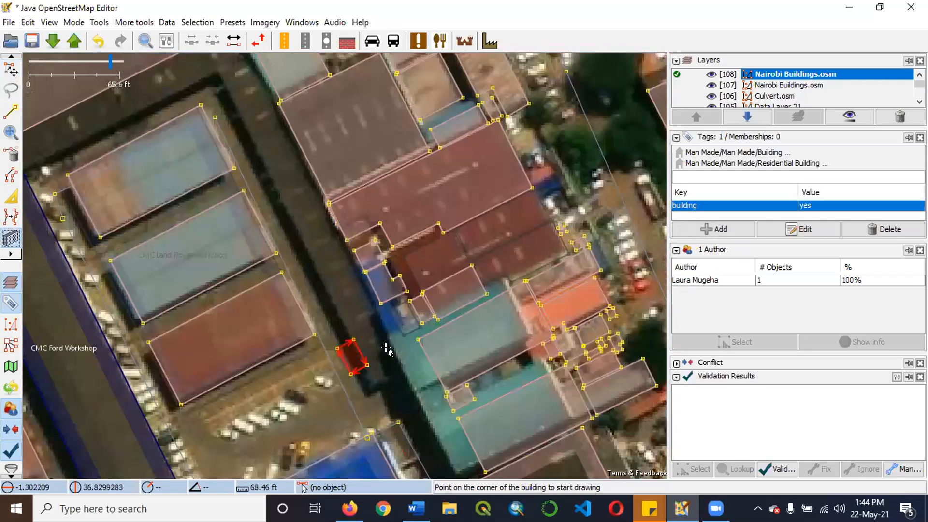
scroll(400, 317, up, 6)
click(392, 352)
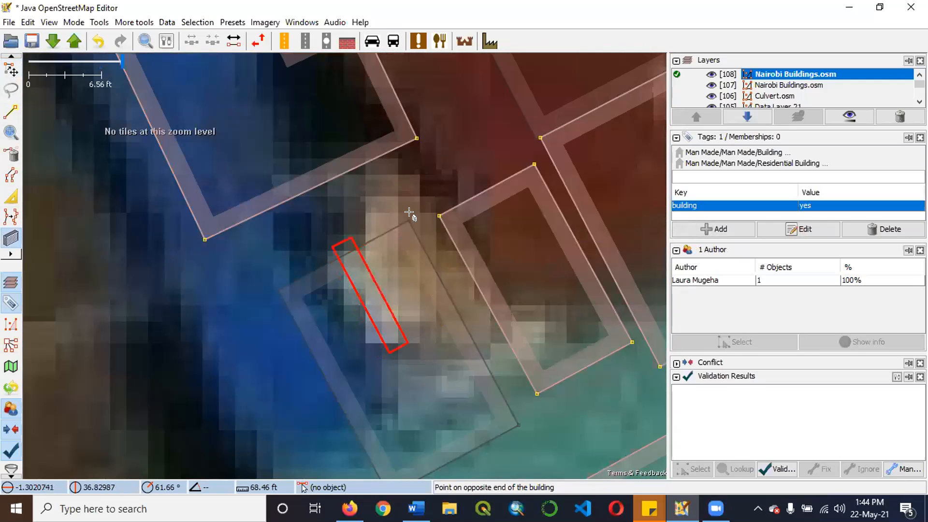
click(430, 221)
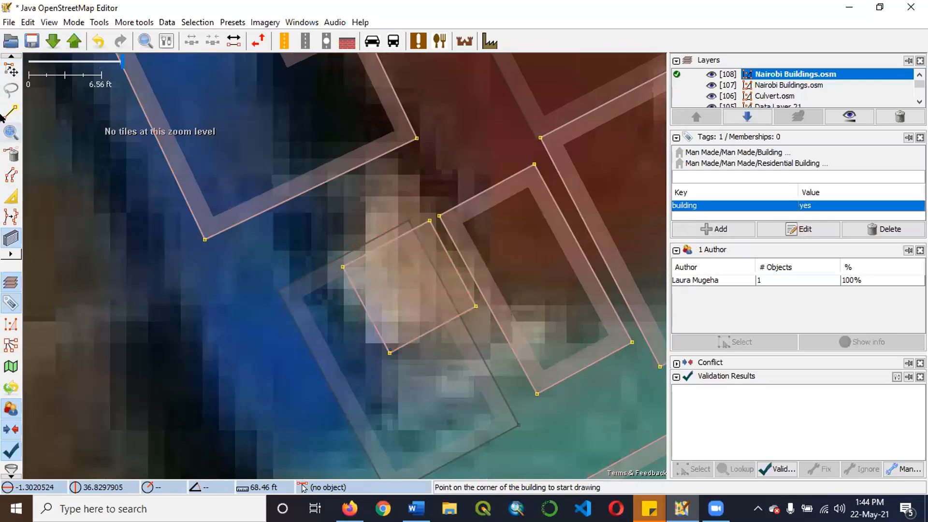
Extrude part of the new building's northern edge northwest to cover the rest of the pale roof, forming an L-shaped outline.
click(11, 196)
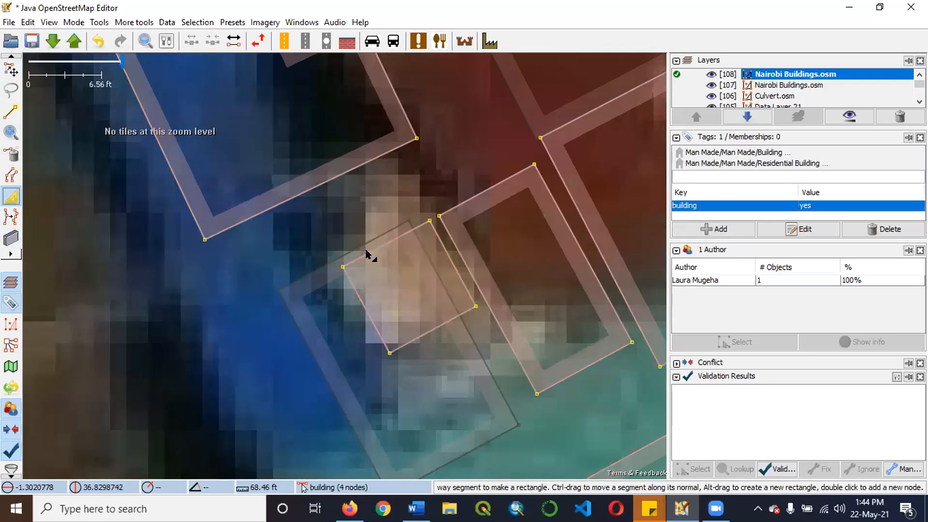
drag(402, 234, 377, 181)
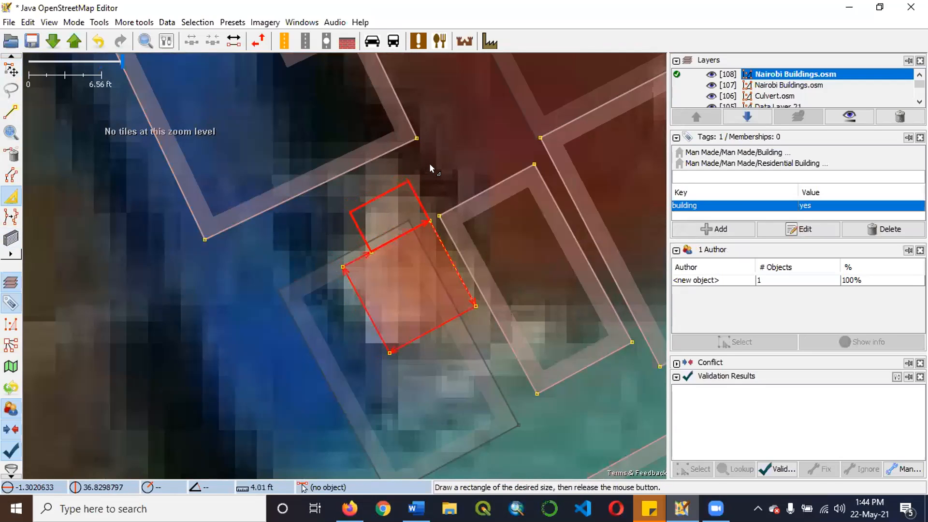
drag(429, 163, 419, 251)
scroll(416, 260, down, 3)
scroll(416, 260, up, 3)
scroll(418, 280, down, 2)
scroll(418, 276, down, 4)
scroll(346, 312, up, 2)
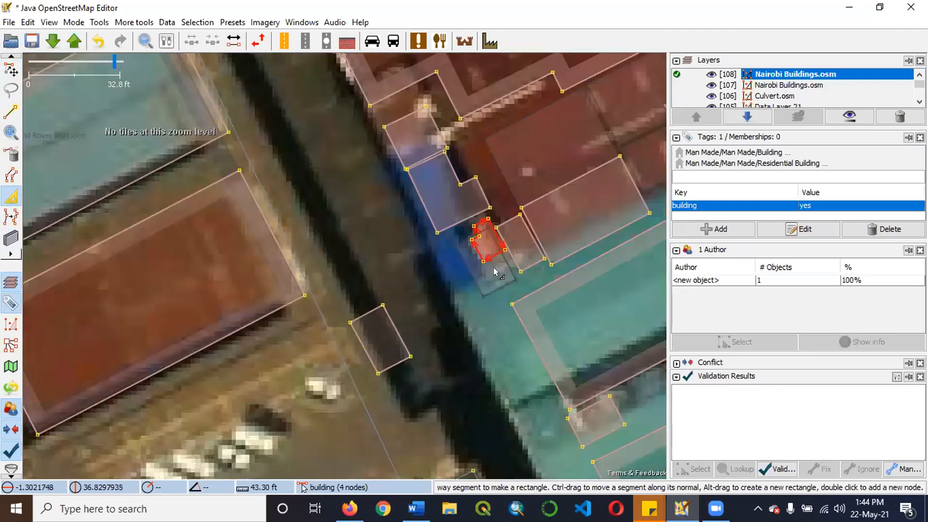
scroll(524, 245, up, 2)
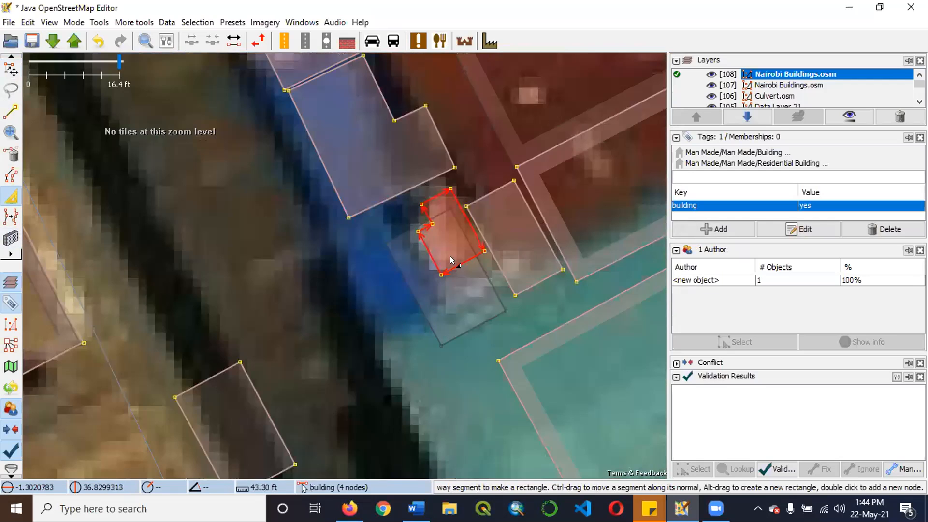
scroll(507, 232, up, 2)
scroll(430, 244, down, 4)
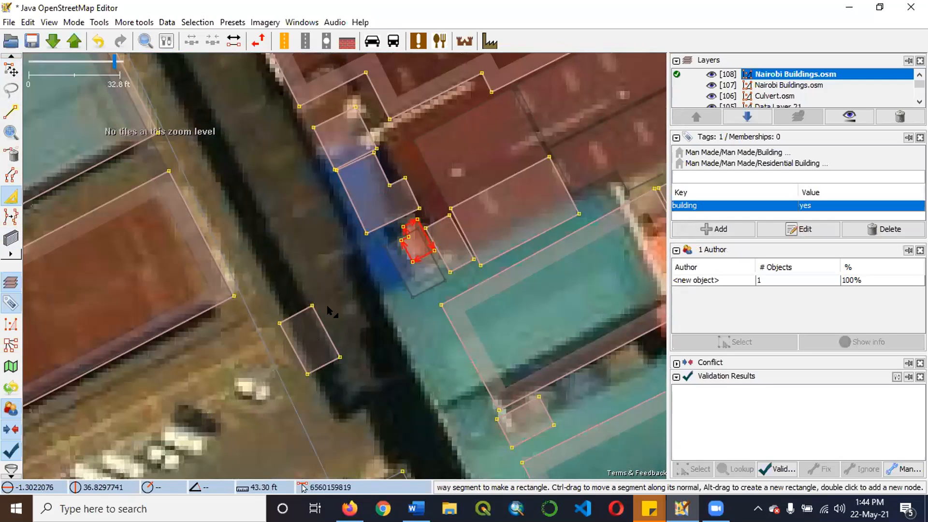
scroll(515, 212, up, 2)
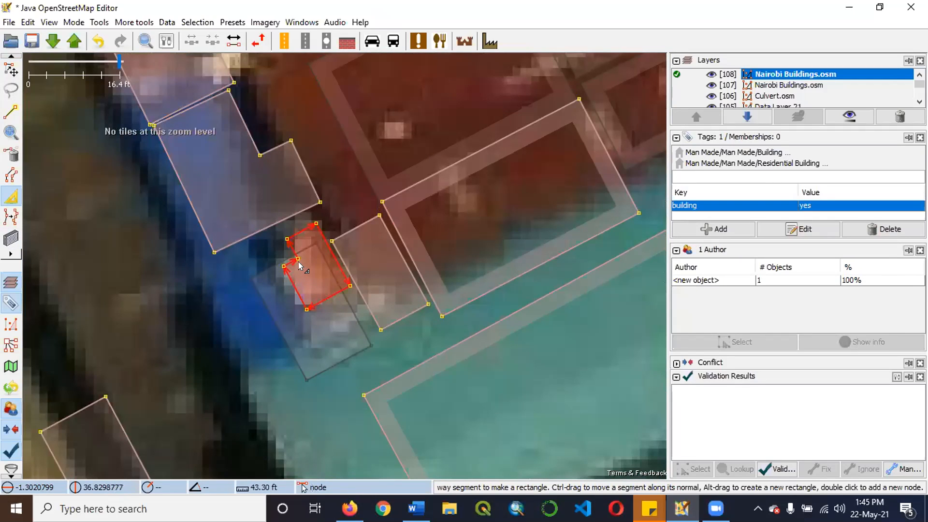
Select the L-shaped building together with the small building moved onto the open ground, and replace the old building's geometry with the new outline.
key(s)
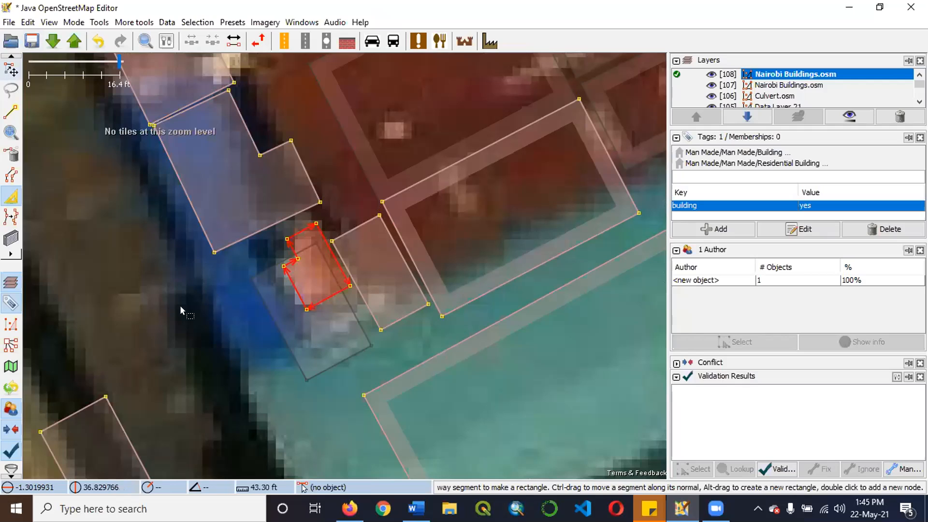
click(180, 306)
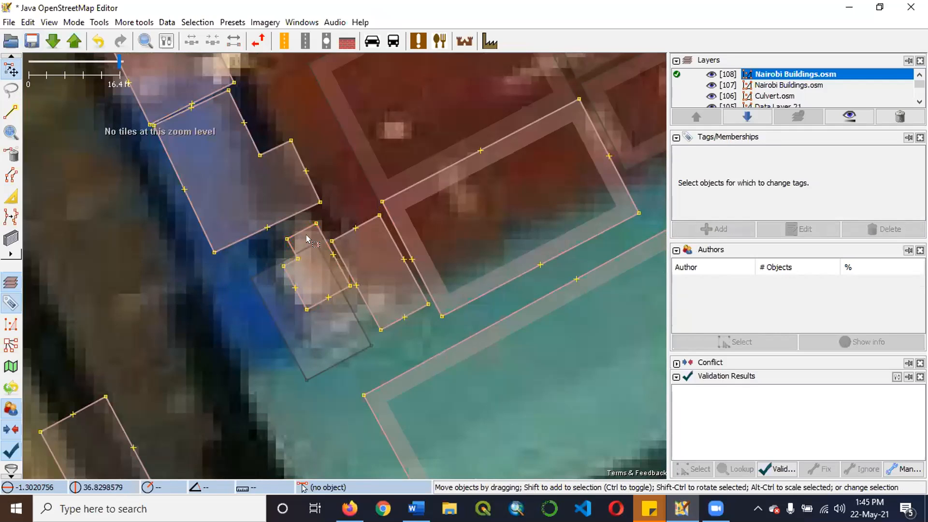
click(317, 301)
scroll(317, 301, up, 4)
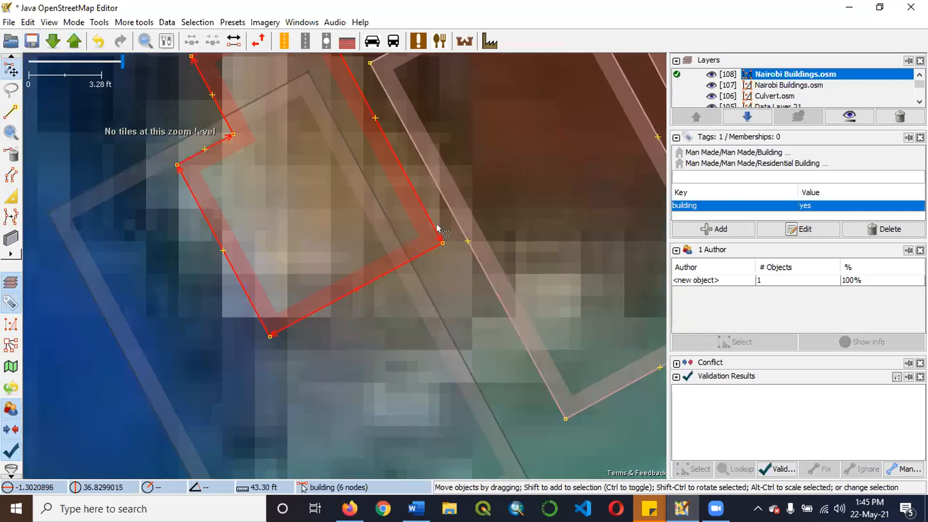
scroll(418, 225, down, 5)
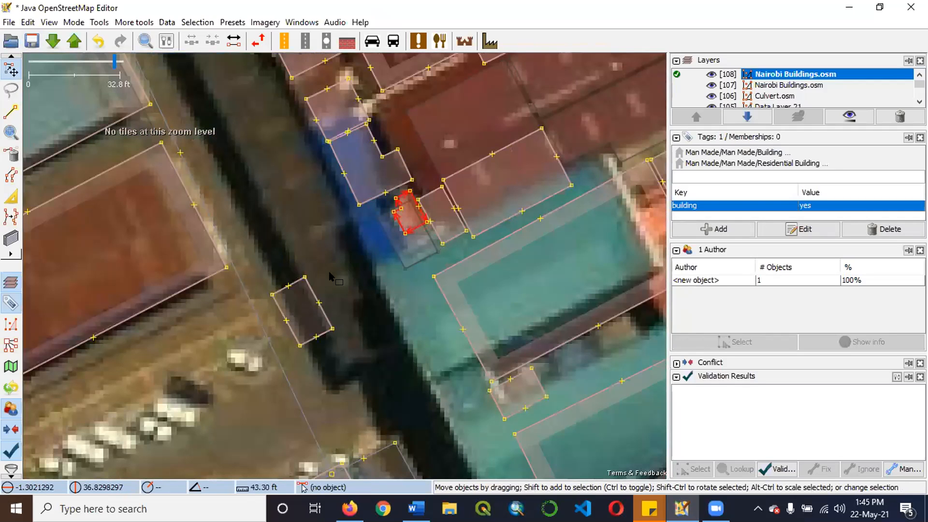
shift+click(298, 284)
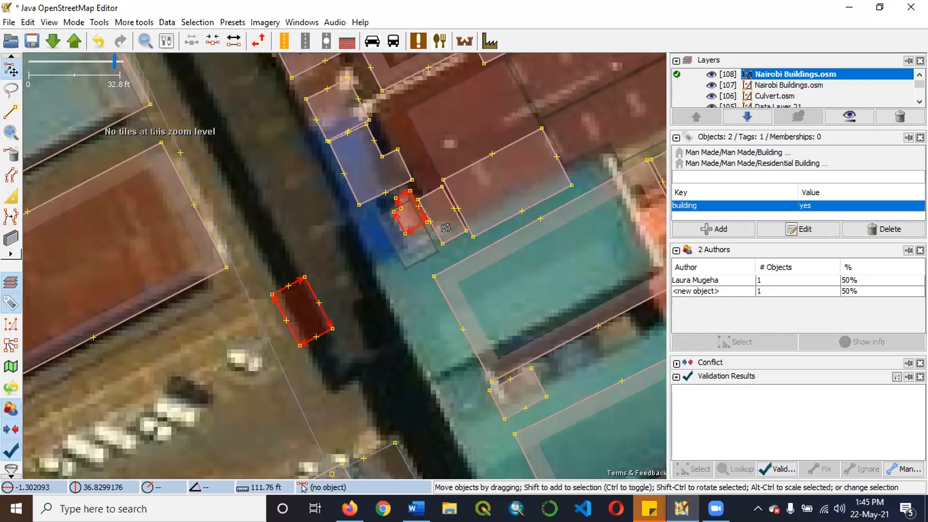
click(425, 219)
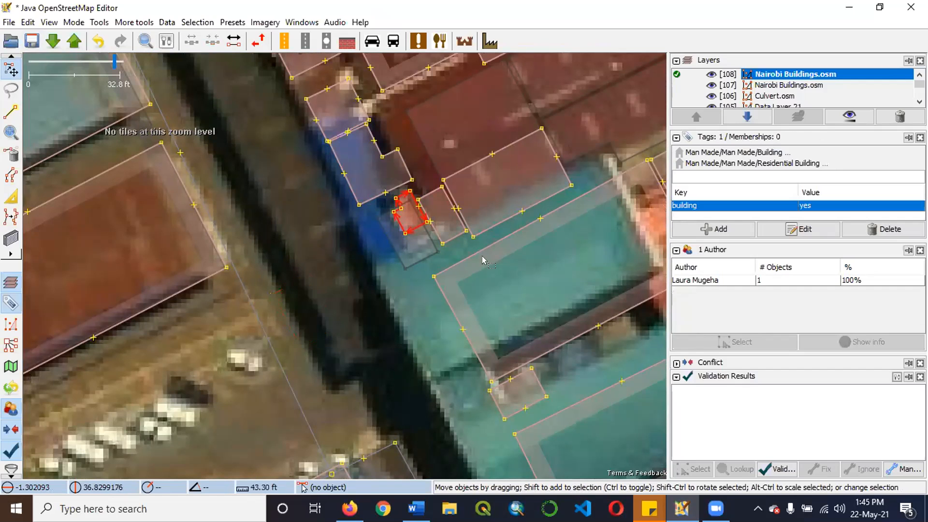
Inspect the L-shaped building's notch, corners and fit against the imagery and the narrow building next to it.
scroll(478, 223, up, 4)
scroll(144, 250, down, 3)
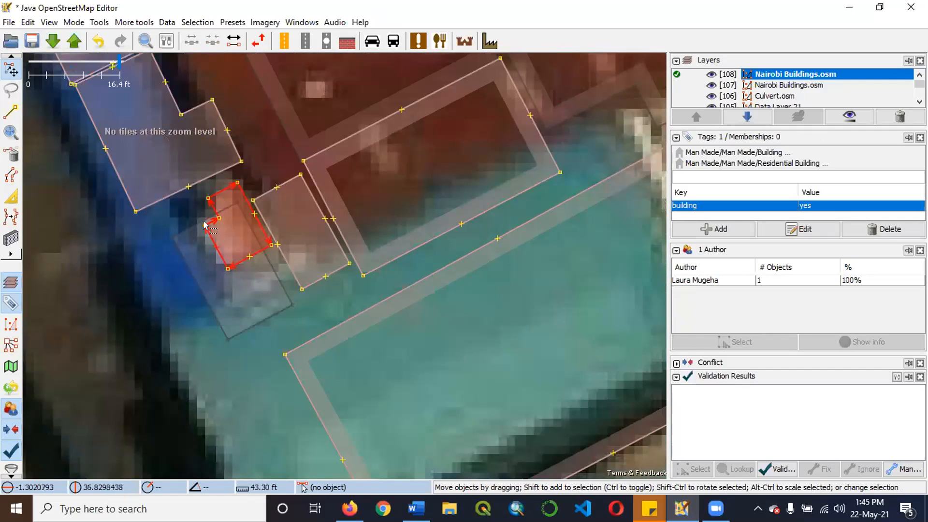
scroll(153, 220, up, 2)
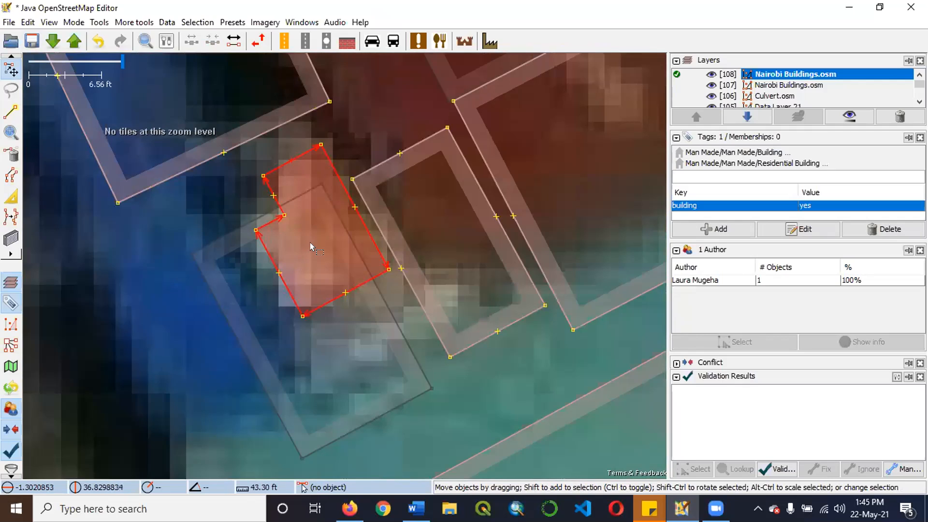
scroll(309, 242, down, 2)
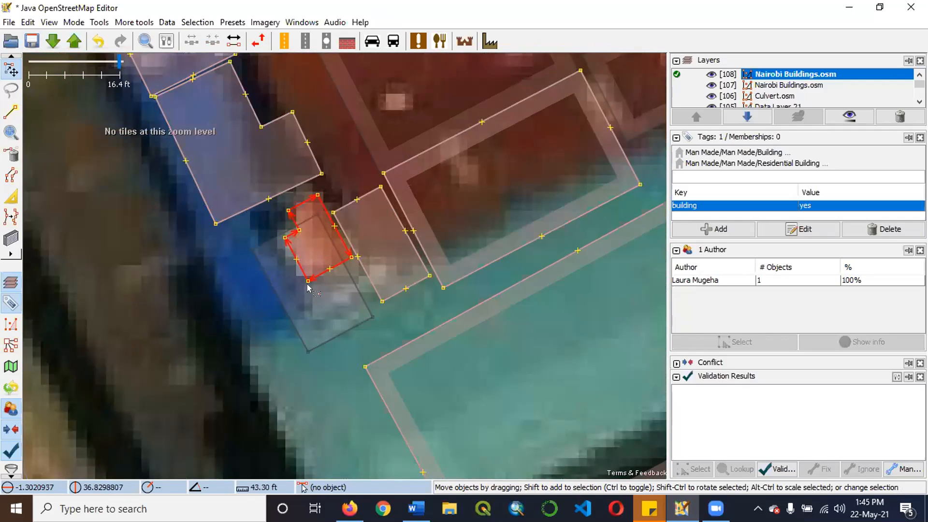
click(371, 254)
scroll(314, 233, up, 2)
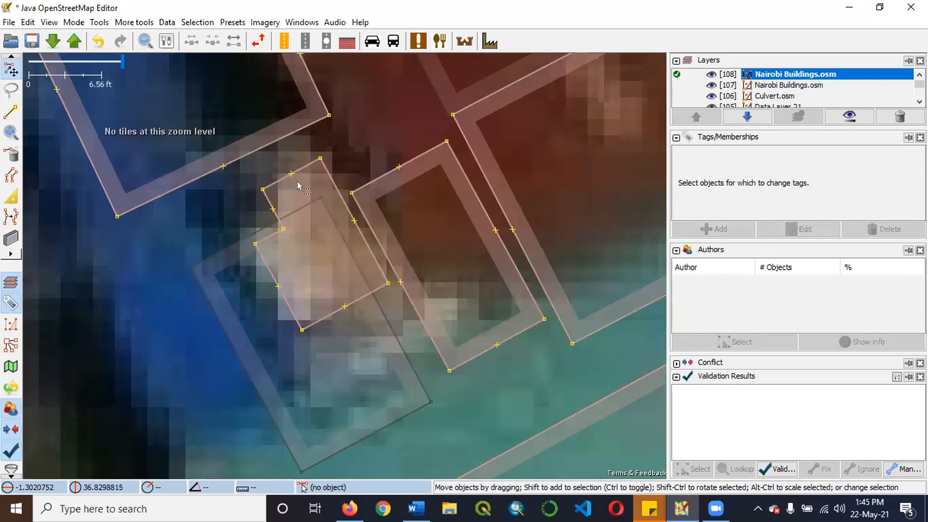
scroll(299, 186, up, 2)
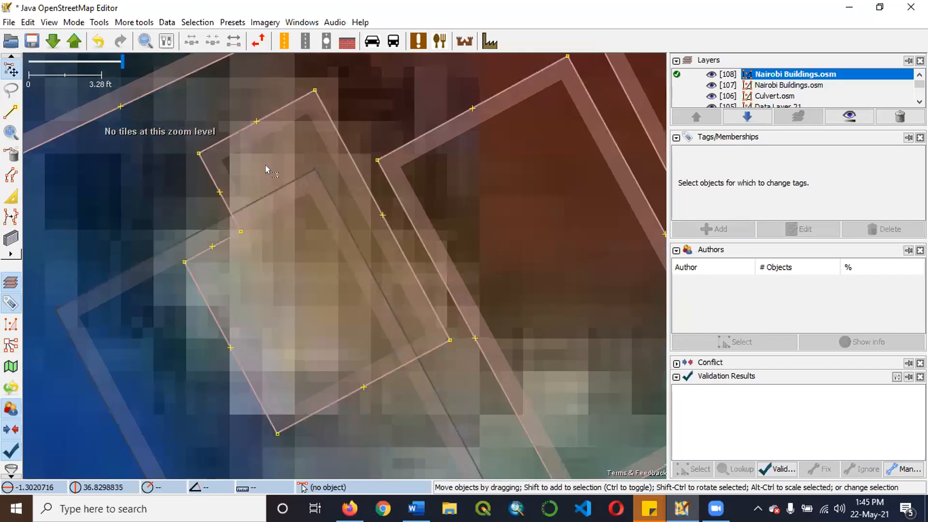
scroll(265, 166, down, 2)
scroll(263, 170, up, 2)
click(267, 224)
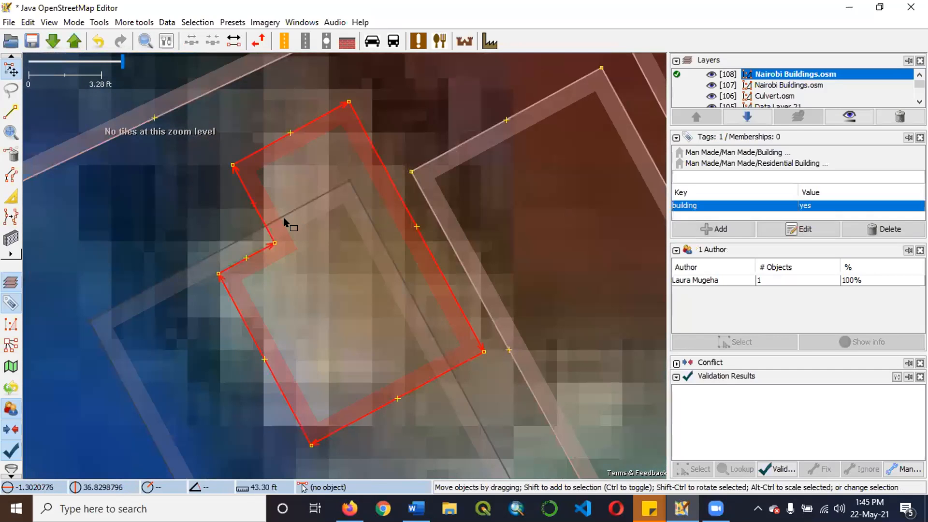
click(266, 209)
scroll(245, 187, down, 2)
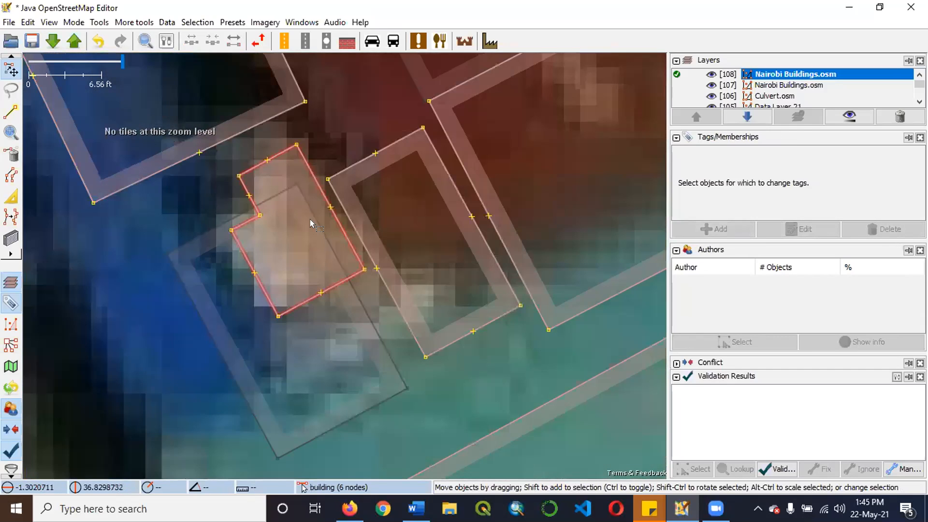
scroll(307, 183, up, 2)
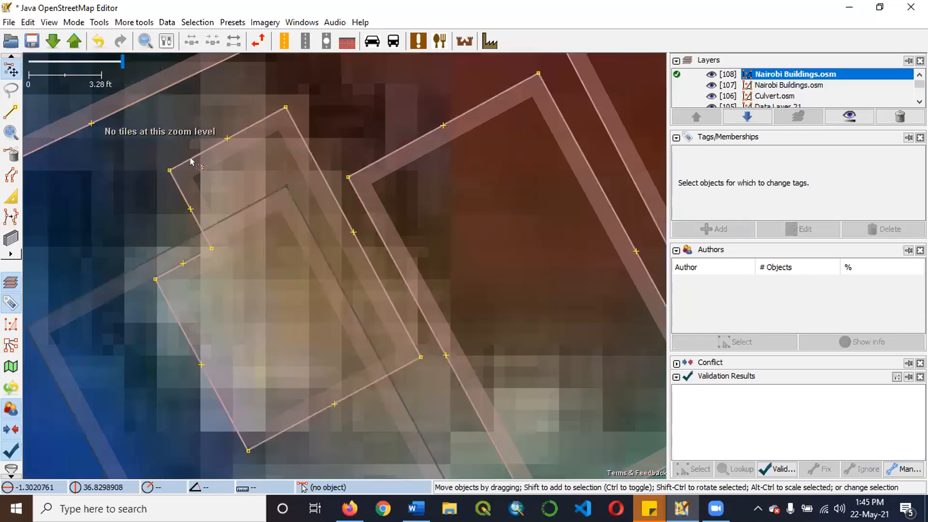
click(186, 262)
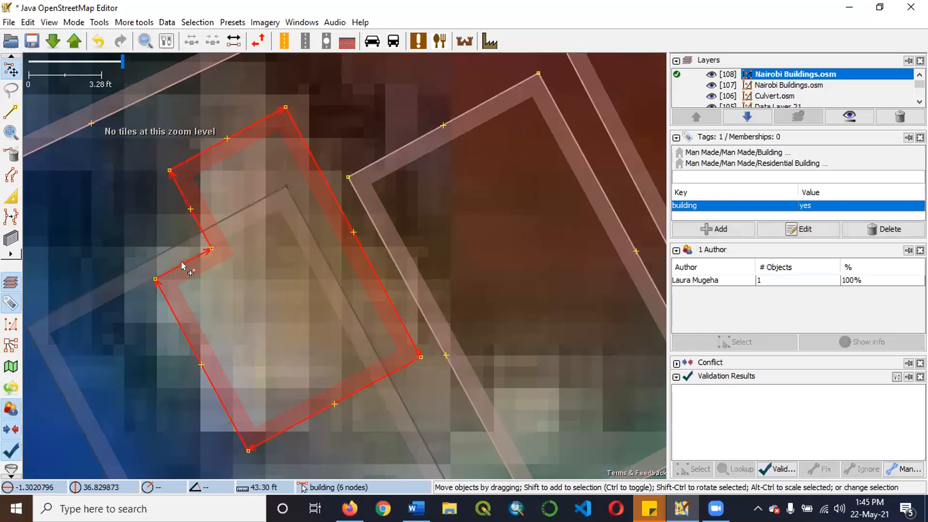
Review the building outlines around the dark red roof and across the block between Lusaka Road and Dunga Close.
scroll(263, 207, down, 2)
scroll(349, 293, down, 5)
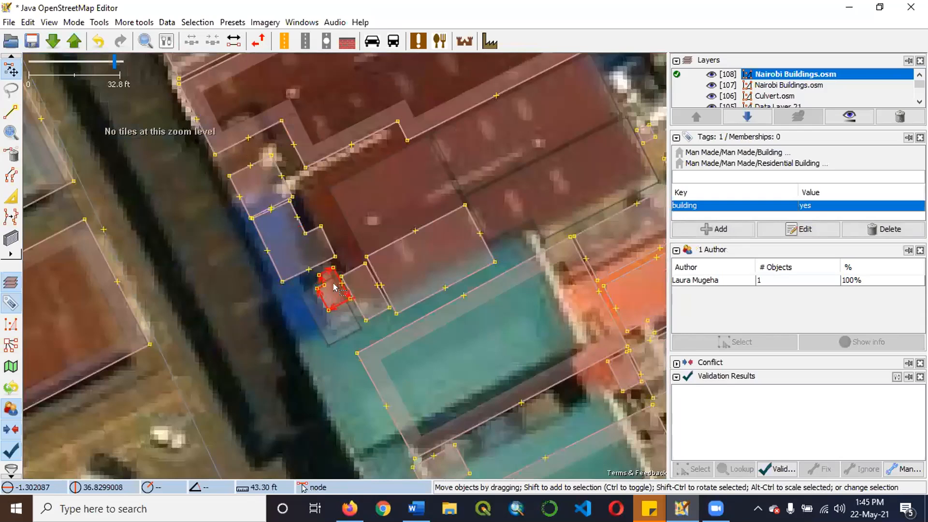
scroll(237, 333, up, 2)
scroll(236, 332, down, 3)
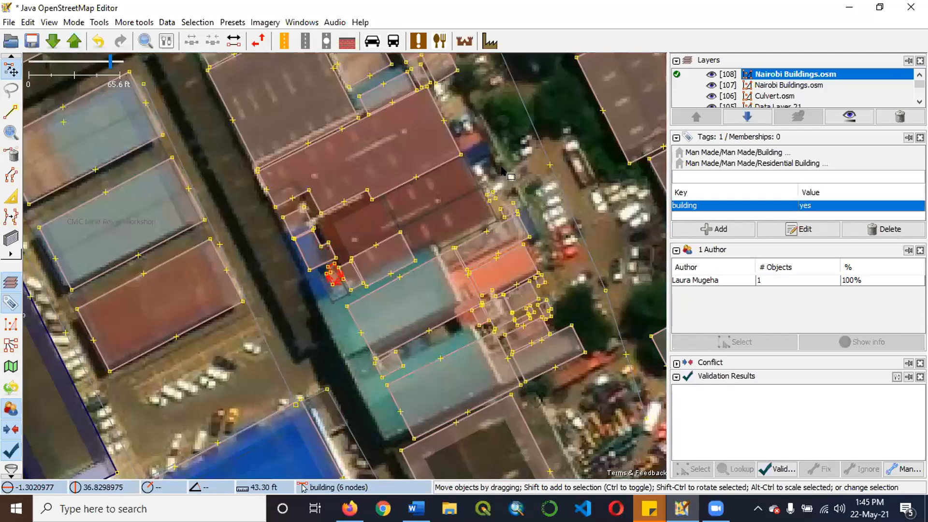
scroll(341, 282, up, 4)
click(421, 185)
scroll(398, 177, down, 4)
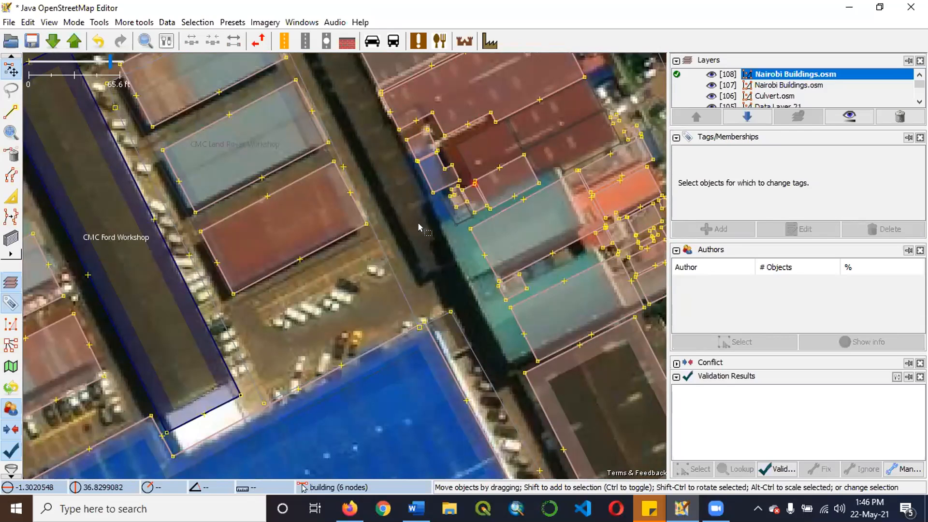
scroll(419, 228, down, 2)
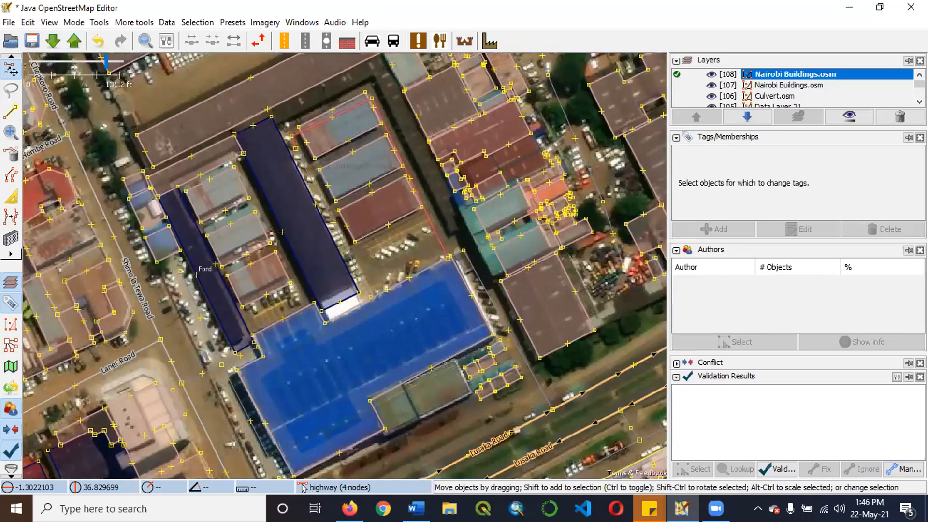
scroll(427, 226, down, 2)
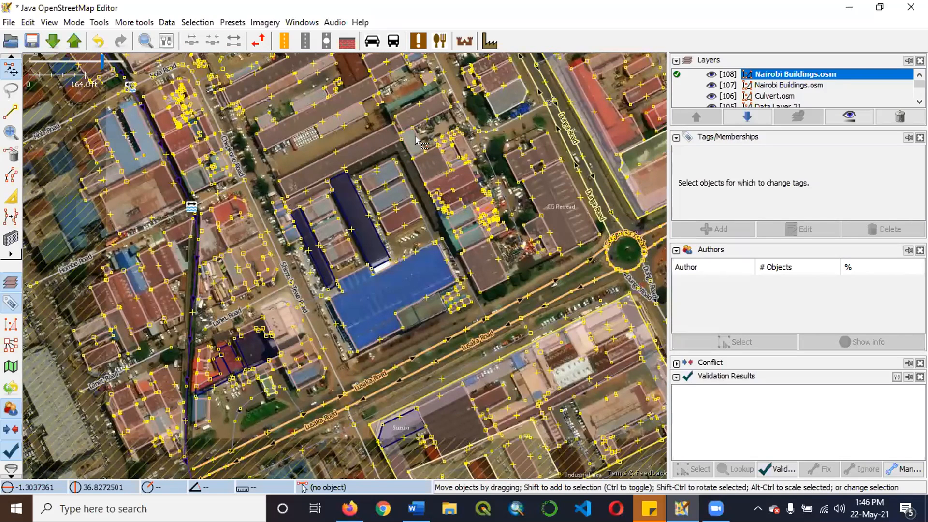
scroll(442, 128, up, 3)
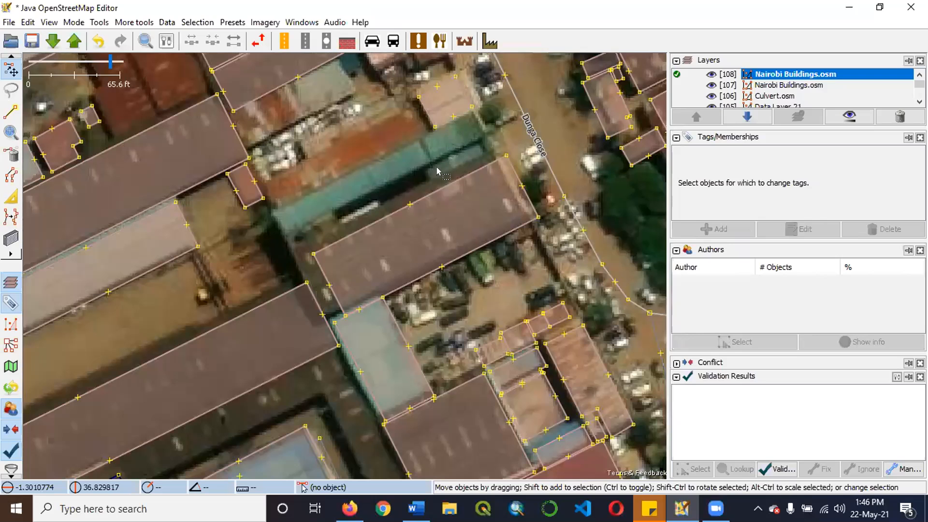
scroll(426, 161, down, 2)
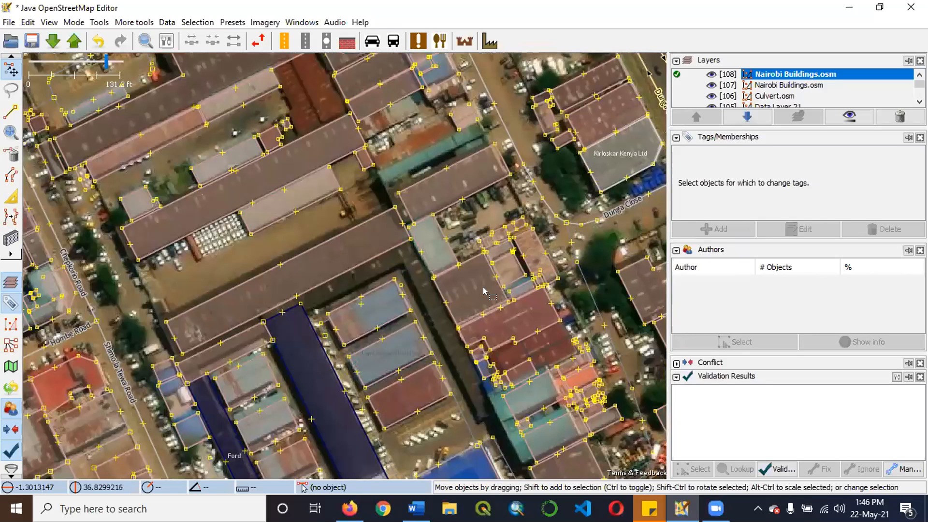
Draw a rectangular building about 24 ft wide over the northern strip of the uncovered dark red roof.
drag(461, 227, 489, 223)
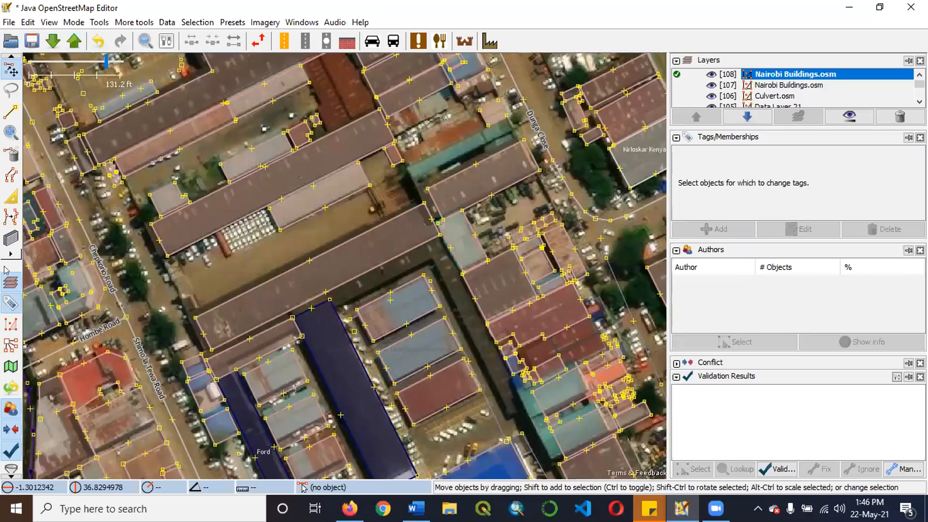
scroll(507, 159, down, 2)
scroll(524, 261, up, 5)
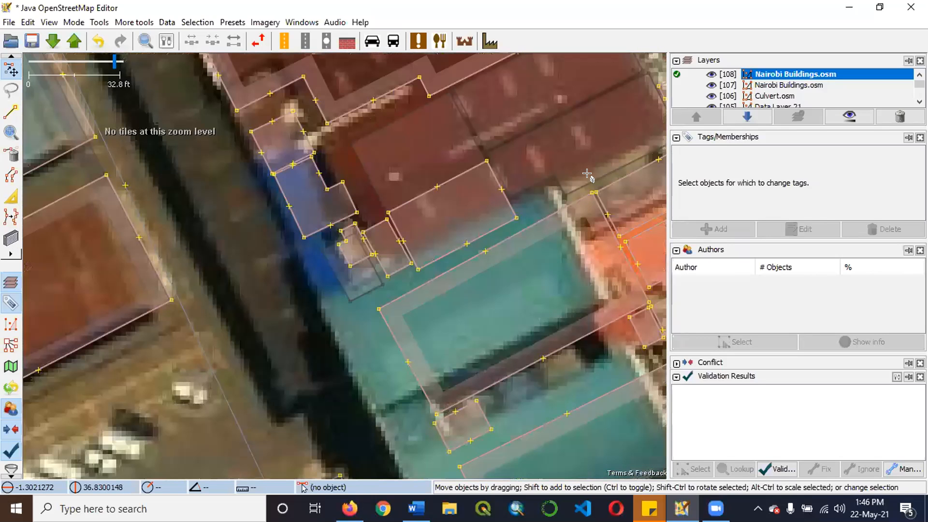
key(b)
scroll(192, 173, down, 2)
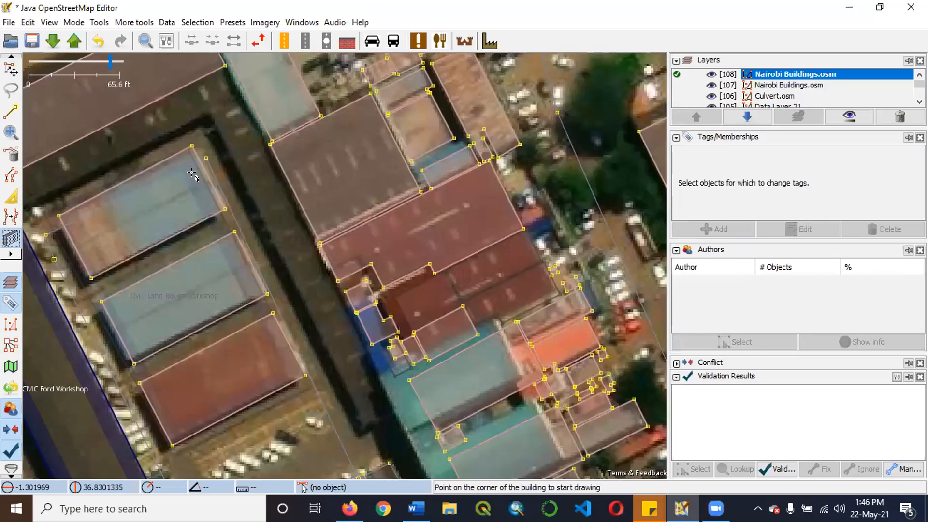
scroll(520, 293, up, 2)
mouse_move(594, 155)
mouse_down()
mouse_move(321, 310)
mouse_move(283, 317)
mouse_up()
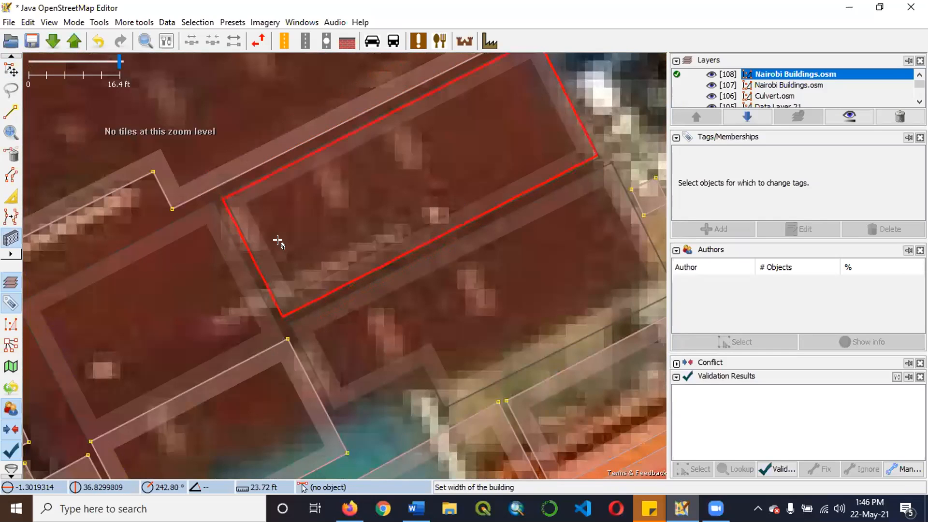
click(224, 200)
scroll(154, 259, down, 1)
key(s)
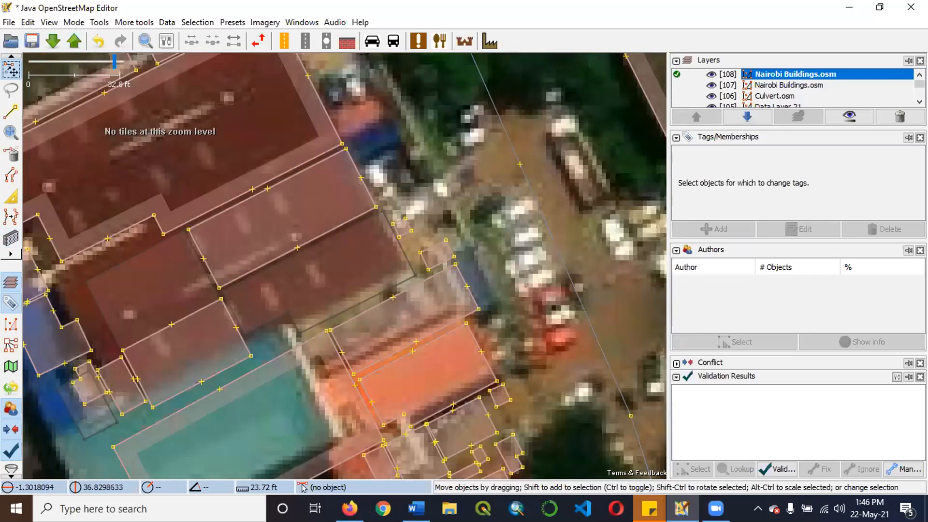
Try to draw a building over the adjoining southern roof strip, and undo it together with the northern strip's building.
key(b)
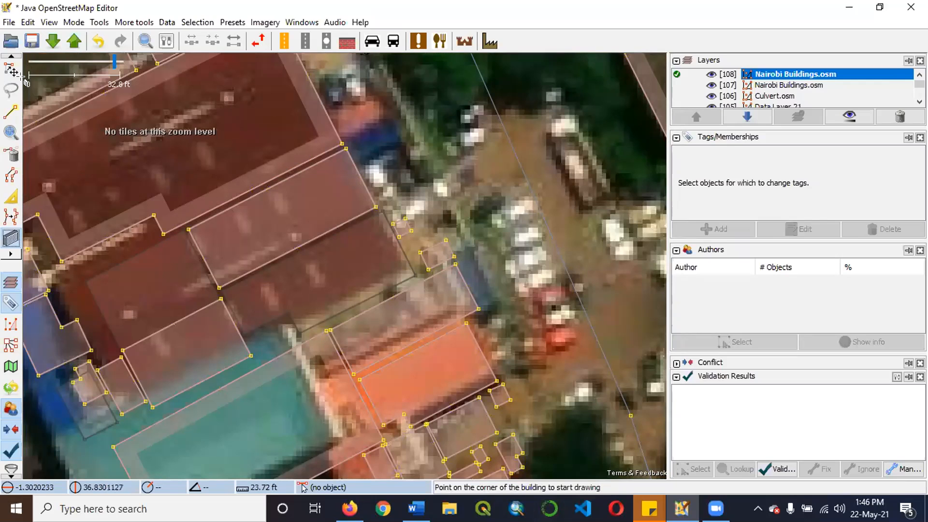
click(219, 288)
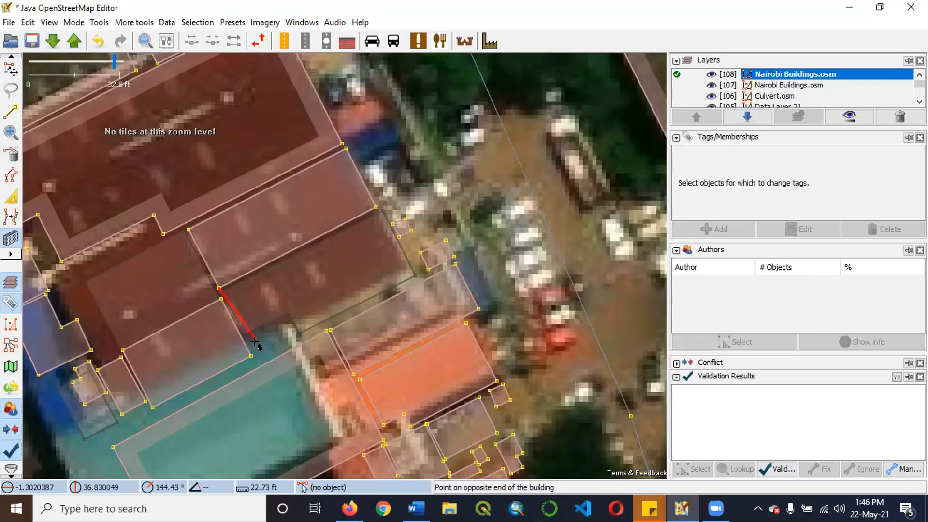
click(310, 330)
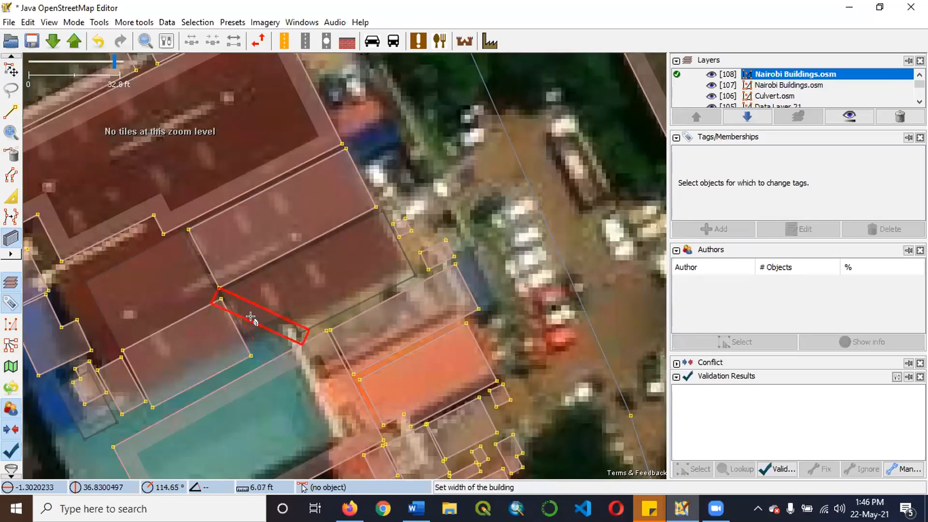
key(ctrl+z)
right_click(256, 320)
click(354, 356)
key(ctrl+z)
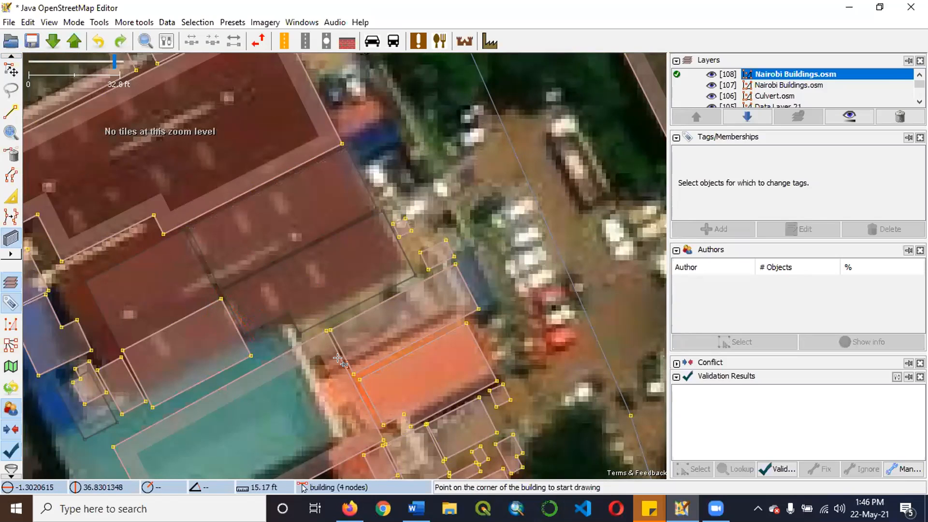
Try a building about 26 ft wide over the northern strip of the dark red roof, and undo it.
click(10, 70)
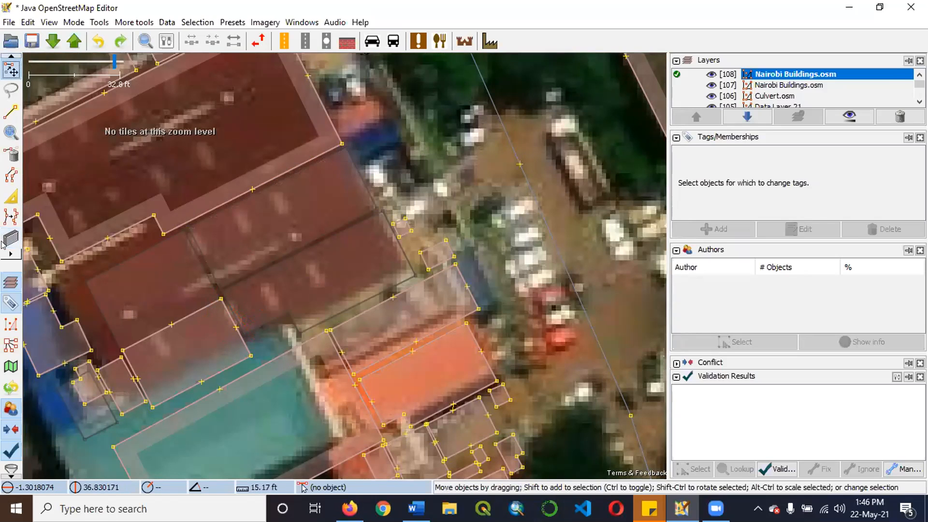
key(b)
click(380, 203)
click(219, 285)
click(193, 220)
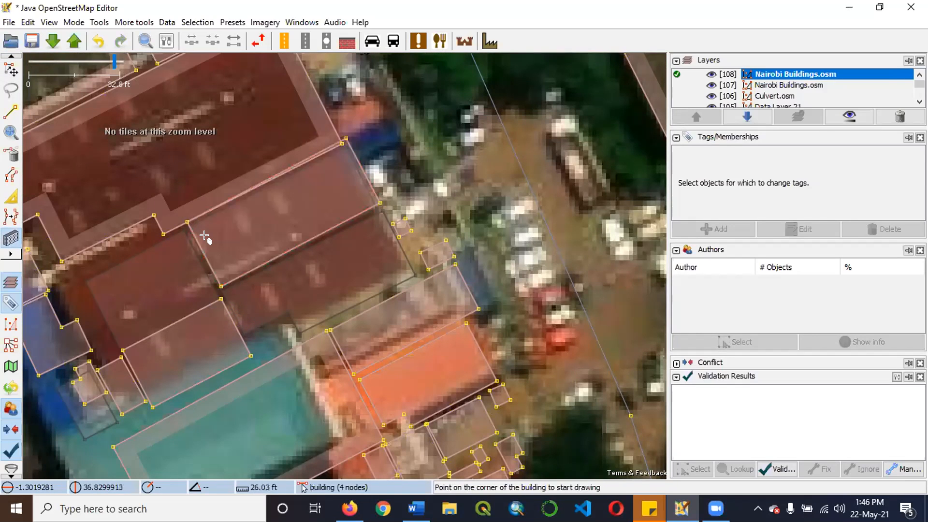
key(ctrl+z)
Draw a building about 64 ft by 23 ft over the northern strip of the dark red roof.
click(375, 208)
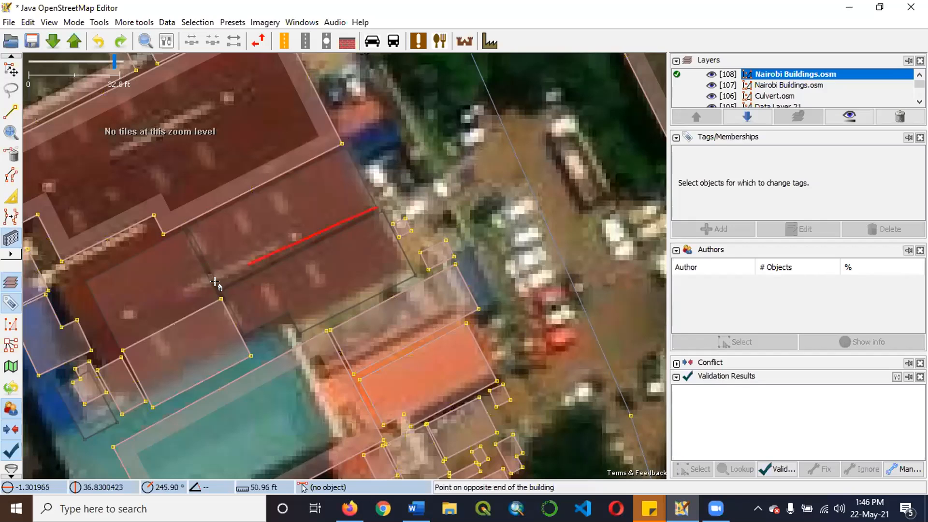
click(197, 223)
click(196, 223)
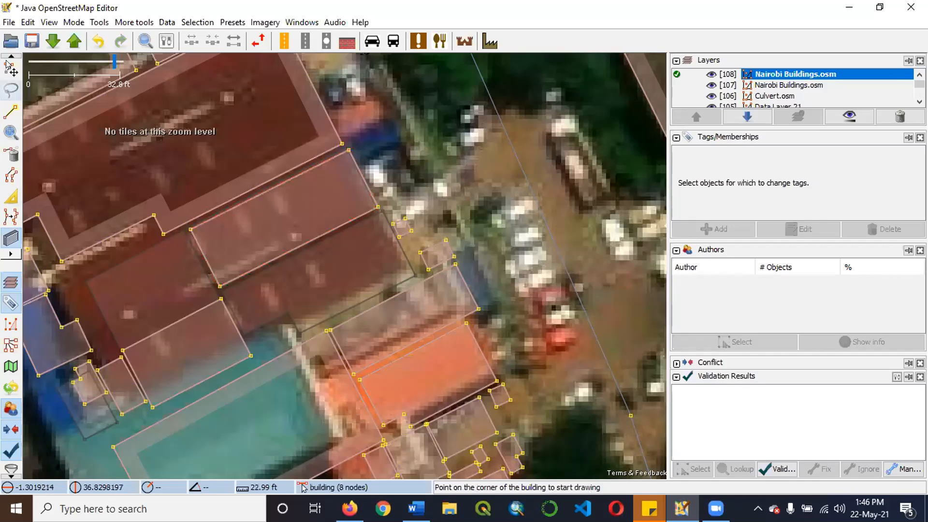
Draw the southern strip's building about 63 ft long, starting along its eastern edge from the northern building's corner.
key(s)
key(b)
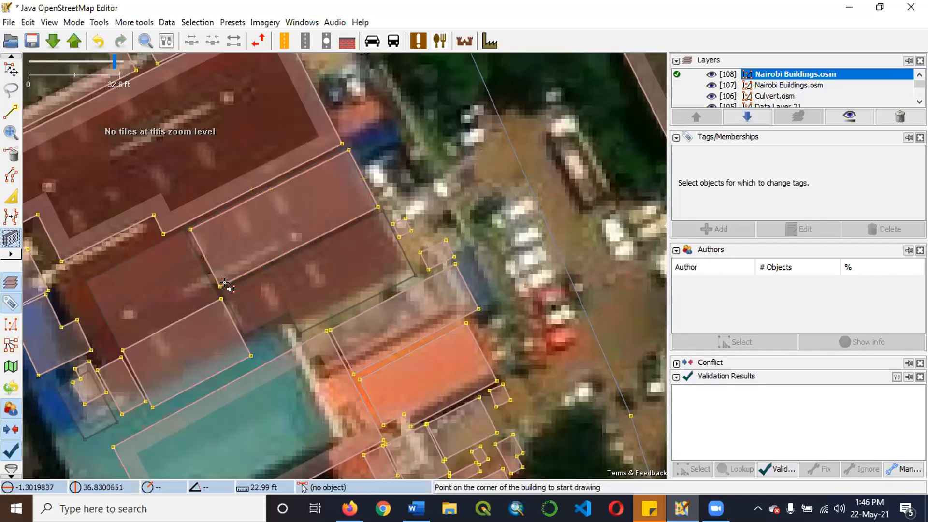
click(378, 208)
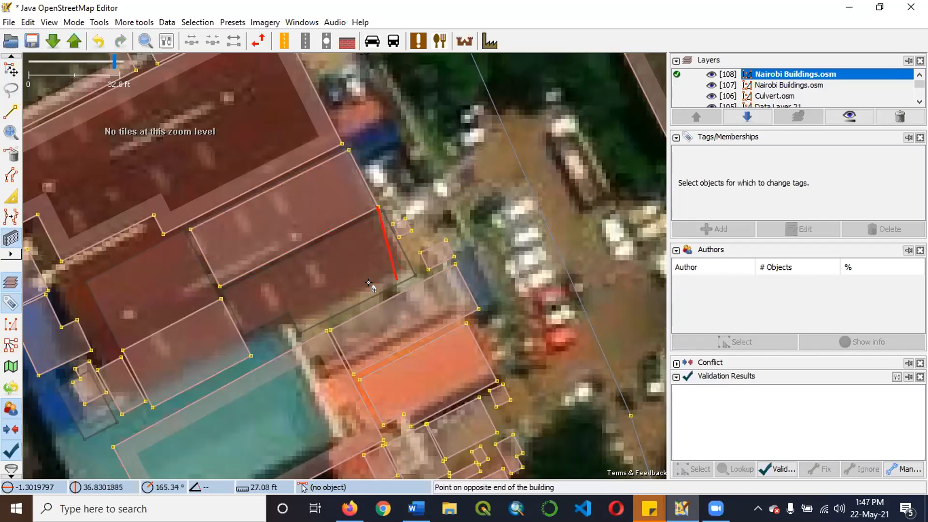
click(409, 271)
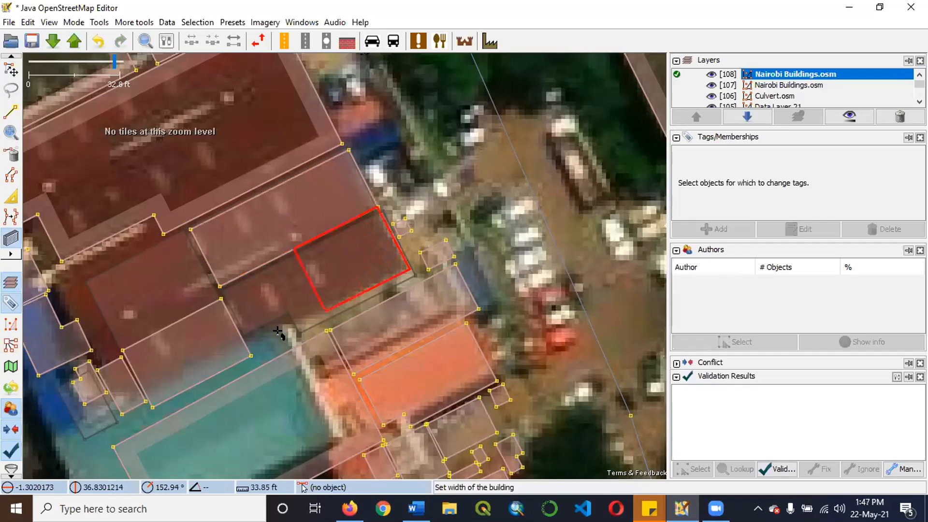
click(252, 346)
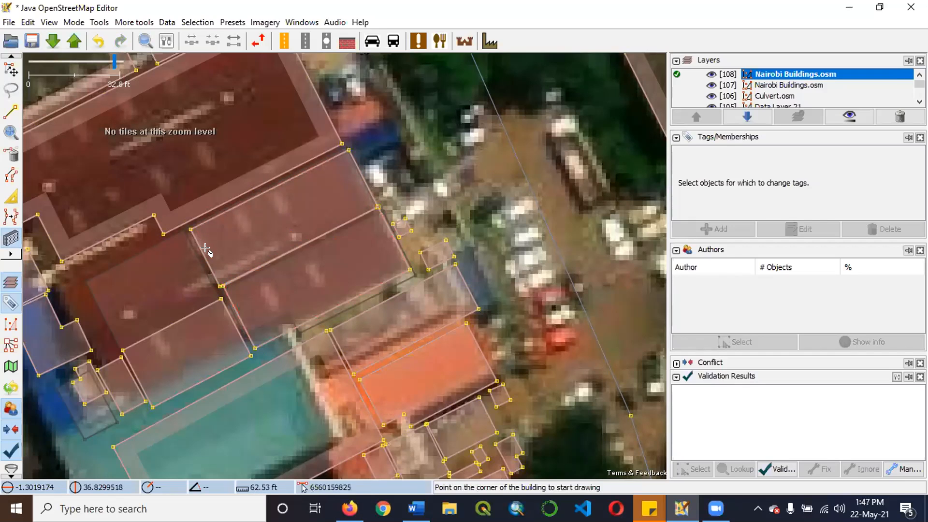
Delete the building just drawn over the southern strip of the dark red roof.
scroll(236, 254, up, 2)
scroll(236, 255, down, 2)
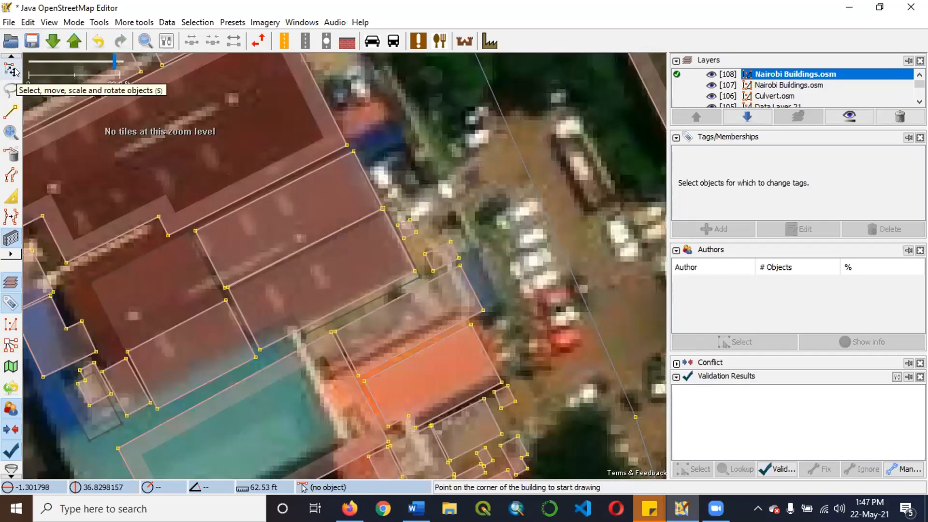
click(14, 84)
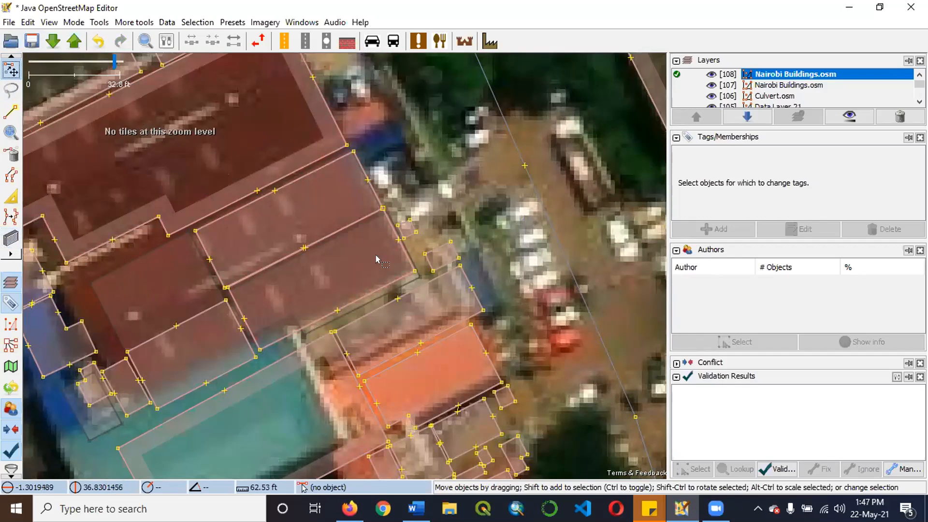
click(389, 287)
key(Delete)
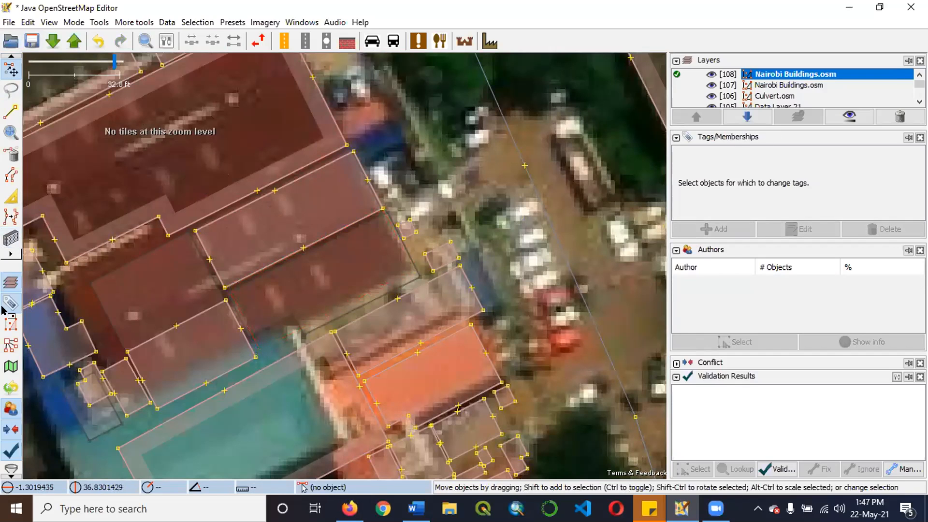
Draw a building about 25 ft wide over the southern roof strip, using the northern building's full southern edge as its baseline.
key(b)
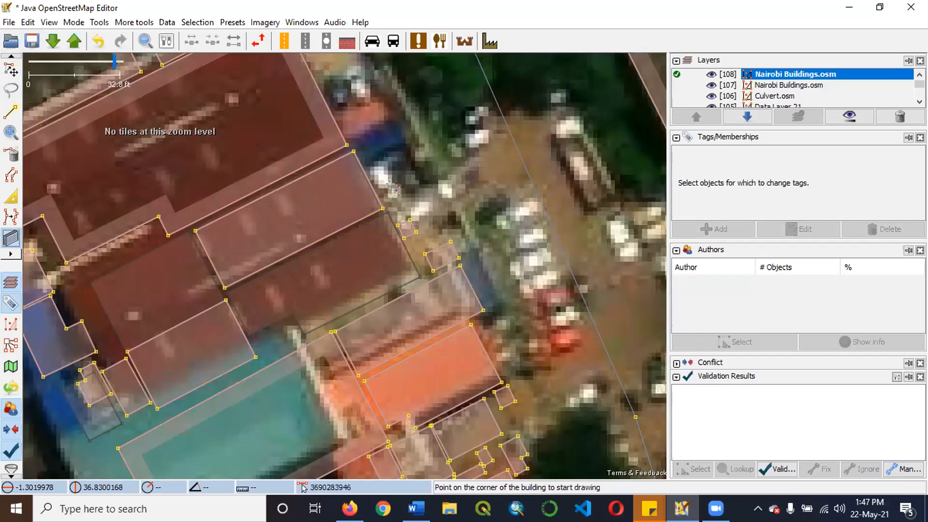
scroll(389, 184, up, 1)
scroll(429, 178, down, 1)
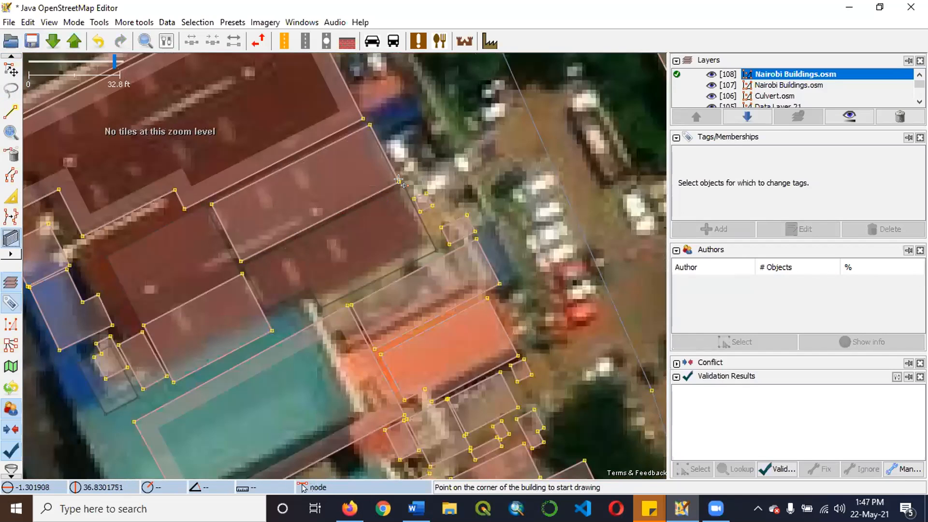
click(395, 179)
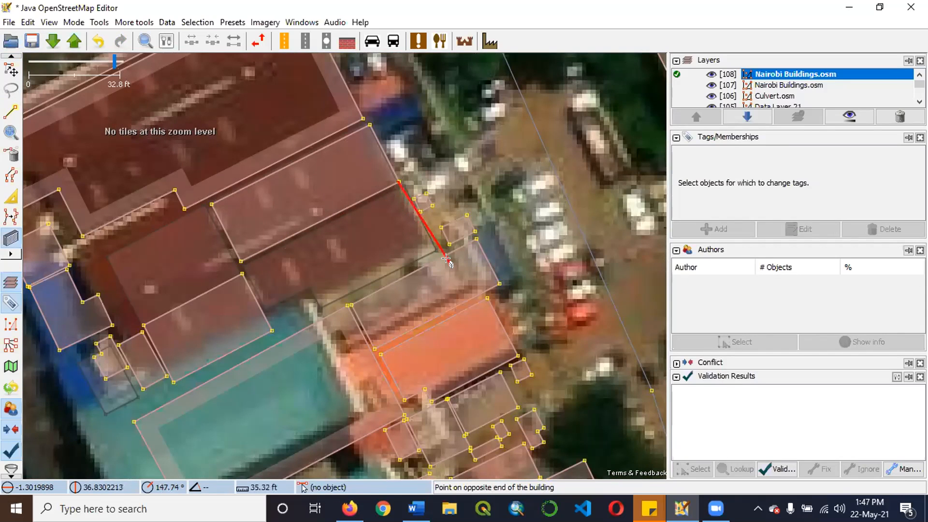
click(242, 261)
click(310, 301)
Inspect the shared edge and corners of the two adjoining buildings and their fit against the dark red roof.
scroll(314, 228, up, 3)
scroll(332, 240, down, 3)
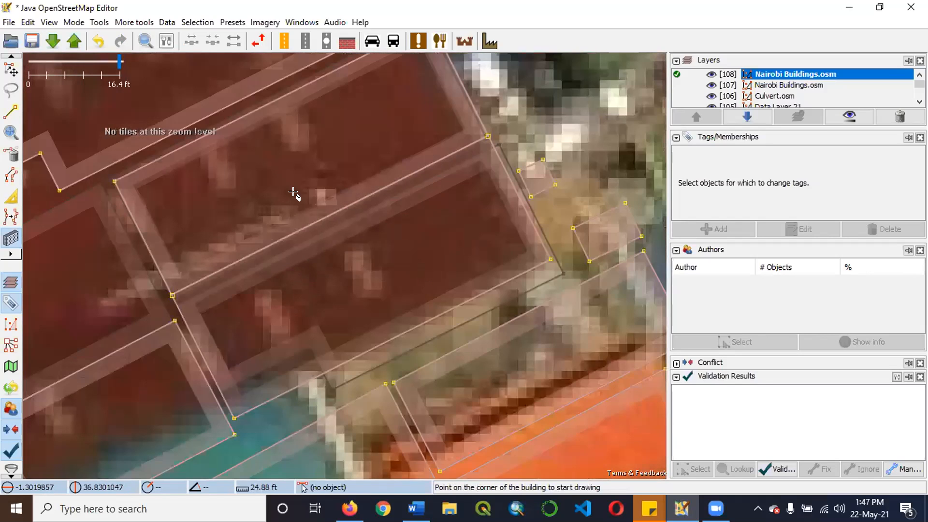
scroll(337, 205, up, 1)
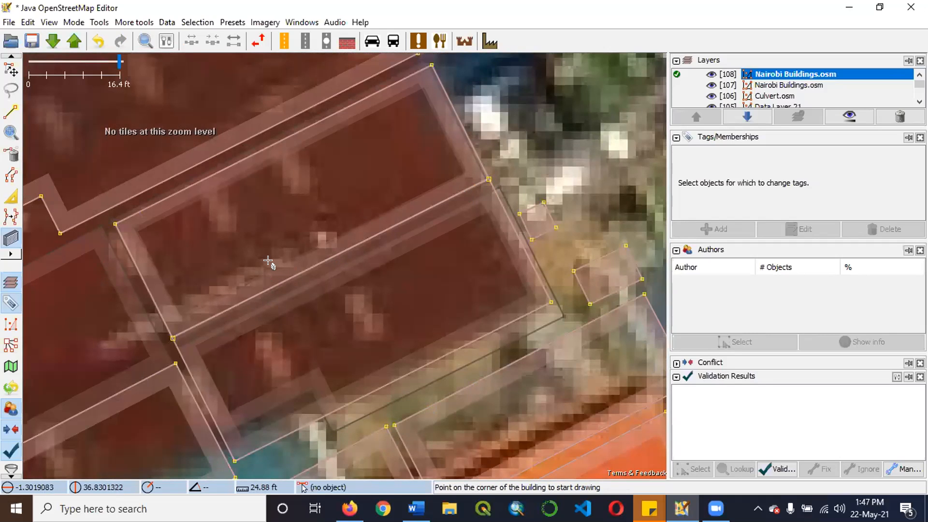
scroll(376, 185, up, 1)
scroll(435, 240, down, 1)
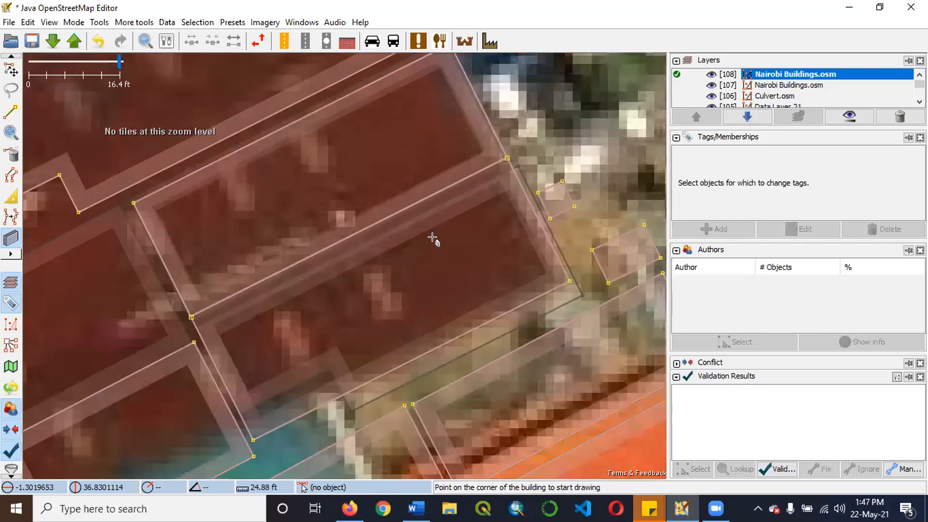
scroll(435, 271, down, 1)
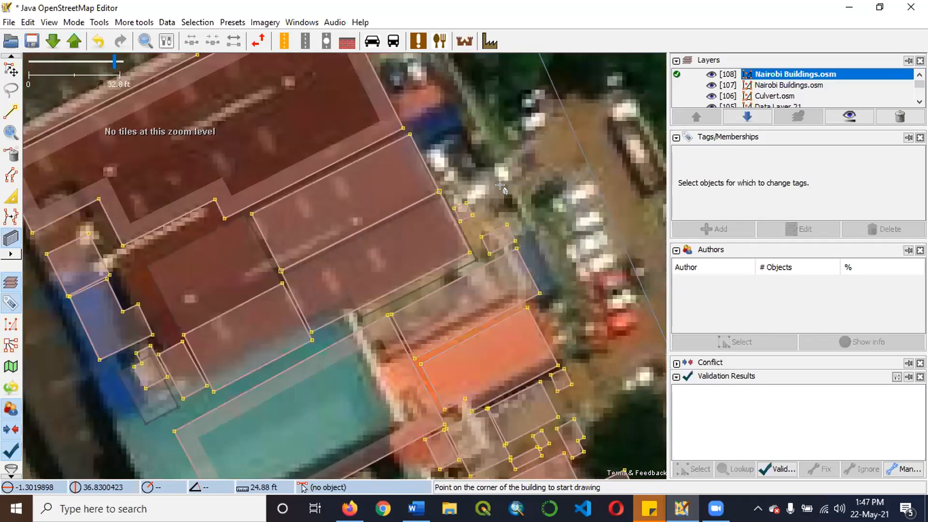
scroll(486, 423, up, 1)
scroll(471, 314, down, 2)
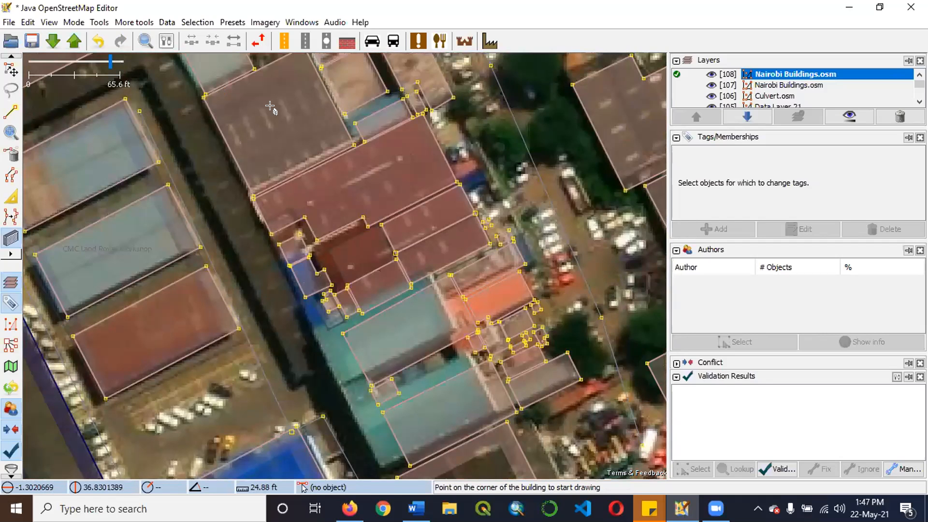
Delete the two existing building outlines on the dark roof strips west of the blue roof beside Dunga Close.
scroll(416, 189, down, 1)
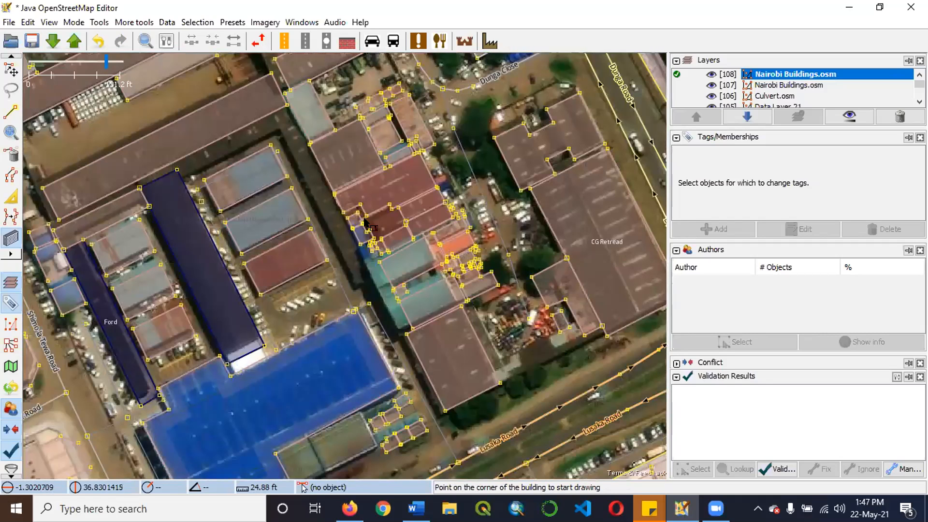
scroll(376, 227, up, 2)
key(s)
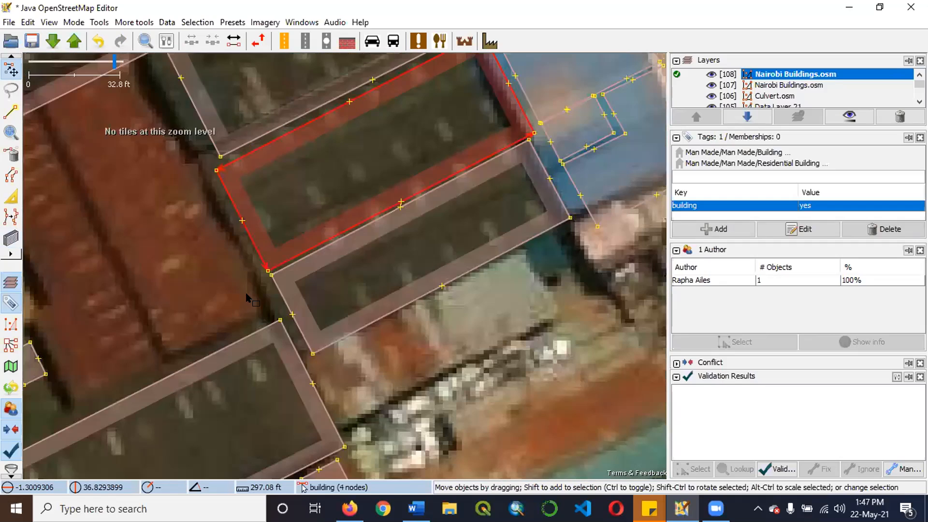
key(minus)
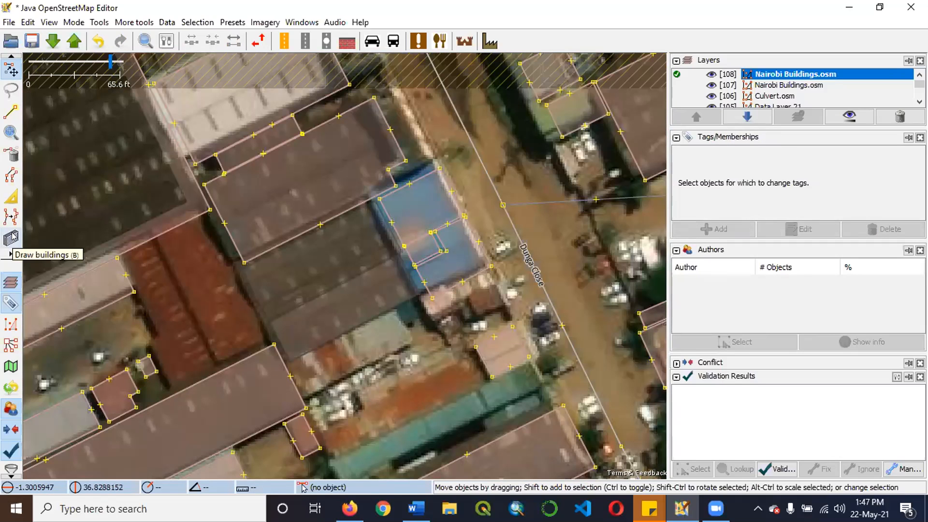
Draw a building about 100 ft by 35 ft over the northern of the two cleared roof strips beside the blue roof.
click(18, 237)
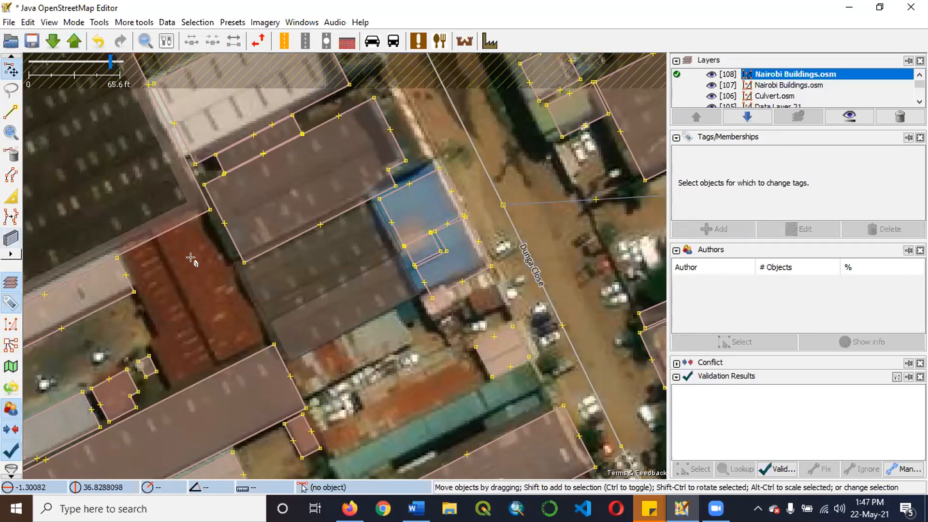
scroll(376, 265, up, 1)
click(399, 236)
click(148, 355)
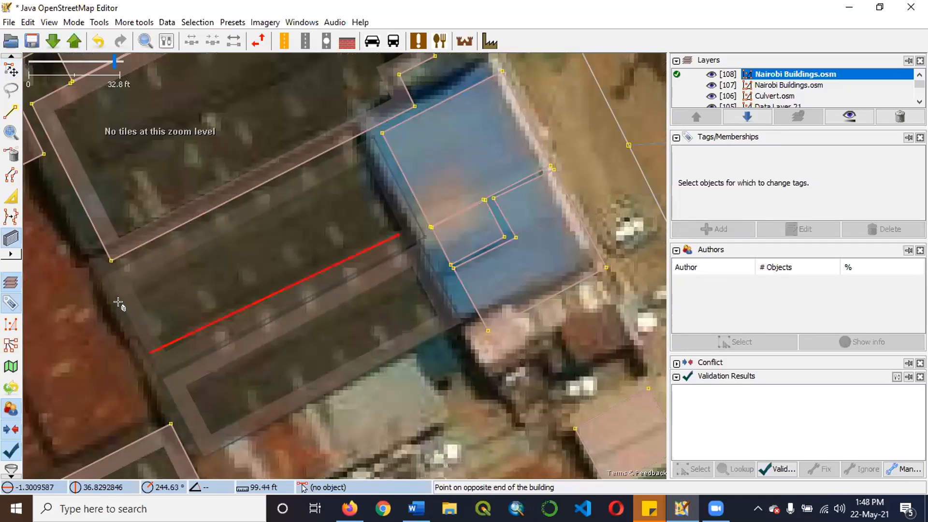
click(365, 282)
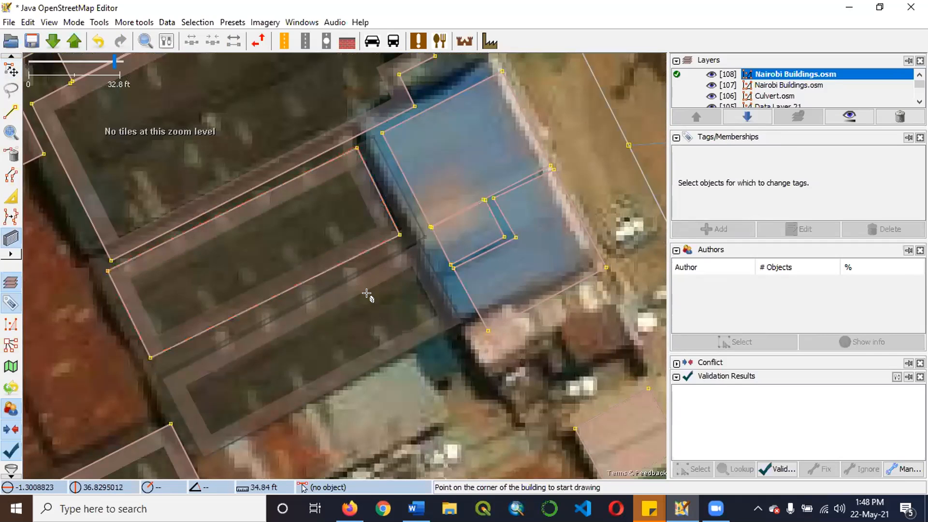
scroll(369, 276, down, 1)
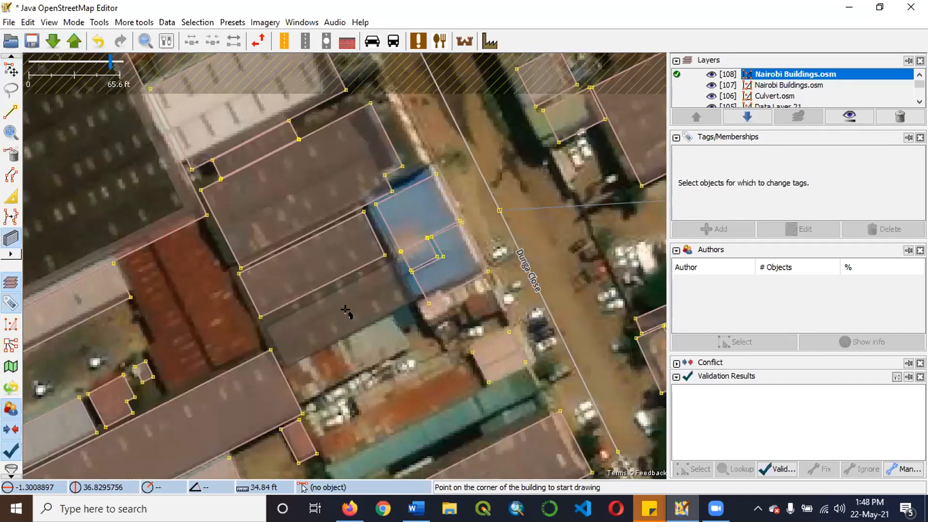
Draw a building about 95 ft by 35 ft over the eastern half of the red roof west of the dark strips.
scroll(147, 377, up, 1)
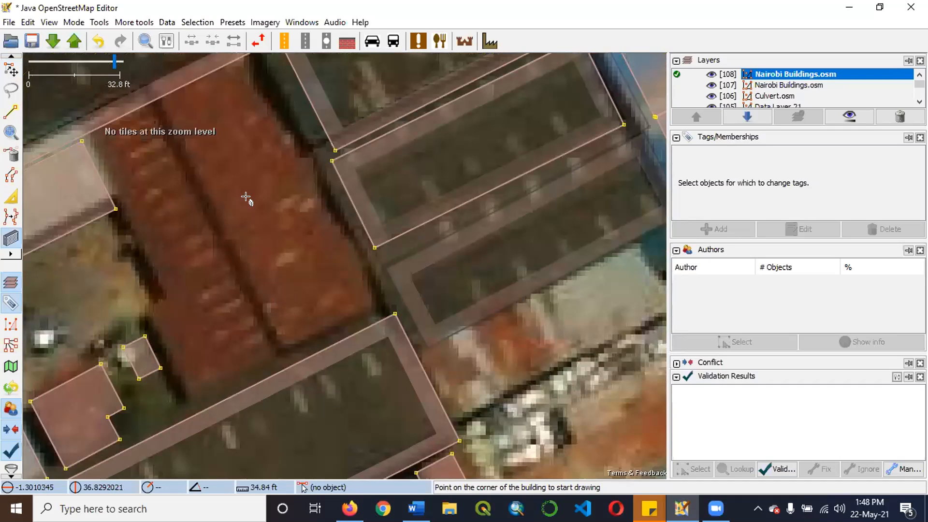
click(284, 344)
click(164, 106)
click(288, 113)
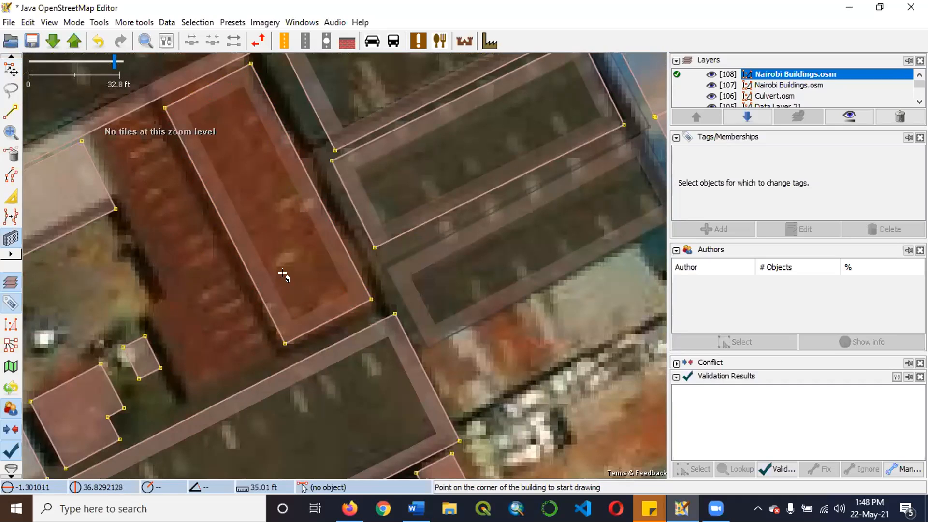
Draw an adjoining building about 29 ft wide over the western red roof along the shared edge, and extrude its southwestern section outward to the roof edge.
click(280, 337)
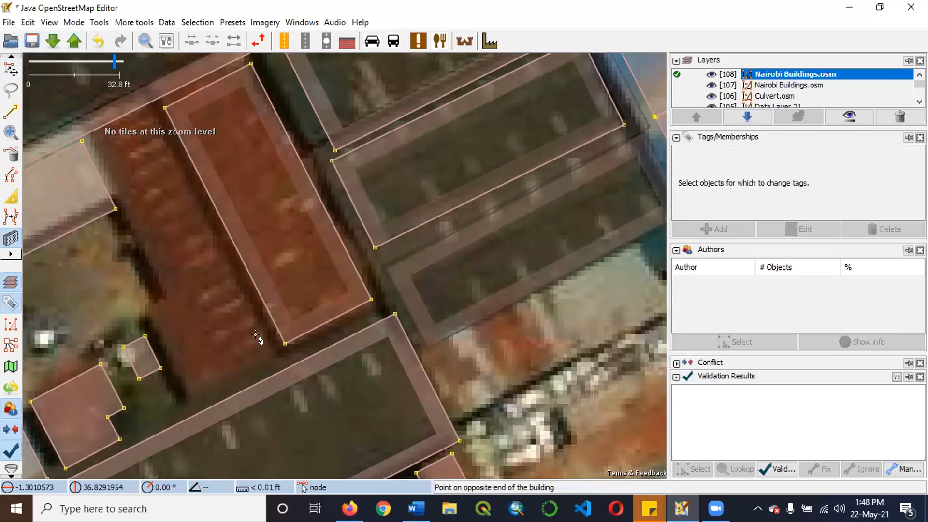
click(161, 105)
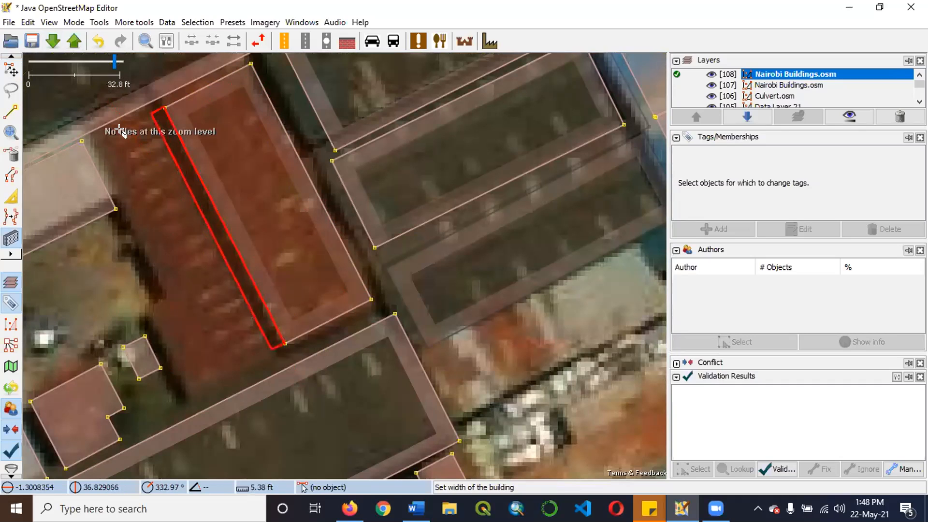
click(94, 147)
click(14, 73)
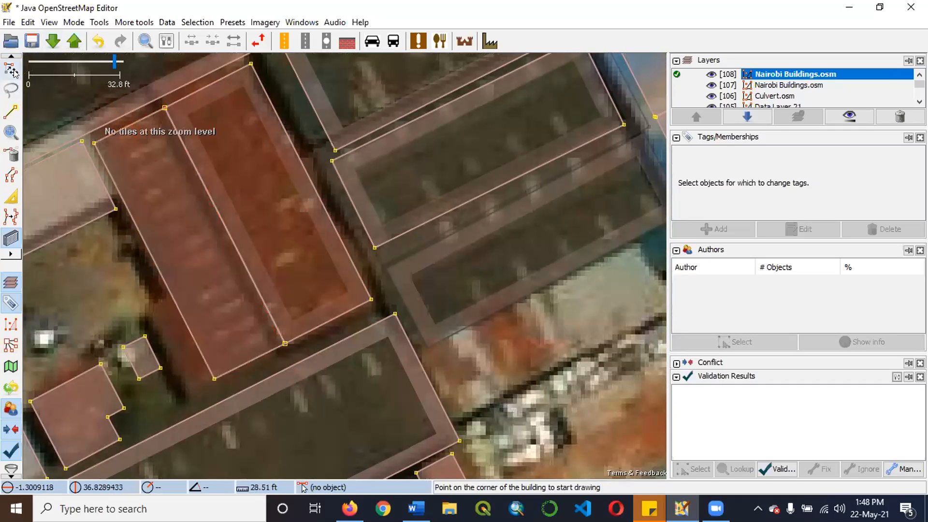
drag(167, 288, 172, 362)
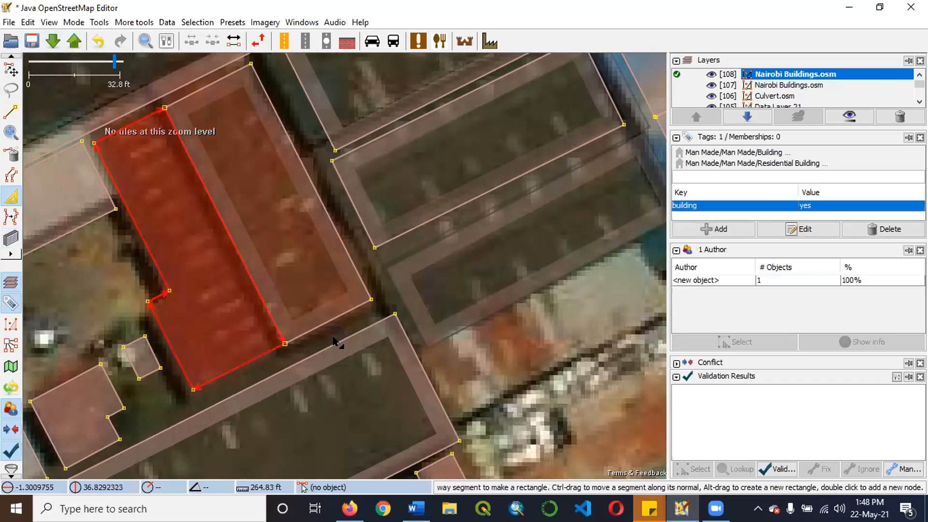
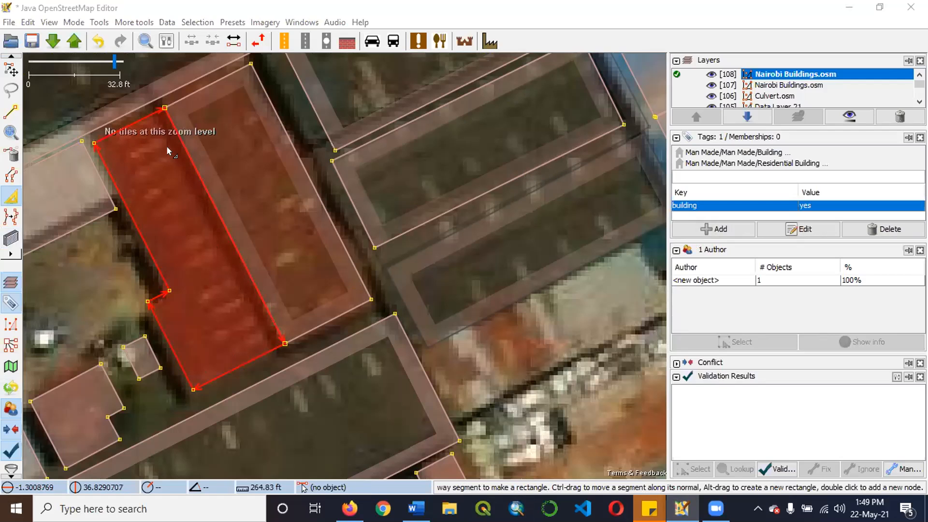
Open the recently used file River Miriu.osm as a data layer.
click(9, 22)
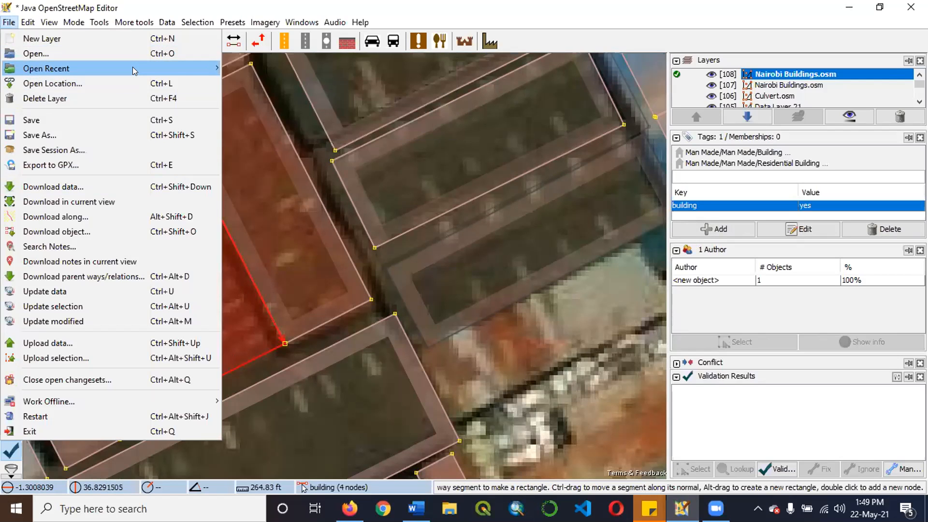
mouse_move(133, 68)
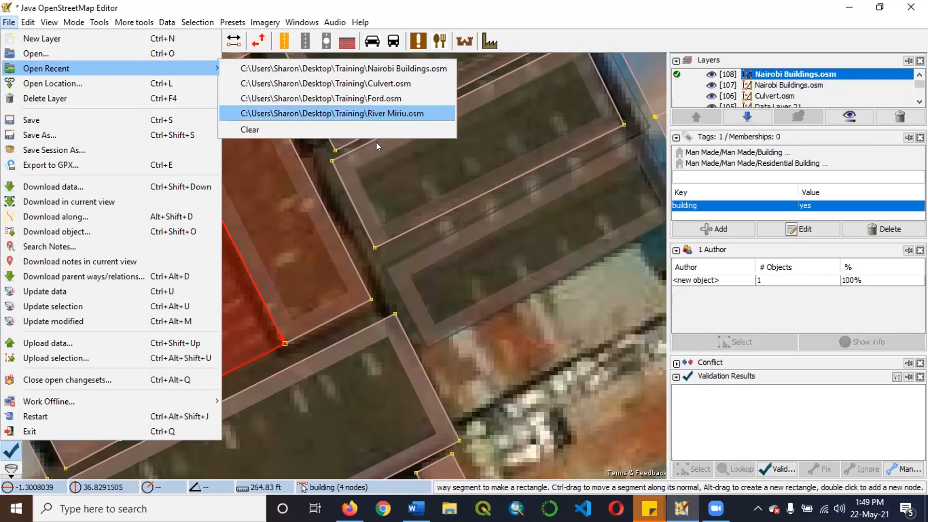
click(371, 115)
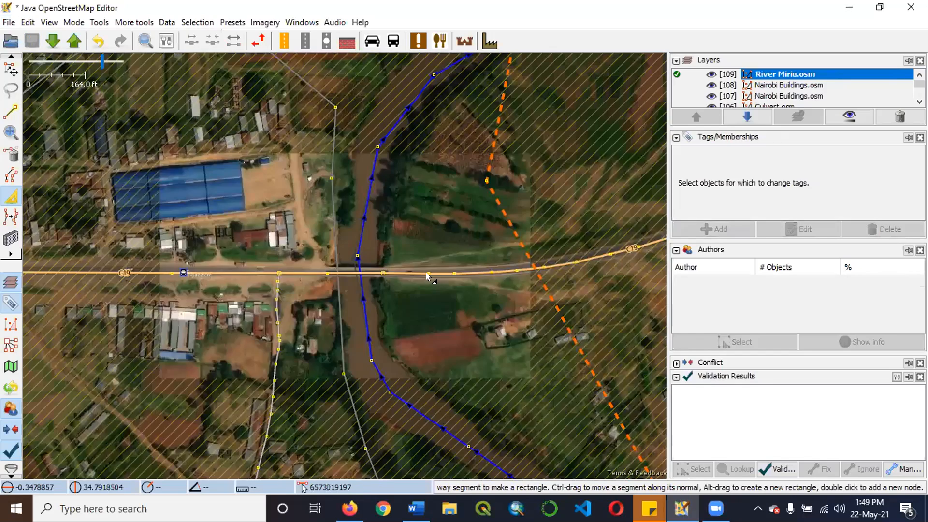
Examine where the C19 road crosses the river, checking both bridge ends, the road nodes and the river line.
scroll(426, 273, up, 2)
scroll(426, 272, down, 2)
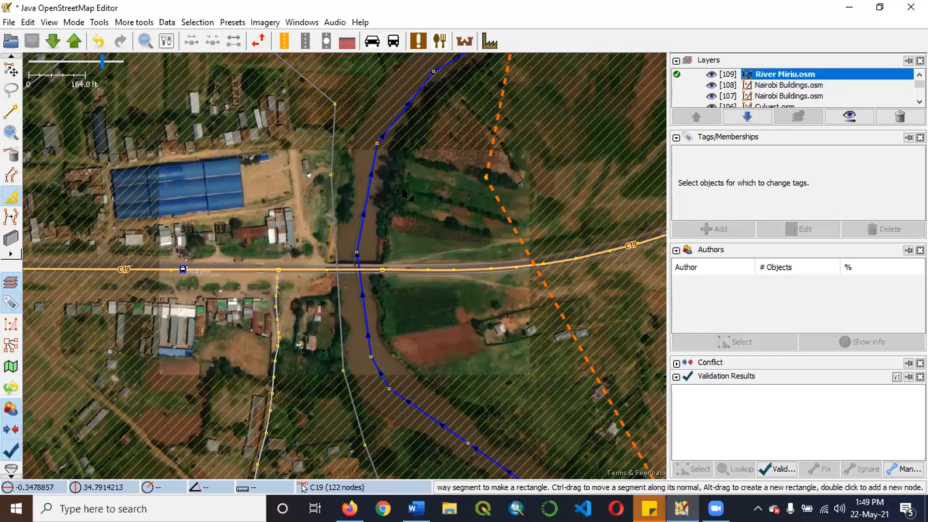
scroll(344, 285, up, 3)
scroll(348, 285, up, 1)
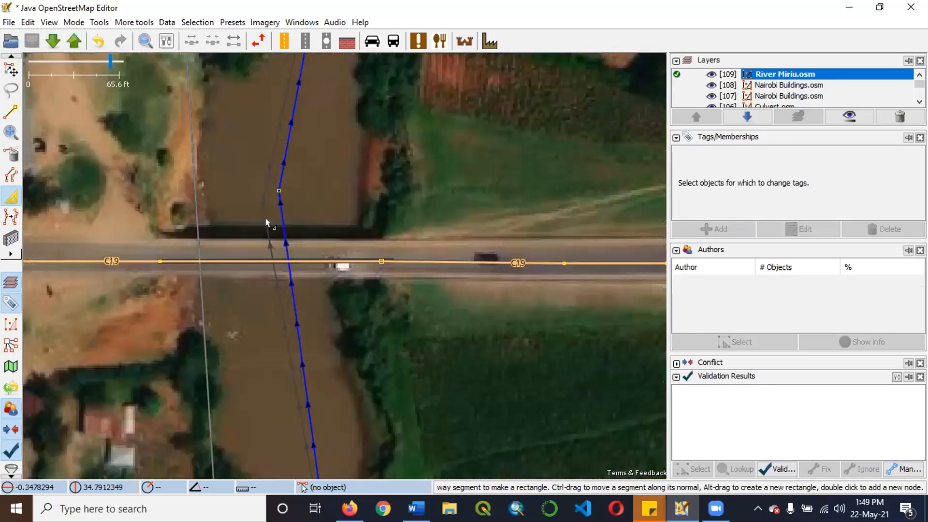
scroll(334, 265, down, 1)
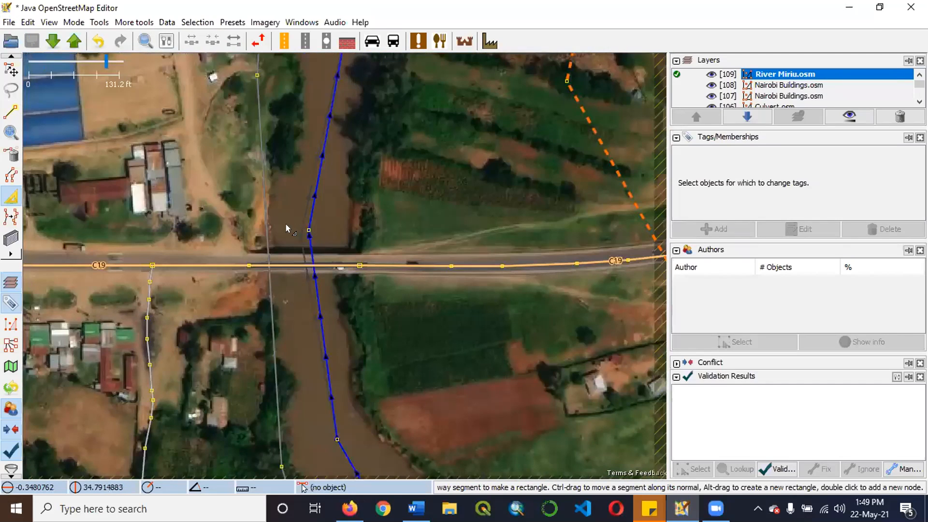
scroll(257, 279, down, 1)
scroll(280, 245, up, 4)
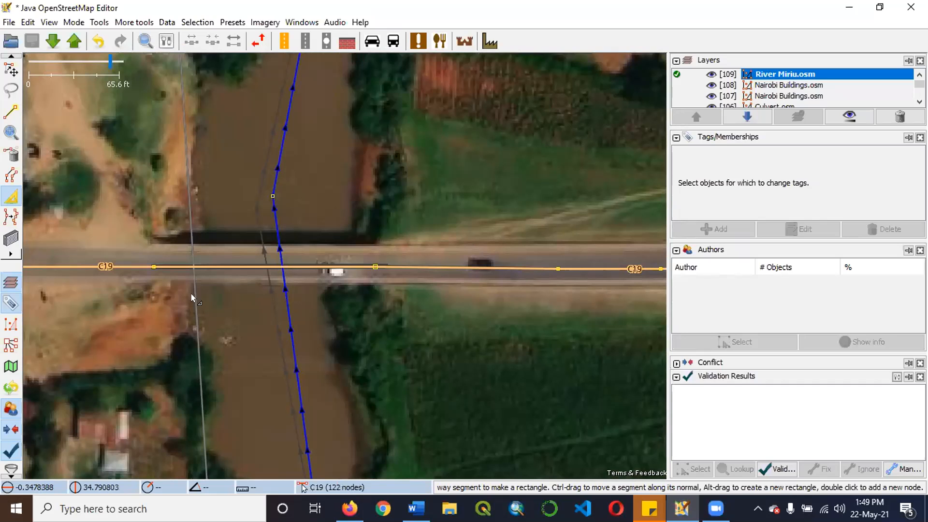
scroll(285, 290, up, 6)
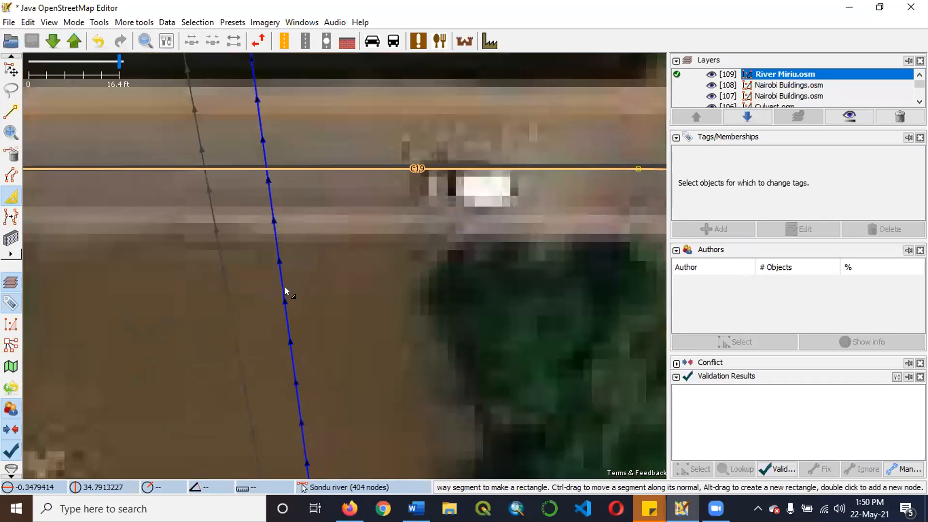
scroll(396, 339, down, 6)
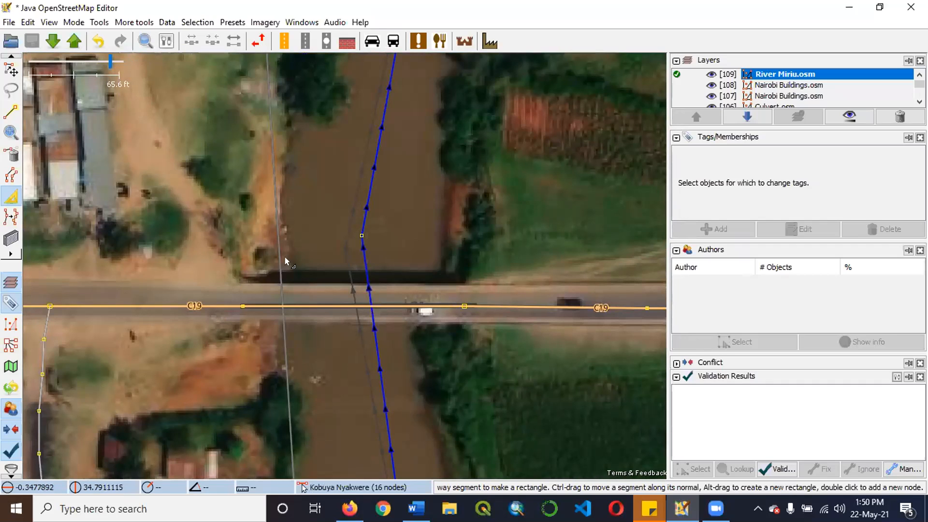
scroll(343, 275, down, 1)
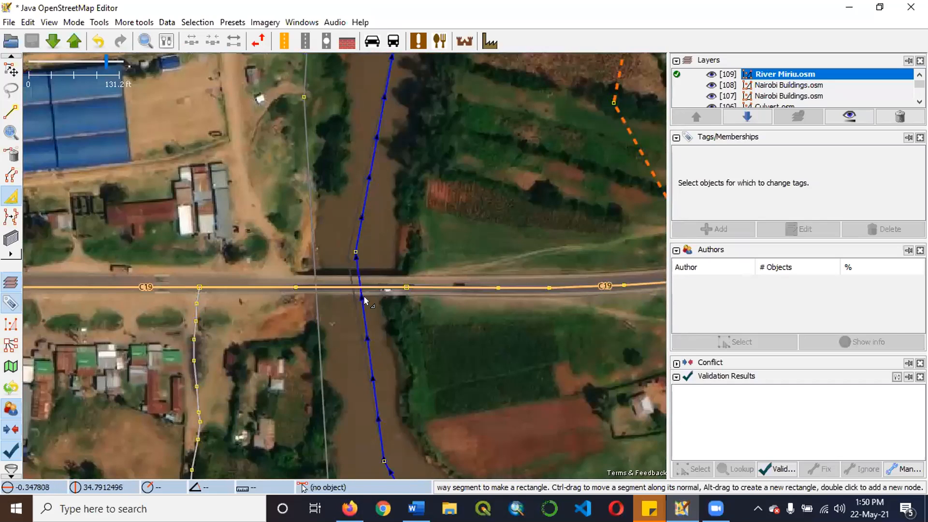
scroll(377, 295, up, 1)
scroll(410, 285, up, 1)
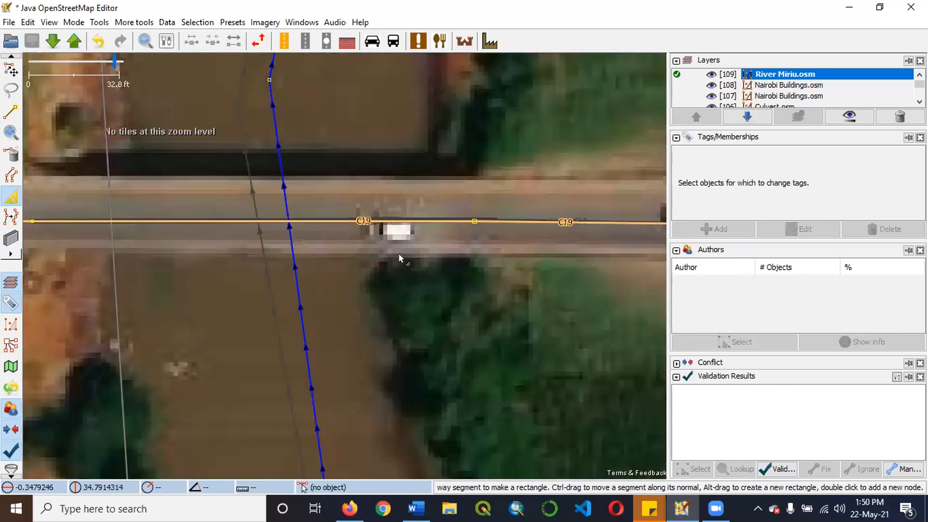
scroll(502, 271, down, 1)
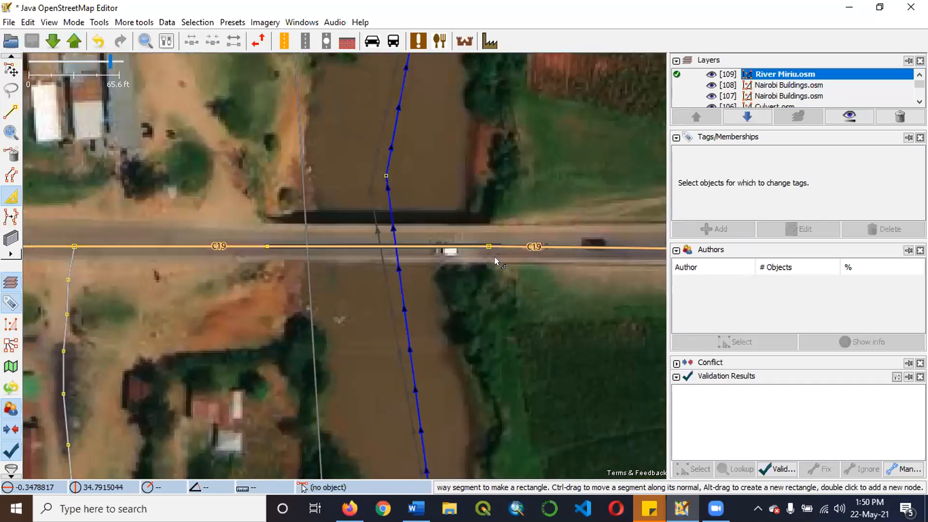
scroll(308, 306, down, 1)
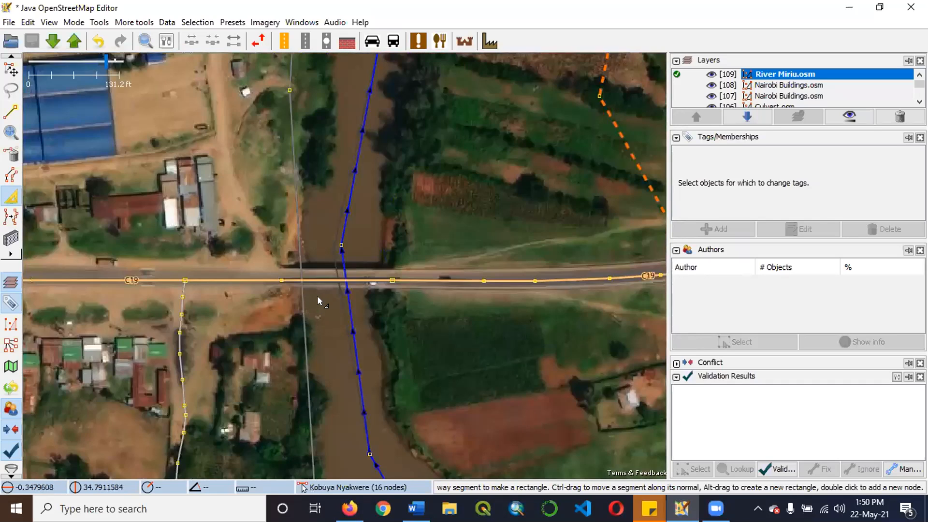
Add a node to the C19 road just east of the river bridge and another at the bridge's western end.
scroll(318, 299, up, 1)
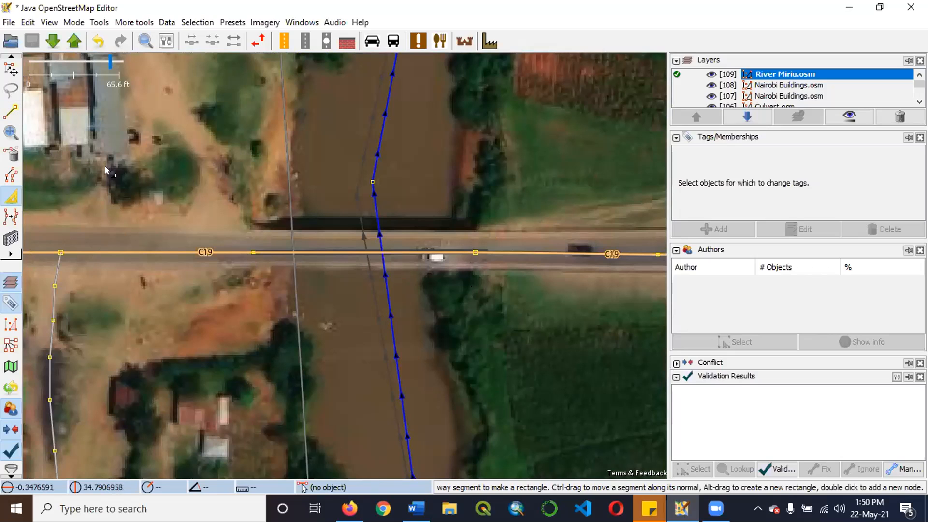
key(a)
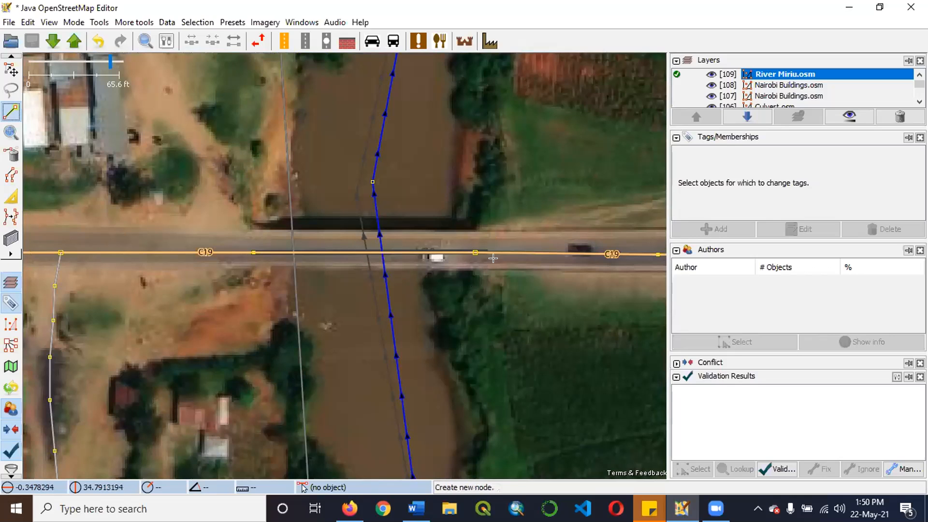
click(516, 251)
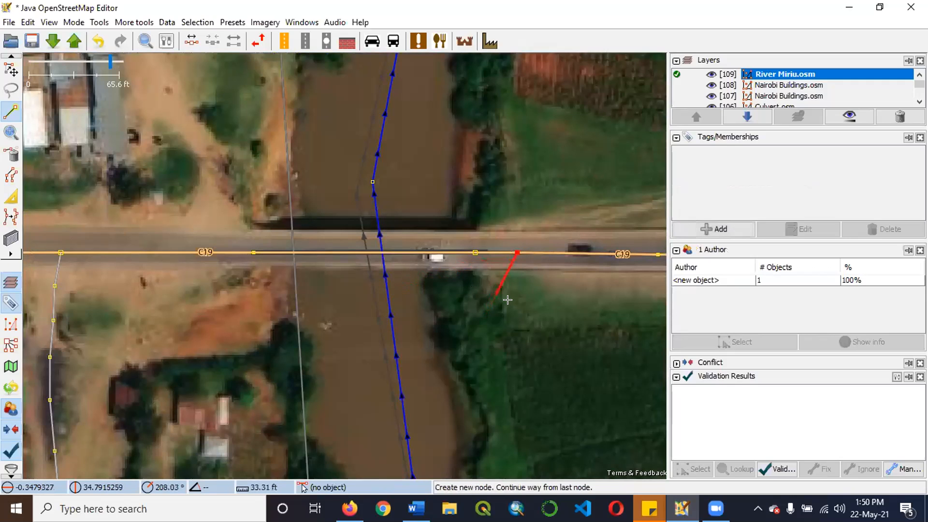
key(Escape)
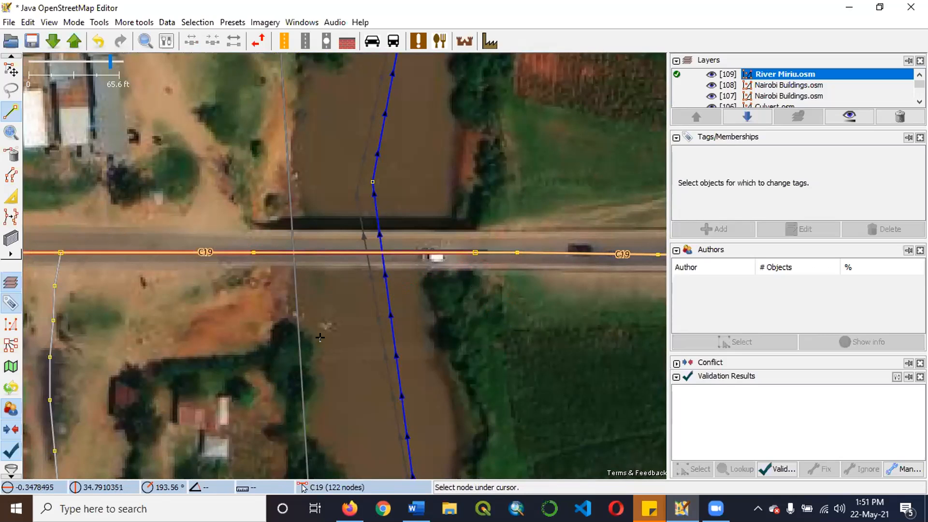
click(248, 252)
key(Escape)
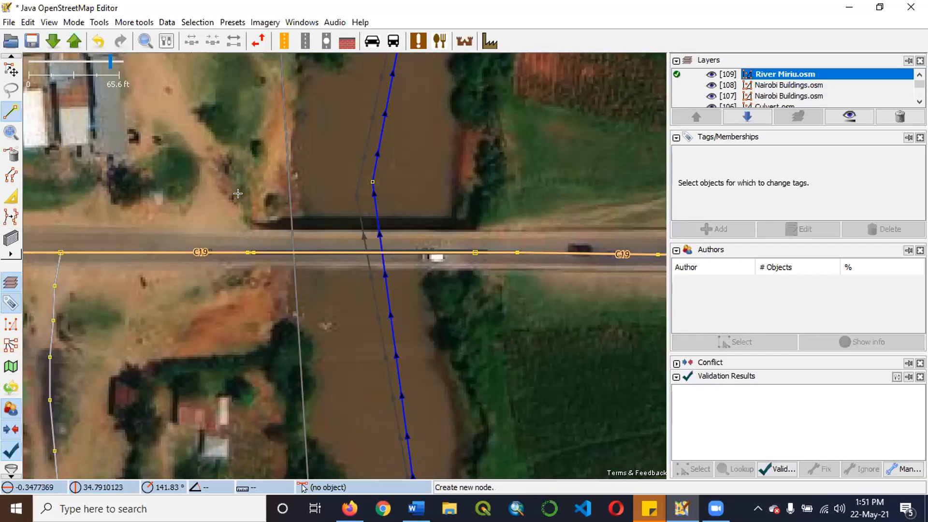
Split the C19 road at the bridge's two end nodes, letting the 3-node segment reuse the way history.
click(11, 70)
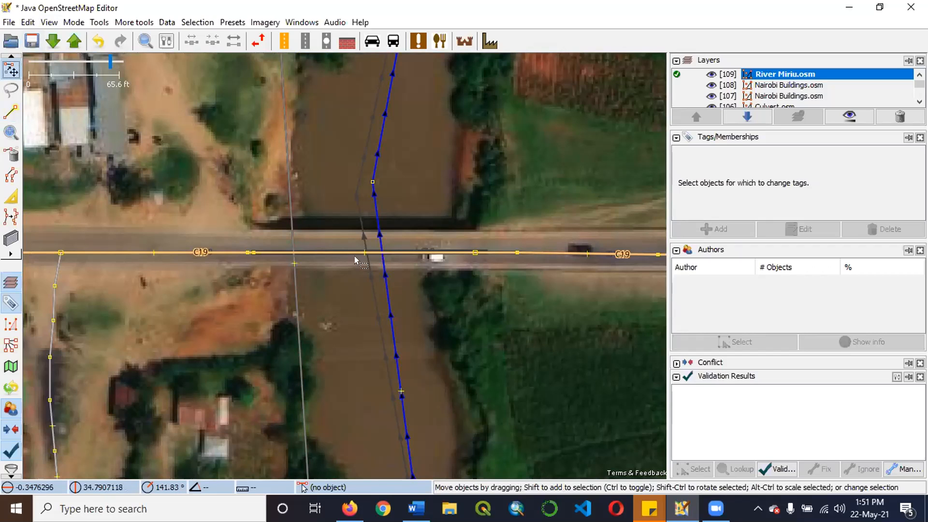
click(320, 251)
drag(339, 257, 468, 263)
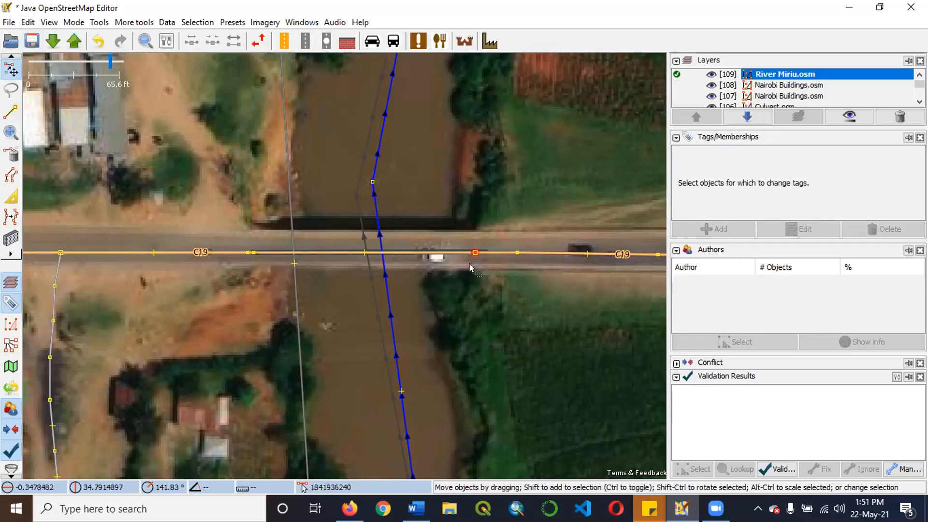
click(474, 253)
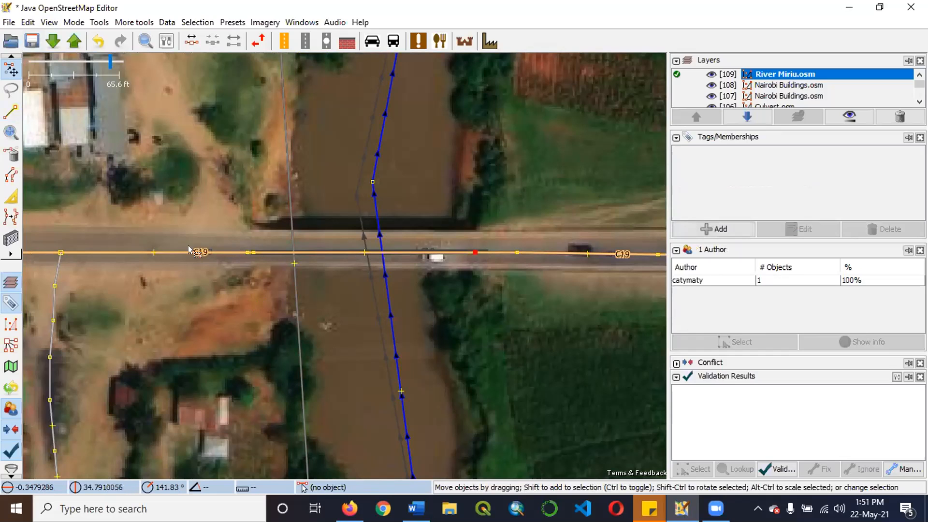
shift+click(246, 252)
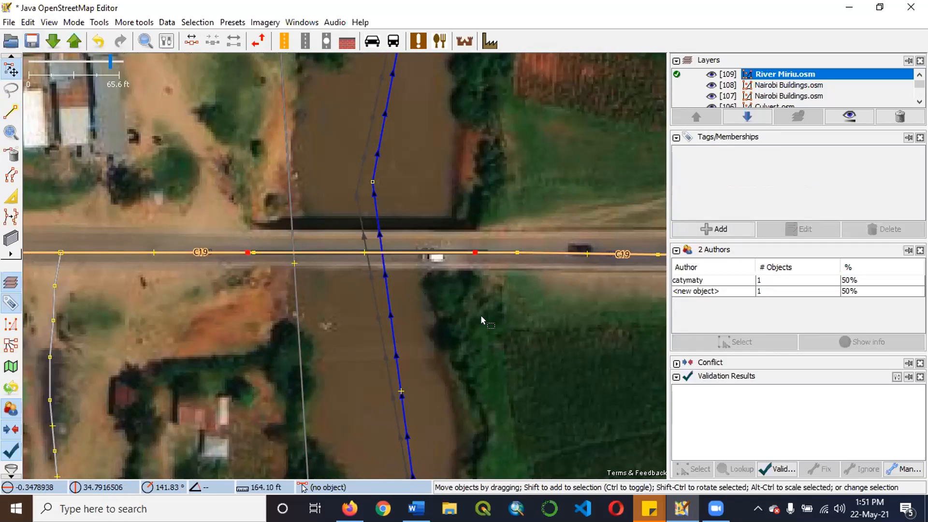
click(465, 243)
click(475, 252)
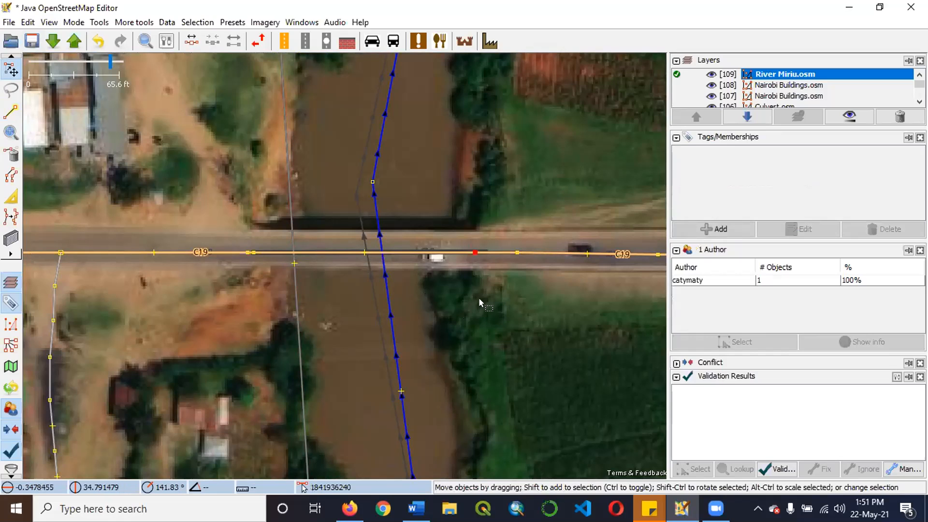
shift+click(248, 252)
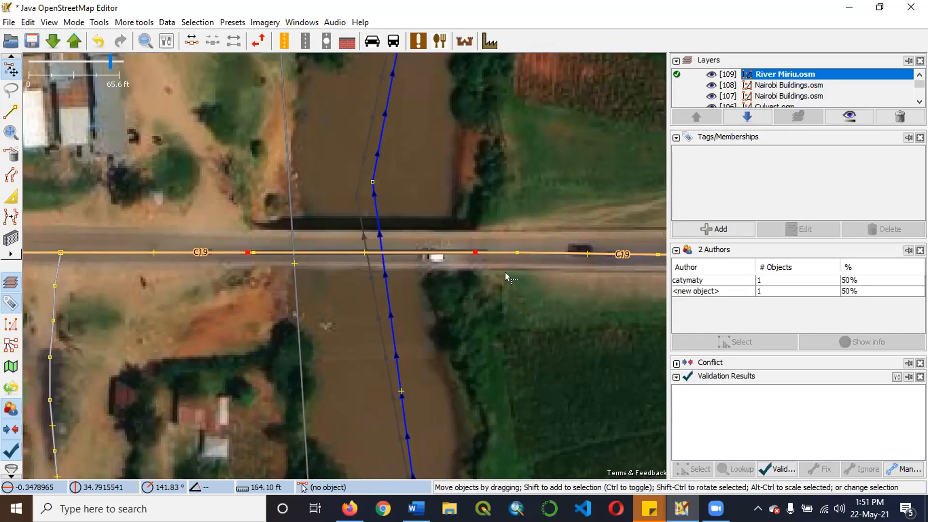
key(p)
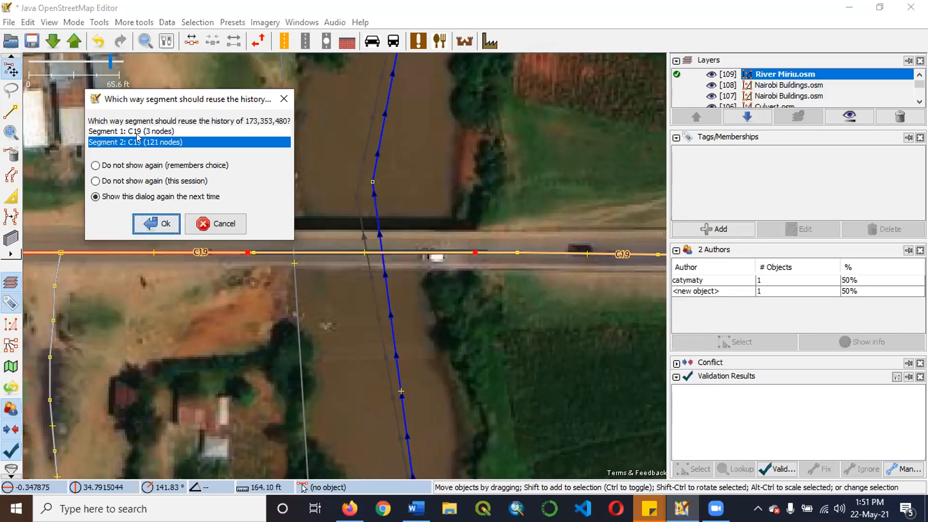
click(161, 131)
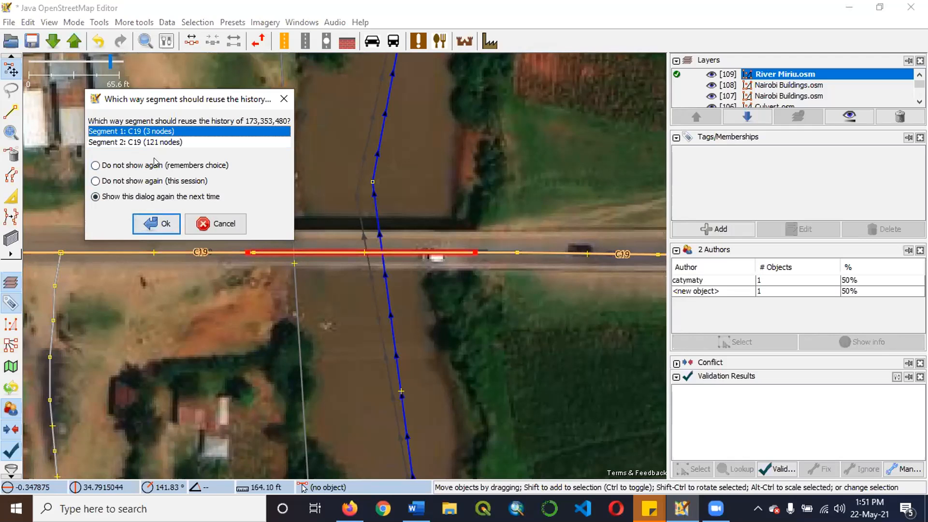
click(165, 224)
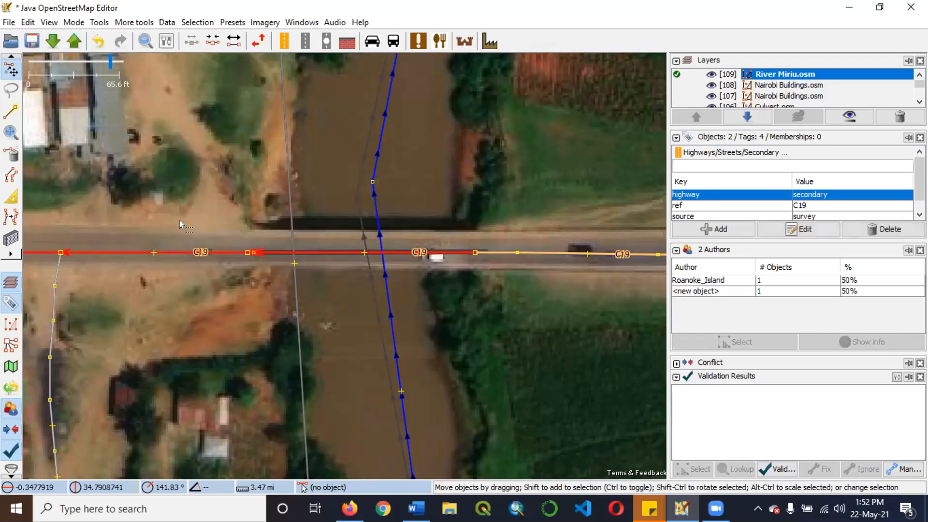
Undo the C19 road split and the node added at the bridge's western end.
key(ctrl+z)
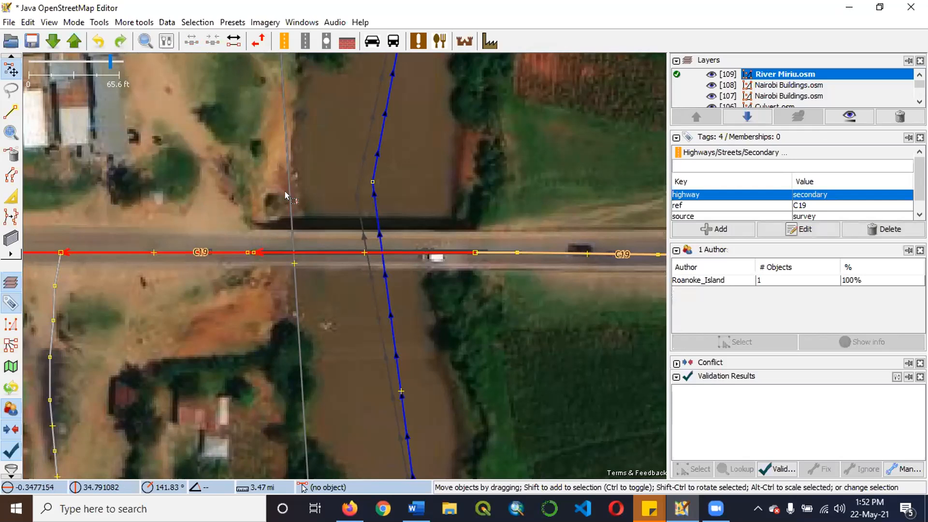
key(ctrl+z)
click(293, 215)
click(262, 244)
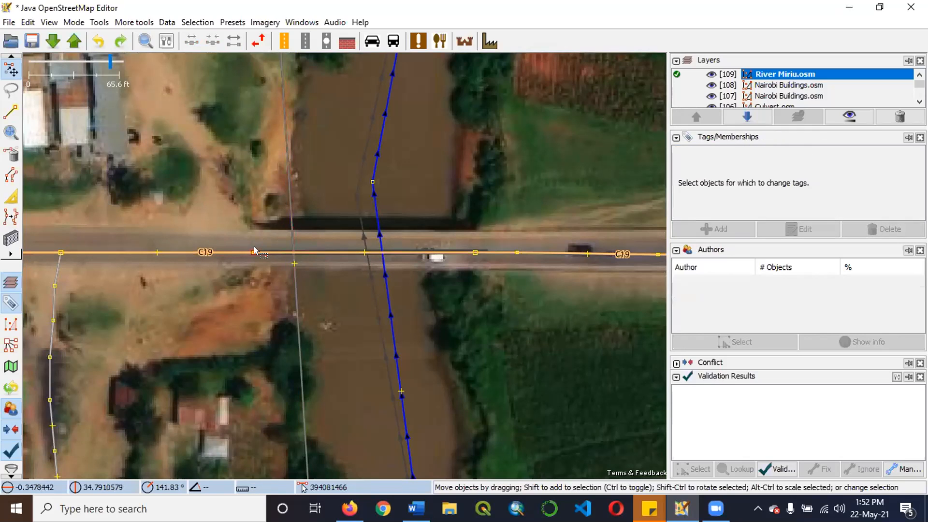
Add the C19 road node again at the western end of the bridge, just west of the existing node.
click(475, 252)
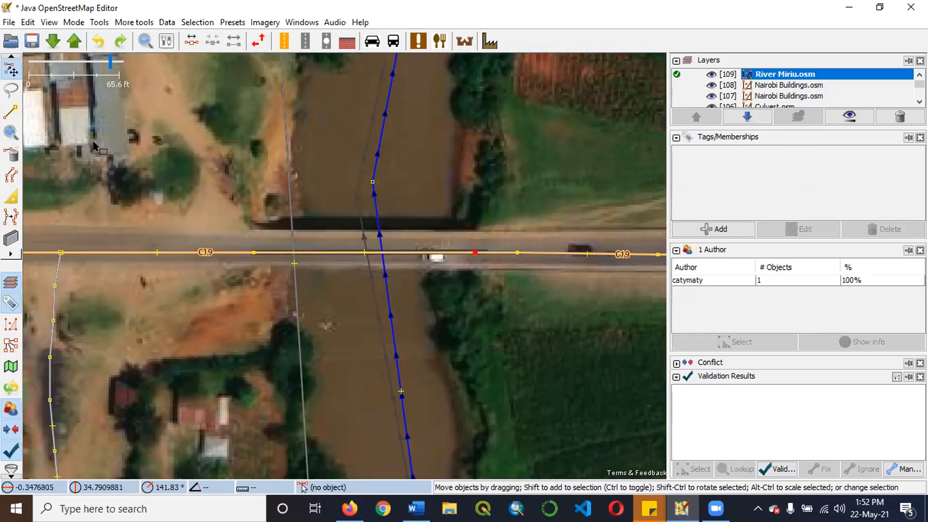
click(208, 244)
key(a)
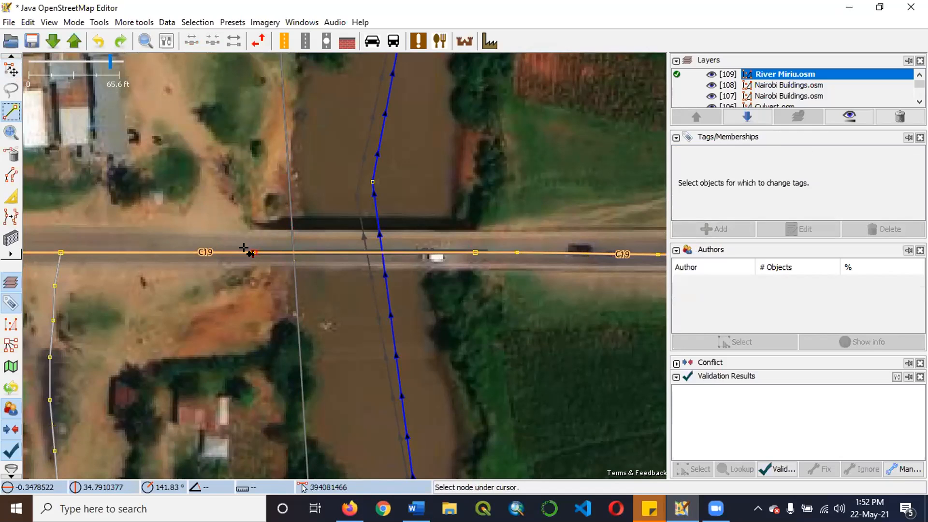
click(247, 252)
key(Escape)
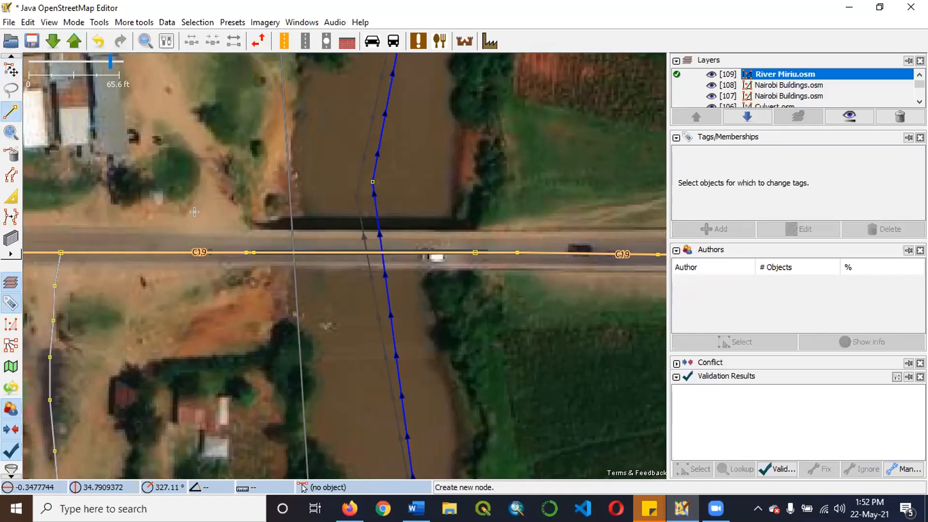
Split the C19 road at the bridge's eastern and western end nodes, letting the 121-node segment reuse the way history.
key(s)
click(479, 253)
shift+click(247, 252)
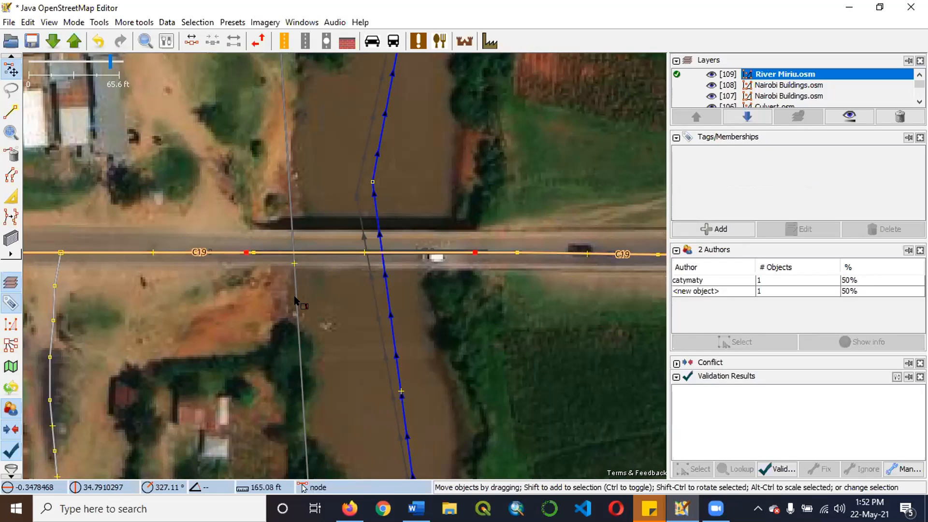
key(p)
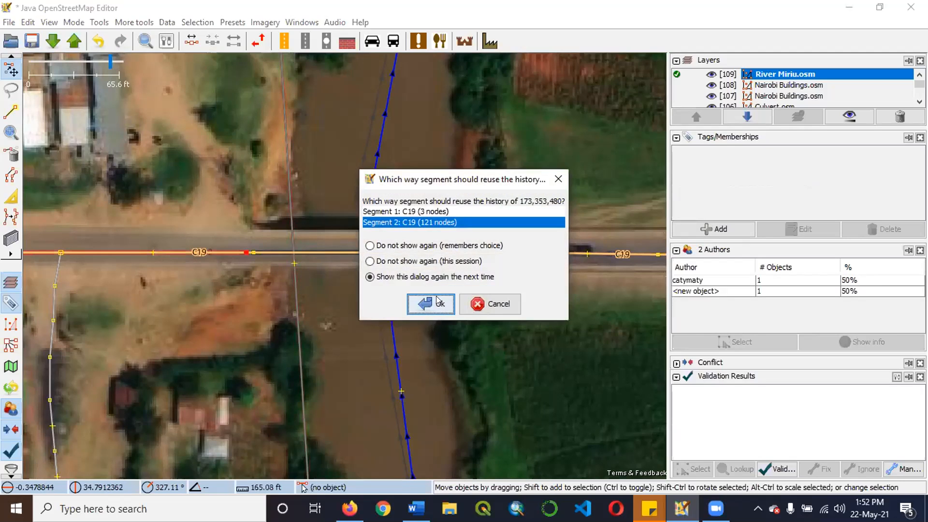
click(426, 302)
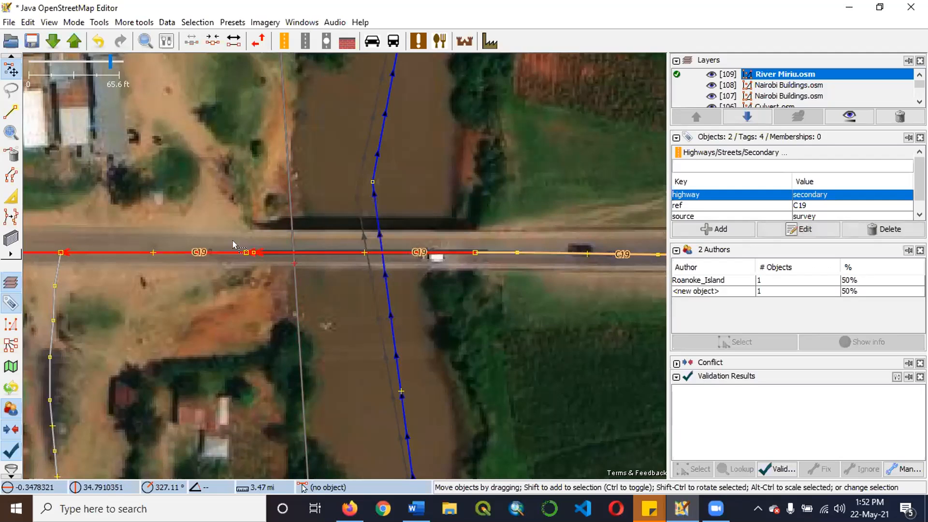
Split the C19 road again at the inner of the two nodes at the bridge's western end and at its eastern end node.
scroll(236, 241, up, 2)
scroll(397, 178, down, 4)
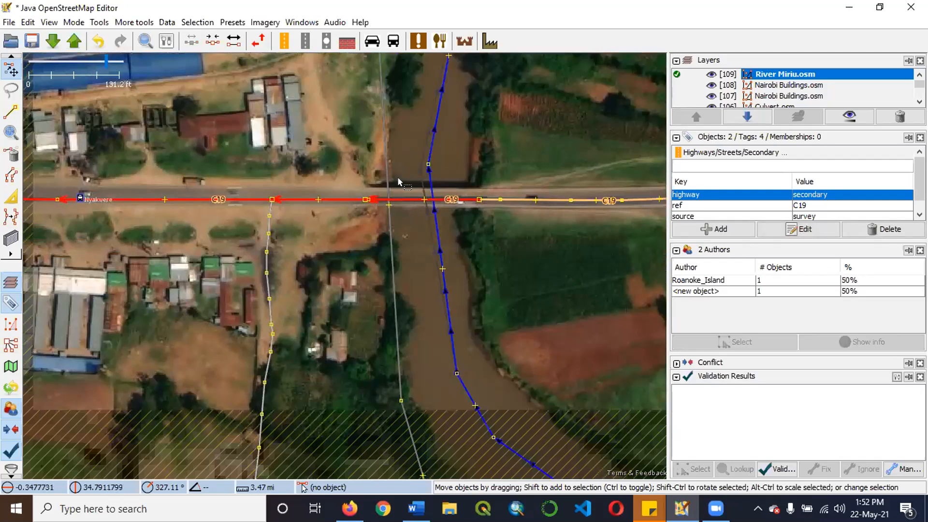
scroll(398, 181, down, 2)
scroll(401, 183, up, 6)
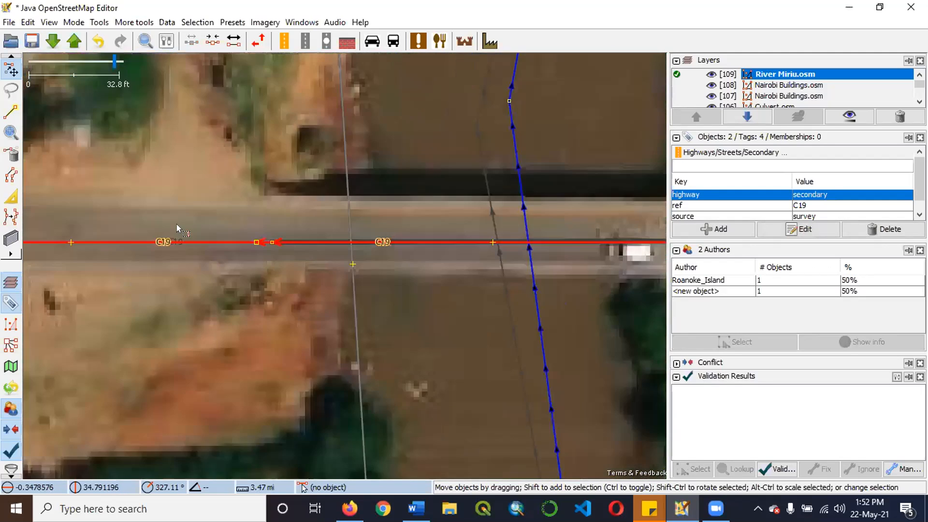
scroll(296, 246, up, 4)
click(189, 228)
scroll(168, 251, down, 4)
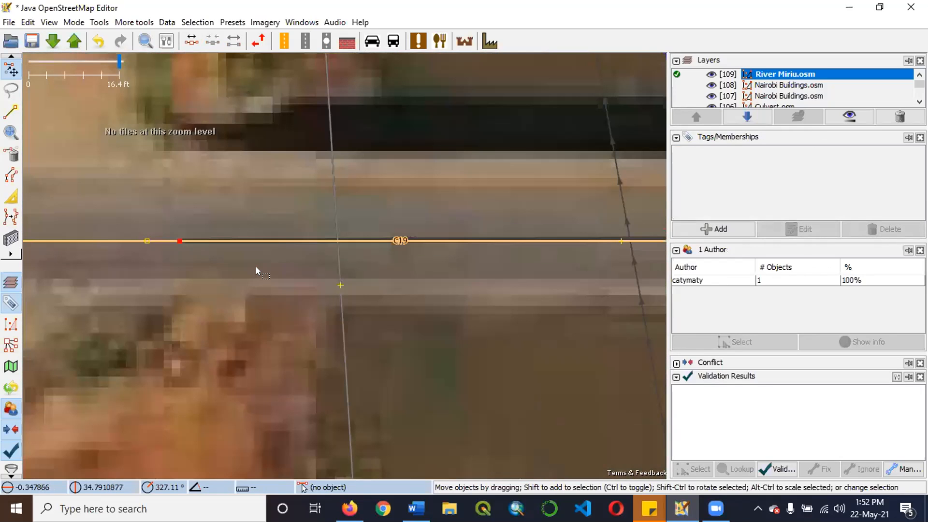
scroll(256, 266, down, 2)
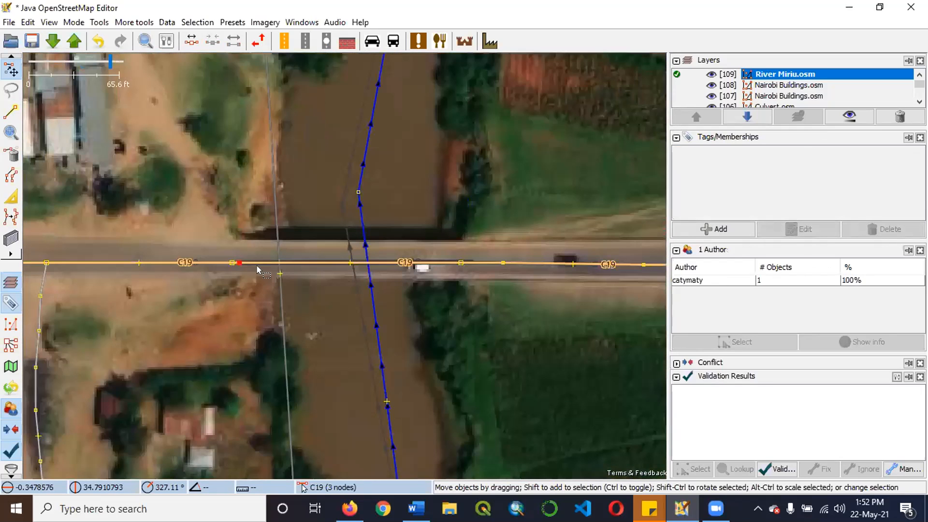
shift+click(461, 263)
key(p)
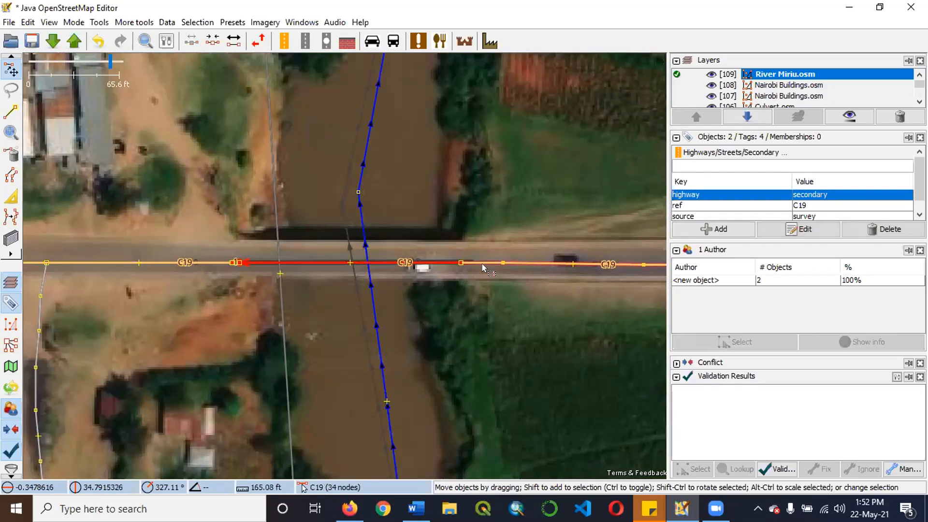
Add the tag bridge=yes to the selected C19 road segments crossing the river.
scroll(339, 300, up, 1)
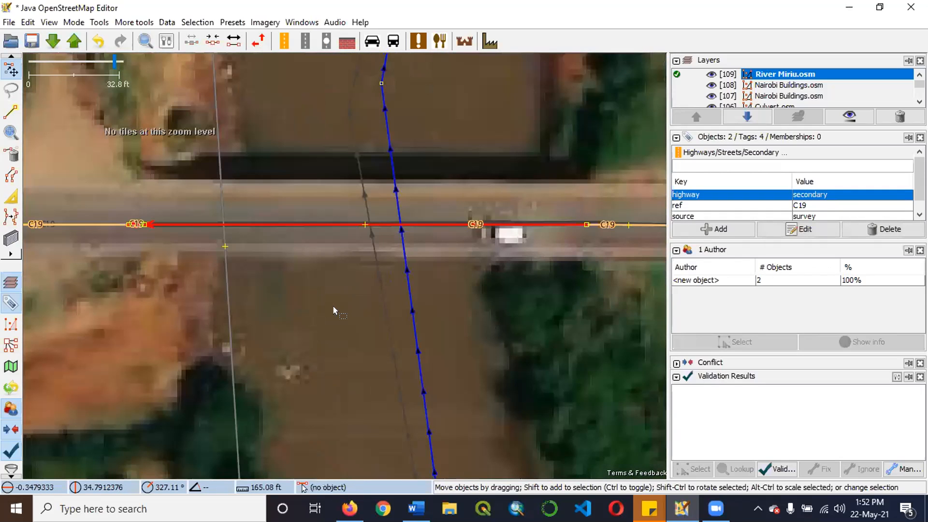
scroll(304, 261, down, 1)
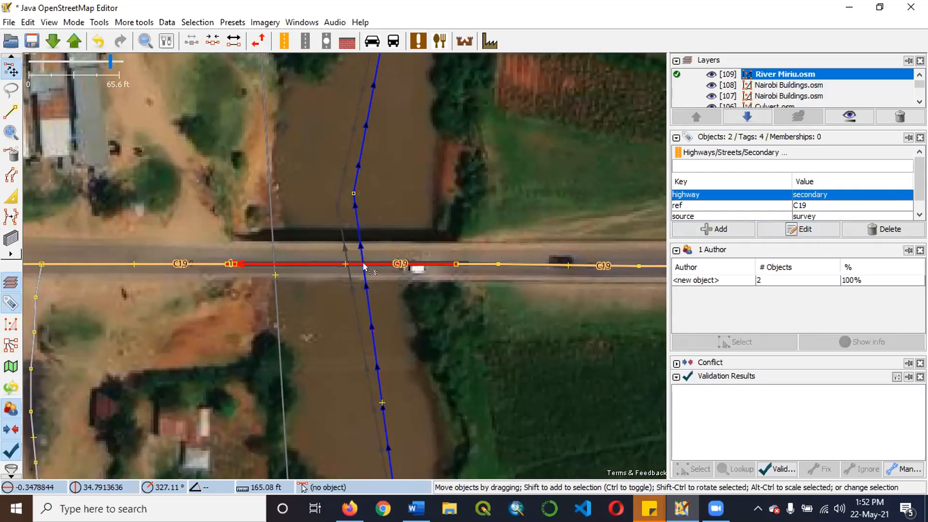
click(719, 230)
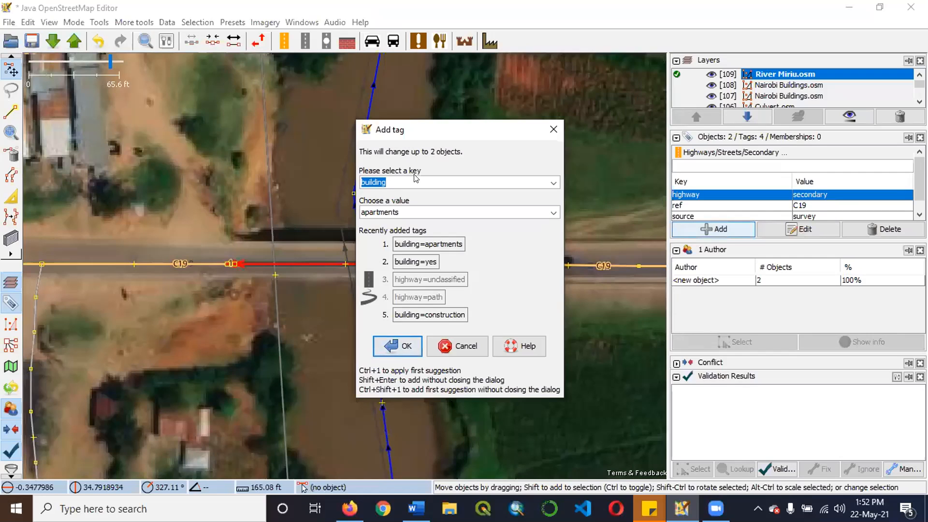
text(bridge)
key(Tab)
text(y)
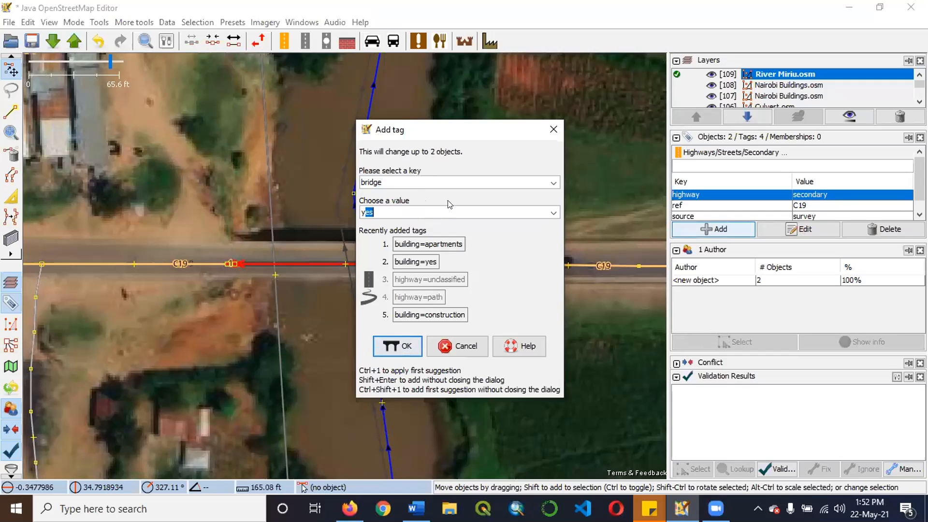
text(es)
click(392, 344)
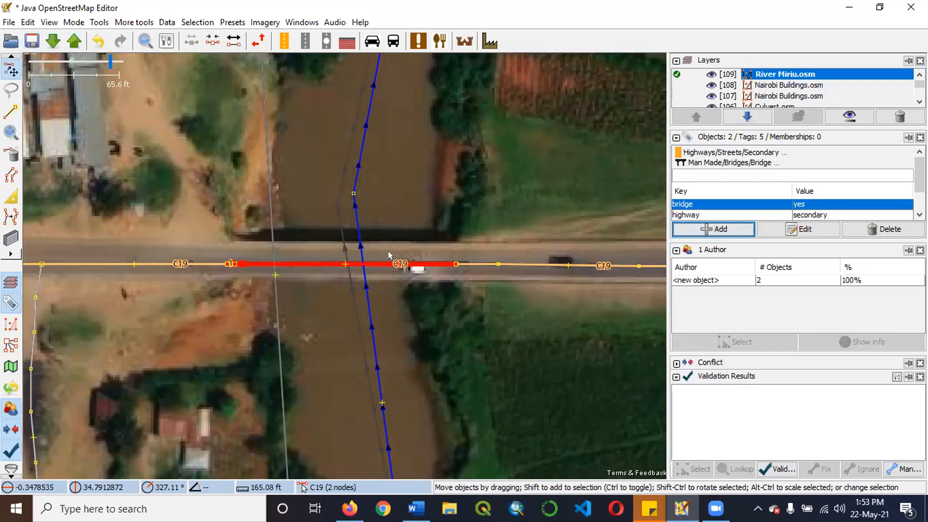
Select only the C19 bridge segment over the river and add the tag layer=1 to it.
drag(407, 230, 446, 320)
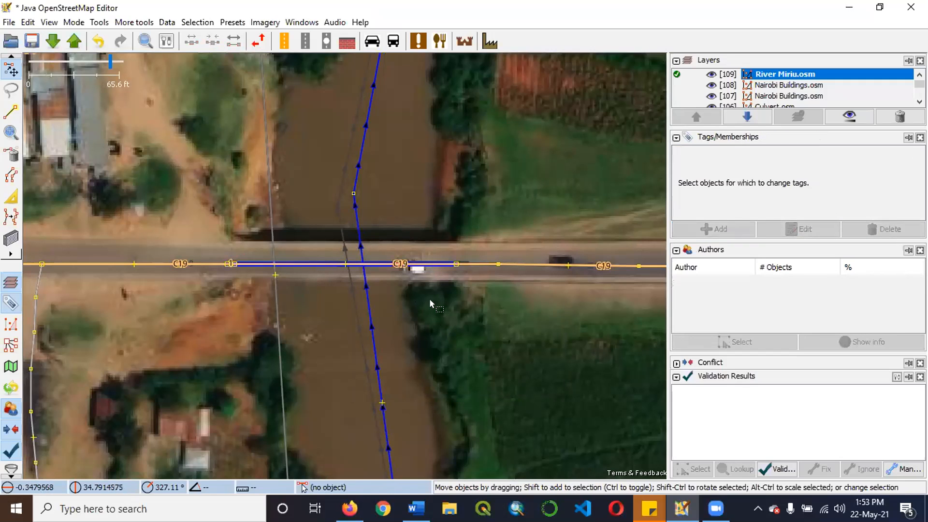
drag(414, 273, 371, 296)
click(350, 265)
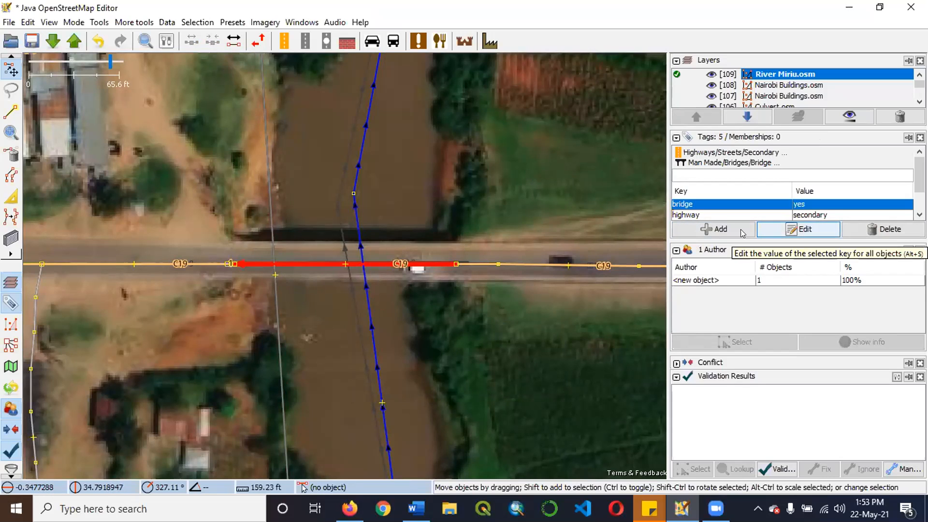
click(718, 230)
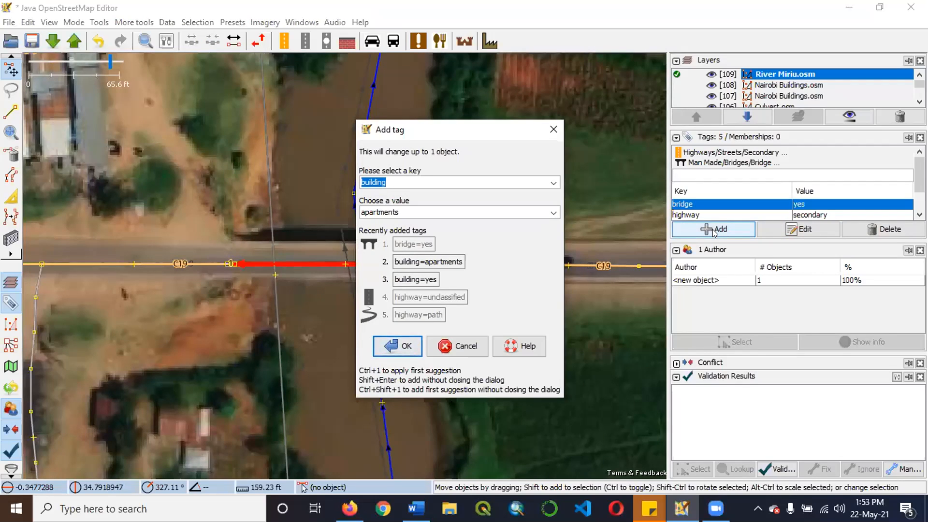
text(layer)
key(Tab)
text(1)
click(395, 347)
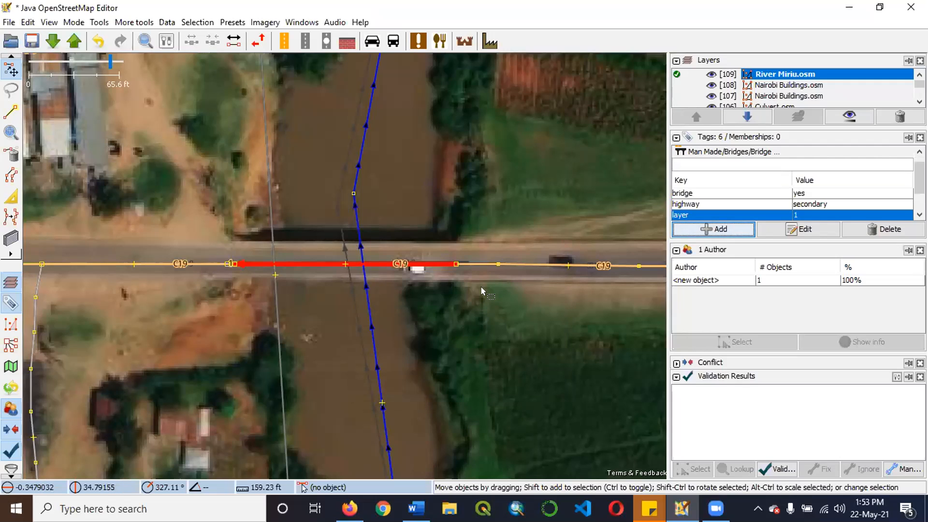
Examine the tagged C19 bridge, its end nodes and its crossing with the river at several scales.
drag(428, 228, 426, 292)
scroll(341, 263, up, 3)
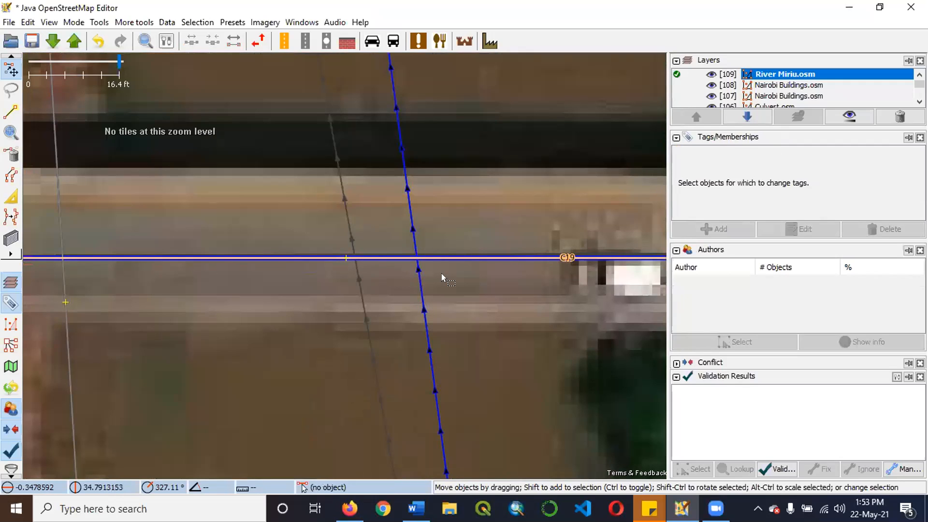
scroll(458, 276, down, 4)
click(474, 285)
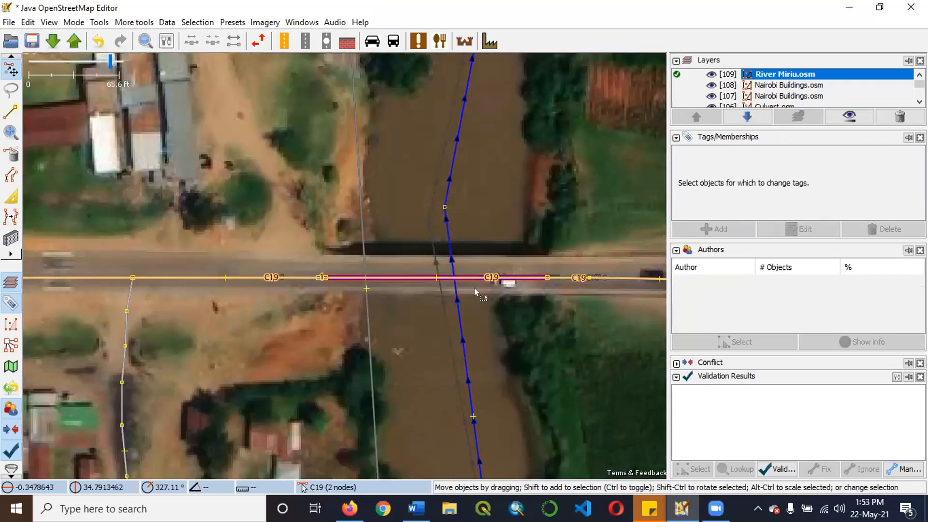
scroll(493, 290, down, 2)
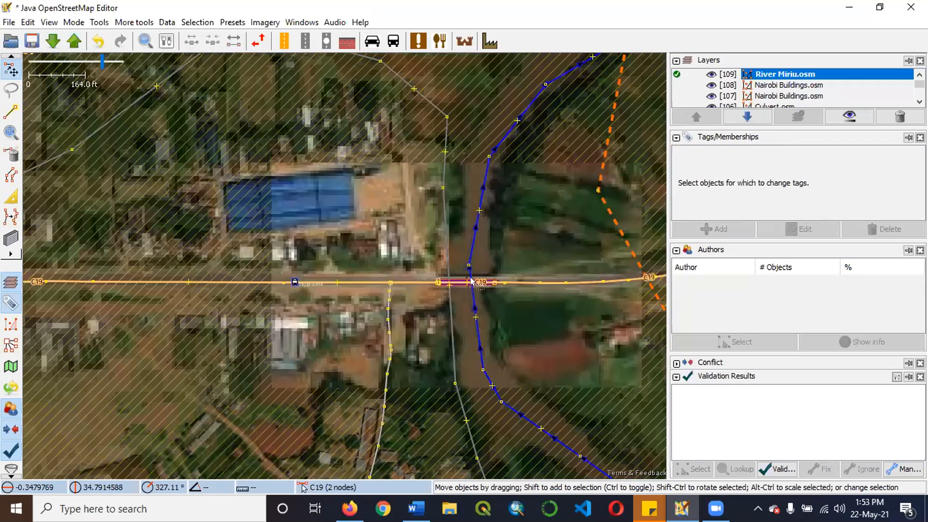
scroll(483, 296, up, 2)
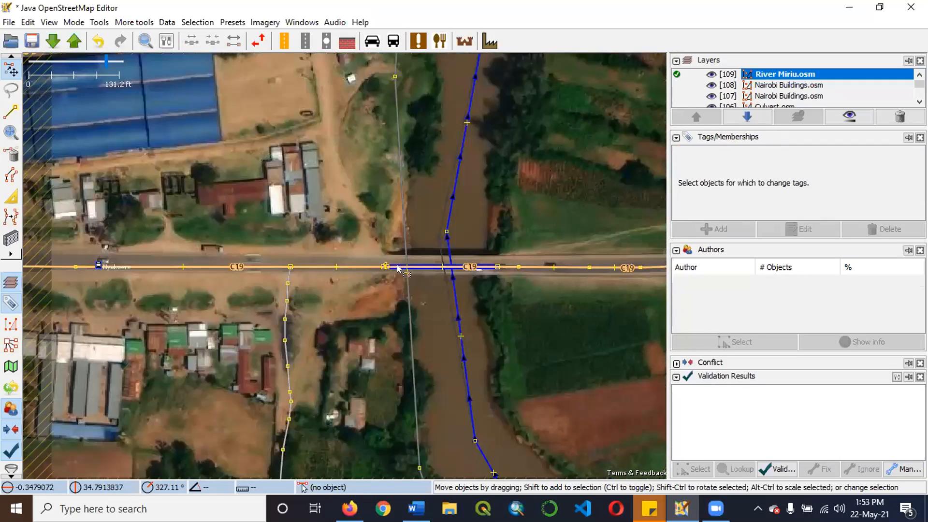
scroll(312, 268, up, 2)
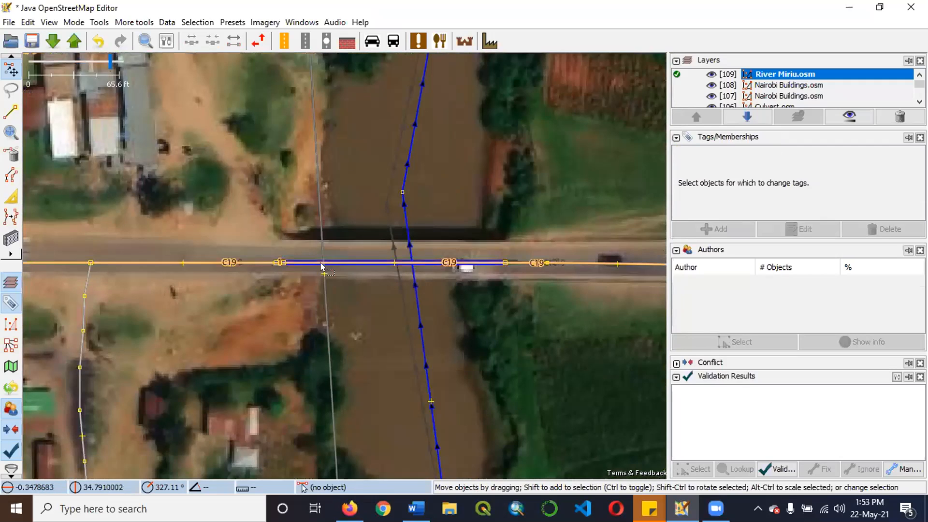
scroll(328, 268, down, 2)
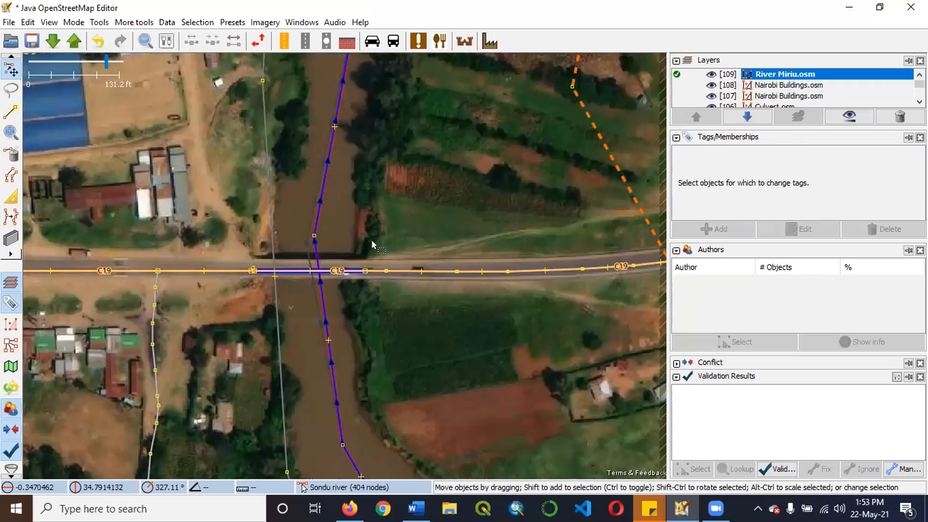
scroll(333, 285, up, 2)
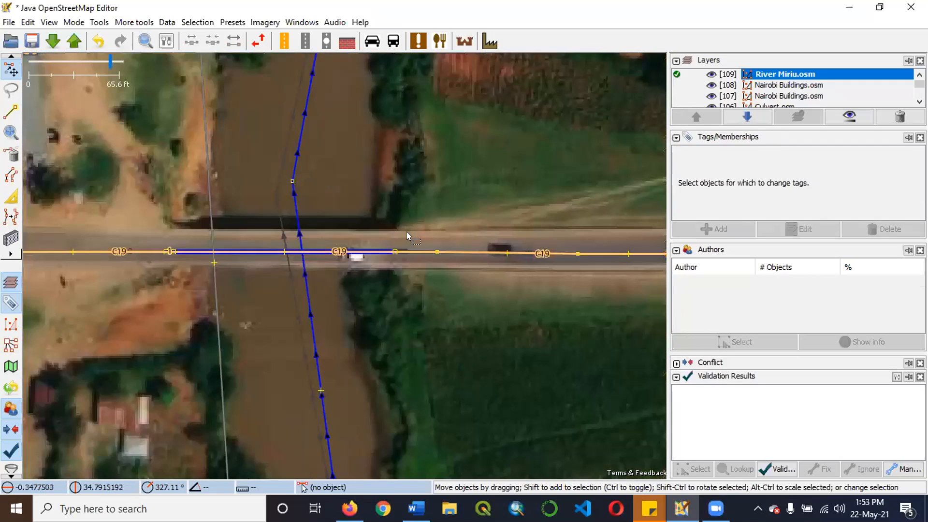
scroll(396, 221, down, 2)
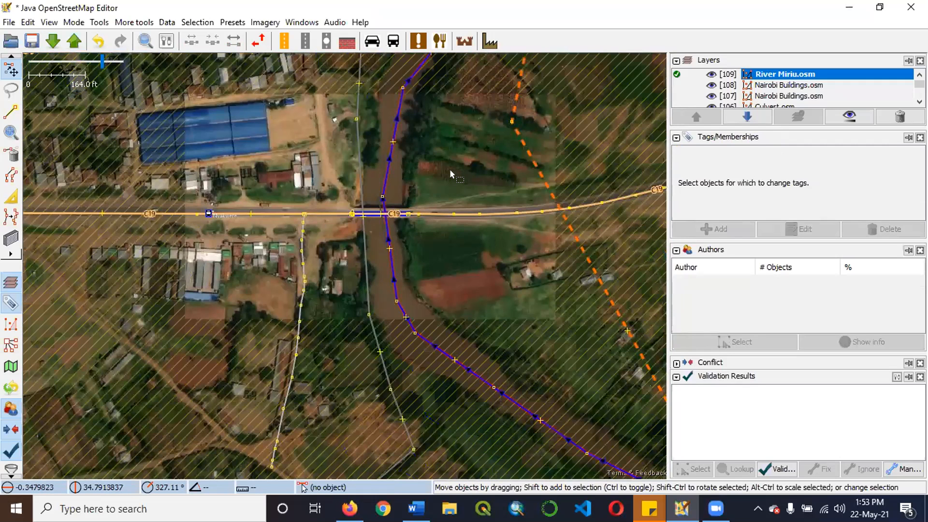
scroll(449, 172, up, 2)
scroll(483, 232, up, 1)
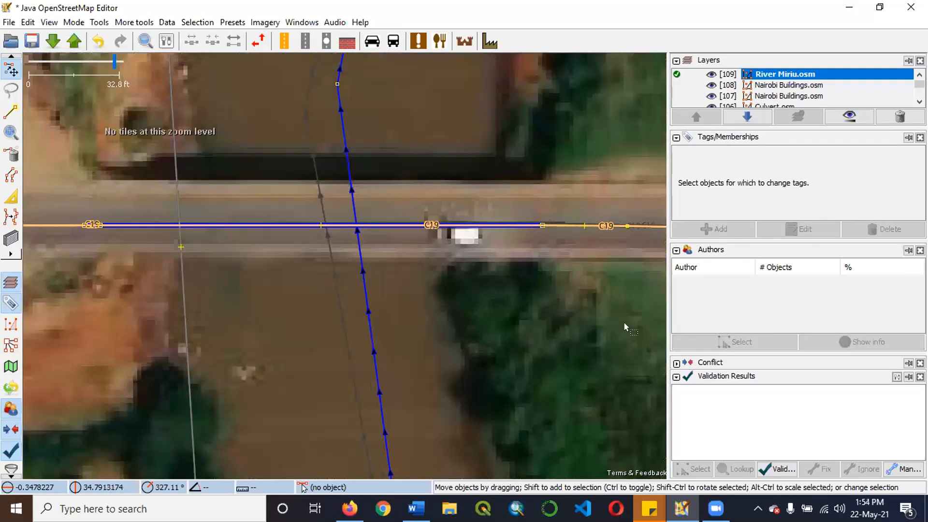
scroll(647, 362, down, 1)
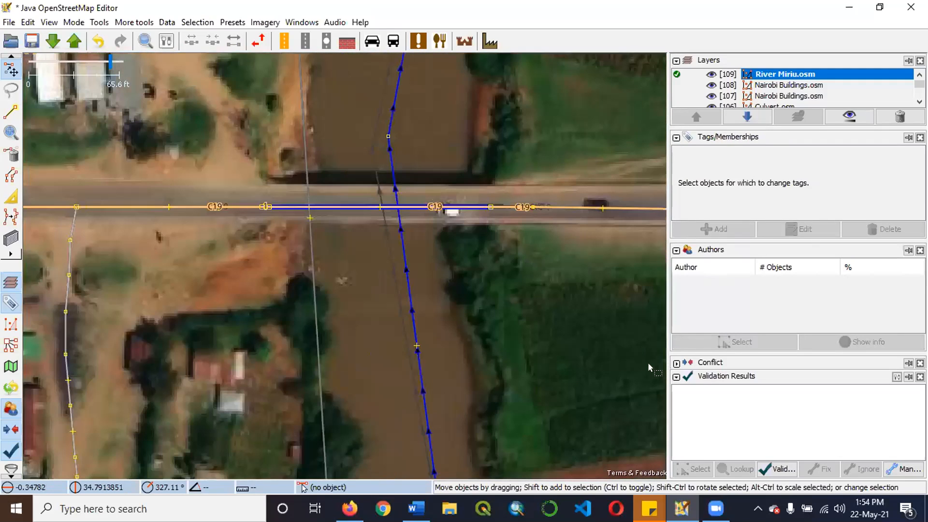
Validate the River Miriu.osm data and expand the list of warnings, checking the C19 road around the bridge.
click(779, 466)
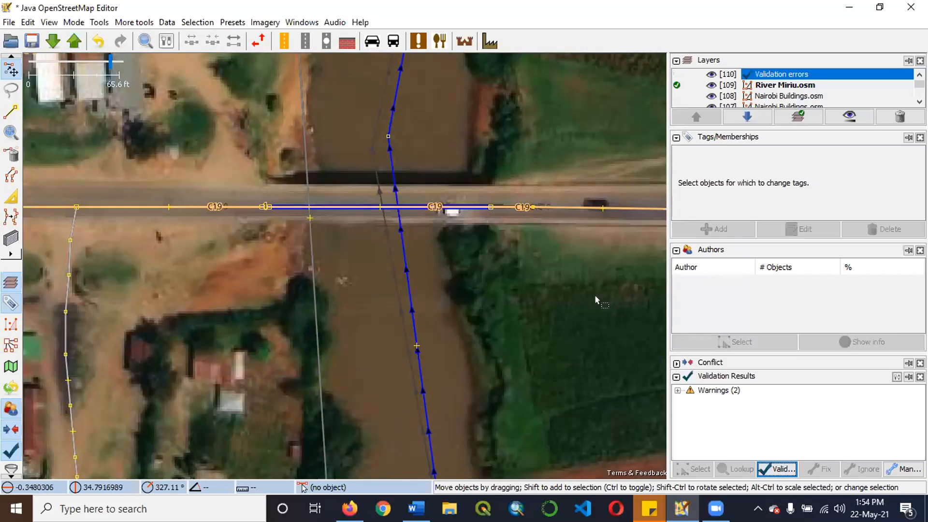
click(678, 391)
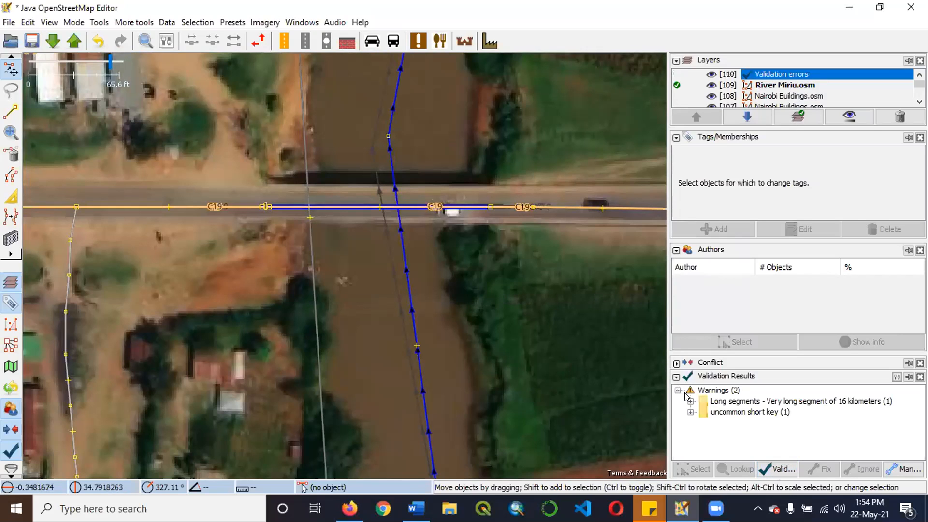
drag(625, 371, 271, 201)
click(458, 211)
scroll(491, 155, down, 10)
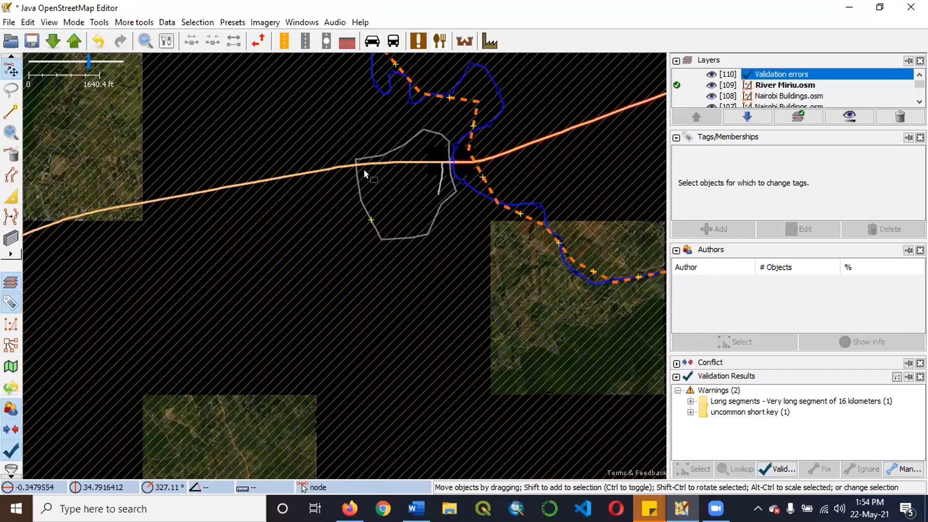
scroll(342, 166, up, 7)
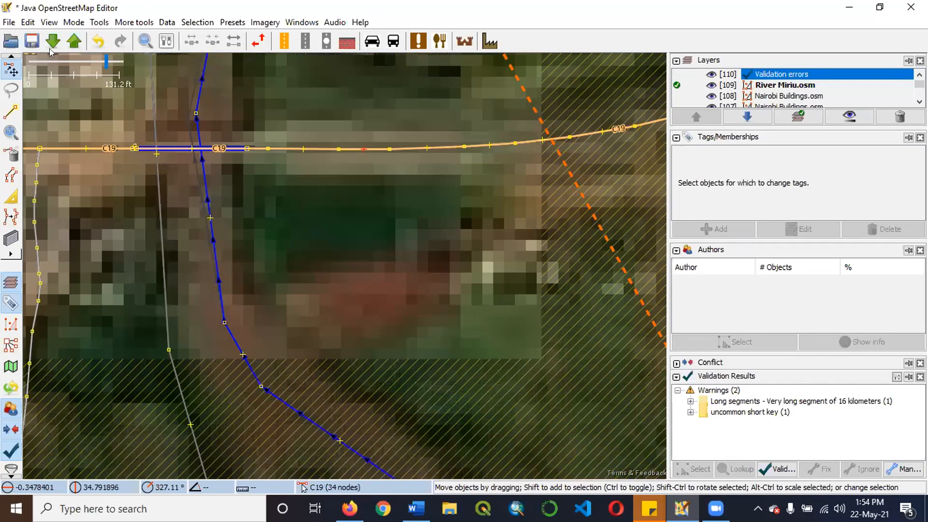
Open the recent file Ford.osm from the Training folder.
click(9, 23)
mouse_move(28, 22)
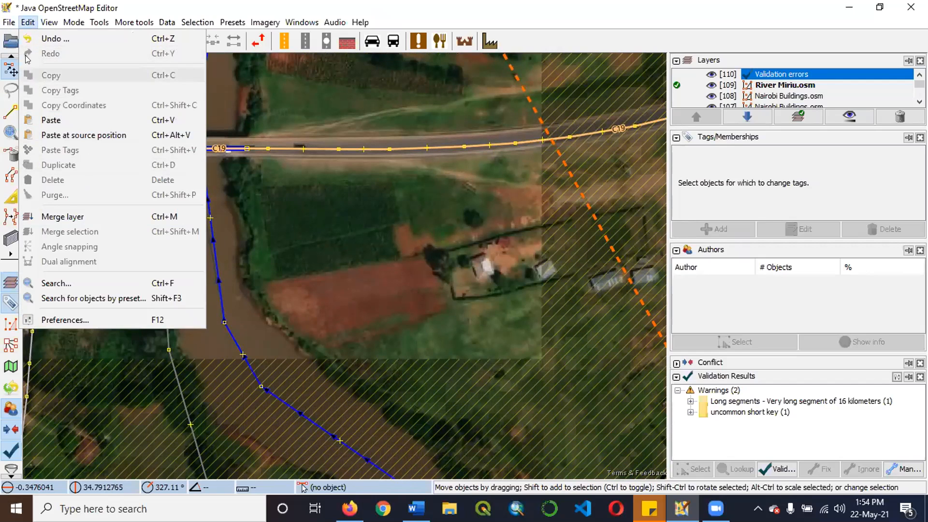
mouse_move(212, 73)
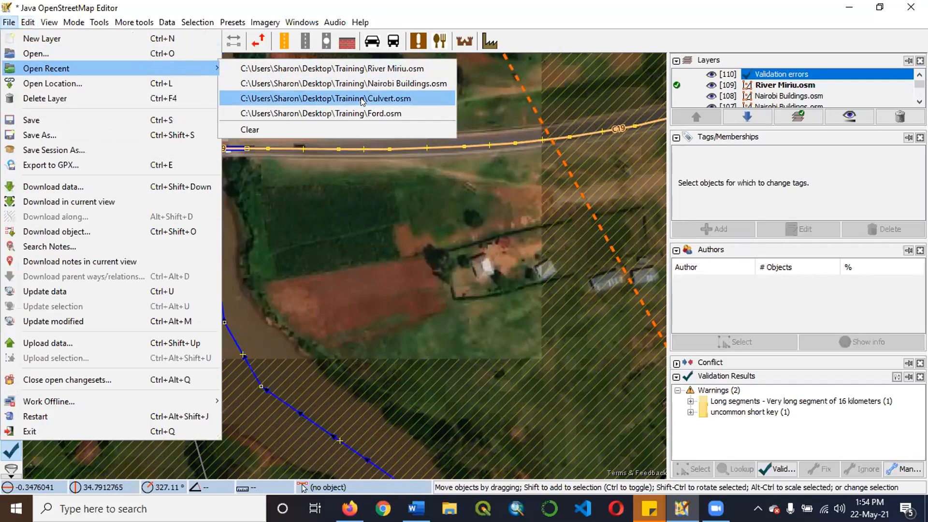
click(375, 113)
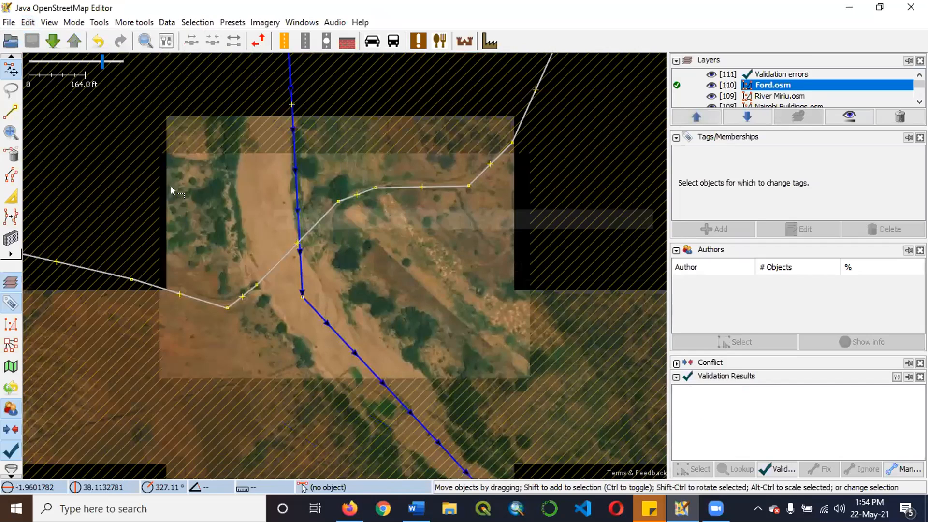
Examine where the highway crosses the sandy riverbed and the waterway in Ford.osm.
scroll(373, 233, down, 2)
scroll(242, 167, up, 3)
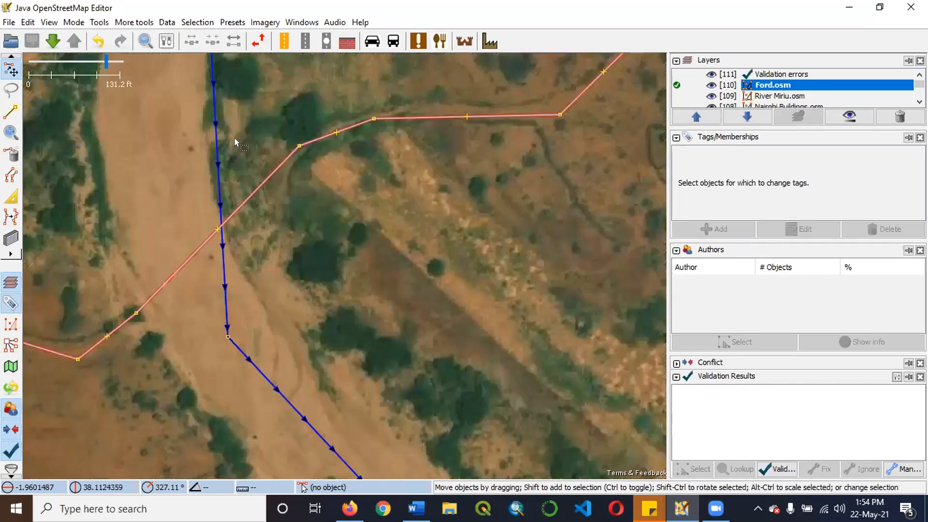
scroll(215, 203, down, 2)
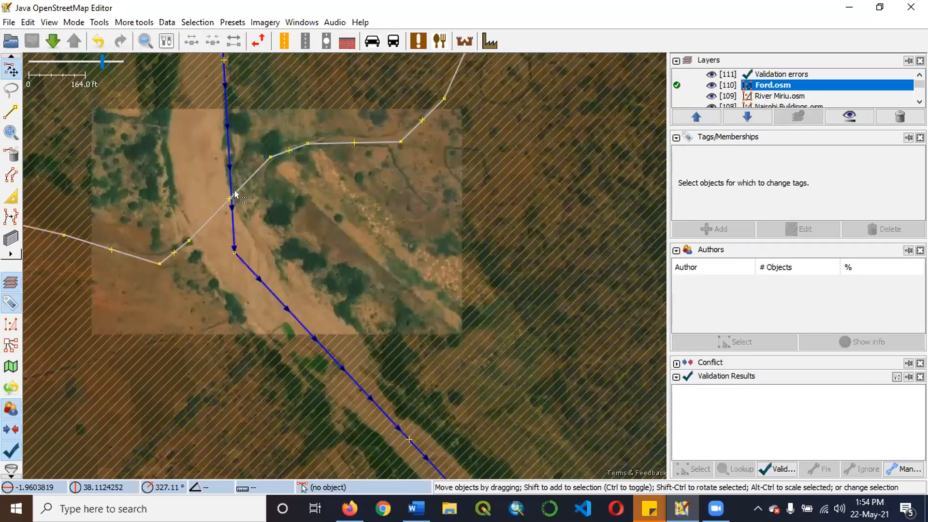
scroll(234, 190, up, 4)
scroll(245, 186, down, 2)
scroll(227, 220, down, 2)
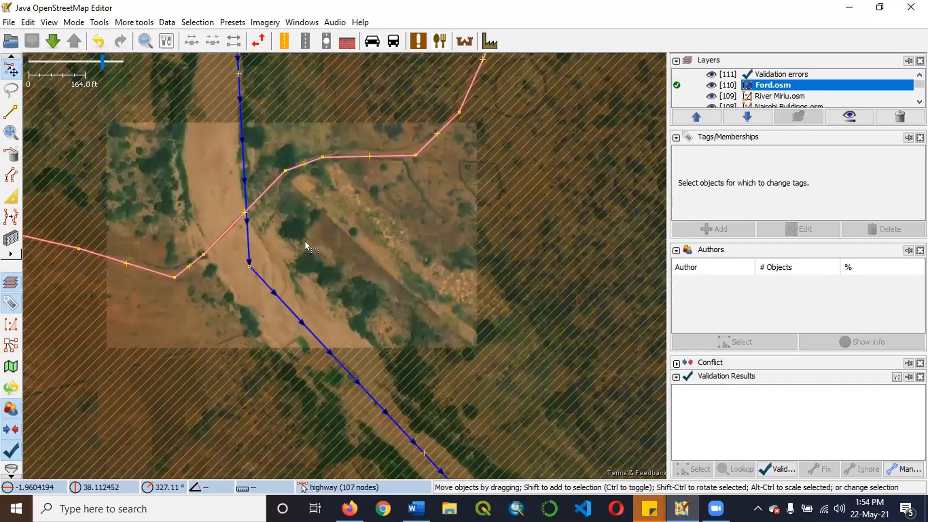
scroll(238, 189, up, 2)
scroll(320, 246, down, 2)
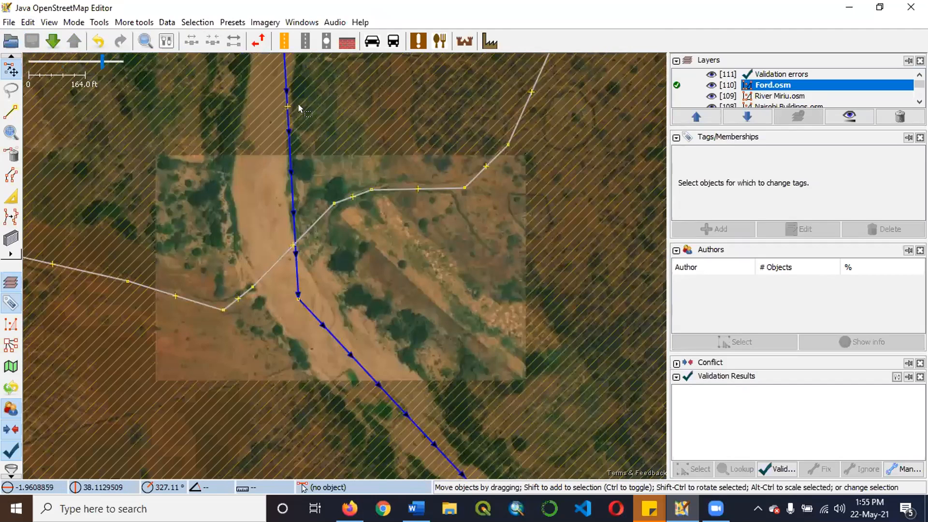
Shift the Tiva waterway slightly west so that it follows the sandy riverbed where the highway crosses.
scroll(314, 266, down, 2)
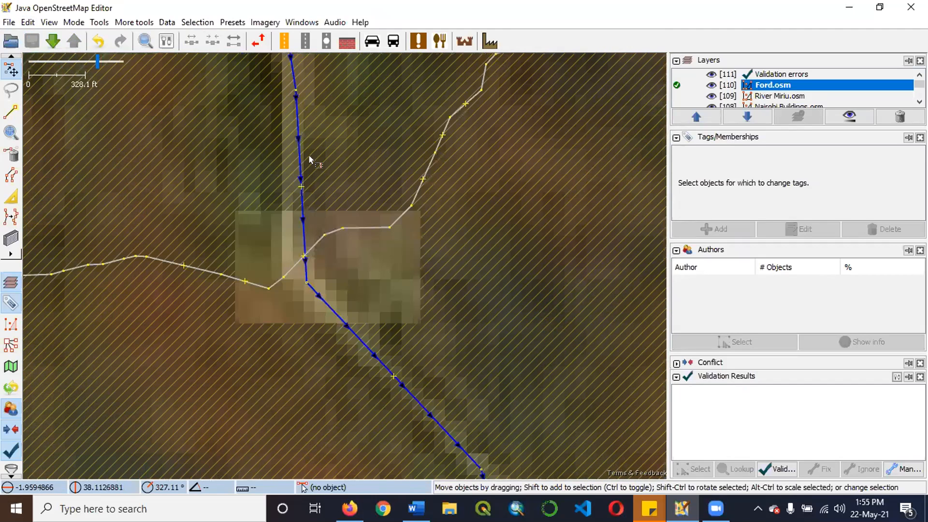
scroll(305, 190, up, 5)
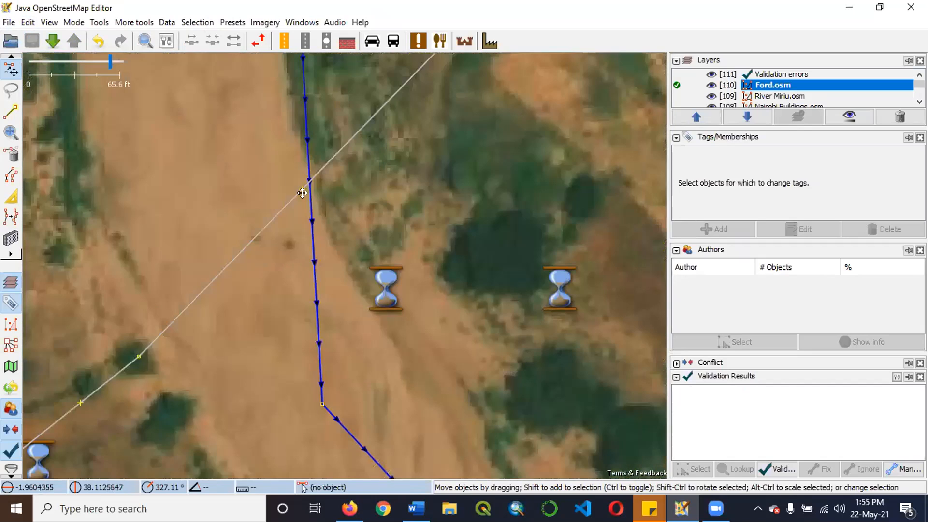
scroll(328, 203, down, 2)
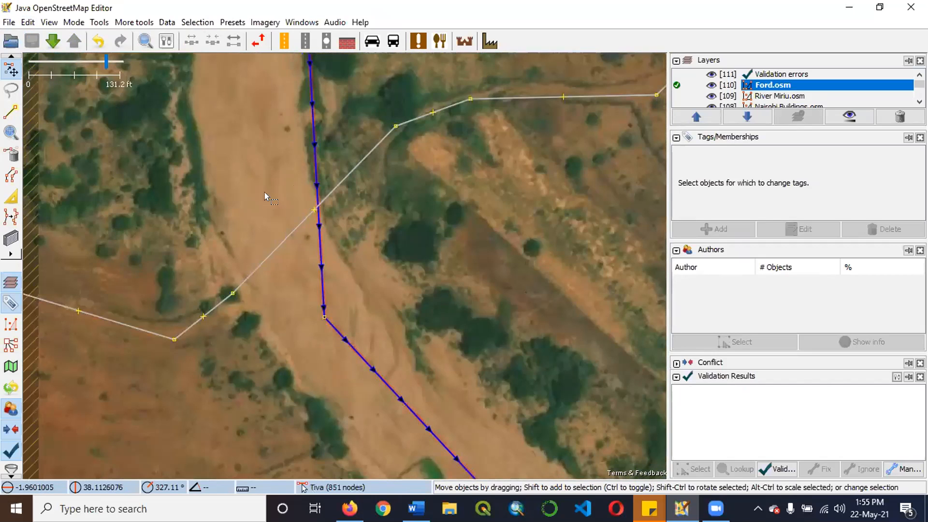
scroll(285, 186, down, 1)
mouse_move(319, 228)
mouse_down()
mouse_move(330, 233)
mouse_move(321, 222)
mouse_up()
click(329, 209)
scroll(330, 209, up, 3)
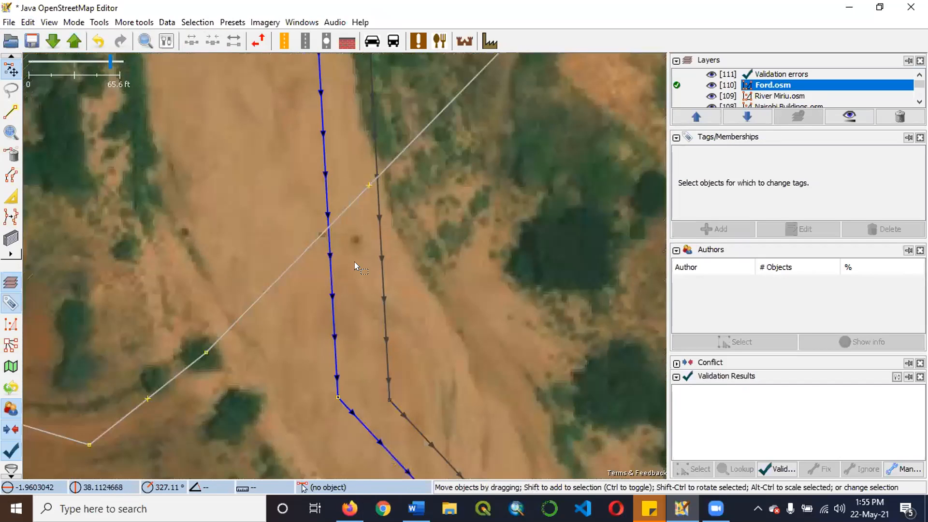
Insert a shared node where the highway crosses the Tiva waterway, without continuing a new way from it.
scroll(331, 231, down, 1)
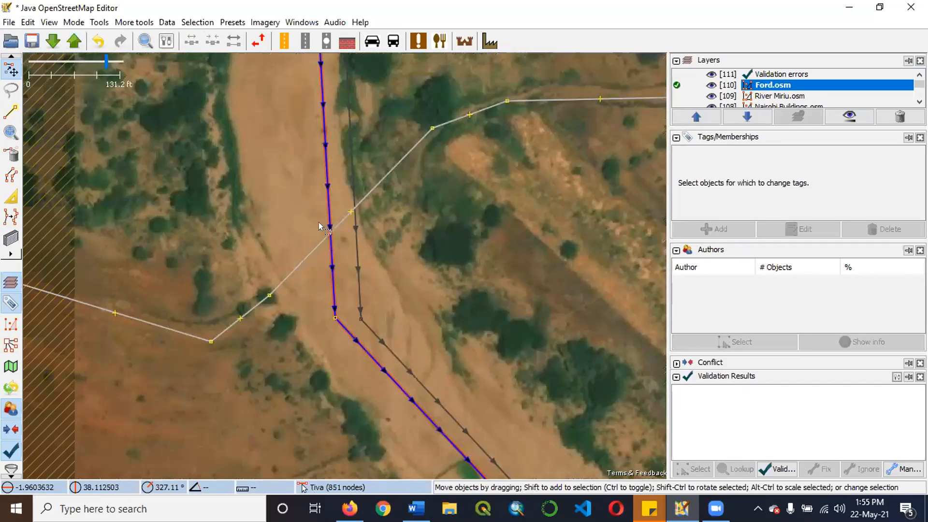
scroll(319, 223, down, 1)
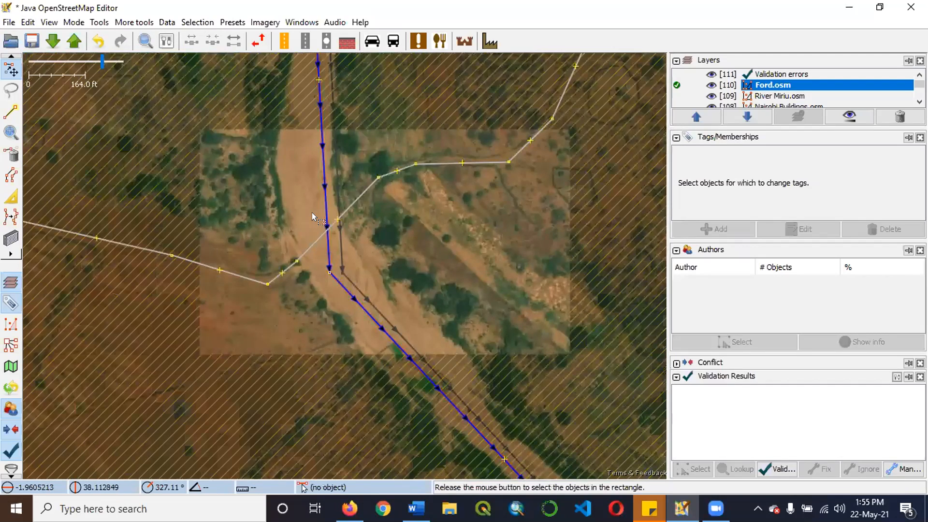
scroll(312, 214, up, 2)
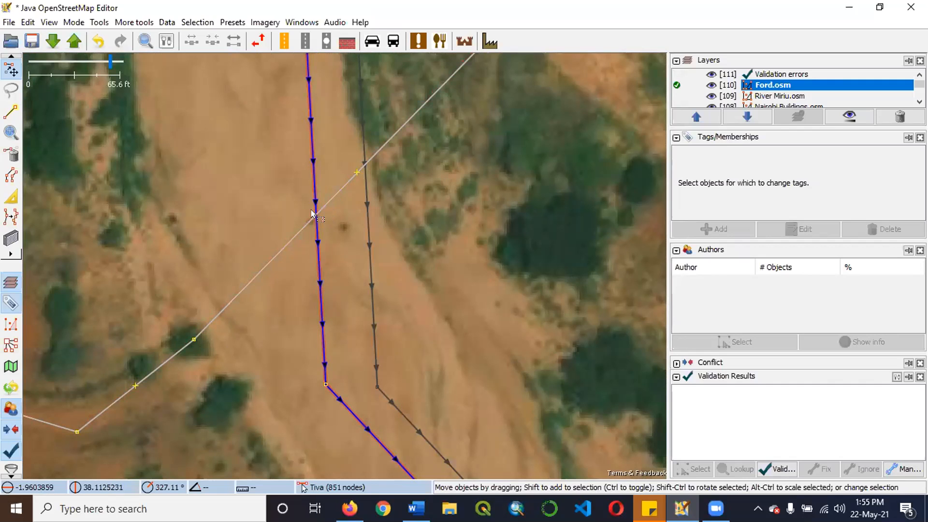
scroll(330, 199, up, 2)
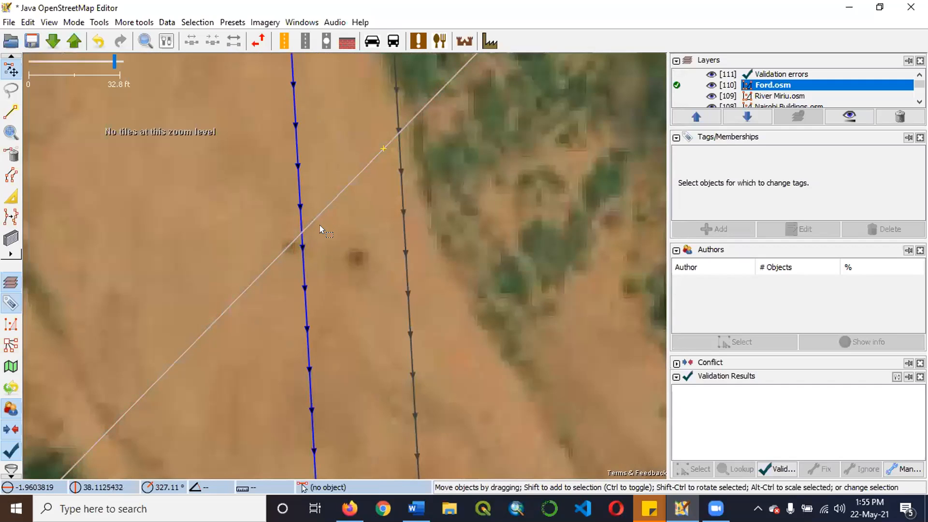
key(a)
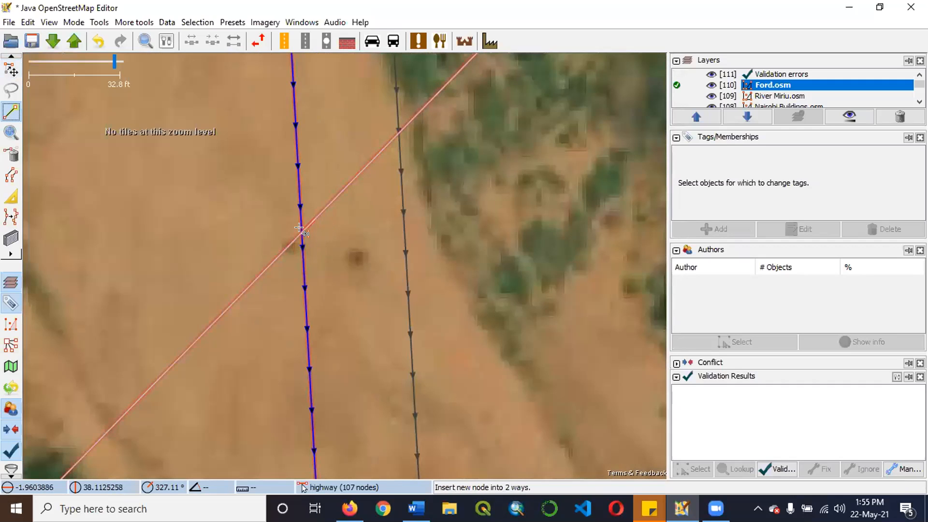
click(302, 232)
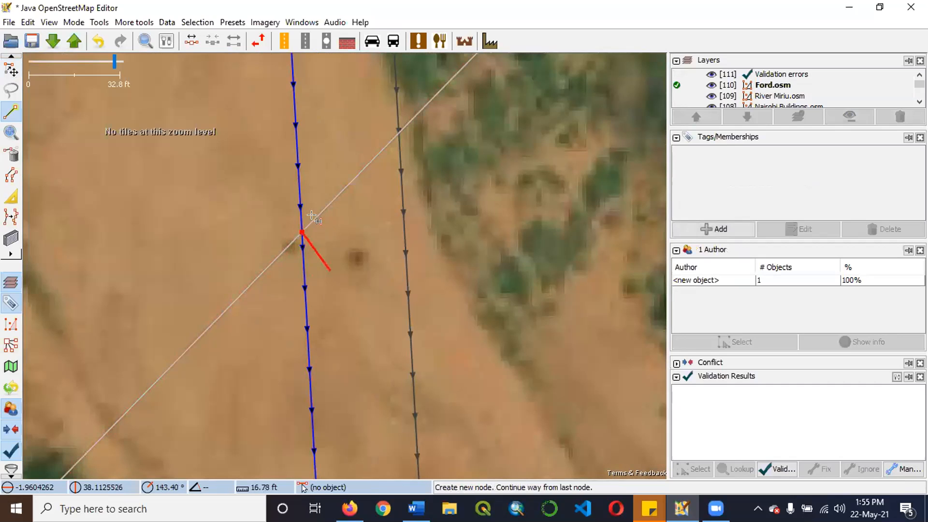
key(Escape)
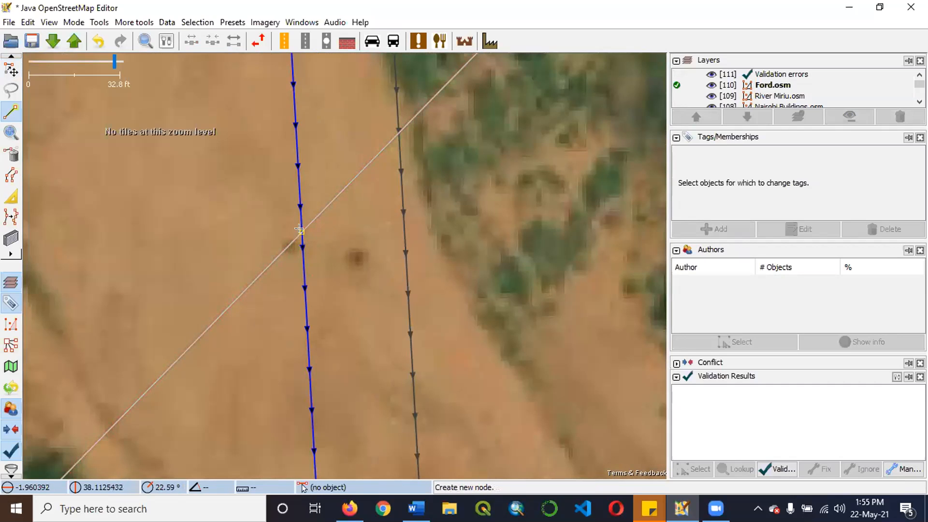
Tag the new crossing node of the highway and the Tiva waterway with ford=yes.
scroll(320, 234, up, 3)
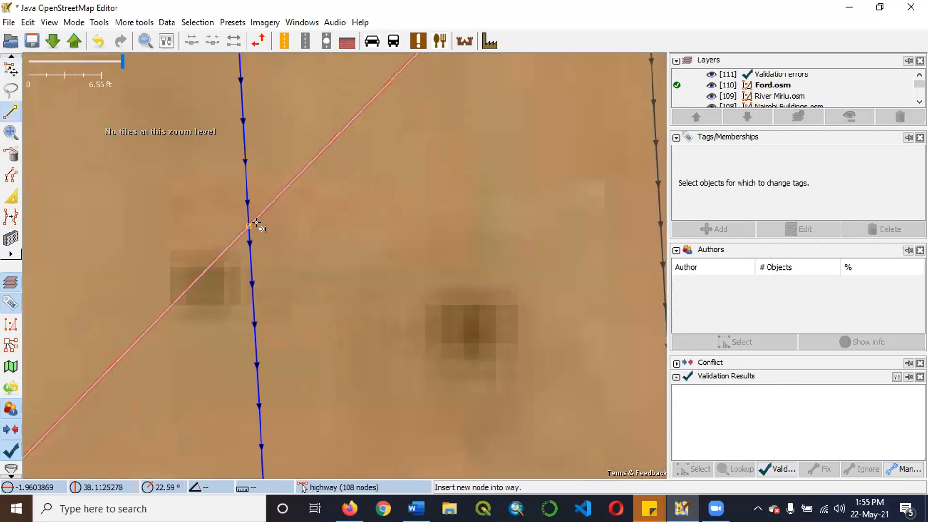
click(10, 70)
click(248, 226)
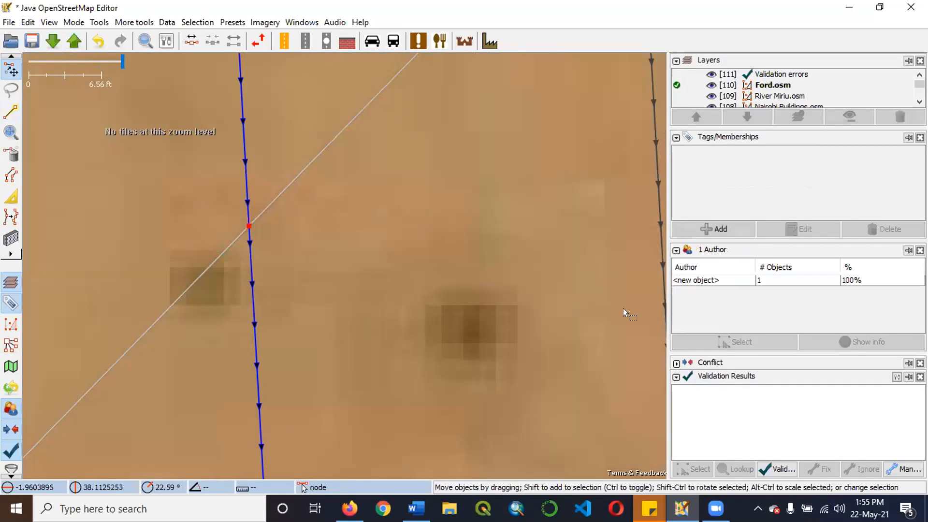
click(731, 235)
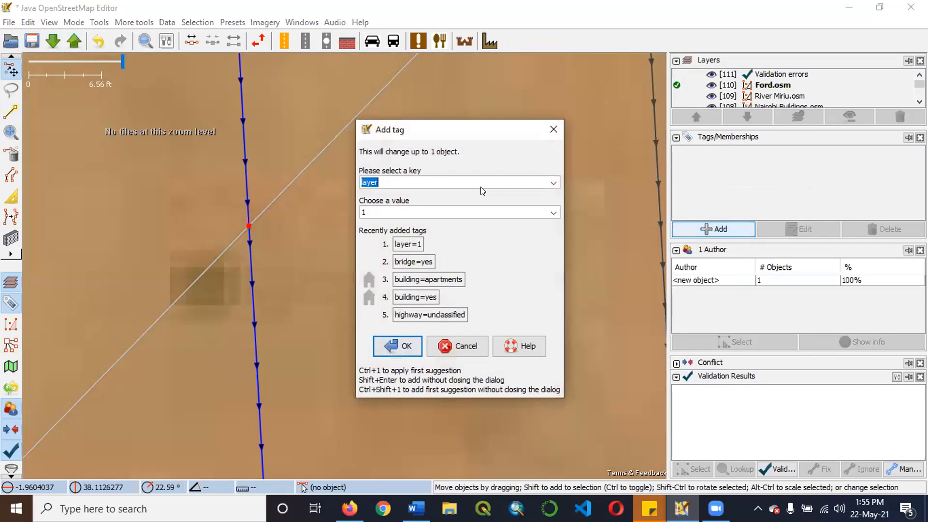
text(ford)
click(556, 213)
click(464, 218)
text(yes)
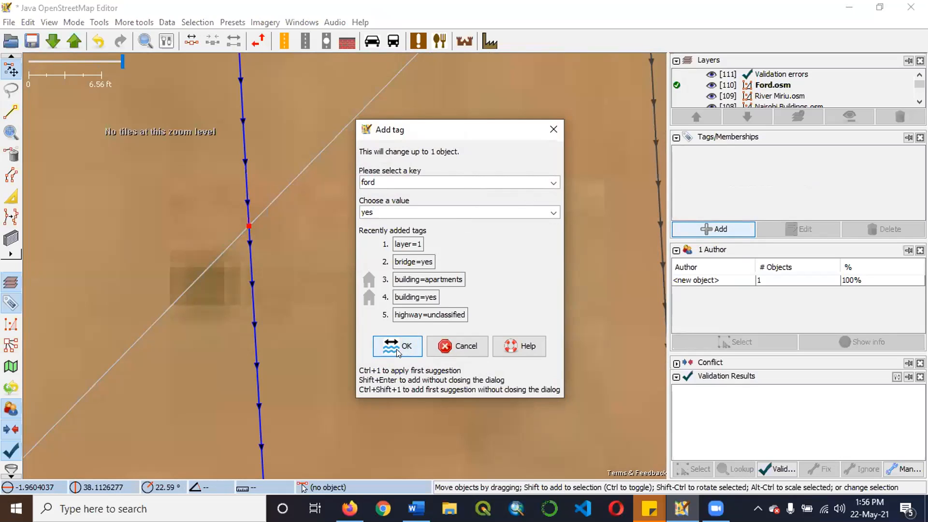
click(397, 348)
Examine the ford node, the highway and the Tiva waterway around the crossing at several scales.
scroll(394, 251, down, 6)
scroll(396, 254, down, 2)
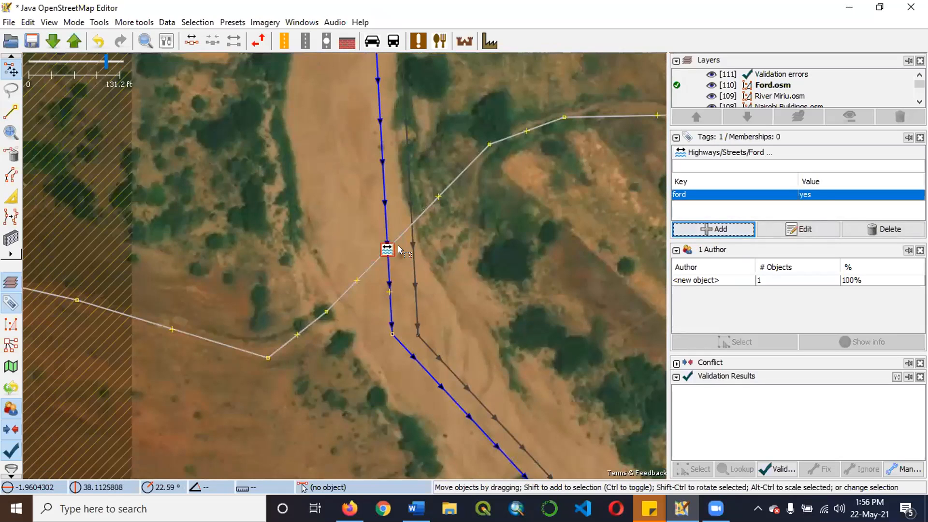
scroll(399, 245, up, 2)
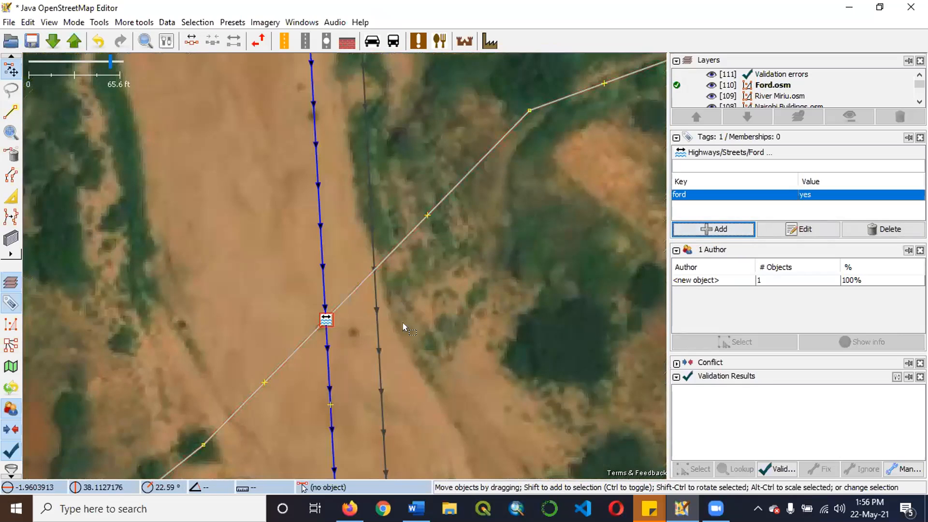
scroll(323, 285, down, 2)
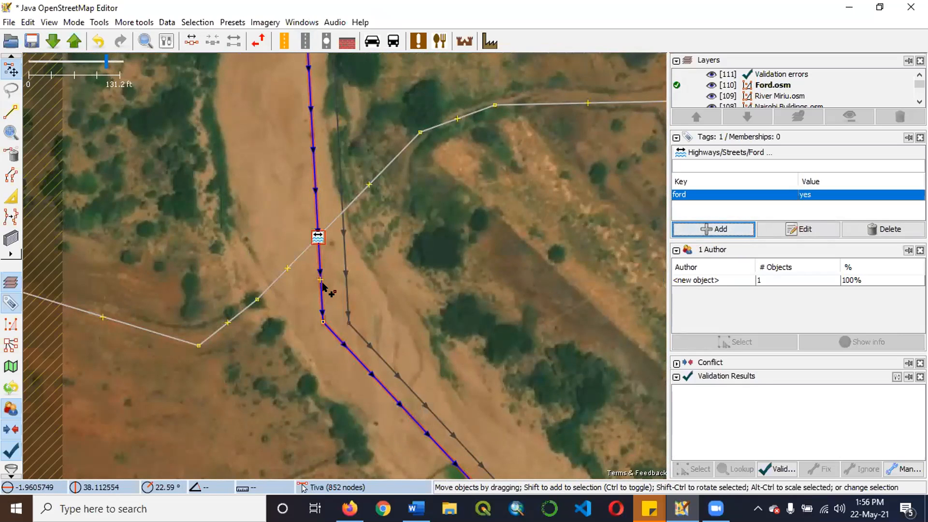
scroll(440, 268, down, 2)
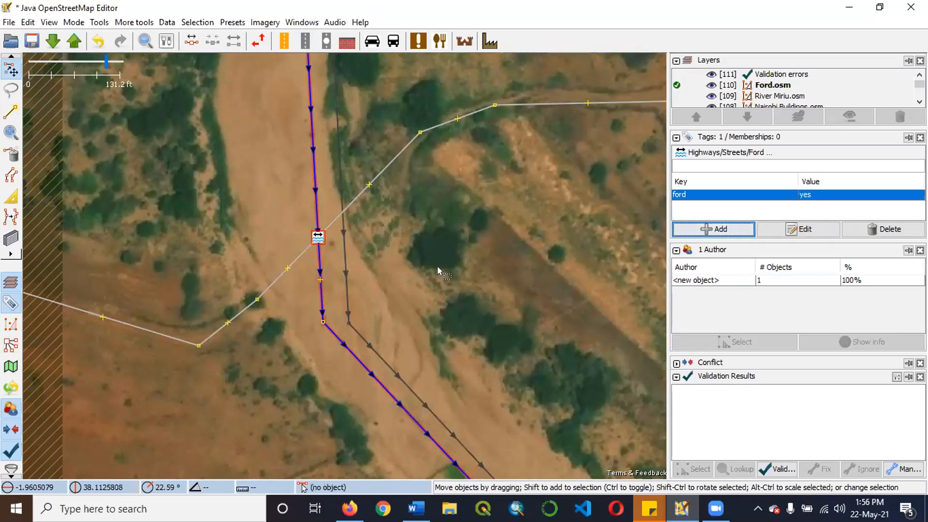
click(439, 267)
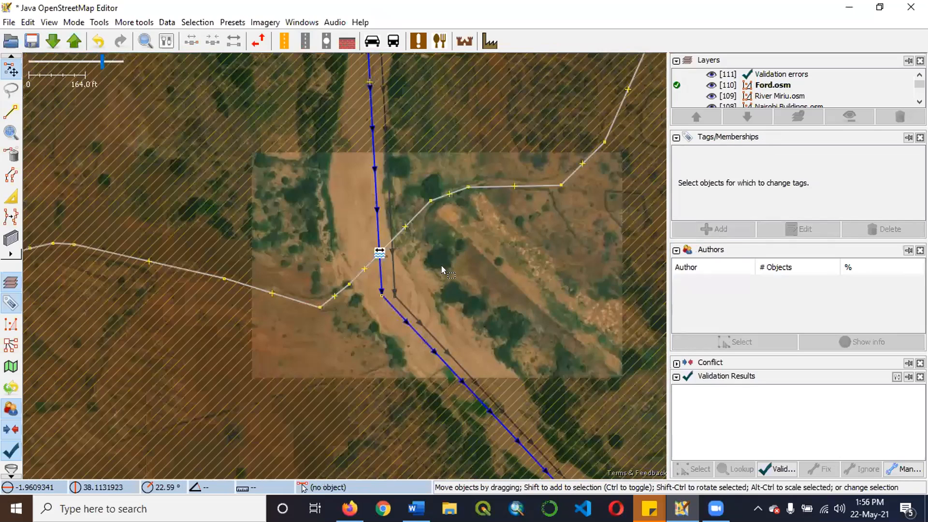
scroll(427, 258, down, 4)
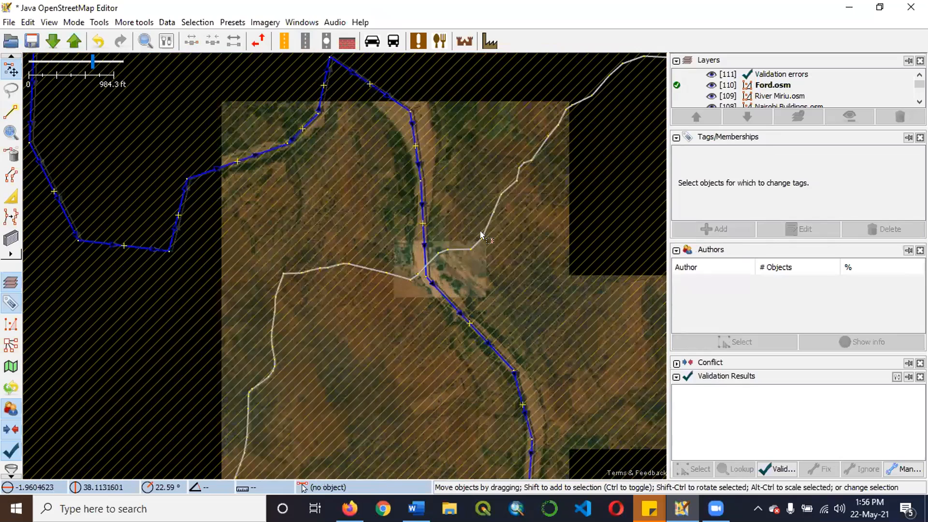
scroll(446, 268, up, 6)
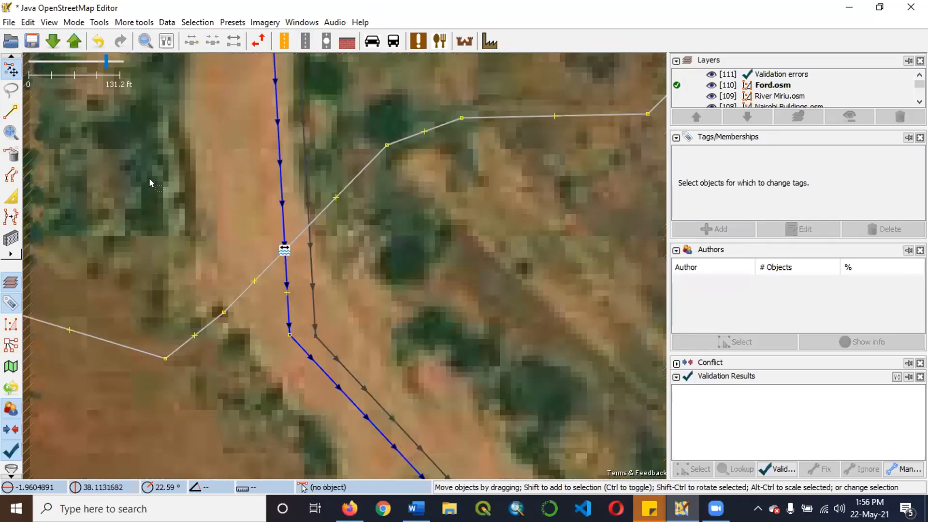
scroll(149, 183, down, 2)
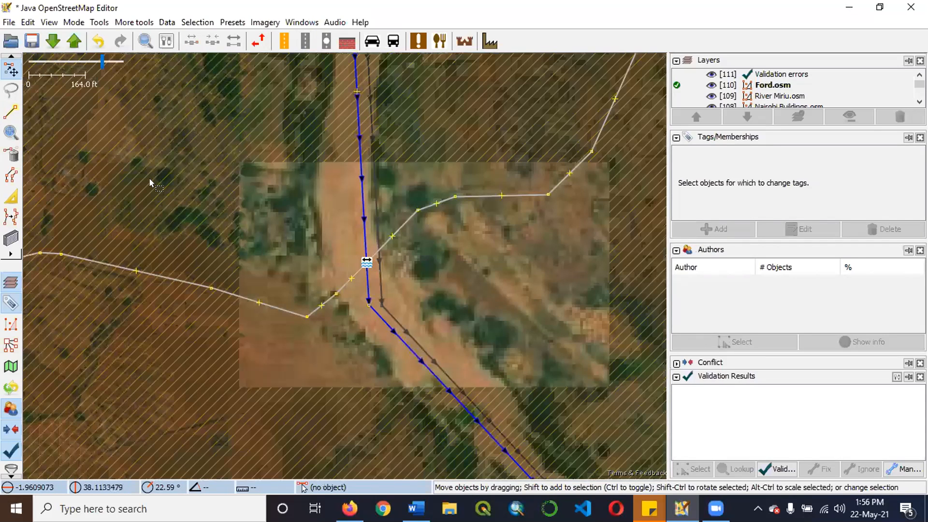
scroll(150, 180, down, 5)
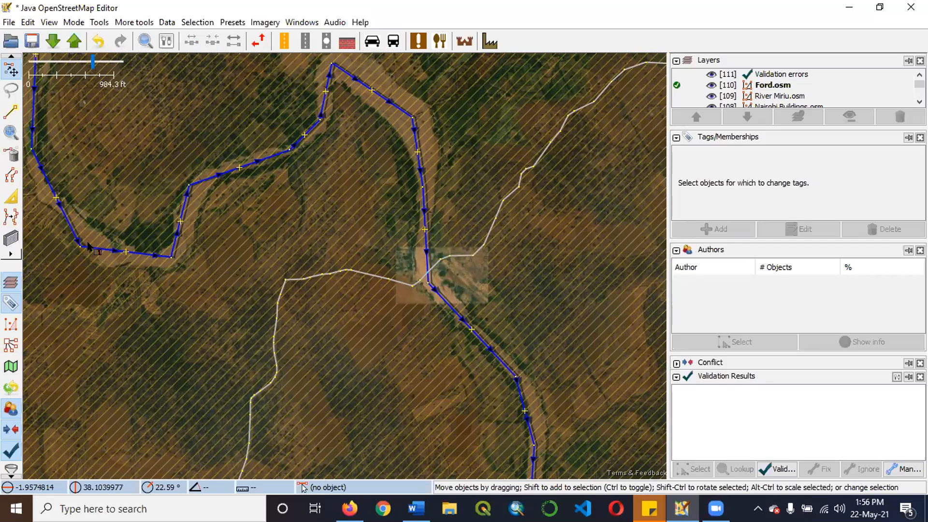
Open the recent file Culvert.osm from the Training folder.
click(8, 22)
mouse_move(46, 68)
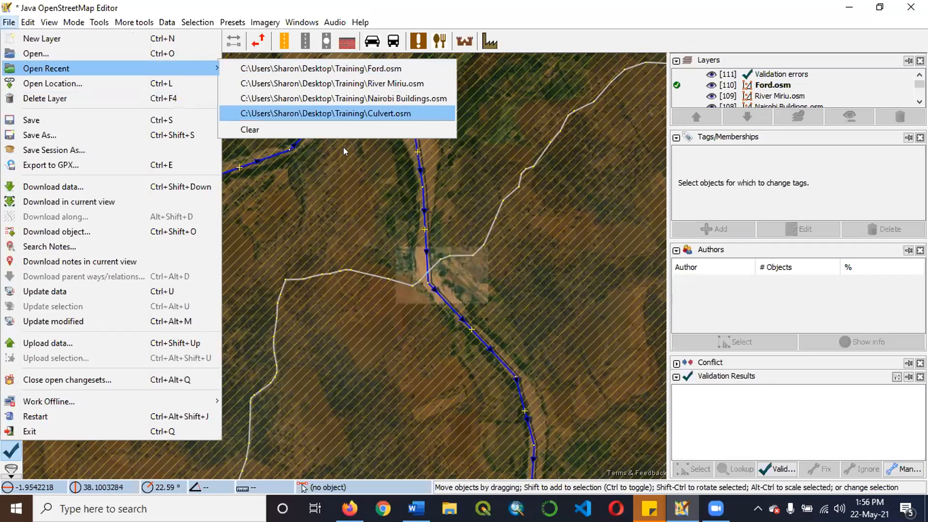
click(342, 114)
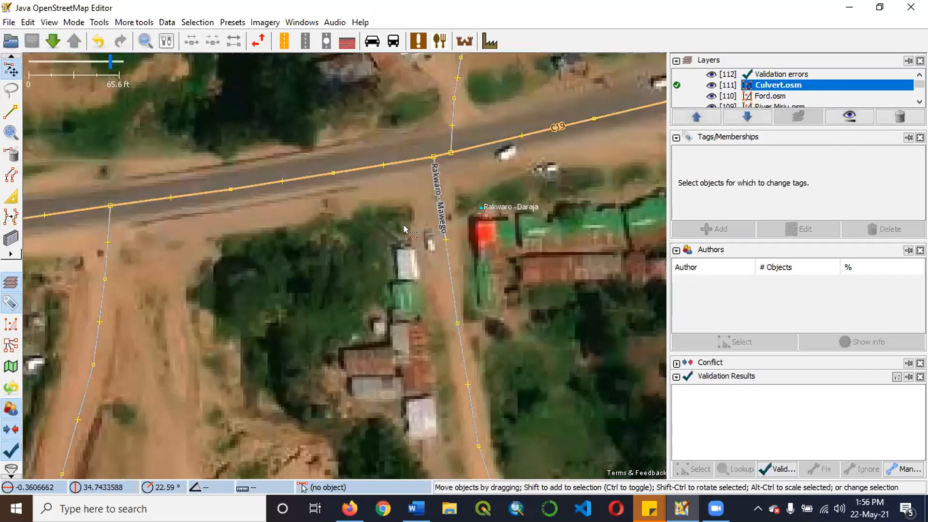
Examine the C19 road, its junctions with the side roads and the tree-lined channel on both sides in Culvert.osm.
scroll(403, 217, up, 2)
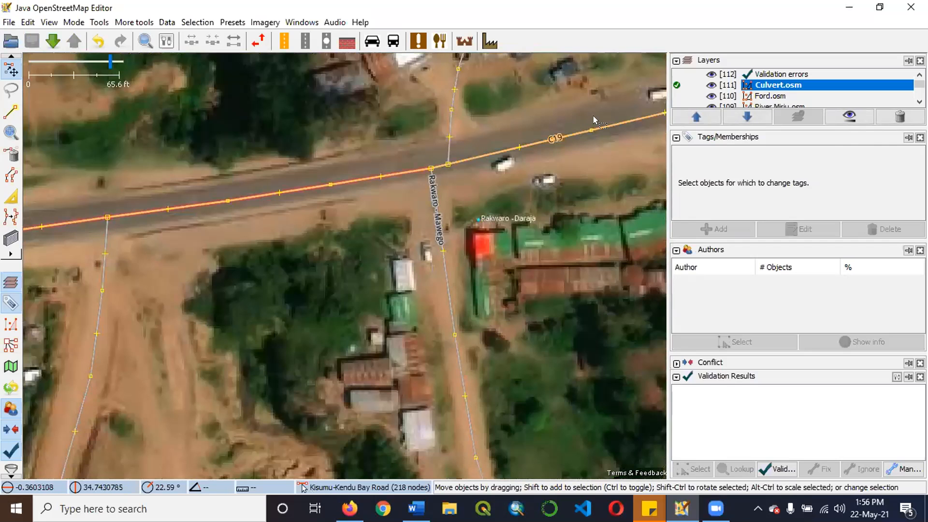
scroll(508, 178, down, 1)
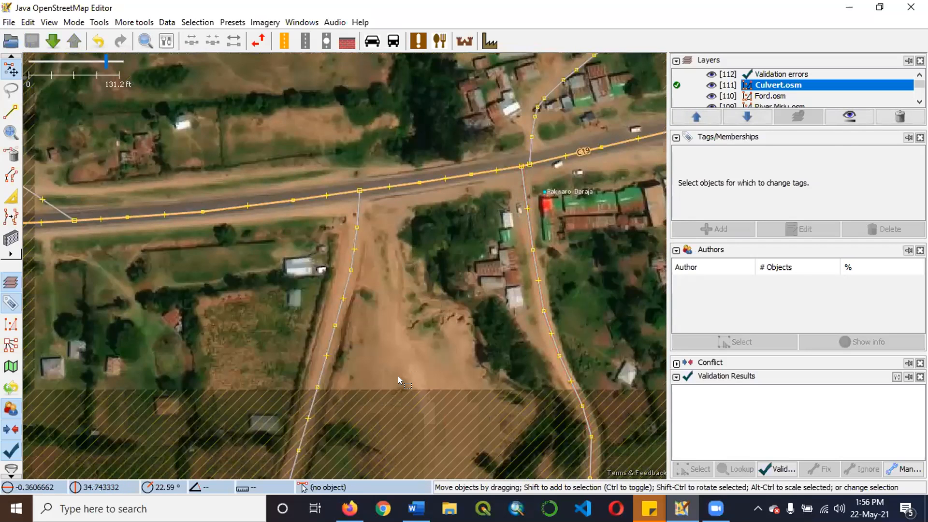
scroll(398, 375, down, 1)
scroll(396, 396, down, 2)
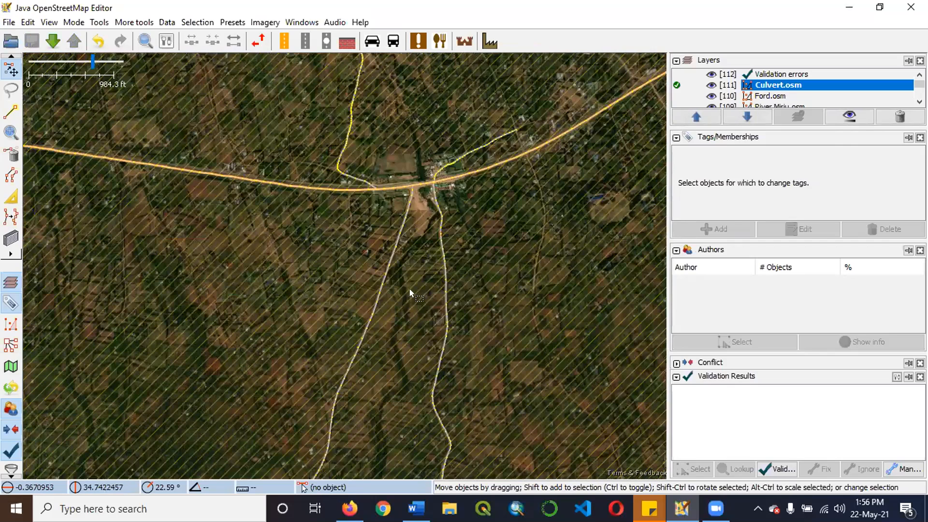
scroll(428, 212, up, 2)
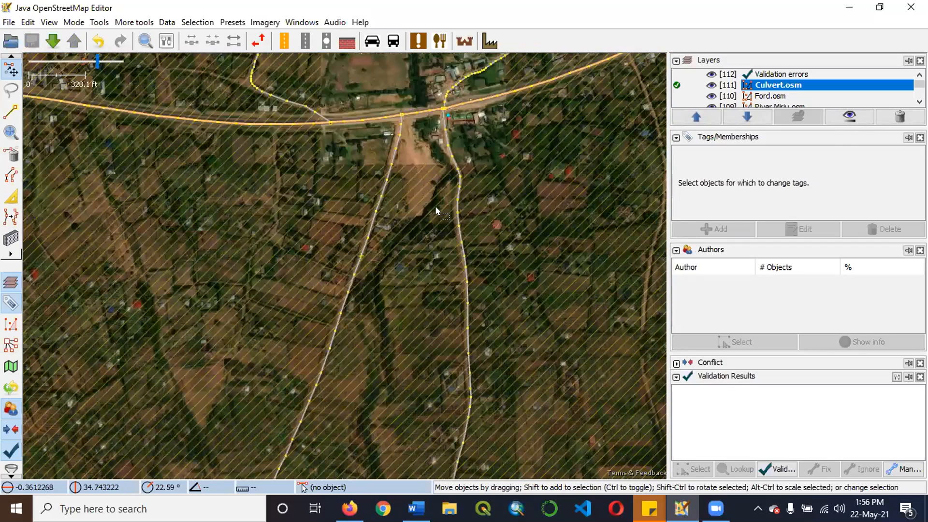
scroll(417, 219, up, 1)
scroll(422, 319, down, 1)
scroll(423, 202, up, 3)
scroll(428, 333, down, 1)
scroll(431, 342, up, 1)
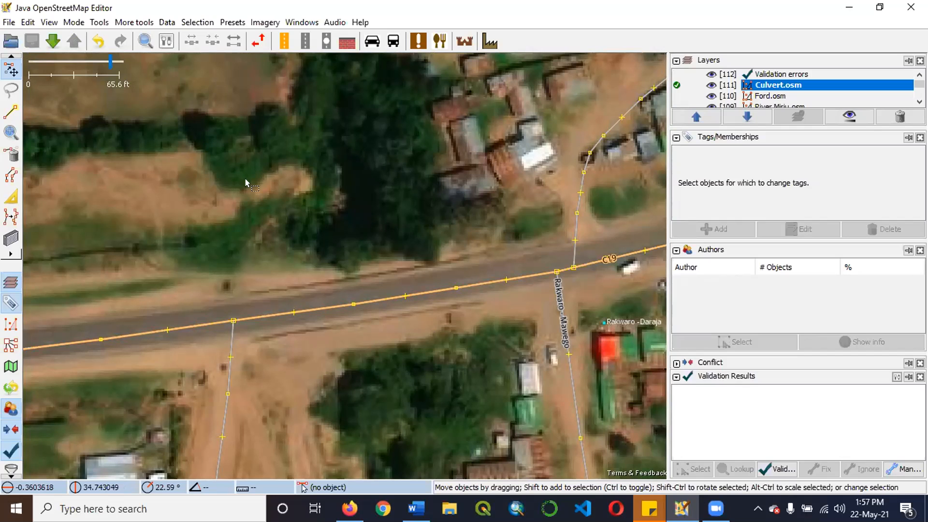
scroll(382, 199, down, 2)
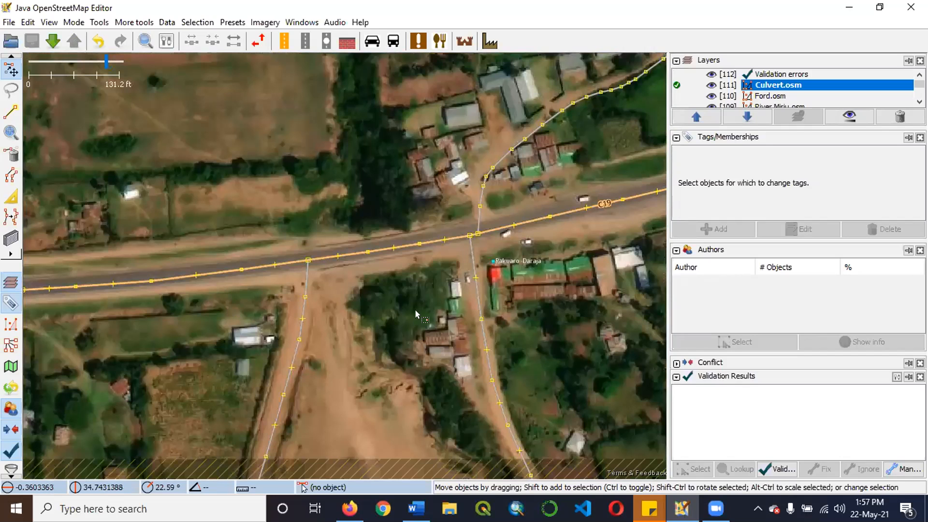
scroll(363, 190, down, 2)
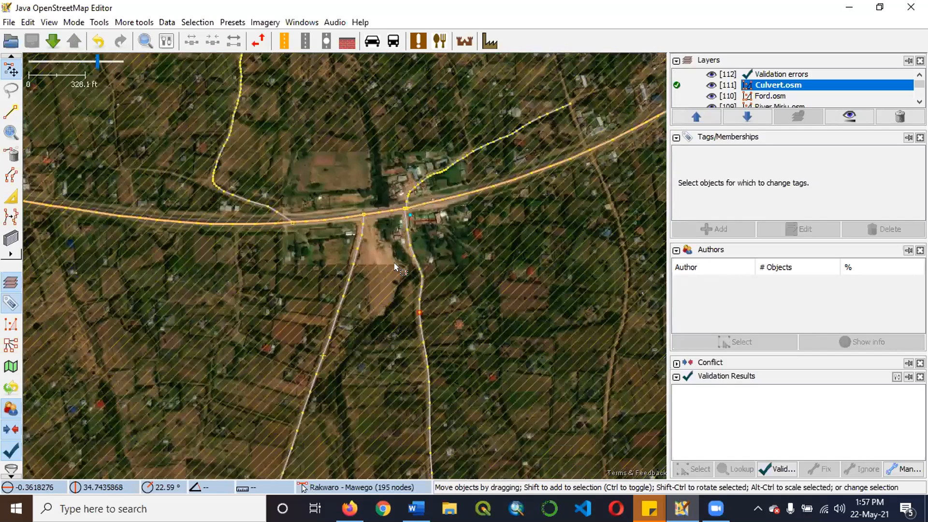
Start drawing a new way along the tree-lined channel south of the C19, beginning beside the Rakwaro - Mawego road.
key(a)
scroll(411, 254, up, 4)
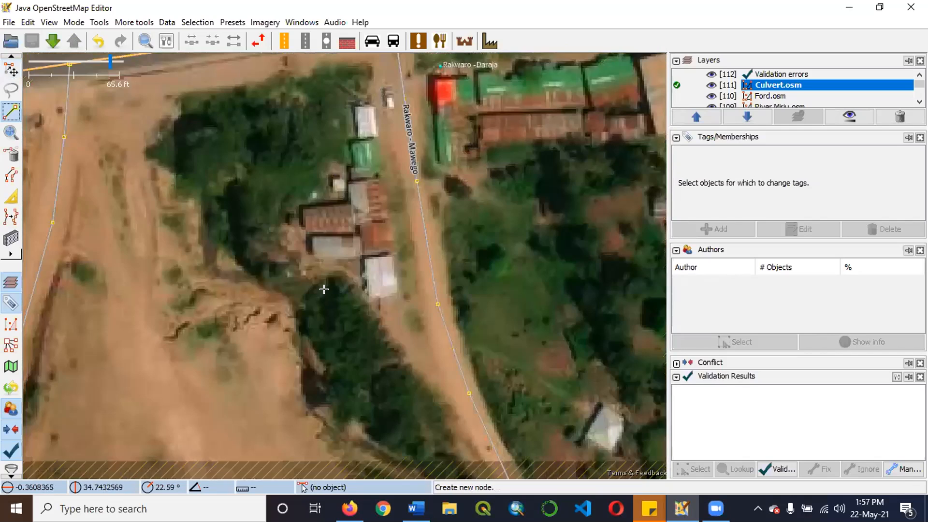
scroll(308, 271, down, 2)
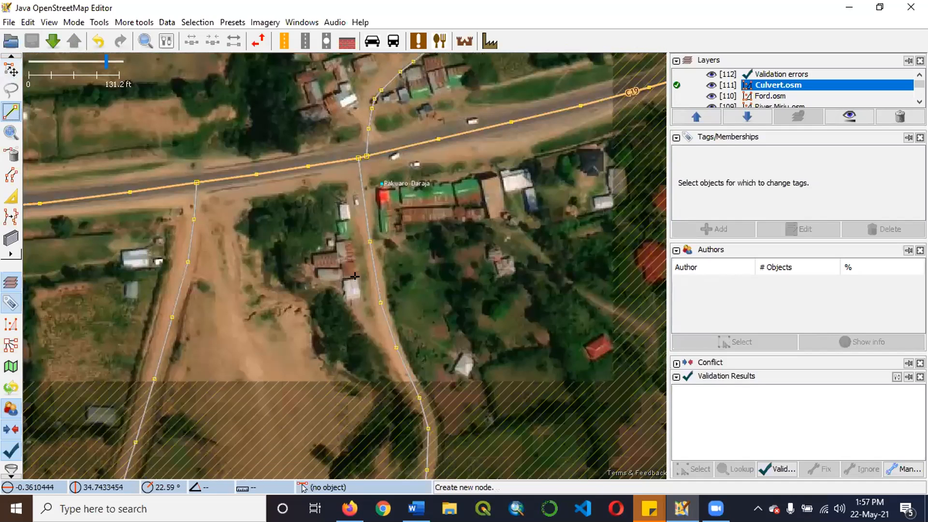
scroll(358, 282, down, 2)
scroll(399, 366, up, 3)
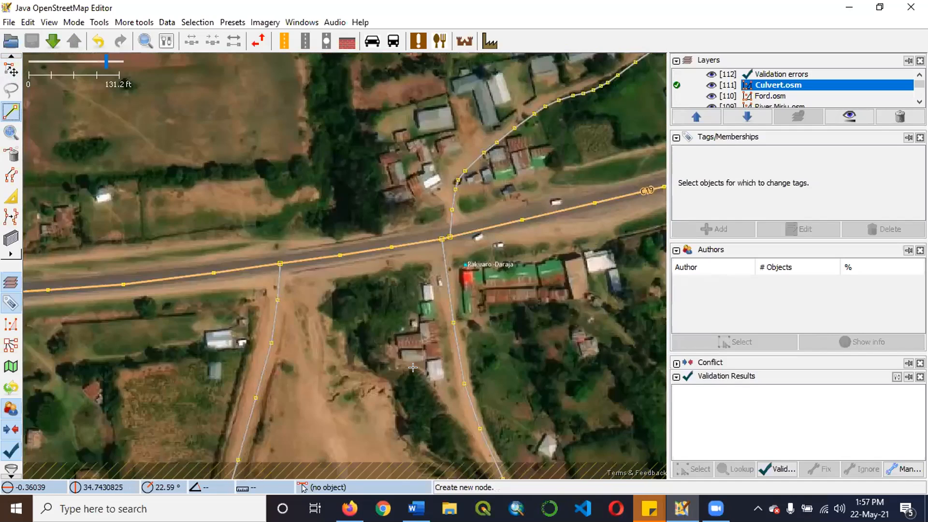
scroll(499, 367, down, 1)
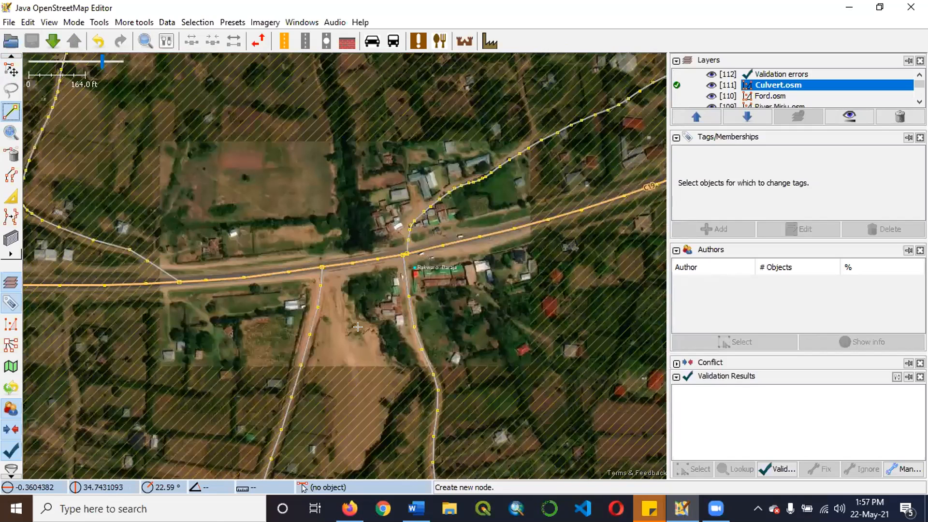
scroll(357, 327, up, 4)
click(303, 305)
click(353, 329)
click(423, 340)
click(498, 354)
click(262, 276)
click(241, 219)
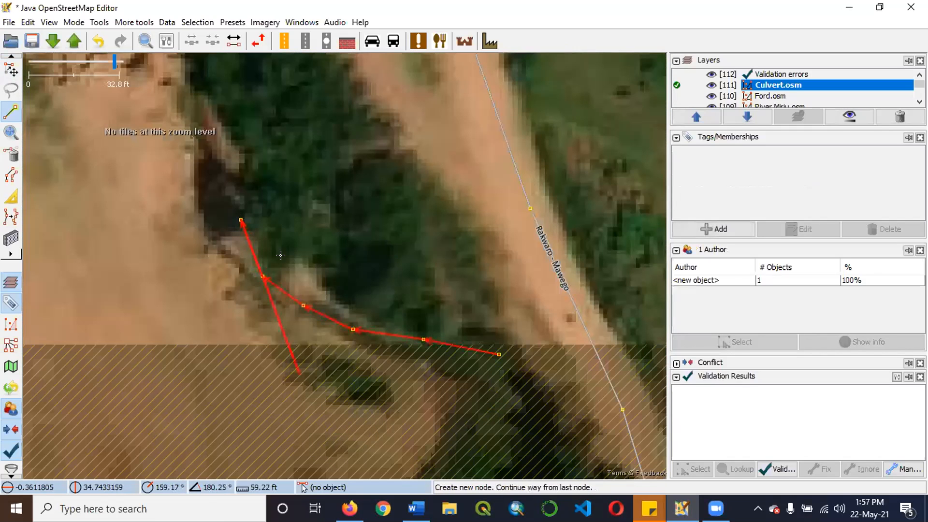
Extend the channel line north through its bends and the dense trees to just short of the C19.
scroll(280, 255, down, 2)
click(267, 229)
click(260, 208)
click(248, 196)
click(181, 177)
click(158, 165)
click(157, 144)
scroll(196, 172, down, 2)
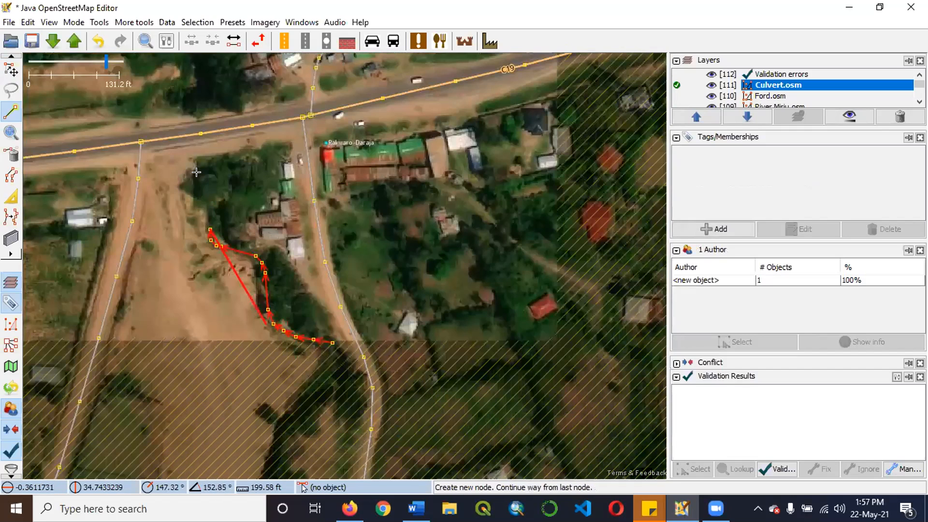
scroll(185, 142, up, 4)
click(318, 221)
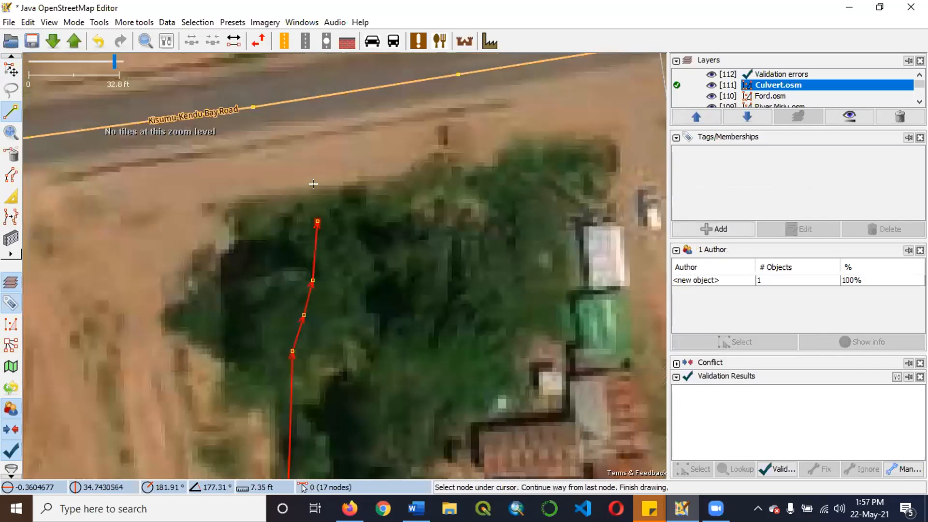
Continue the channel line across the C19 and along the tree belt north of the road.
scroll(276, 327, down, 2)
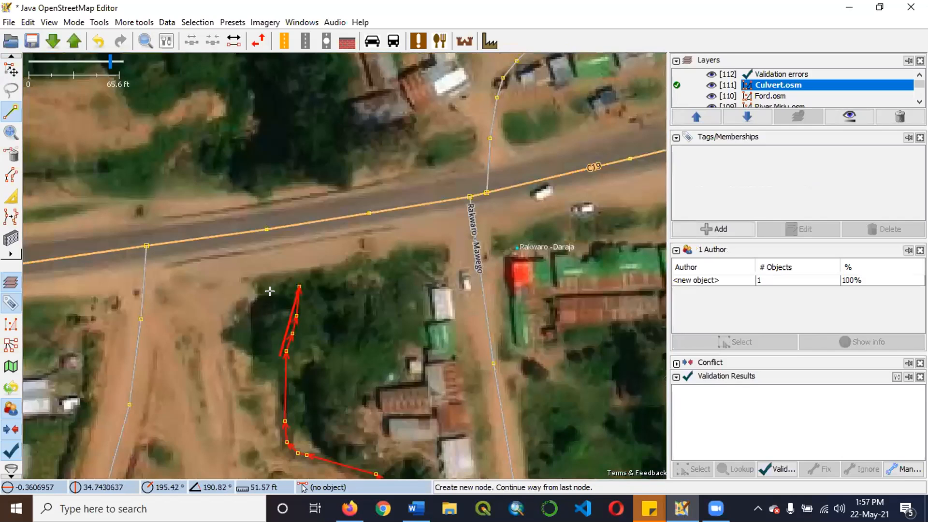
scroll(244, 172, down, 2)
click(272, 247)
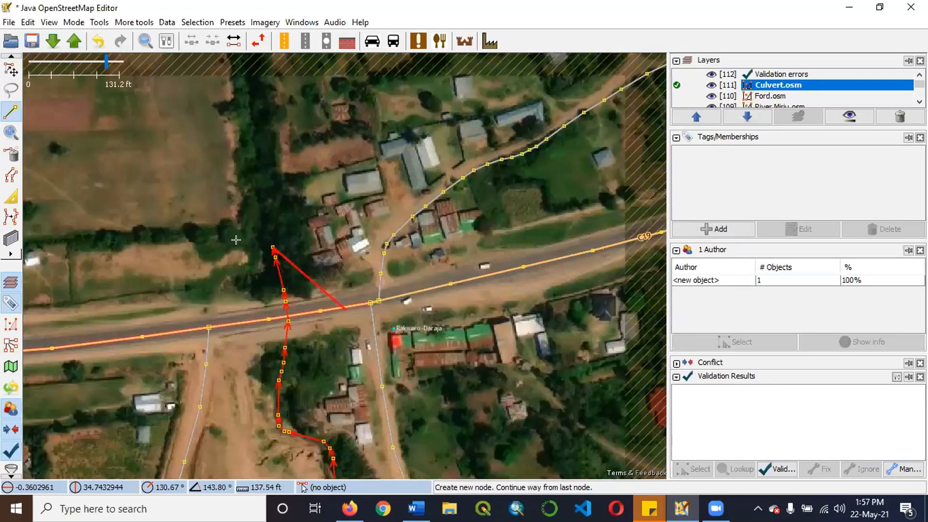
click(263, 209)
click(261, 190)
click(258, 151)
scroll(291, 189, up, 2)
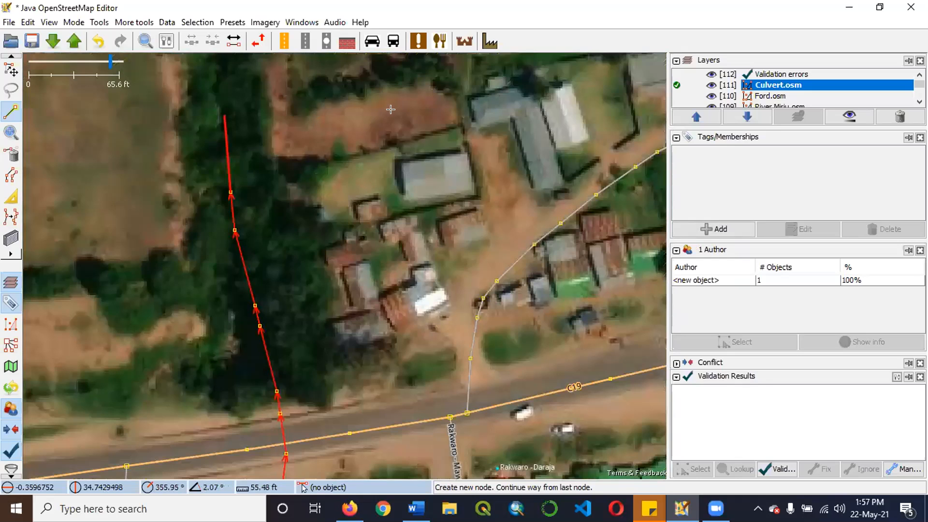
Tag the new line with waterway=river and finish drawing it.
click(714, 230)
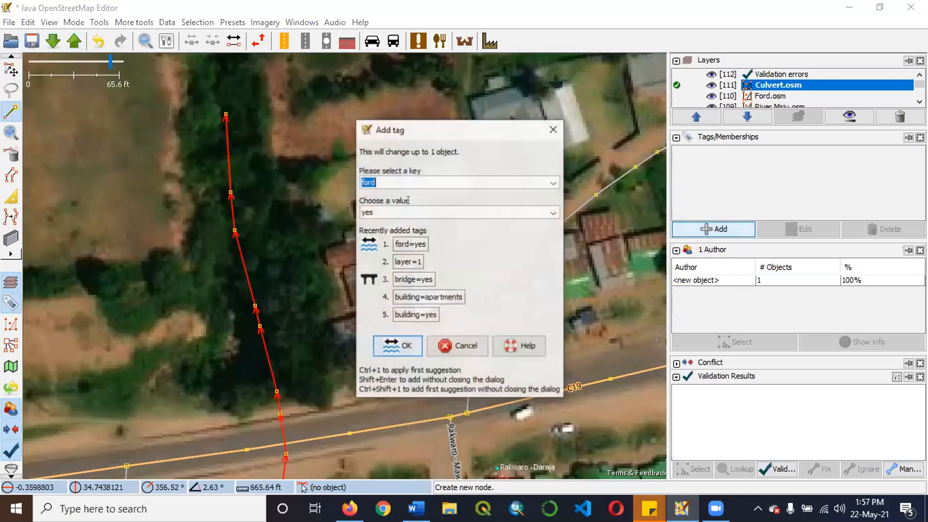
text(water)
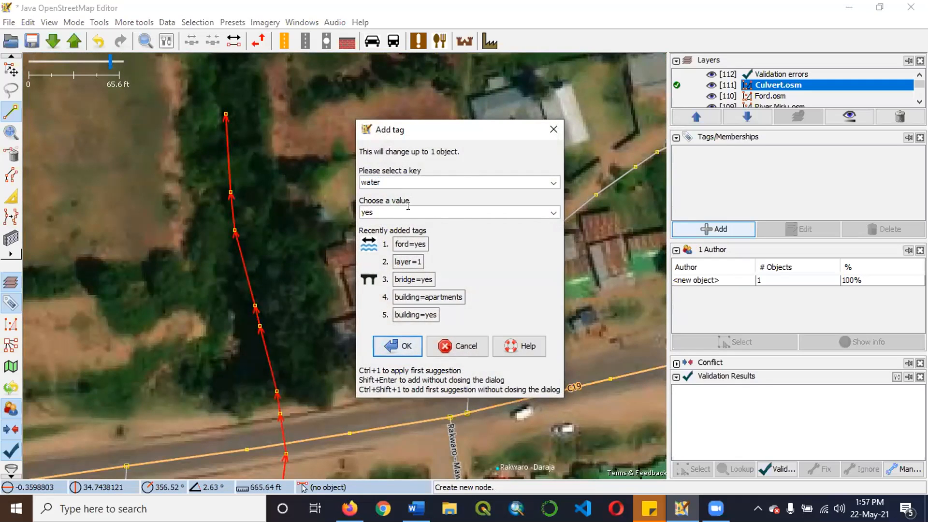
key(BackSpace)
key(BackSpace)
key(BackSpace)
key(BackSpace)
text(wa)
key(Right)
key(Tab)
click(553, 213)
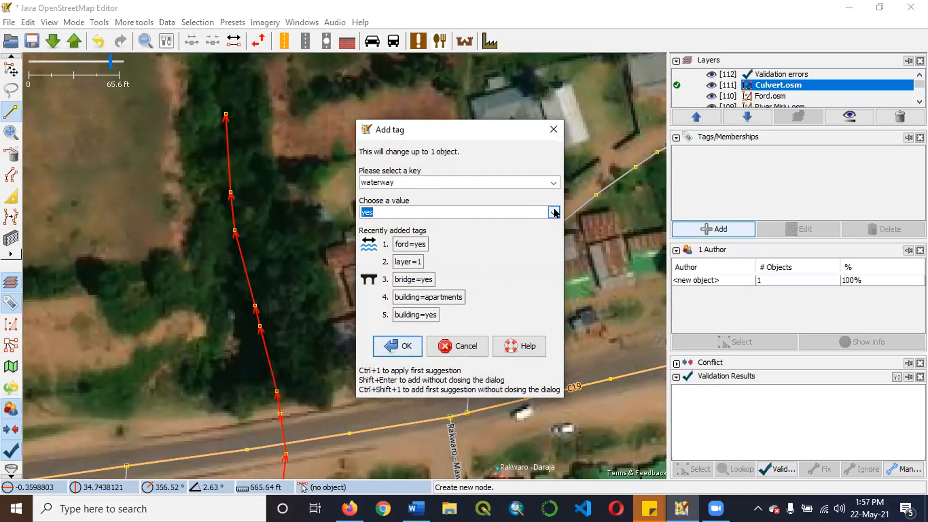
text(river)
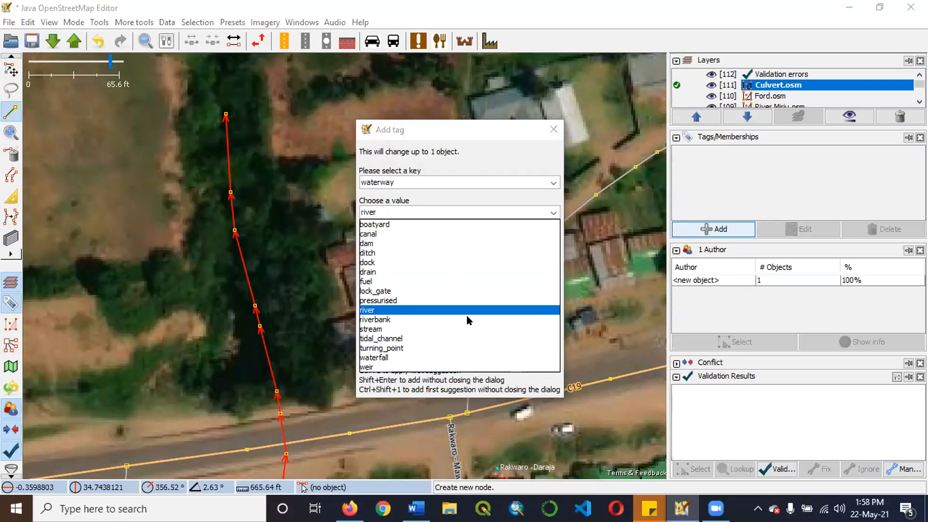
click(553, 213)
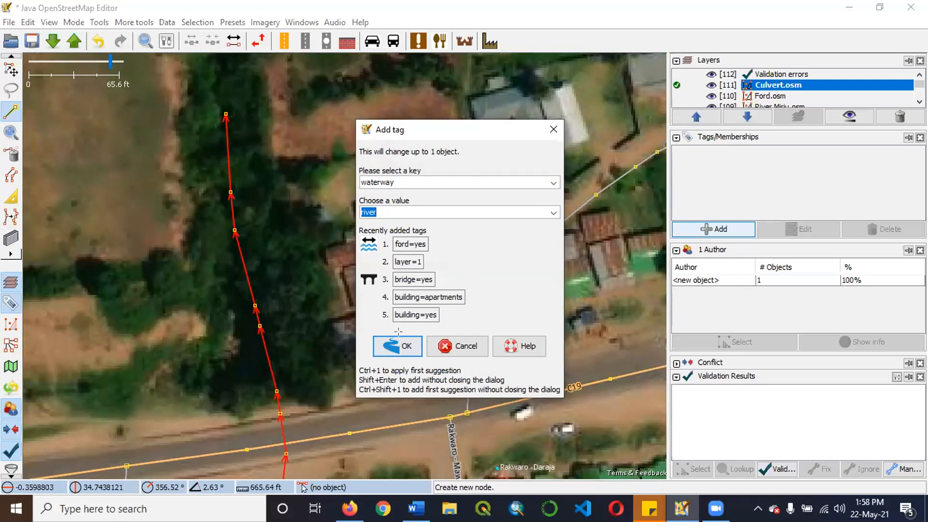
click(406, 345)
scroll(377, 230, down, 2)
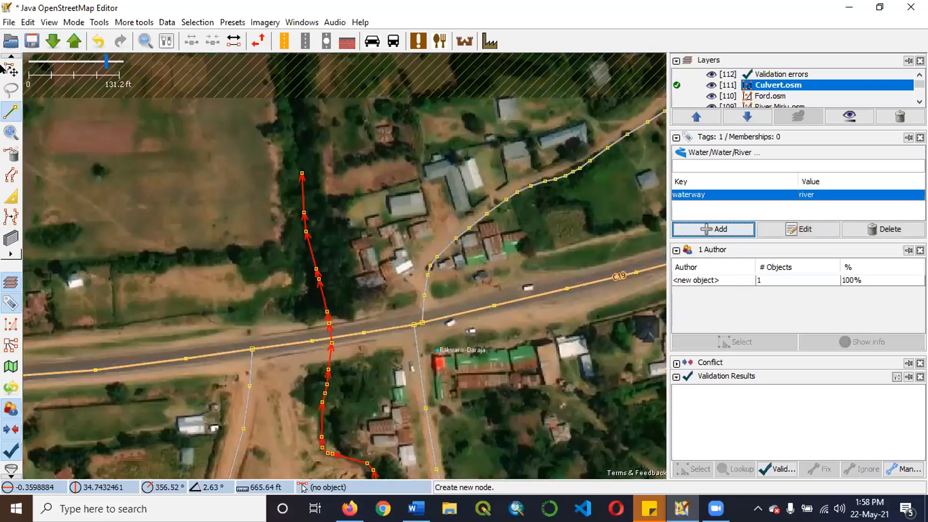
key(Escape)
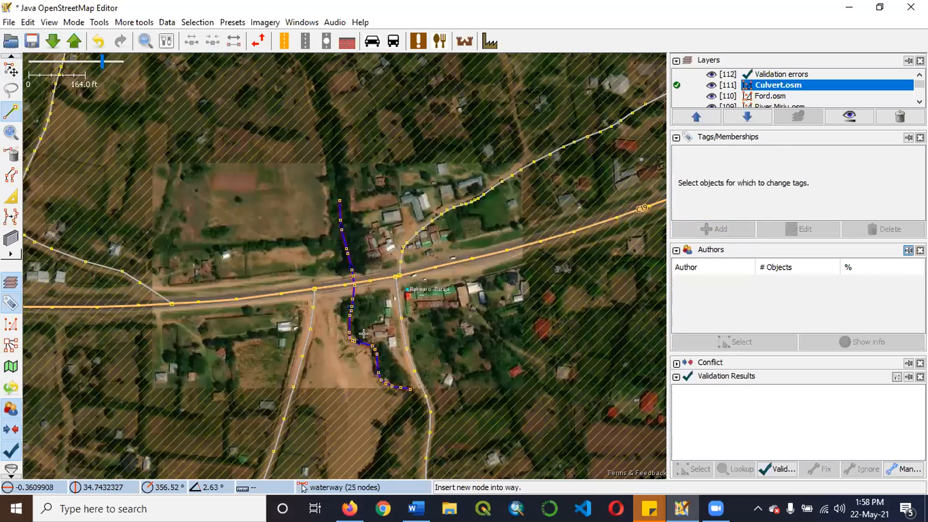
Move the two river nodes just south of the C19 eastward, towards the channel's mouth at the road edge.
scroll(375, 369, up, 1)
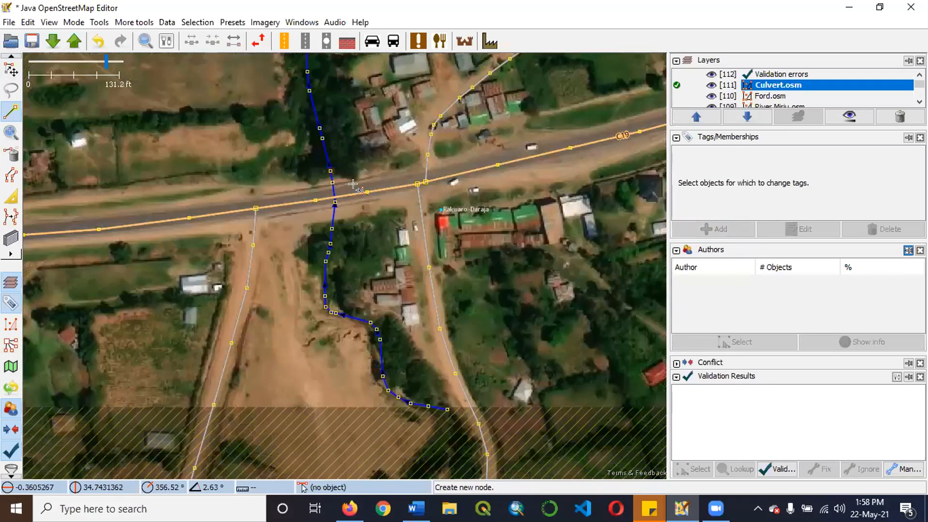
scroll(396, 302, up, 2)
scroll(395, 270, down, 2)
scroll(396, 189, up, 2)
scroll(397, 190, down, 1)
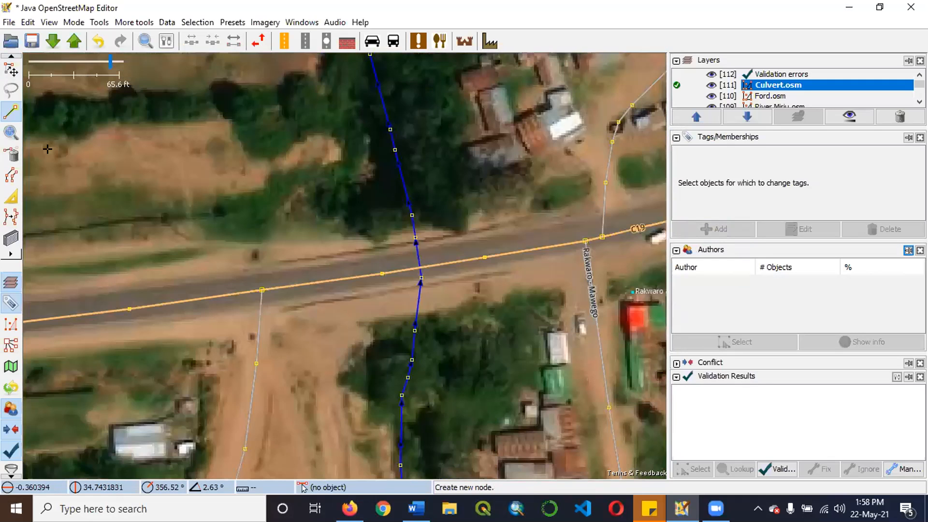
scroll(396, 190, up, 1)
click(9, 69)
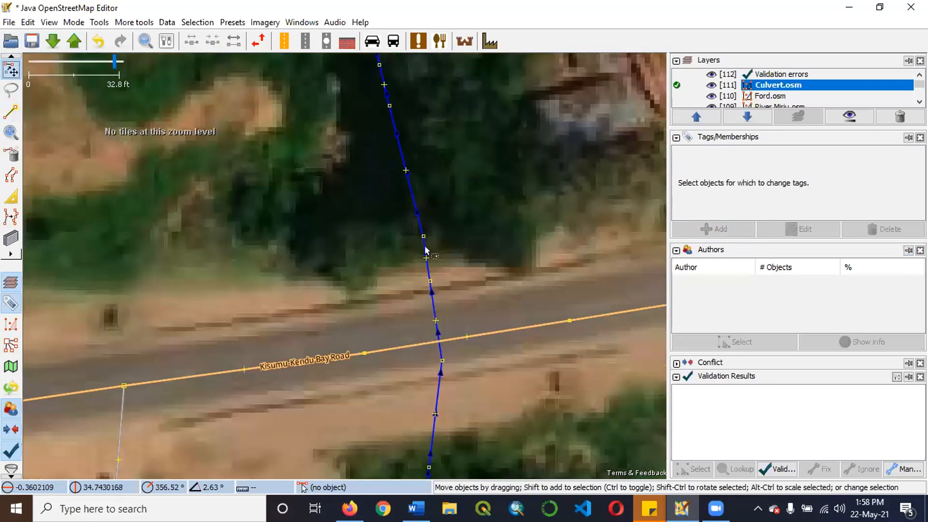
scroll(382, 219, down, 1)
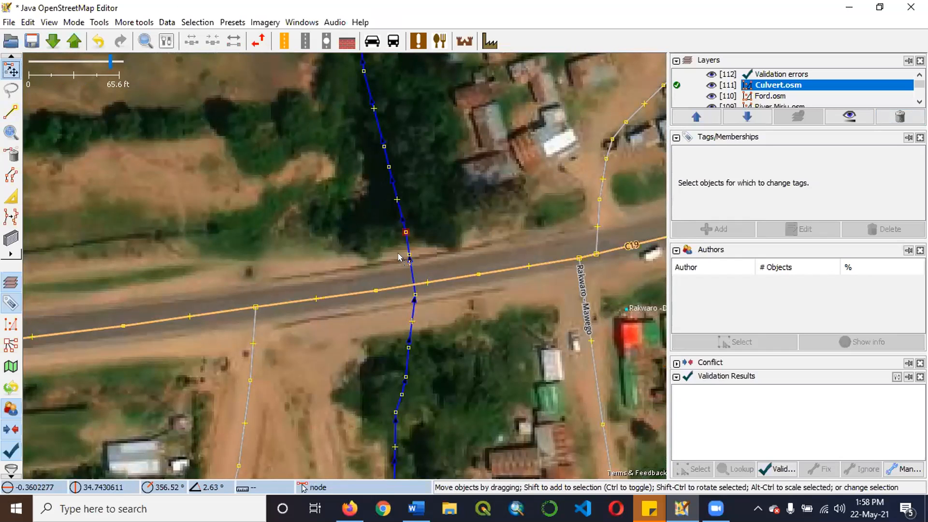
scroll(418, 281, up, 1)
drag(418, 280, 476, 293)
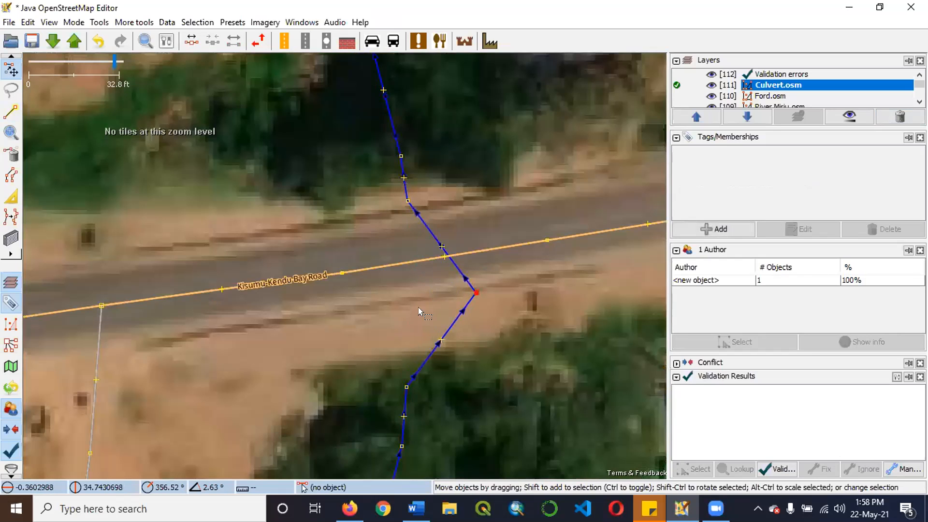
drag(418, 307, 406, 234)
drag(393, 314, 471, 292)
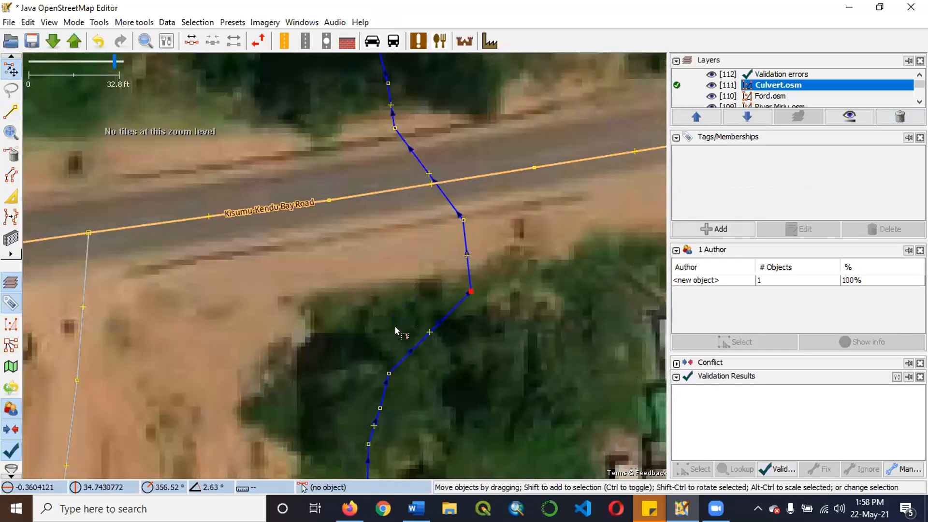
Realign the river nodes on both sides of the C19 so the river crosses the road more directly.
scroll(396, 326, down, 1)
scroll(411, 379, up, 1)
drag(413, 379, 473, 302)
click(482, 302)
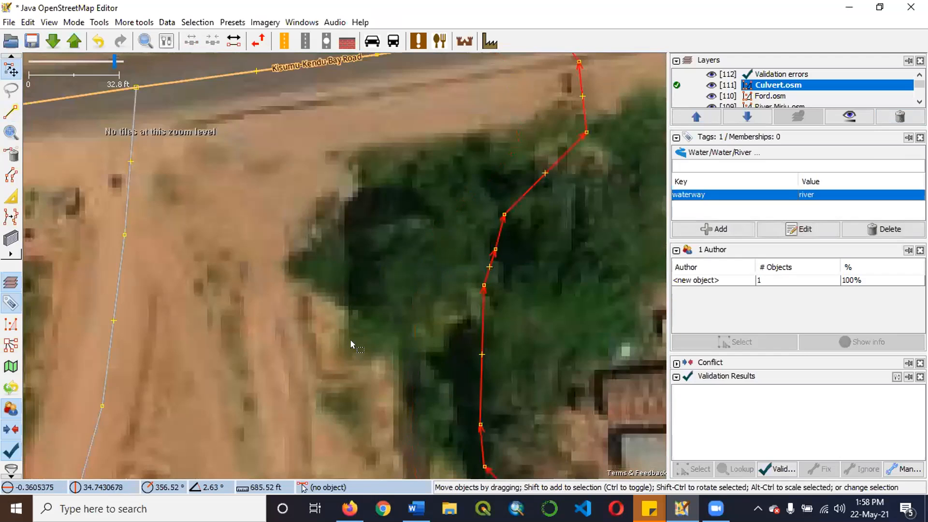
scroll(351, 342, down, 2)
click(419, 231)
scroll(408, 270, up, 1)
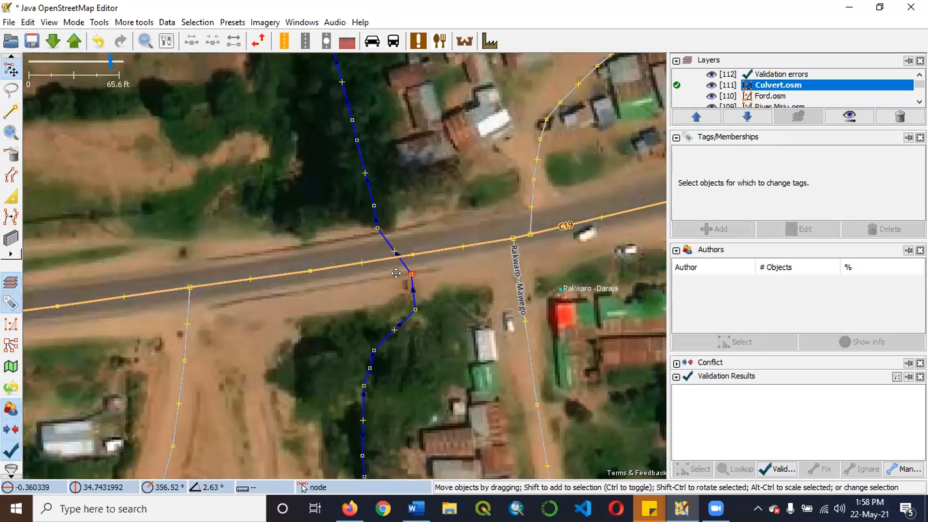
drag(411, 274, 396, 274)
drag(374, 205, 389, 226)
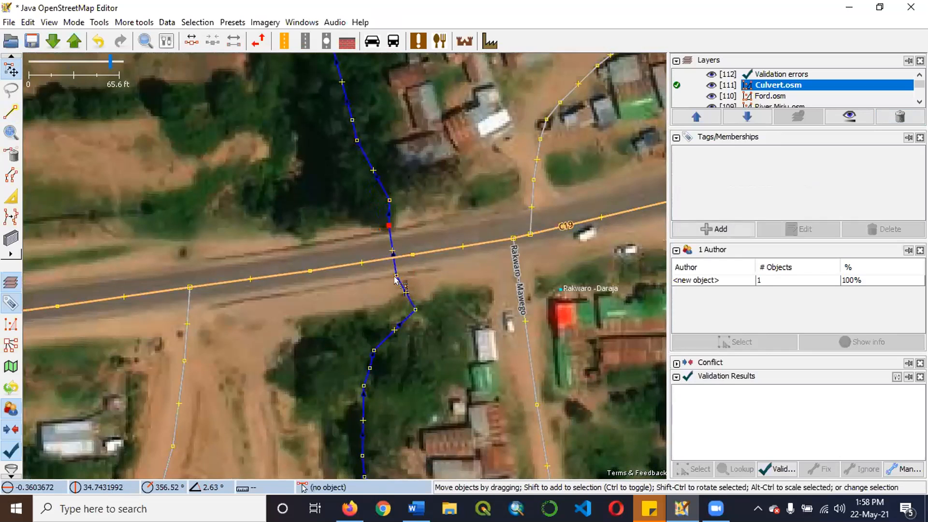
drag(396, 276, 403, 277)
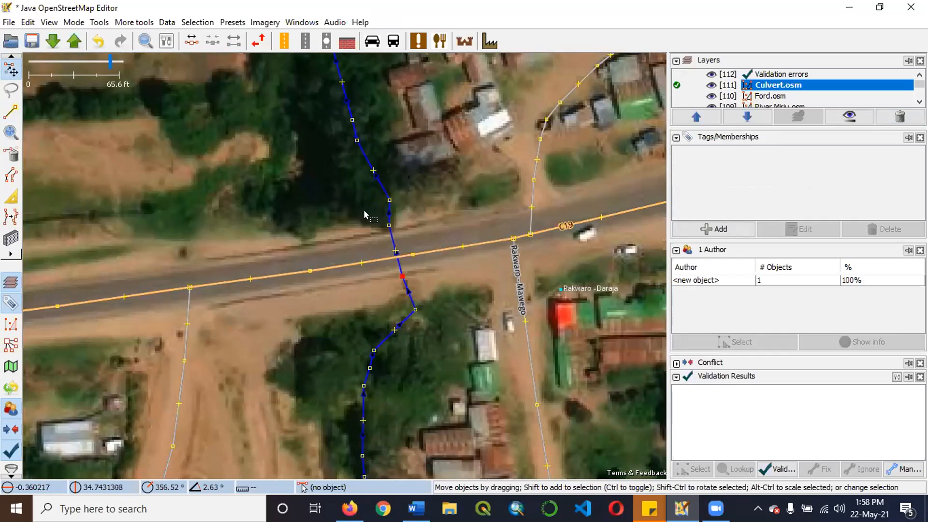
Fine-tune the river nodes at the northern and southern edges of the C19 to match the channel openings.
scroll(363, 210, up, 2)
click(406, 238)
drag(406, 237, 410, 247)
mouse_move(431, 335)
mouse_down()
mouse_move(439, 348)
mouse_move(436, 329)
mouse_up()
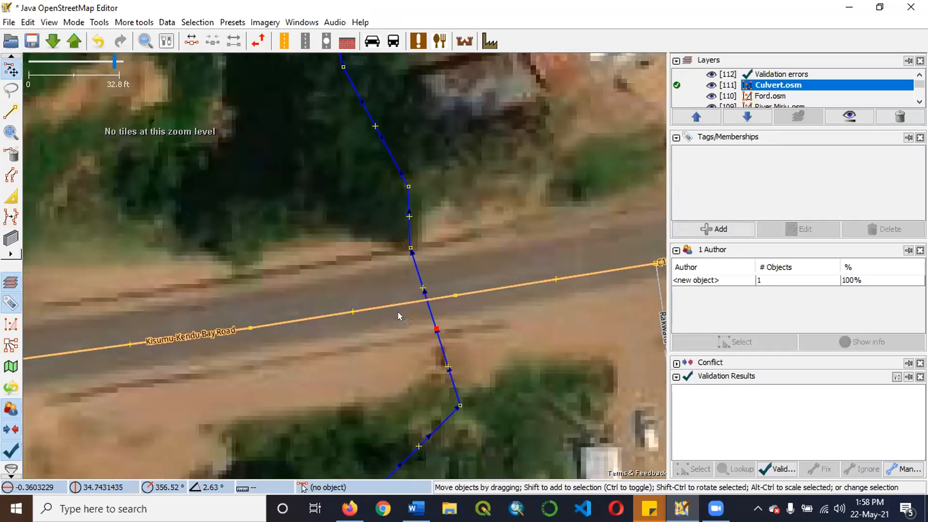
Split the river at the two nodes on either side of the C19 to separate the section under the road.
drag(413, 246, 416, 245)
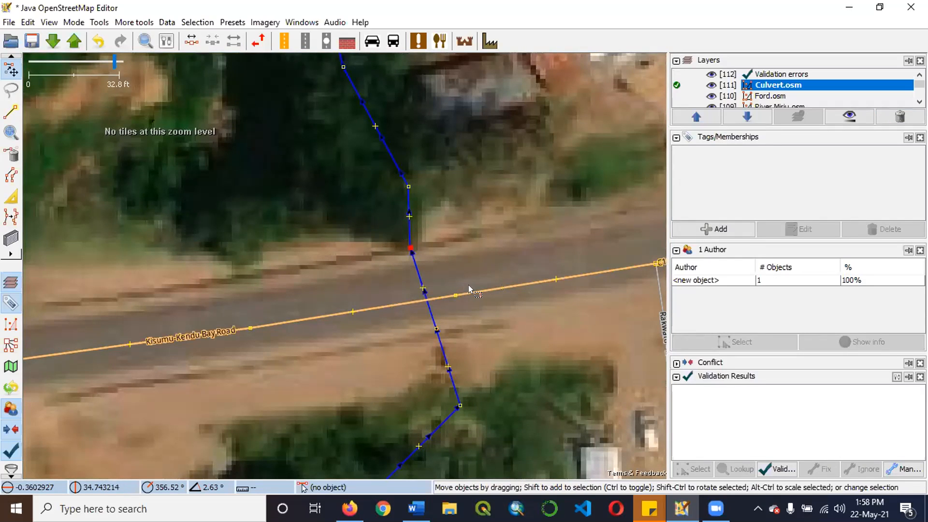
shift+click(436, 329)
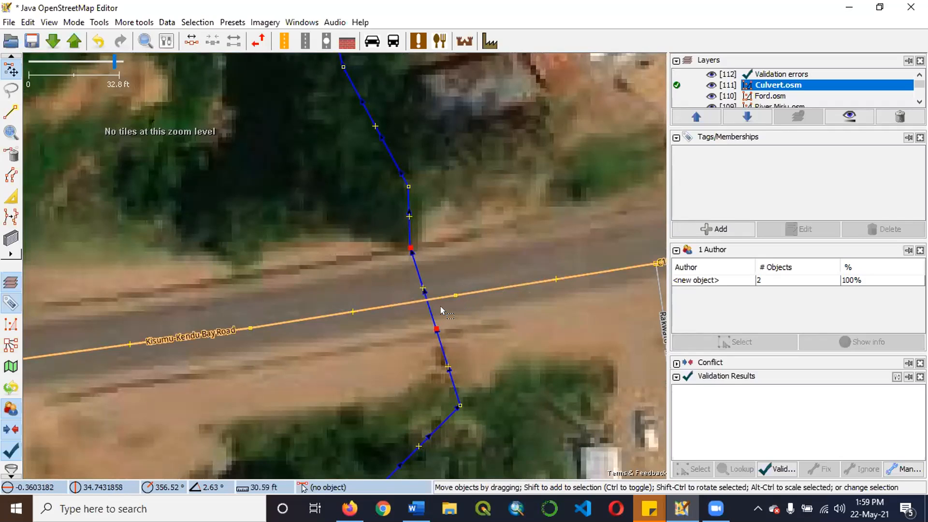
click(439, 306)
click(427, 268)
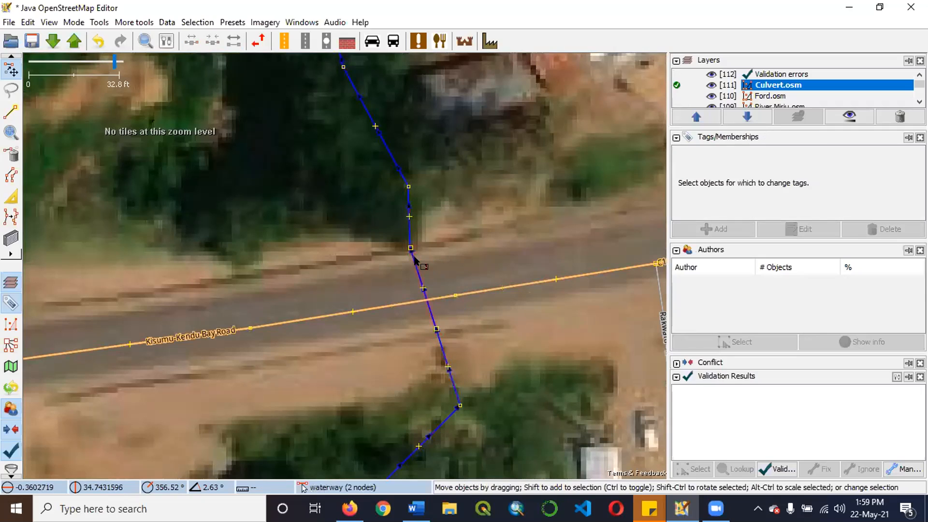
Shift the two split nodes slightly south together and select the short river segment under the C19.
click(404, 251)
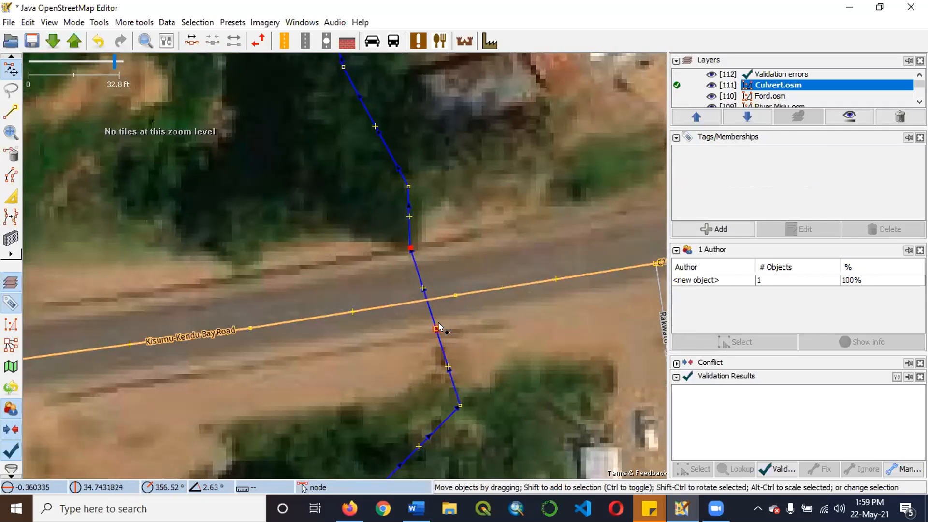
drag(434, 330, 437, 334)
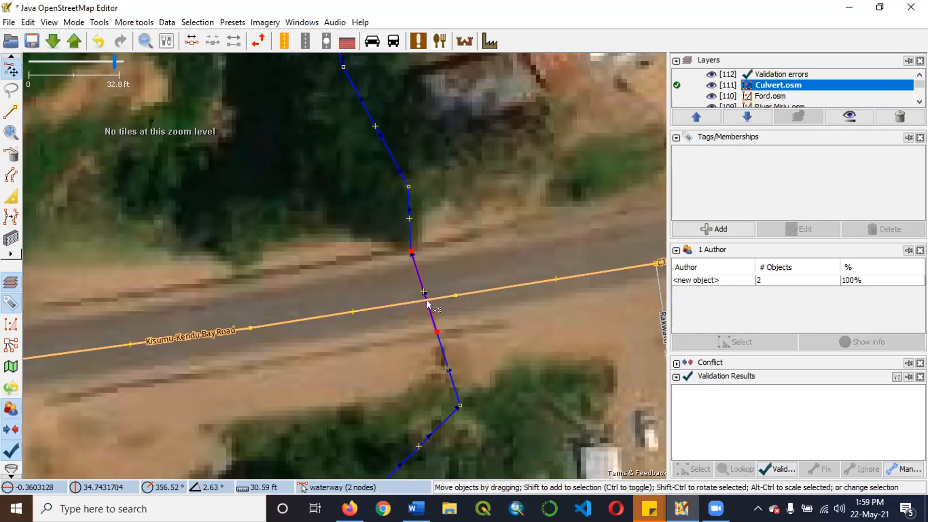
shift+click(427, 306)
click(457, 284)
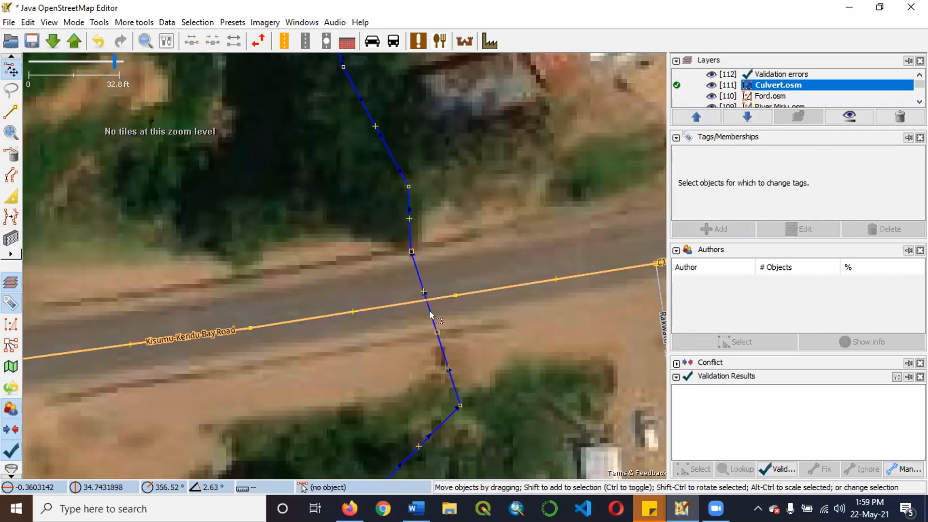
click(430, 311)
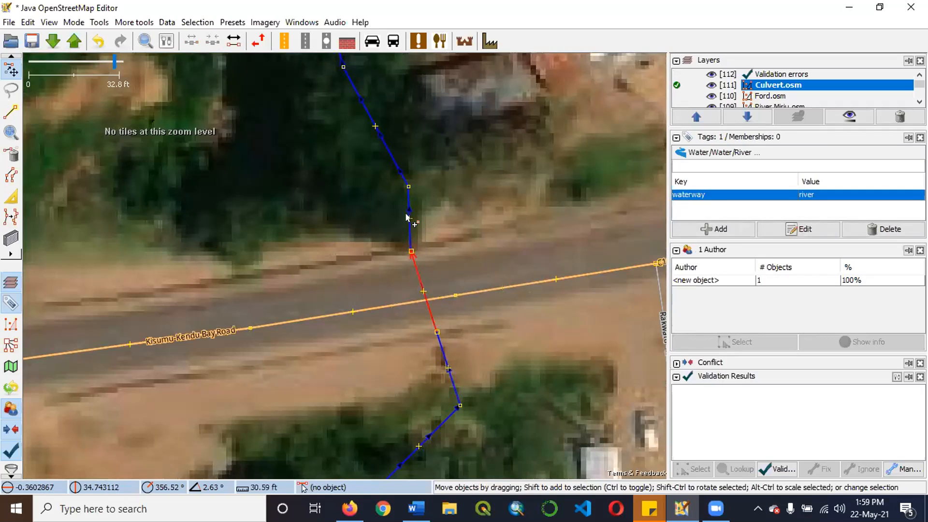
Tag the short river segment under the C19 with tunnel=culvert and deselect it.
click(708, 230)
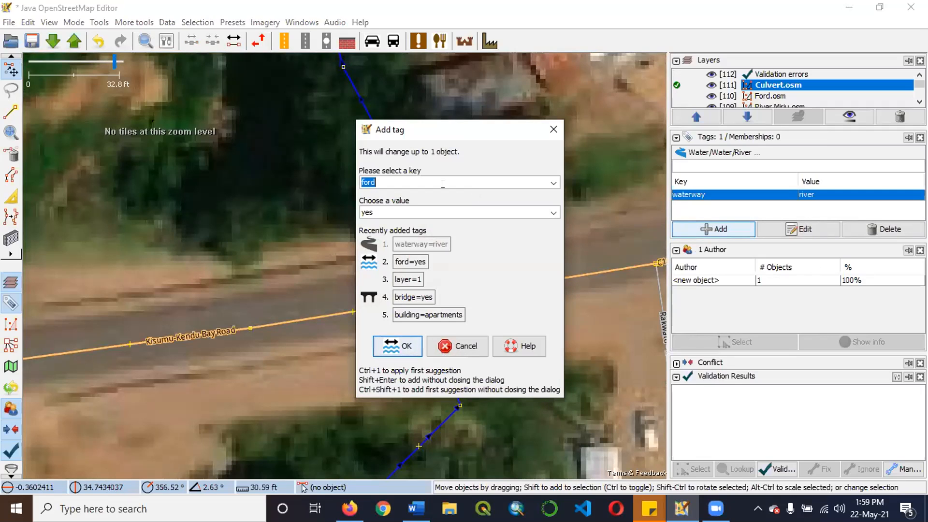
text(tunn)
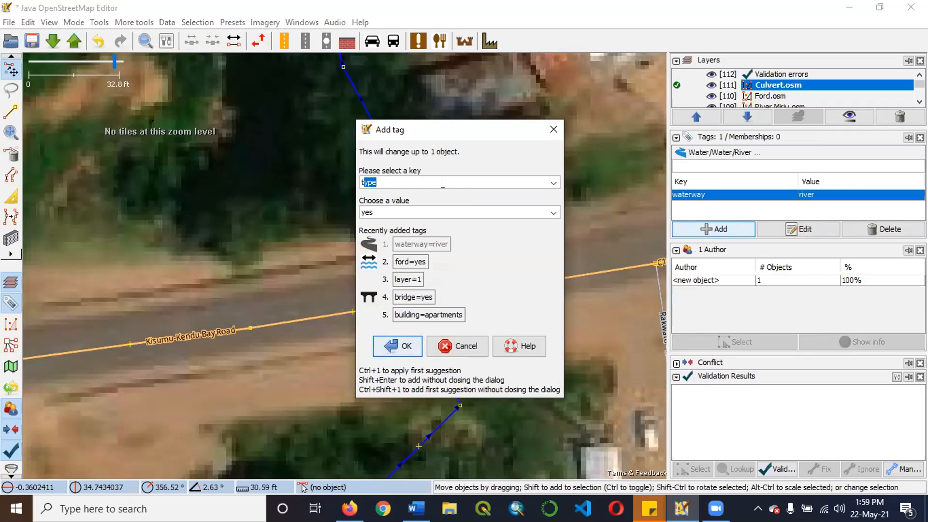
text(el)
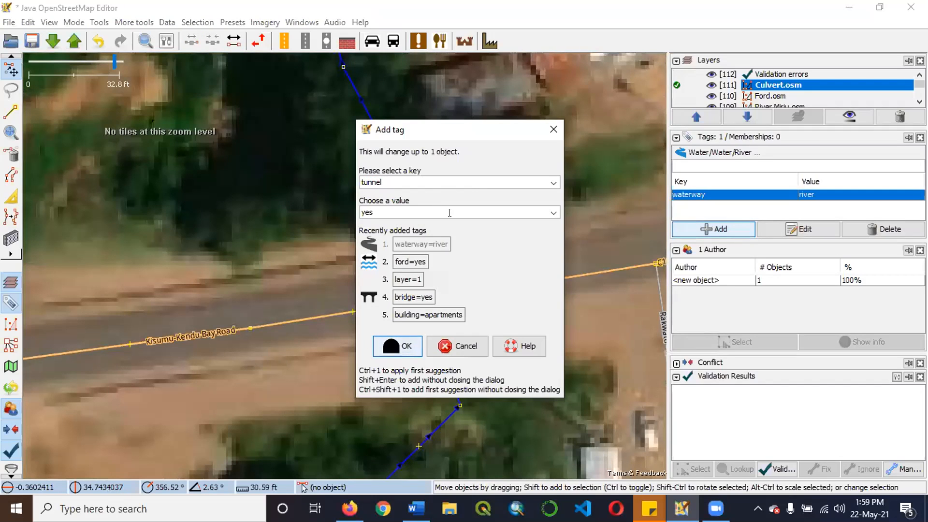
click(554, 213)
click(554, 213)
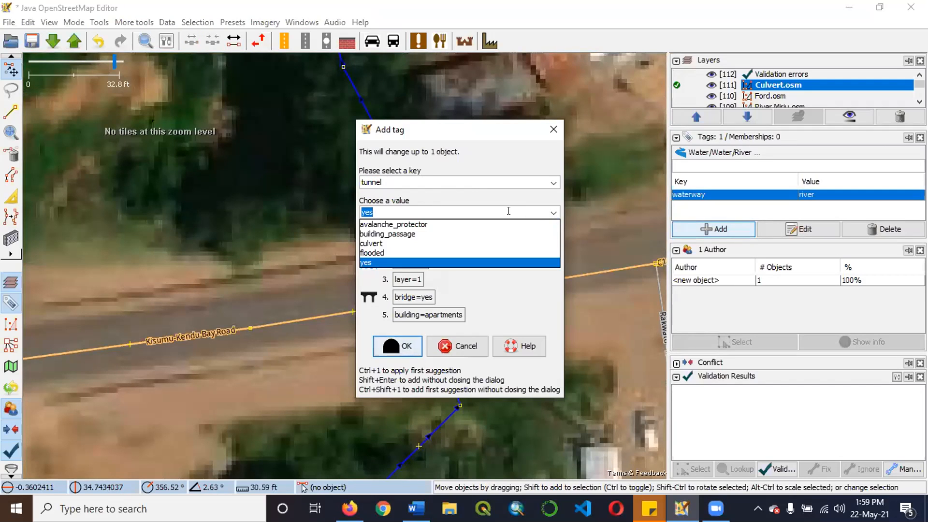
text(culvert)
click(489, 208)
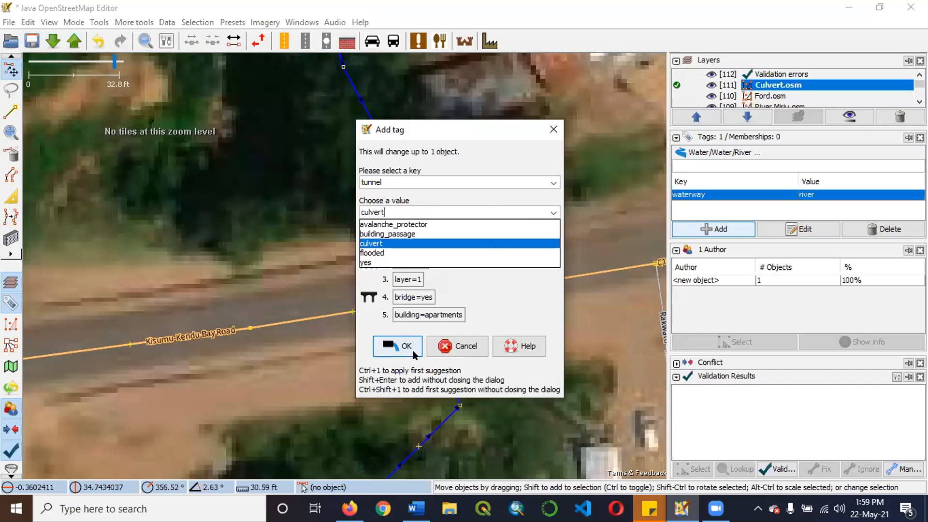
click(397, 346)
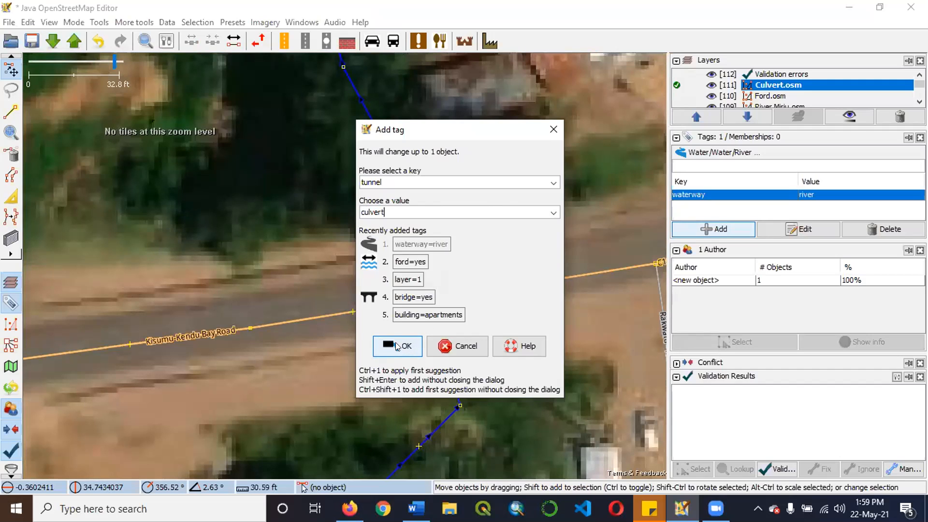
click(399, 345)
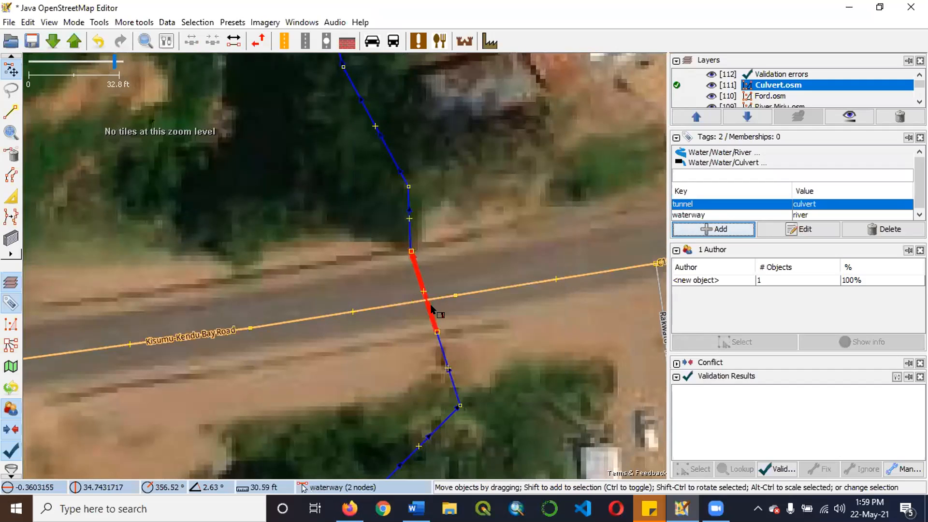
click(452, 312)
scroll(465, 320, down, 2)
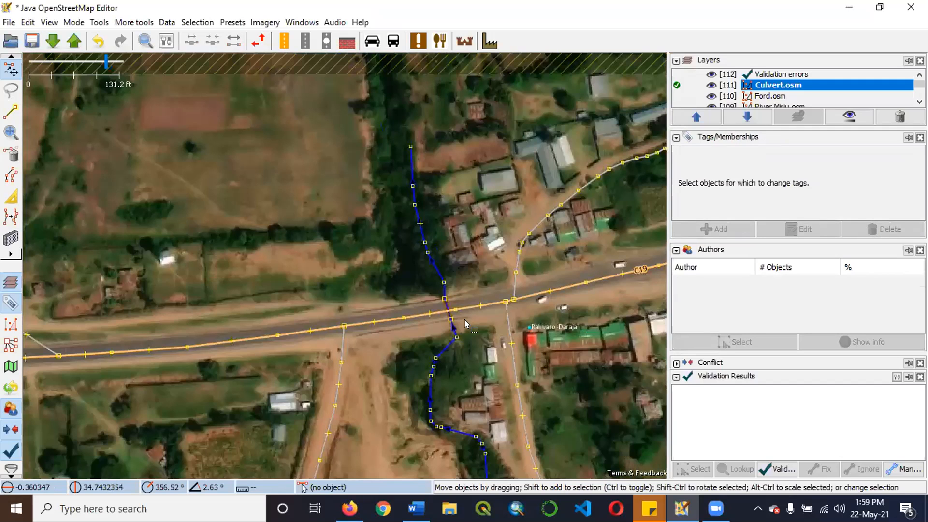
Select the culvert segment under the C19 and add the tag layer=-1.
scroll(426, 276, up, 4)
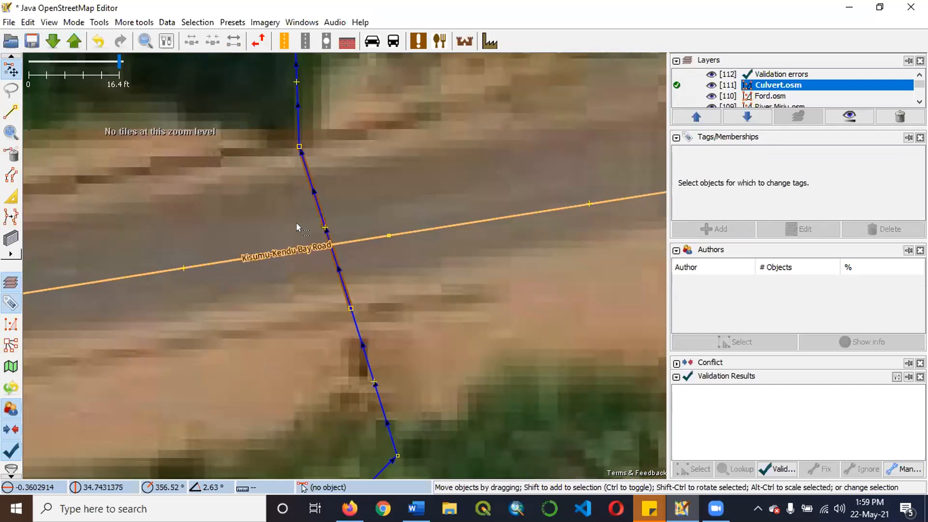
click(322, 214)
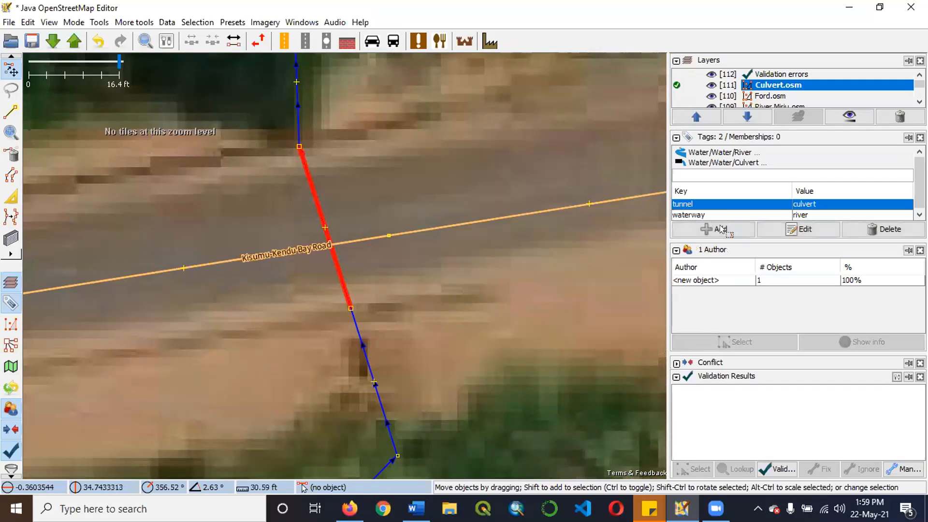
key(alt+a)
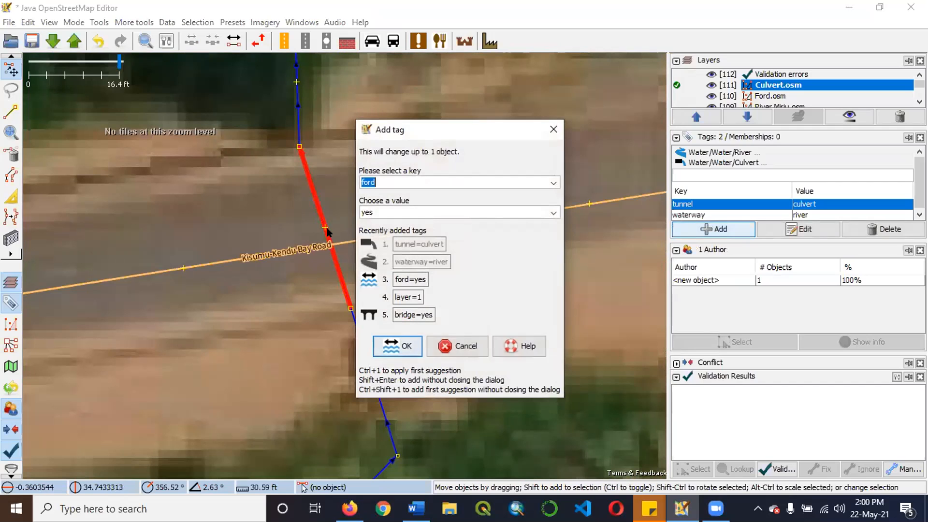
text(layer)
click(530, 213)
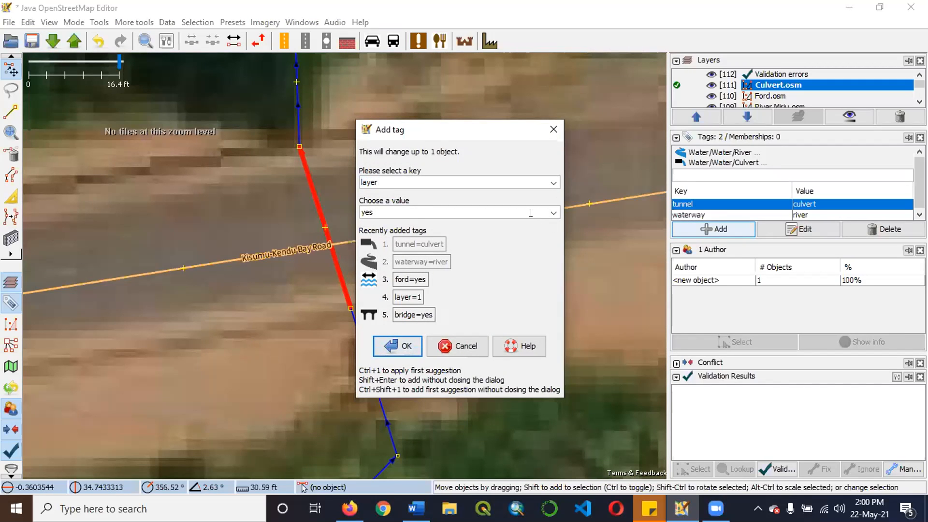
click(530, 213)
text(-1)
click(406, 346)
Examine the tagged culvert segment up close and in the context of the whole river and surrounding roads.
scroll(345, 277, down, 2)
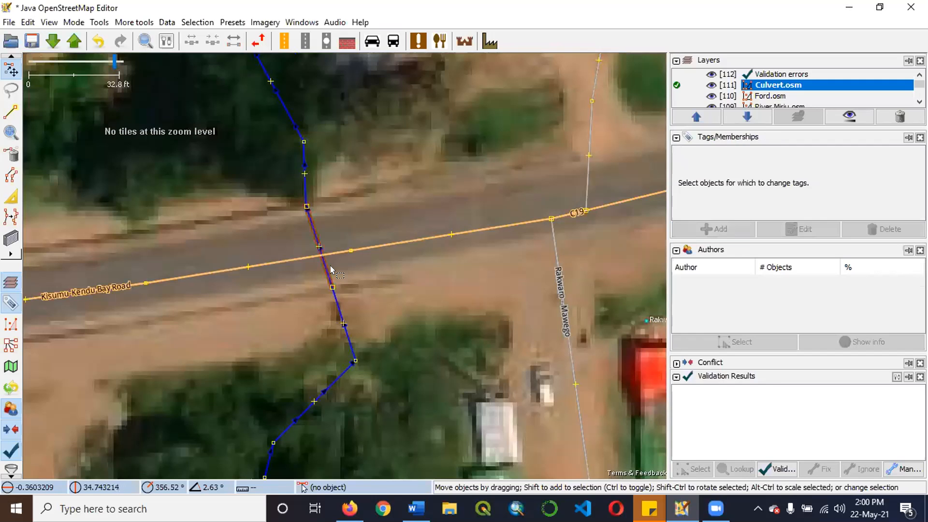
scroll(333, 275, up, 2)
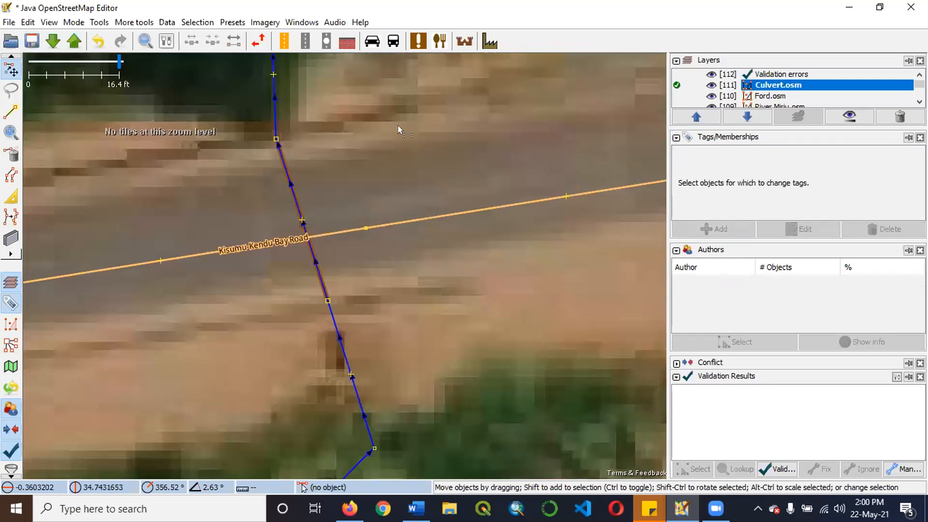
scroll(398, 126, up, 5)
scroll(426, 230, down, 4)
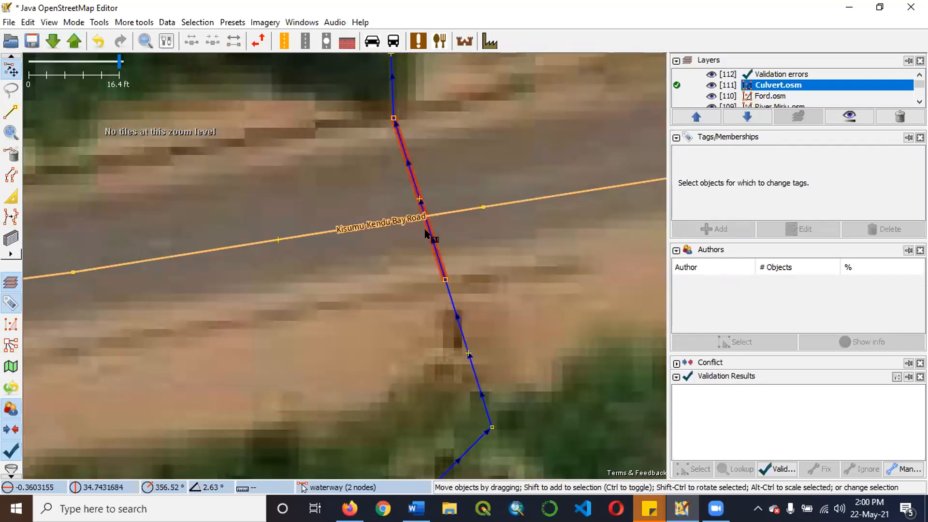
scroll(452, 228, down, 3)
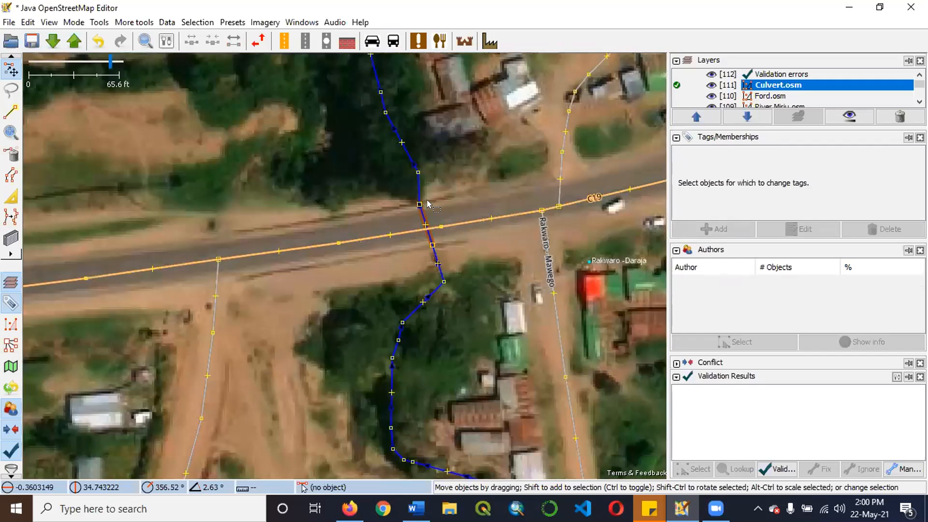
scroll(455, 233, down, 2)
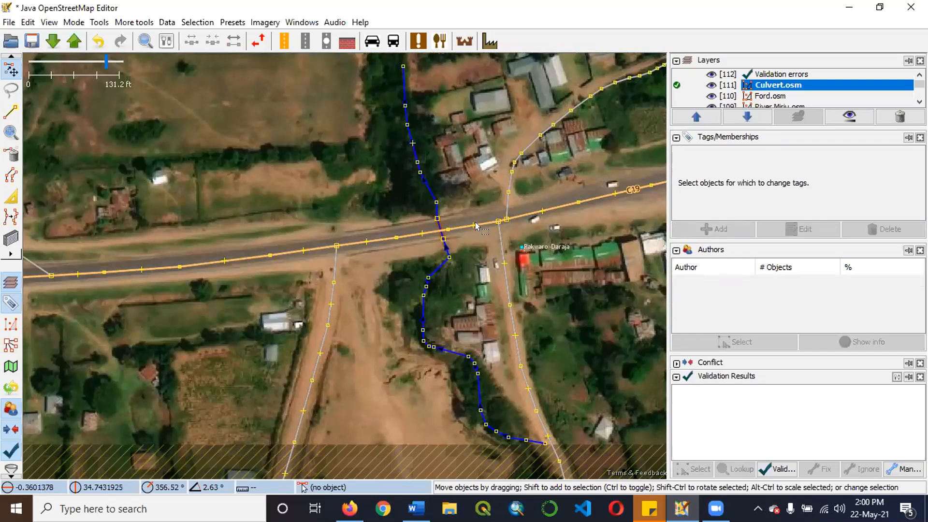
scroll(476, 226, down, 1)
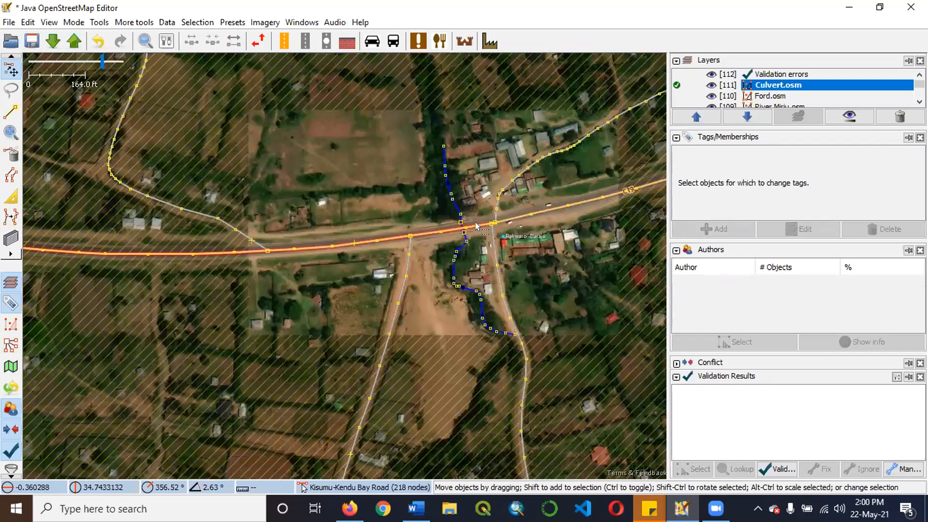
scroll(476, 226, down, 1)
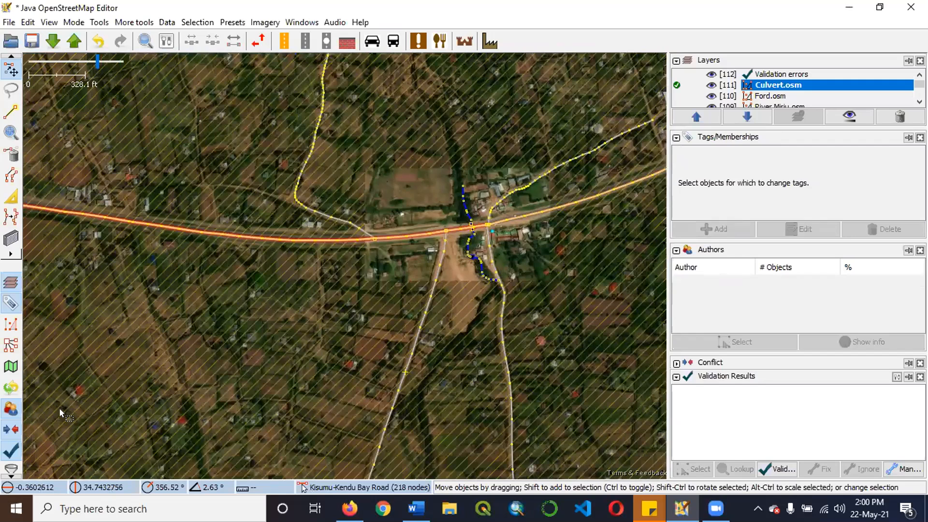
scroll(495, 223, up, 1)
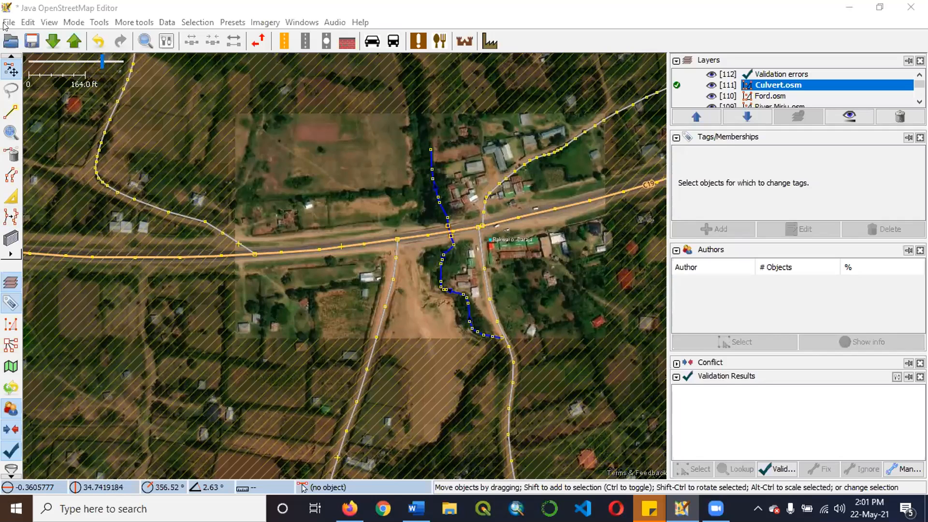
Reopen the recent file River Miriu.osm as a data layer.
key(alt+f)
mouse_move(67, 70)
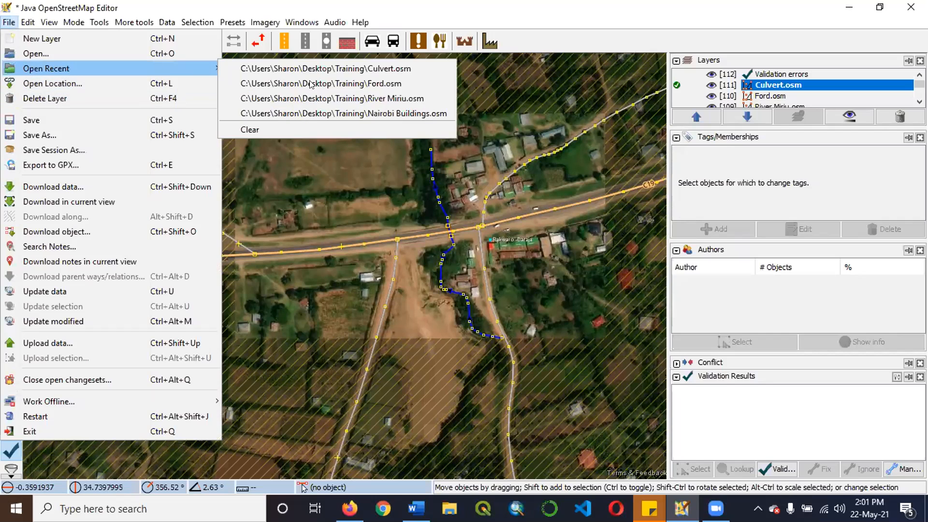
click(384, 97)
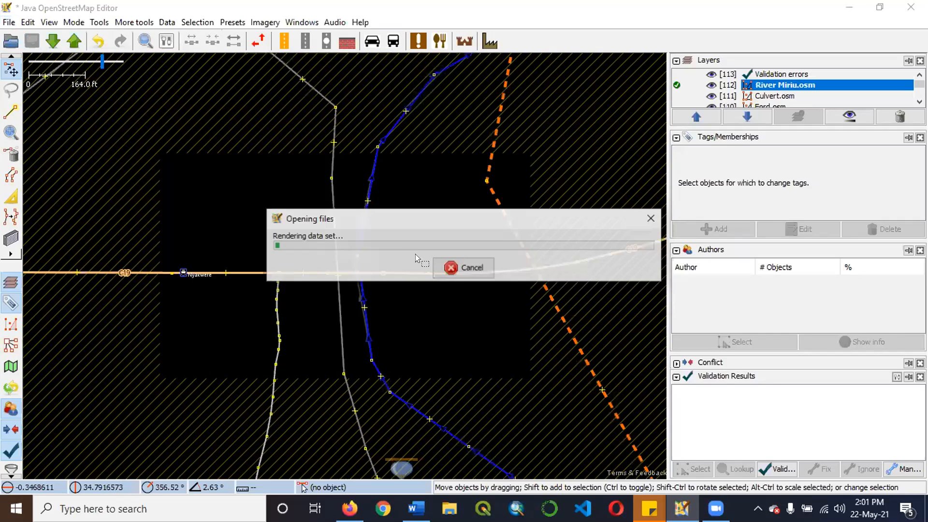
Examine how the river and the C19 cross at the bridge in River Miriu.osm.
scroll(413, 259, up, 2)
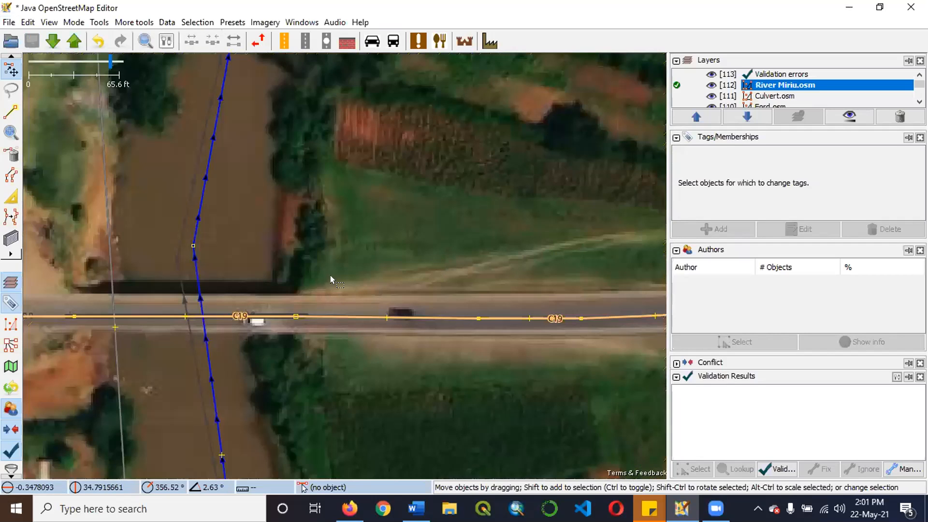
scroll(335, 296, down, 1)
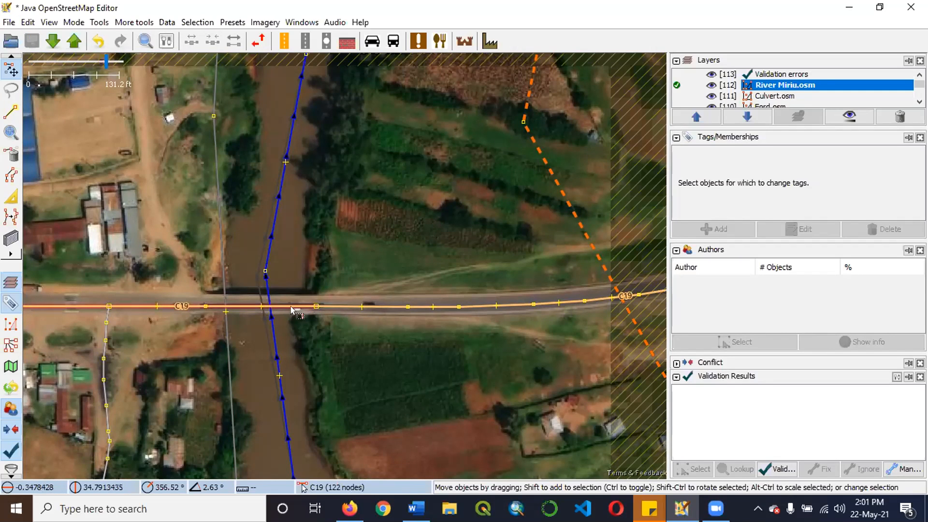
scroll(259, 305, up, 2)
scroll(361, 309, down, 2)
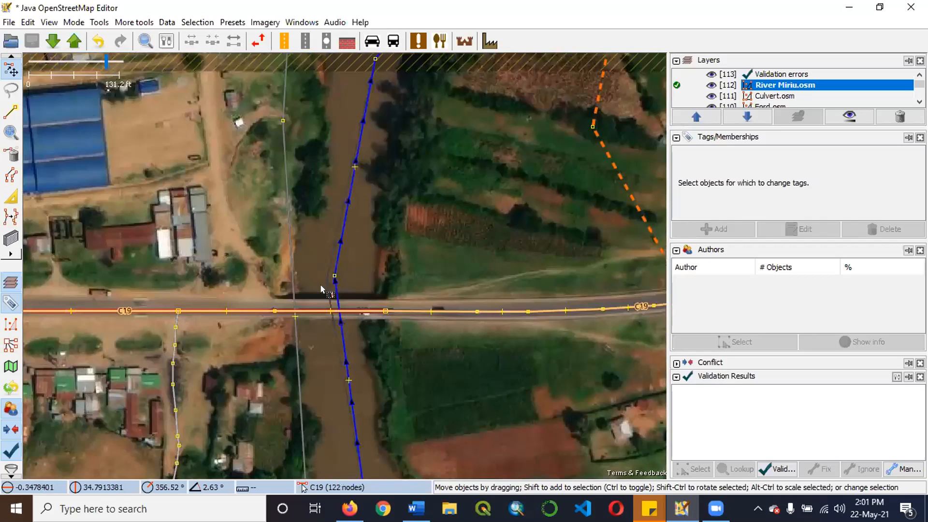
scroll(355, 329, up, 1)
scroll(344, 305, up, 2)
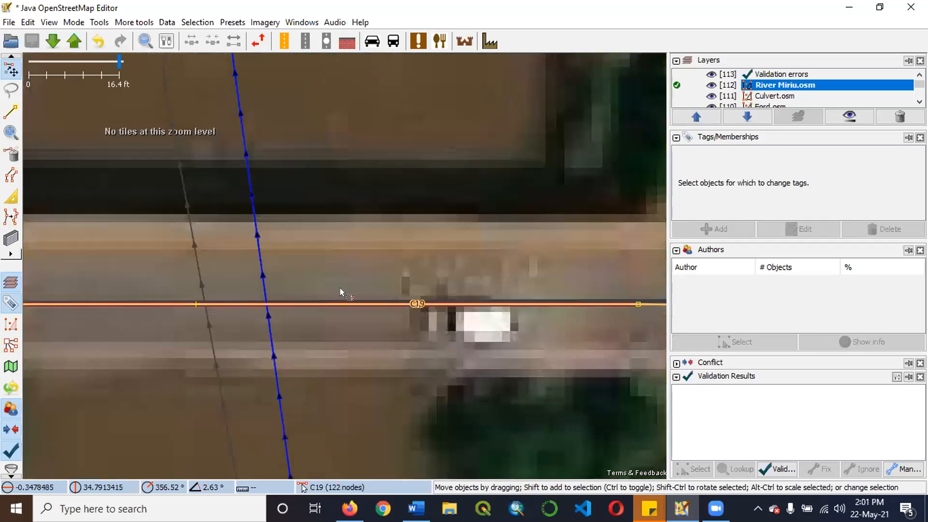
scroll(328, 300, down, 1)
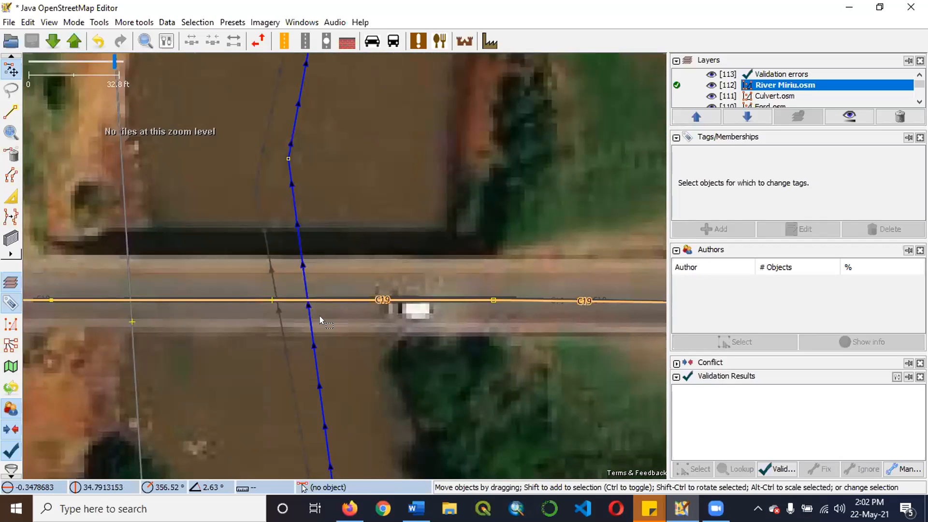
scroll(332, 324, down, 1)
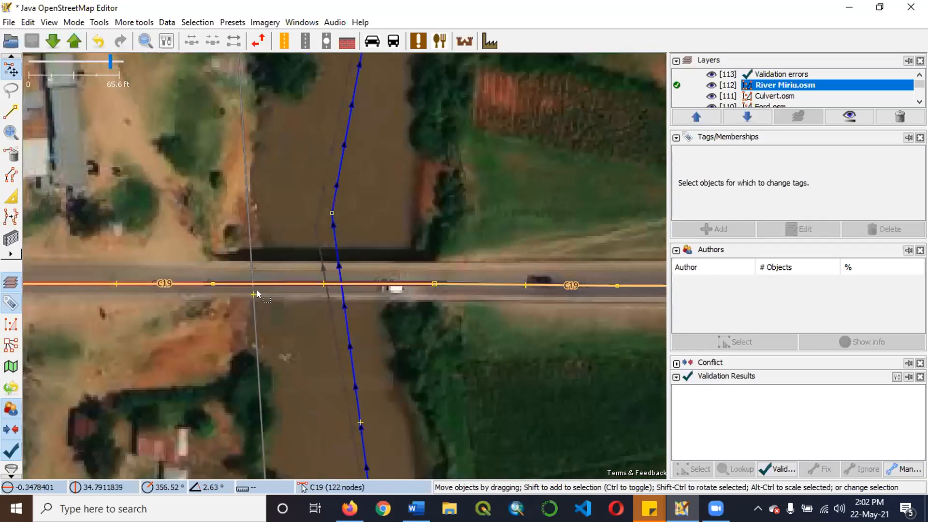
Check the extent of the C19 ways by selecting the one over the river, then the one east of it.
click(317, 278)
scroll(408, 250, down, 1)
click(408, 252)
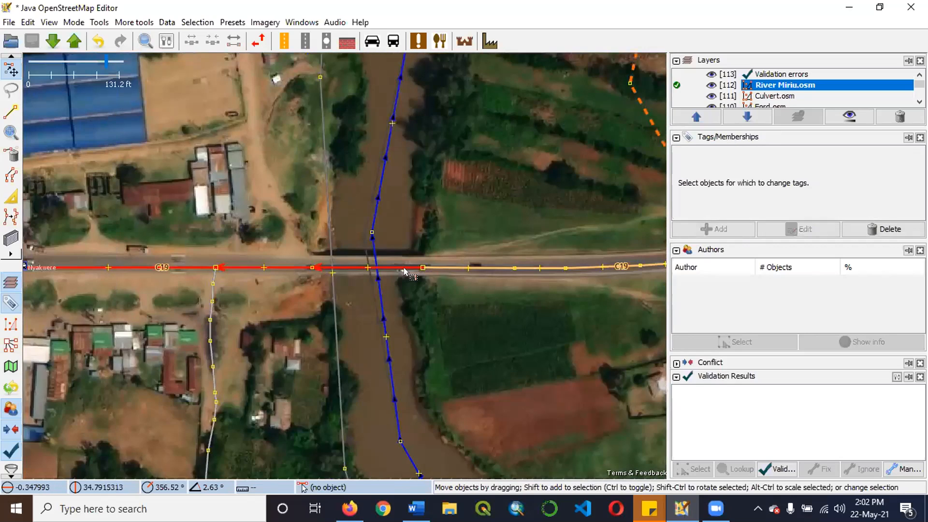
scroll(404, 272, up, 1)
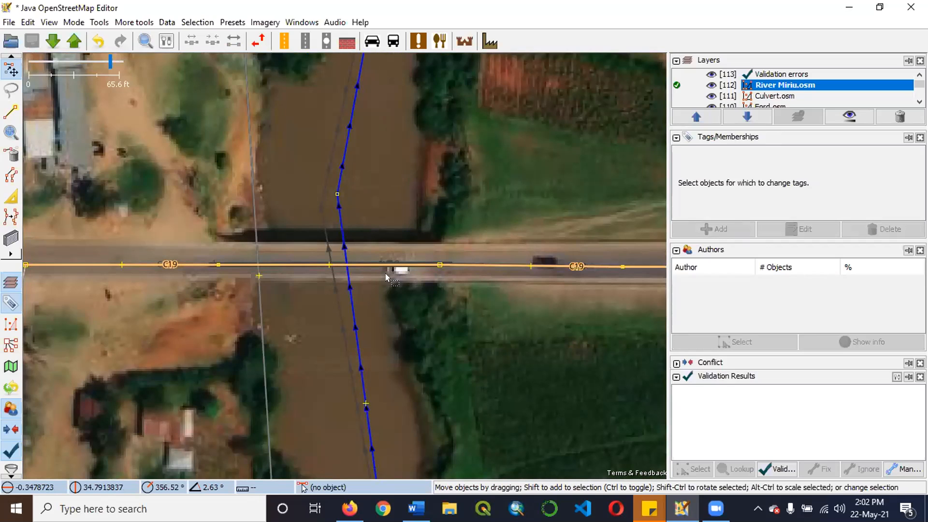
click(471, 265)
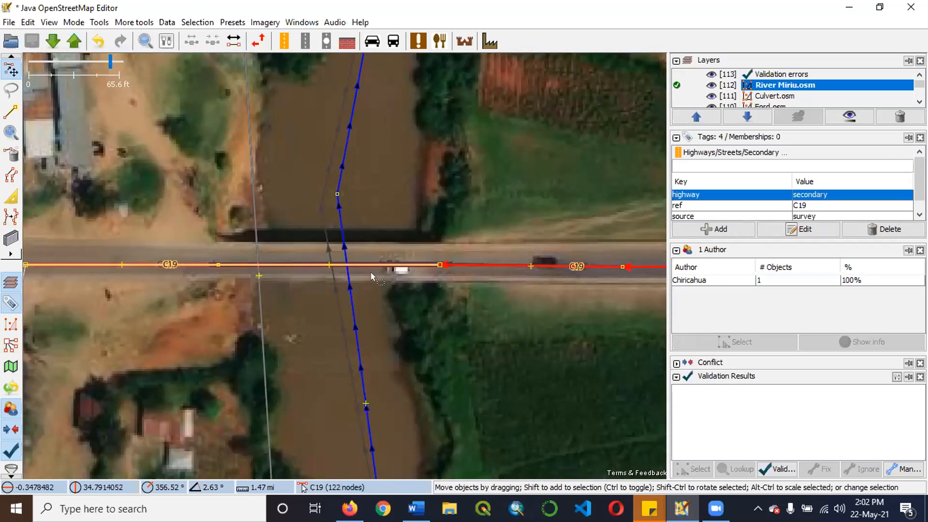
Select the Sondu river way passing under the C19 and add the tag layer=-1.
scroll(208, 276, down, 3)
scroll(266, 274, up, 6)
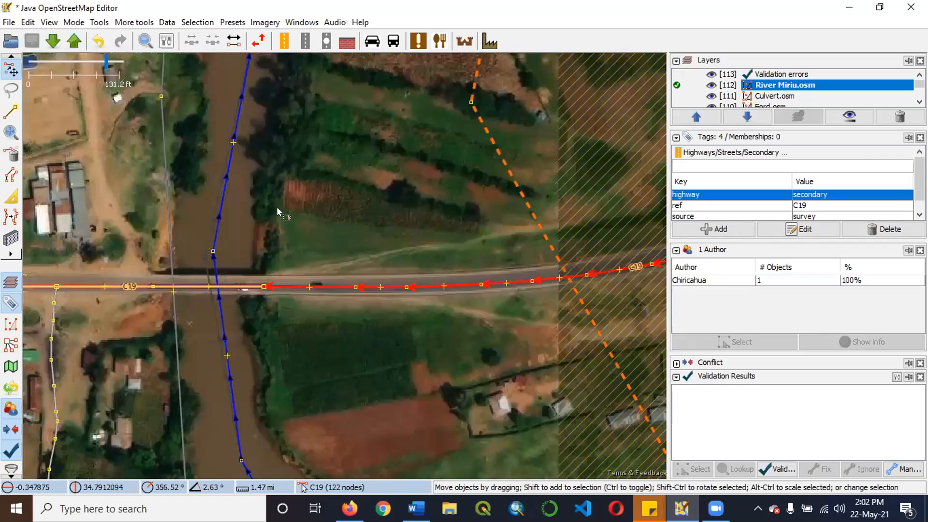
click(281, 228)
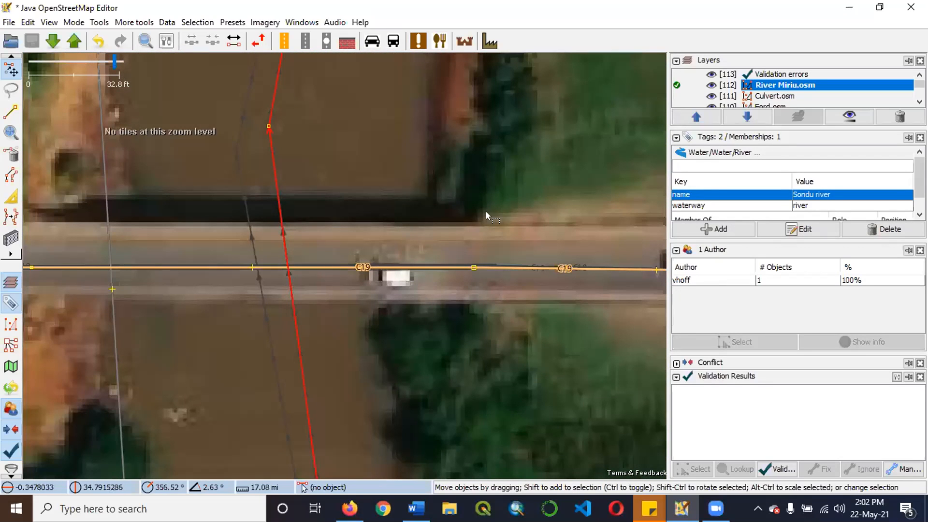
key(alt+a)
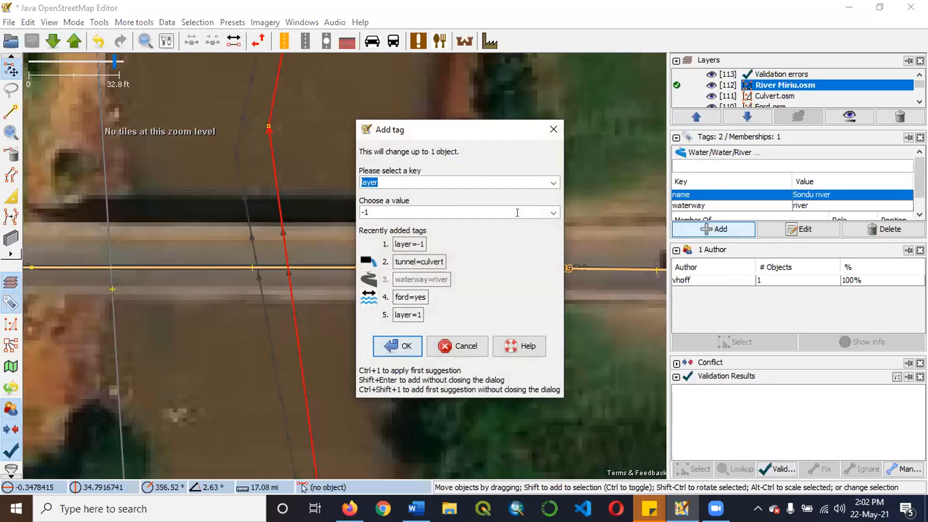
click(497, 211)
click(402, 344)
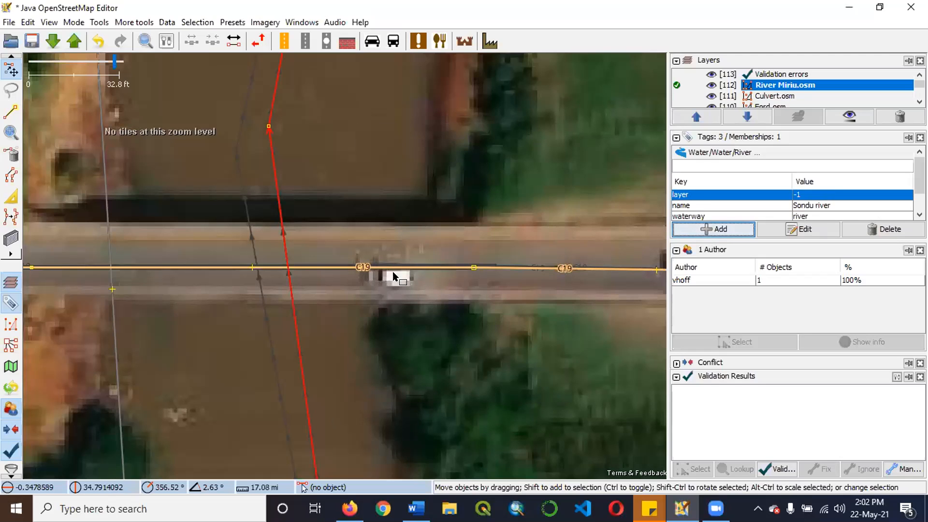
Examine the Sondu river's crossing under the C19, selecting the river way to review its tags and clearing the selection.
click(338, 306)
scroll(339, 304, up, 1)
scroll(397, 285, down, 1)
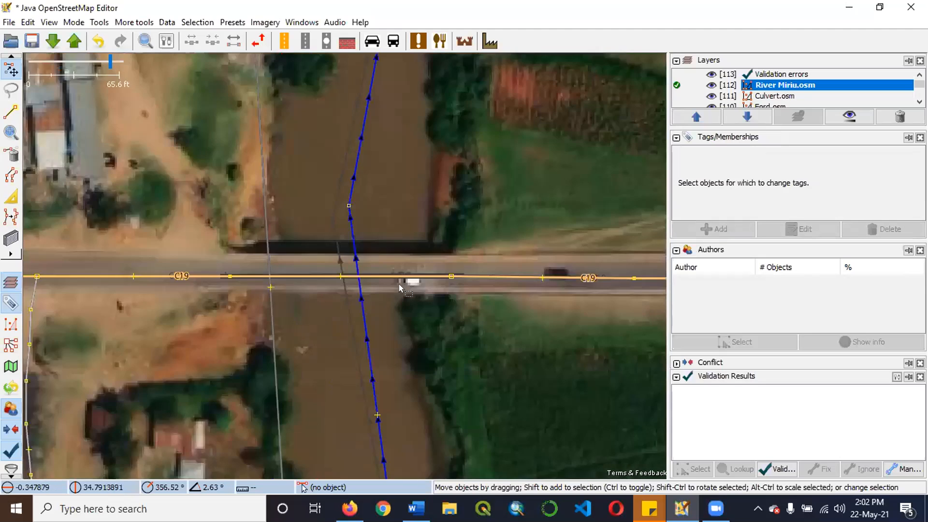
scroll(402, 285, down, 1)
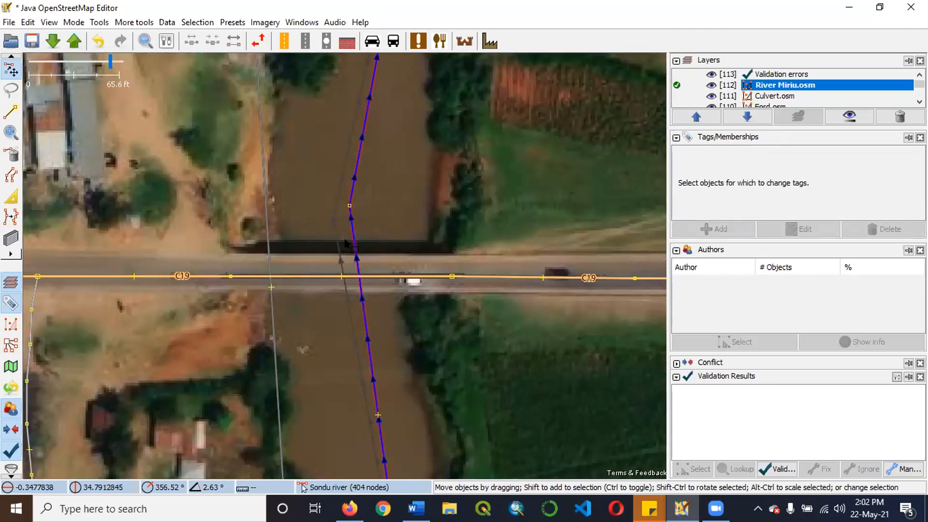
scroll(349, 243, up, 1)
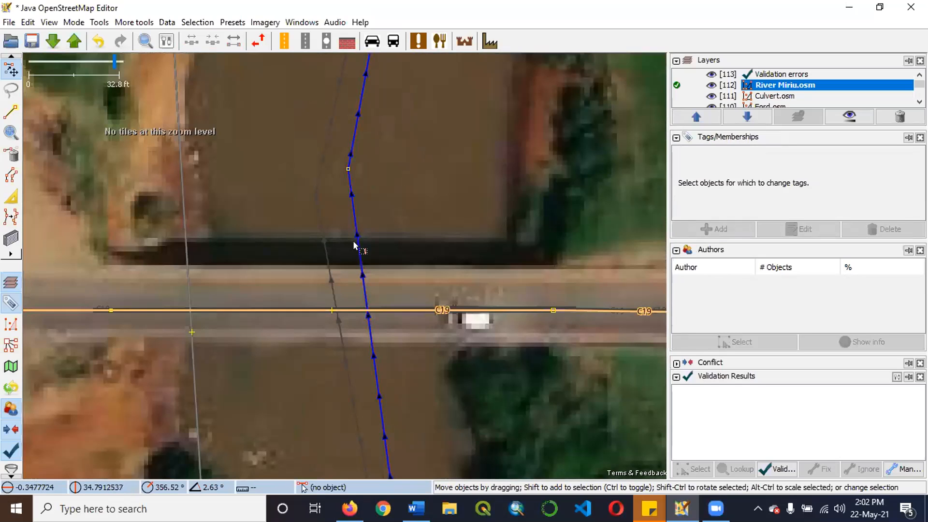
scroll(396, 352, up, 1)
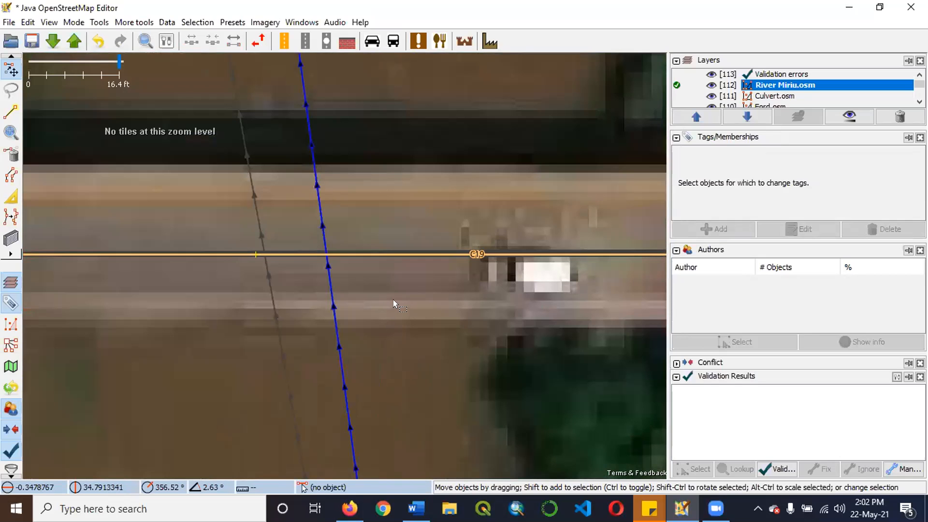
click(321, 205)
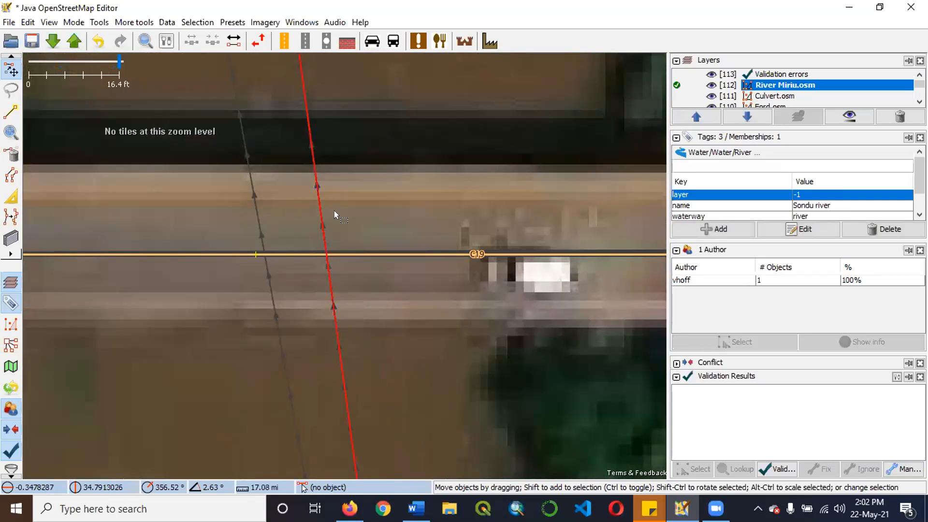
scroll(343, 217, down, 3)
scroll(350, 231, down, 2)
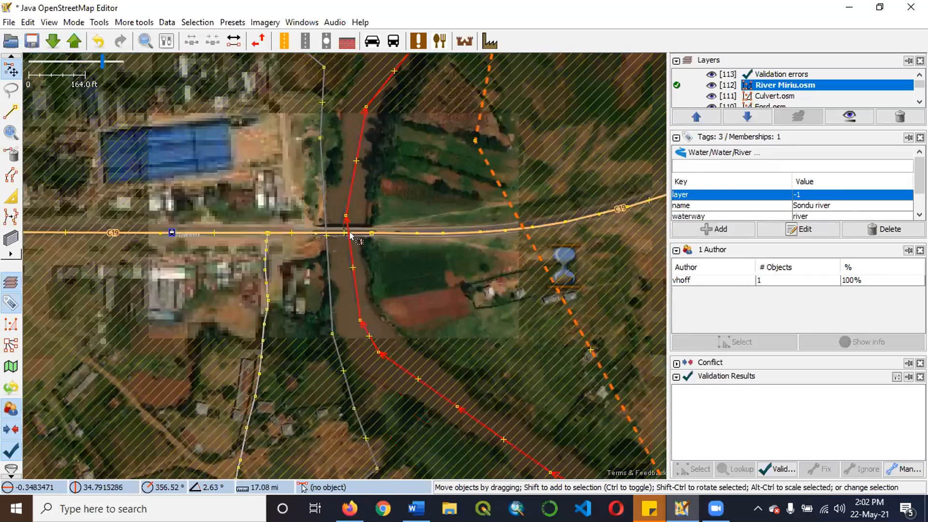
scroll(364, 254, up, 5)
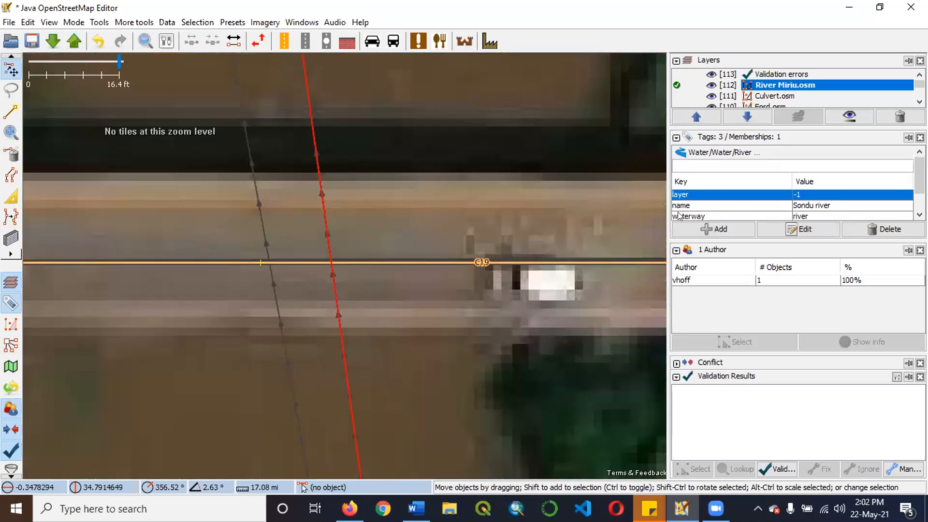
click(394, 298)
scroll(392, 296, down, 2)
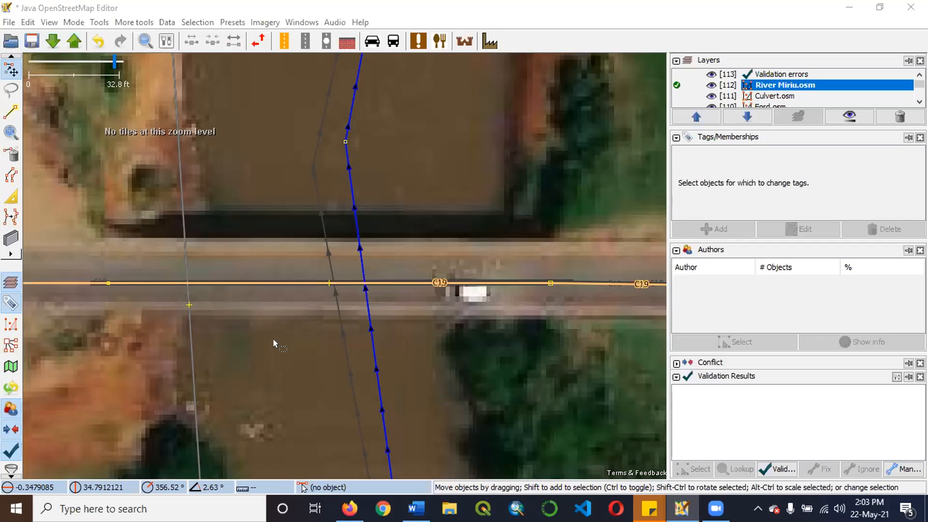
Reopen the recent file Ford.osm as a data layer and view where the track crosses the riverbed.
click(11, 25)
mouse_move(80, 68)
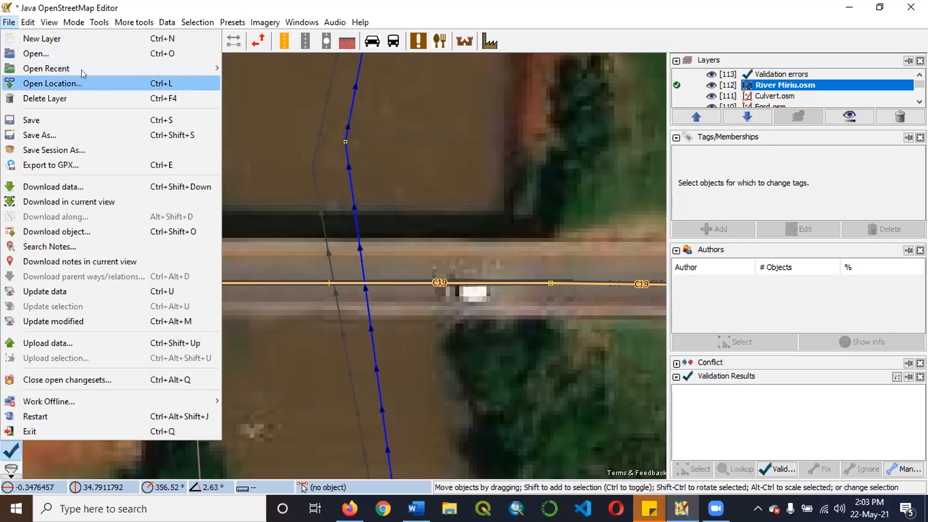
mouse_move(112, 65)
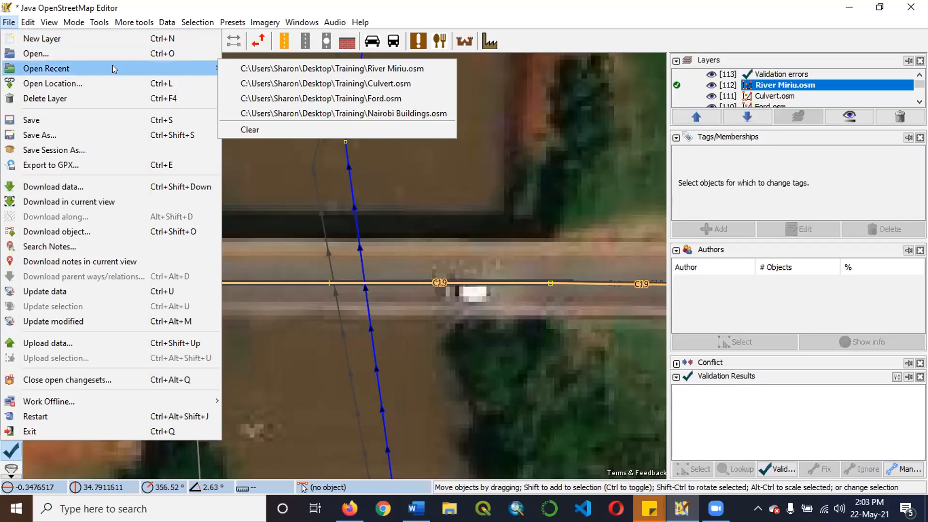
click(298, 97)
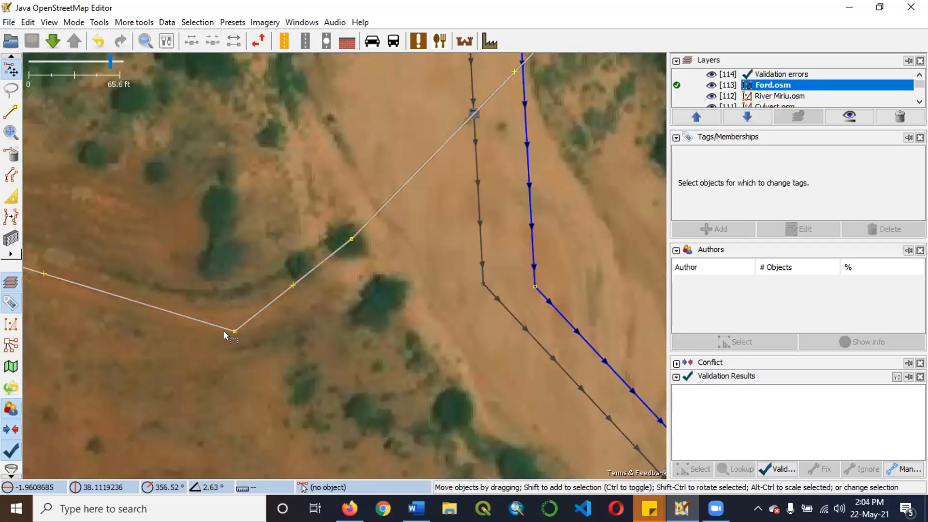
scroll(159, 353, down, 2)
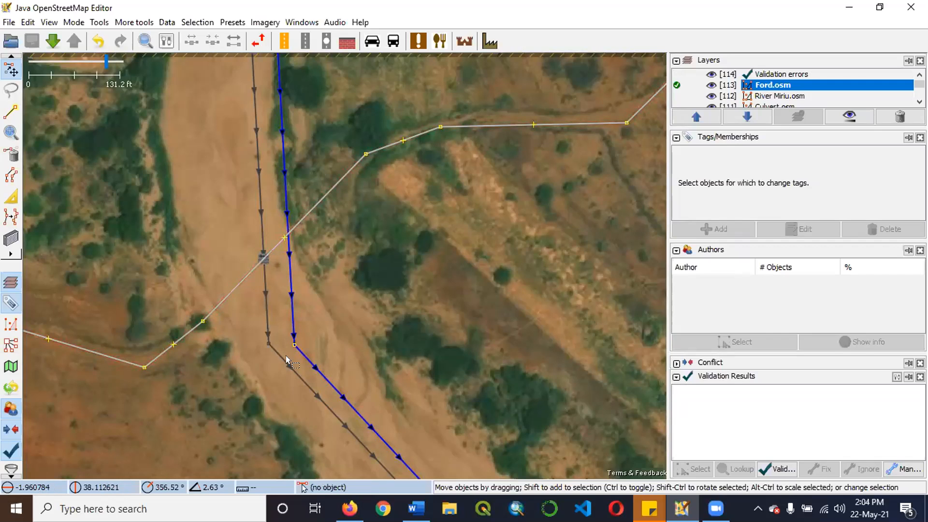
scroll(285, 288, down, 3)
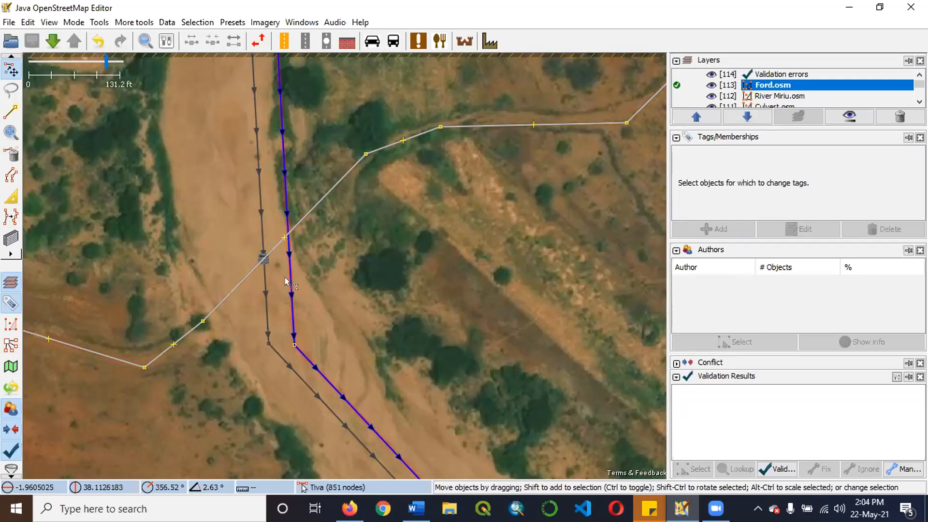
scroll(275, 275, up, 3)
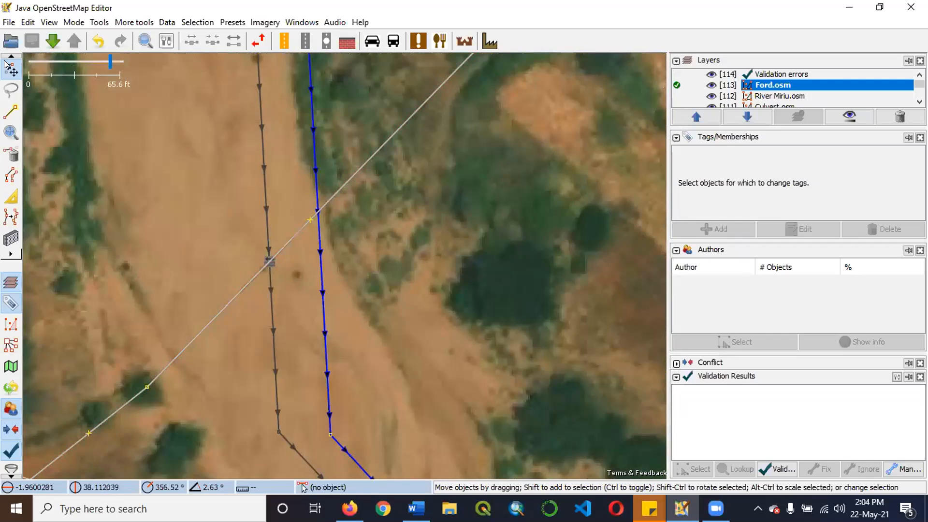
click(8, 22)
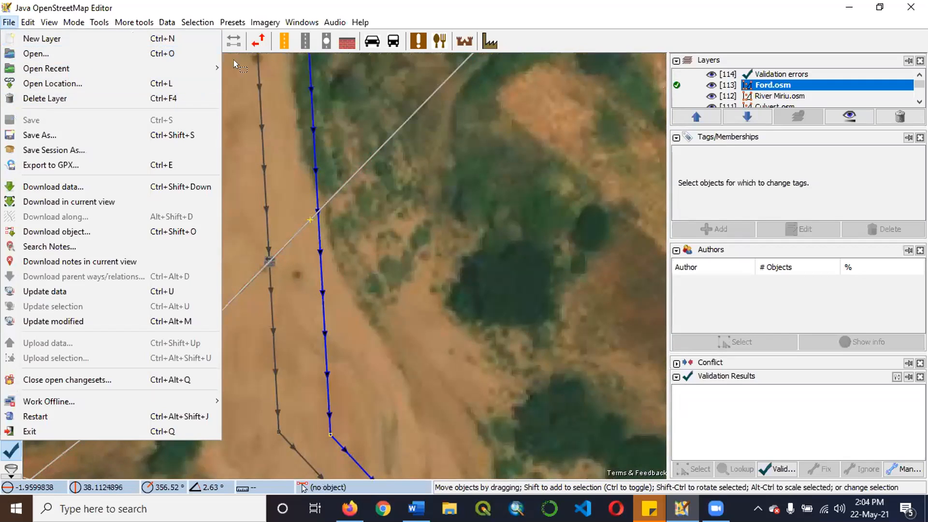
mouse_move(156, 63)
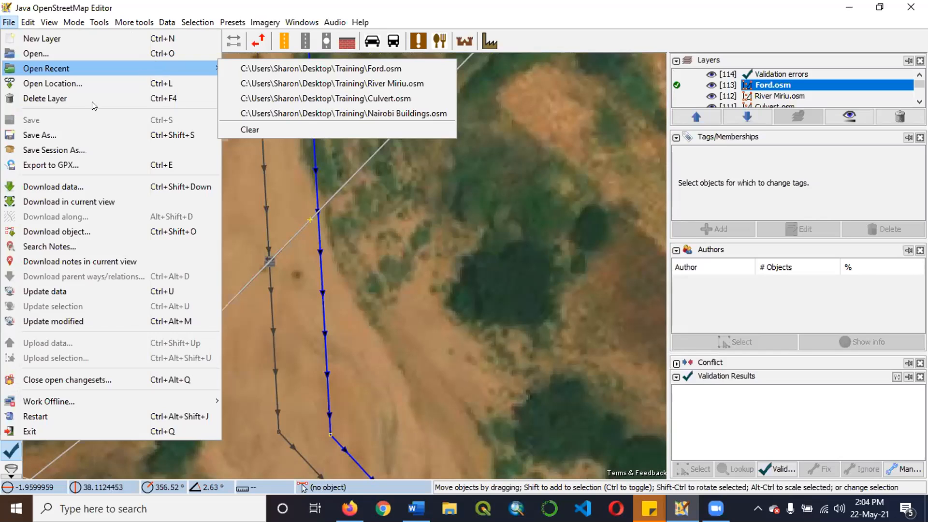
click(353, 225)
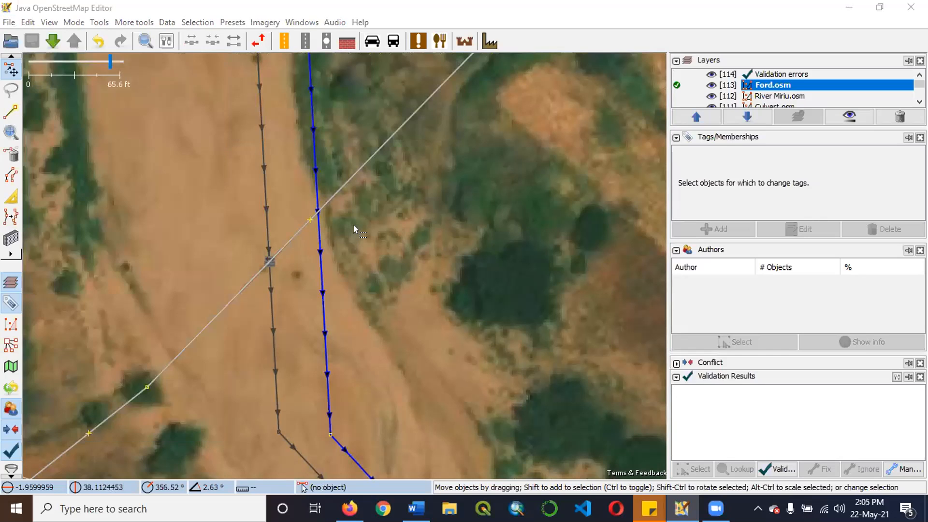
scroll(353, 225, up, 3)
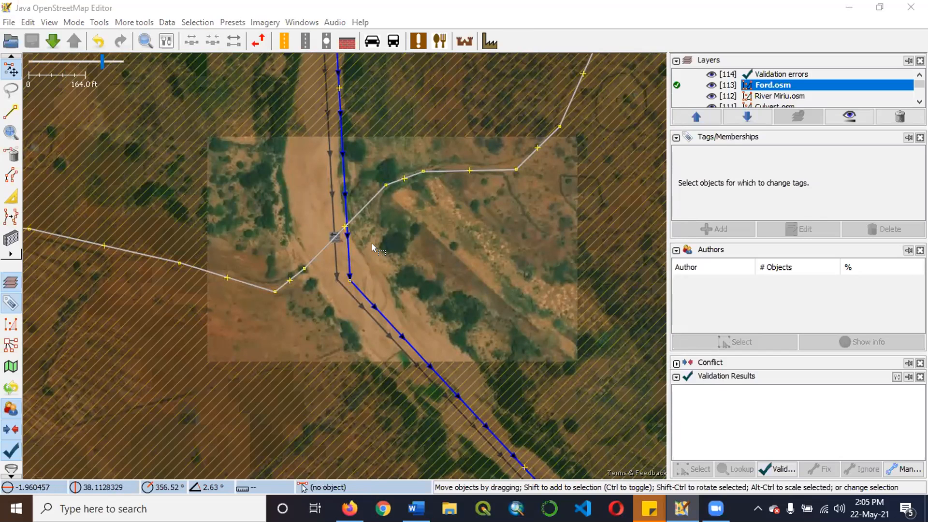
scroll(403, 260, up, 3)
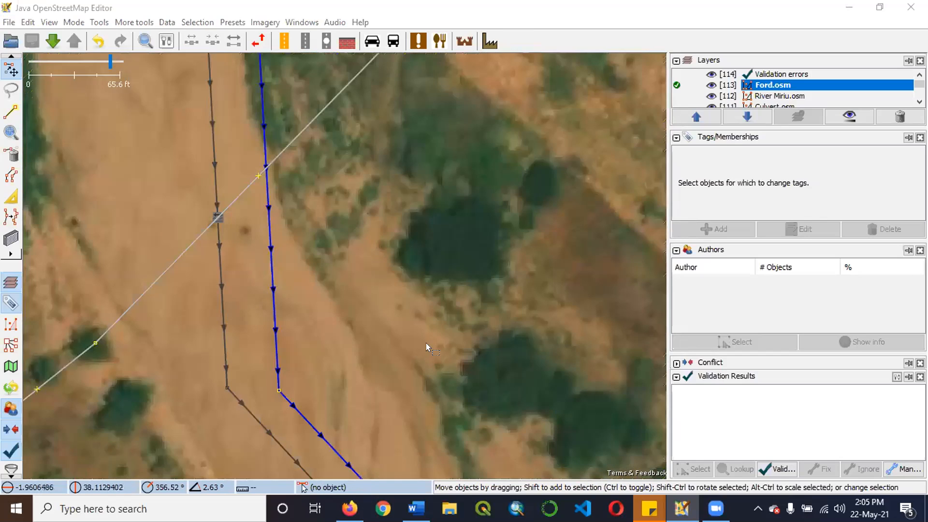
scroll(427, 349, down, 1)
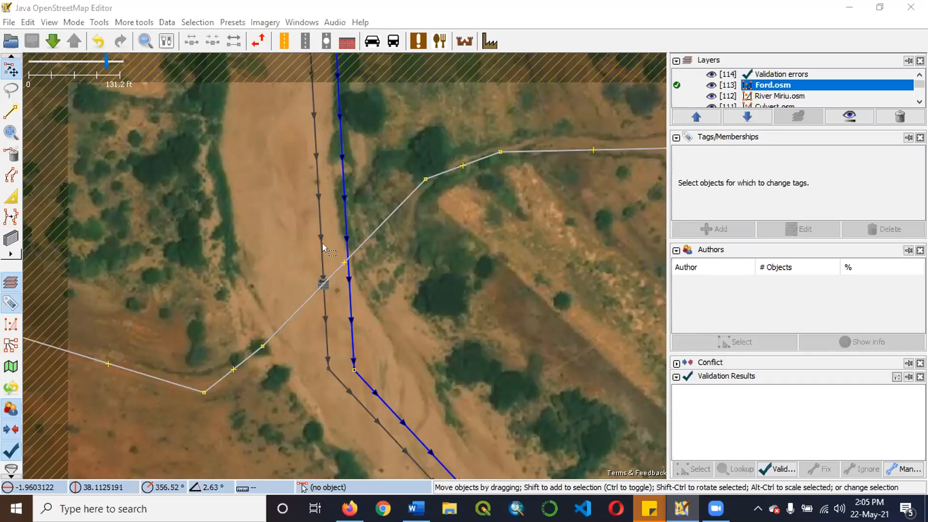
Reopen the recent file Nairobi Buildings.osm as a data layer.
click(9, 21)
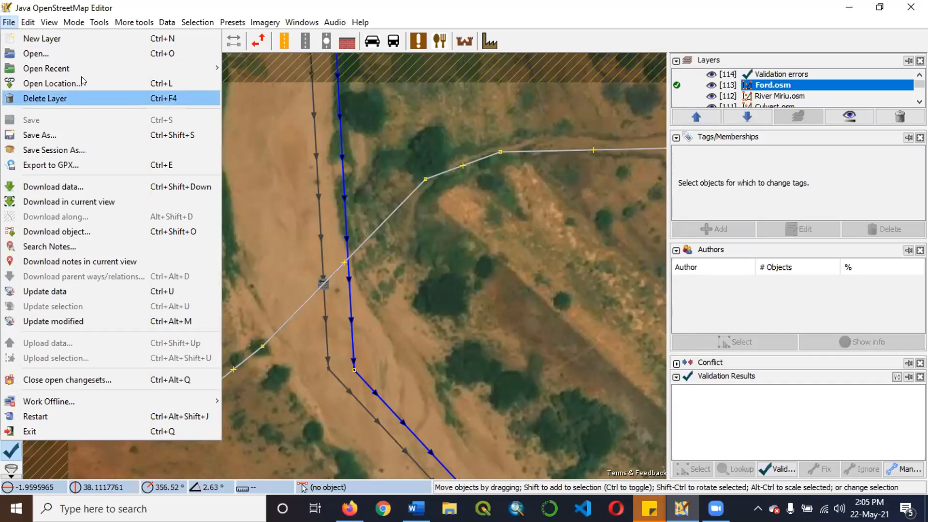
mouse_move(105, 66)
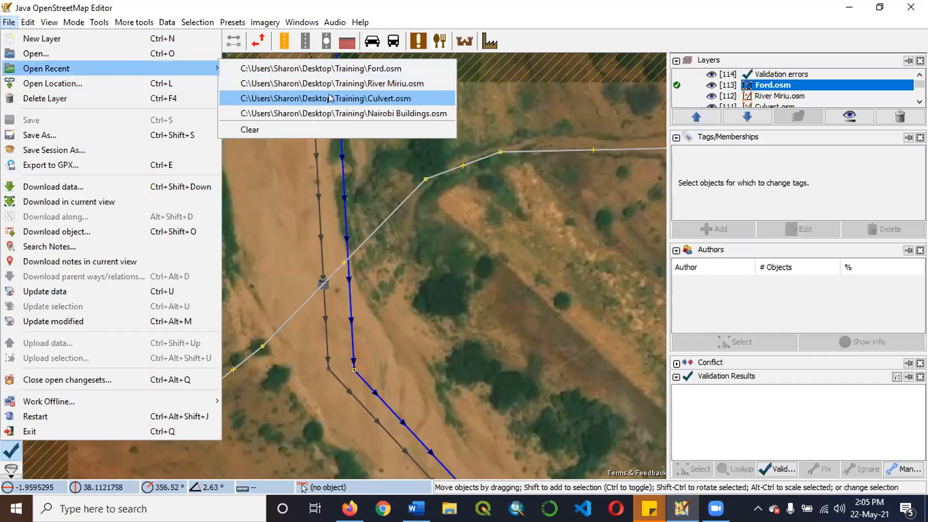
click(348, 113)
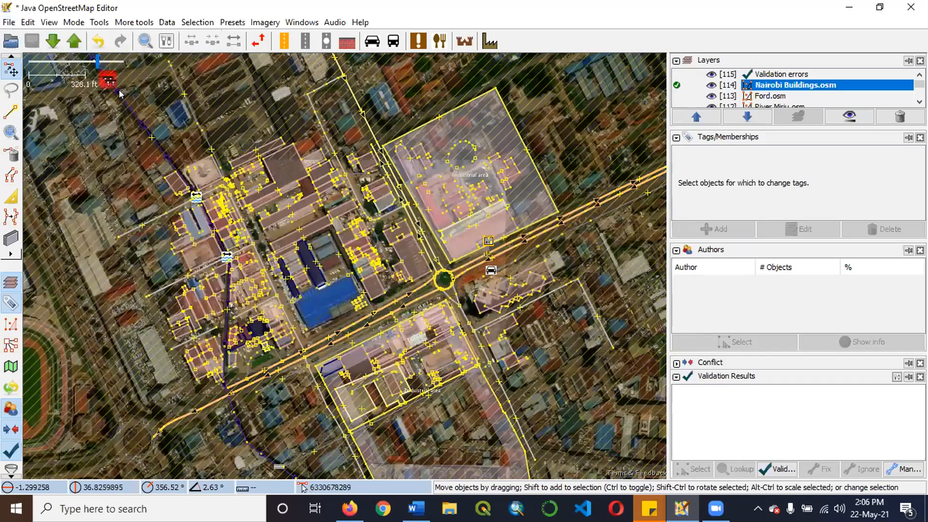
Reopen the recent file River Miriu.osm as a new data layer.
click(8, 22)
mouse_move(145, 68)
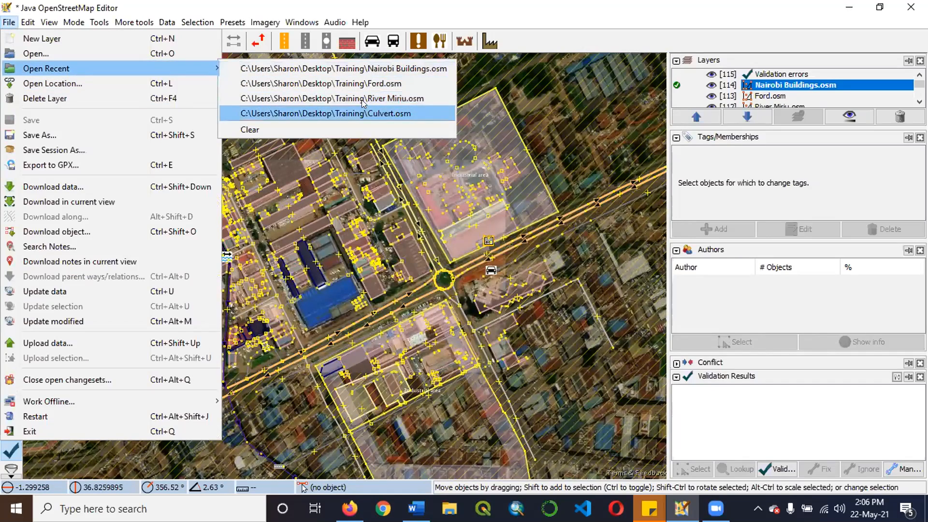
click(362, 113)
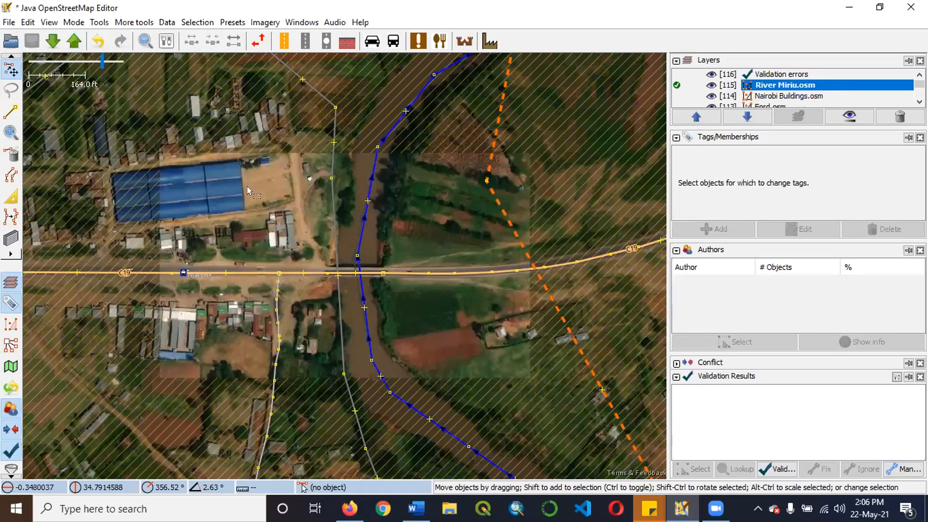
Examine the C19 bridge over the river, the road's course to the east, and the surrounding area in River Miriu.osm.
scroll(375, 285, up, 6)
scroll(431, 160, down, 3)
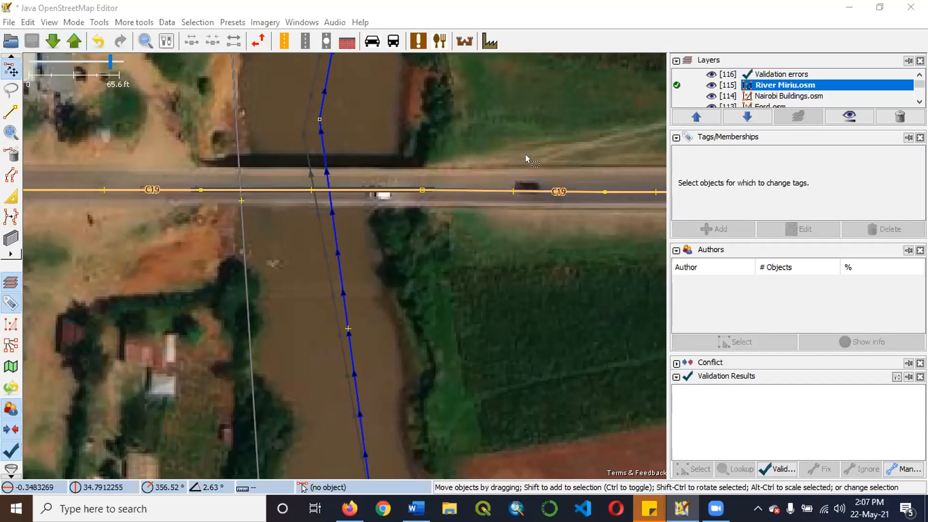
scroll(512, 164, down, 2)
scroll(416, 244, down, 4)
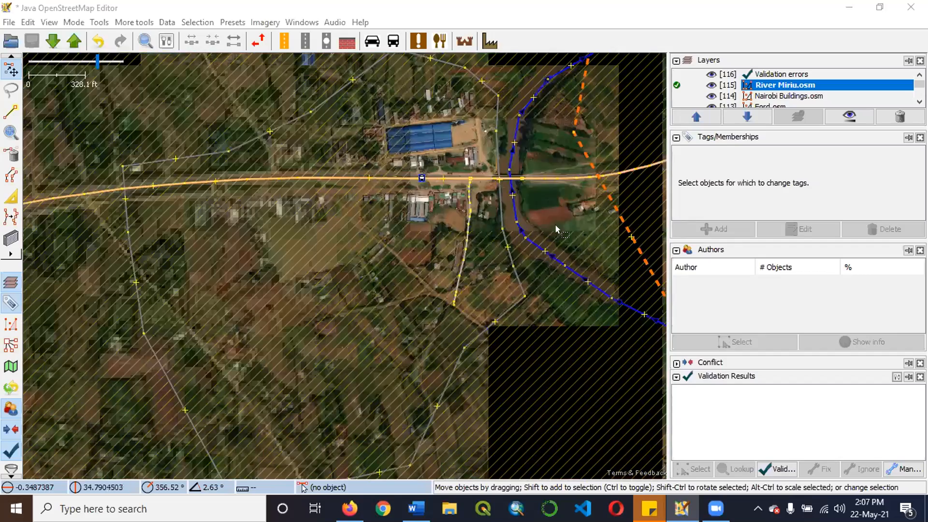
scroll(537, 222, up, 3)
scroll(410, 191, up, 2)
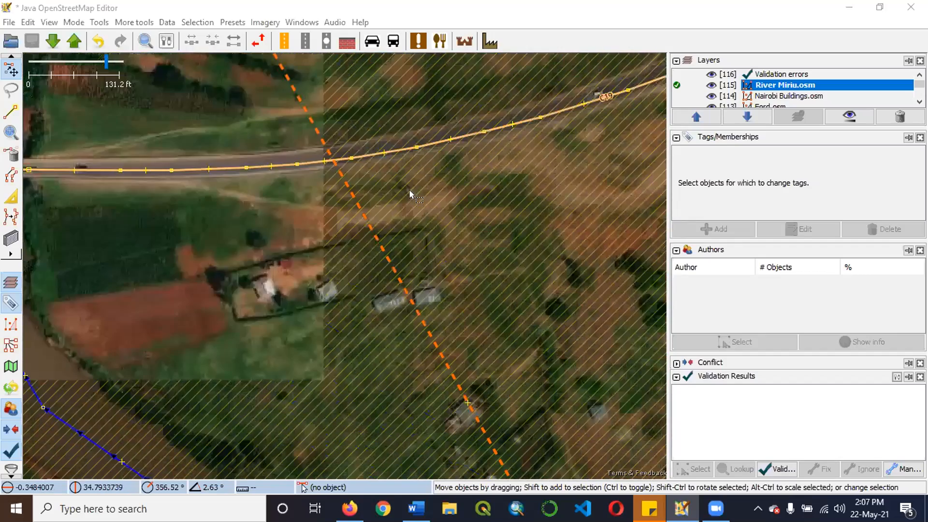
scroll(352, 190, down, 2)
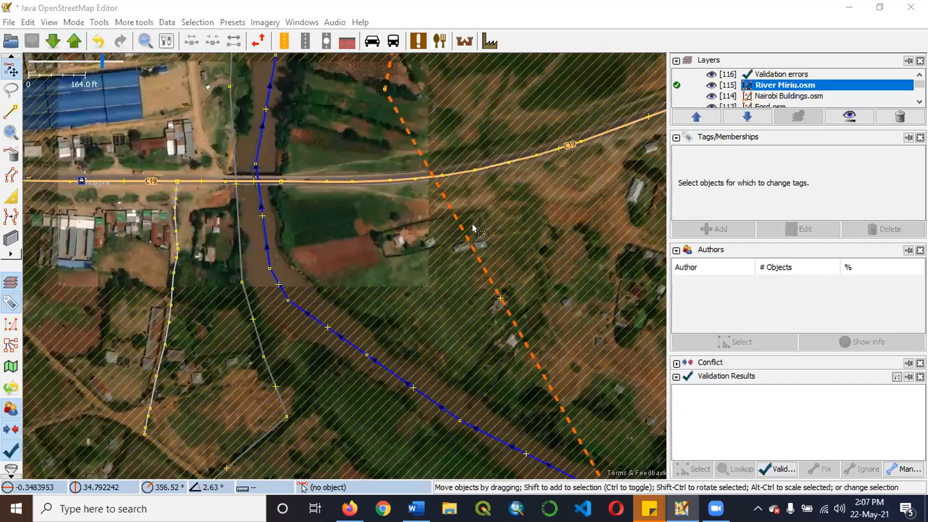
scroll(473, 227, up, 1)
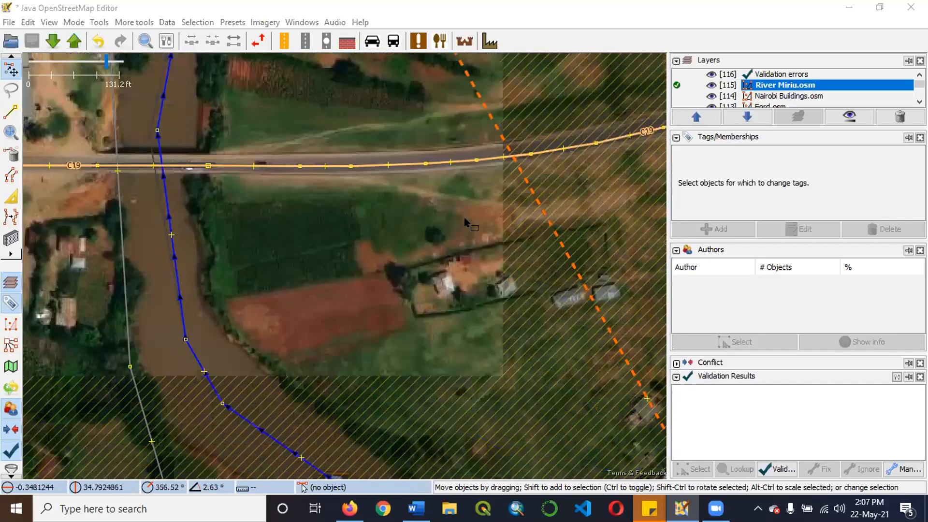
scroll(463, 219, down, 1)
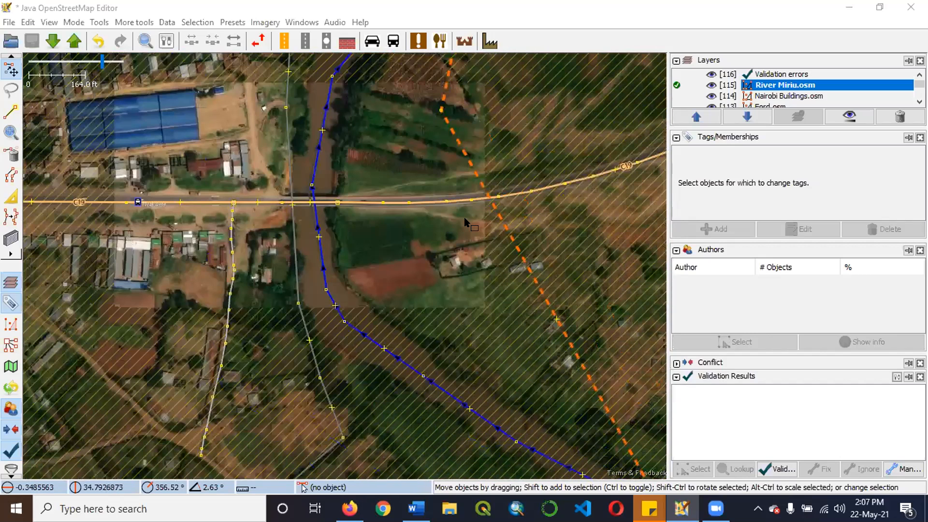
scroll(463, 216, down, 3)
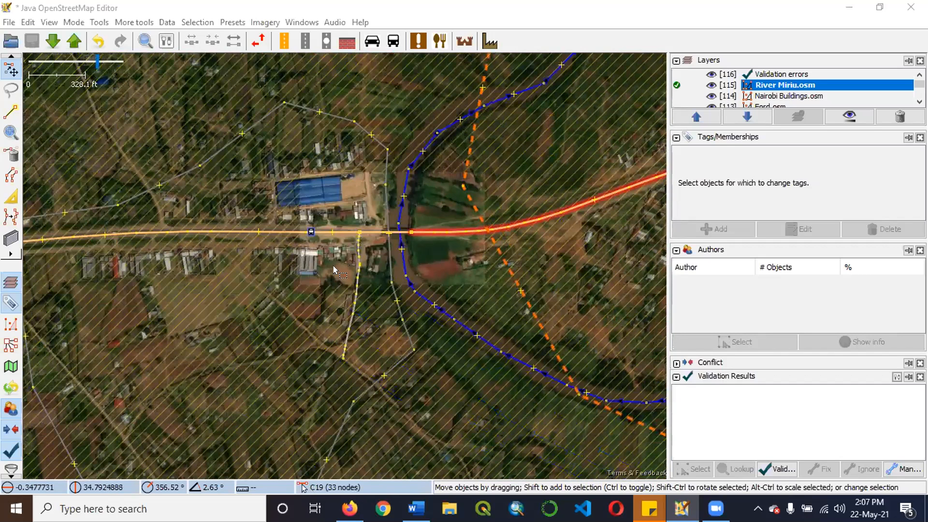
scroll(460, 217, up, 4)
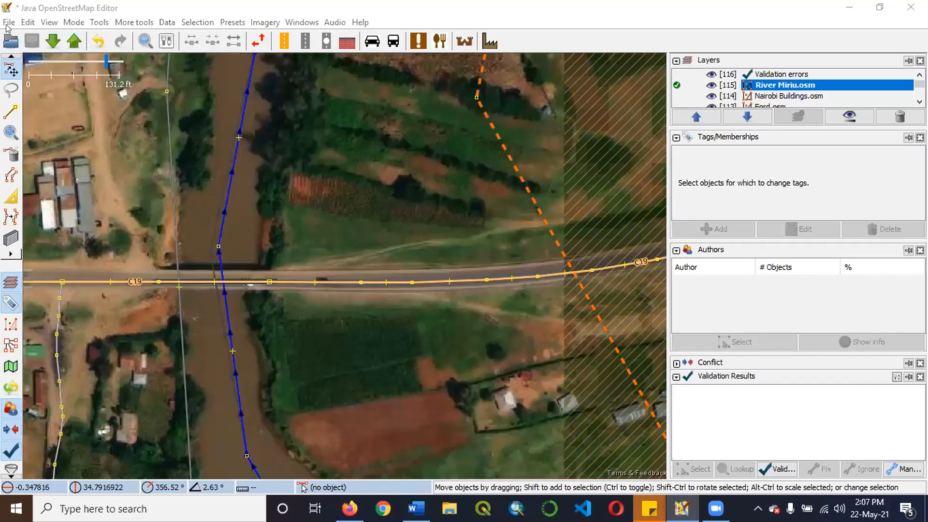
scroll(337, 82, down, 3)
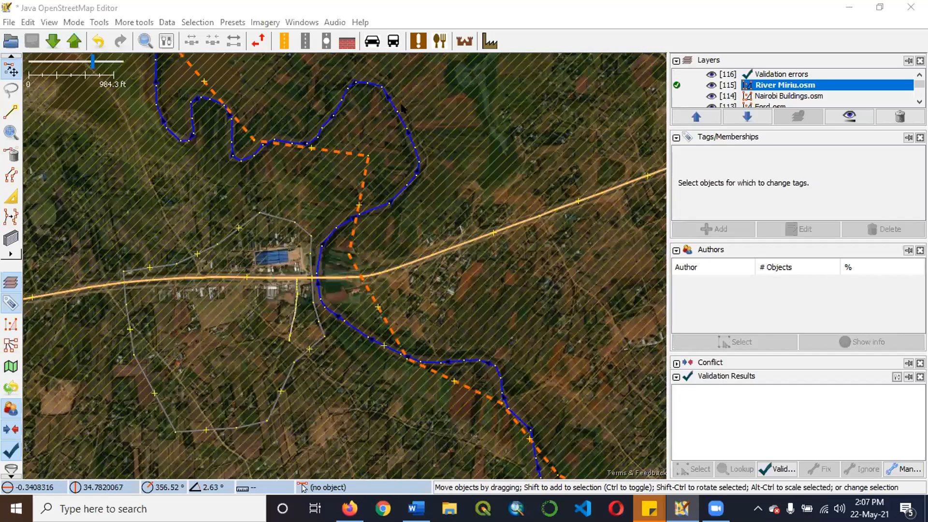
Reopen the recent file Nairobi Buildings.osm as a new data layer.
key(alt+f)
key(Up)
key(Up)
key(Up)
key(Right)
key(Down)
key(Down)
key(Up)
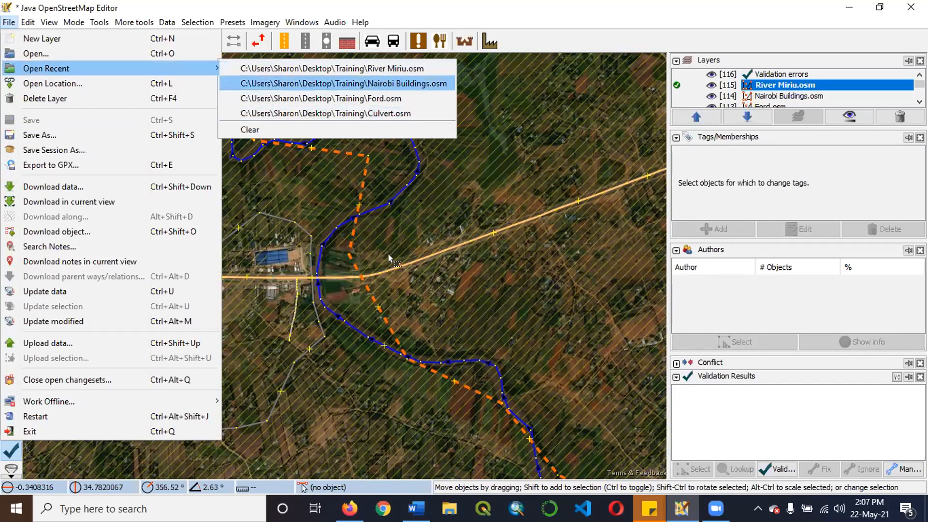
key(Return)
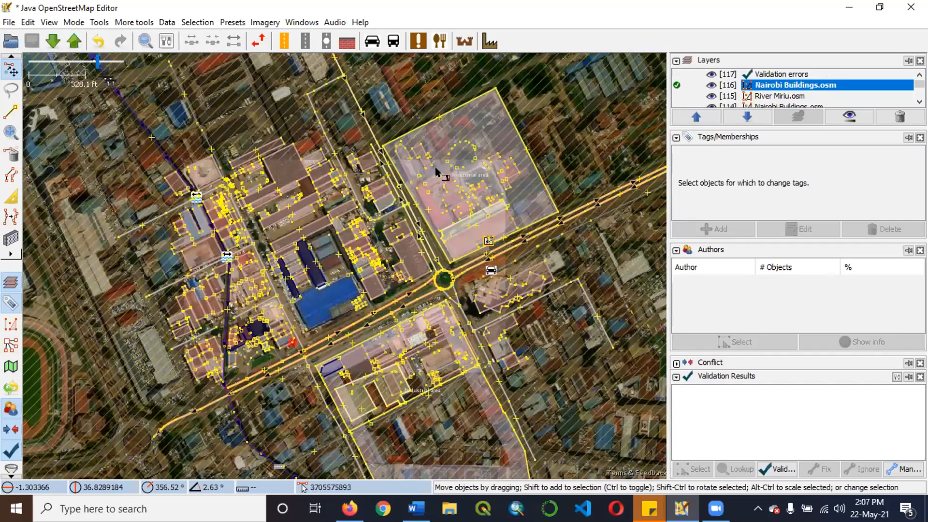
Examine the mapped buildings around CMC Ford Workshop and the dense building row between it and CG Retread.
scroll(295, 321, up, 1)
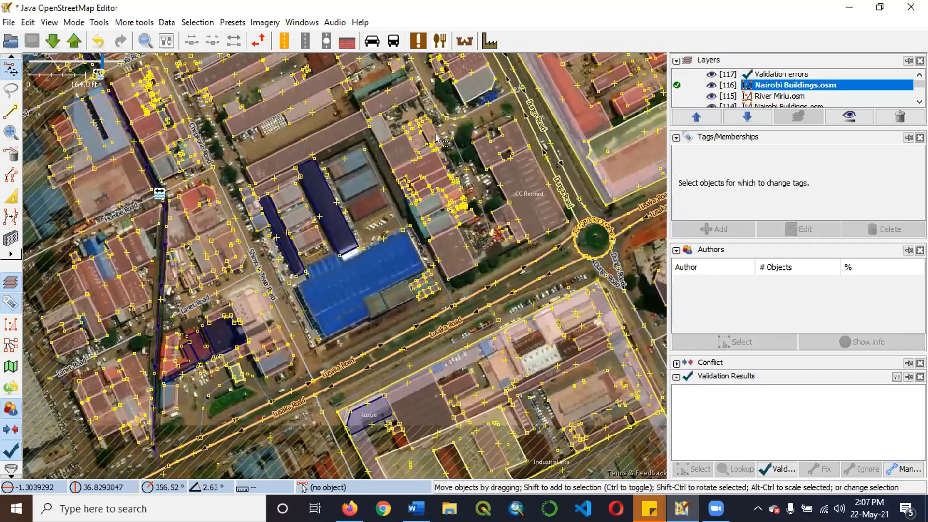
scroll(448, 144, down, 1)
scroll(375, 190, up, 2)
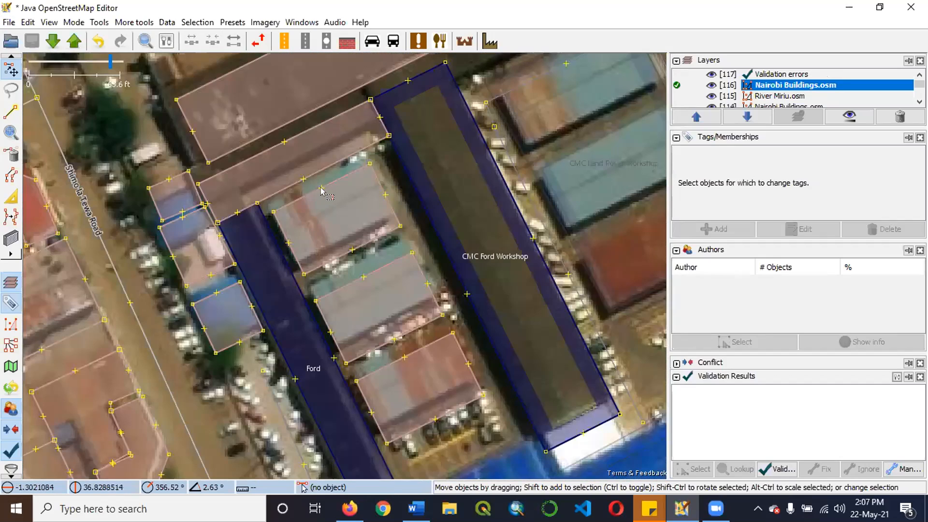
scroll(332, 169, down, 1)
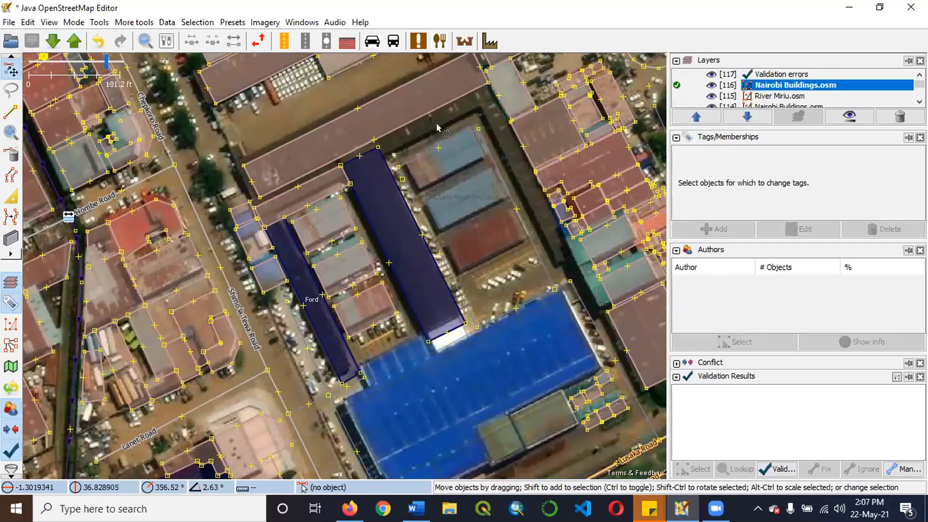
scroll(491, 154, down, 1)
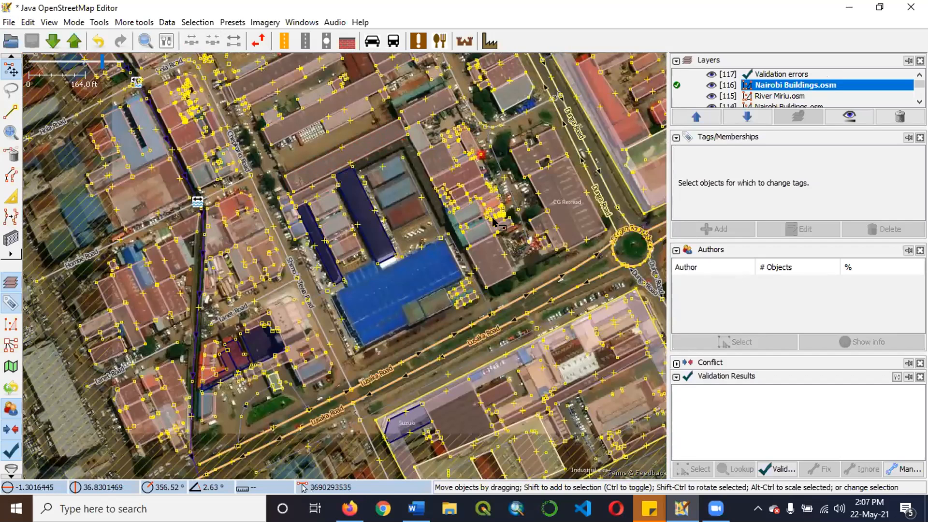
scroll(498, 223, up, 1)
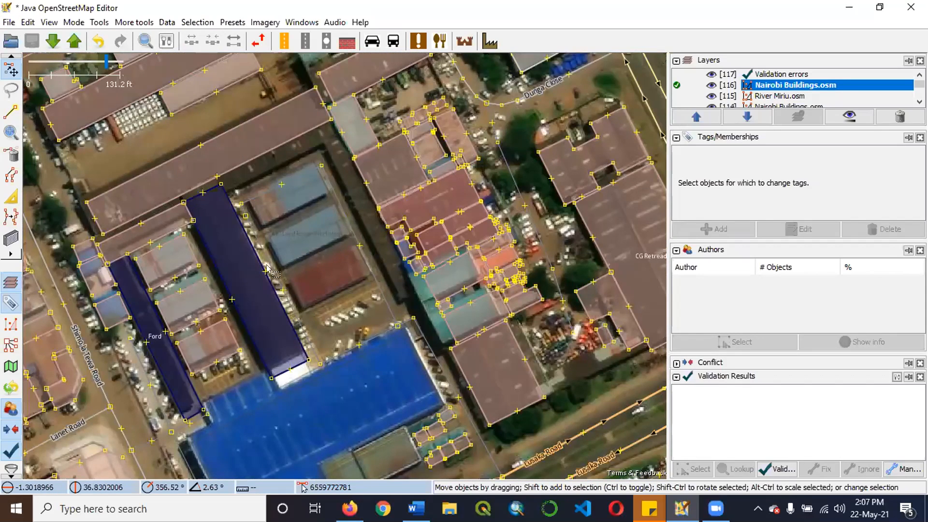
scroll(270, 271, up, 2)
scroll(240, 296, up, 1)
scroll(314, 238, down, 2)
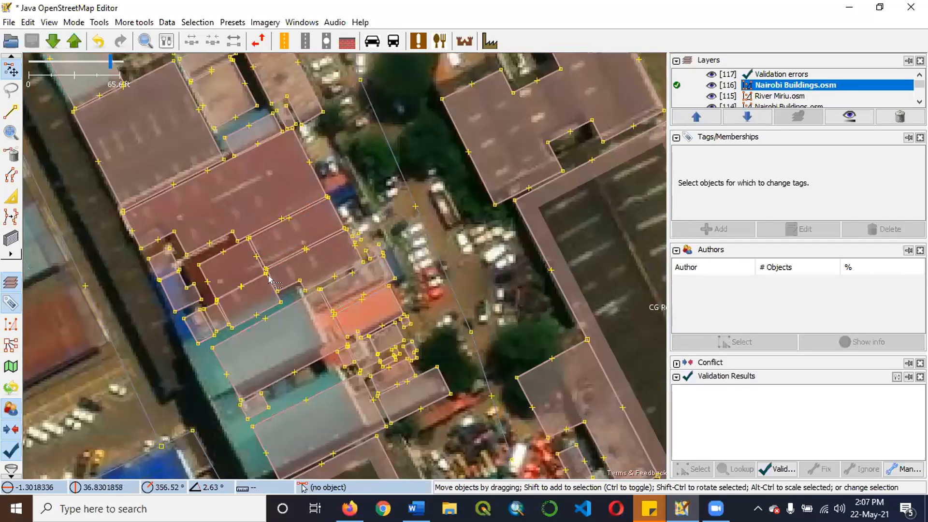
scroll(352, 195, down, 1)
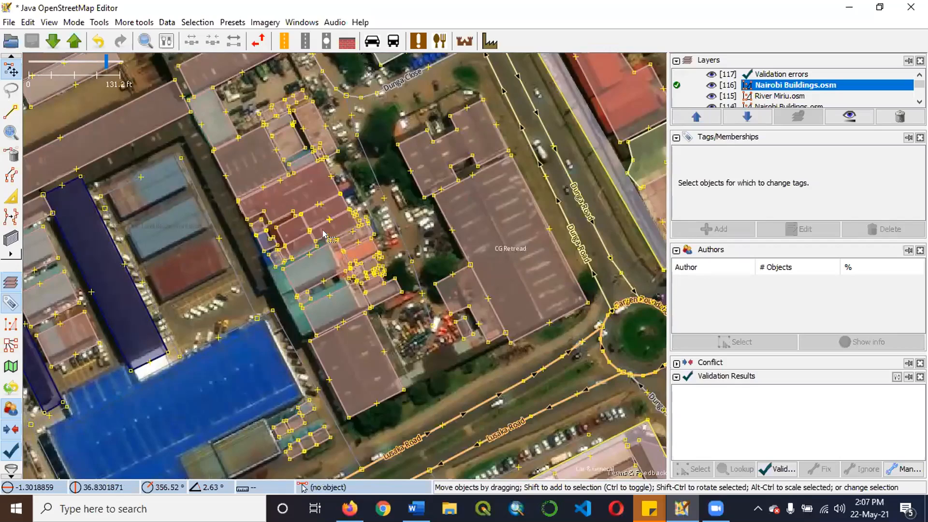
scroll(319, 236, down, 1)
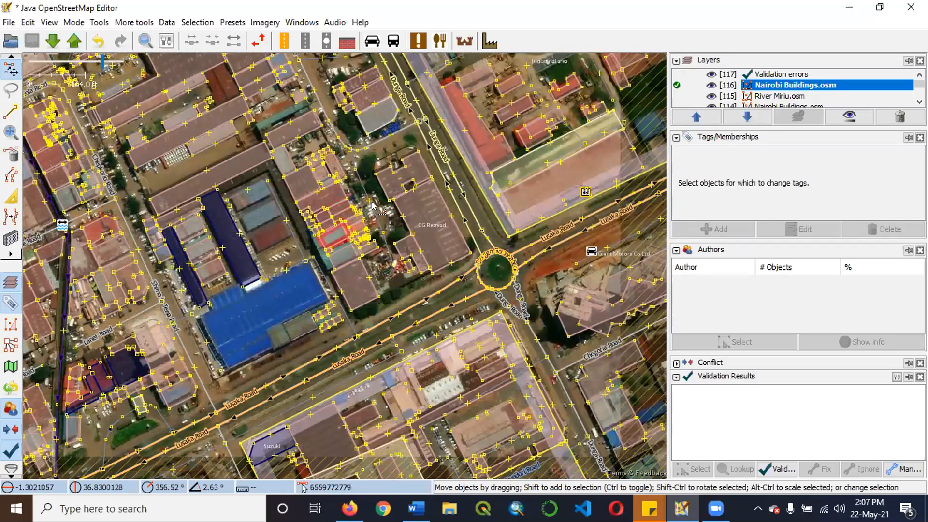
scroll(319, 237, up, 2)
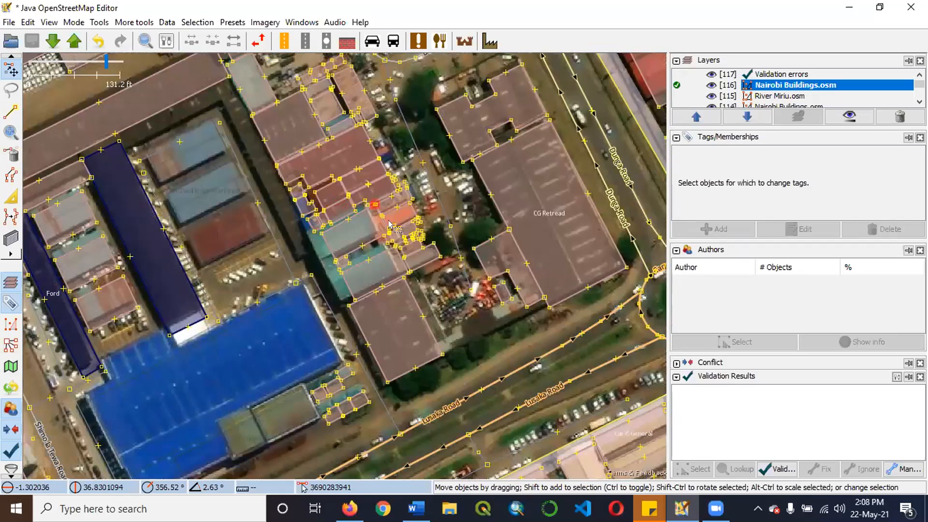
scroll(389, 225, down, 1)
scroll(370, 205, down, 1)
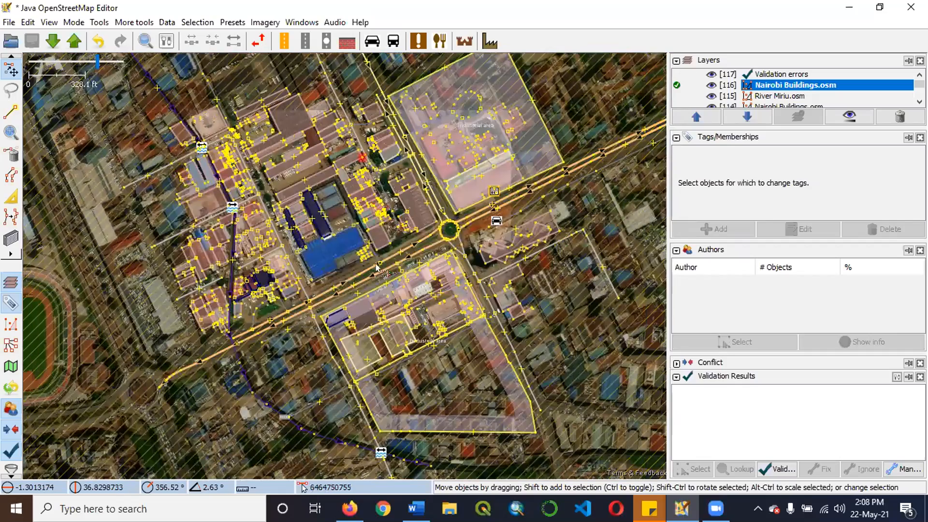
Inspect closely how the outlines of adjoining buildings meet in the row east of CMC Land Rover Workshop.
scroll(386, 320, up, 2)
scroll(367, 329, up, 3)
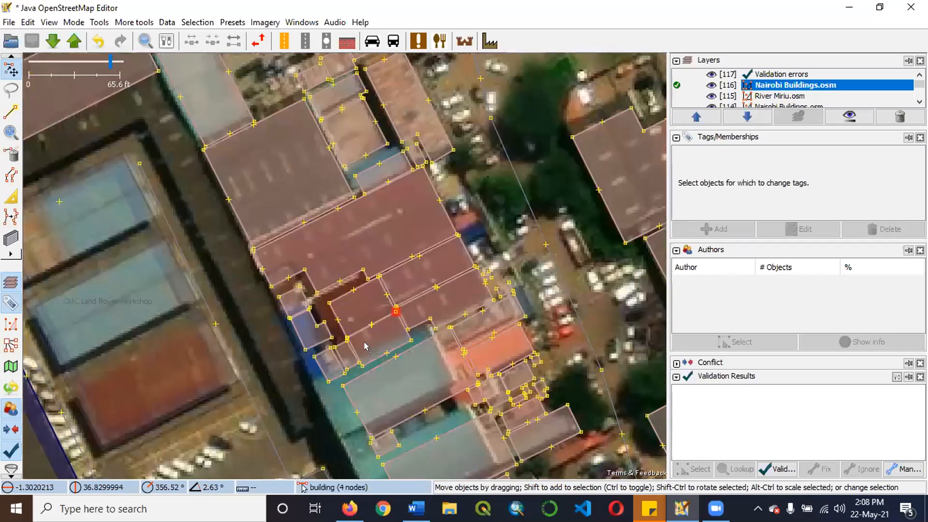
scroll(363, 337, up, 3)
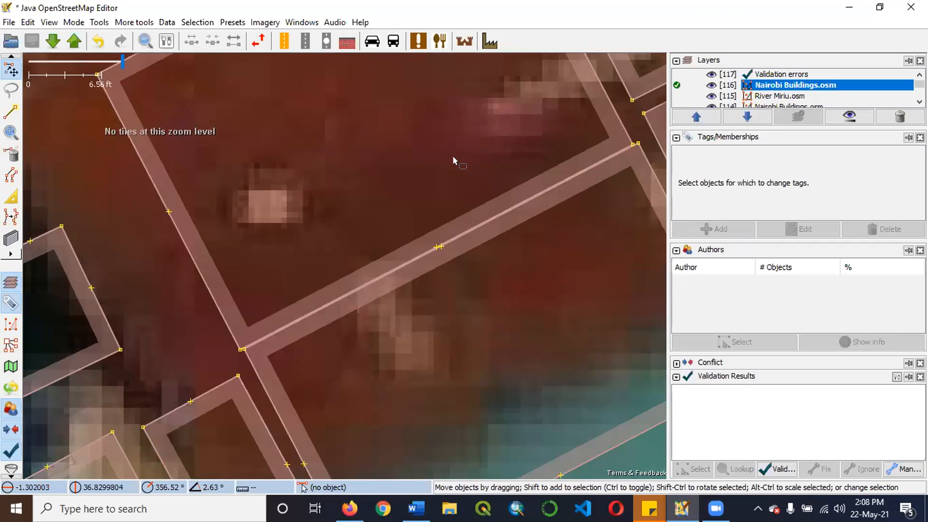
scroll(454, 161, down, 3)
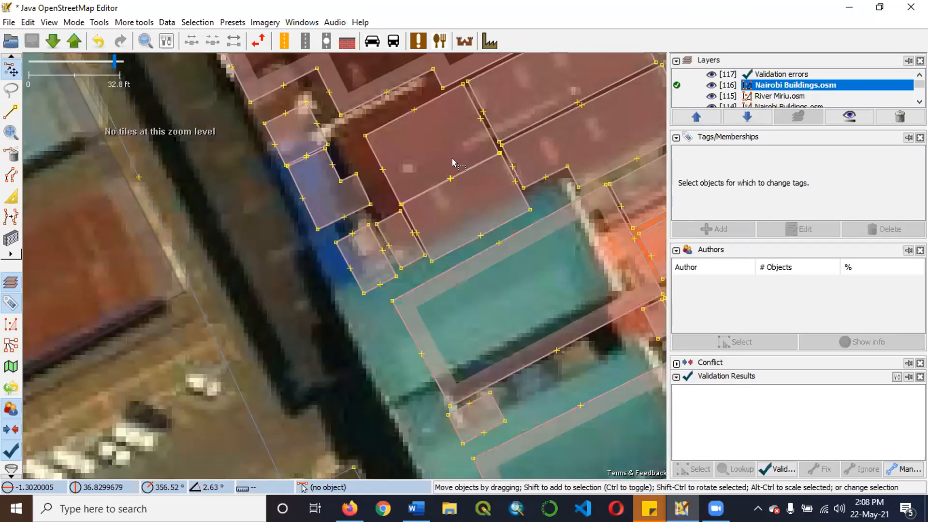
scroll(454, 161, down, 1)
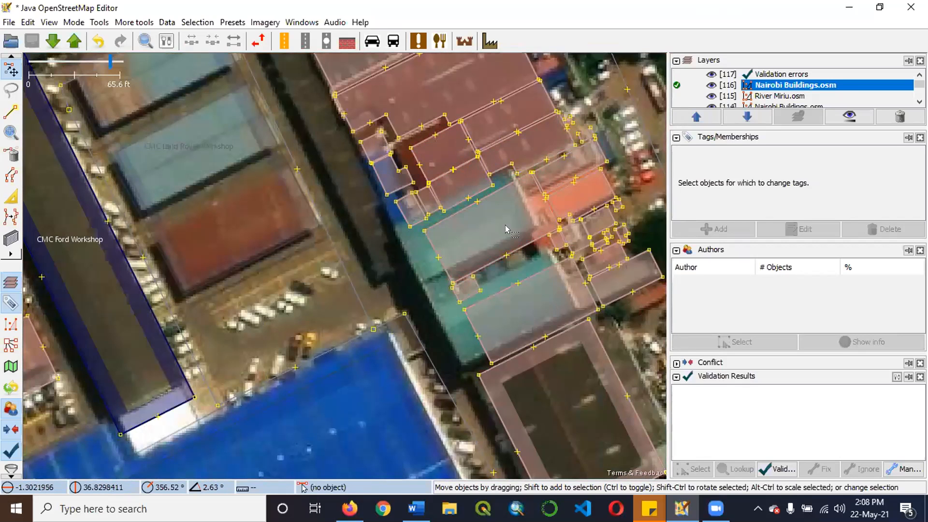
scroll(389, 244, down, 1)
scroll(447, 146, up, 1)
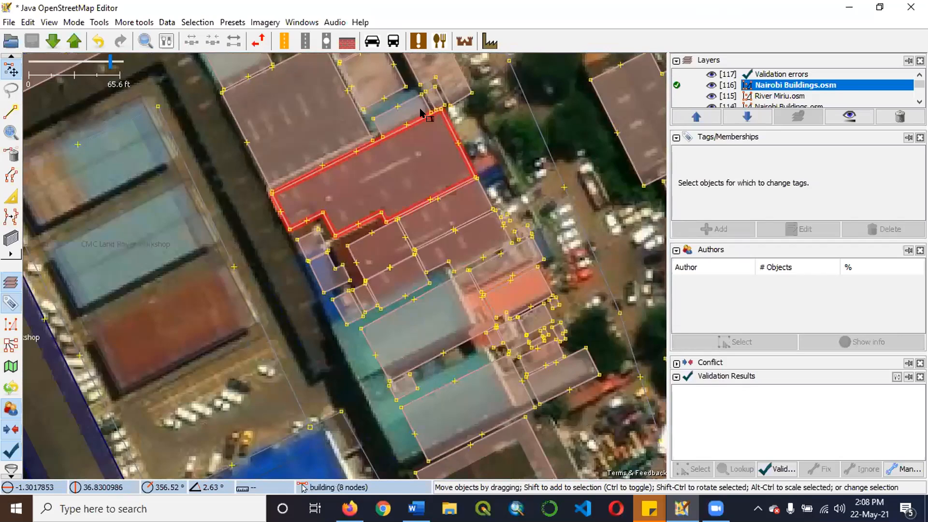
scroll(442, 94, up, 2)
scroll(405, 164, down, 2)
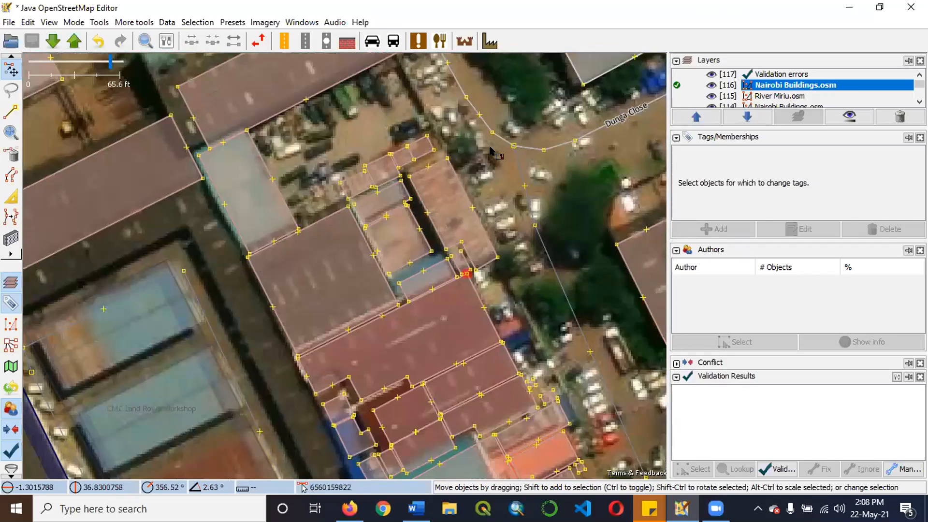
scroll(405, 164, down, 2)
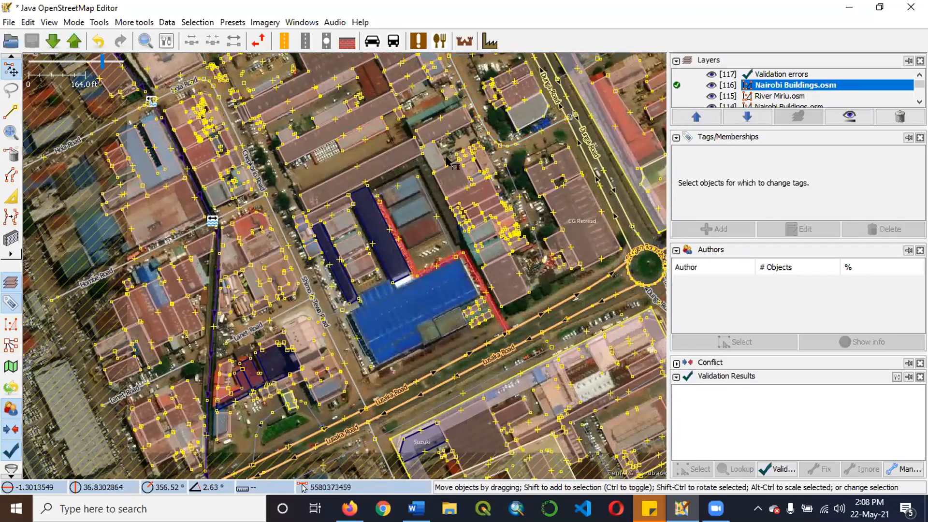
middle_click(442, 192)
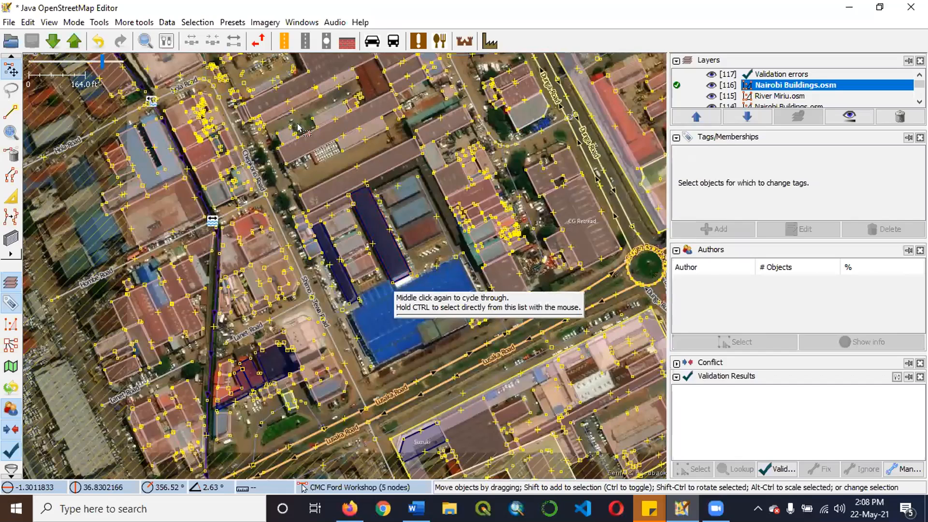
Draw a rectangular building about 96 by 35 ft over the eastern half of the unmapped red roof north of CMC Ford Workshop.
scroll(279, 116, up, 3)
scroll(286, 134, up, 2)
drag(471, 198, 242, 238)
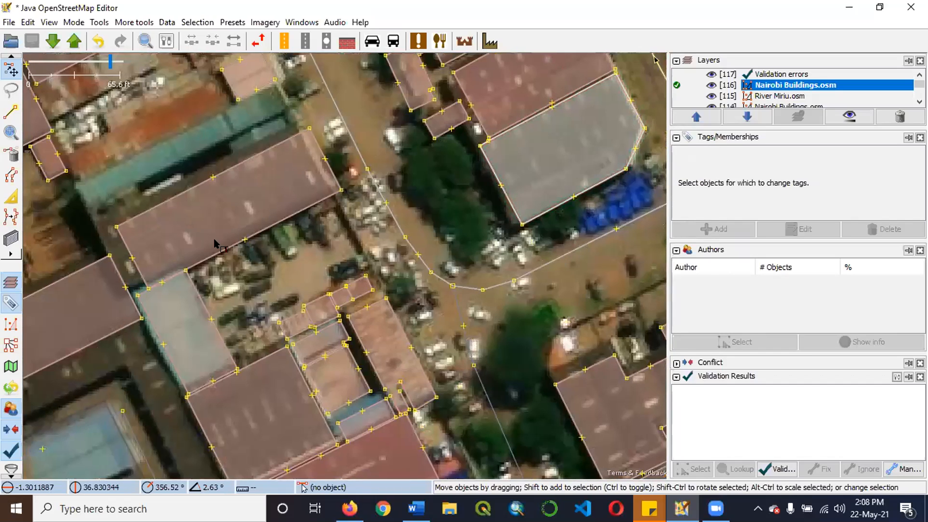
drag(298, 120, 224, 217)
drag(309, 84, 306, 91)
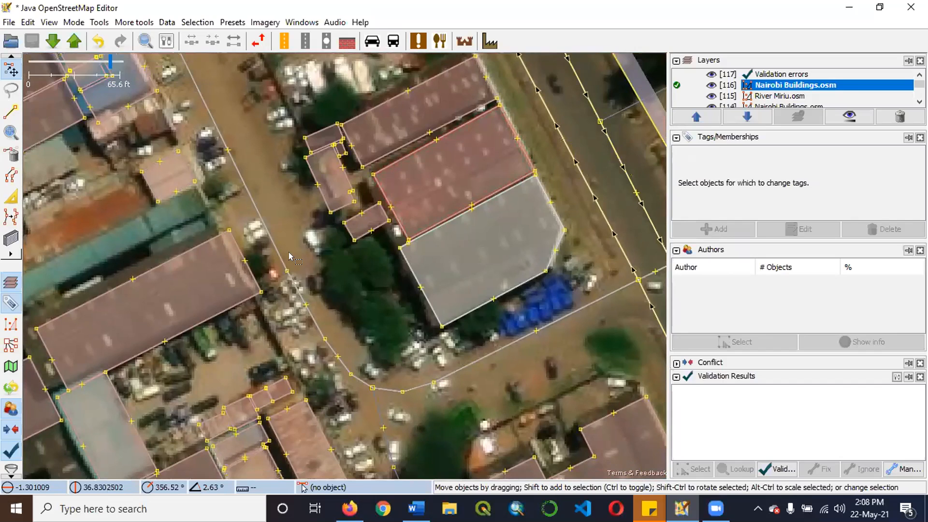
drag(419, 116, 462, 183)
scroll(403, 309, down, 3)
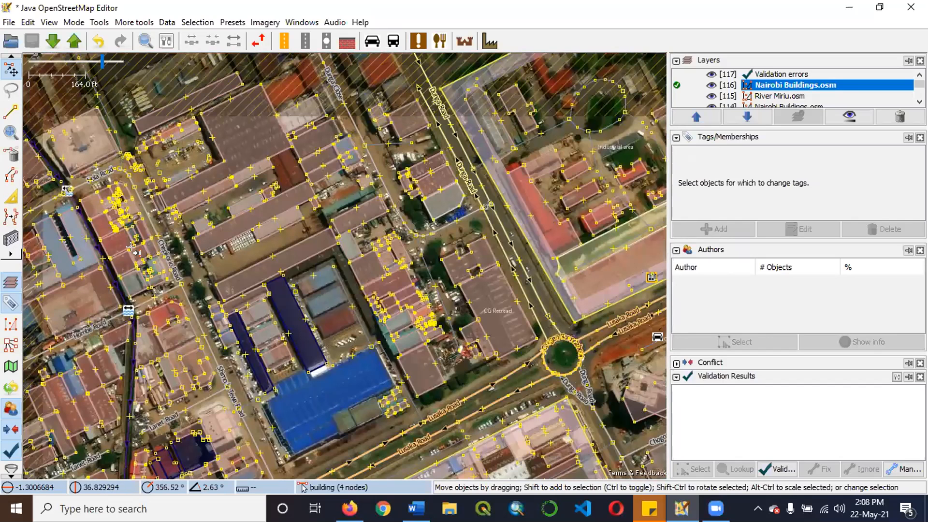
scroll(370, 325, up, 5)
key(b)
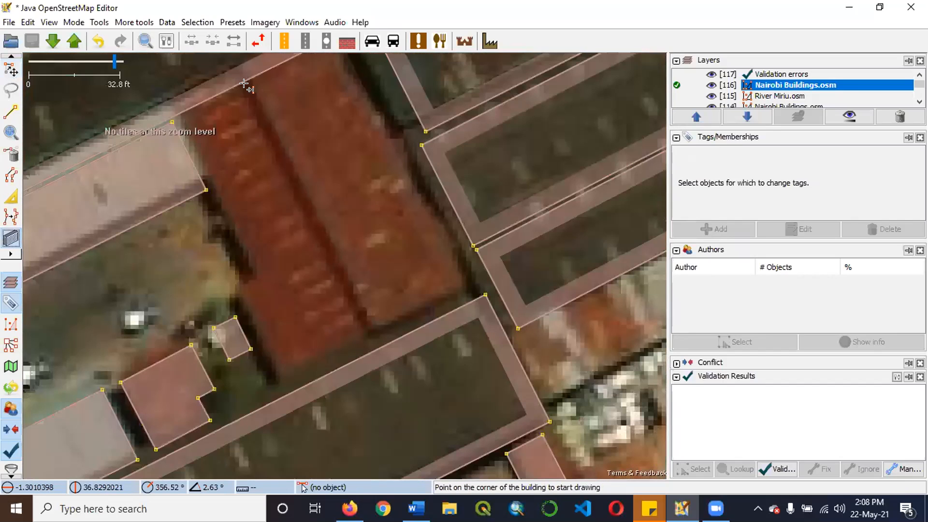
click(247, 88)
click(252, 91)
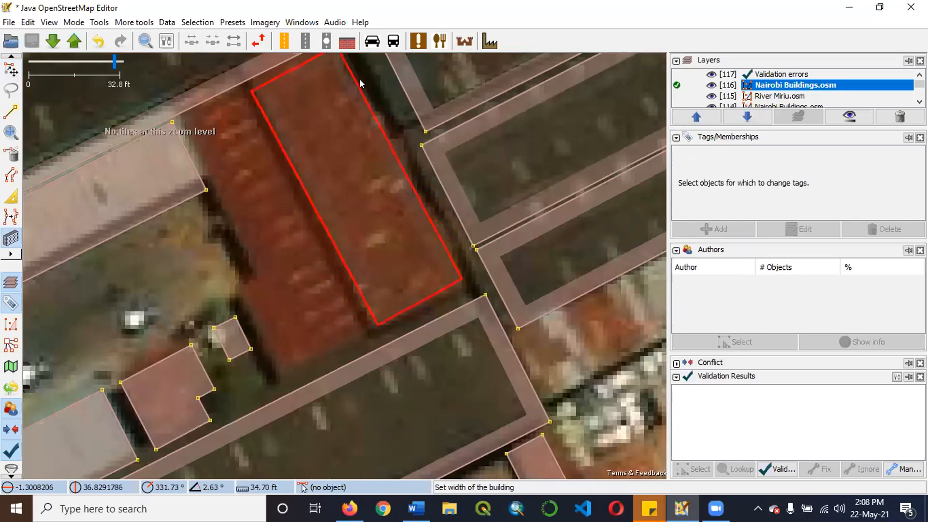
click(359, 81)
right_click(363, 75)
click(206, 245)
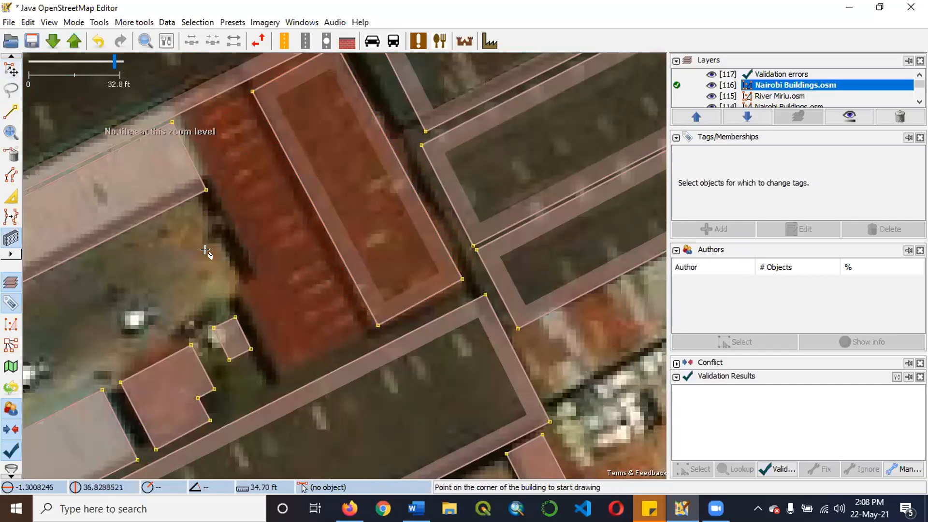
Draw an adjoining building about 27 ft wide over the roof's western half, sharing the first building's long edge and corner nodes.
click(378, 325)
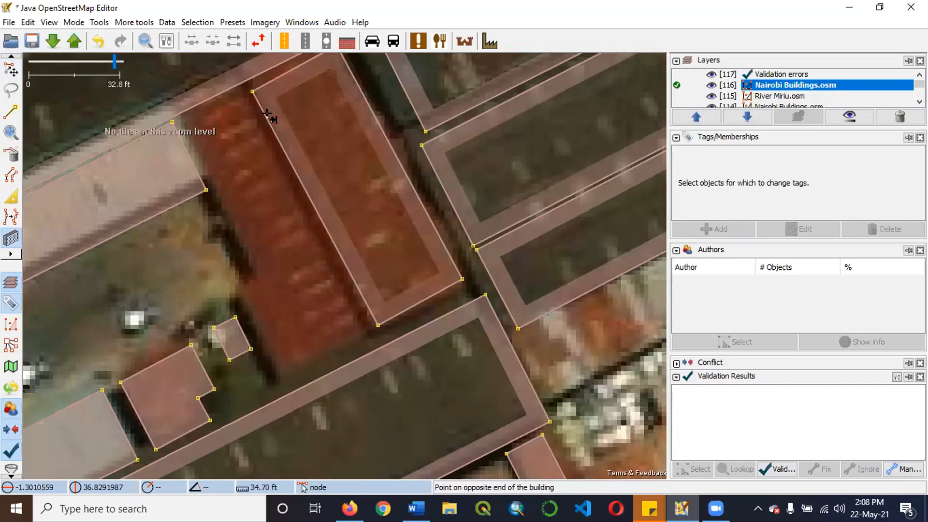
click(248, 86)
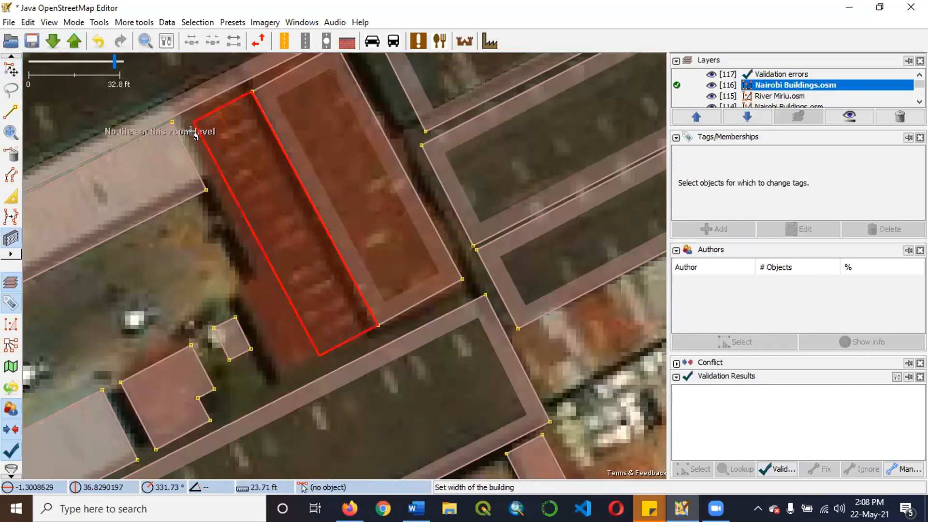
click(187, 138)
right_click(190, 137)
click(257, 282)
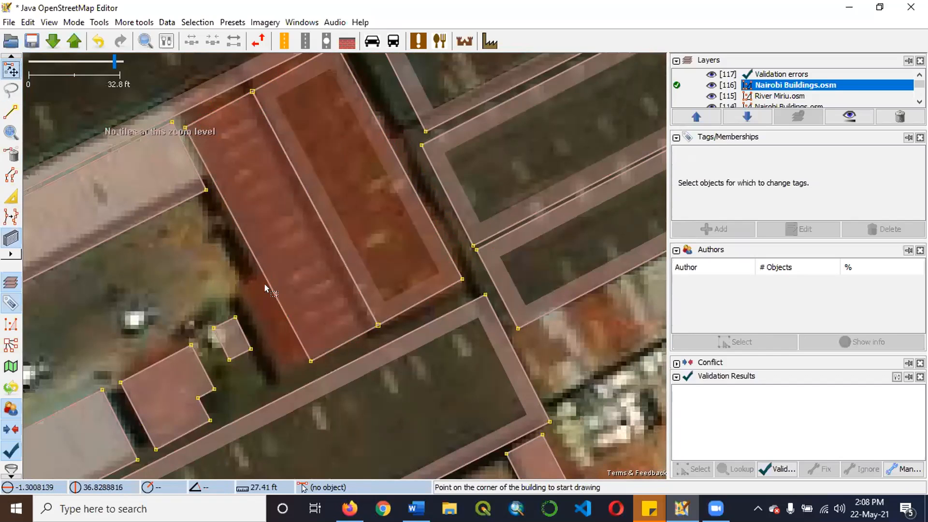
Split the new western building's outer wall with a node and extrude its southern part outward to cover the protruding roof.
key(s)
click(286, 309)
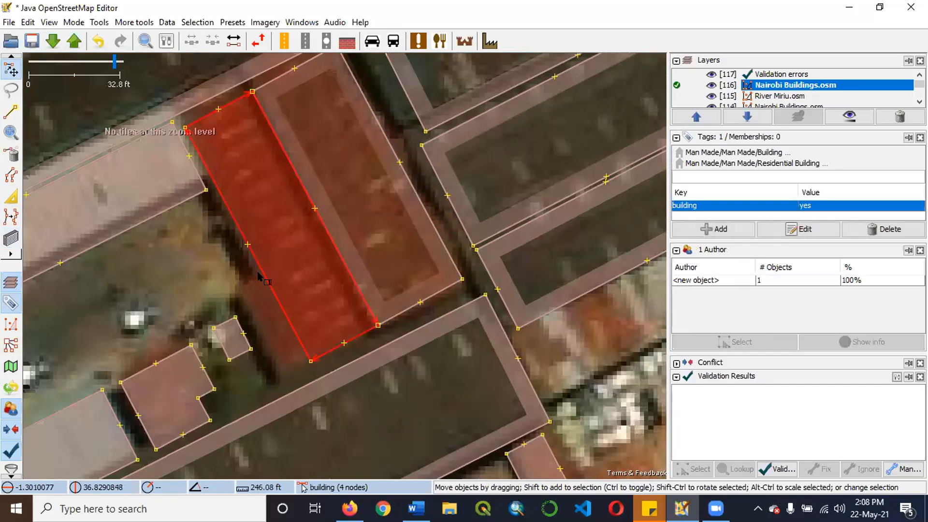
click(285, 286)
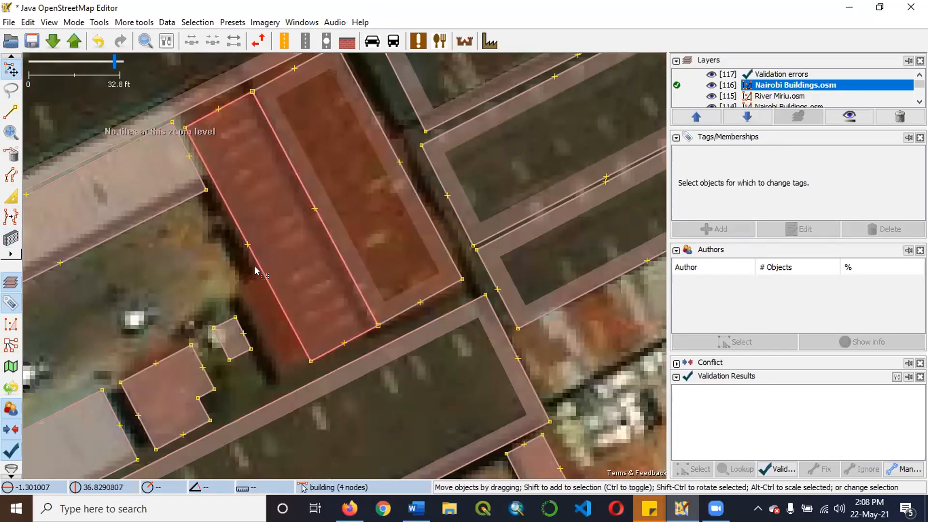
click(258, 271)
click(306, 298)
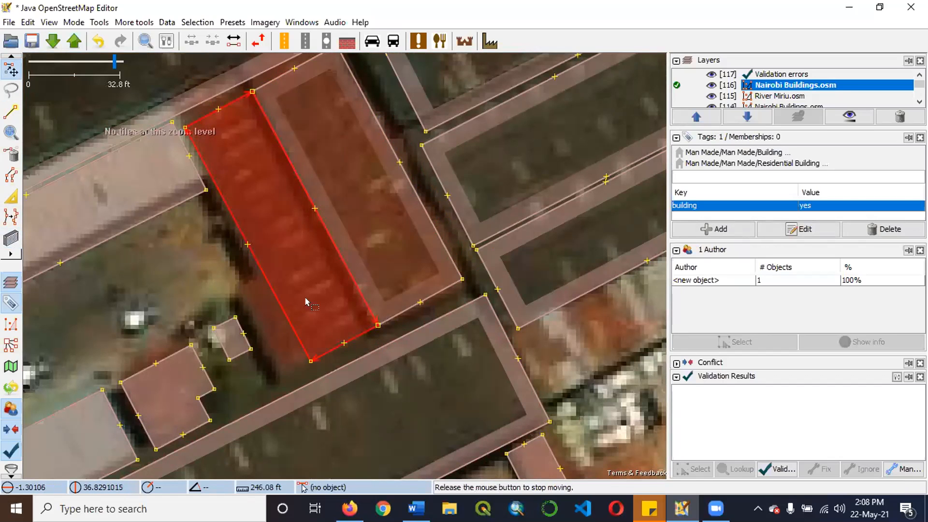
click(286, 285)
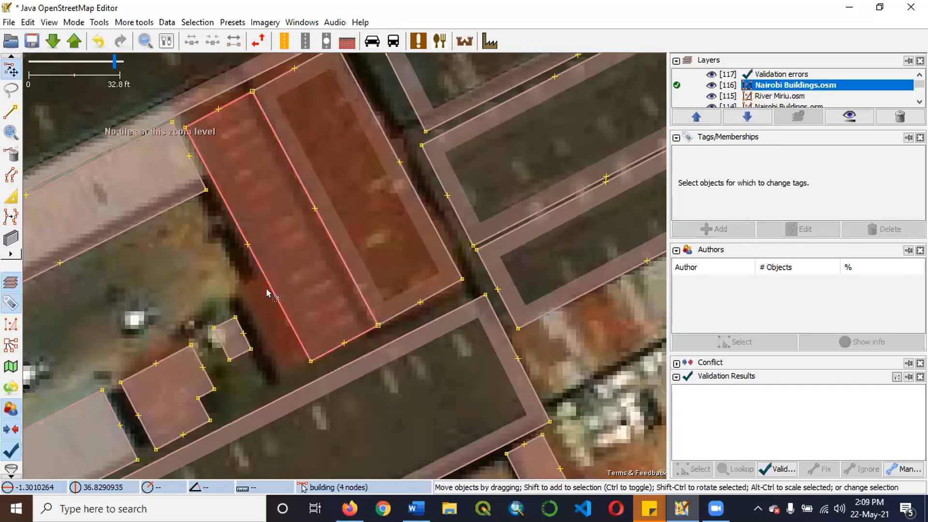
click(267, 292)
click(11, 197)
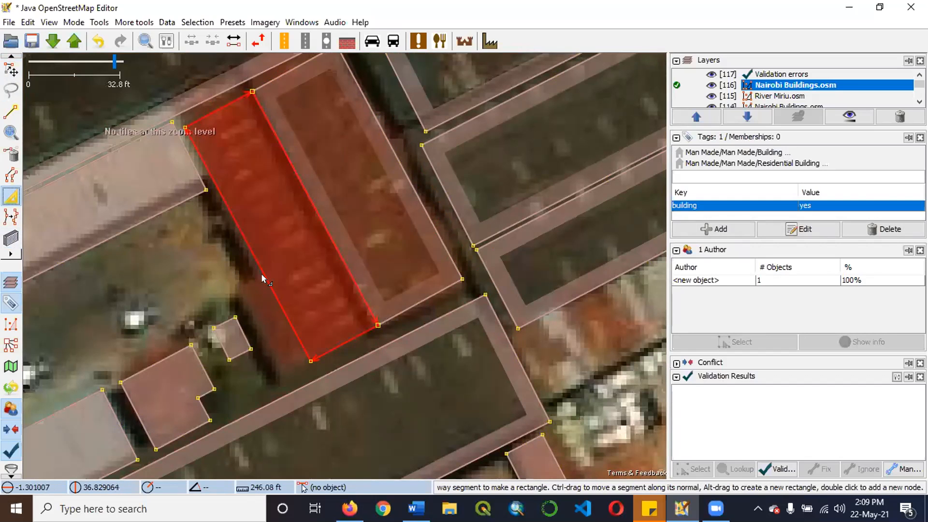
drag(265, 283, 211, 309)
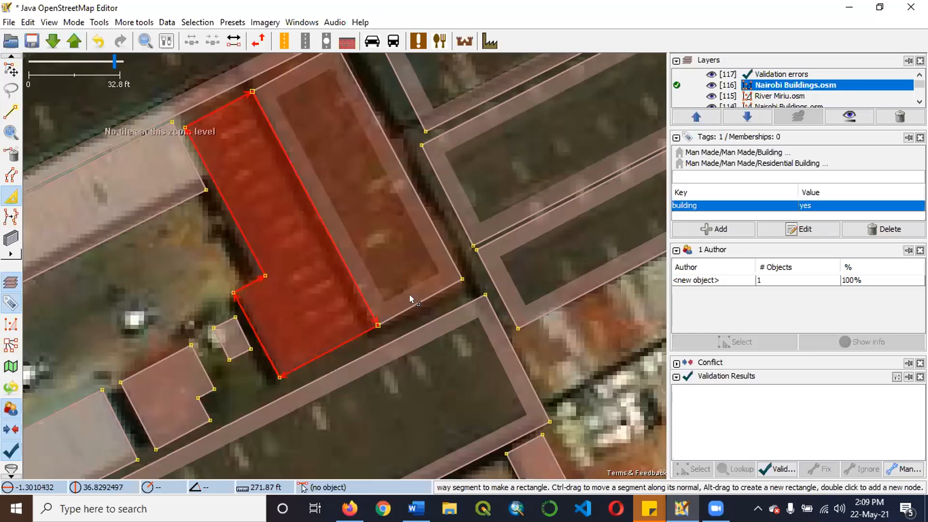
Select the eastern red-roof building with the two corner nodes it shares with the western building, and unglue those nodes.
click(409, 327)
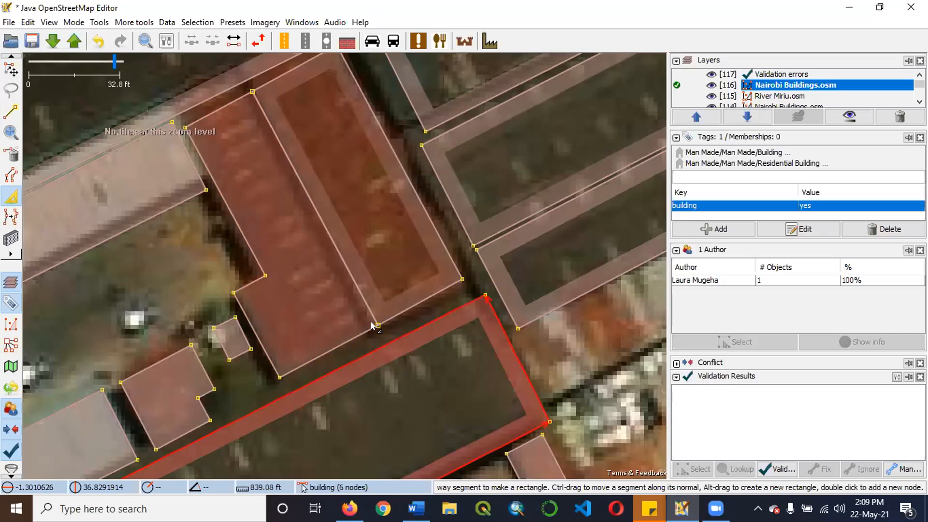
click(419, 296)
click(8, 70)
click(227, 271)
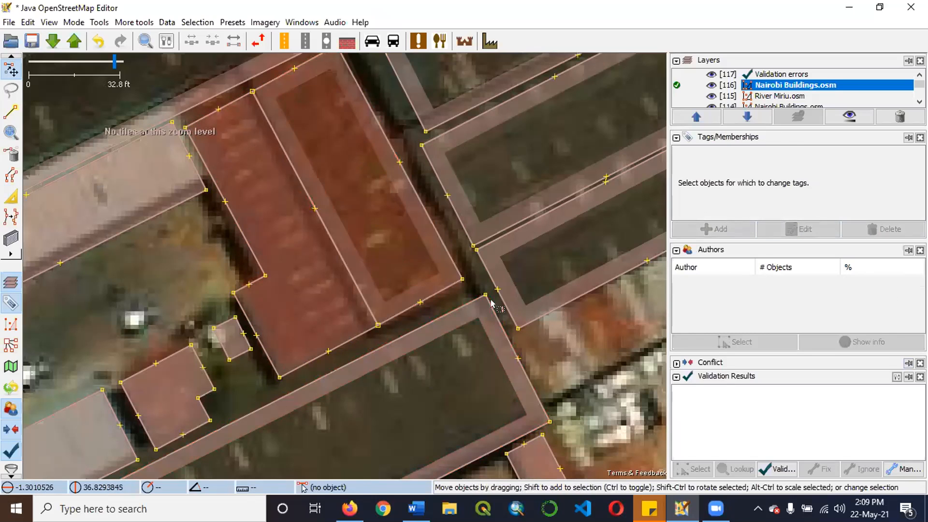
click(437, 293)
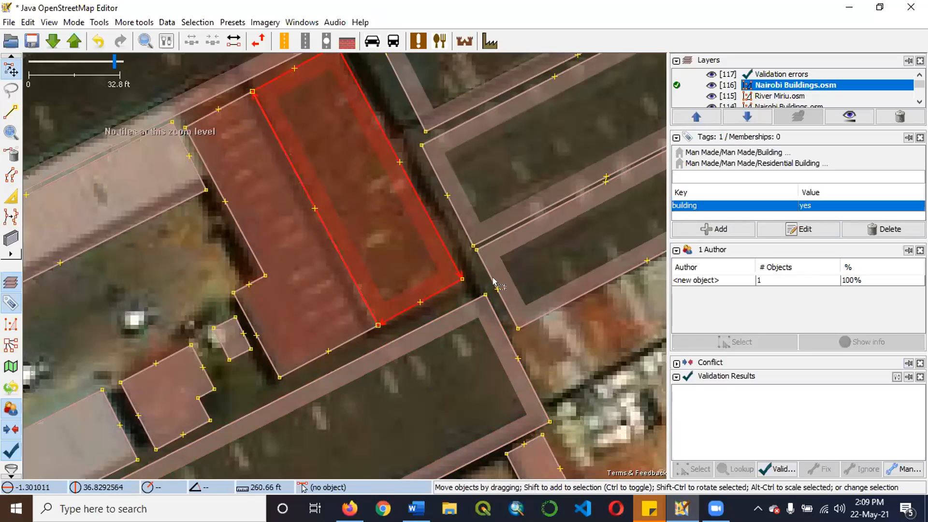
shift+click(378, 324)
shift+click(249, 92)
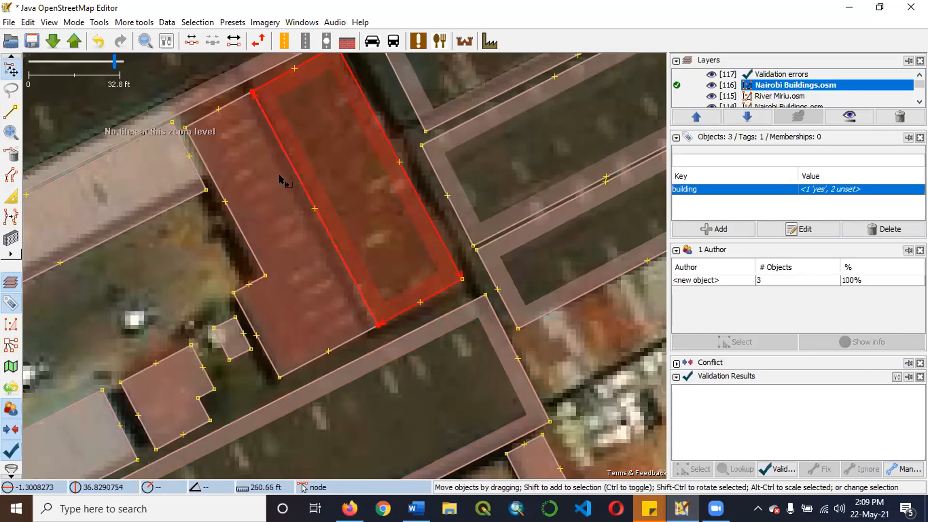
drag(219, 248, 409, 257)
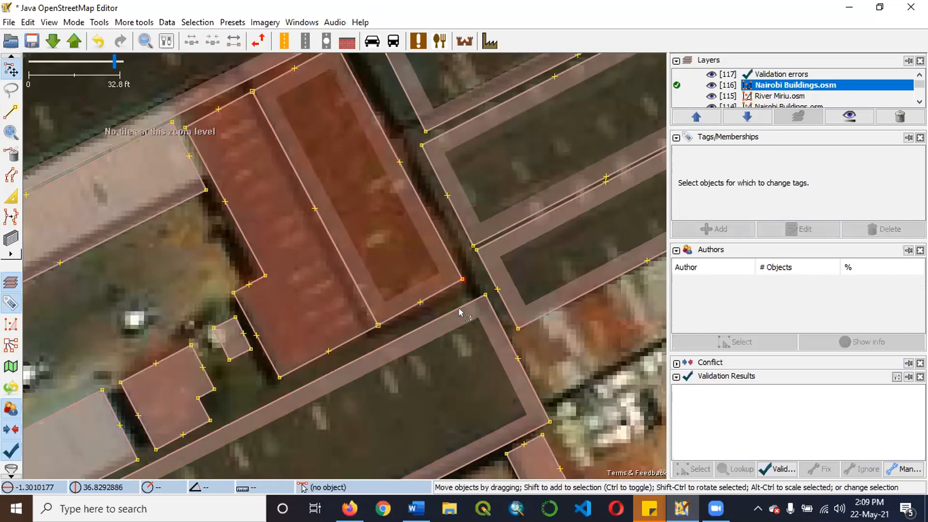
click(429, 292)
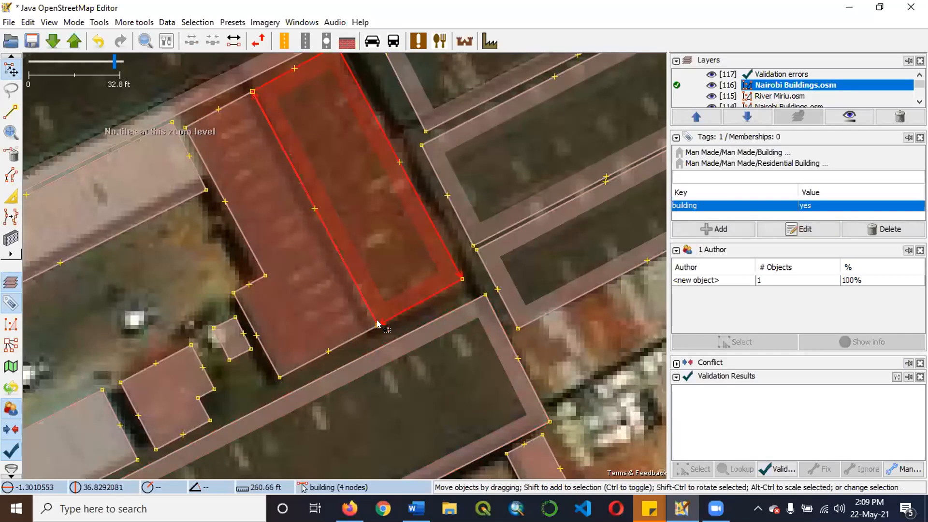
shift+click(378, 325)
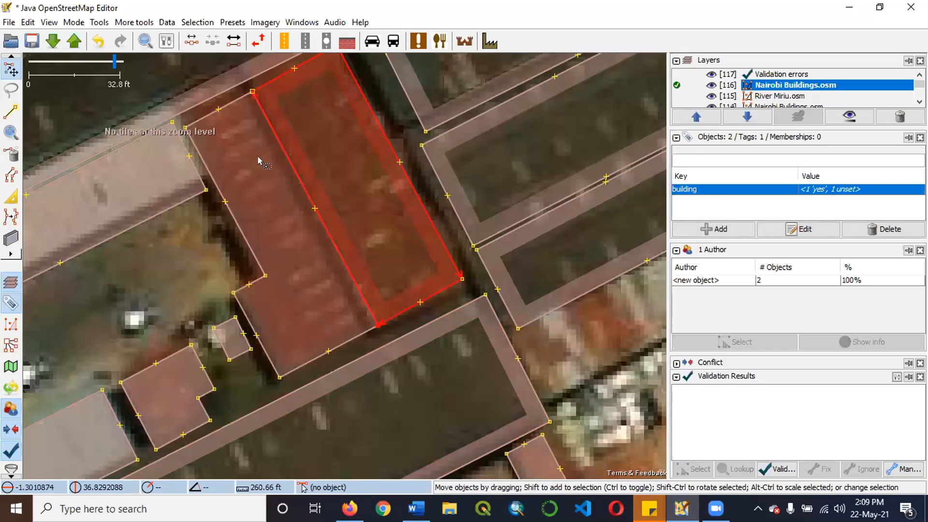
shift+click(251, 92)
ctrl+click(344, 179)
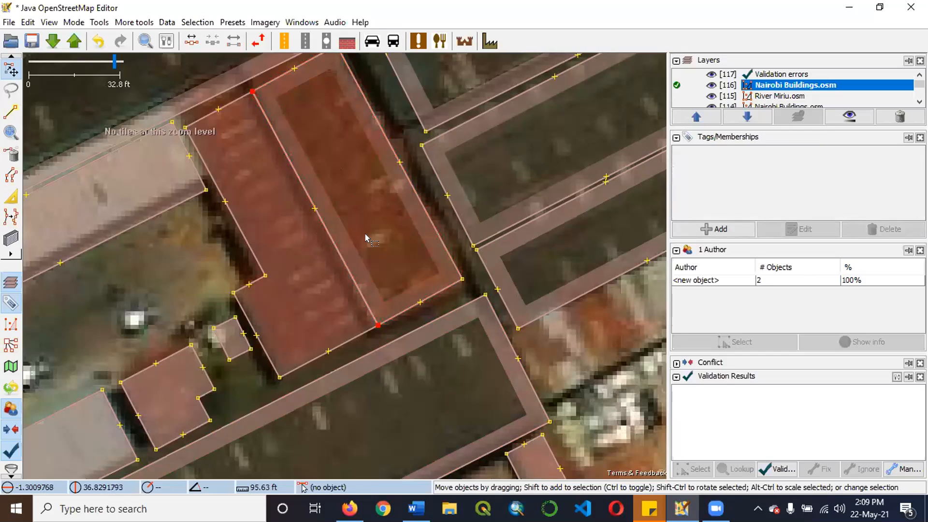
Try pulling the eastern building's two unglued nodes away from the western building, undo that move and clear the selection.
drag(391, 302, 380, 320)
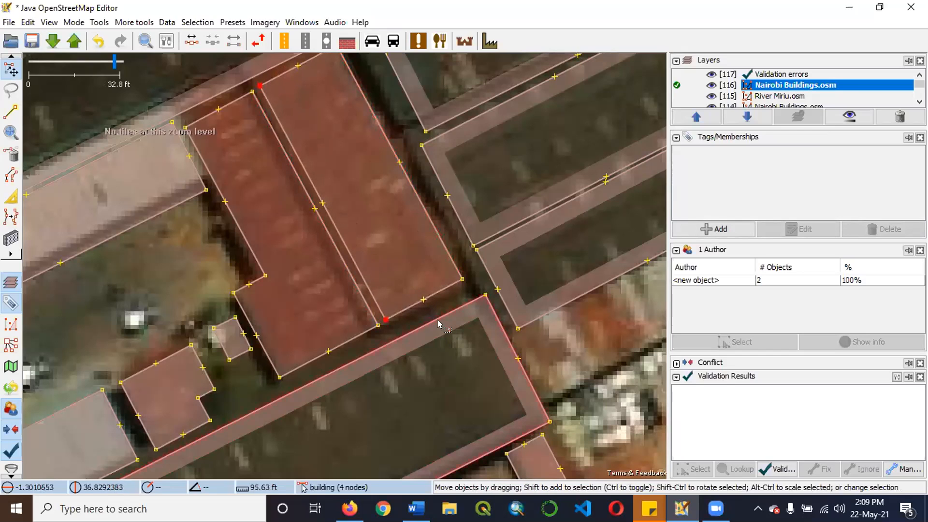
key(ctrl+z)
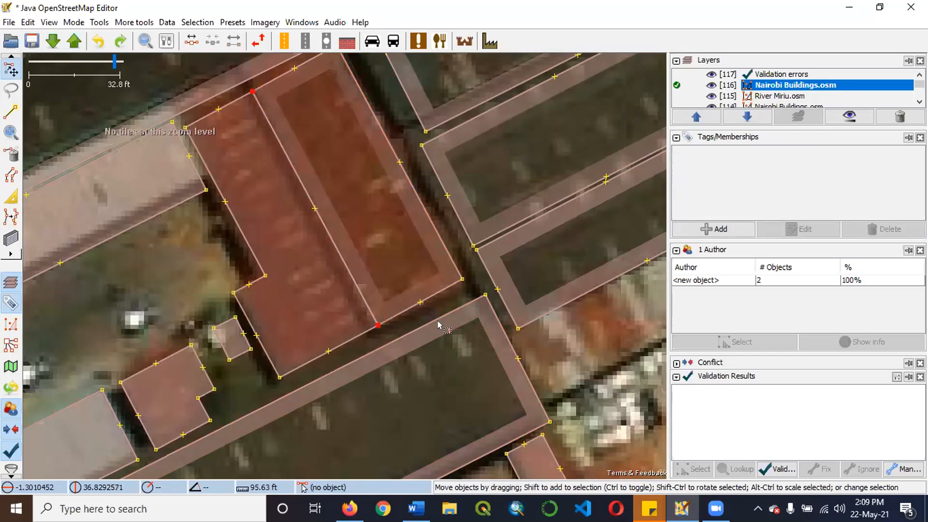
click(429, 314)
click(423, 311)
Try ungluing the eastern building again with its two corner nodes along the western building selected.
click(360, 242)
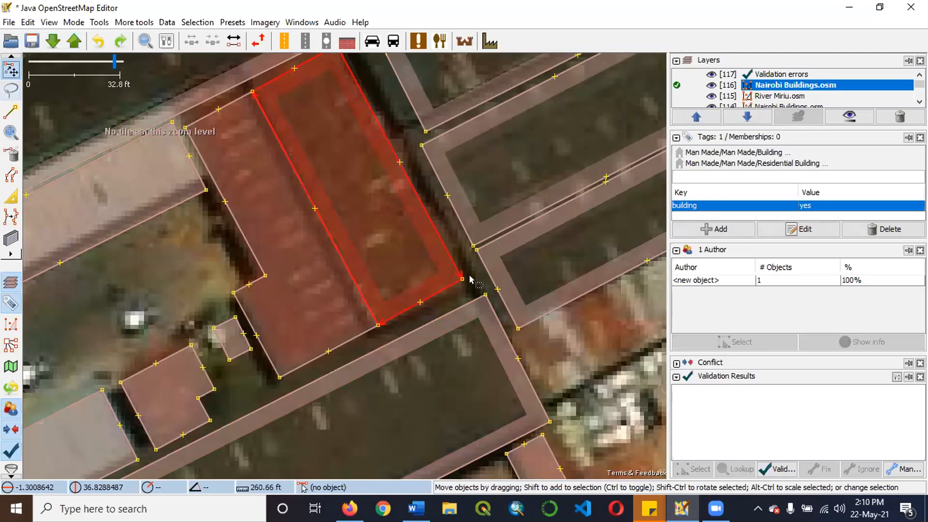
shift+click(379, 324)
shift+click(252, 92)
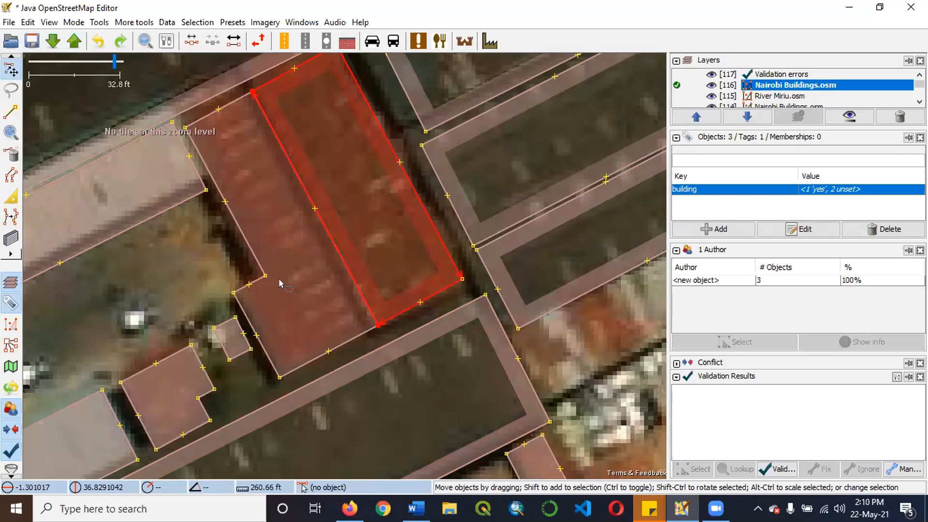
key(g)
drag(373, 242, 405, 314)
click(408, 322)
click(404, 306)
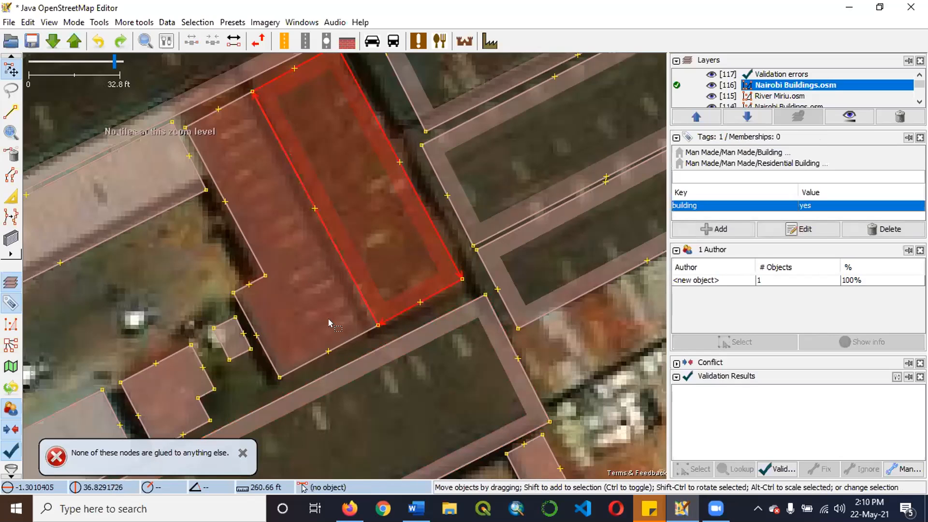
Reselect the eastern building and both corner nodes on its western wall, and retry the Unglue command.
shift+click(378, 323)
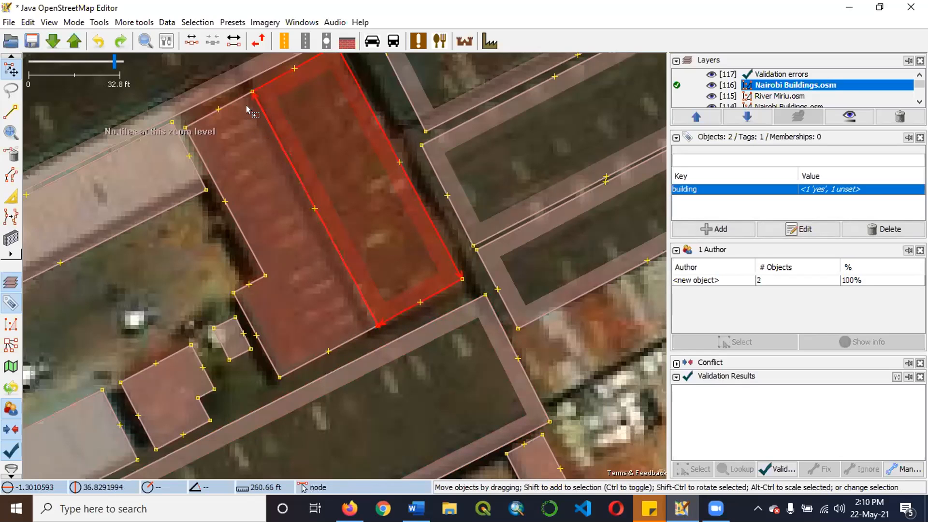
shift+click(253, 91)
key(g)
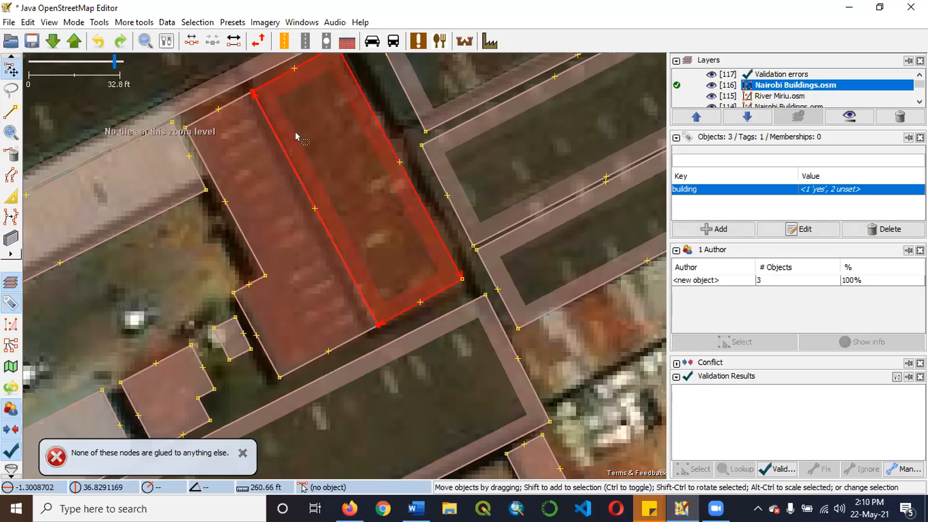
drag(337, 206, 353, 189)
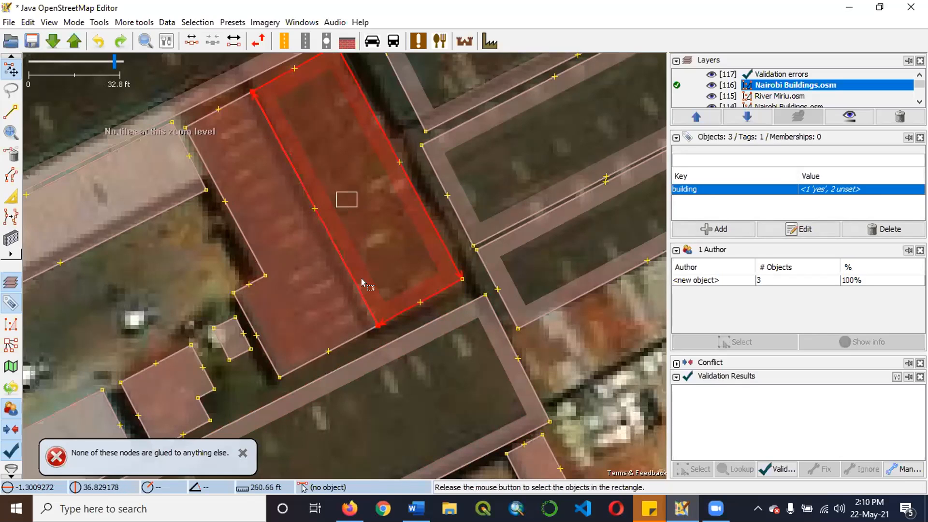
drag(361, 277, 361, 278)
click(378, 324)
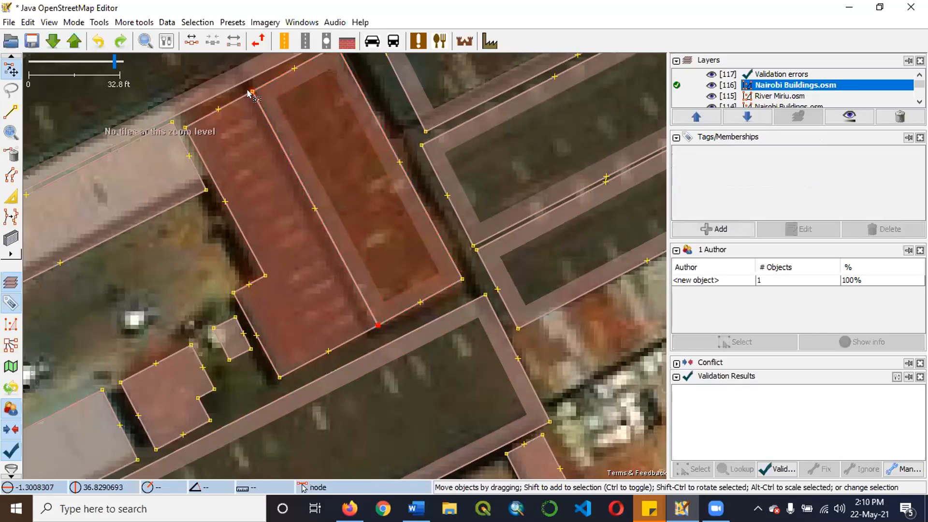
click(360, 158)
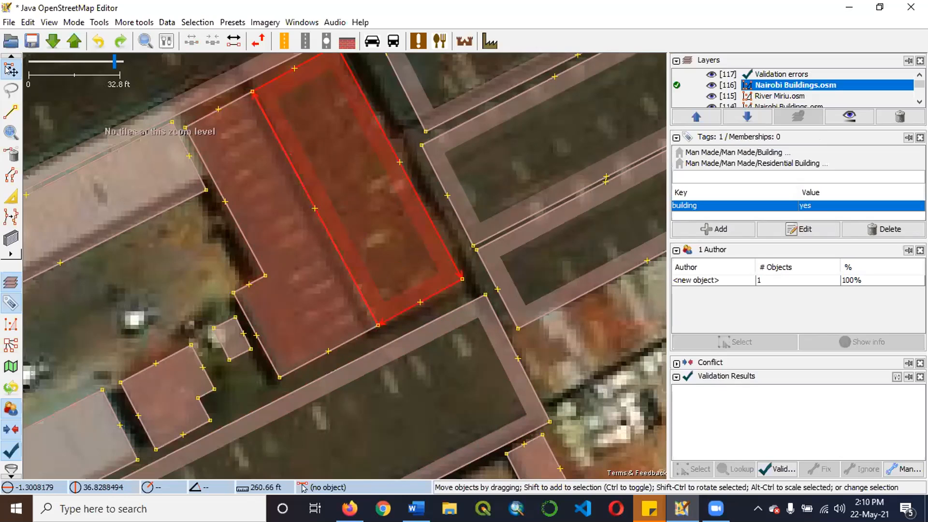
shift+click(378, 324)
shift+click(253, 93)
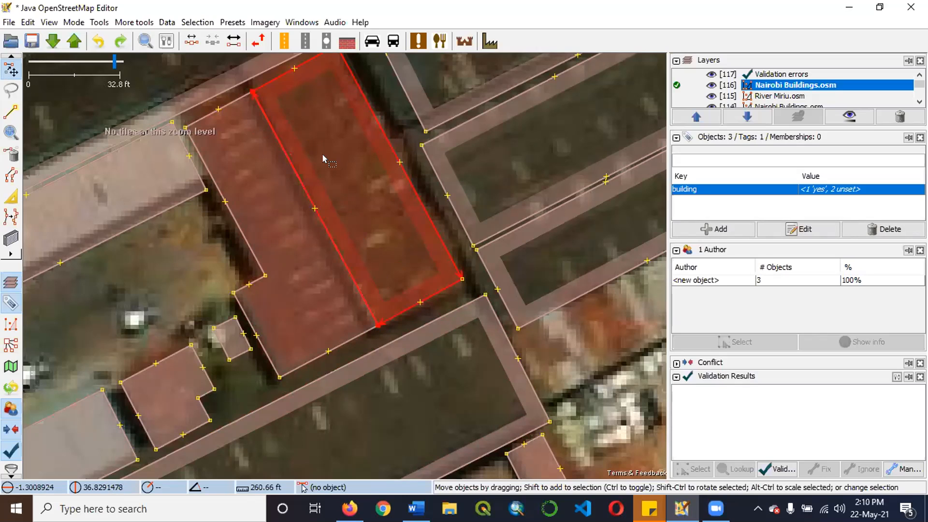
key(g)
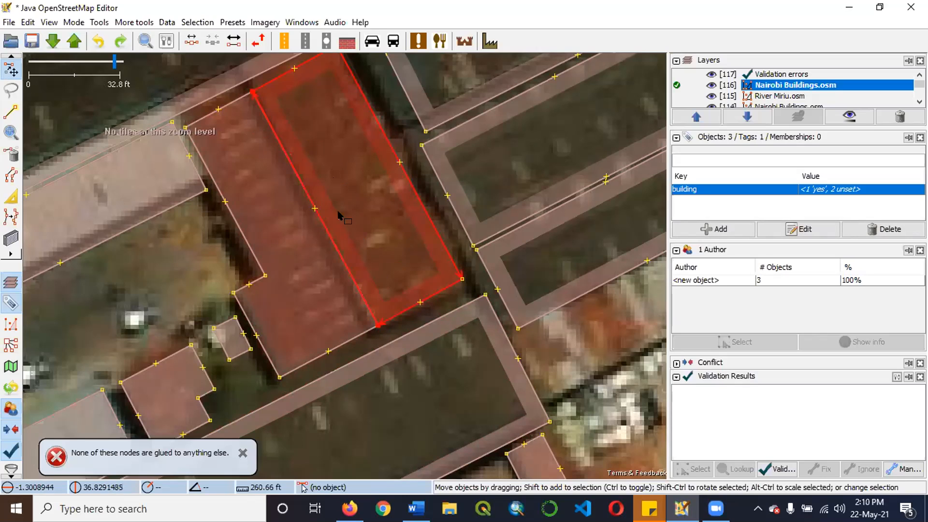
Move the whole eastern building slightly north-east, leaving a narrow gap between it and the western building.
drag(333, 219, 361, 257)
mouse_move(401, 294)
mouse_down()
mouse_move(408, 304)
mouse_move(397, 300)
mouse_up()
drag(315, 192, 339, 273)
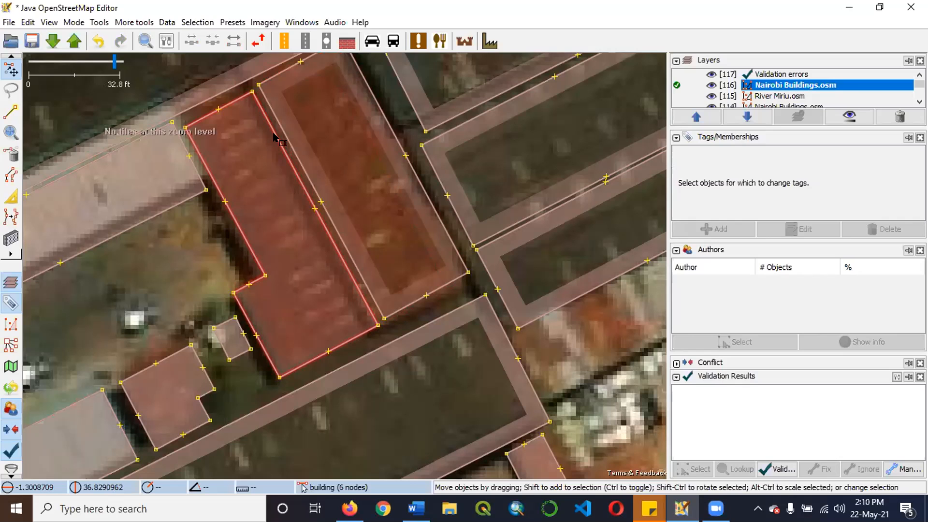
drag(441, 281, 438, 274)
click(320, 165)
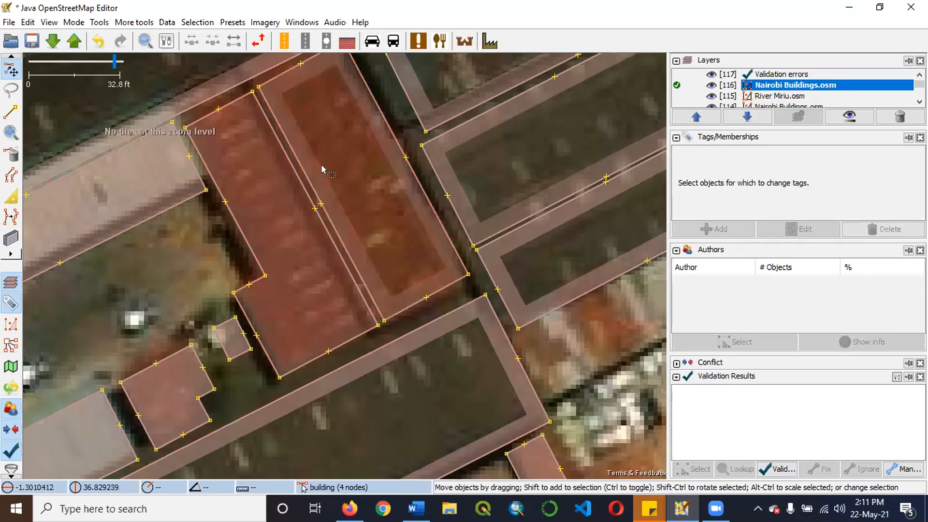
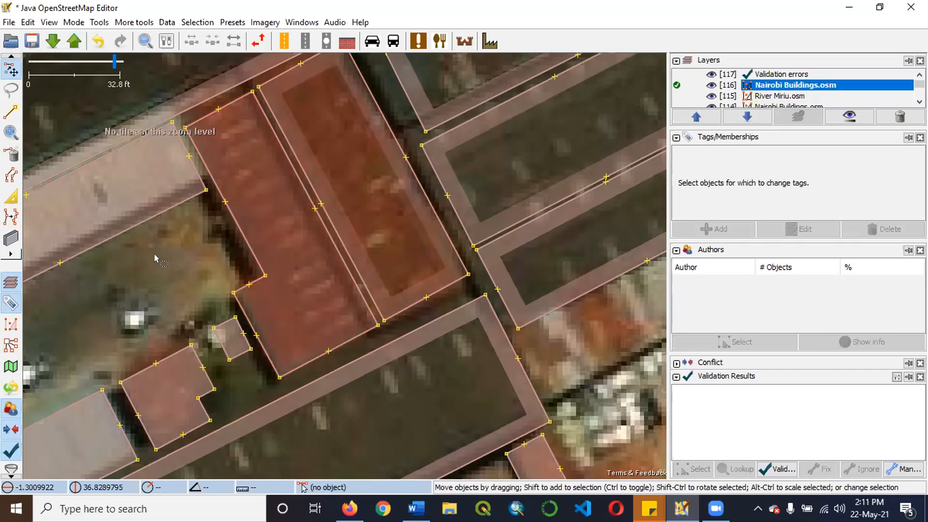
Merge the facing southern corner nodes of the two adjoining red-roofed buildings into one shared node.
click(382, 322)
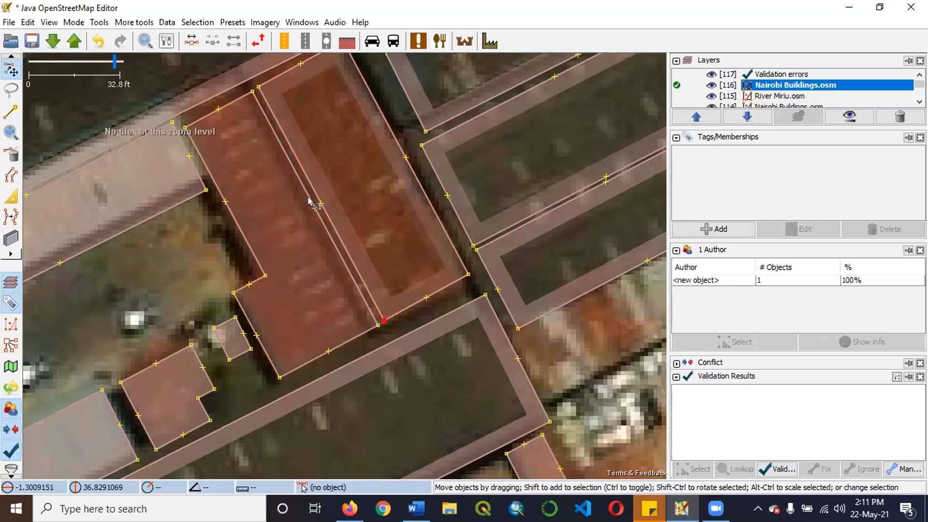
shift+click(258, 86)
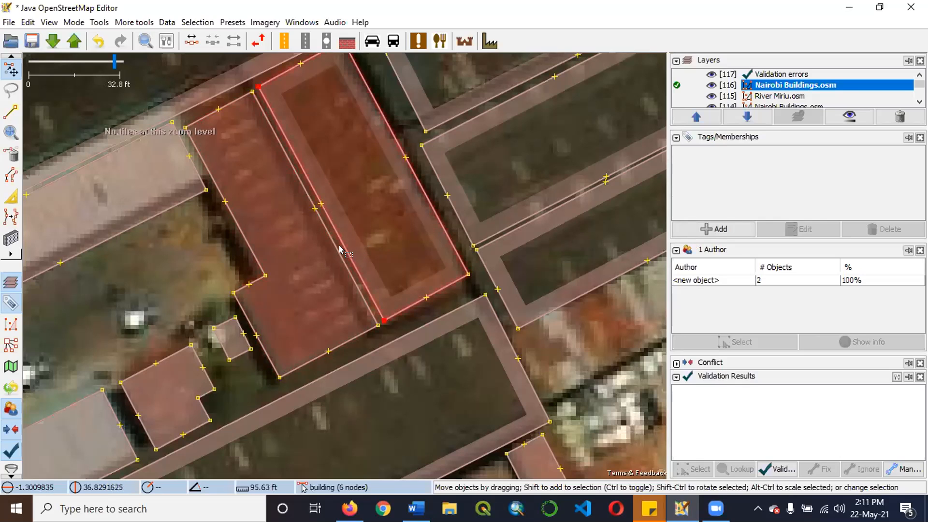
click(164, 263)
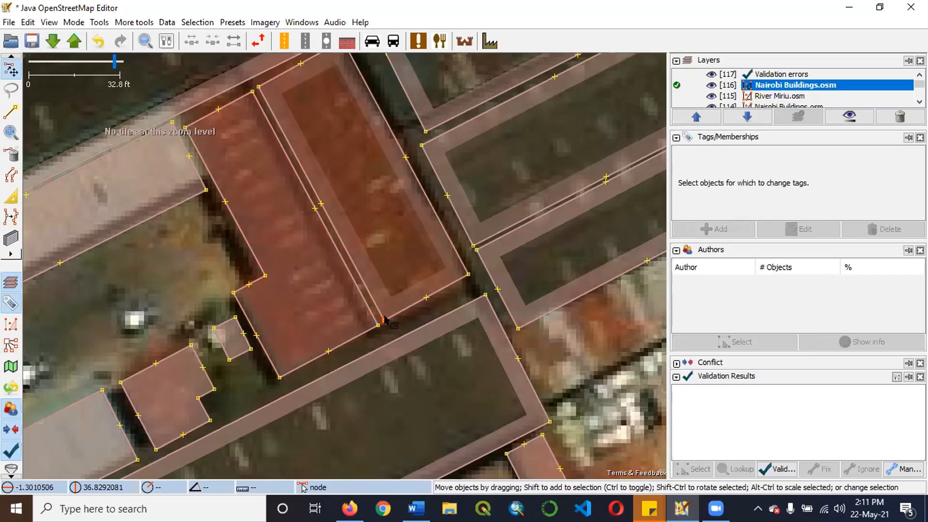
click(385, 318)
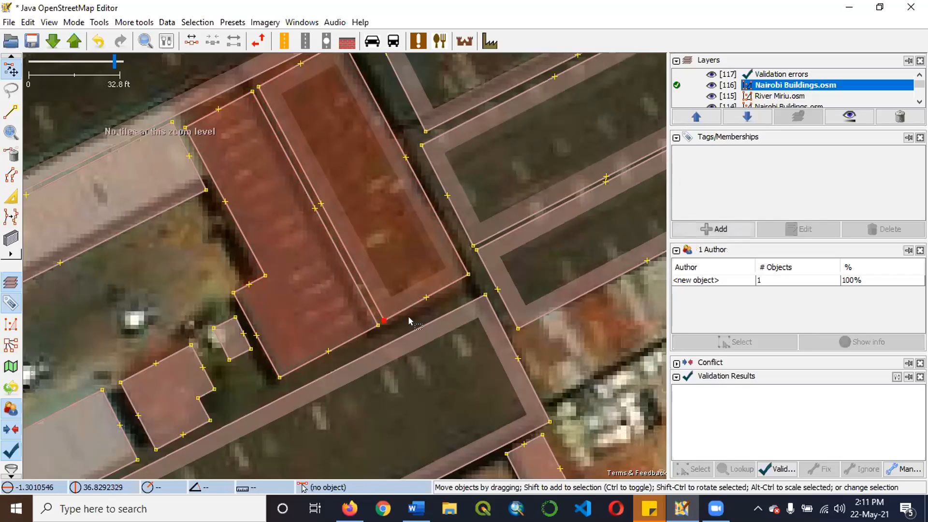
shift+click(375, 323)
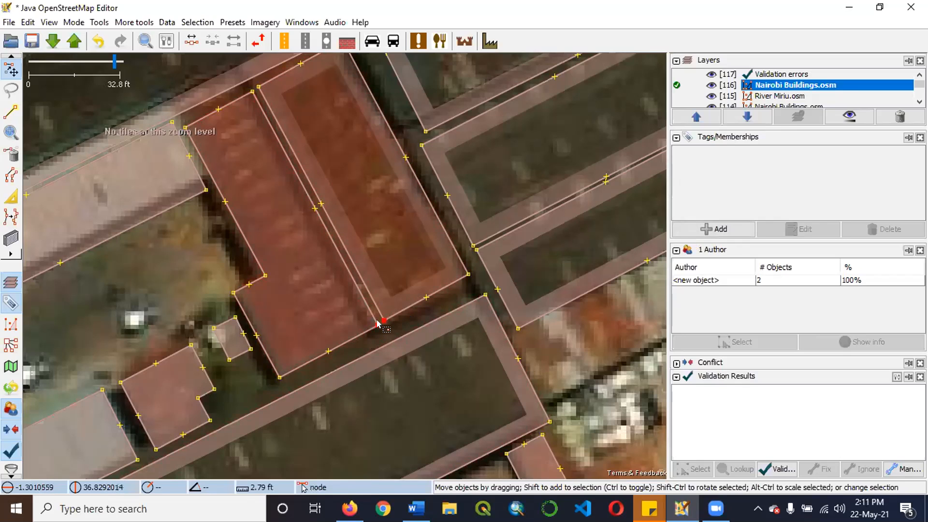
key(m)
scroll(377, 333, up, 5)
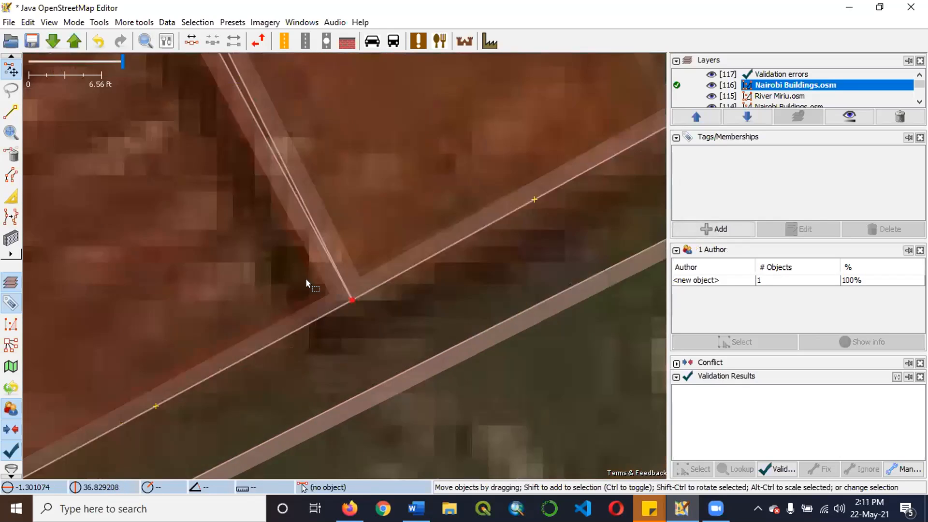
scroll(355, 265, up, 8)
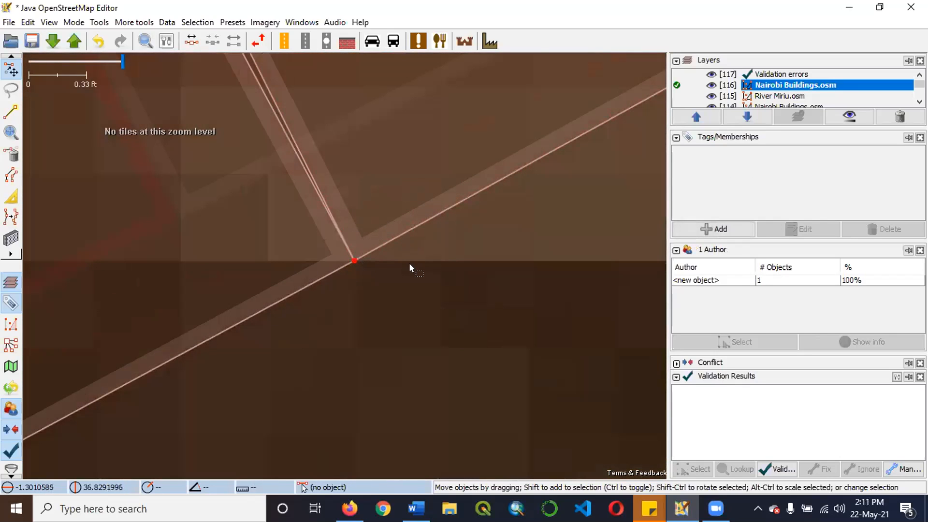
scroll(374, 282, down, 12)
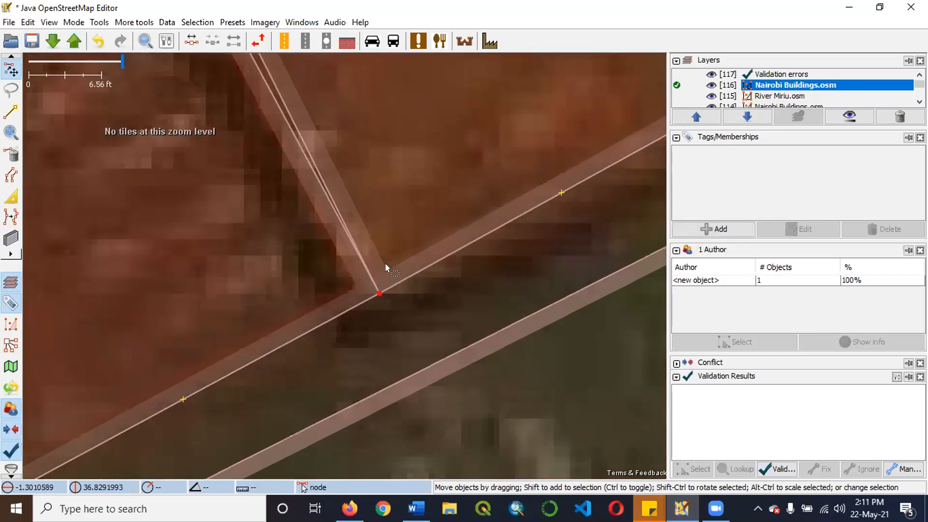
Merge the facing northern corner nodes of the two adjoining buildings.
scroll(330, 235, down, 2)
scroll(290, 242, up, 7)
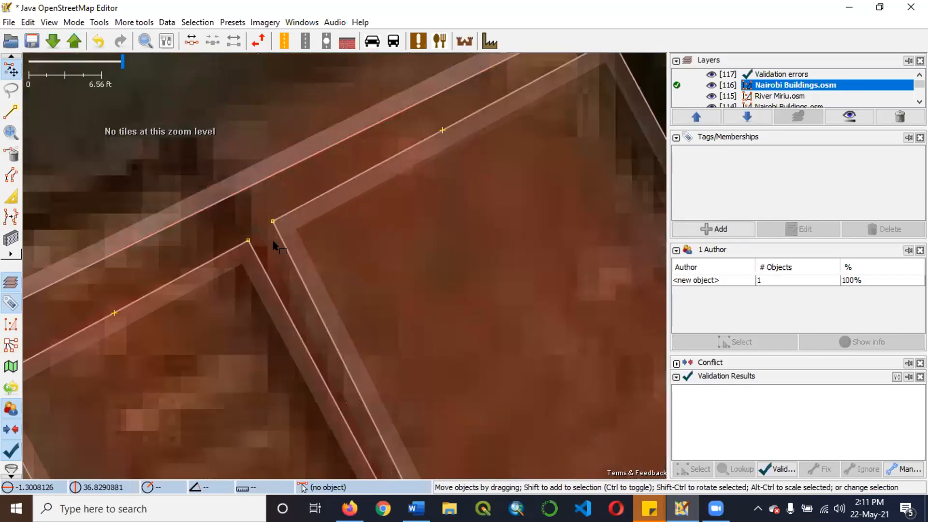
shift+click(283, 230)
shift+click(245, 239)
key(m)
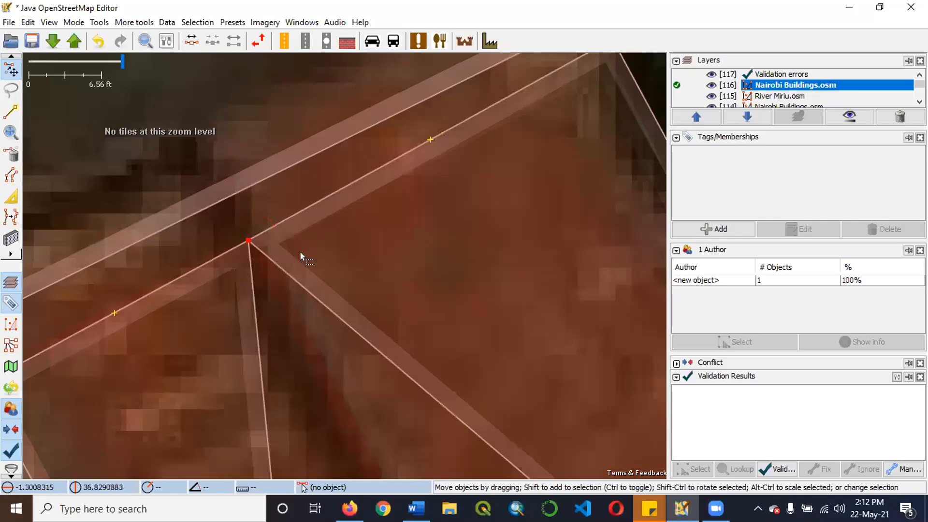
Pull the diagonal walls of both buildings out to their southern roof corners to restore the outlines, and clear the selection.
scroll(335, 242, down, 2)
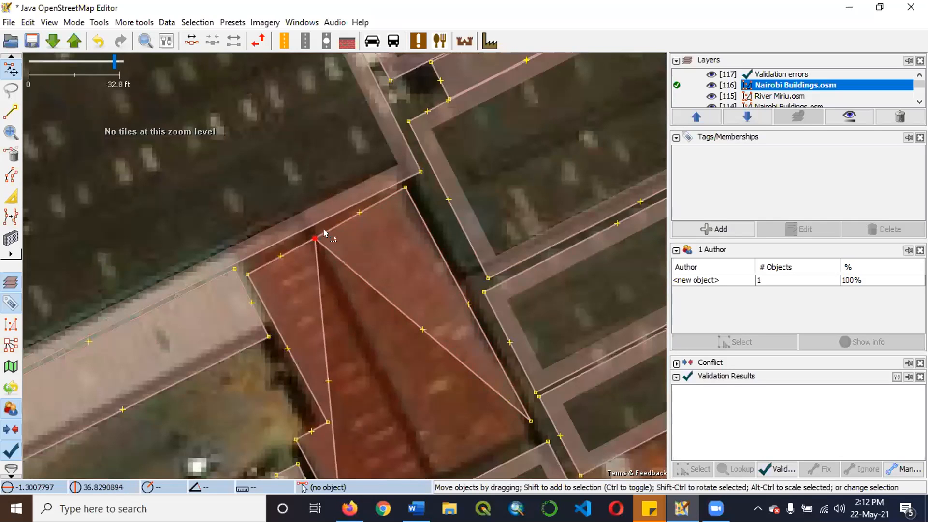
scroll(322, 203, down, 2)
scroll(313, 205, up, 1)
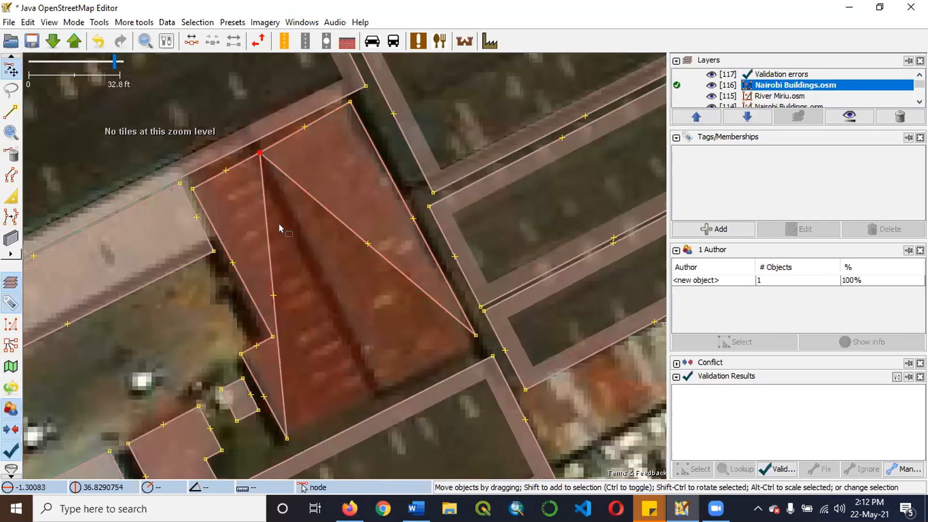
drag(274, 295, 373, 387)
drag(368, 243, 378, 377)
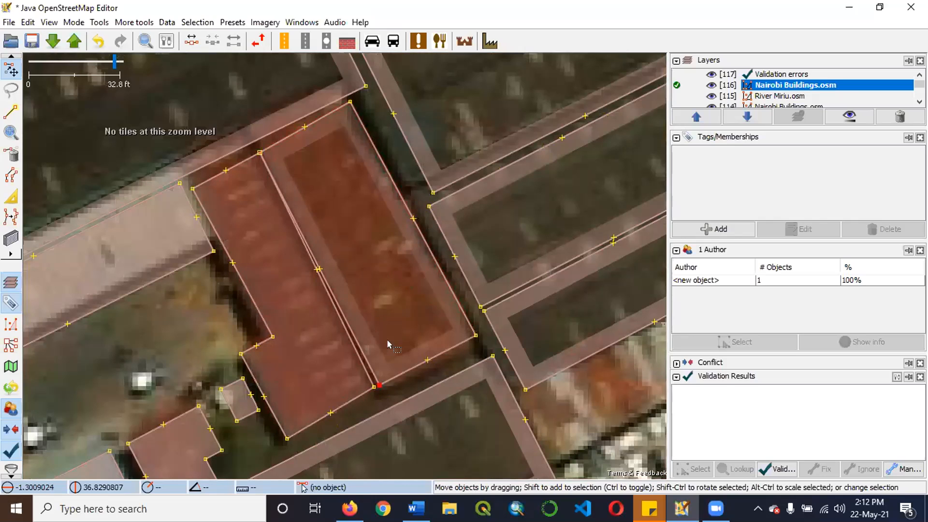
drag(397, 382, 398, 385)
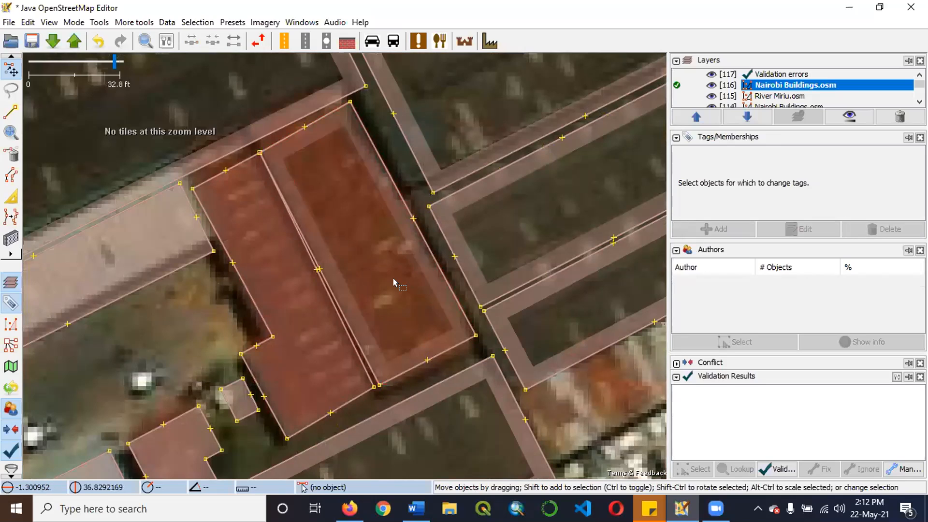
Examine the mapped buildings along Lusaka, Hombe and Lanet Roads for outlines that are out of line with the imagery.
scroll(355, 217, down, 5)
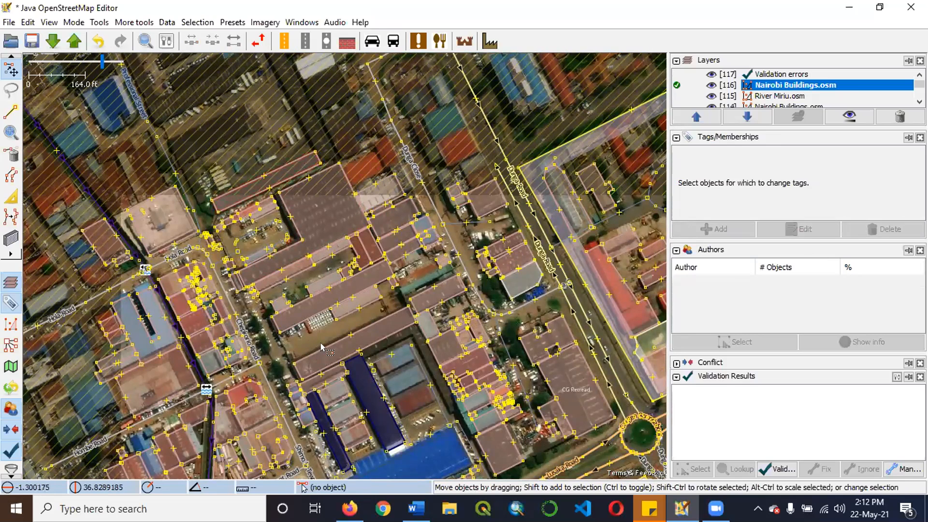
scroll(334, 155, down, 2)
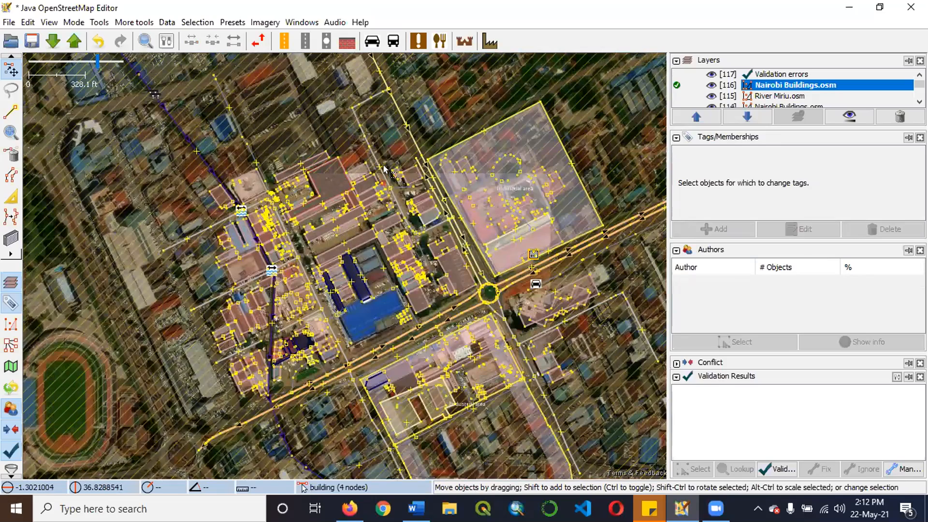
scroll(338, 218, up, 1)
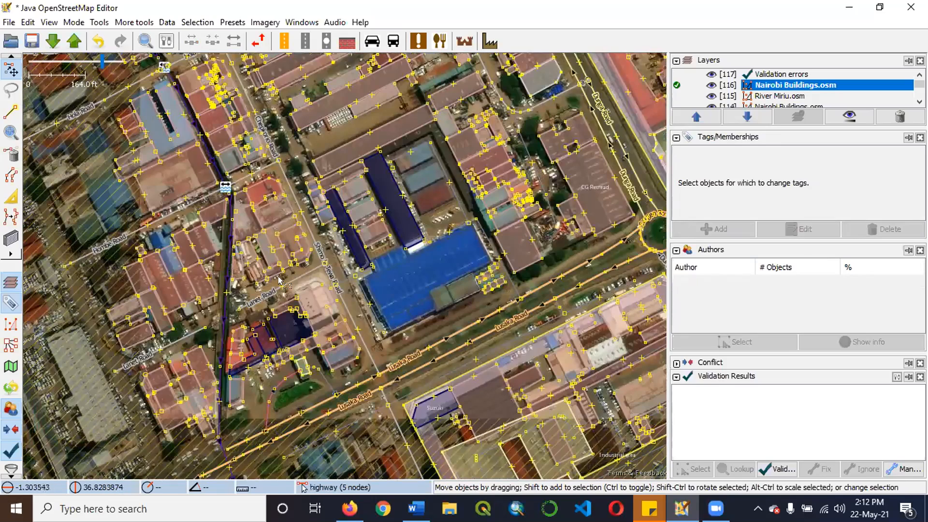
scroll(296, 249, up, 1)
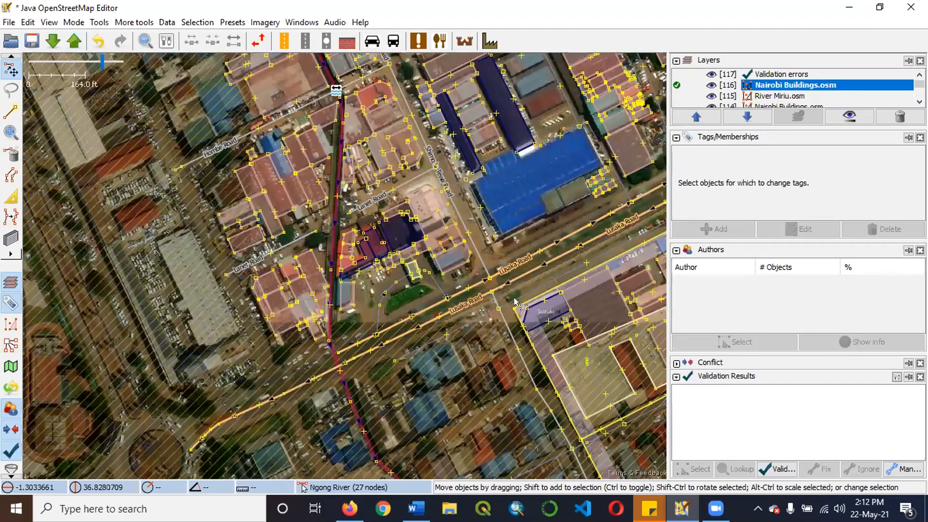
scroll(514, 297, up, 1)
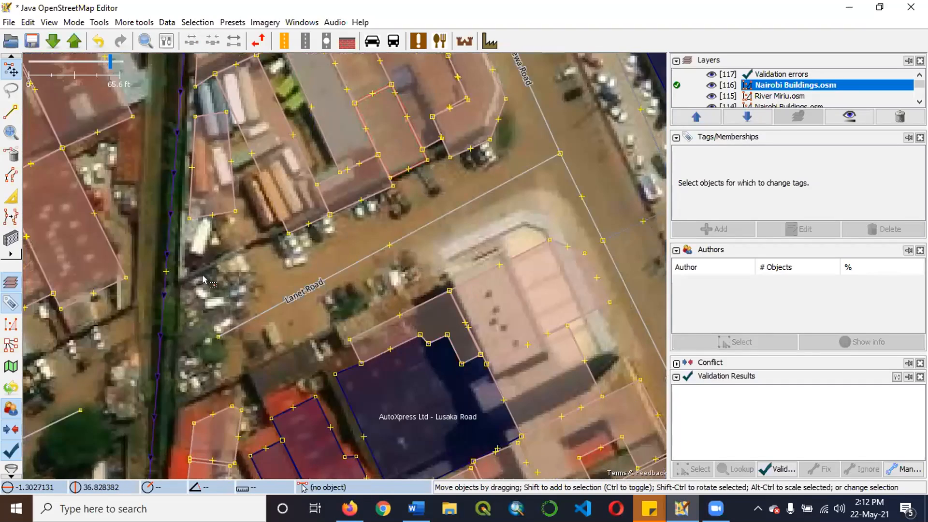
scroll(215, 299, down, 1)
scroll(28, 409, down, 2)
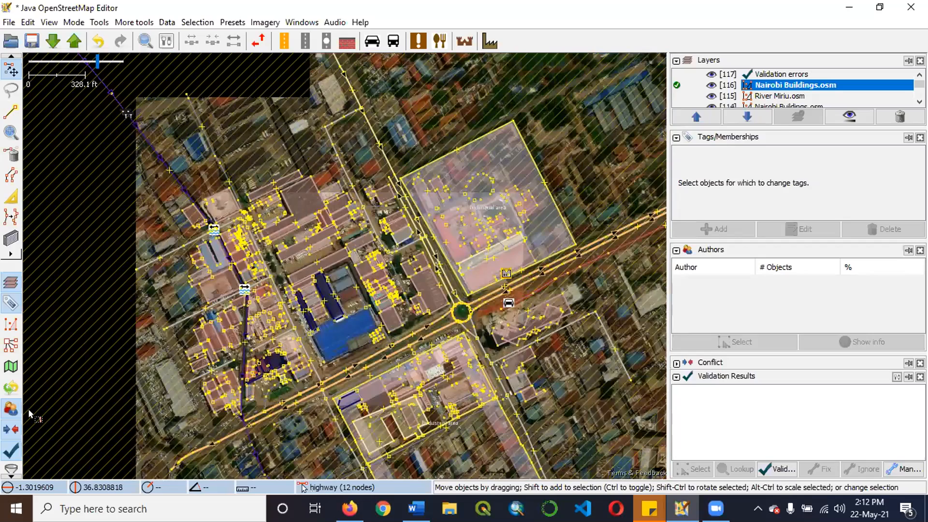
scroll(156, 319, up, 3)
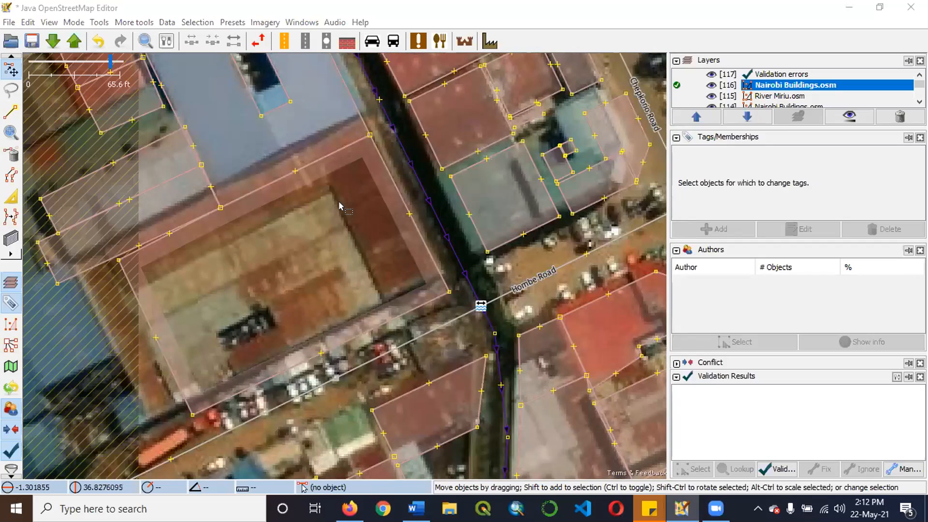
scroll(338, 205, down, 1)
scroll(257, 118, down, 1)
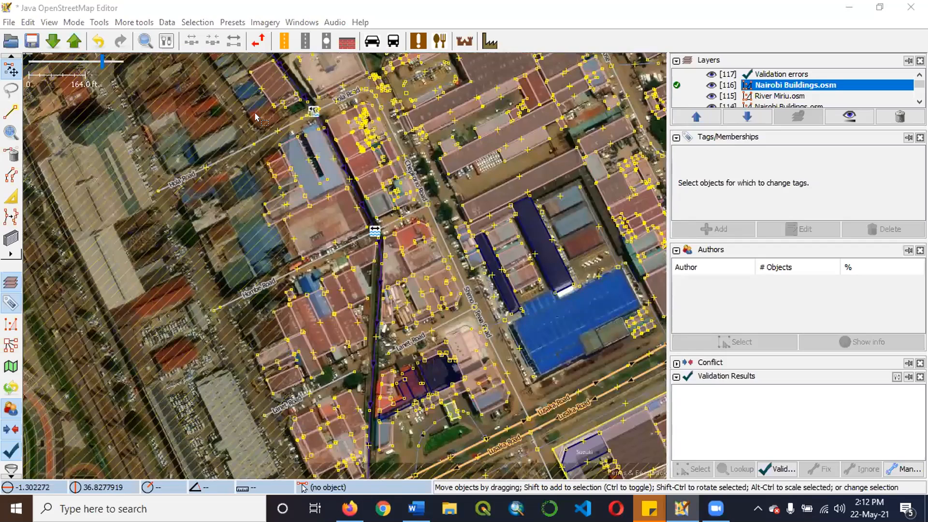
scroll(256, 117, down, 2)
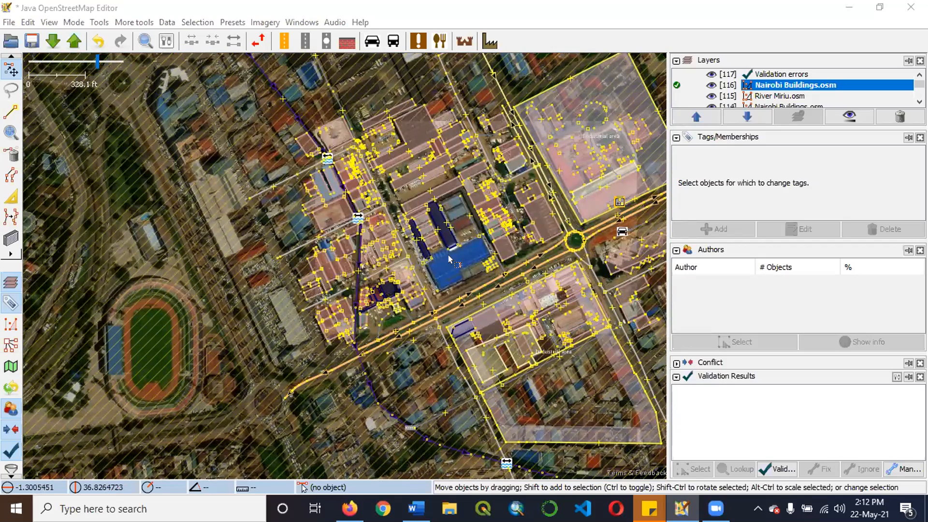
scroll(363, 267, up, 1)
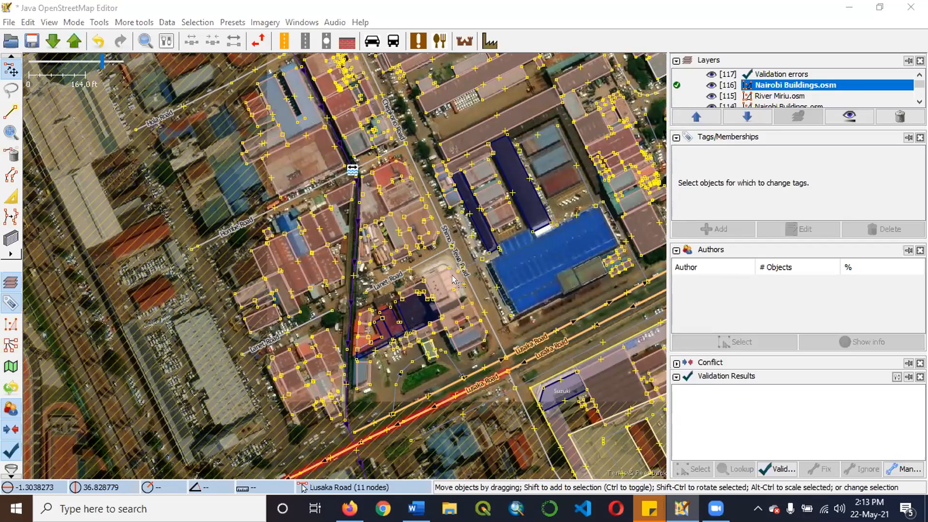
scroll(453, 279, up, 2)
scroll(441, 286, up, 3)
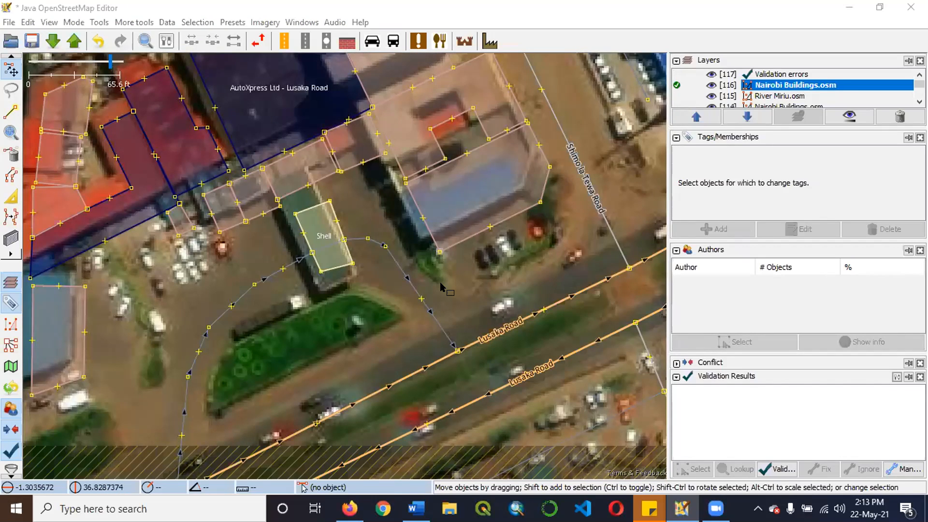
scroll(461, 261, down, 1)
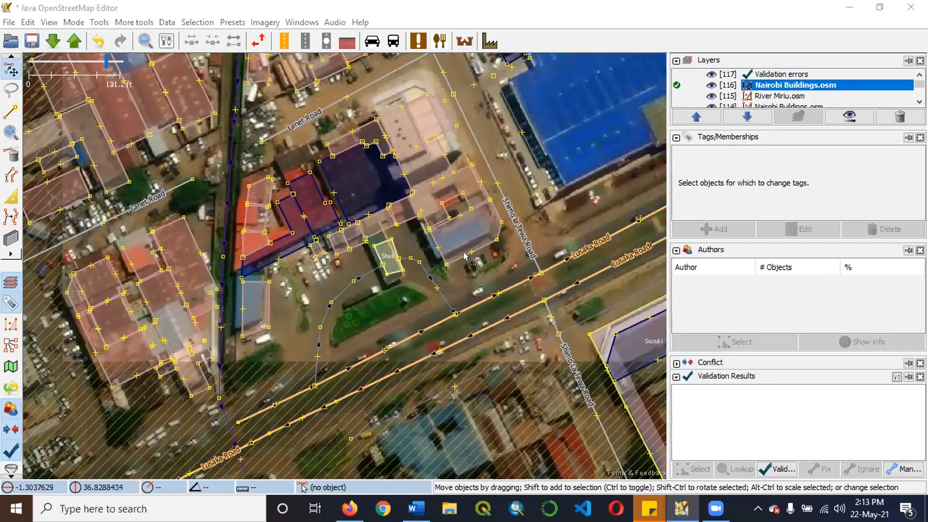
Select the building at the corner of Lusaka Road and Shimo la Tewa Road and try rotating it.
scroll(471, 244, up, 3)
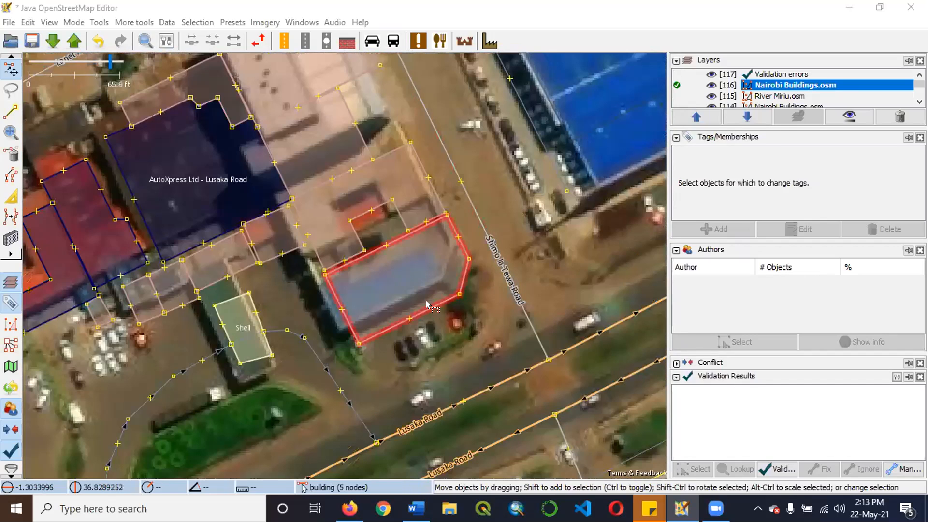
click(427, 304)
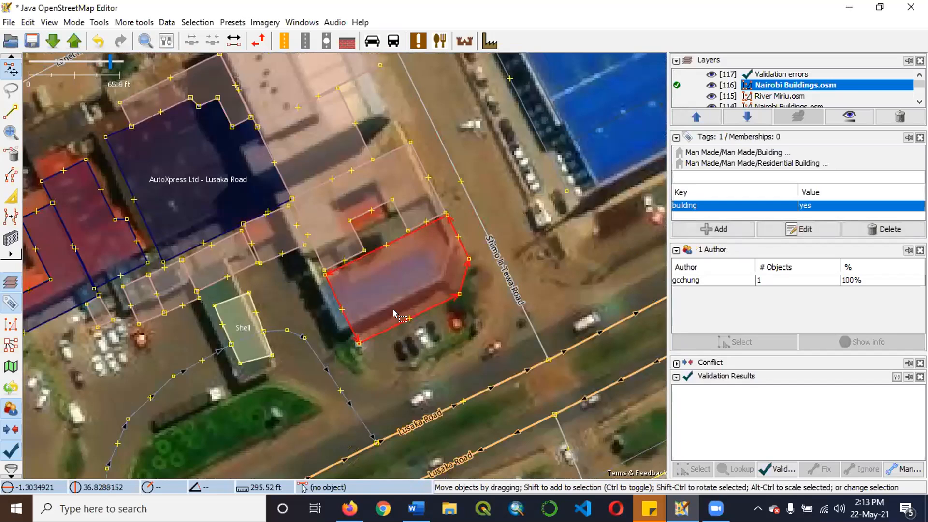
scroll(392, 327, down, 1)
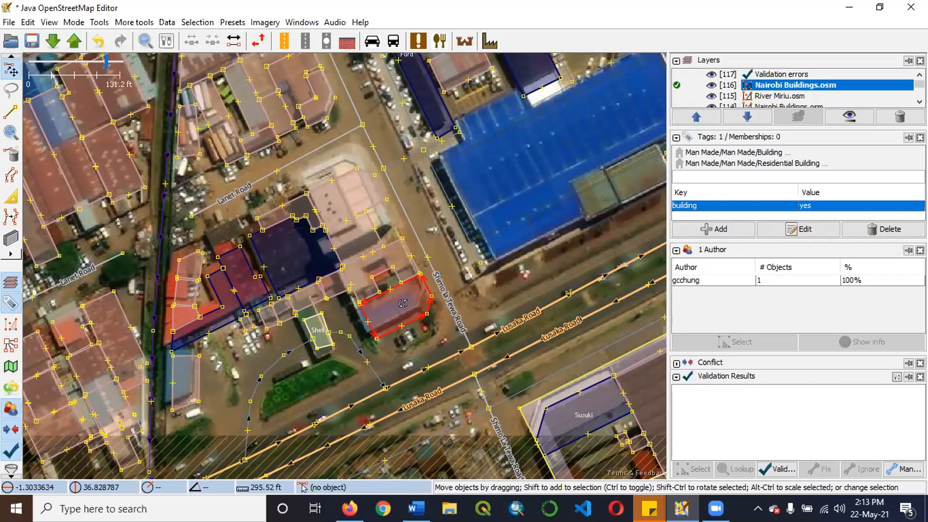
drag(402, 307, 390, 285)
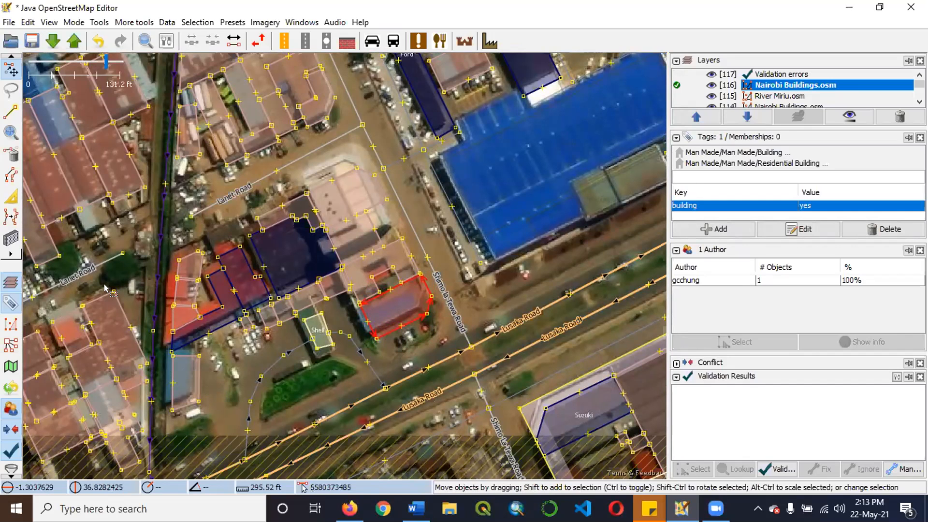
Rotate the four-node building west of the Shell station and shift it west to fit over its blue roof.
scroll(190, 384, up, 2)
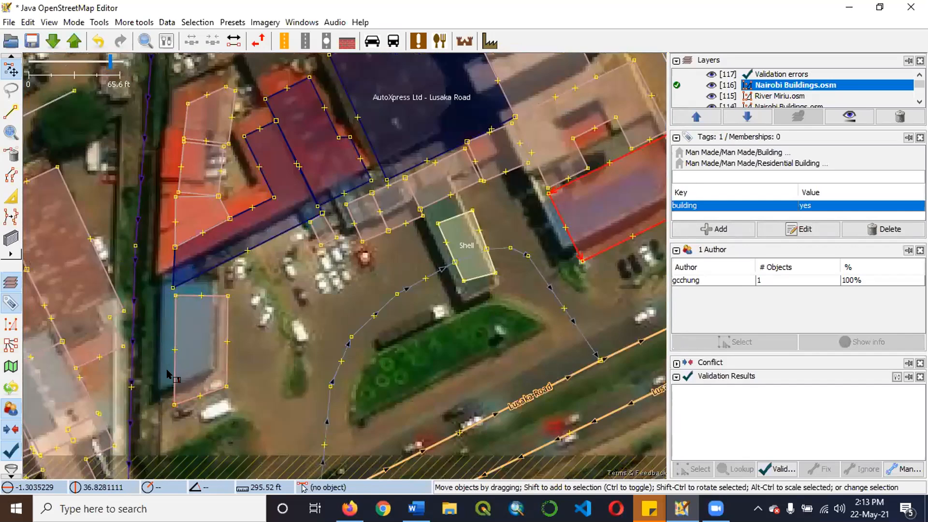
click(263, 365)
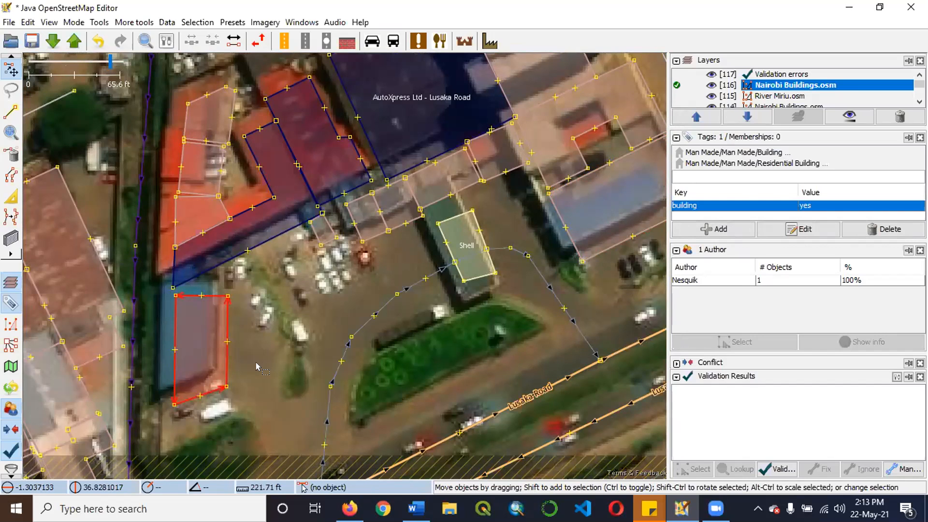
drag(208, 393, 193, 371)
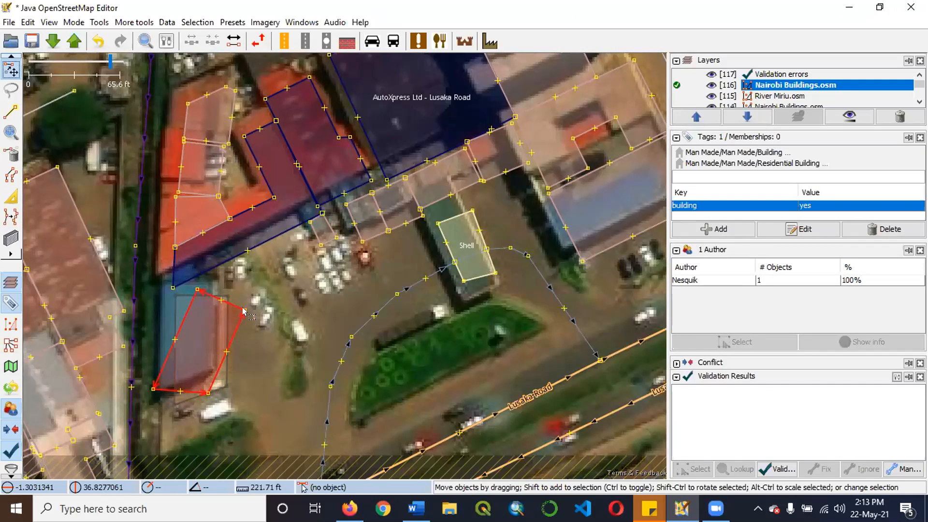
drag(207, 294, 190, 292)
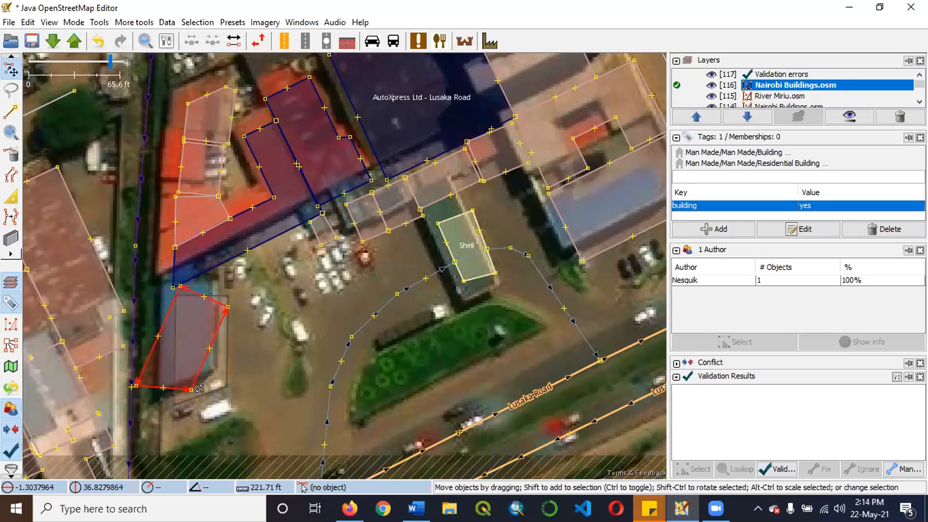
drag(202, 379, 102, 225)
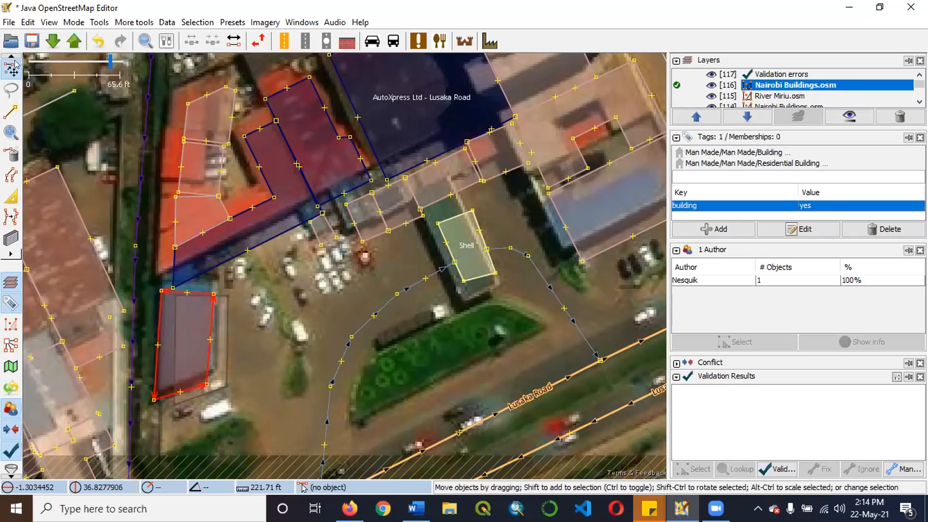
Shift the four-node building west of the Shell station slightly north and rotate it to follow its blue roof.
key(Escape)
click(202, 292)
drag(202, 291, 204, 287)
key(Escape)
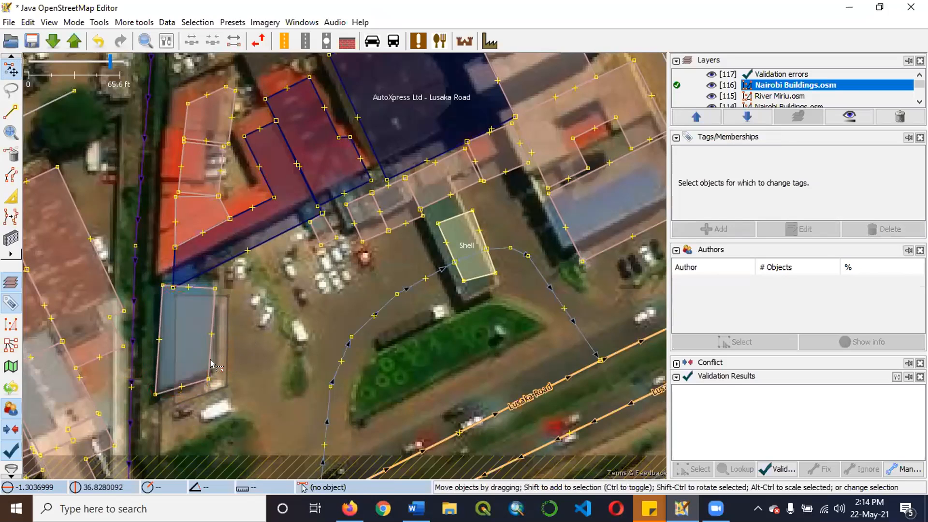
drag(211, 357, 183, 354)
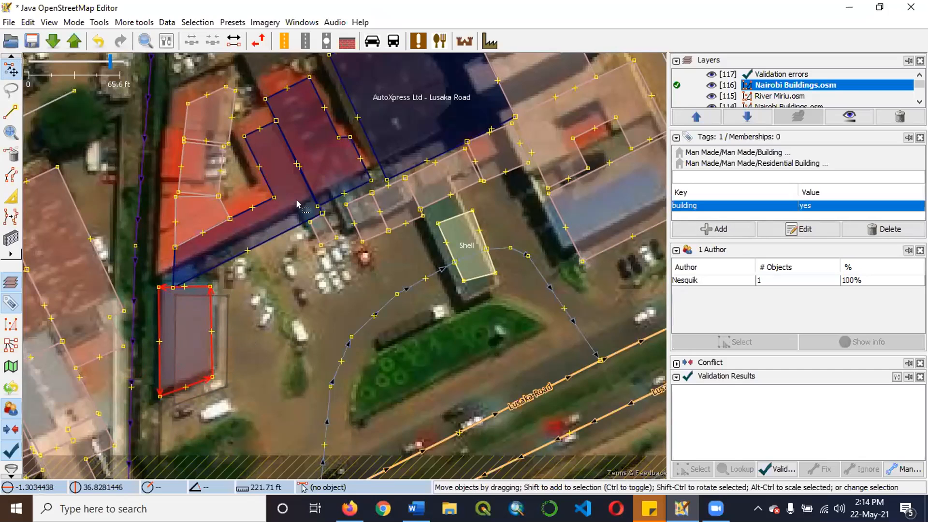
Examine the mapped buildings around Lusaka Road, Shimo la Tewa Road and Dunga Close, from individual outlines to the whole downloaded area.
scroll(297, 206, down, 2)
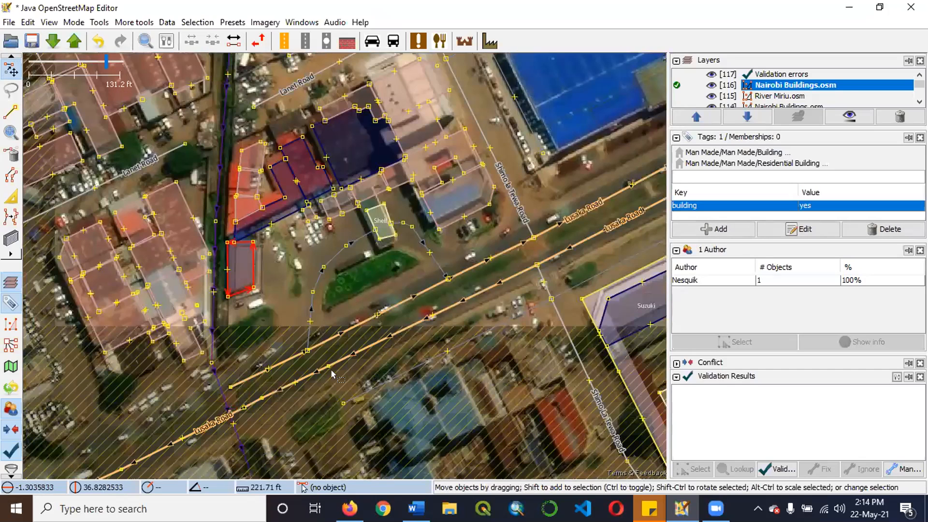
drag(474, 236, 286, 323)
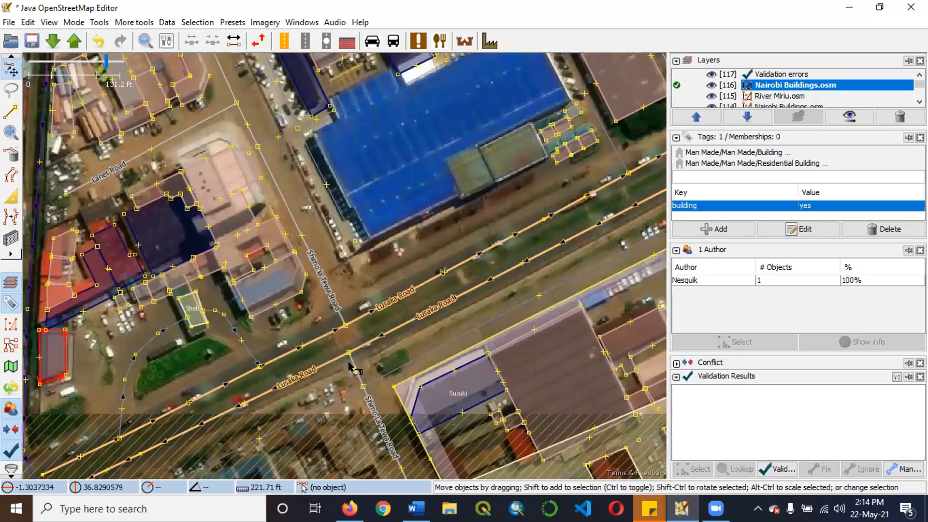
scroll(357, 362, down, 2)
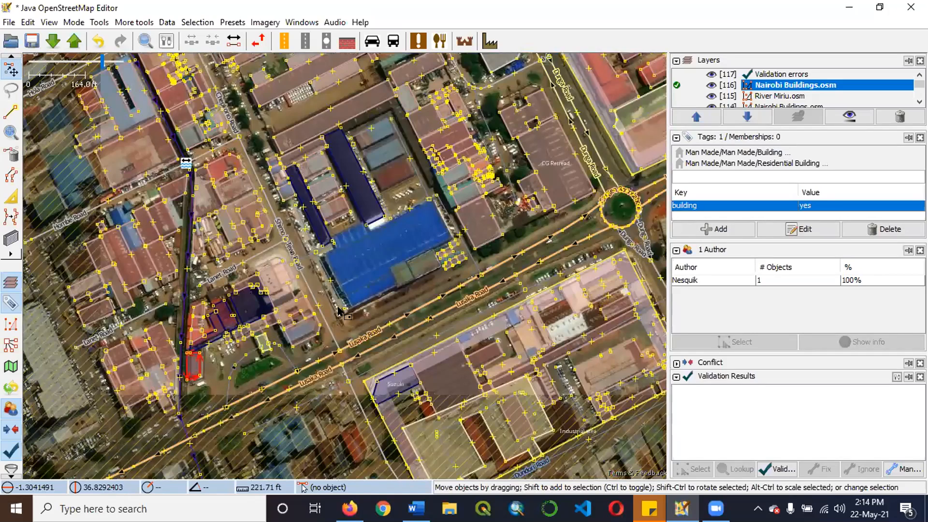
scroll(339, 341, up, 2)
scroll(339, 275, up, 1)
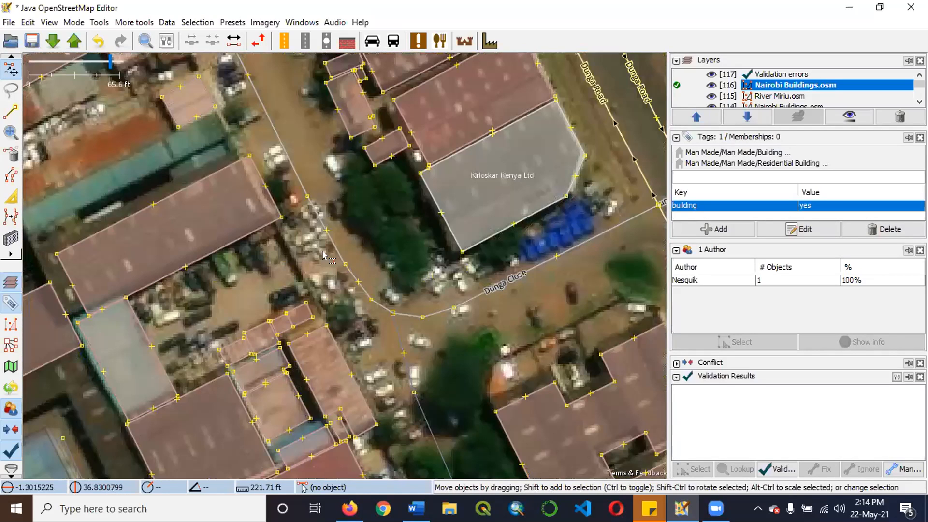
scroll(328, 254, down, 1)
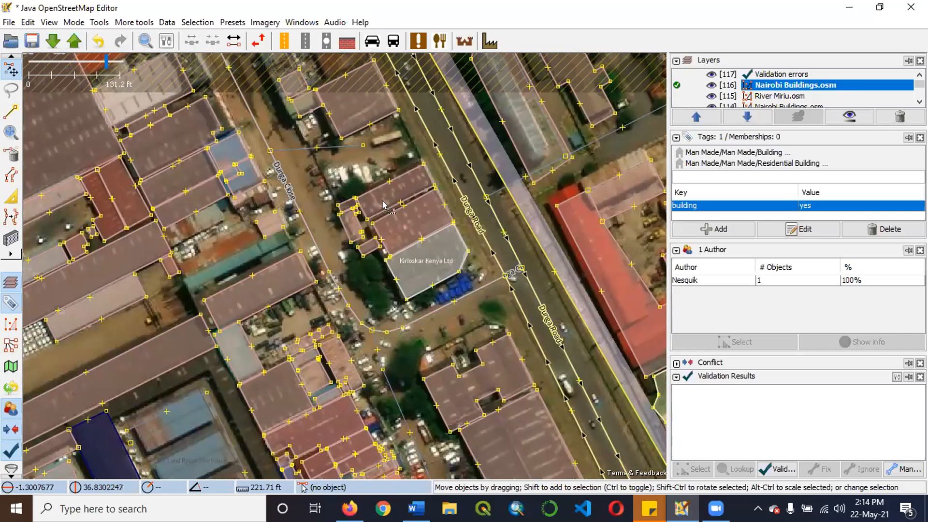
scroll(384, 205, down, 1)
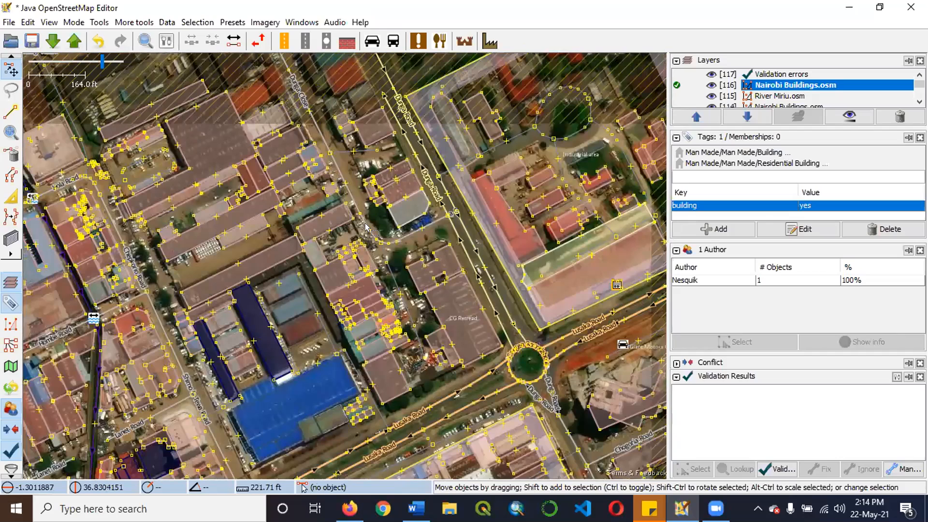
scroll(366, 226, down, 3)
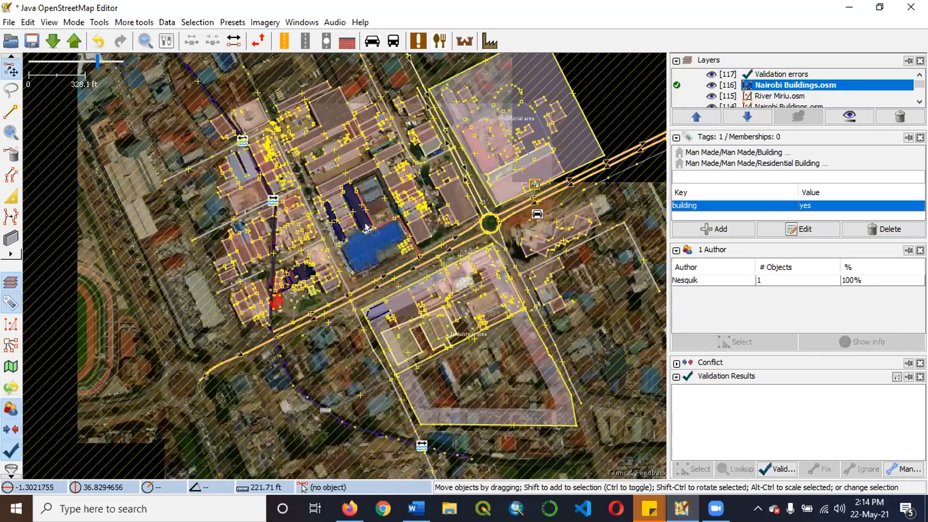
scroll(366, 226, up, 3)
scroll(365, 227, up, 2)
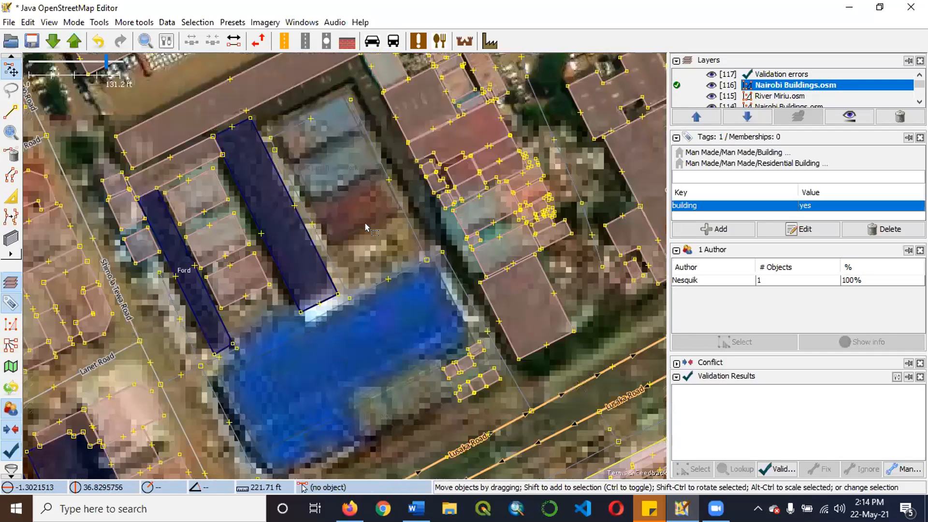
scroll(366, 227, down, 4)
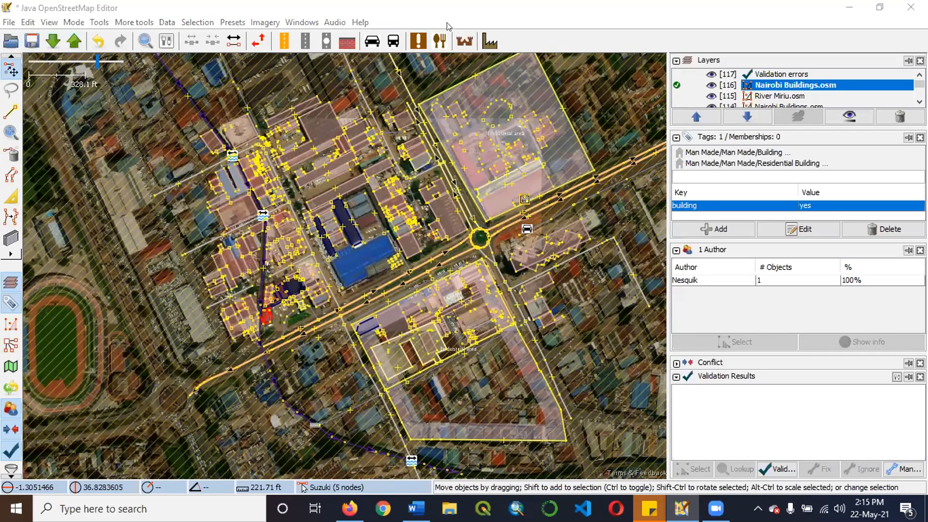
scroll(439, 190, down, 5)
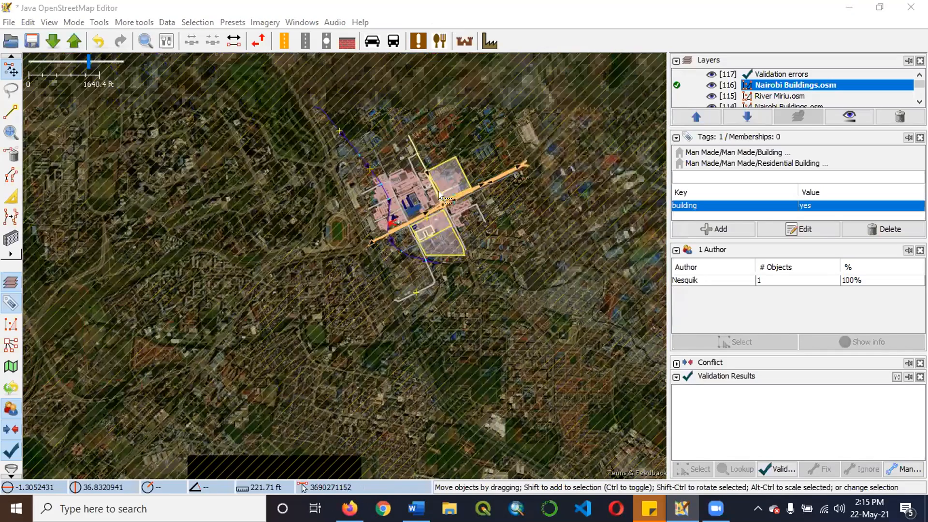
scroll(439, 190, down, 2)
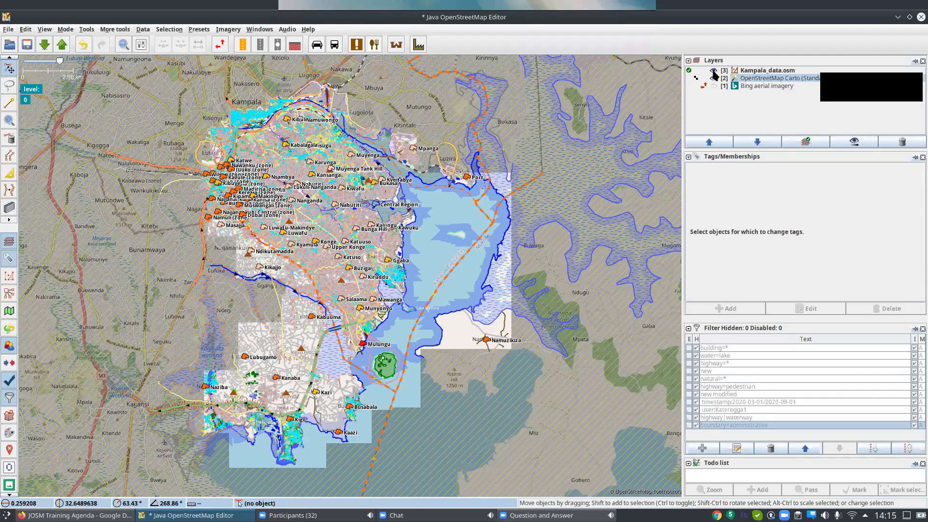
Show the Authors and Validation Results windows and hide the OpenStreetMap Carto layer beneath Kampala_data.osm.
click(714, 78)
click(259, 29)
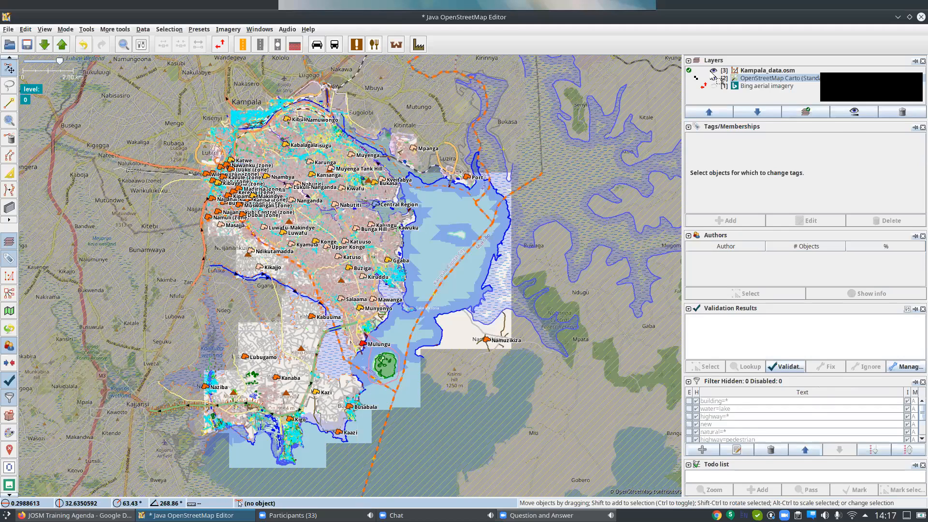
drag(711, 74, 714, 78)
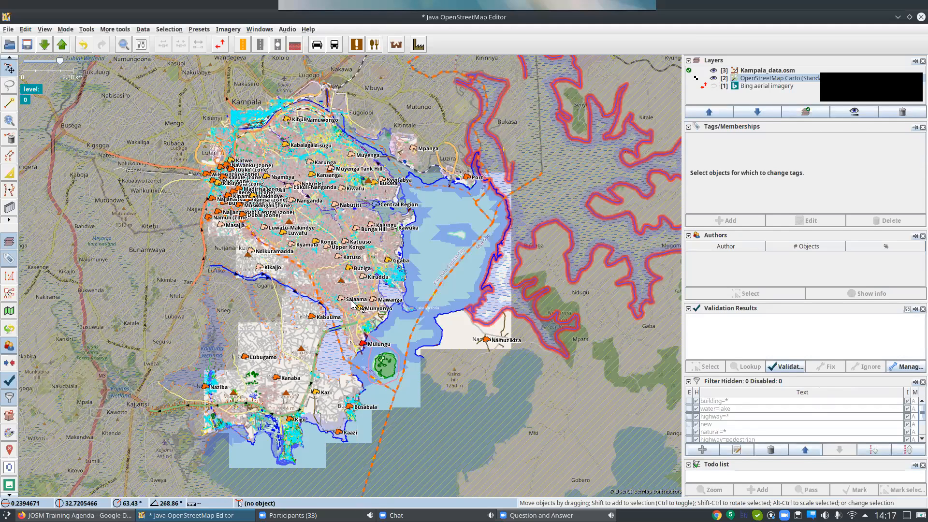
scroll(356, 305, up, 10)
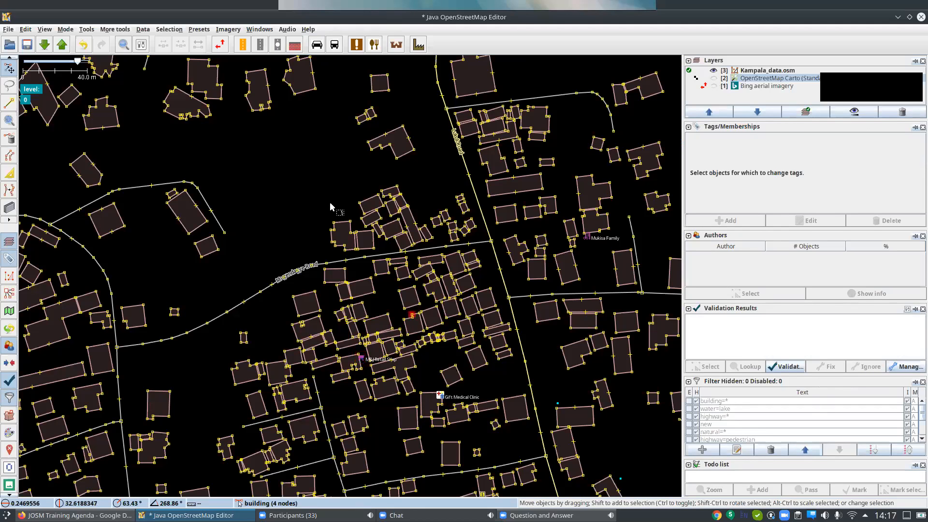
scroll(292, 267, down, 2)
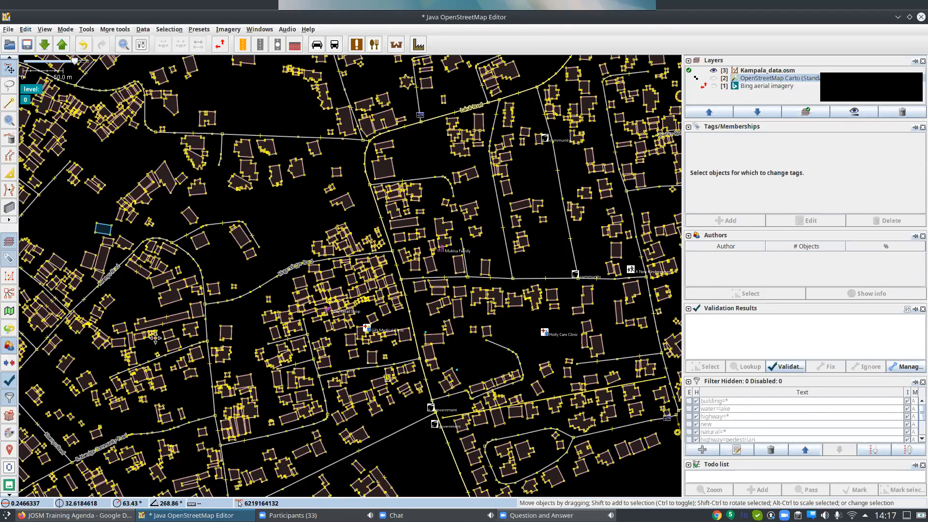
scroll(48, 433, down, 2)
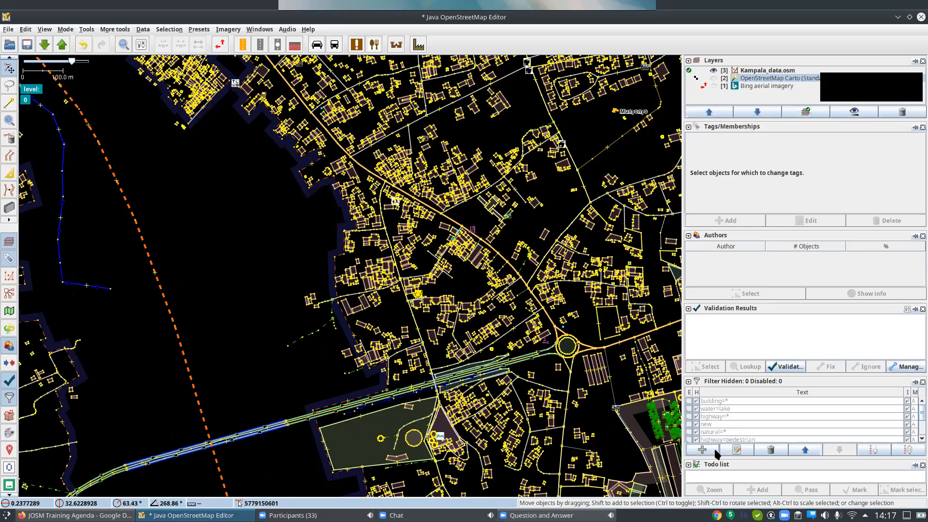
Add a filter with the search string highway, using the standard search syntax.
click(715, 450)
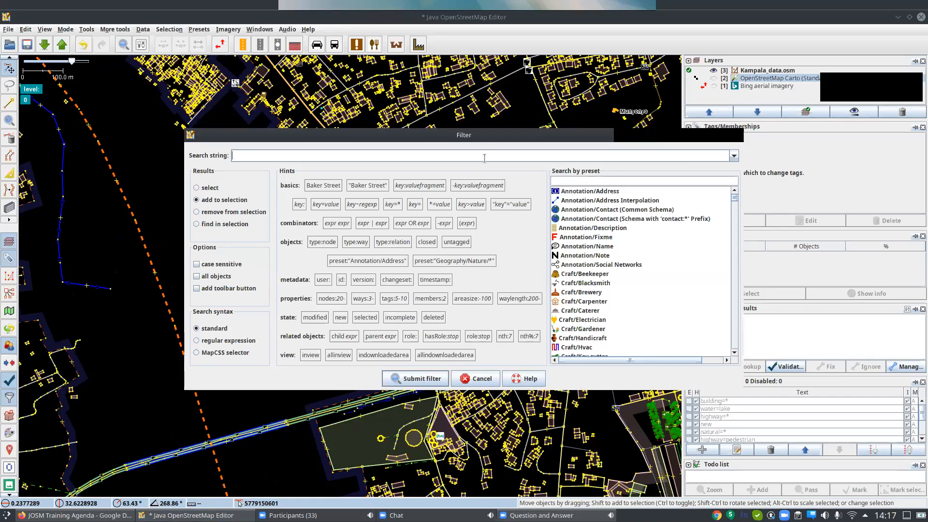
text(highway)
click(416, 381)
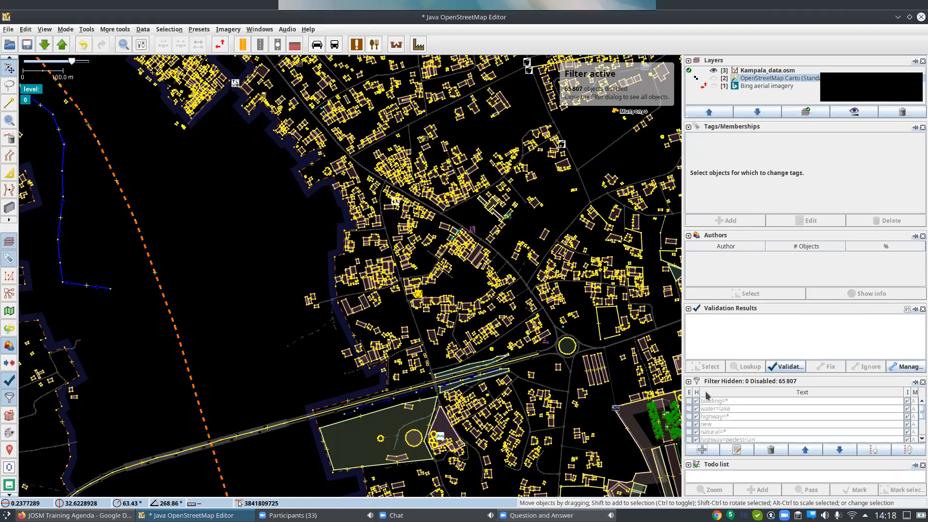
Enlarge the filter list and set the highway filter to hide objects and work inverted, keeping only highways on the map.
drag(700, 375, 688, 307)
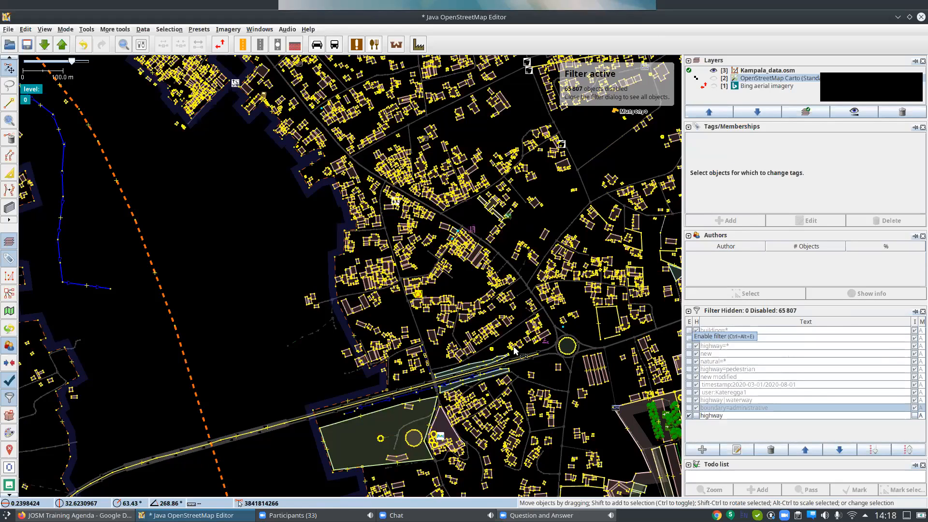
click(698, 418)
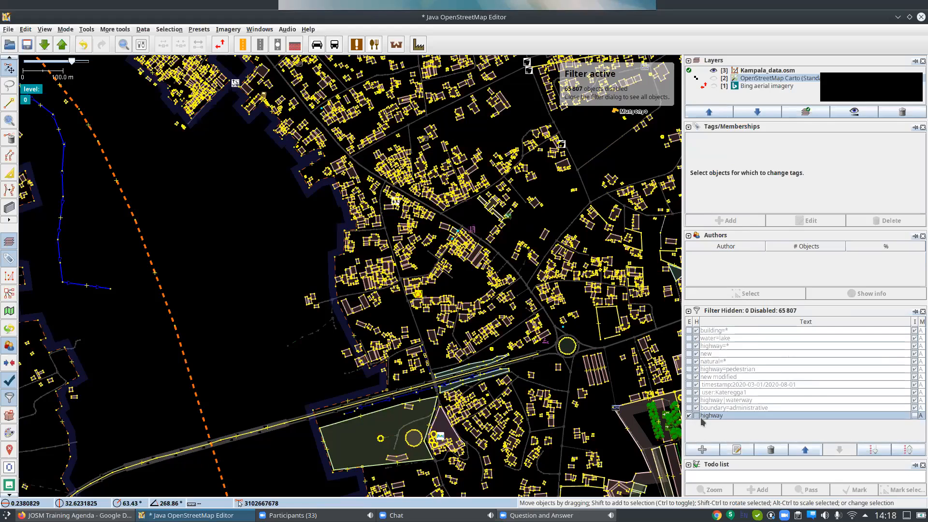
click(696, 415)
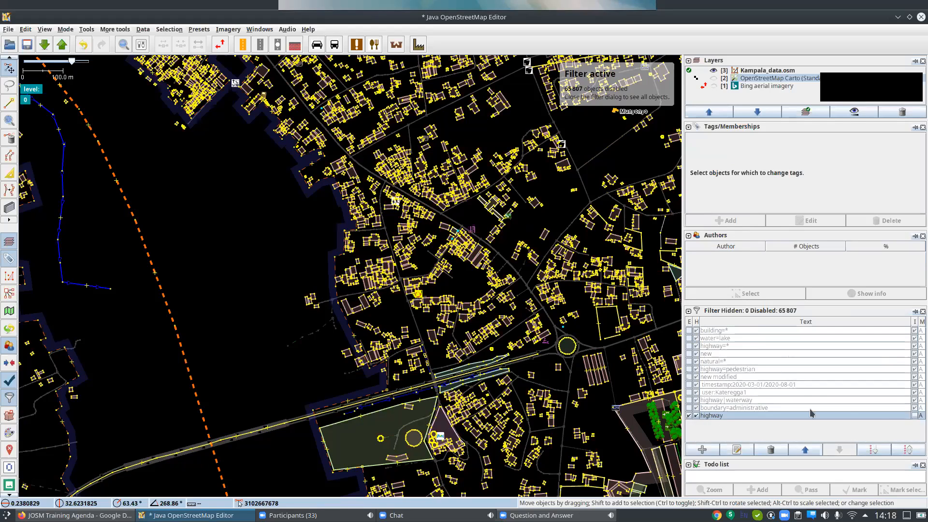
click(914, 416)
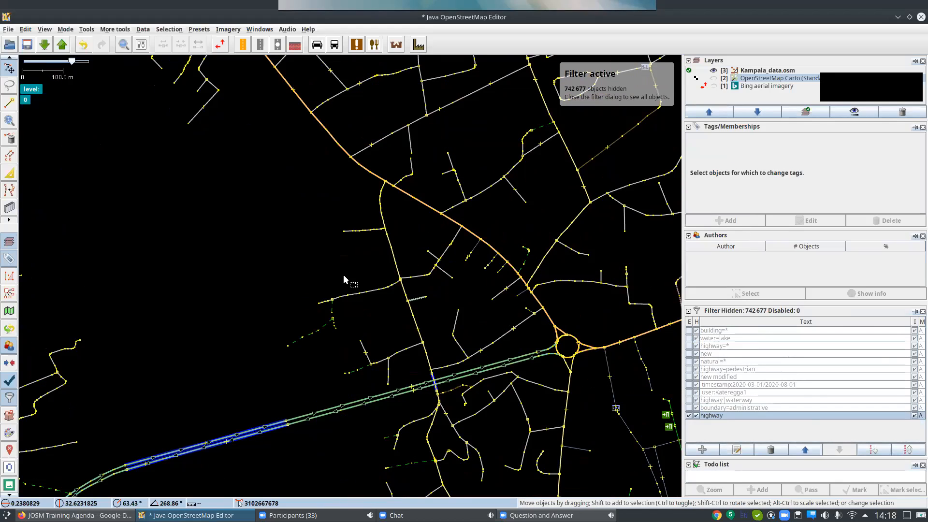
Examine the filtered Kampala road network around the expressway roundabout and the eastern shoreline.
scroll(266, 294, down, 5)
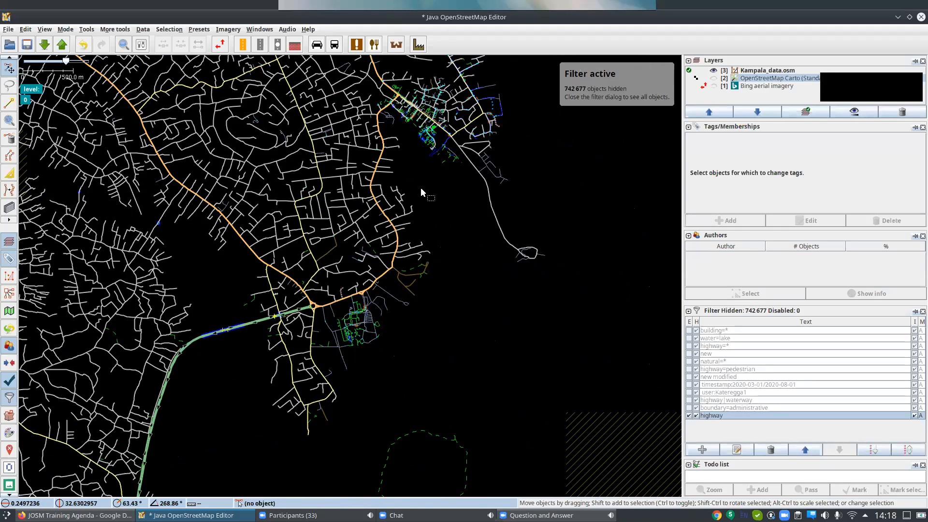
drag(469, 234, 480, 238)
drag(401, 389, 460, 450)
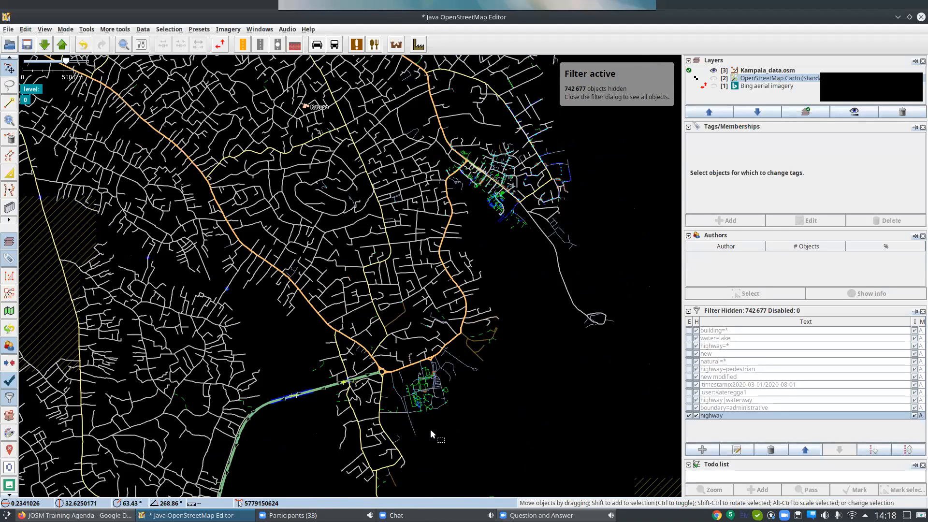
scroll(431, 430, up, 2)
drag(430, 429, 543, 342)
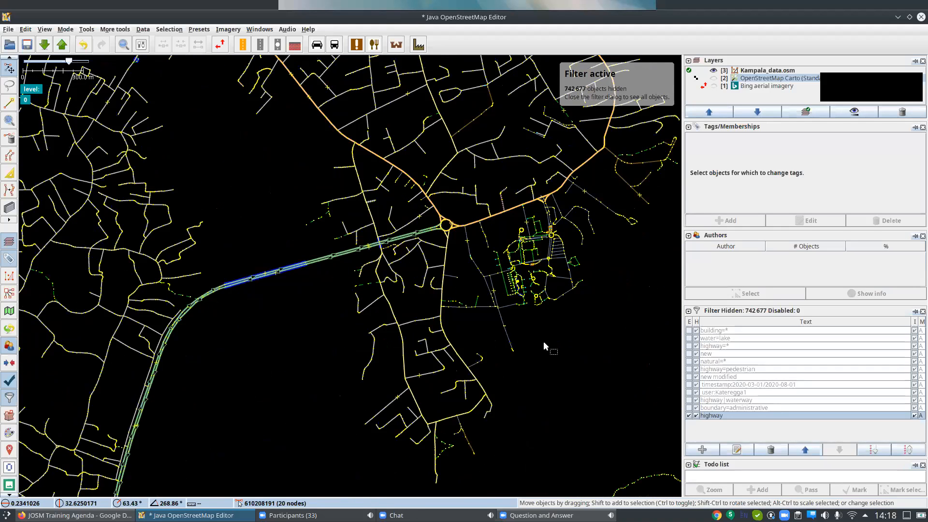
scroll(543, 341, down, 2)
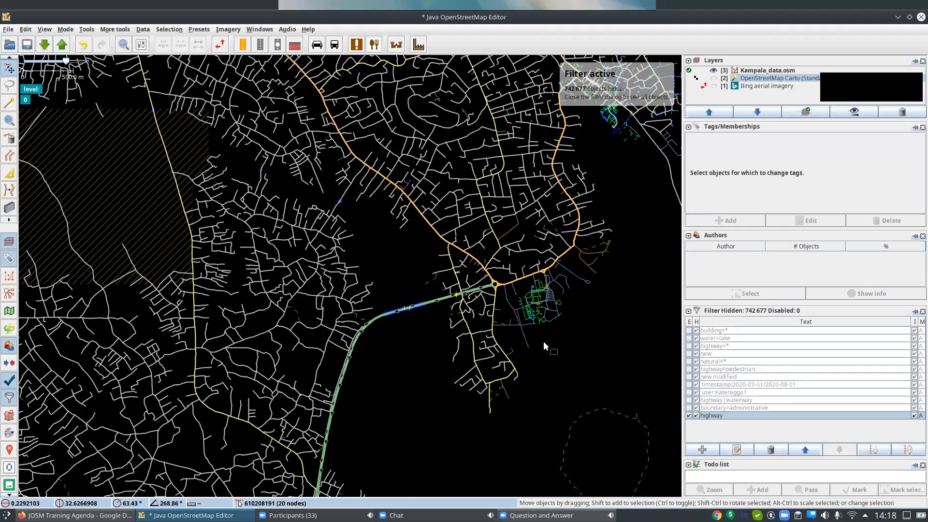
drag(559, 348, 505, 401)
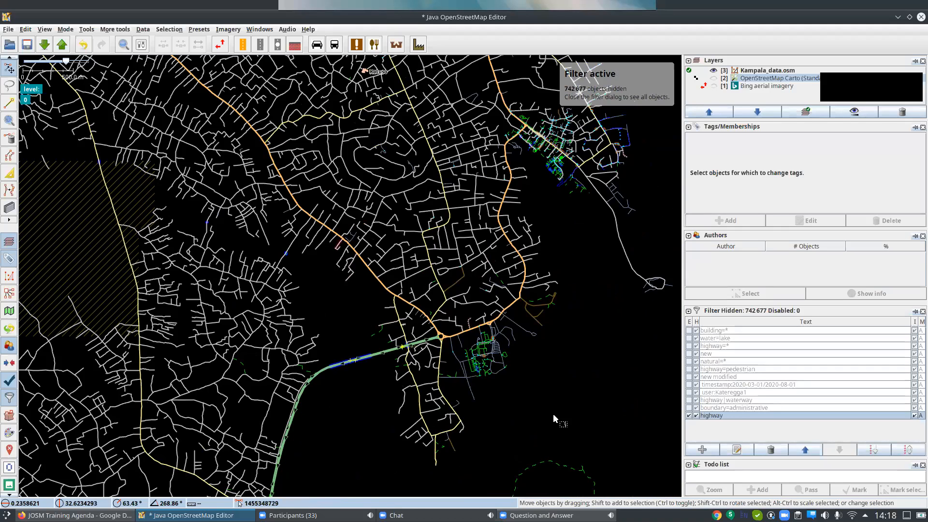
drag(485, 419, 424, 447)
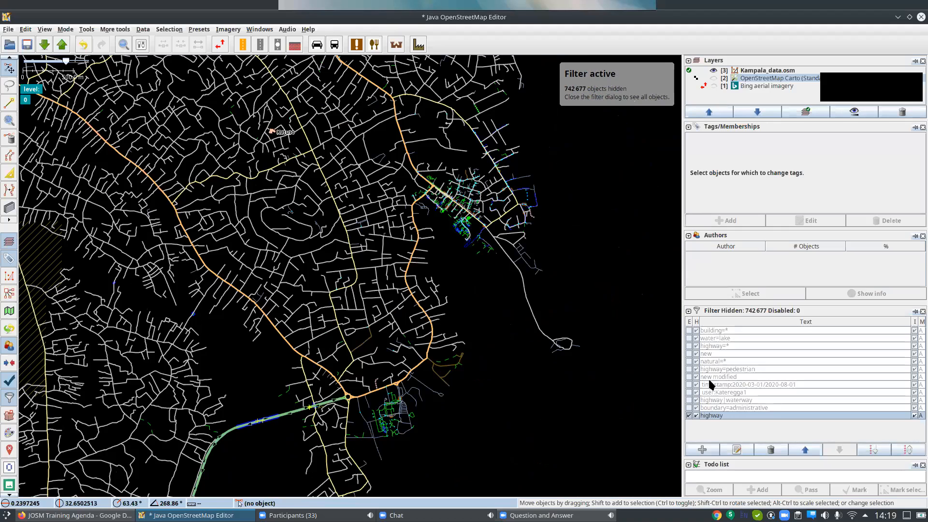
Disable the highway filter and add a new filter with the search string waterway.
click(689, 416)
click(712, 451)
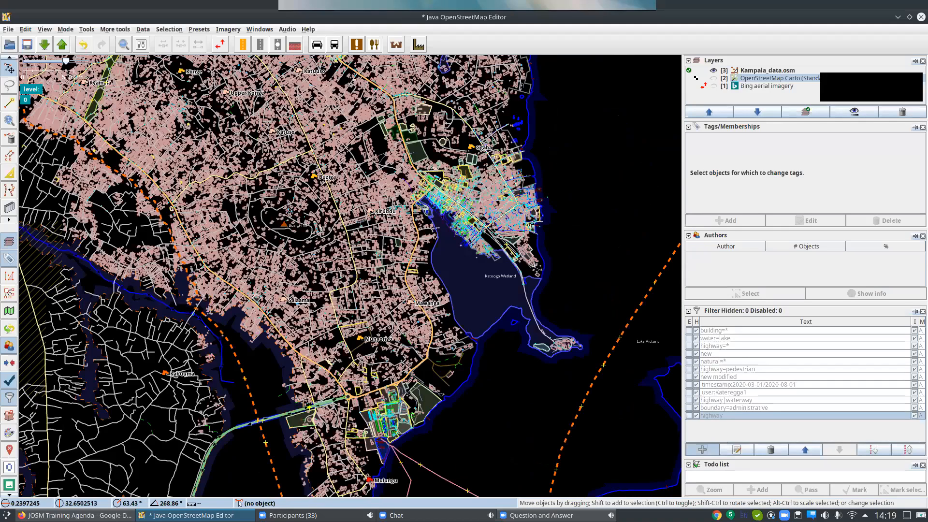
text(waterway)
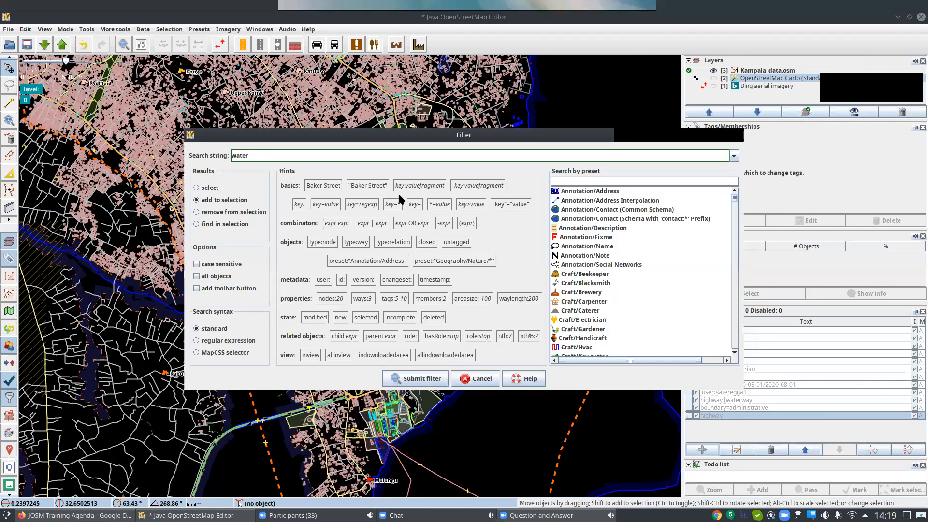
click(415, 378)
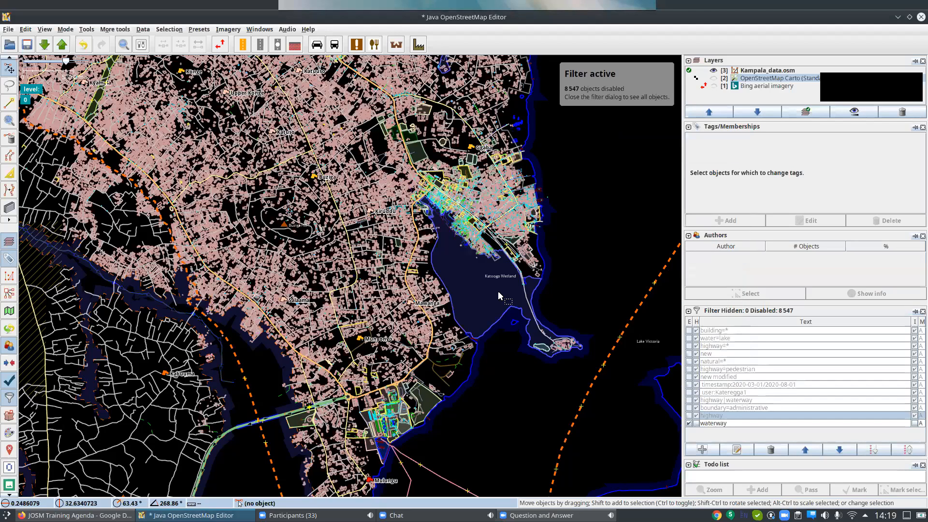
Set the waterway filter to hide its matching objects.
click(697, 425)
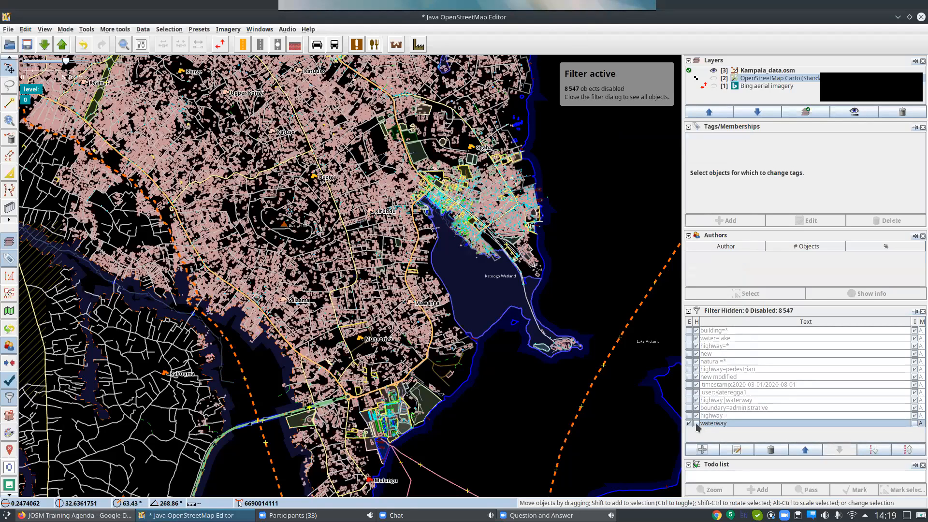
click(697, 425)
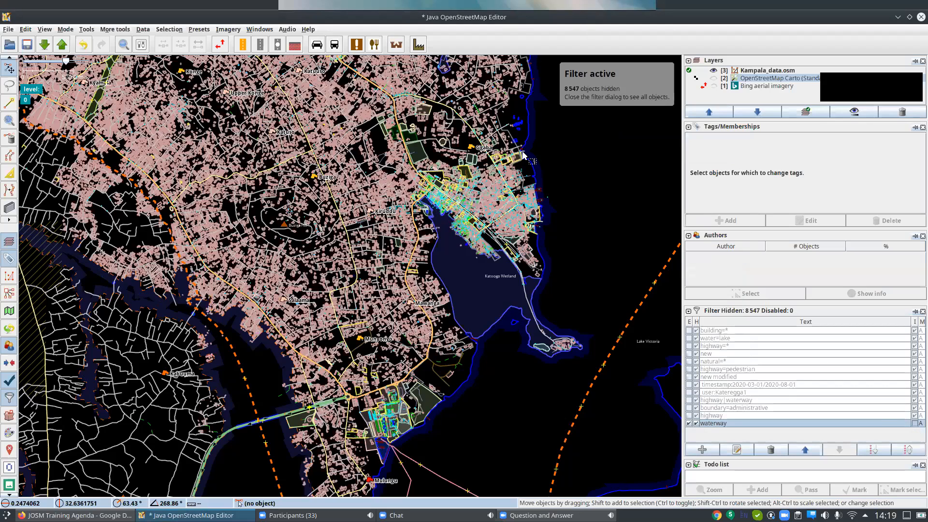
Invert the waterway filter so that only waterways stay on the map, and examine the drainage network near the lakeshore.
scroll(500, 130, up, 4)
drag(419, 311, 319, 160)
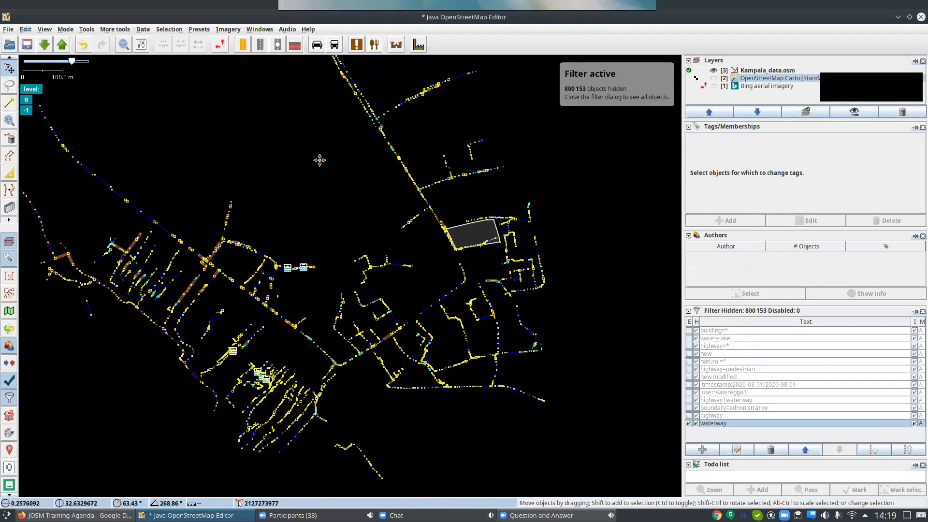
scroll(404, 321, down, 4)
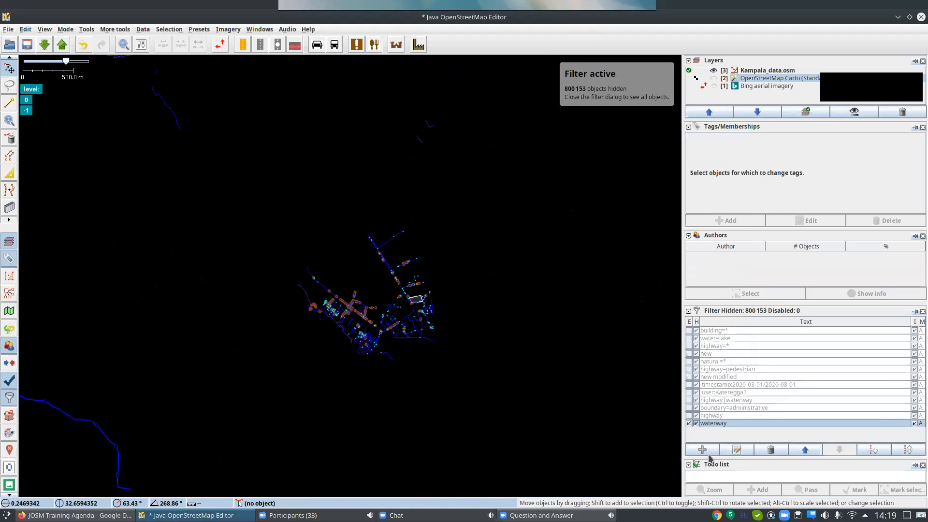
Turn off hiding for the waterway filter so other objects are only greyed out, and examine the waterways among them.
click(696, 423)
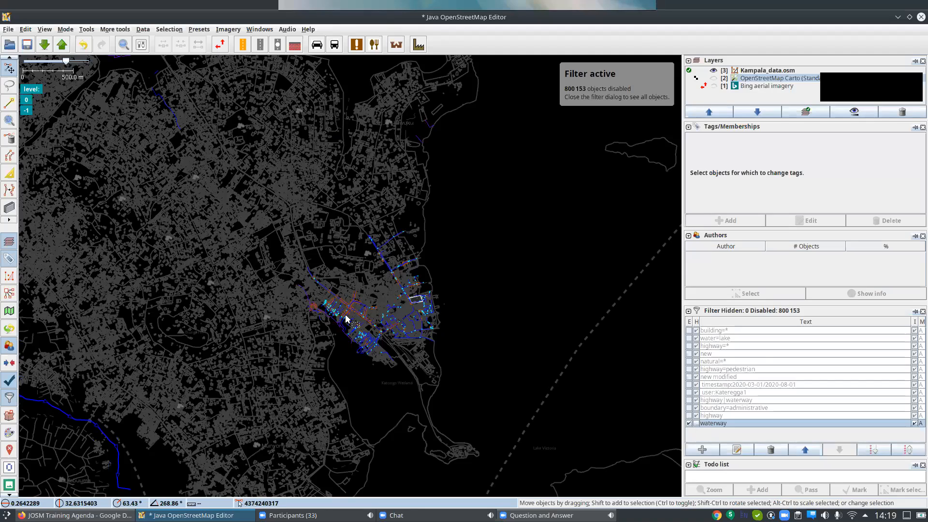
scroll(346, 319, up, 2)
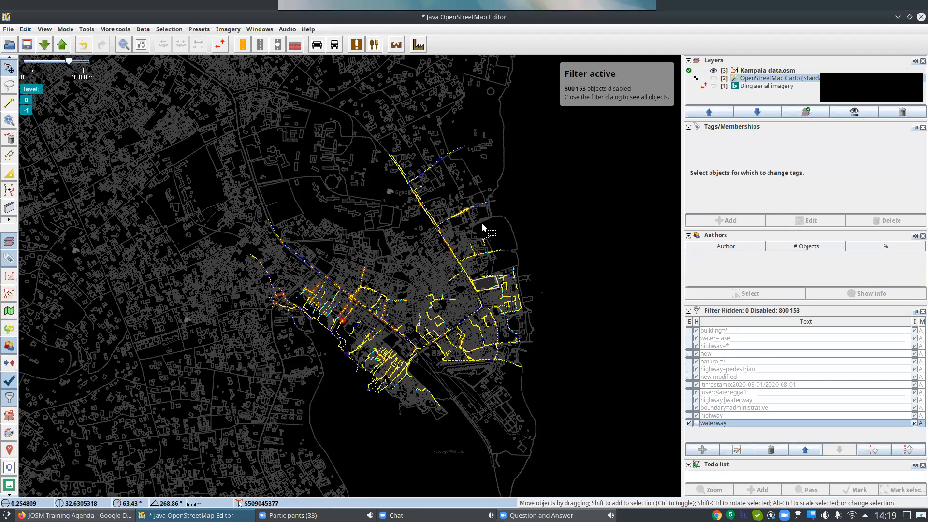
scroll(488, 227, up, 3)
scroll(468, 280, down, 2)
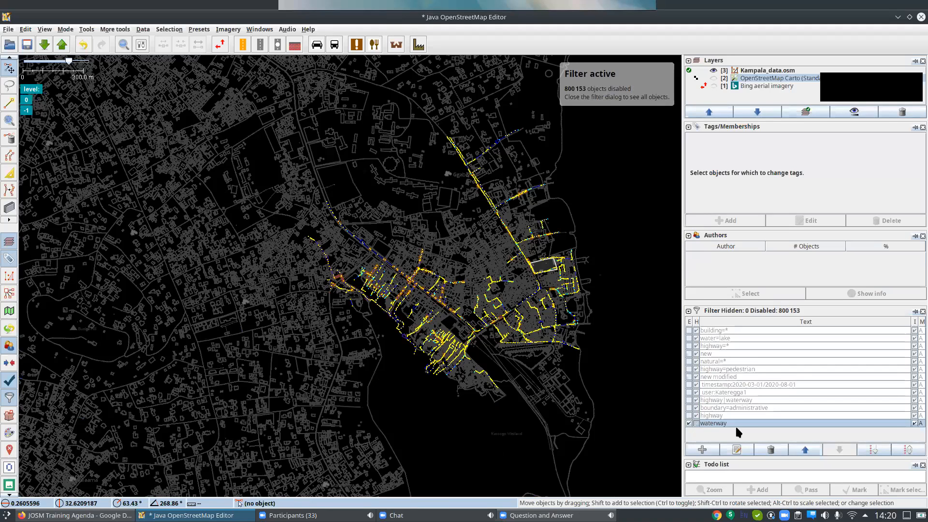
Set the waterway filter to hide objects again and turn off its inversion.
click(907, 448)
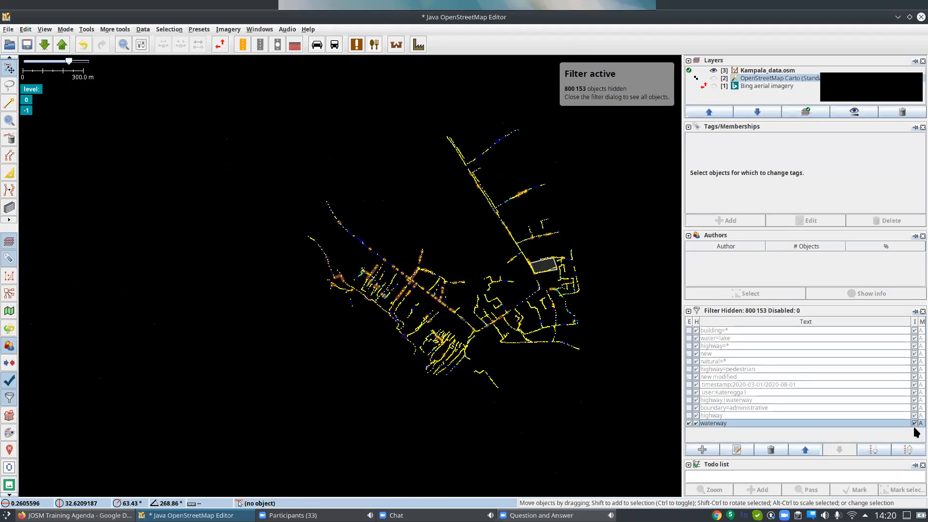
click(914, 424)
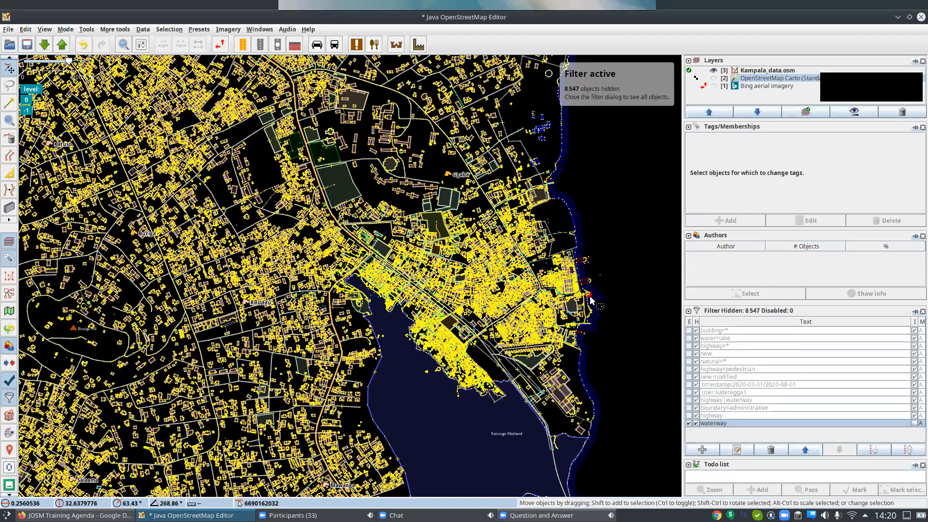
Disable the waterway filter and add a new filter with the search string highway|waterway.
click(689, 423)
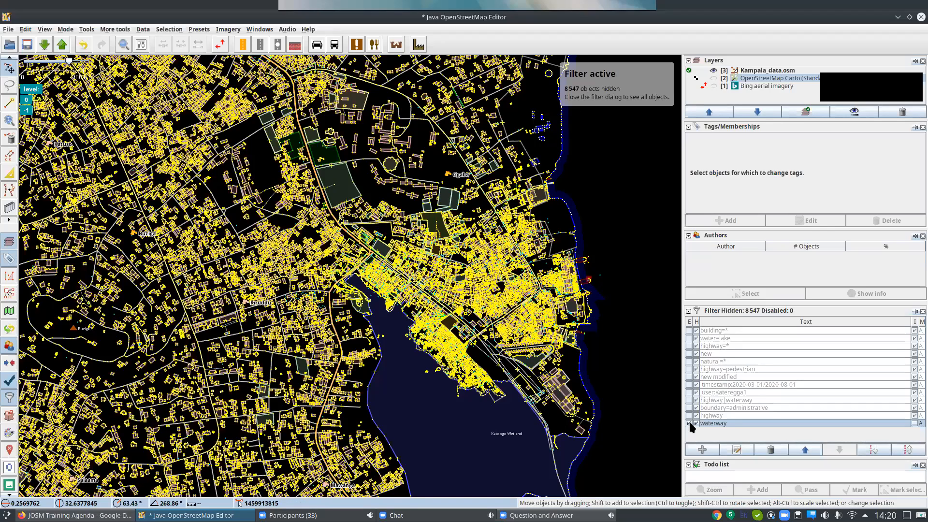
click(703, 452)
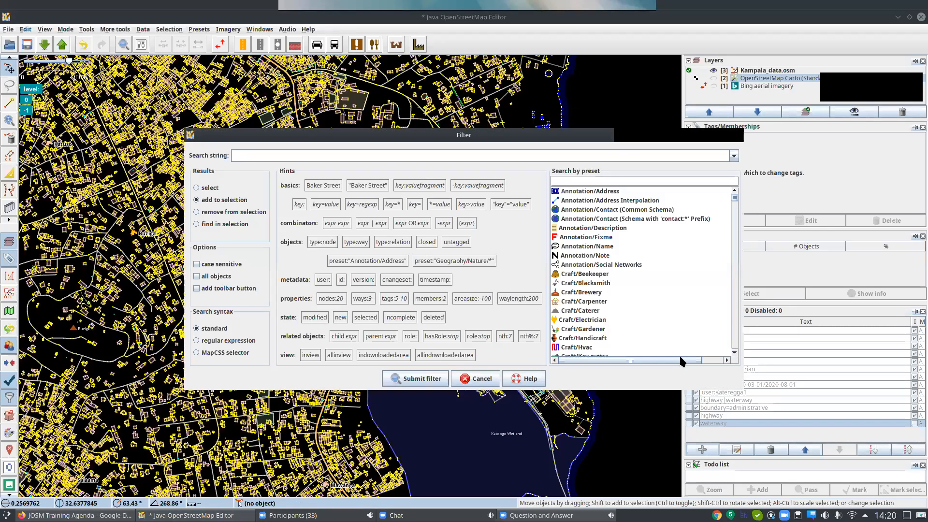
text(highway |)
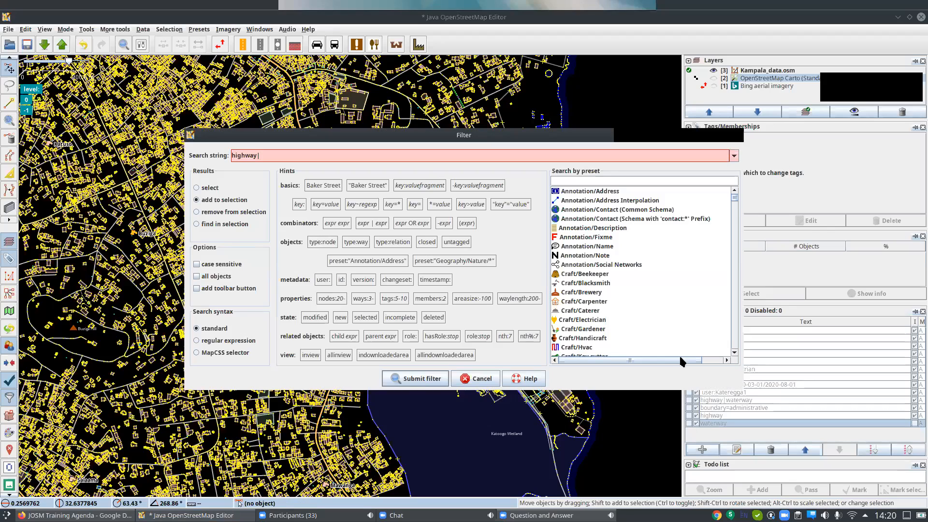
text( waterwa)
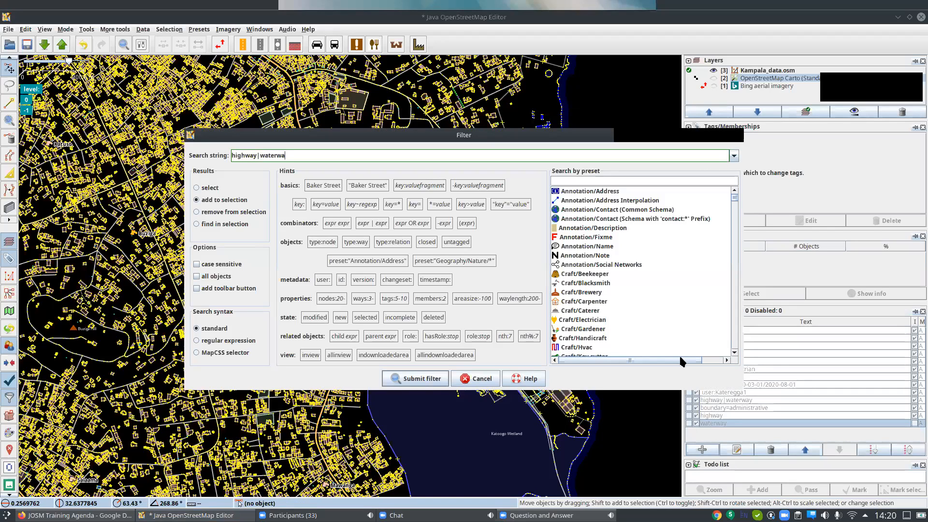
text(y)
click(417, 378)
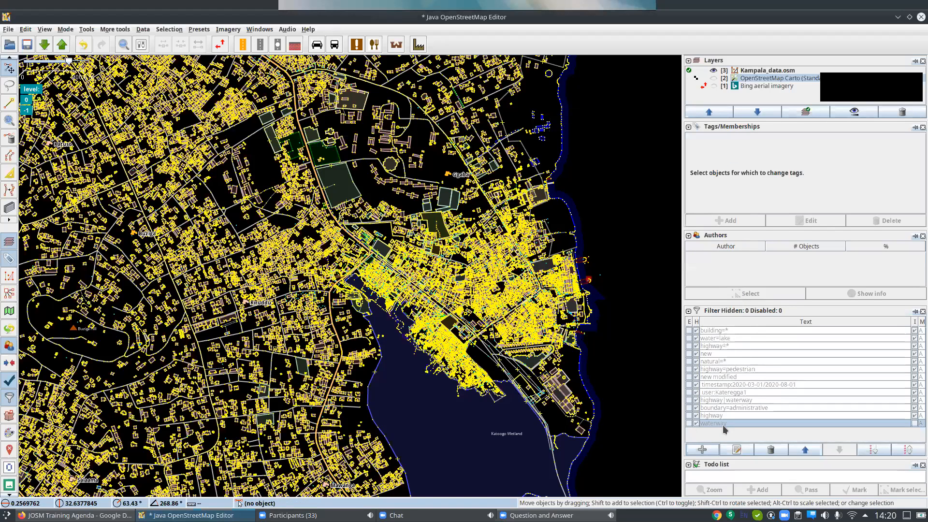
Set the new highway|waterway filter to hide objects and work inverted, keeping only roads and waterways on the map.
click(691, 430)
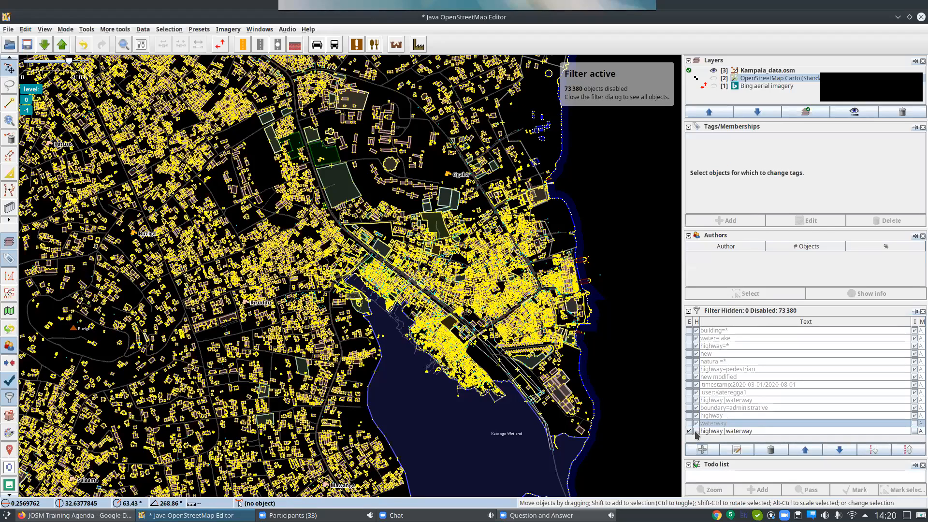
click(914, 433)
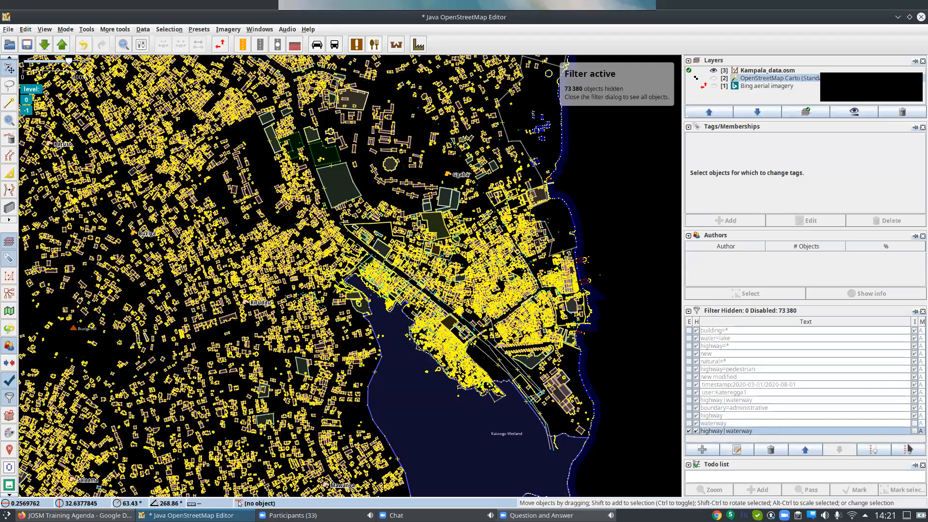
click(914, 430)
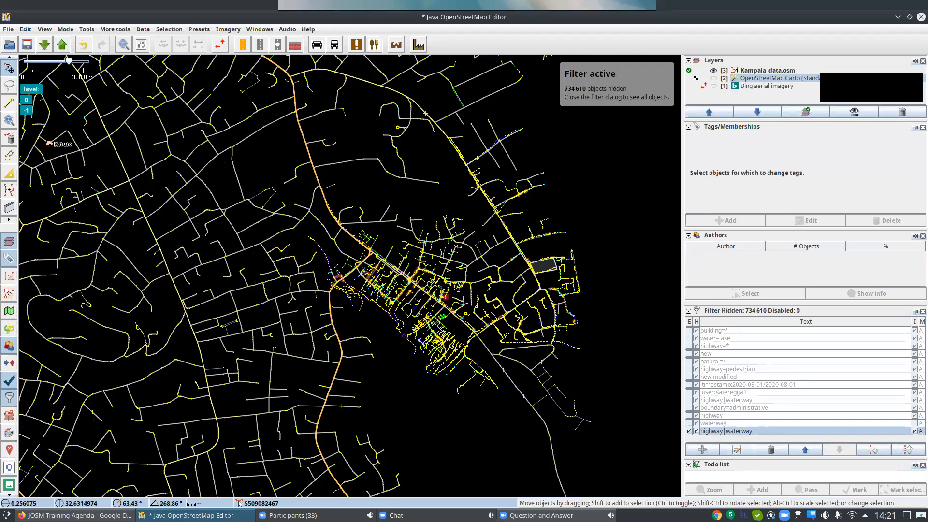
scroll(421, 303, up, 3)
scroll(421, 303, up, 2)
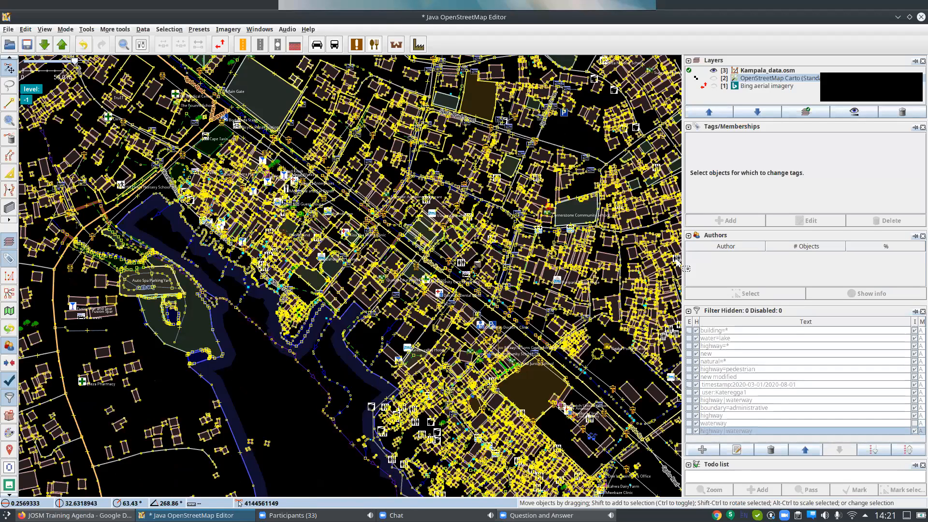
Disable the highway|waterway filter and add a new filter using the user: metadata key with the mapper's username.
click(710, 450)
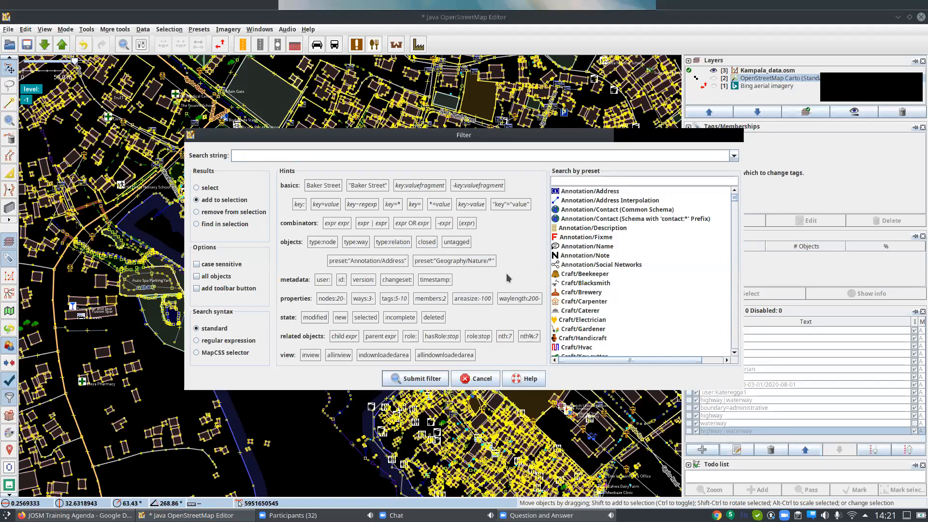
click(320, 281)
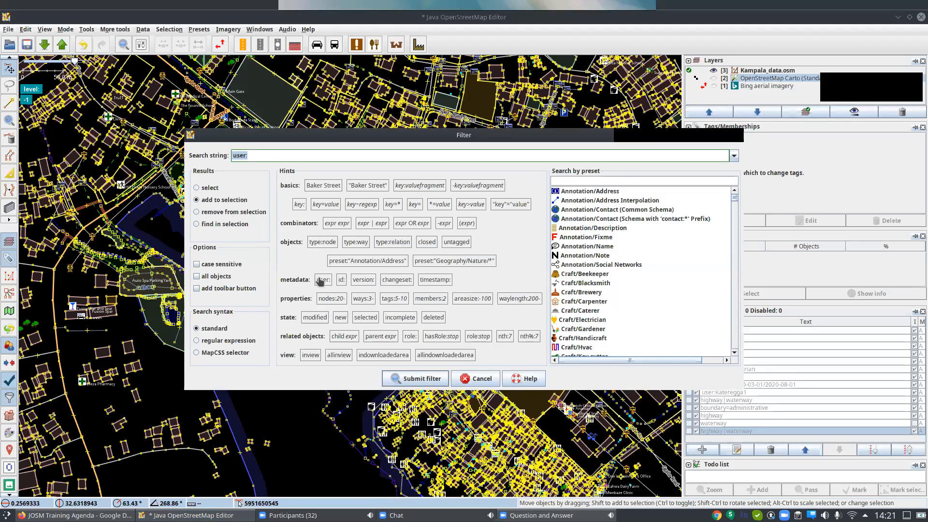
click(267, 157)
text(Kateregga1)
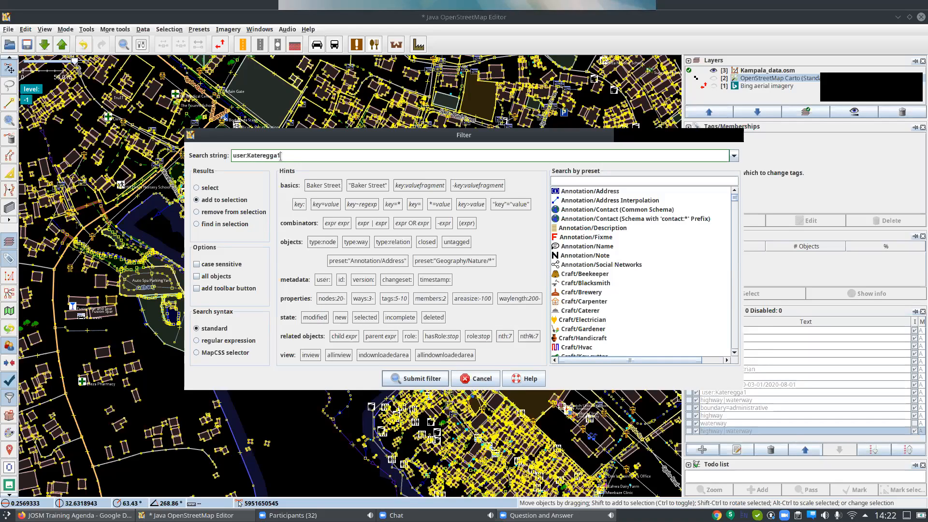
click(401, 378)
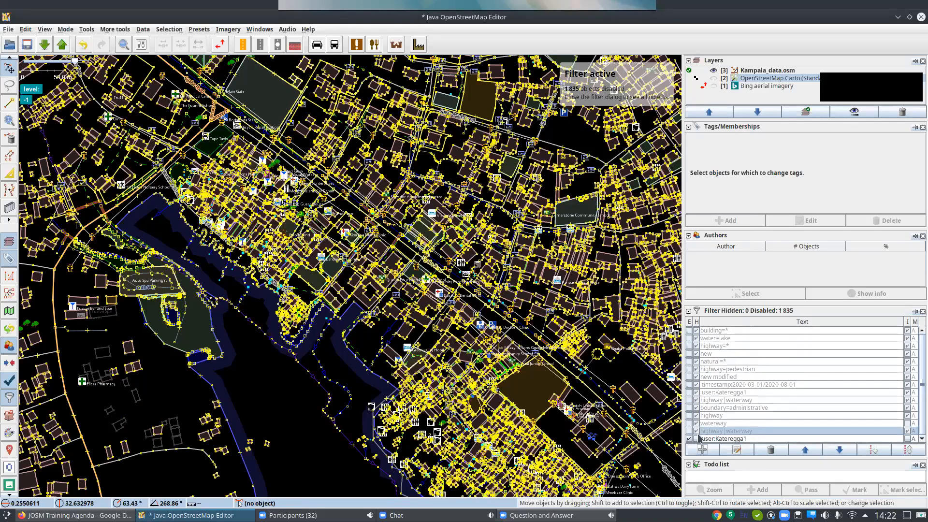
Set the new user filter to hide objects and work inverted, keeping only that mapper's objects on the map.
click(696, 439)
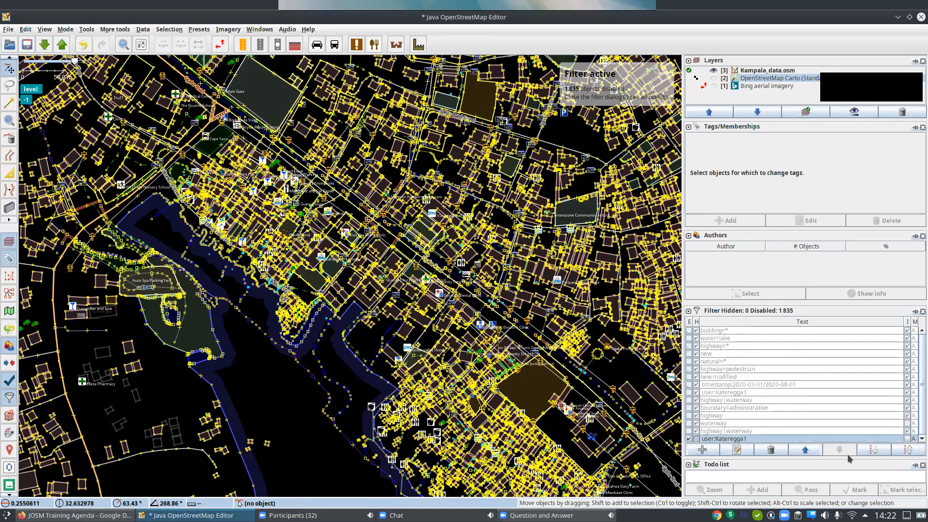
click(907, 439)
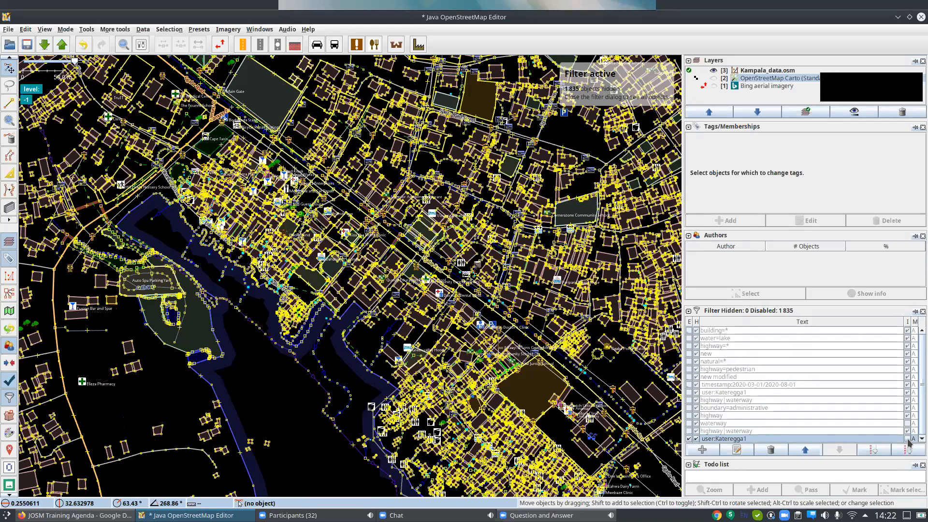
click(907, 438)
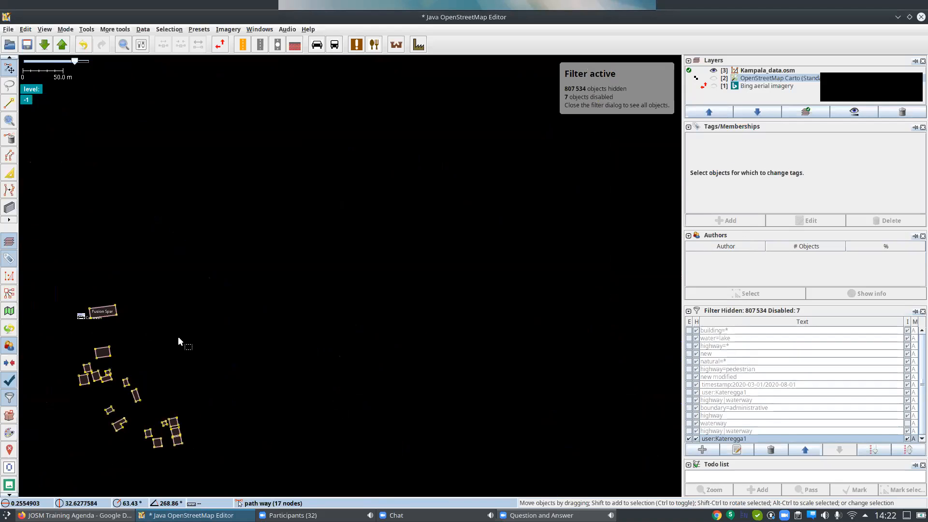
Examine the clusters of buildings and trees edited by the filtered mapper across the Kampala data area.
scroll(179, 338, down, 3)
scroll(178, 338, down, 3)
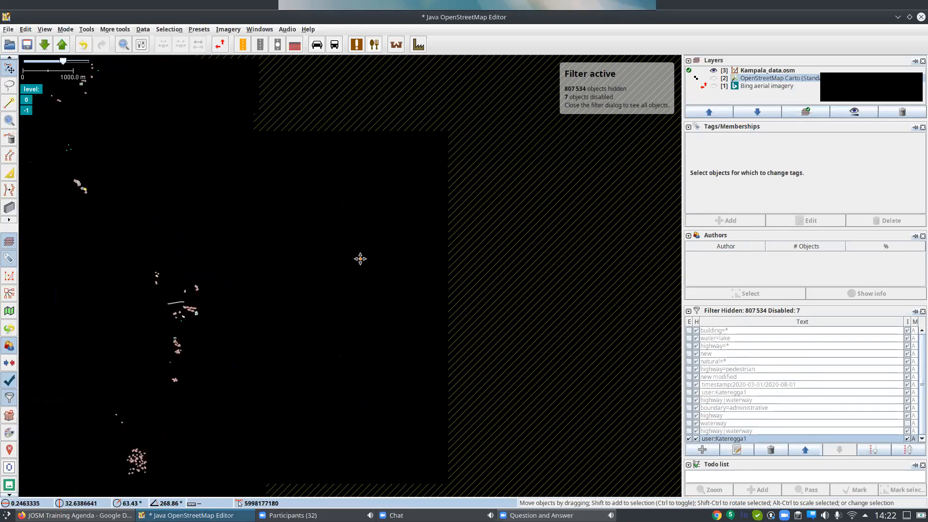
drag(229, 378, 360, 259)
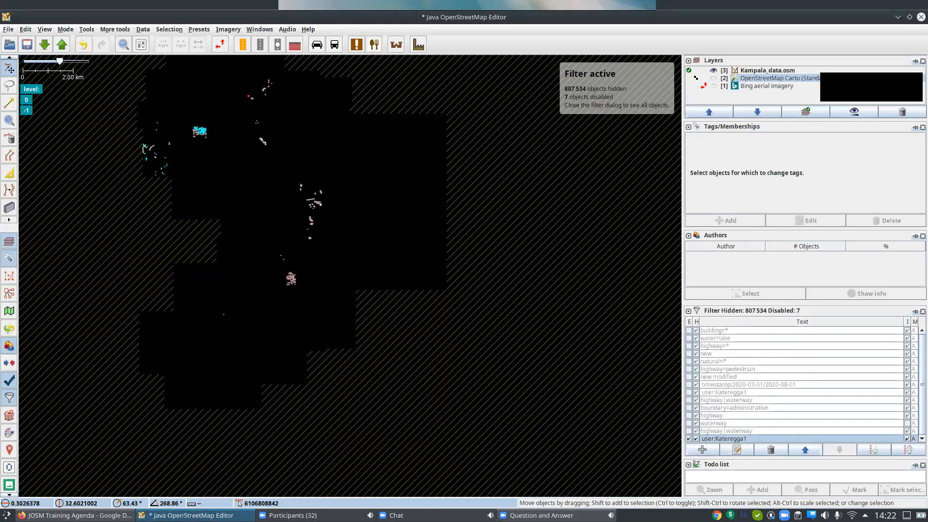
scroll(195, 127, up, 3)
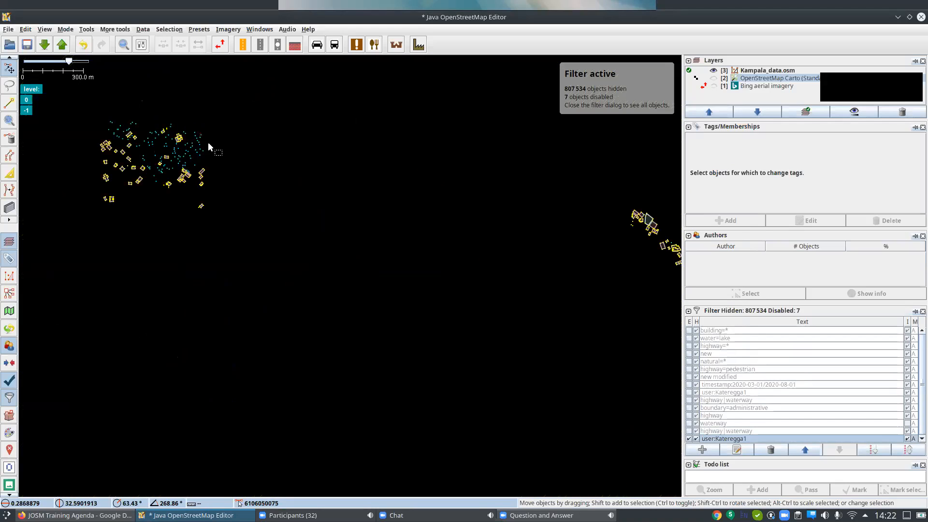
scroll(116, 75, up, 1)
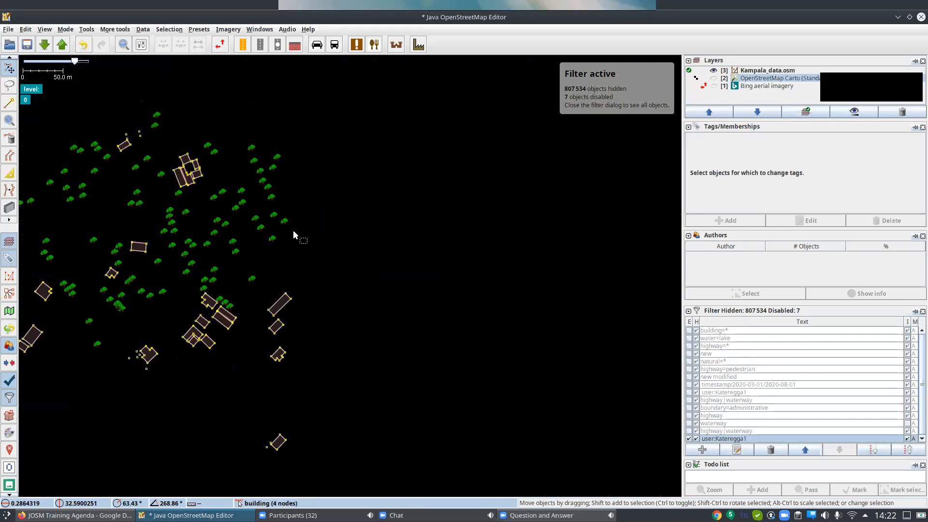
scroll(303, 239, down, 3)
scroll(589, 393, up, 1)
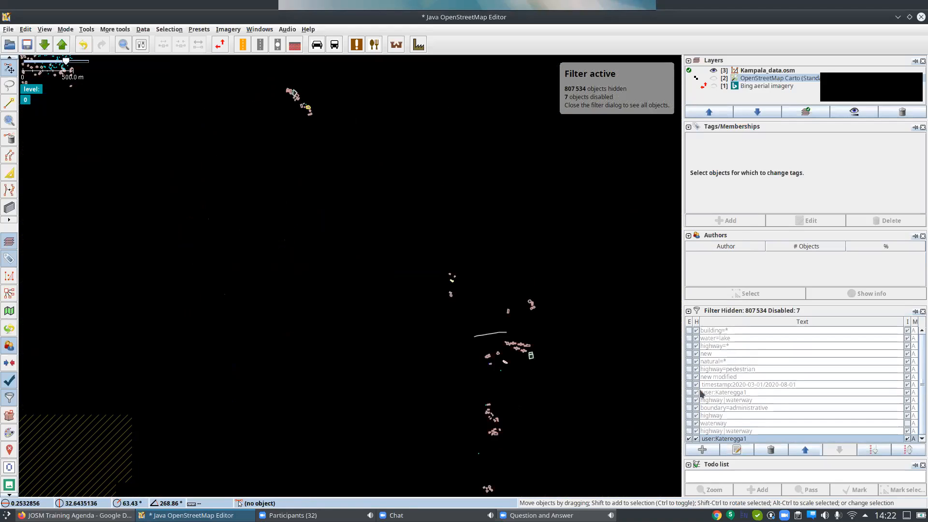
Disable the user filter and add a new filter with the search string timestamp:2020/.
click(689, 439)
click(701, 450)
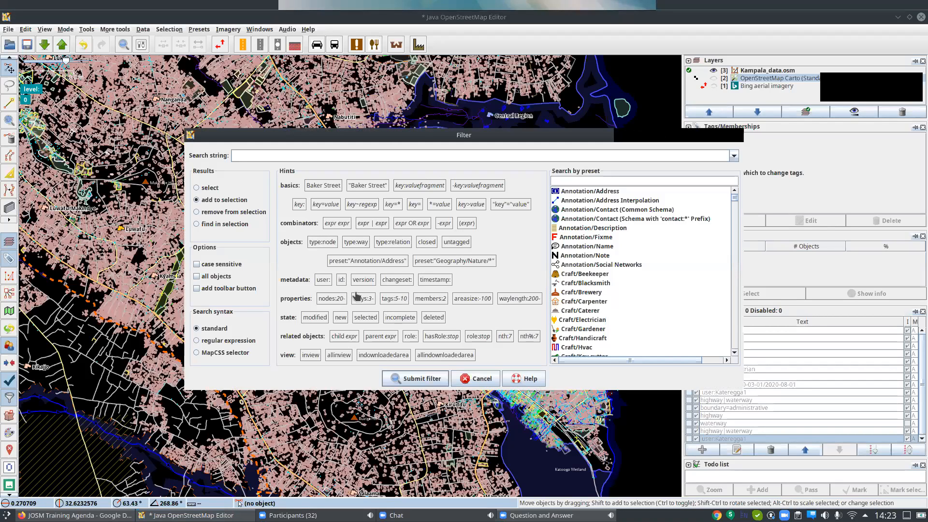
click(435, 280)
click(377, 155)
text(2020/)
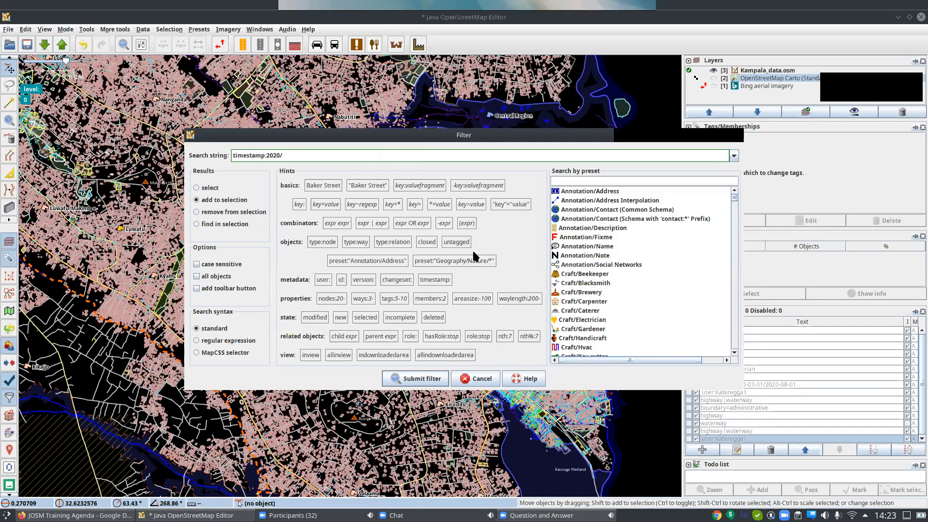
click(434, 380)
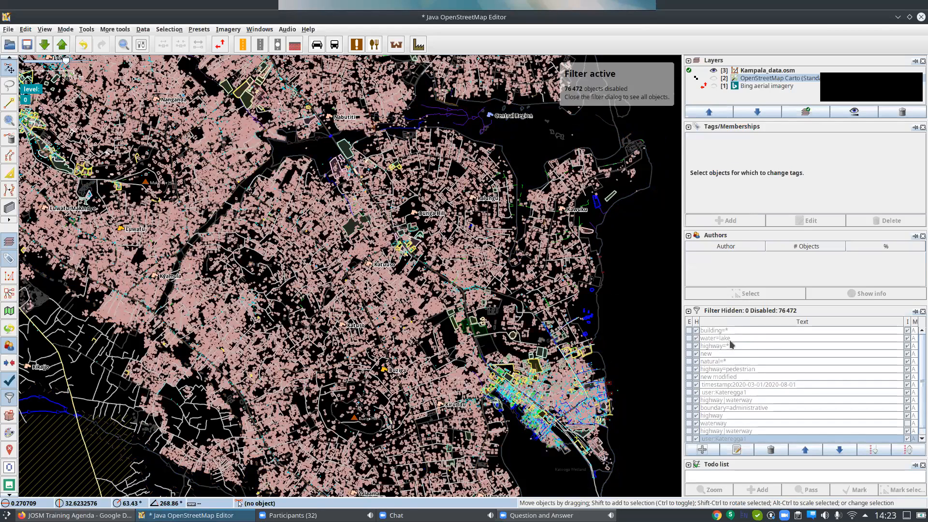
Set the timestamp:2020/ filter to hide objects and work inverted, and examine the objects last modified since 2020.
scroll(863, 377, down, 1)
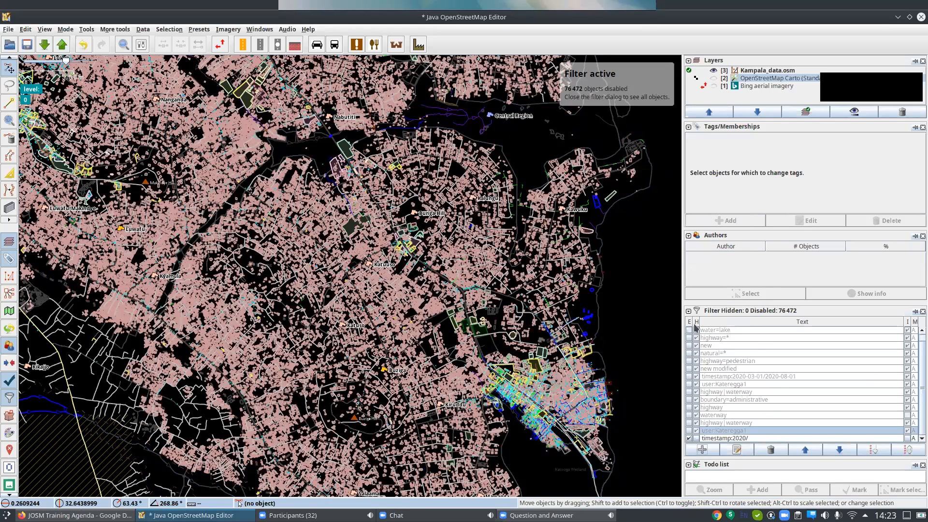
click(699, 438)
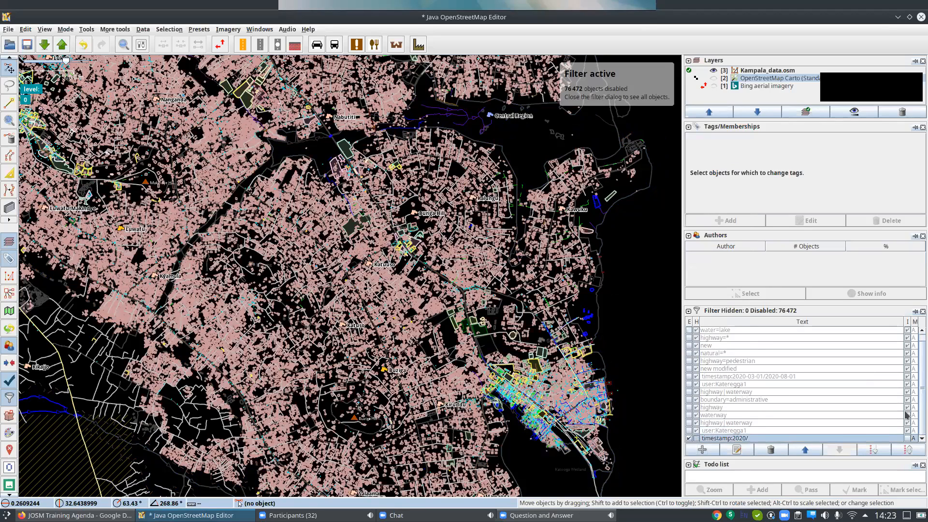
click(908, 438)
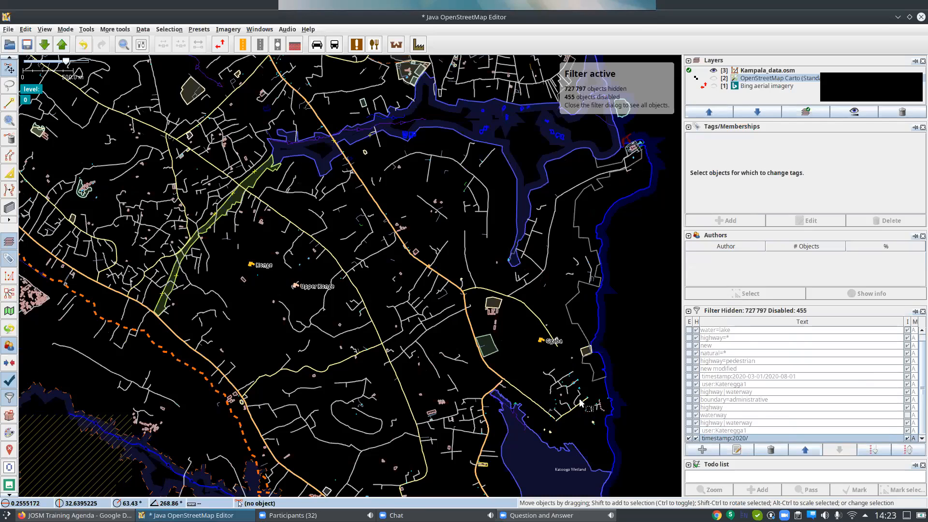
scroll(580, 405, down, 2)
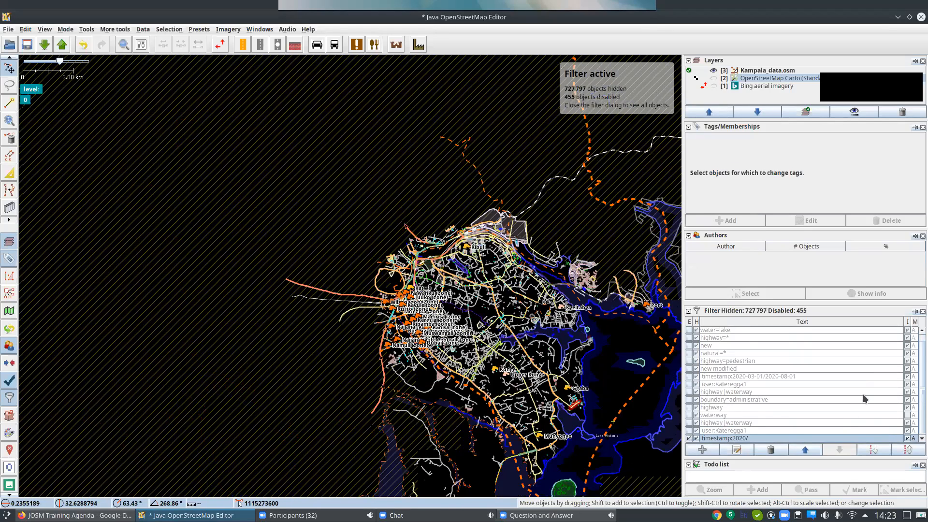
scroll(863, 397, up, 1)
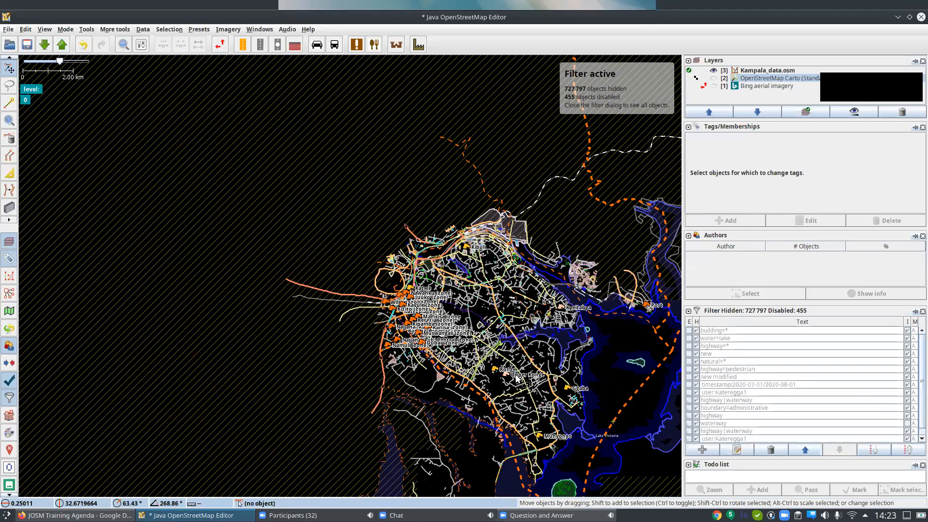
scroll(517, 380, up, 3)
drag(585, 278, 532, 322)
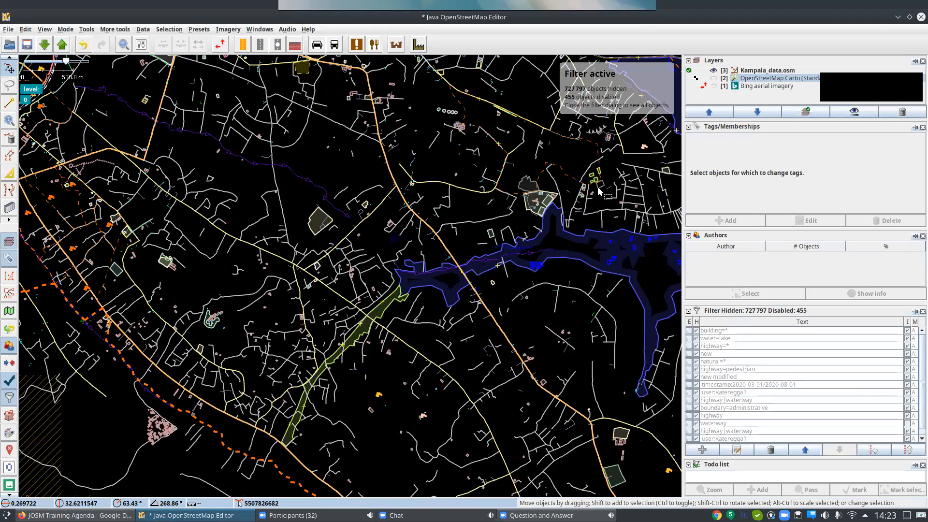
Toggle the timestamp:2020/ filter to compare the map with and without it, and leave the filter disabled.
drag(587, 230, 466, 314)
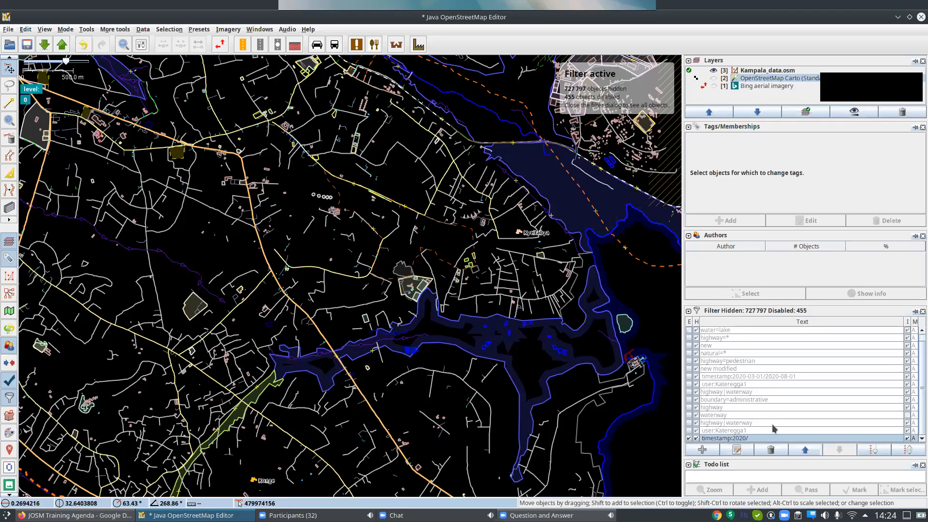
click(689, 438)
click(689, 439)
click(689, 439)
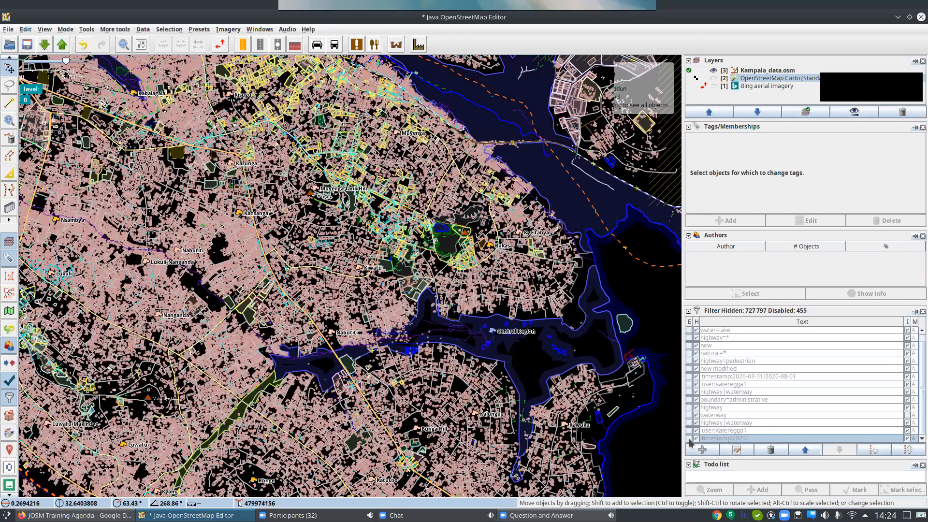
click(689, 438)
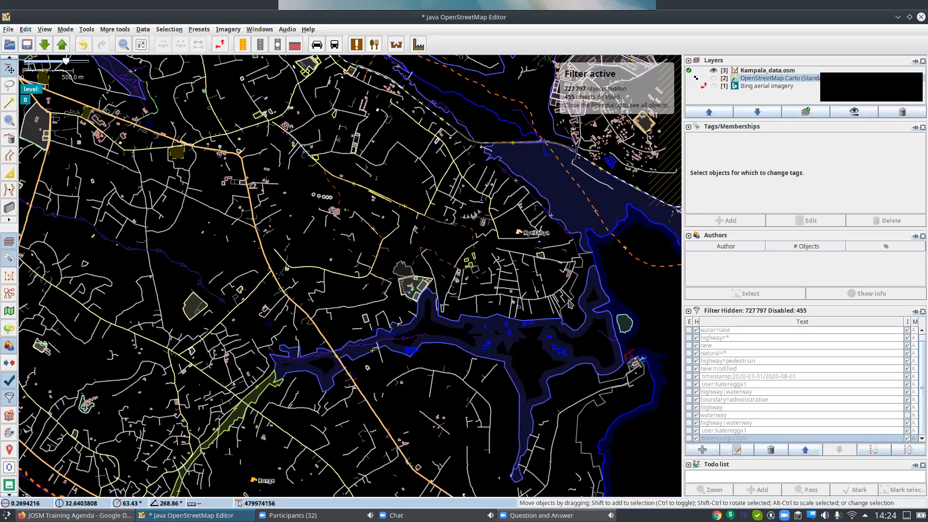
Add a new filter with the search string timestamp:2020-08-13.
key(ctrl+shift+f)
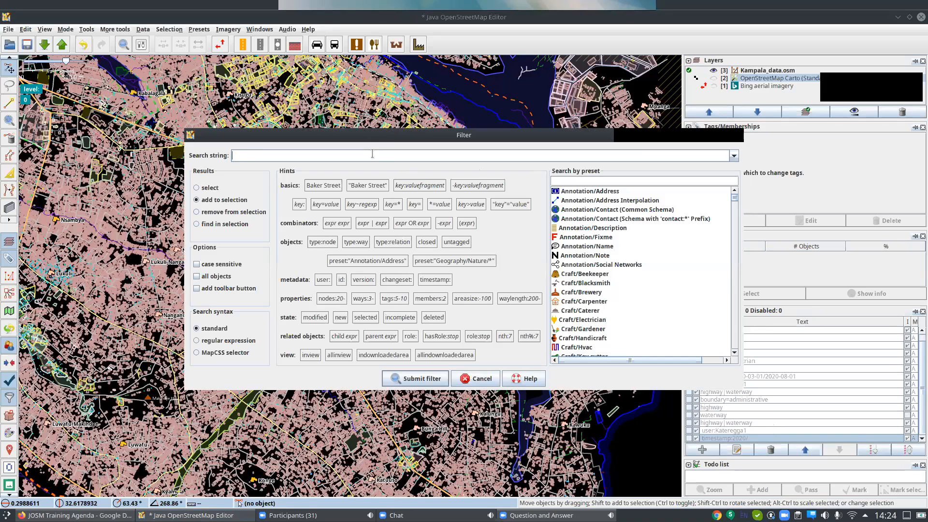
click(437, 281)
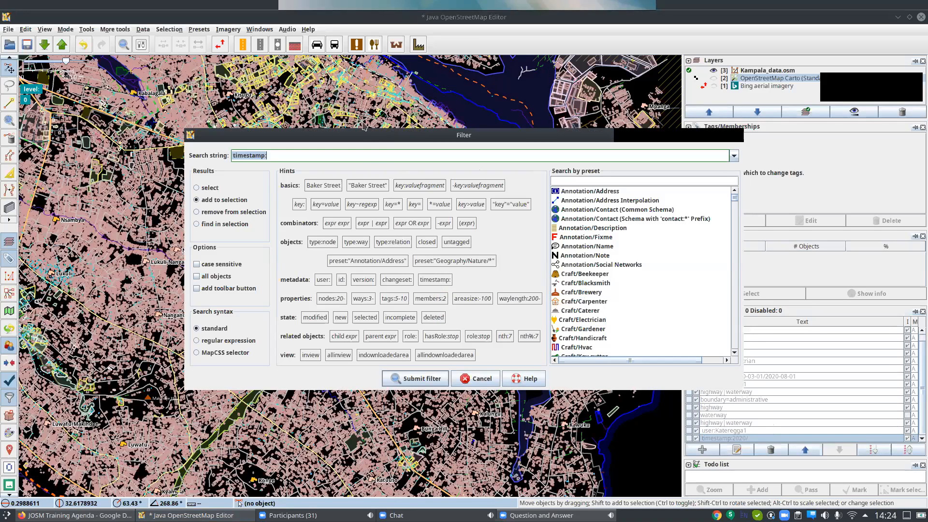
click(324, 154)
text(2020-08-)
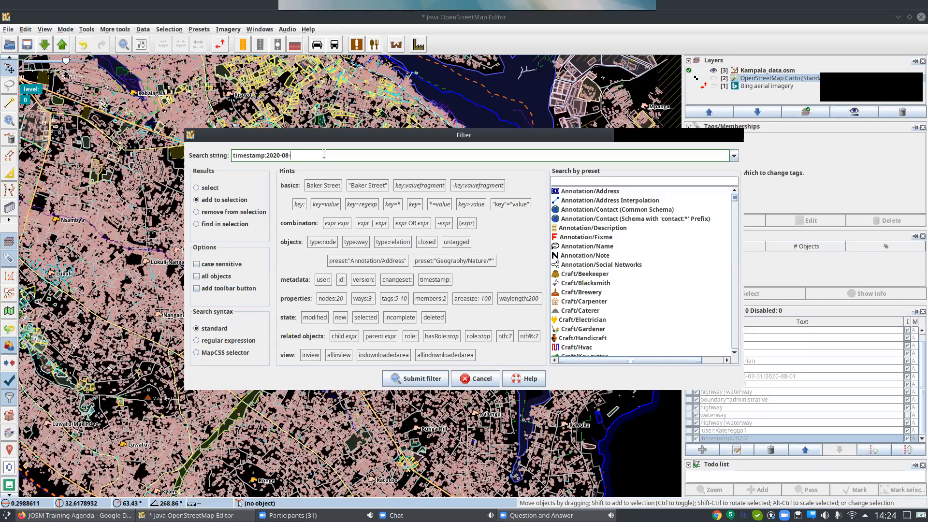
text(13)
drag(573, 143, 510, 135)
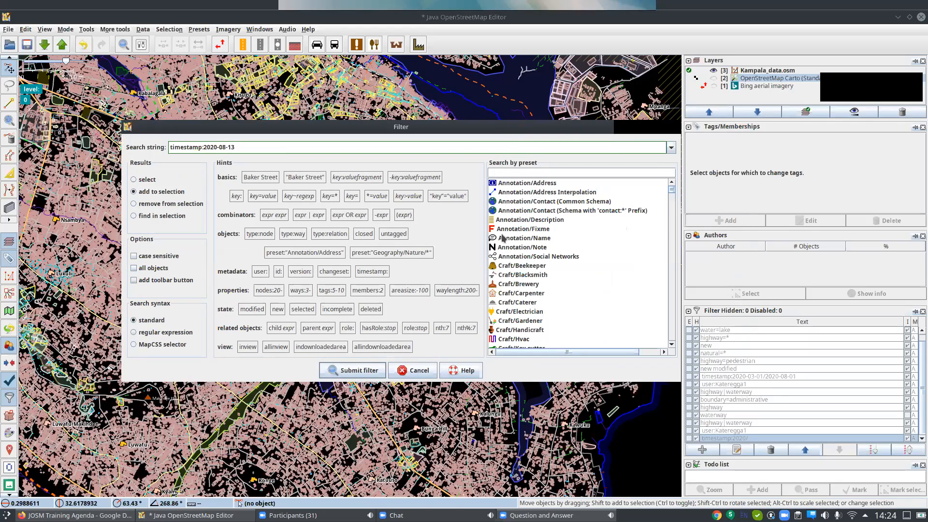
click(358, 371)
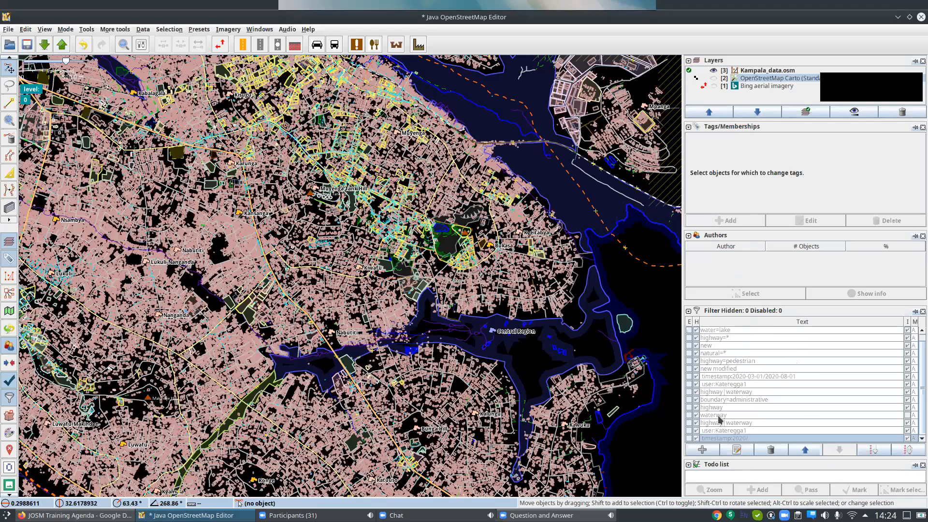
Set the timestamp:2020-08-13 filter to hide objects and work inverted.
scroll(720, 419, down, 1)
click(698, 437)
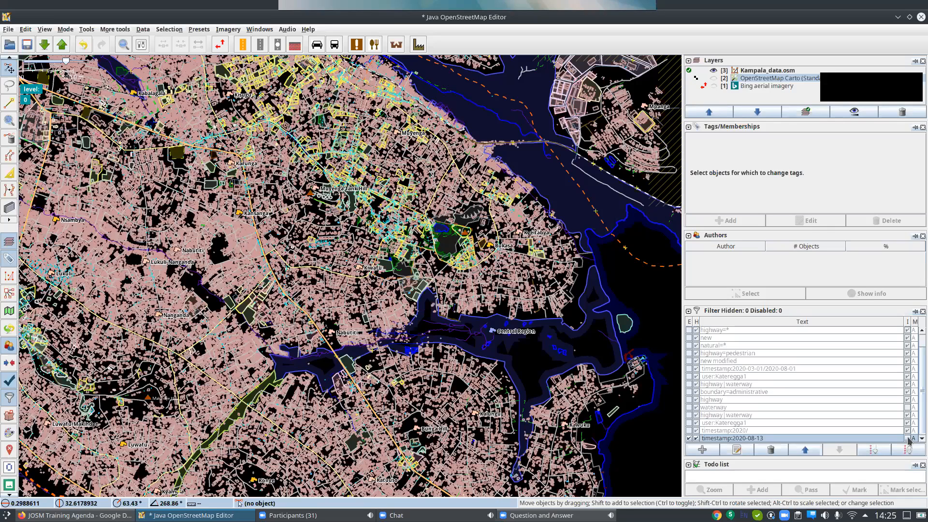
click(907, 439)
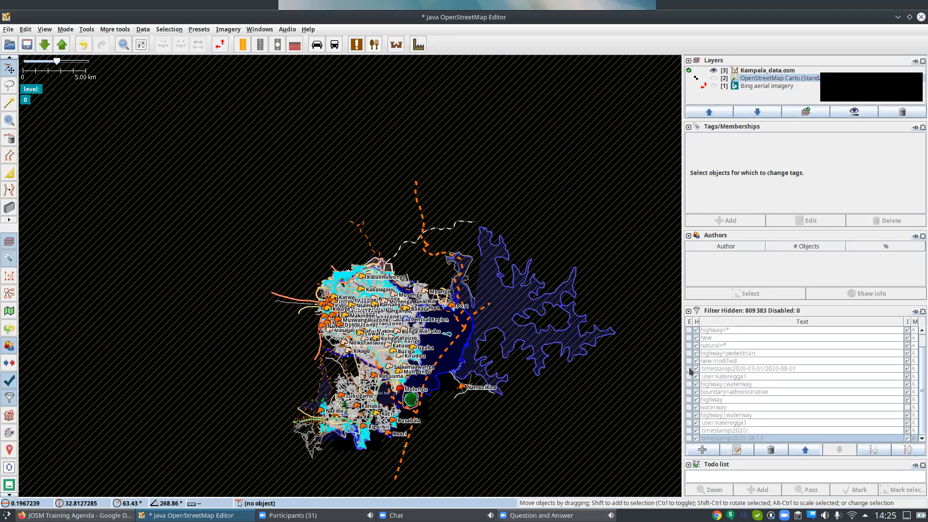
View the objects last modified in the range of the existing timestamp:2020-03-01/2020-08-01 filter and disable that filter again.
click(689, 369)
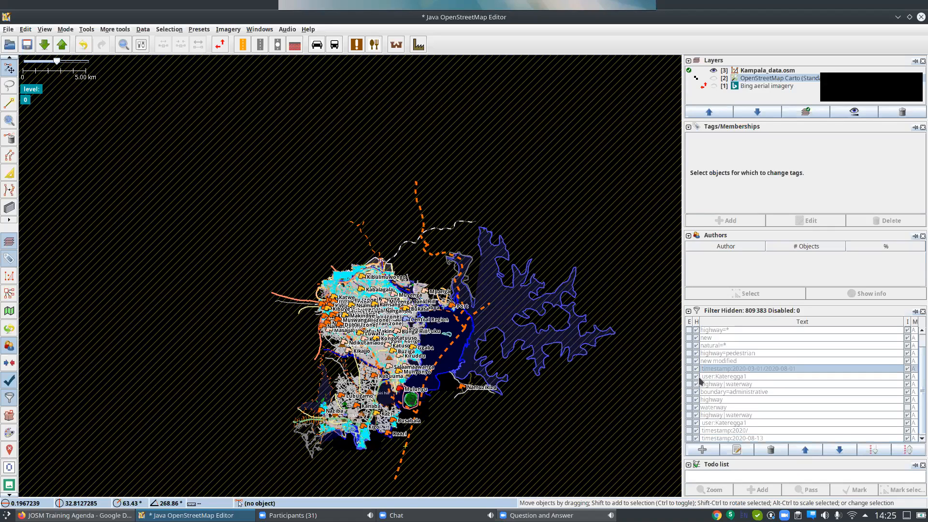
click(690, 369)
click(689, 368)
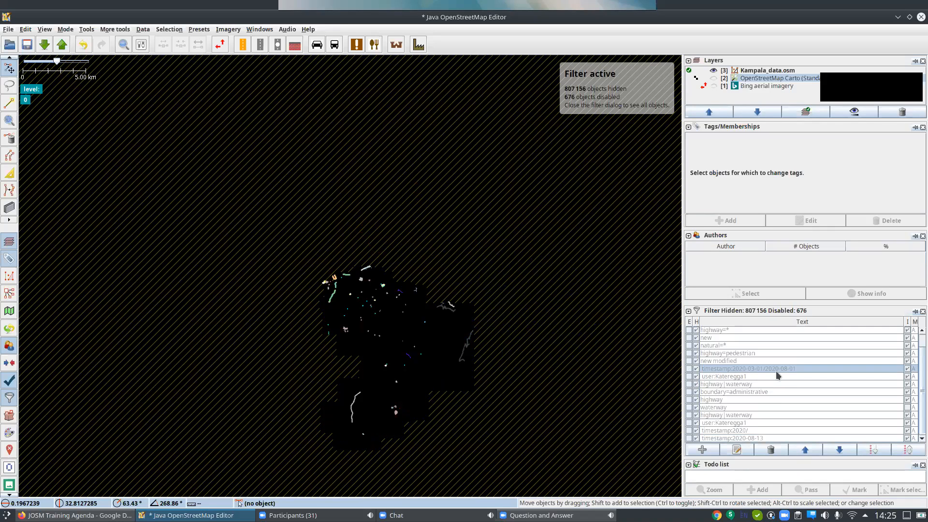
scroll(779, 373, up, 1)
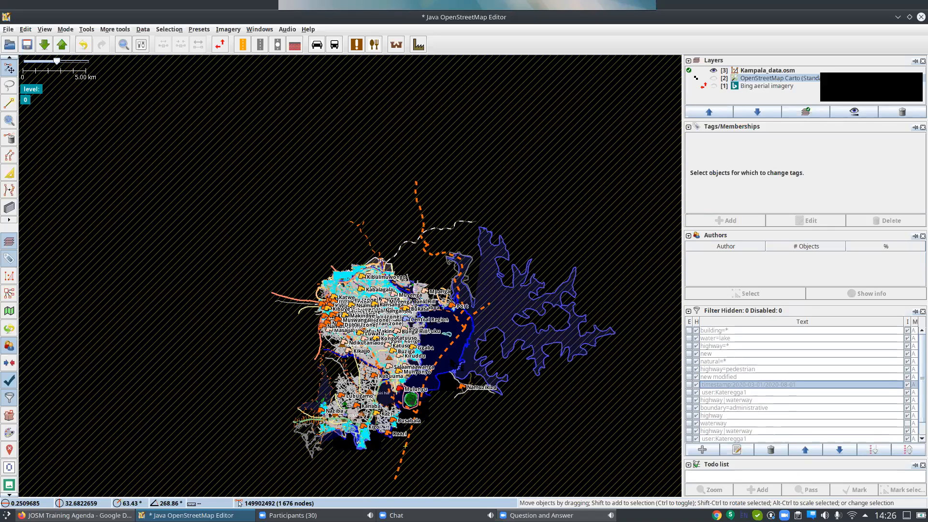
Add a filter with the search string amenity=school, set to hide and inverted, keeping only schools on the map.
click(448, 393)
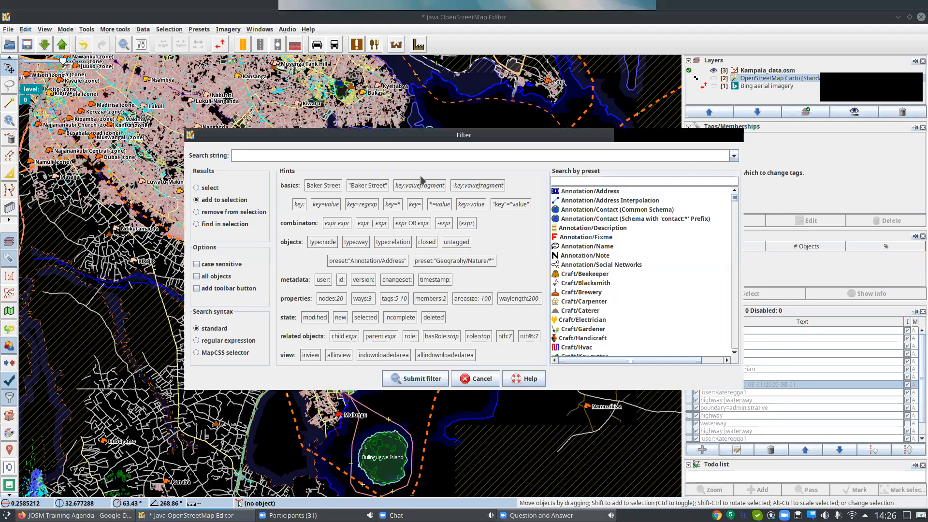
text(amenity=school)
click(420, 379)
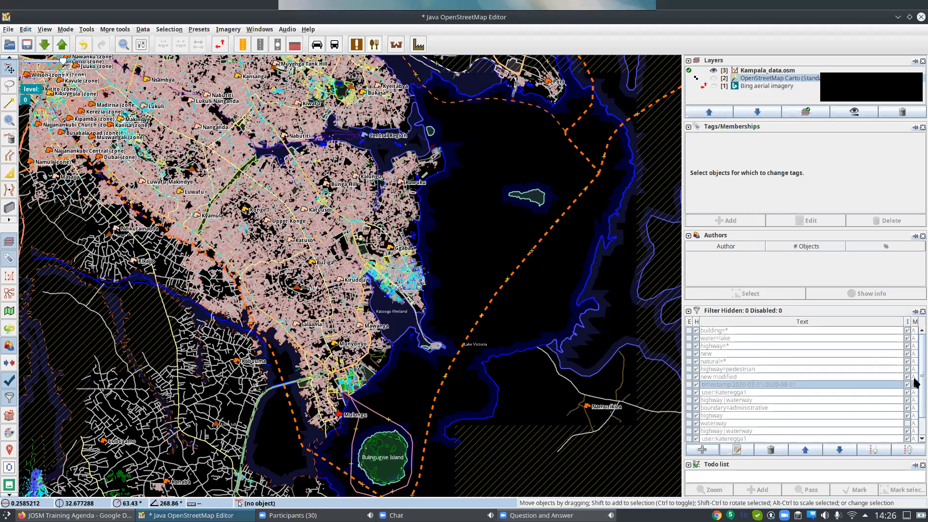
scroll(699, 434, down, 2)
click(700, 437)
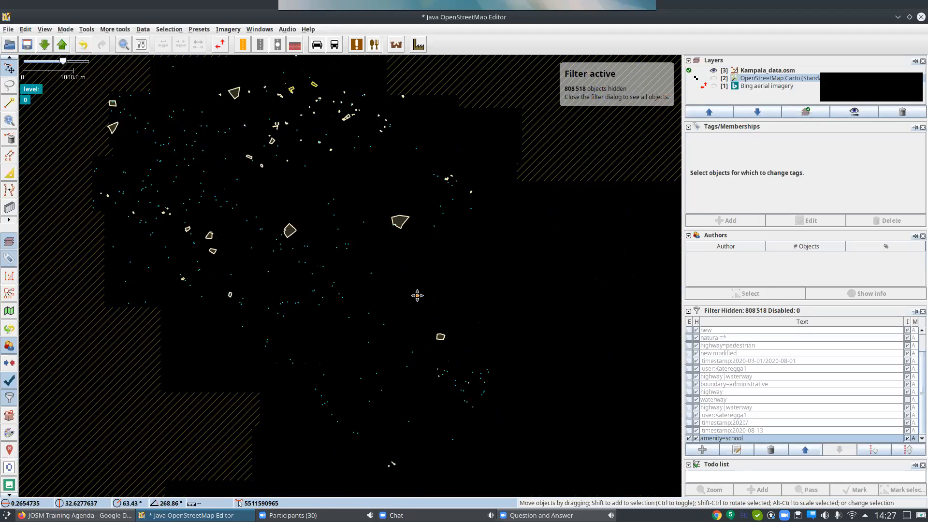
Select the filtered school objects across the Kampala data area with one large selection box.
drag(417, 295, 411, 314)
click(228, 112)
drag(111, 85, 149, 105)
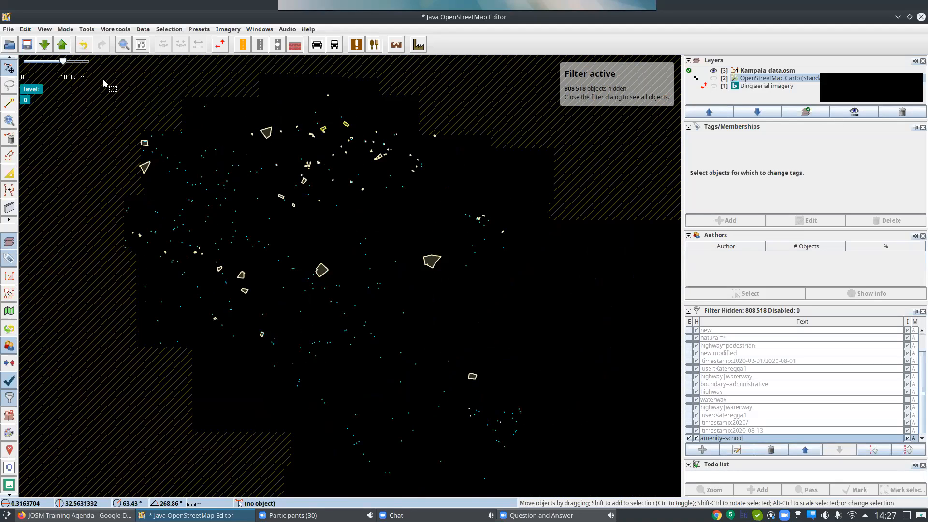
drag(101, 69, 599, 474)
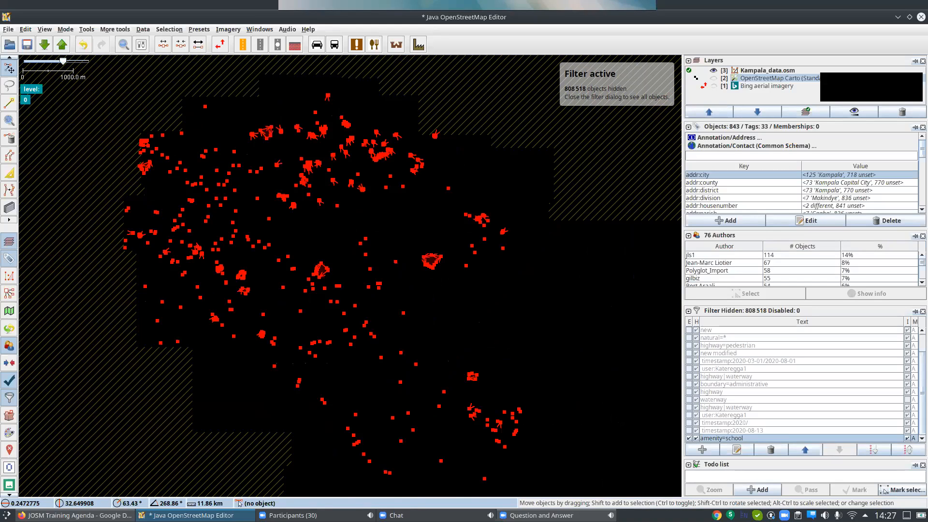
key(ctrl+Right)
key(ctrl+Down)
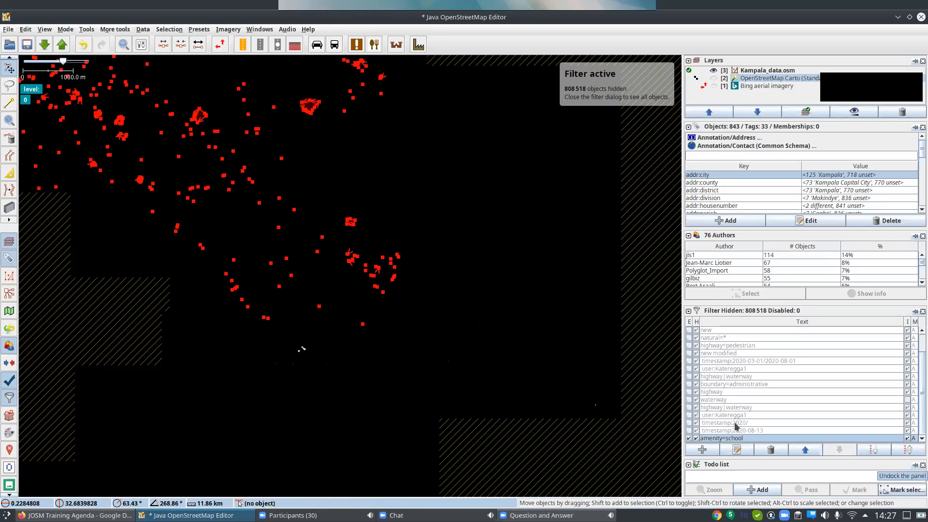
Close the Authors, Validation Results and Tags/Memberships dialogs to make room for the Todo list.
click(257, 29)
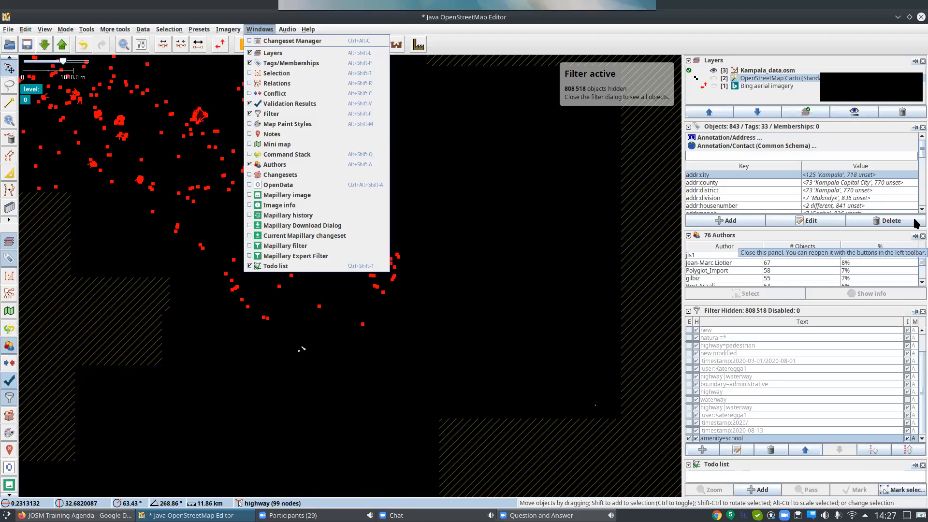
click(916, 237)
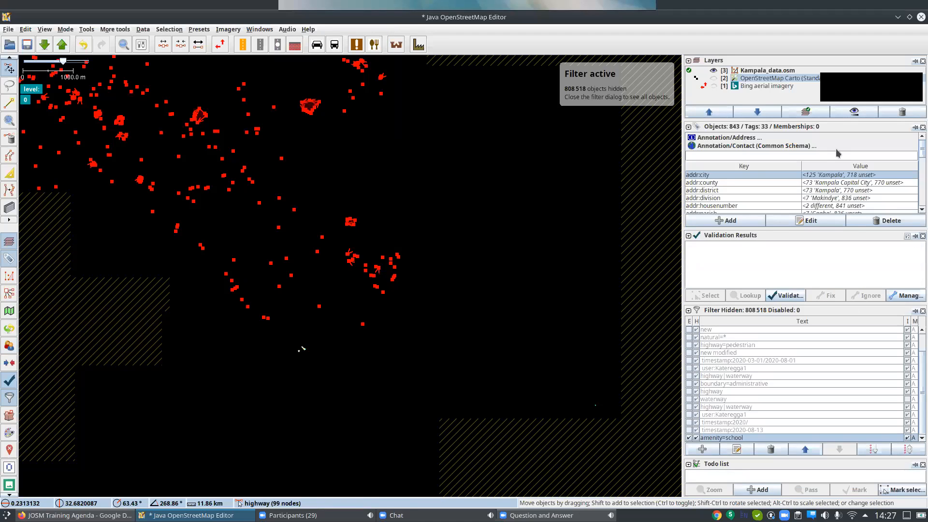
key(alt+shift+v)
click(915, 146)
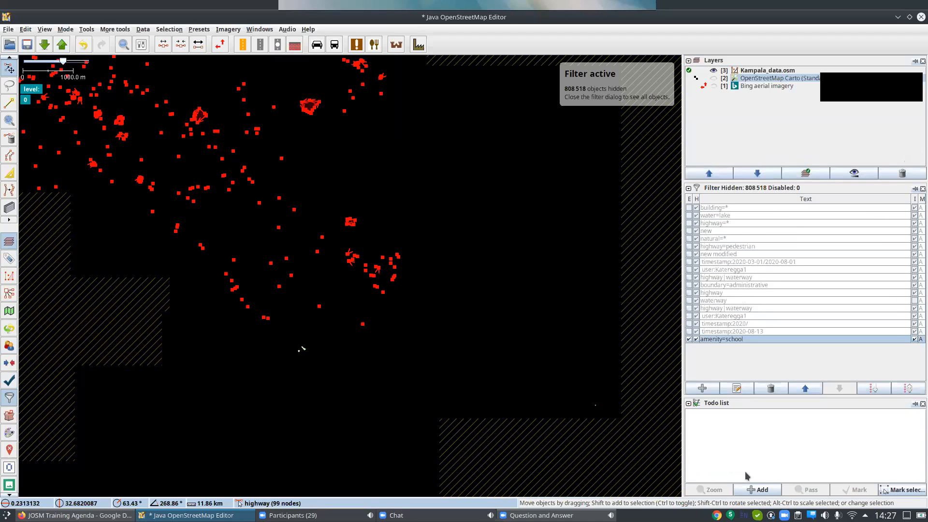
Add the selected school objects to the Todo list, clear the map selection and zoom to the first list item.
click(755, 486)
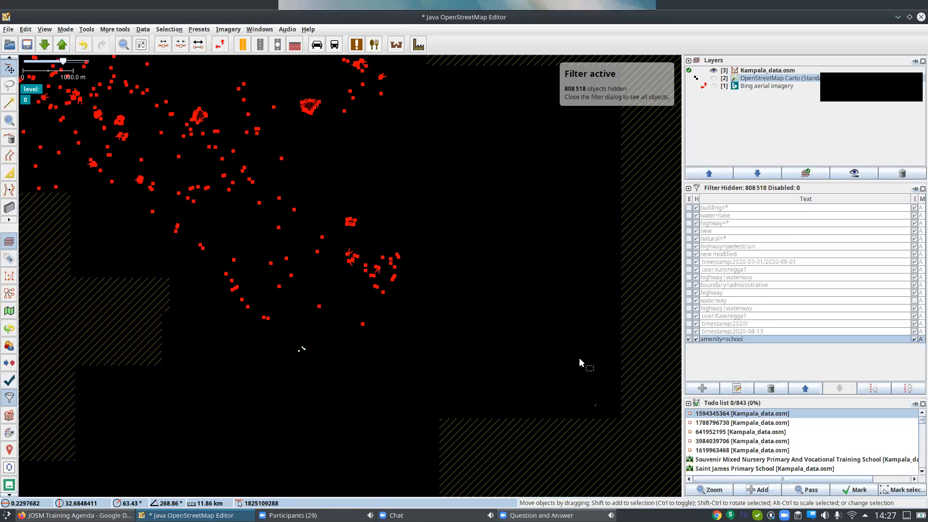
click(569, 330)
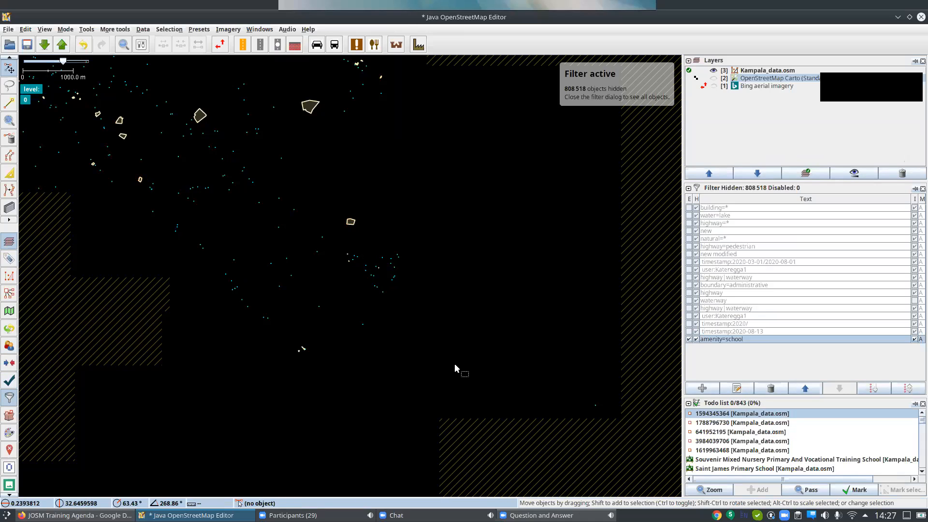
double_click(741, 415)
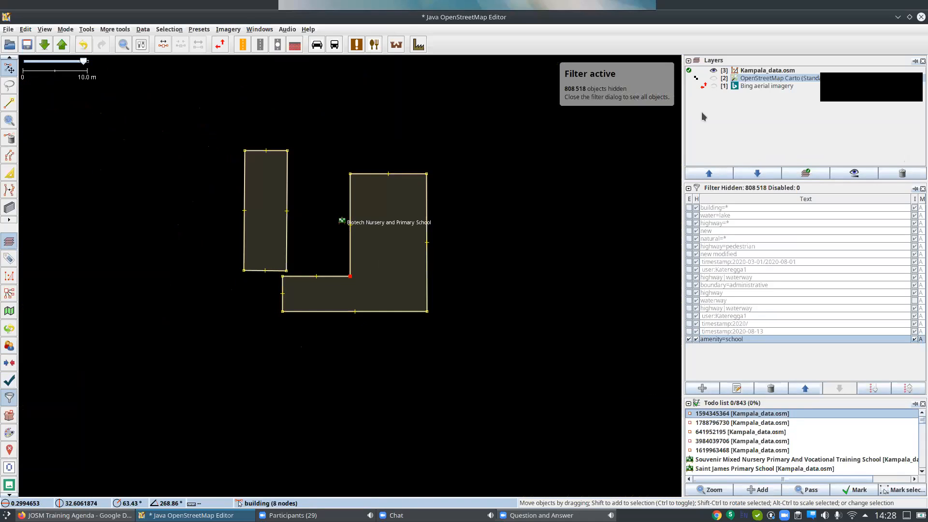
Compare the Biotech Nursery and Primary School buildings with the Bing aerial imagery, and hide the imagery again.
click(713, 85)
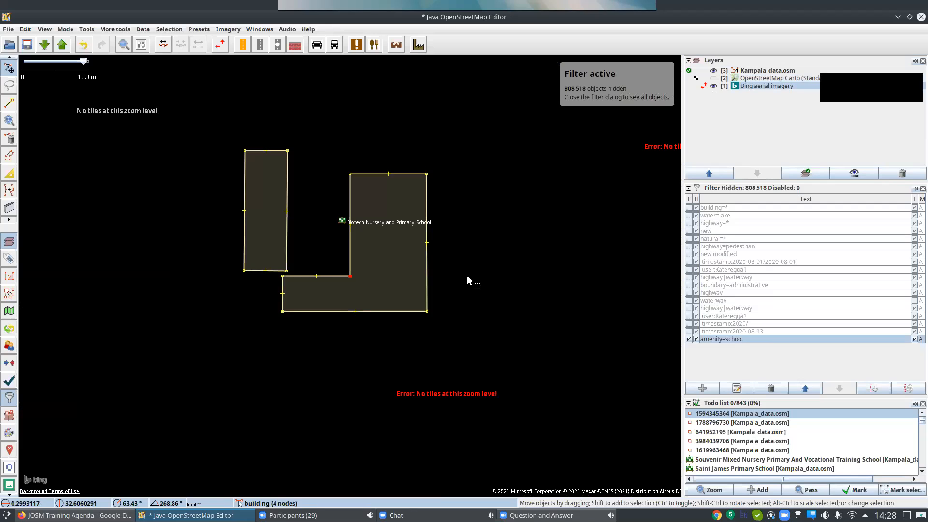
scroll(477, 287, down, 5)
scroll(477, 289, up, 4)
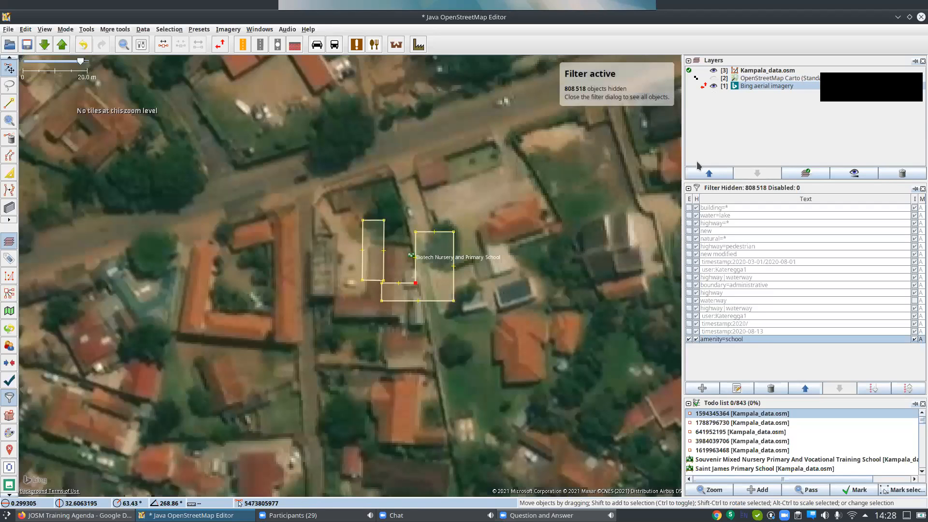
click(714, 86)
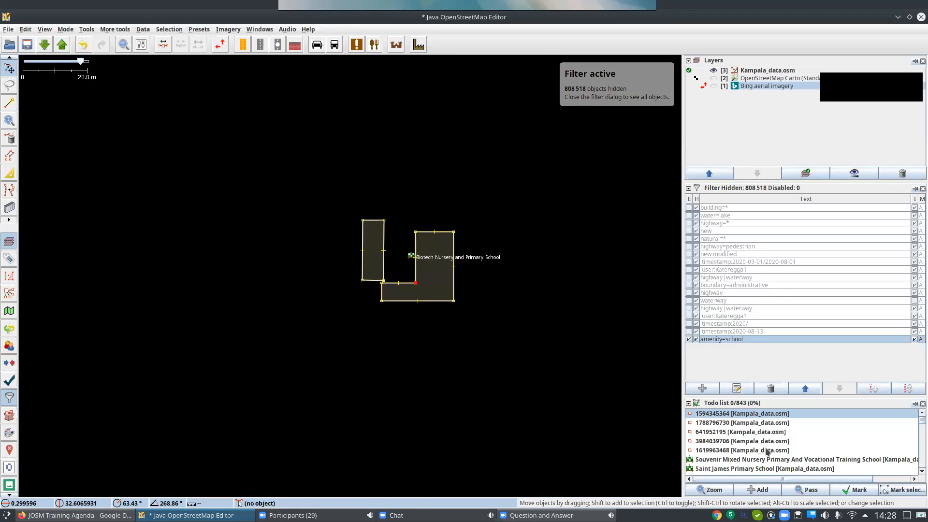
Mark the first todo item, Souvenir Mixed Nursery Primary And Vocational Training School and Saint James Primary School as done.
click(847, 491)
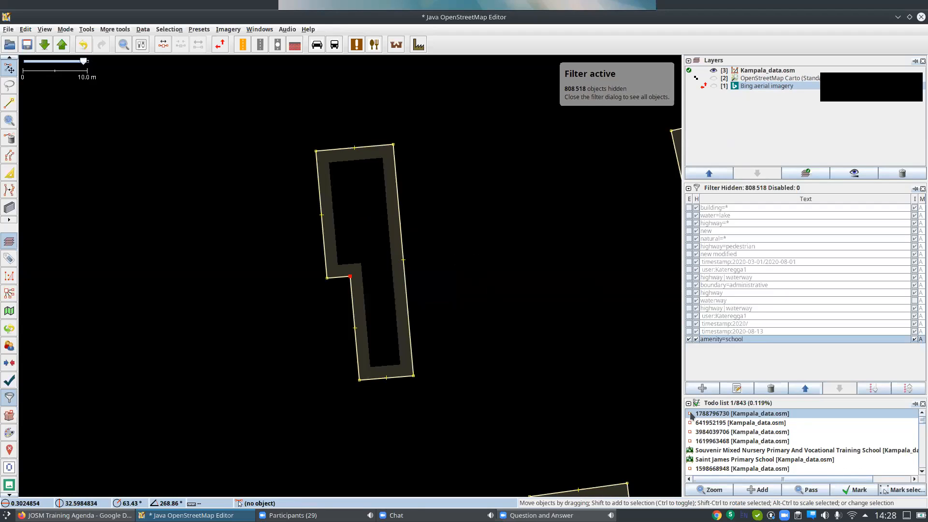
click(714, 455)
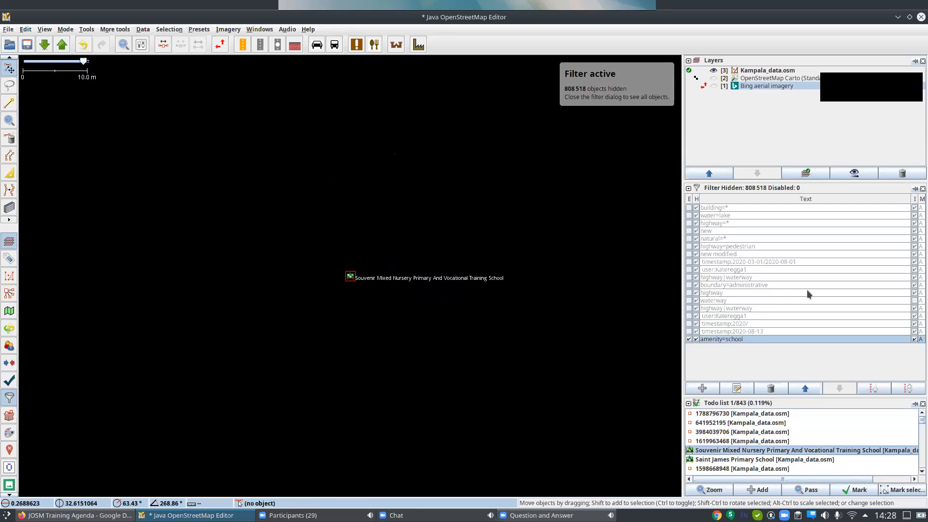
click(838, 491)
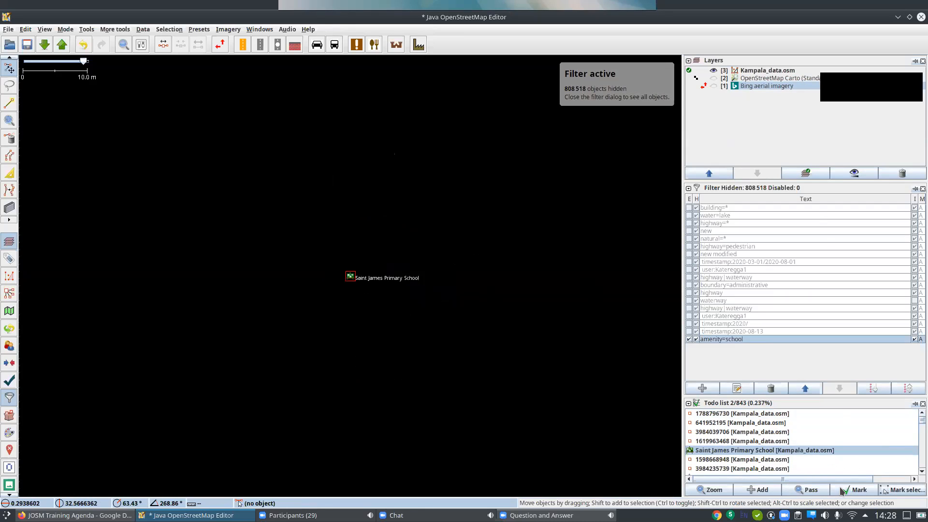
click(841, 490)
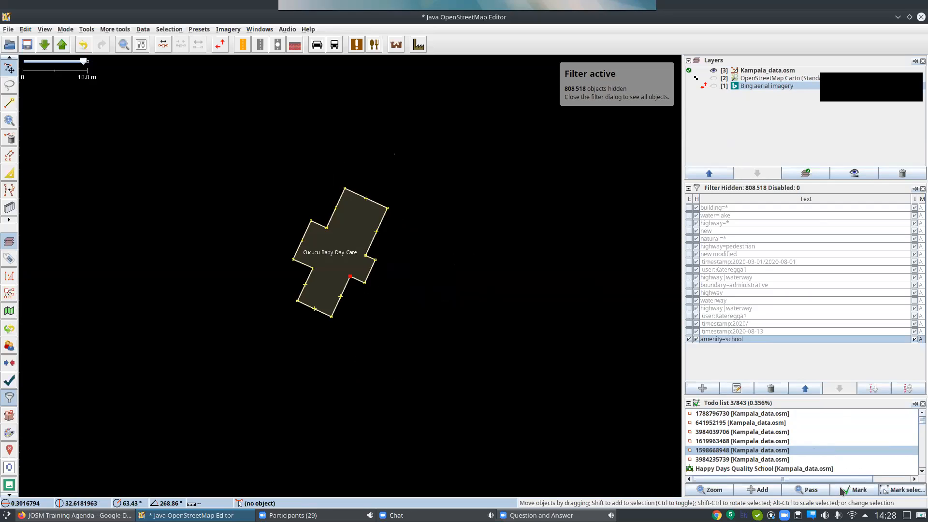
scroll(777, 449, down, 2)
scroll(777, 452, up, 1)
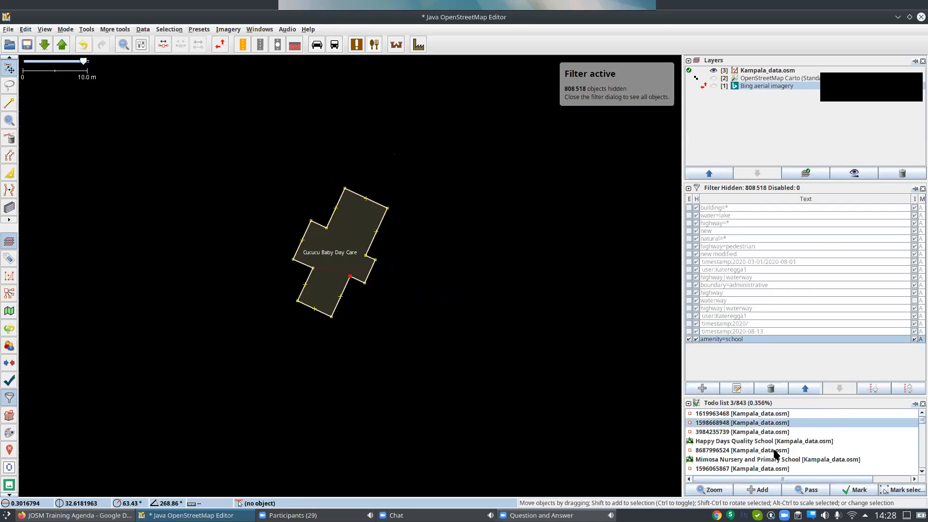
click(520, 260)
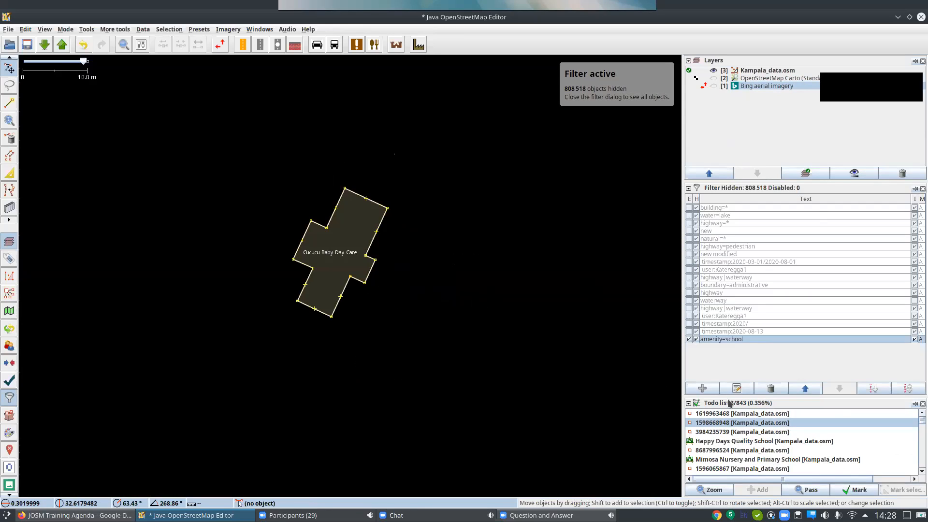
Mark Happy Days Quality School and the two todo items after it as done, and clear the map selection.
click(733, 441)
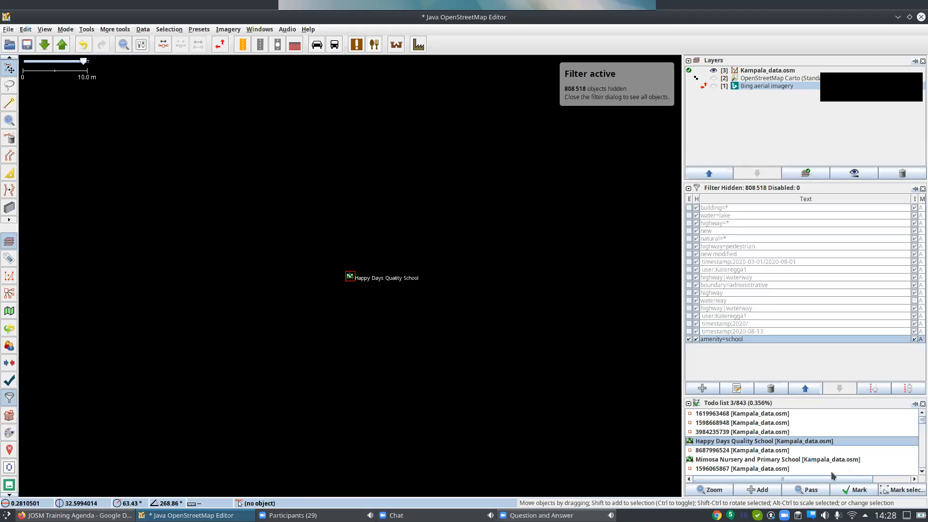
click(845, 489)
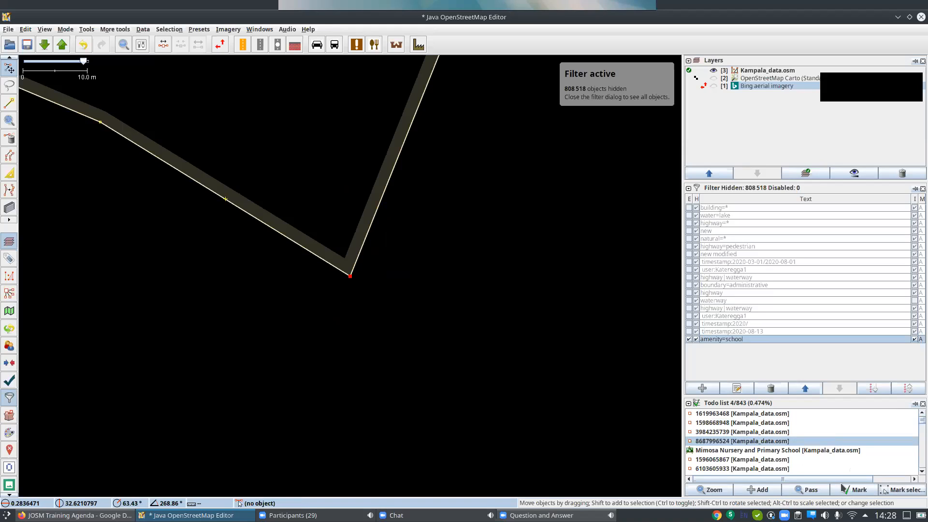
click(847, 489)
click(847, 489)
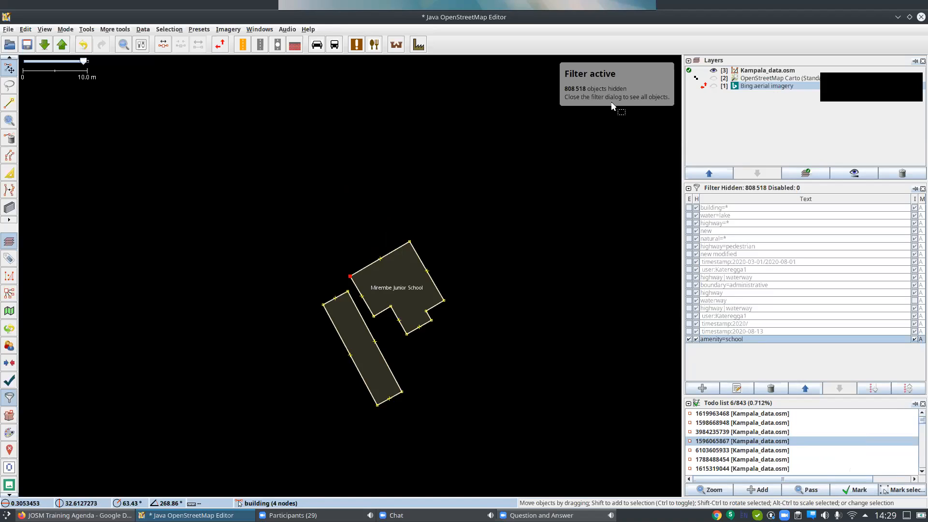
drag(559, 330, 558, 330)
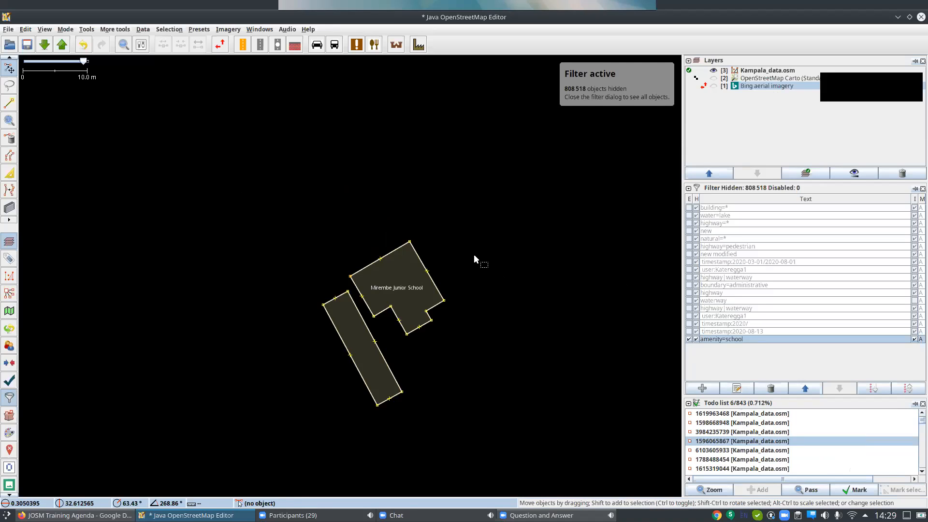
Clear the Todo list and disable the amenity=school filter.
scroll(473, 254, down, 14)
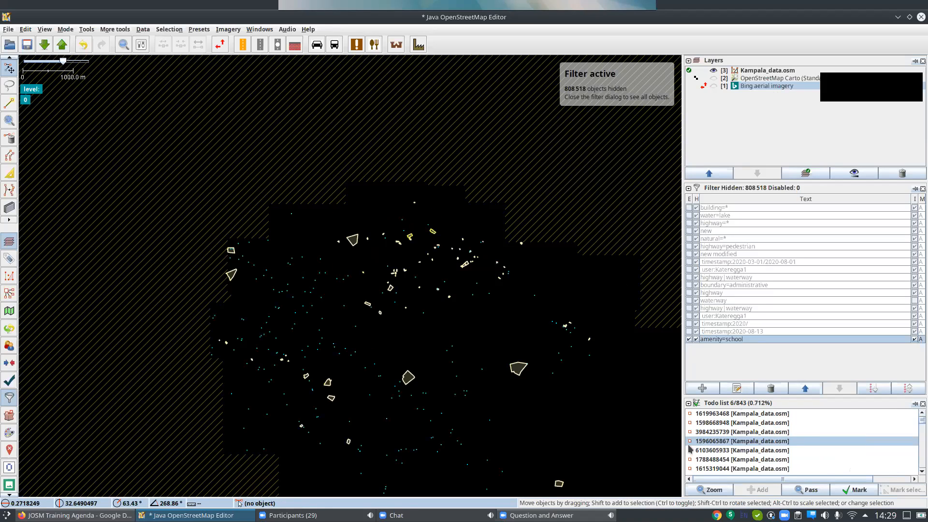
right_click(822, 444)
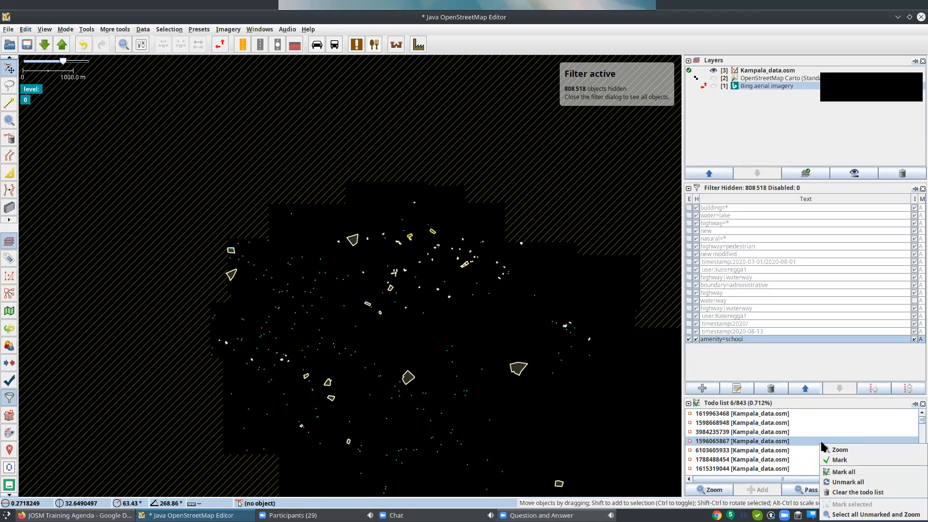
click(866, 493)
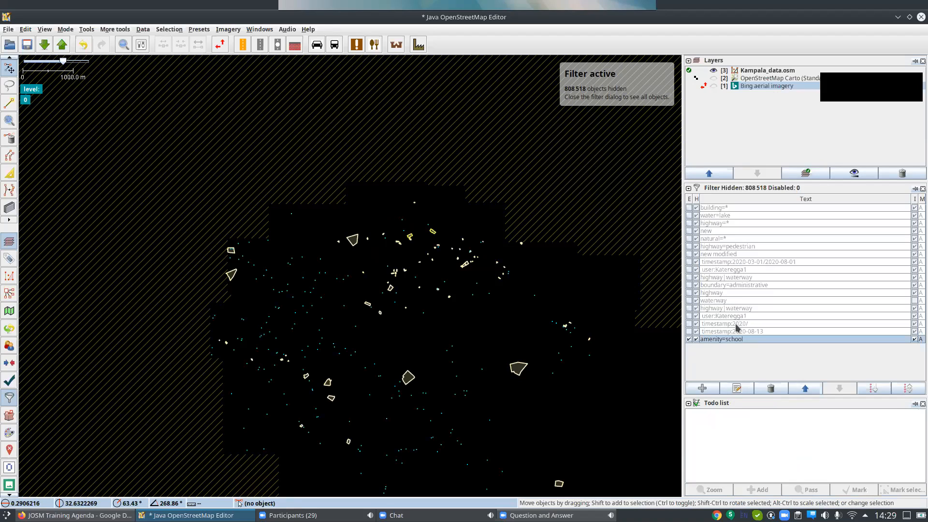
click(689, 340)
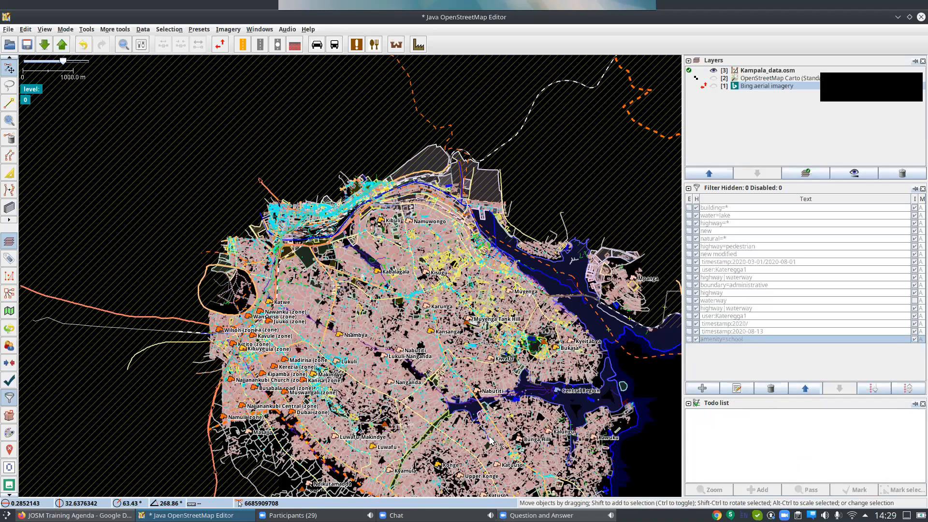
Enable the building=* filter so only the buildings of Kampala_data.osm are shown.
scroll(491, 439, up, 10)
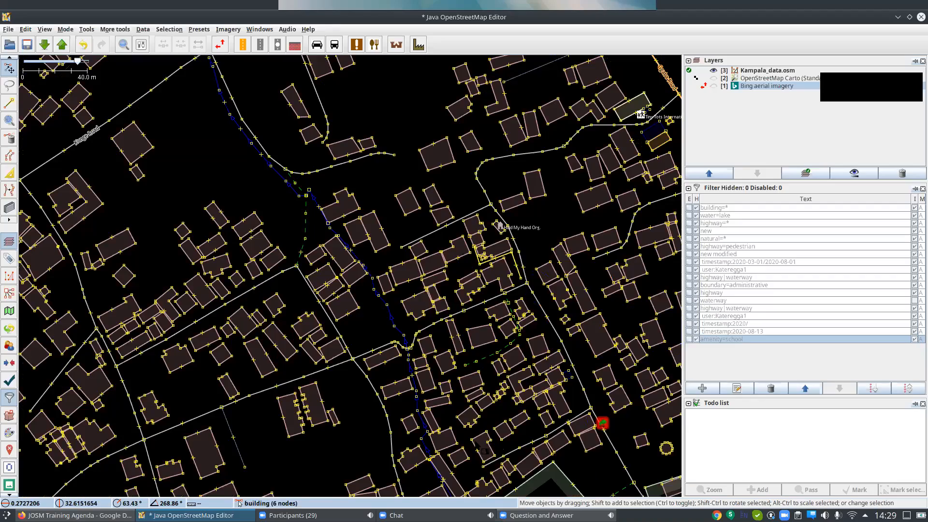
drag(200, 398, 144, 389)
drag(496, 381, 414, 369)
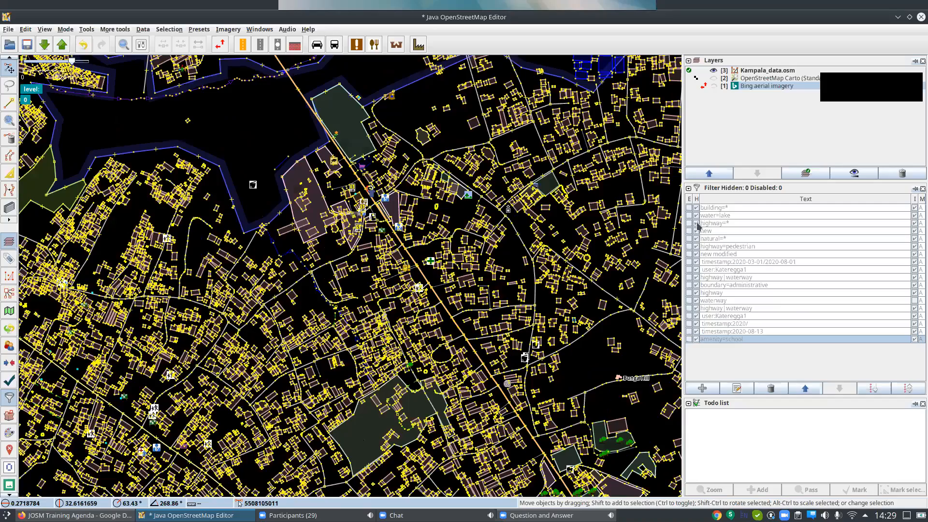
click(691, 208)
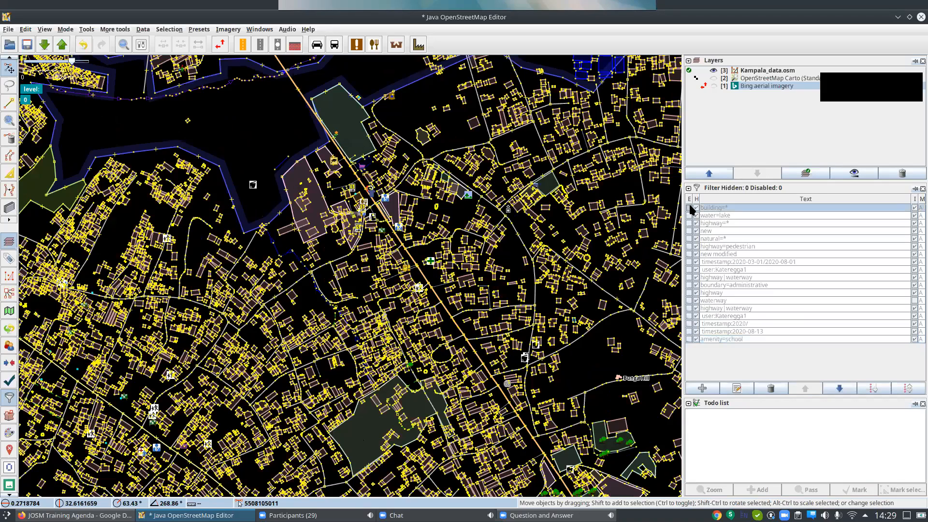
click(689, 208)
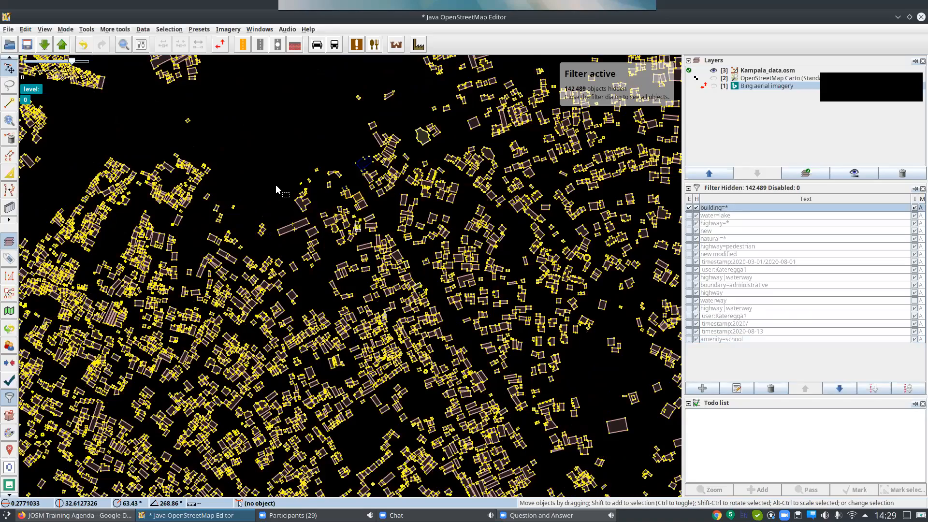
Select all buildings in the isolated cluster just south of the main built-up area's southern tip.
scroll(276, 185, down, 2)
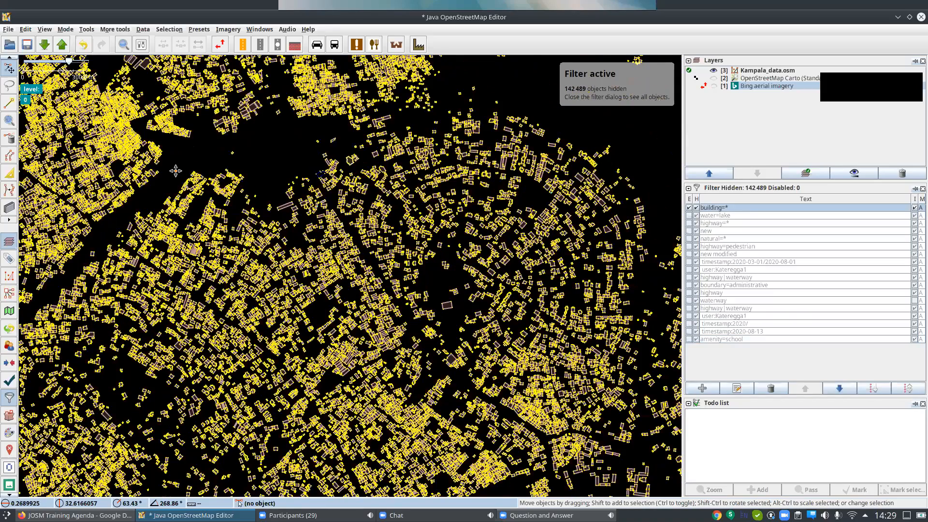
scroll(176, 171, down, 3)
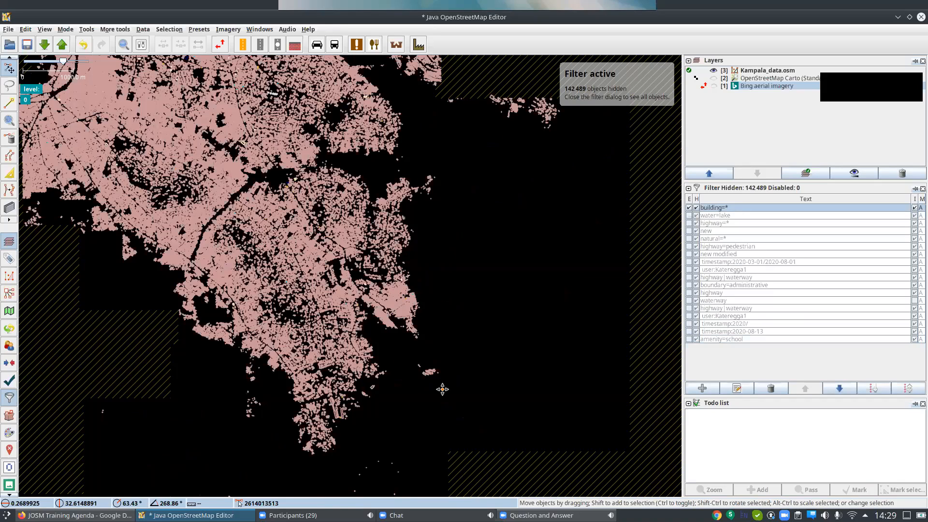
scroll(442, 389, up, 3)
scroll(443, 389, down, 1)
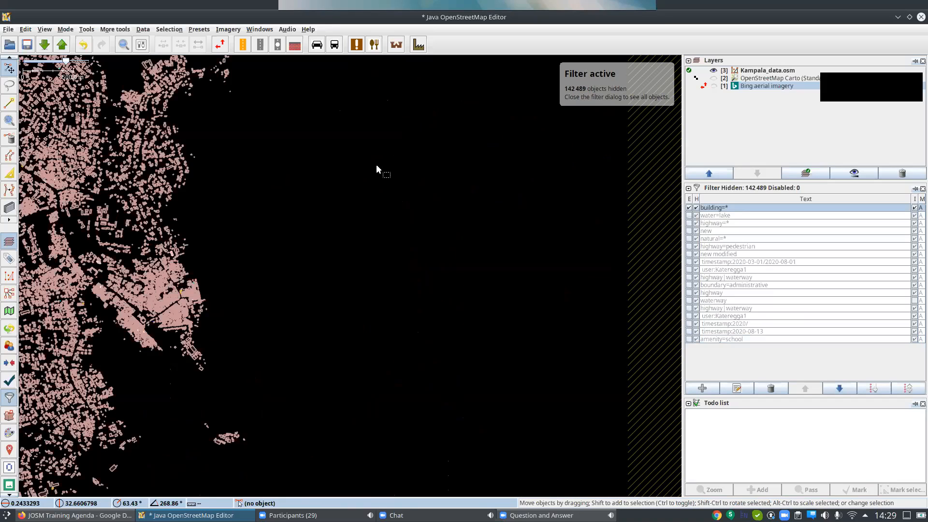
scroll(276, 445, down, 1)
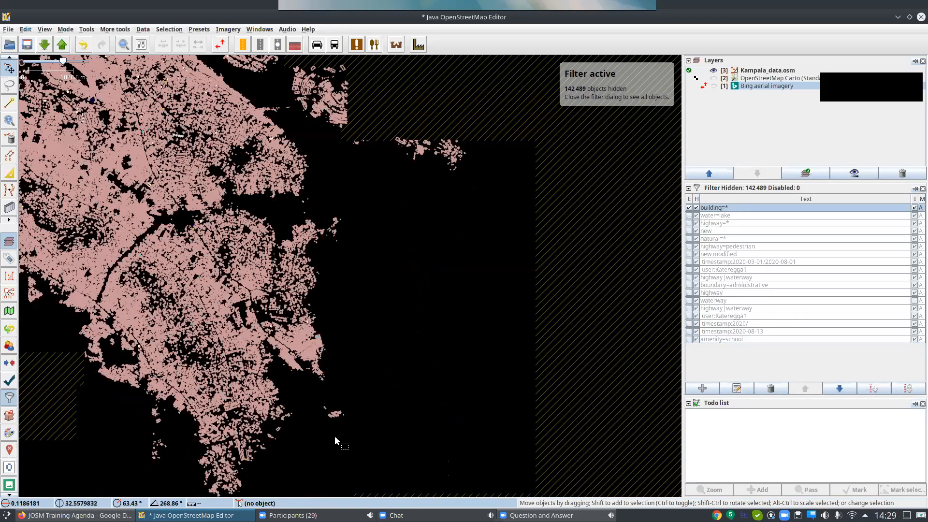
scroll(334, 435, down, 1)
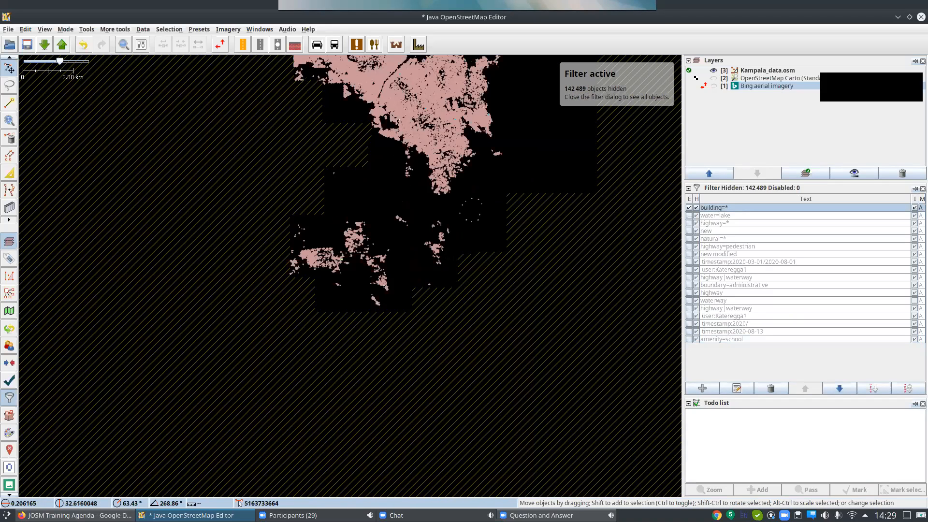
scroll(440, 247, up, 3)
drag(394, 179, 298, 276)
drag(207, 90, 493, 355)
click(443, 249)
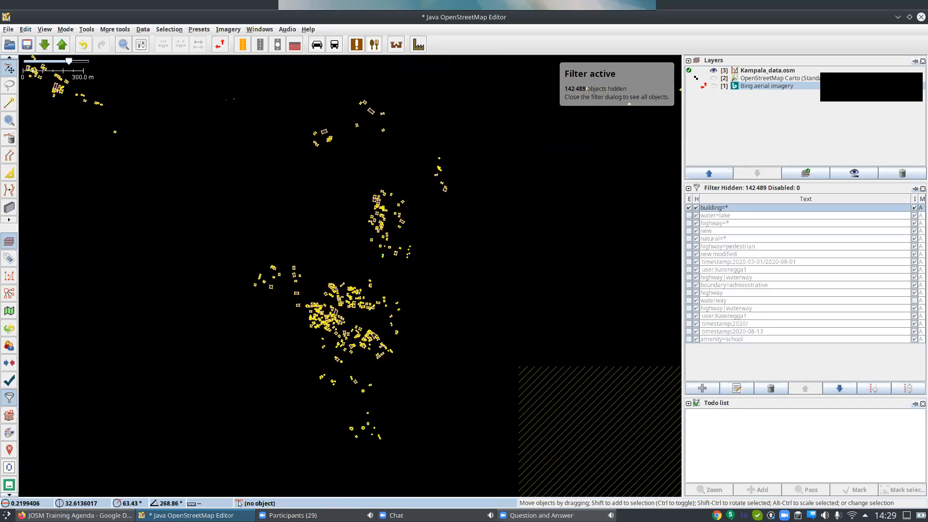
drag(225, 91, 498, 466)
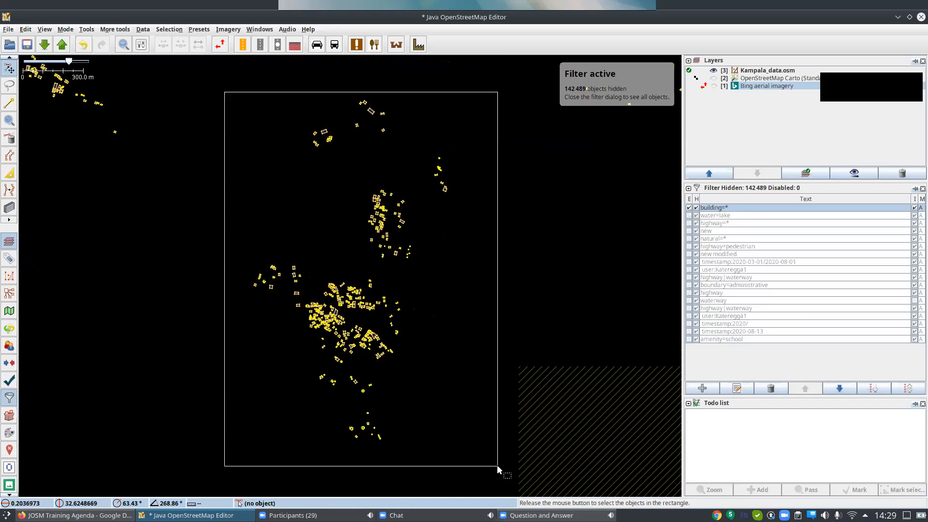
drag(476, 368, 475, 366)
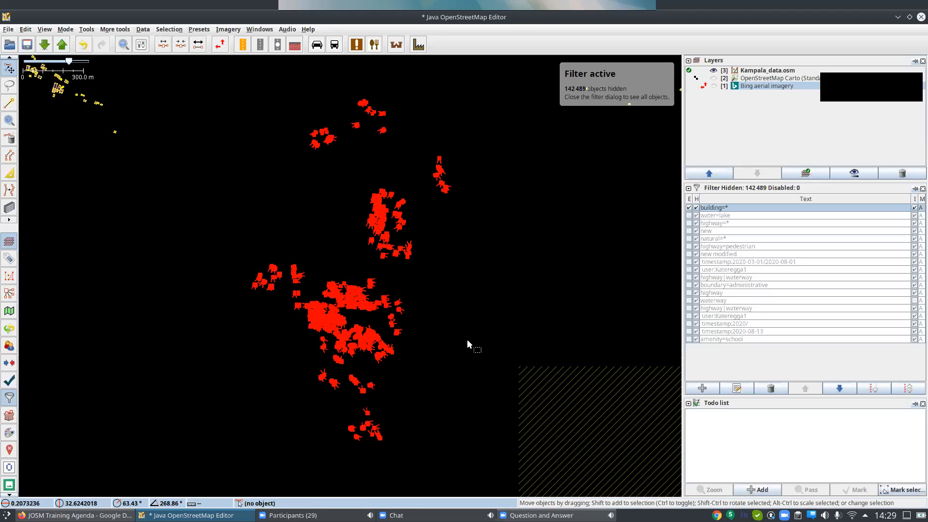
Unselect the nodes of the selected cluster so that only the building ways stay selected.
scroll(375, 216, up, 10)
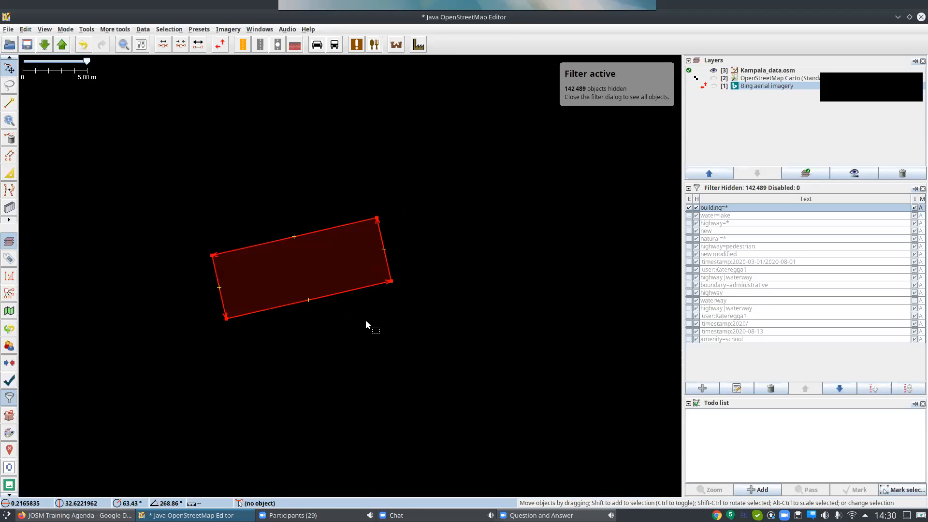
scroll(425, 357, down, 5)
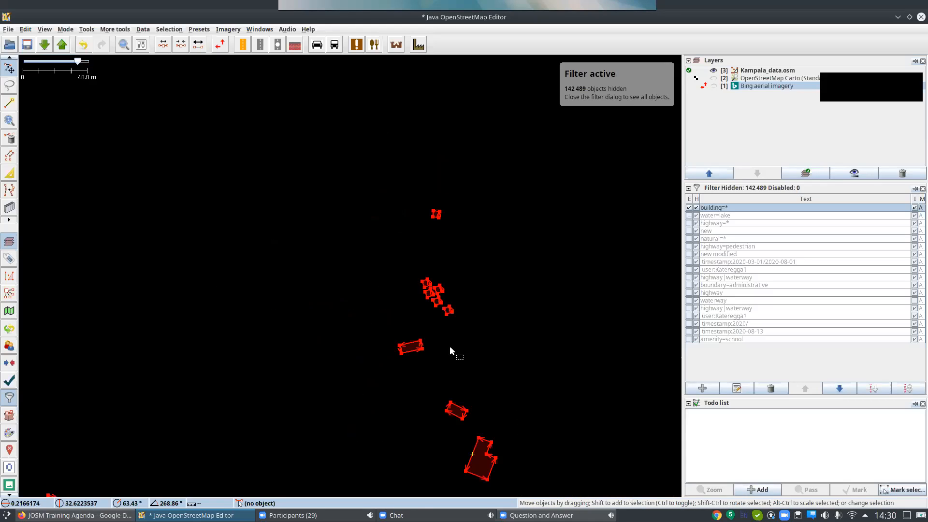
drag(507, 417, 512, 374)
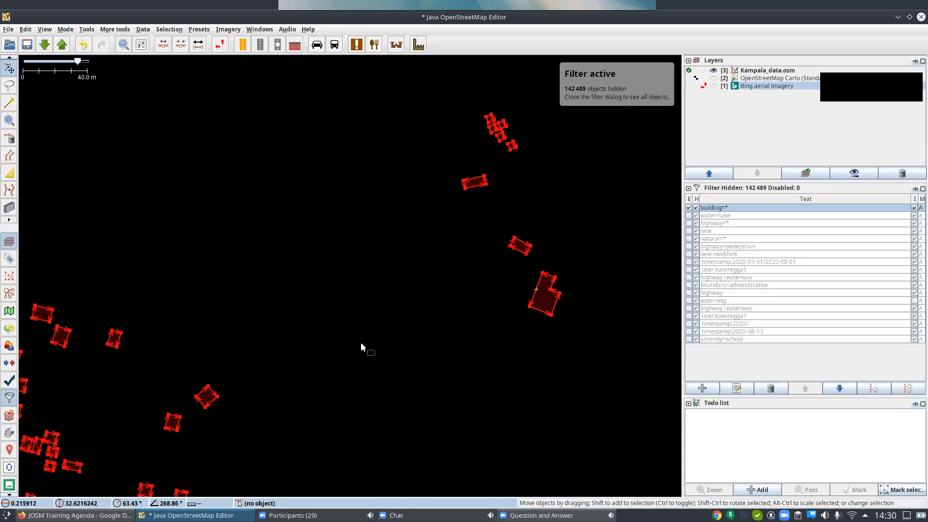
scroll(360, 342, down, 2)
drag(360, 360, 423, 215)
scroll(408, 325, down, 2)
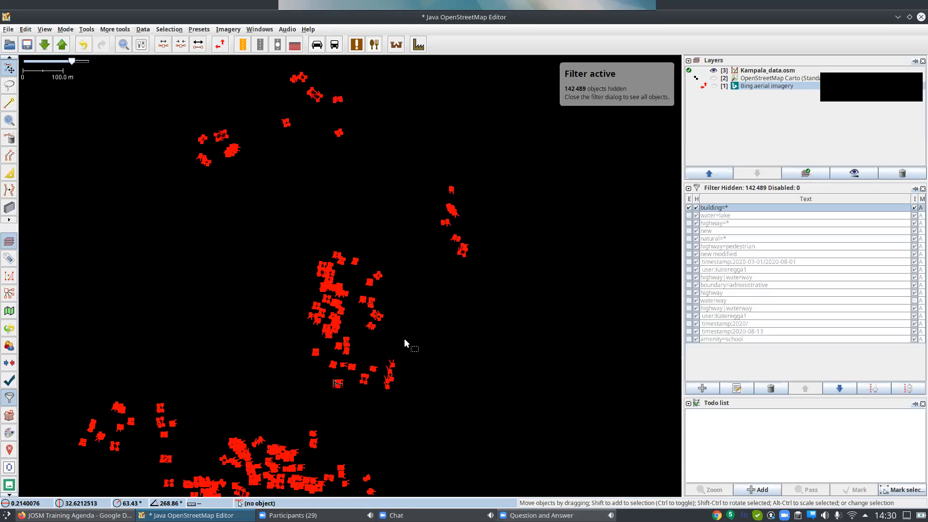
scroll(476, 273, down, 3)
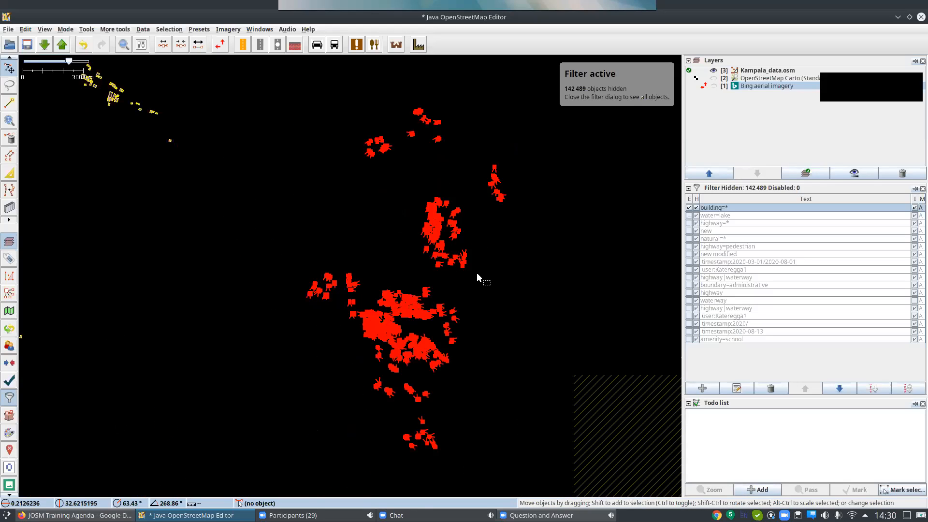
key(shift+u)
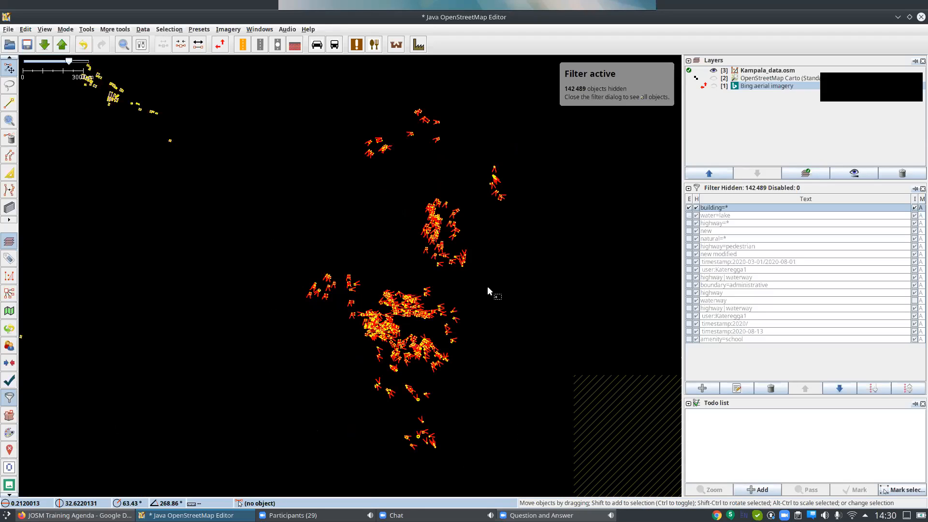
Check that only building outlines are selected in the cluster, and add them to the Todo list.
scroll(421, 319, up, 8)
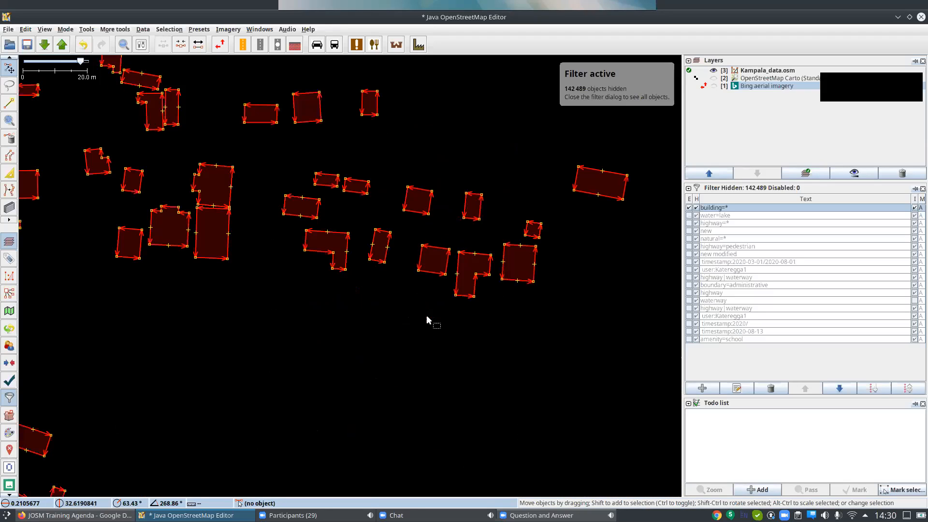
scroll(571, 181, up, 3)
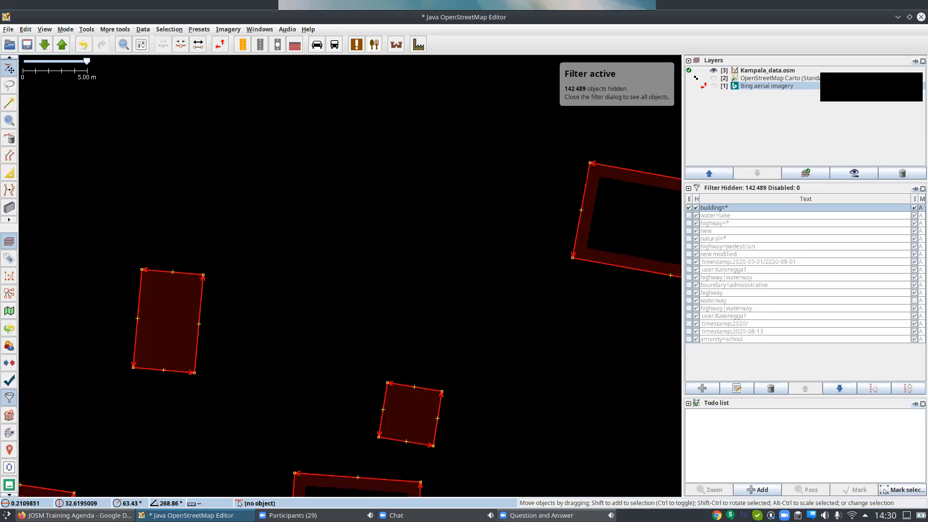
scroll(525, 216, down, 2)
scroll(525, 215, down, 3)
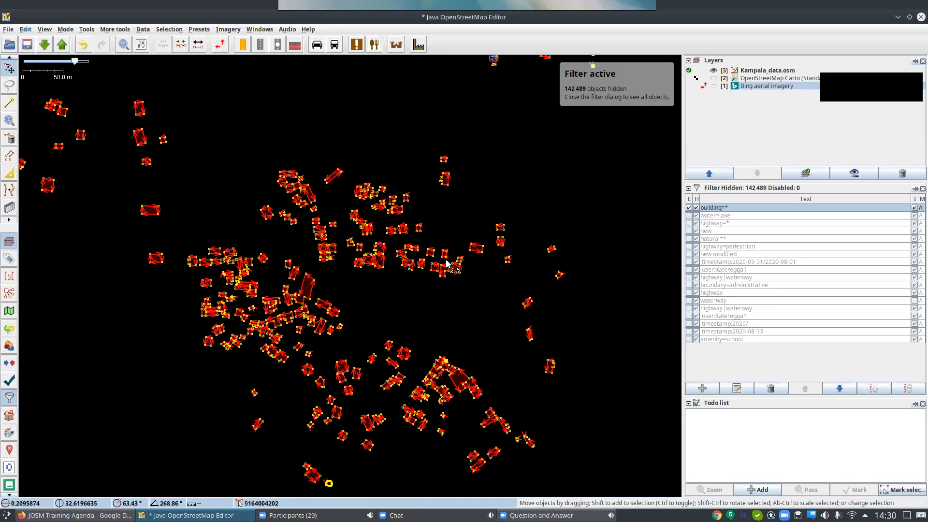
scroll(486, 272, down, 2)
scroll(486, 272, down, 2)
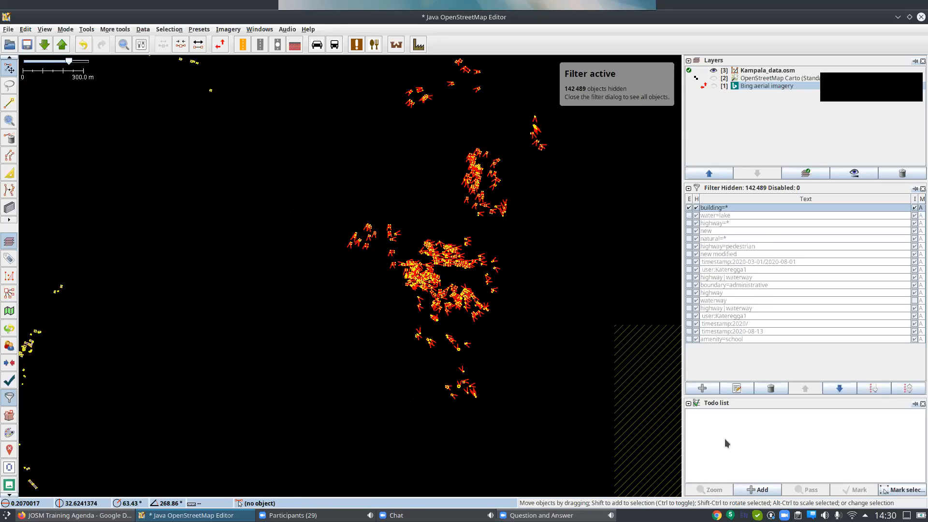
click(756, 489)
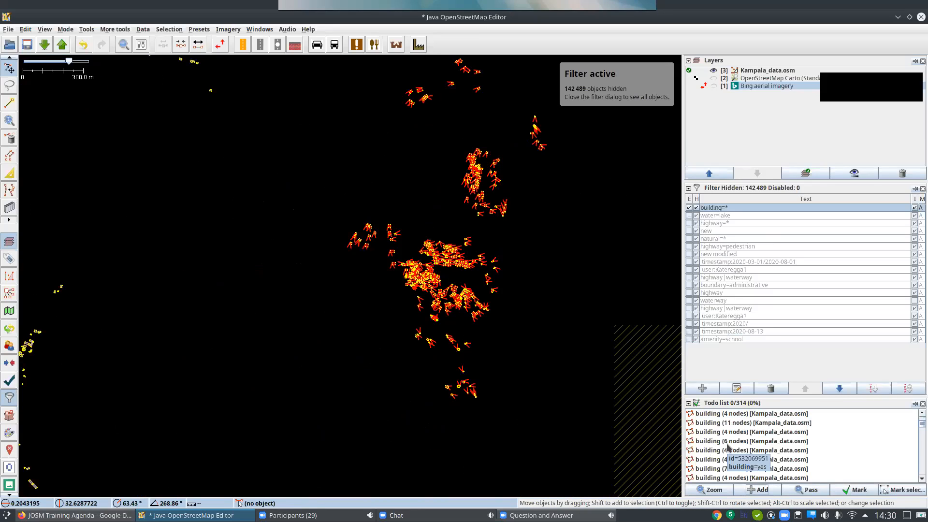
Select the first building in the Todo list and zoom the map to it.
scroll(223, 369, up, 8)
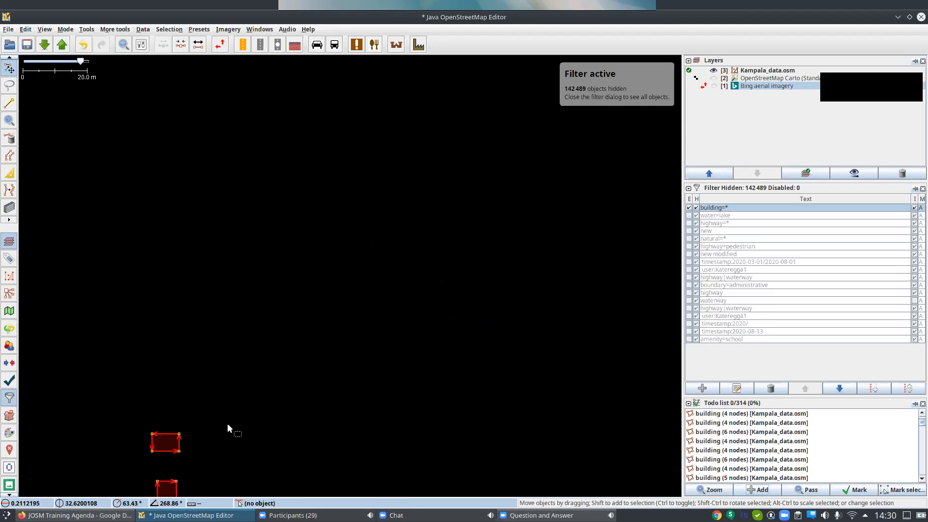
scroll(273, 395, down, 3)
drag(376, 335, 502, 250)
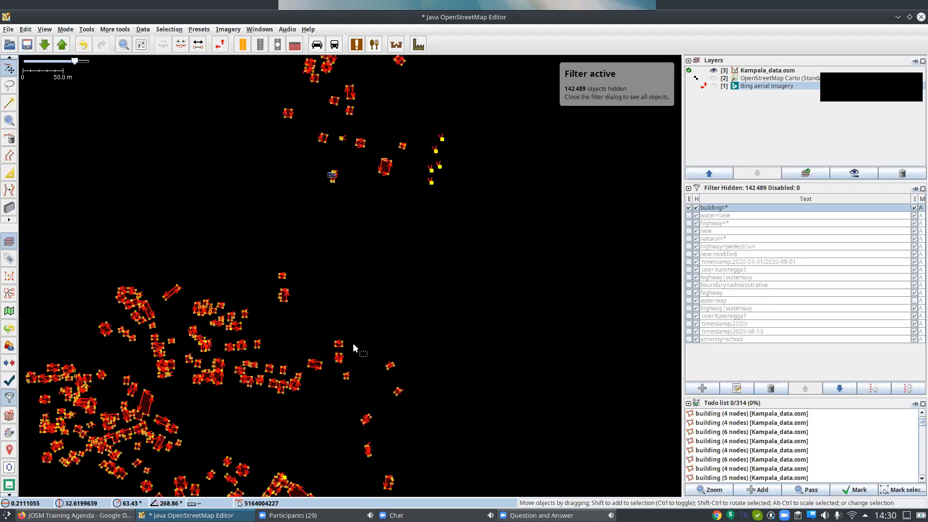
drag(375, 310, 539, 266)
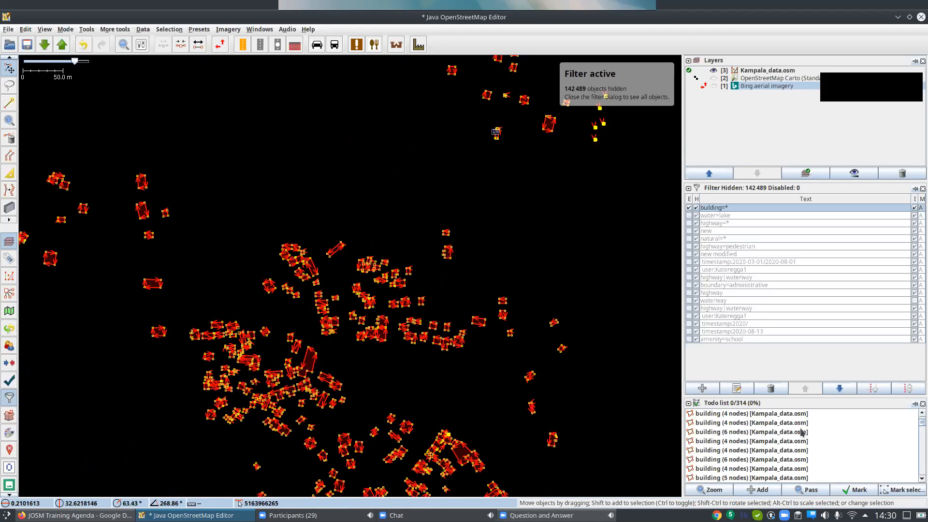
click(778, 414)
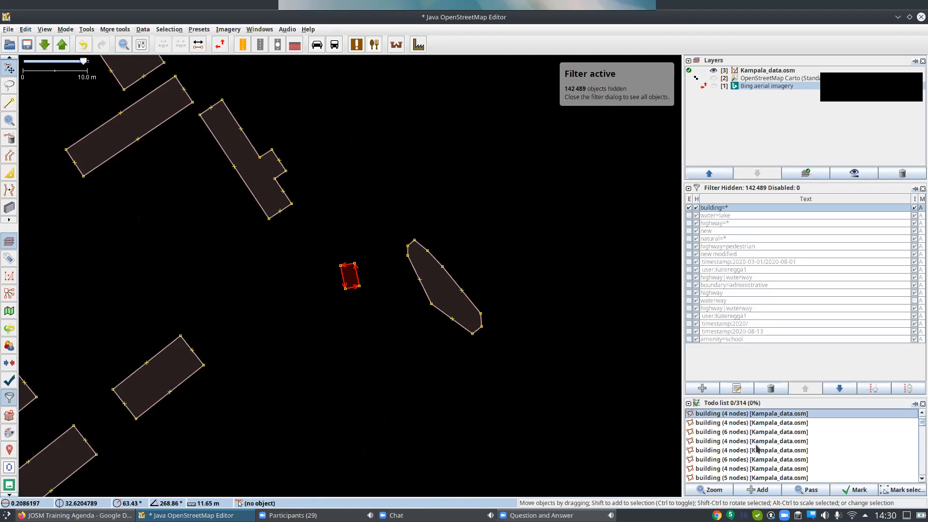
Mark the first eight buildings in the Todo list as done one after another, and clear the map selection.
click(857, 490)
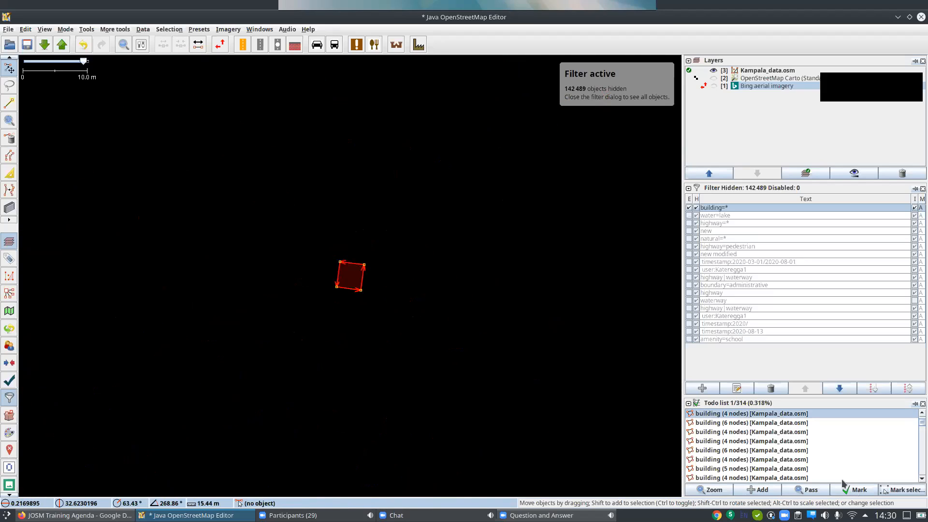
click(845, 491)
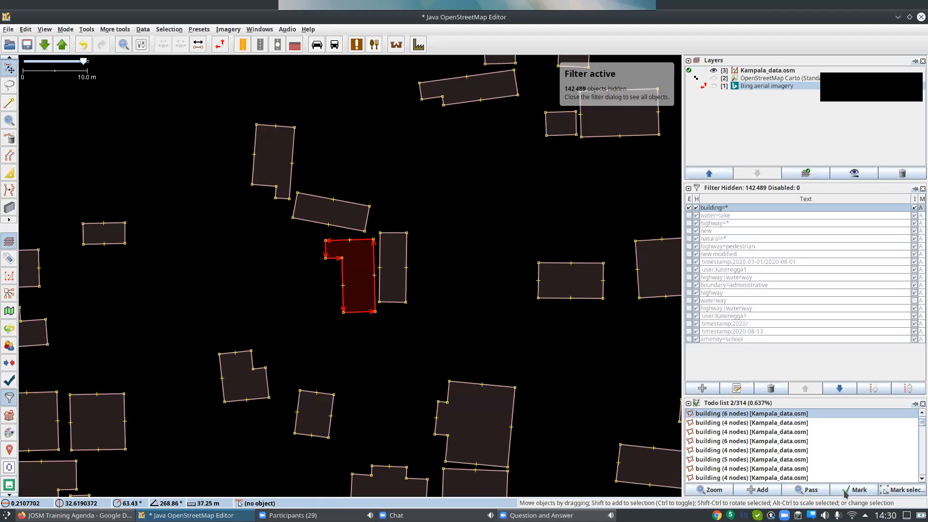
click(845, 492)
click(845, 491)
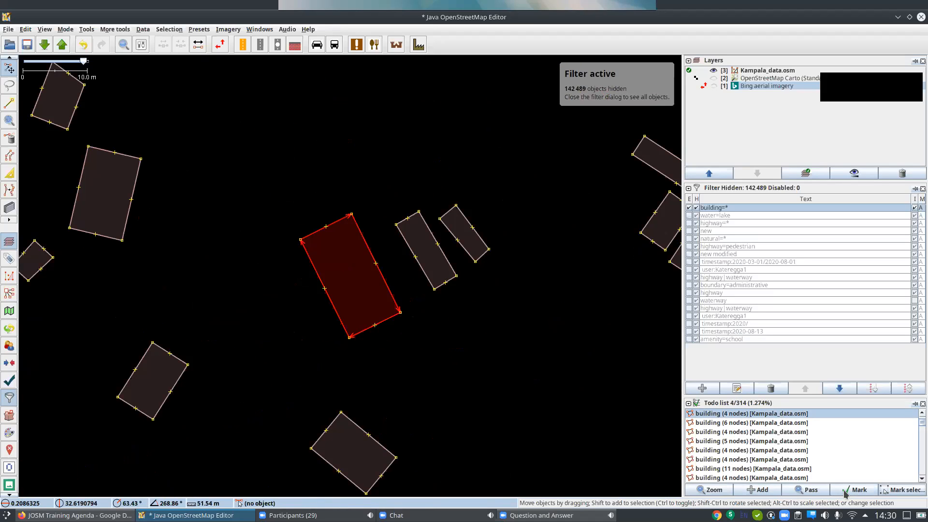
click(845, 492)
click(845, 492)
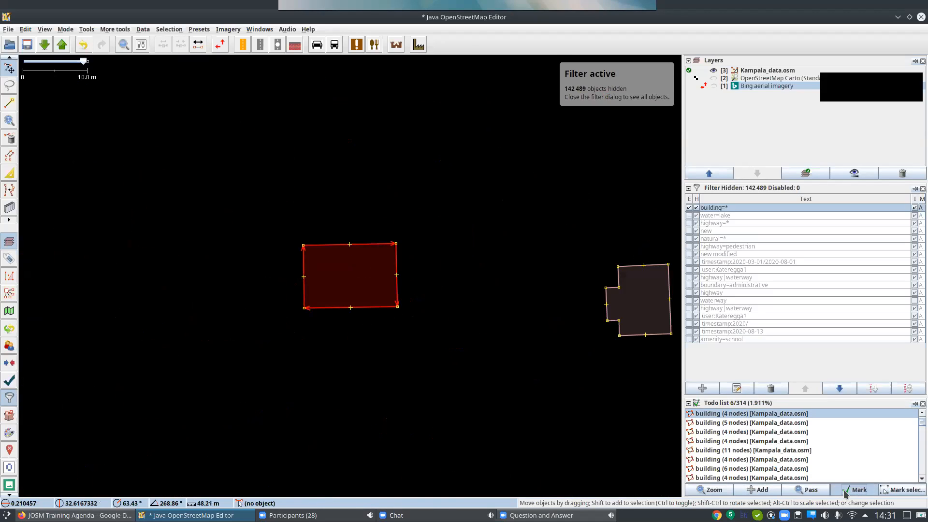
click(845, 492)
click(845, 492)
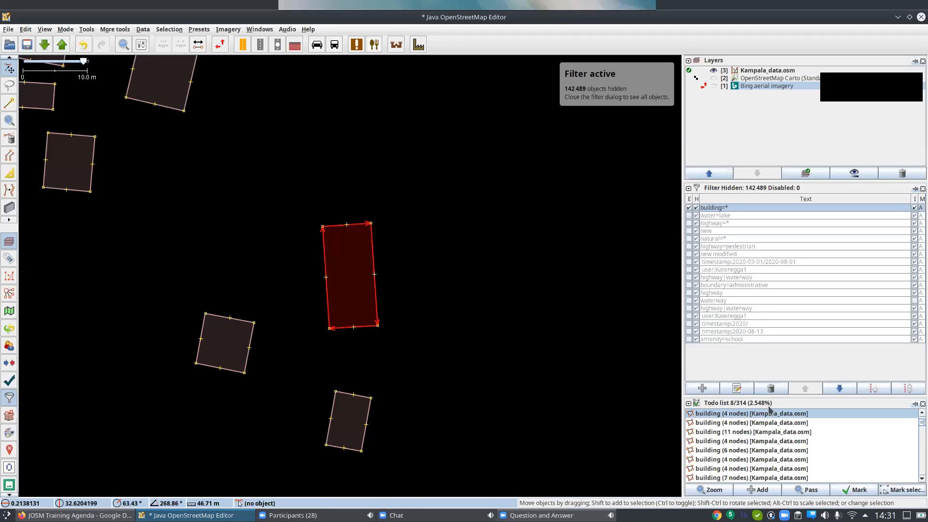
click(539, 305)
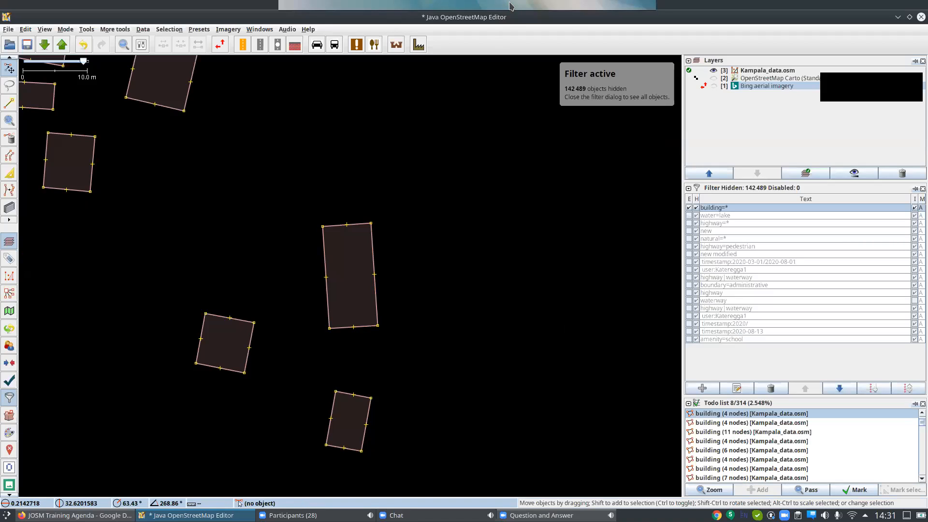
mouse_move(550, 6)
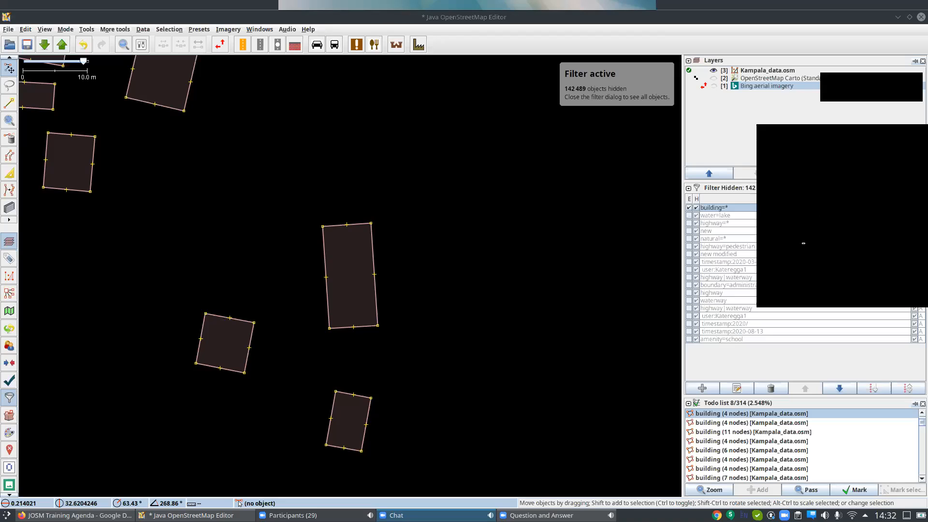
Toggle Expert Mode in the preferences, leaving it enabled, and view the advanced search options for a new filter before cancelling it.
click(24, 29)
mouse_move(87, 29)
mouse_move(28, 31)
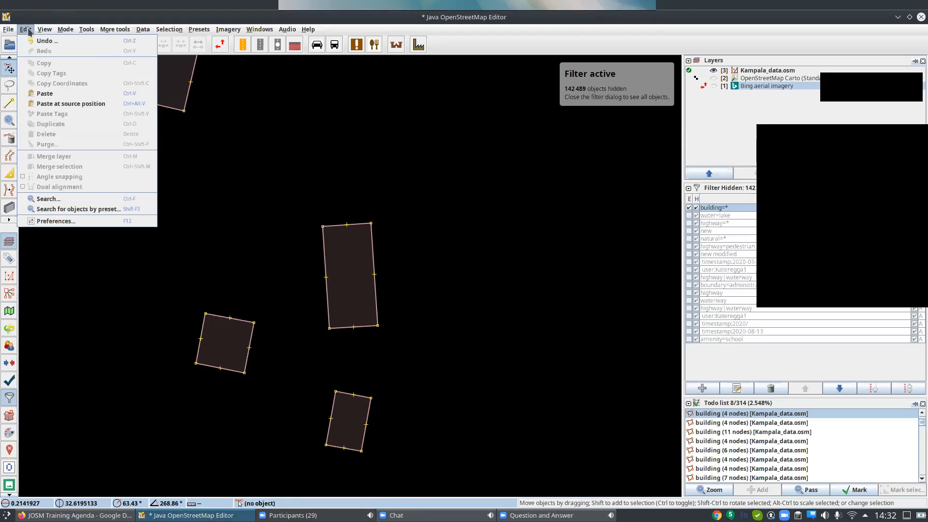
click(57, 221)
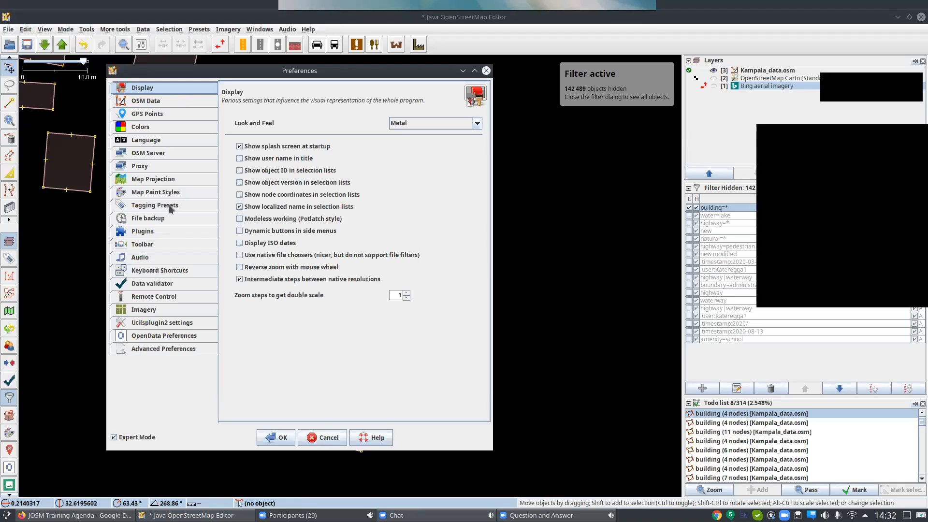
click(113, 438)
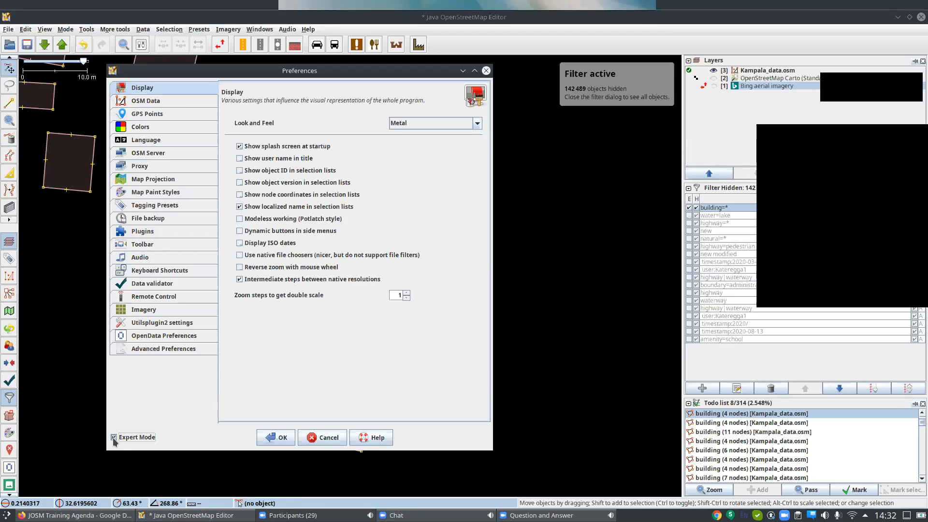
click(113, 437)
click(114, 437)
click(113, 437)
click(276, 437)
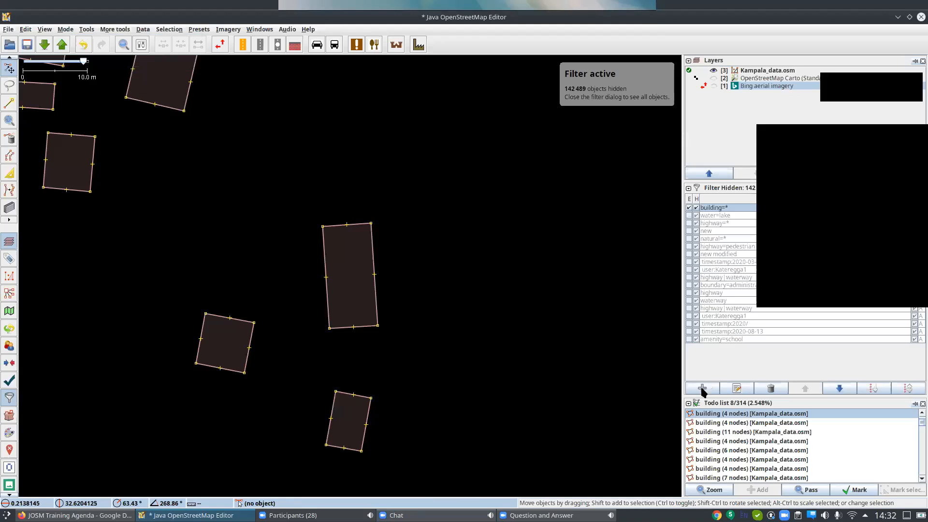
click(702, 388)
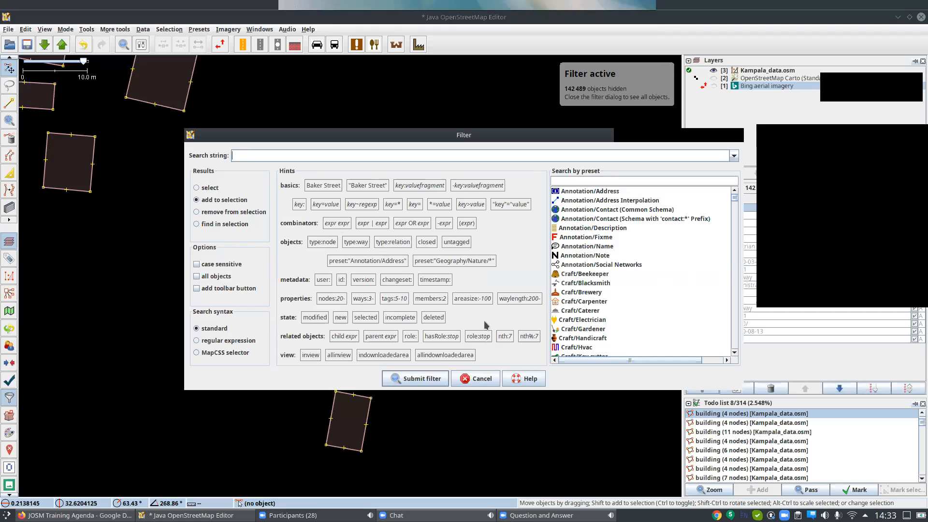
click(464, 379)
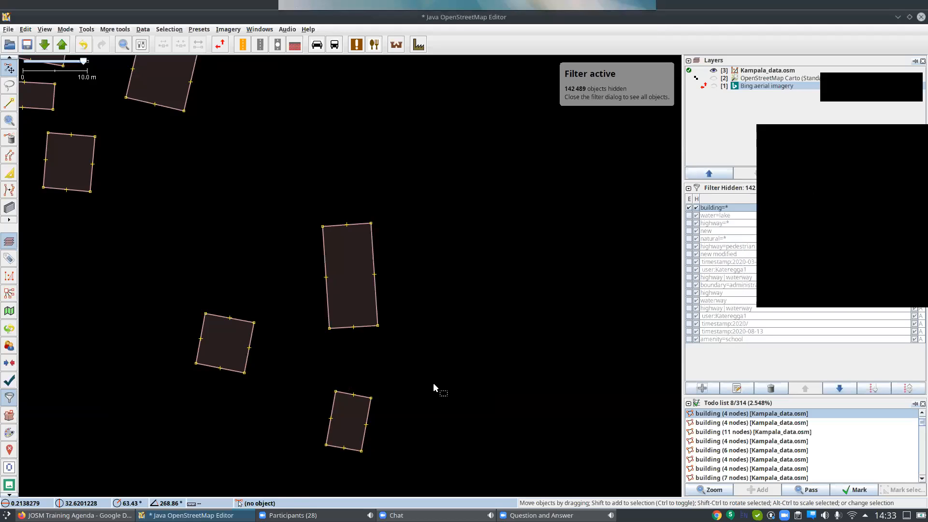
Switch Expert Mode off and back on in the preferences, apply it, and start a new filter to view its search options.
click(29, 31)
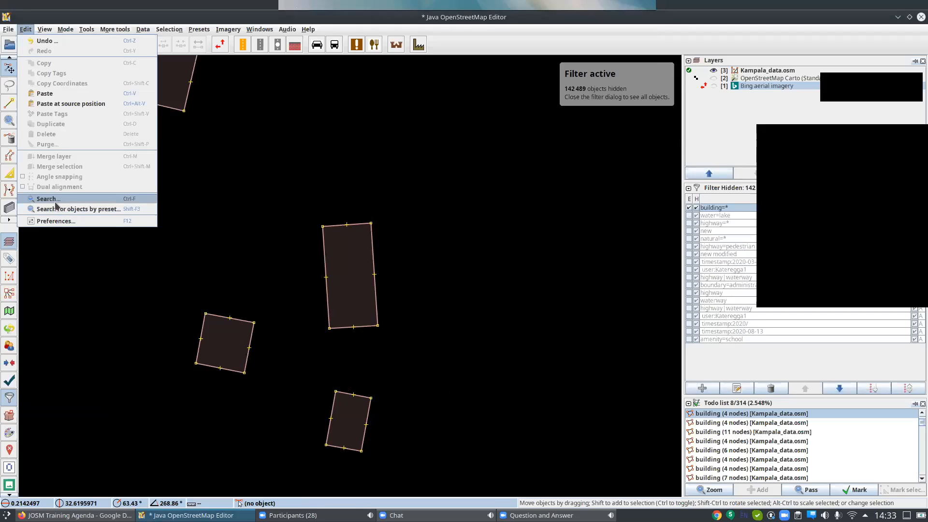
click(60, 221)
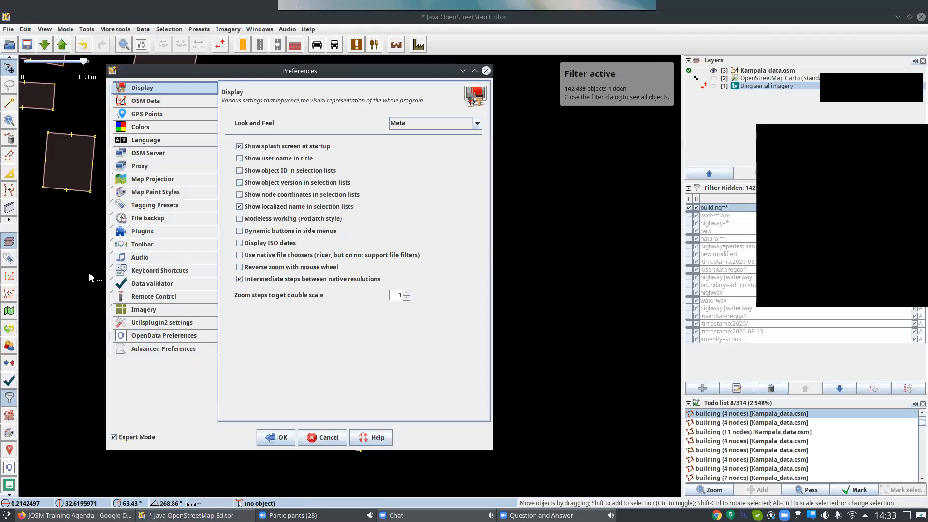
click(114, 438)
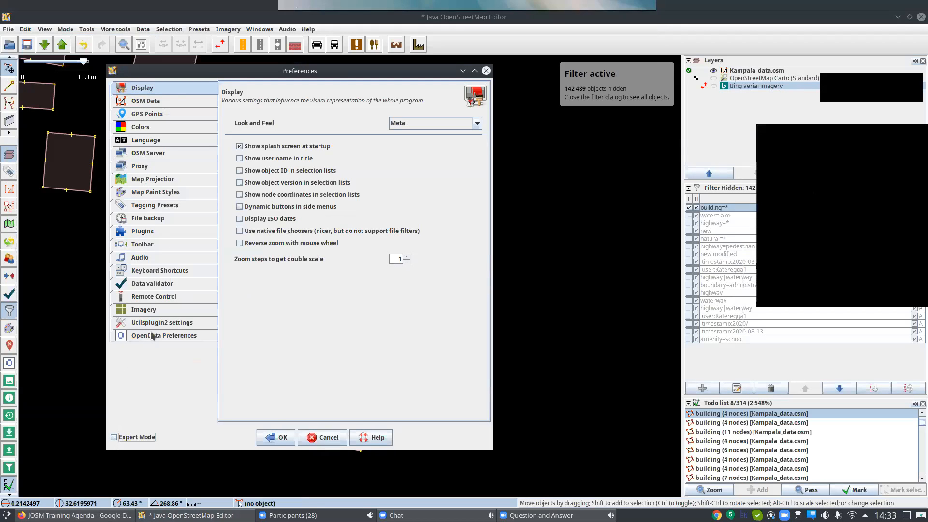
click(113, 437)
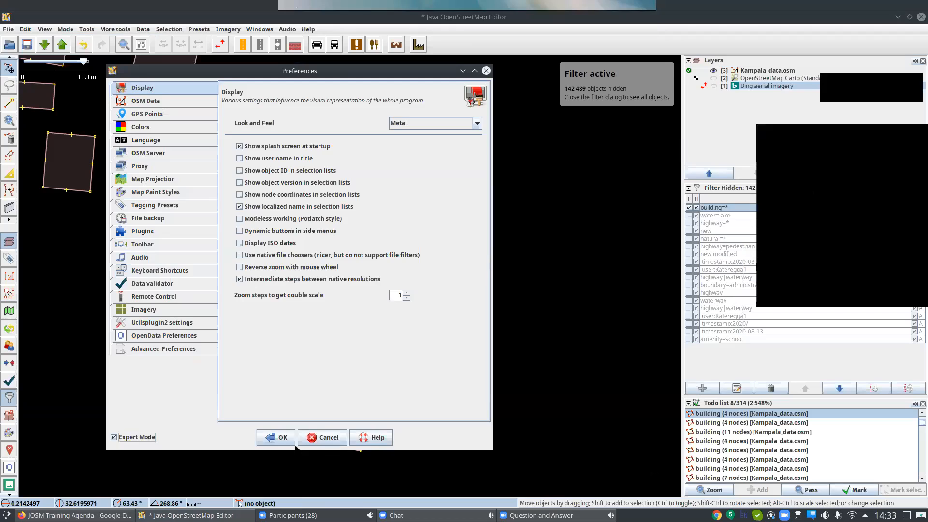
click(278, 437)
click(710, 389)
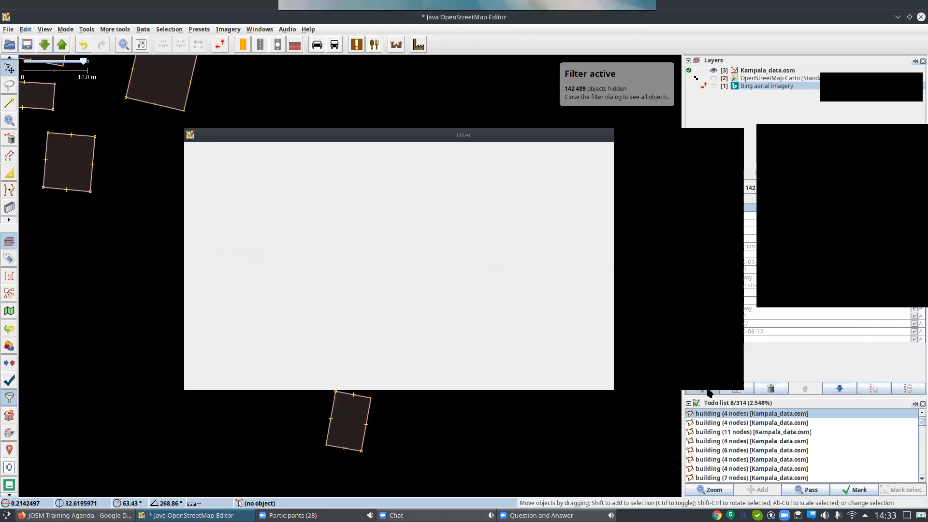
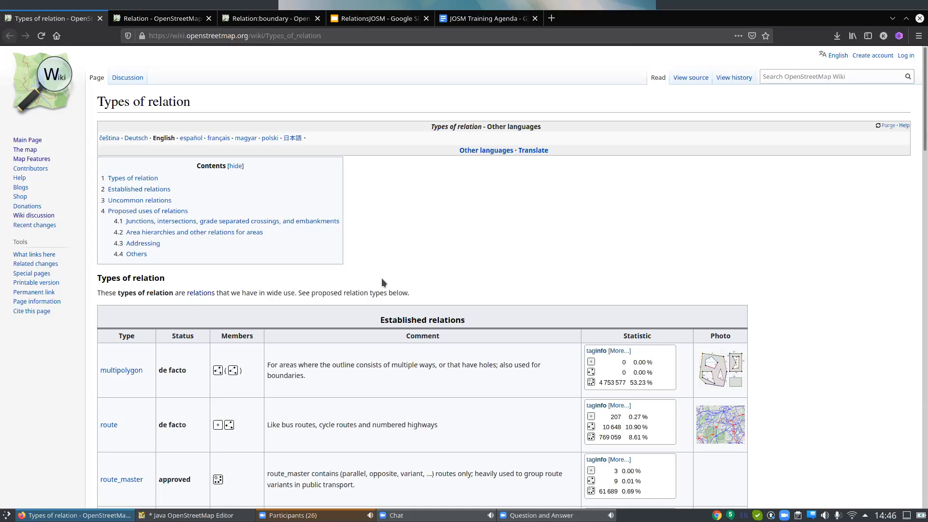
Review the wiki's table of established relation types, including their members, comments and statistics.
scroll(216, 136, down, 3)
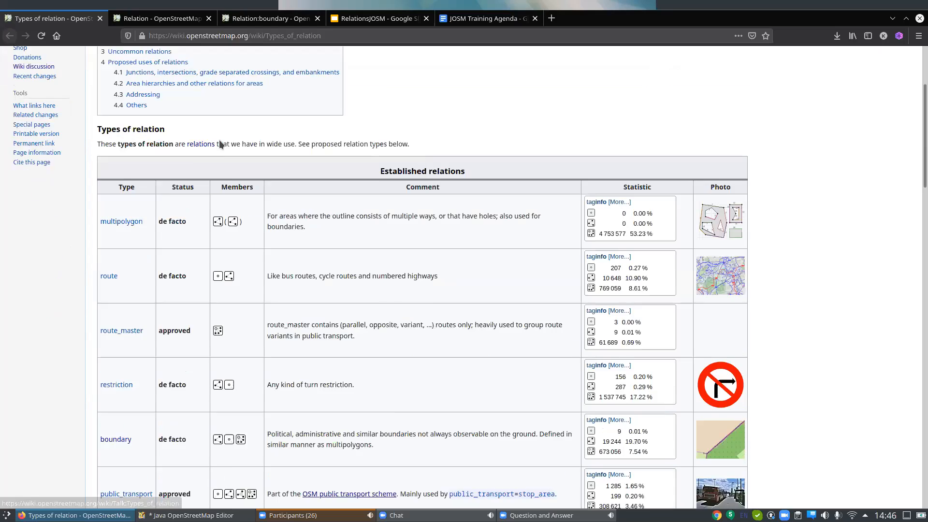
scroll(219, 143, up, 2)
scroll(216, 161, down, 3)
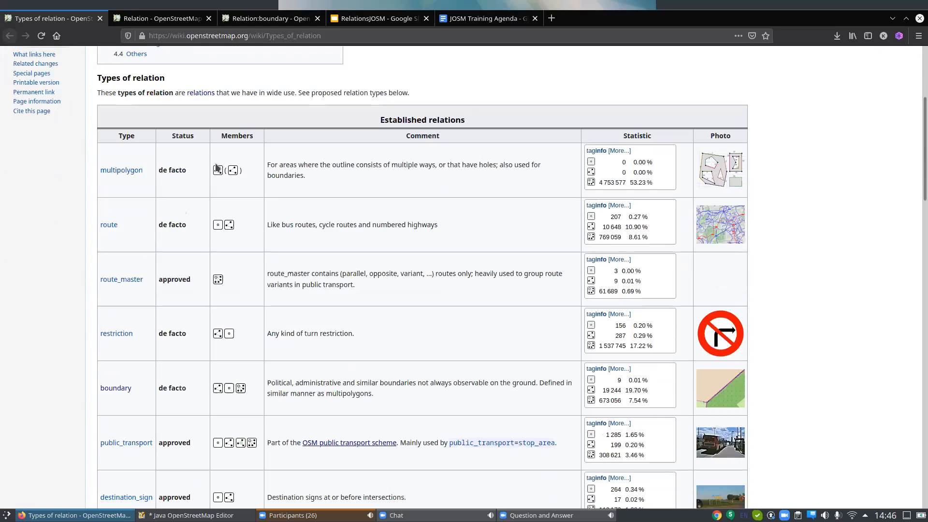
scroll(162, 256, up, 1)
scroll(155, 266, up, 4)
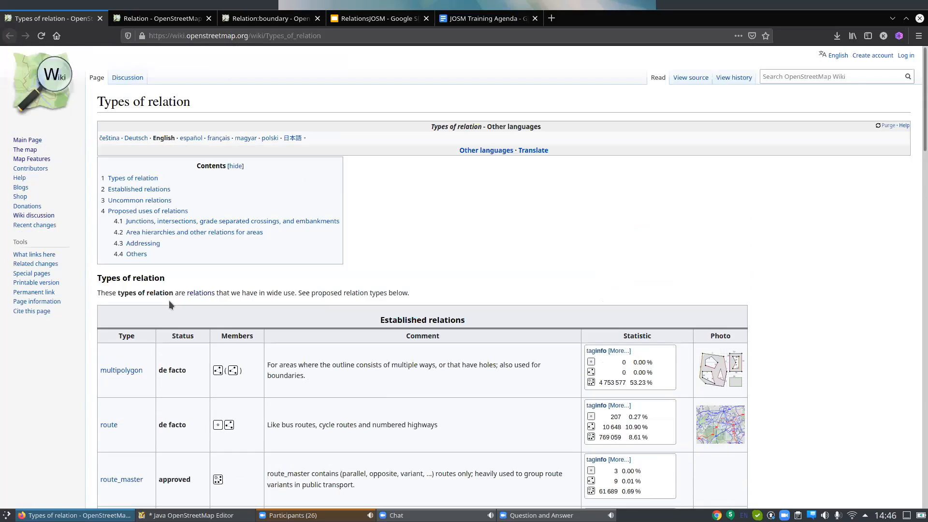
scroll(169, 300, down, 3)
scroll(212, 336, down, 2)
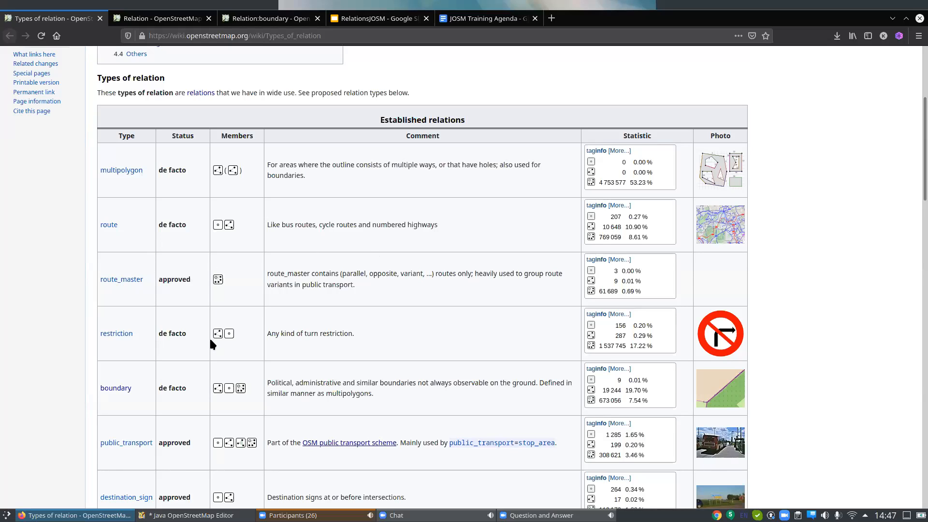
scroll(187, 389, down, 5)
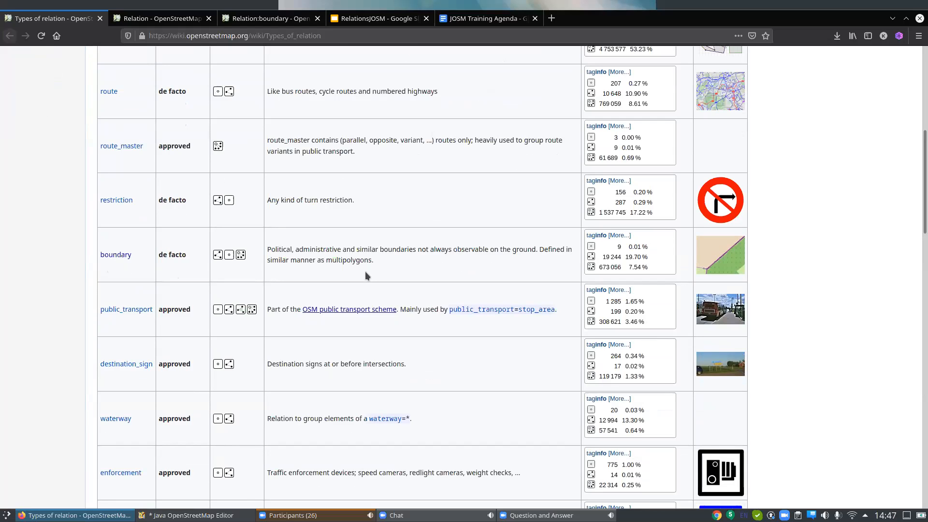
scroll(365, 274, up, 3)
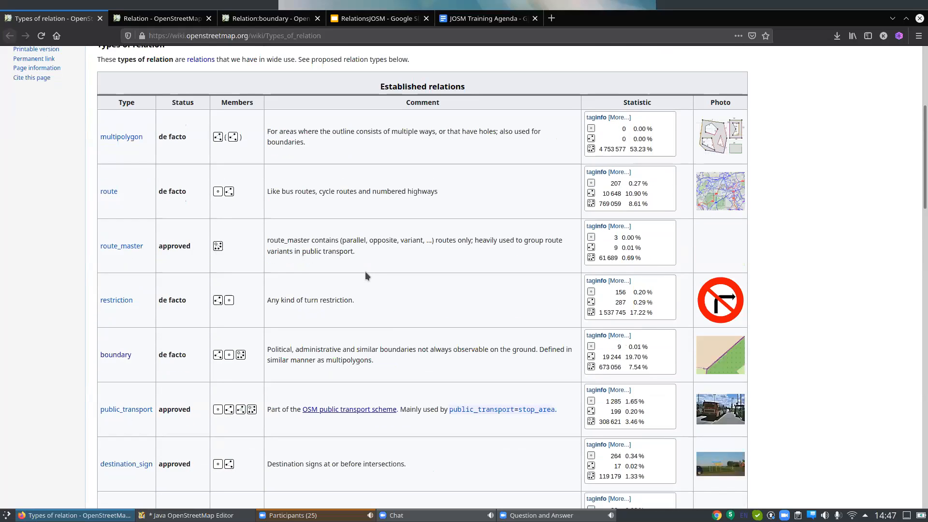
scroll(367, 290, down, 5)
scroll(367, 292, down, 1)
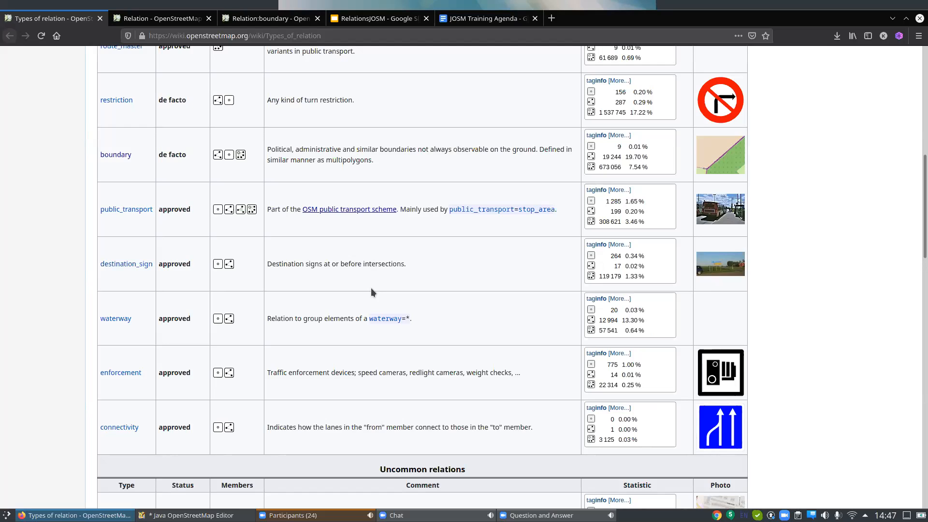
scroll(367, 289, up, 2)
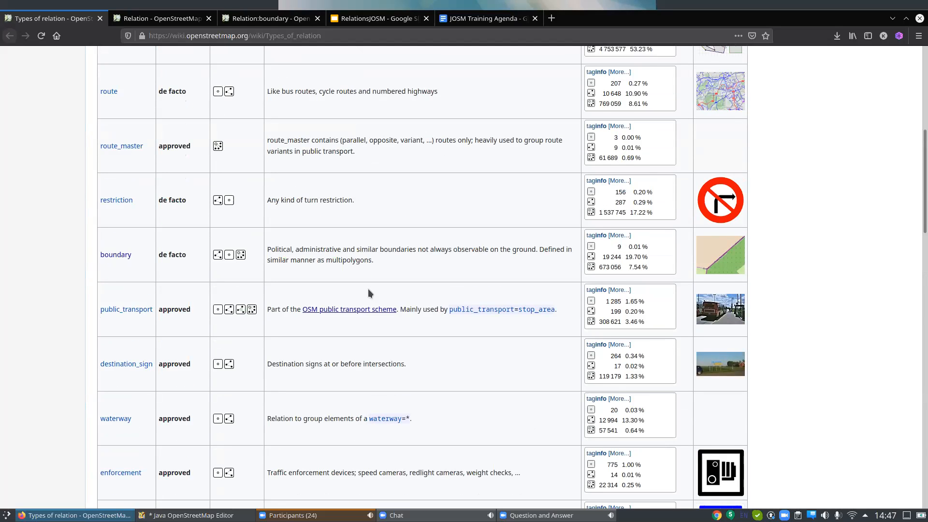
scroll(367, 289, up, 5)
scroll(368, 289, down, 3)
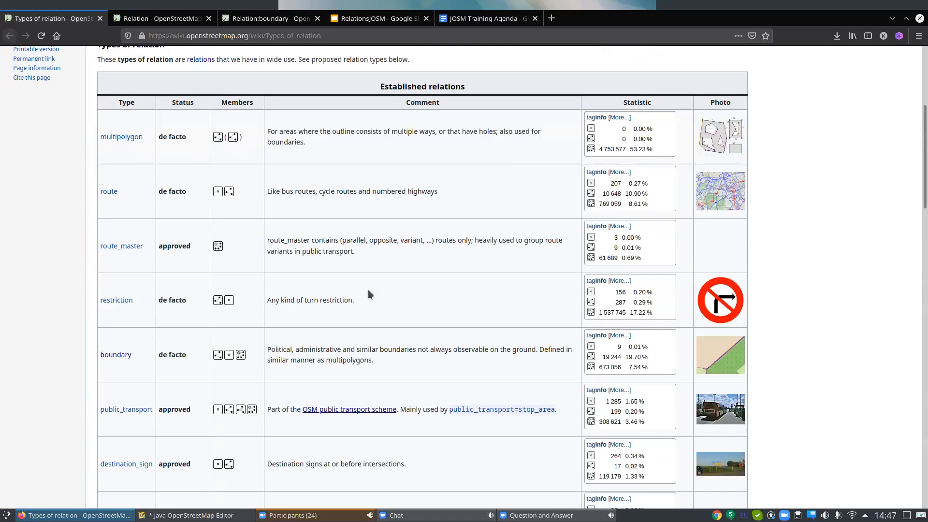
Present the RelationsJOSM slides through to the closing slide and leave presentation mode.
click(372, 19)
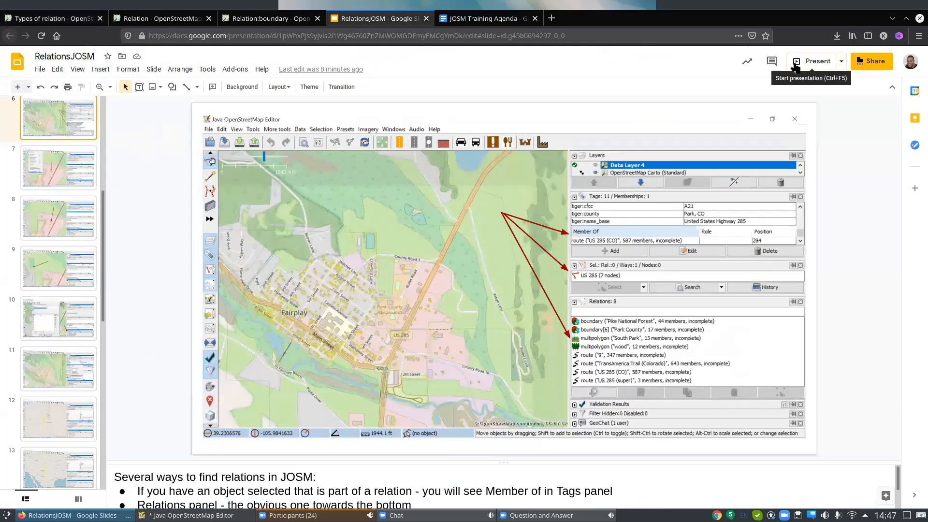
click(794, 64)
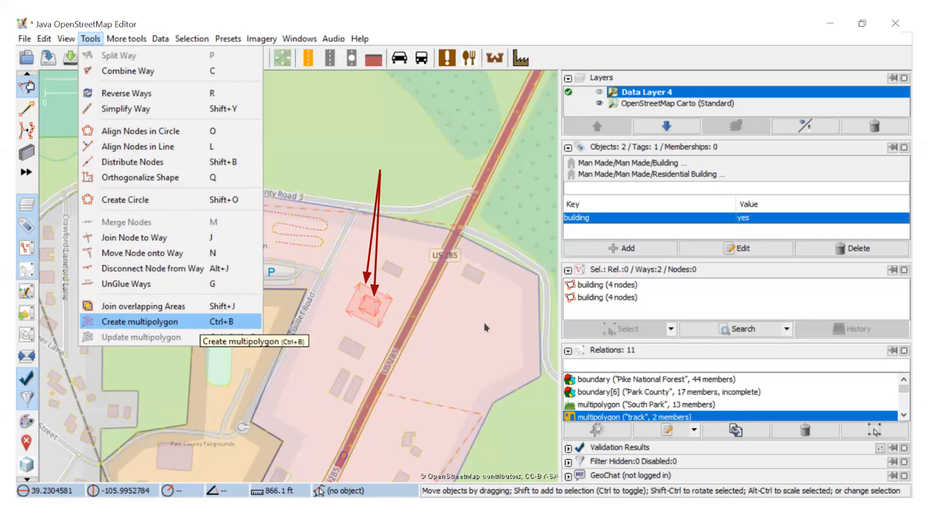
key(ctrl+b)
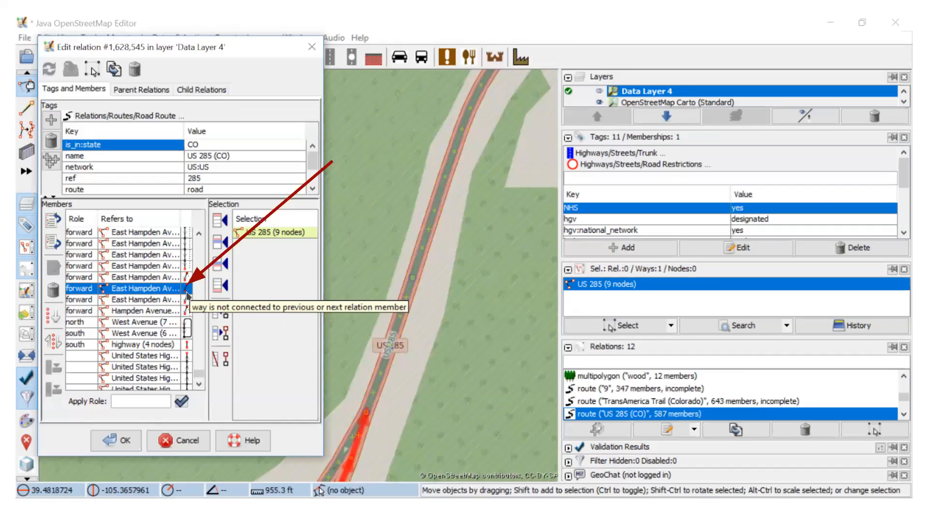
key(Right)
key(Escape)
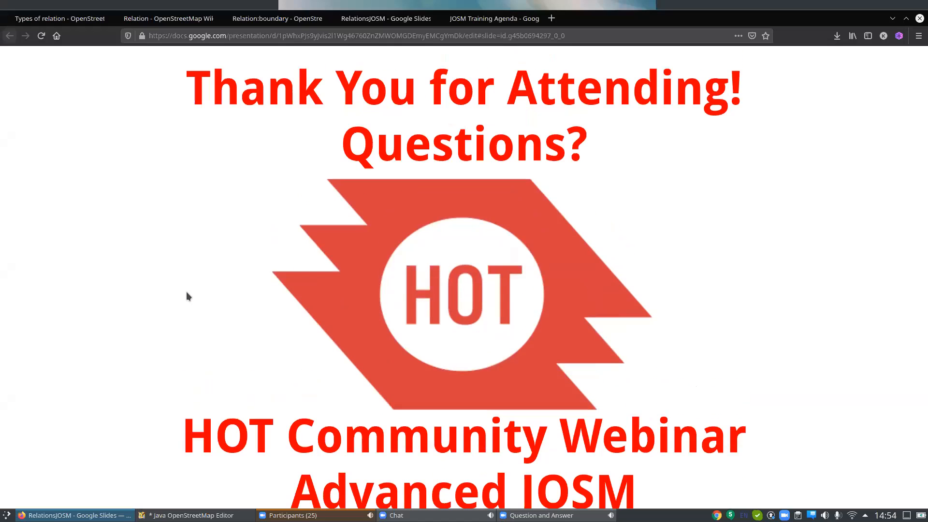
Switch to Java OpenStreetMap Editor and select the administrative boundary way shared by Makindye and Nakawa.
click(189, 515)
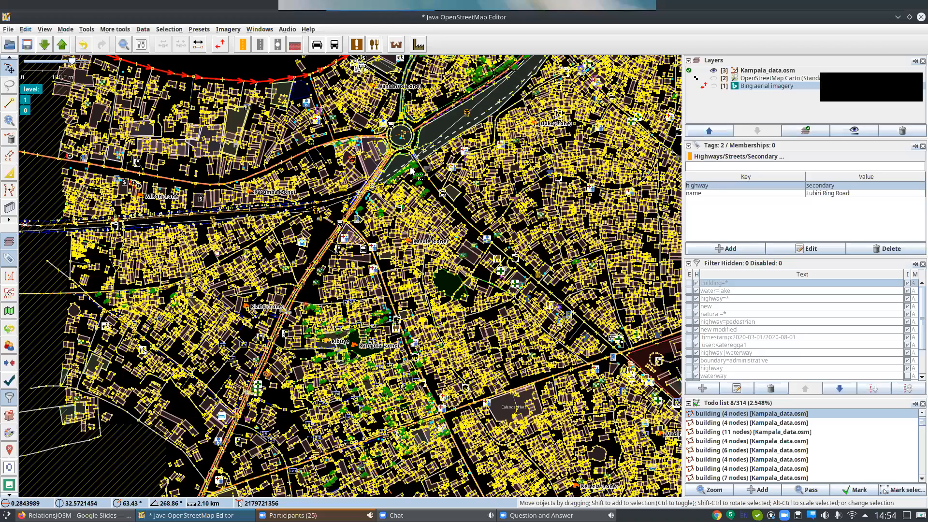
scroll(433, 153, down, 4)
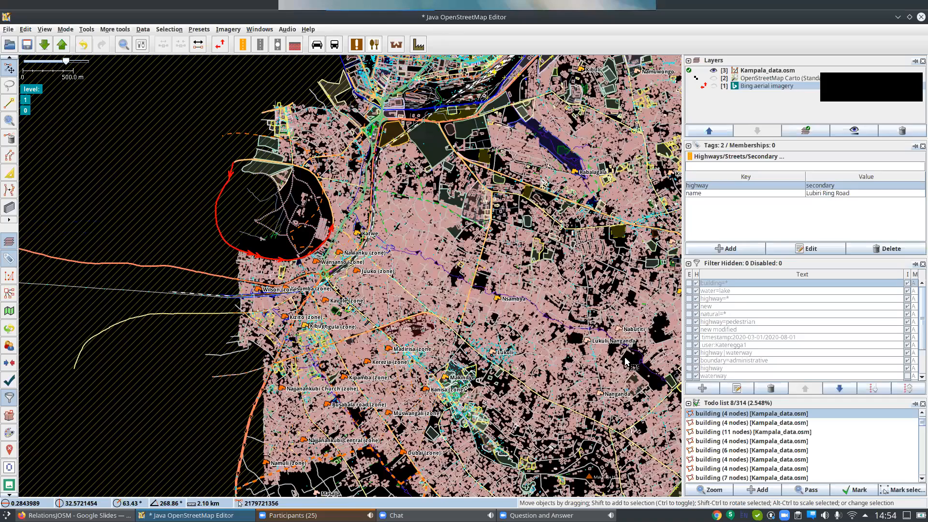
scroll(638, 338, down, 2)
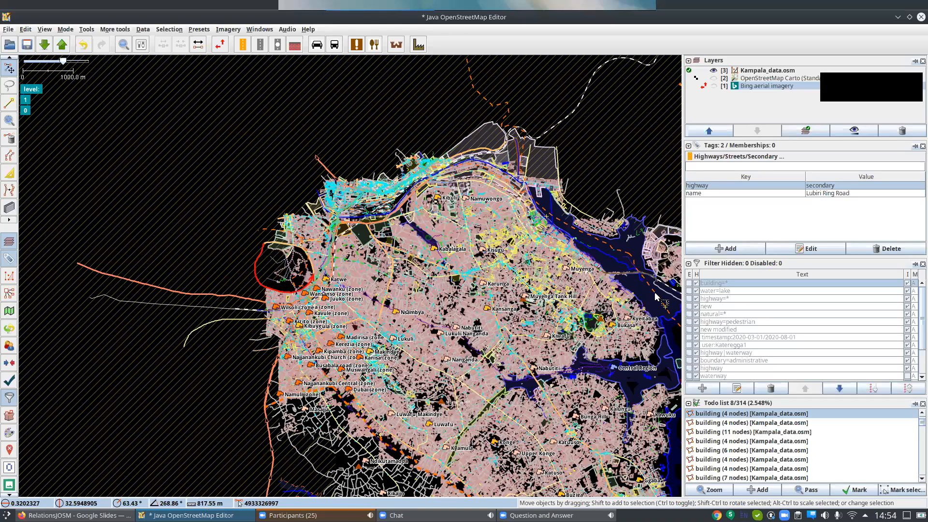
click(656, 296)
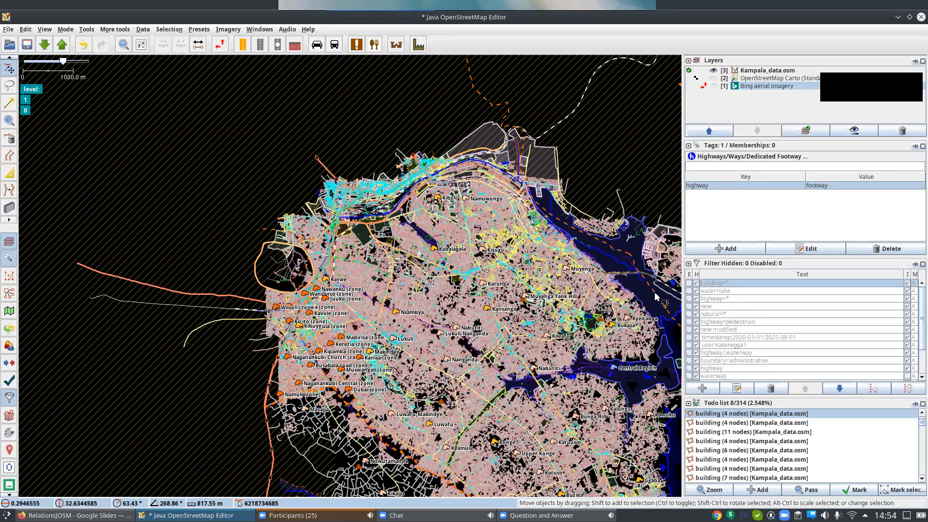
click(655, 293)
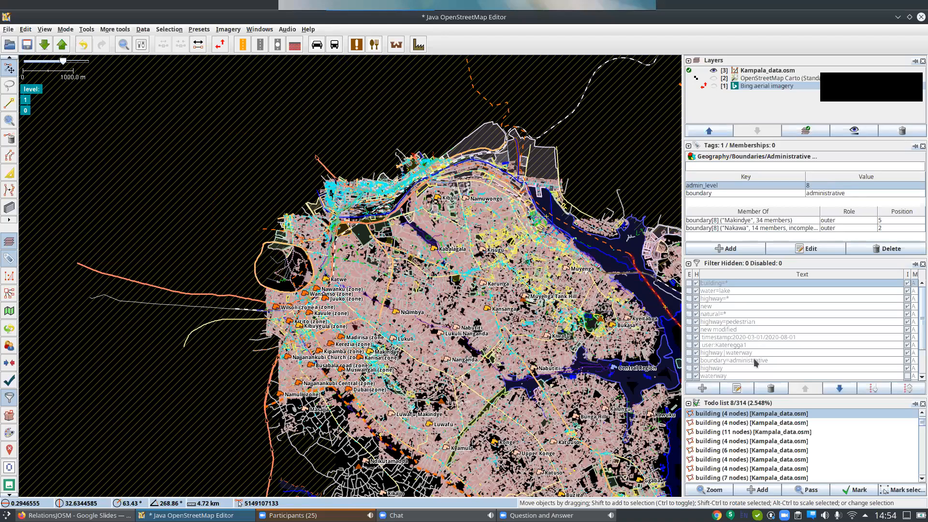
Enable the boundary=administrative filter so only administrative boundaries are displayed in Kampala_data.osm.
scroll(753, 358, down, 2)
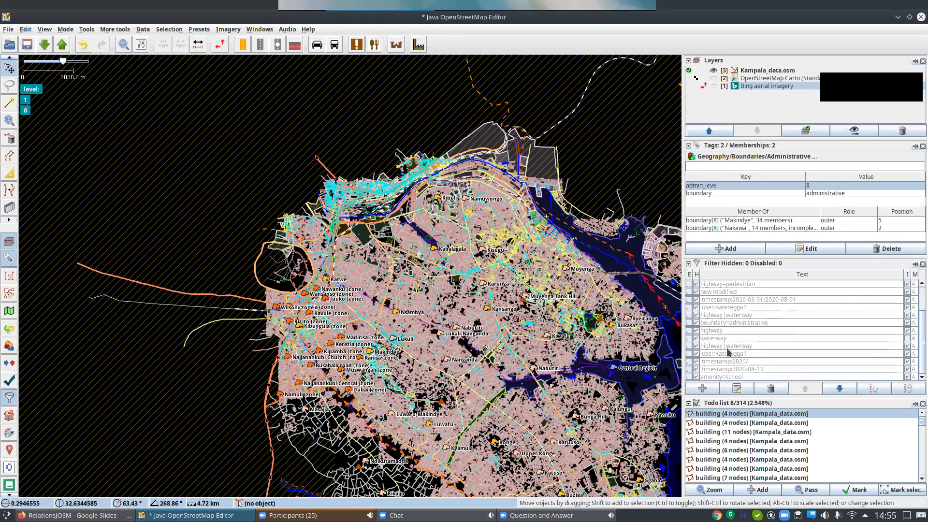
scroll(723, 327, up, 2)
scroll(725, 360, down, 1)
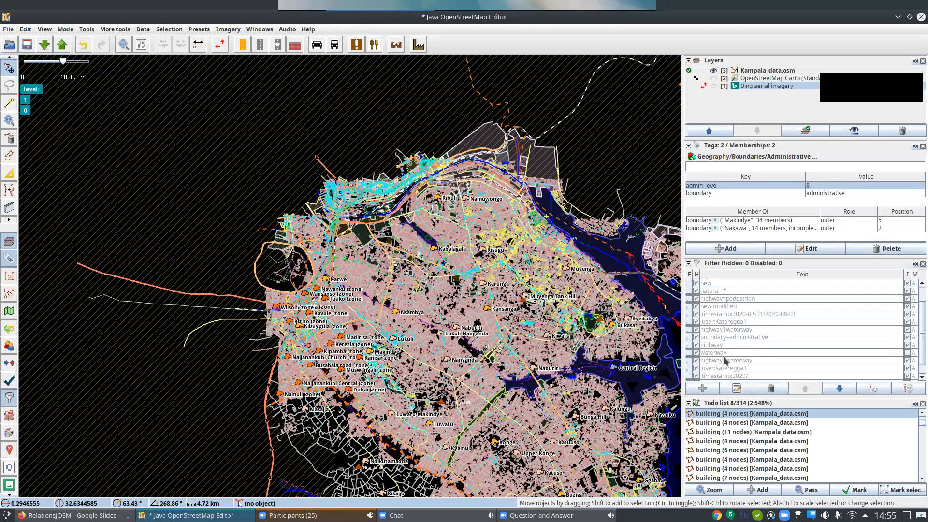
click(694, 339)
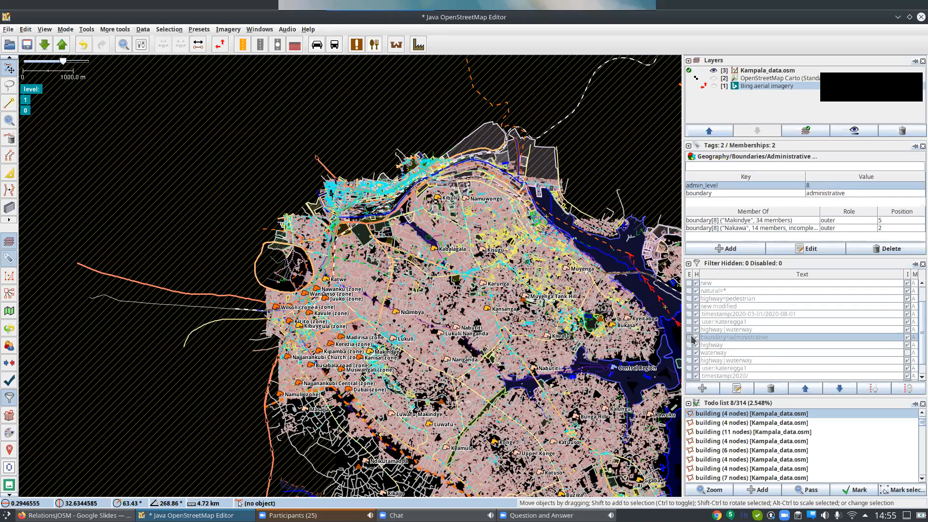
click(690, 338)
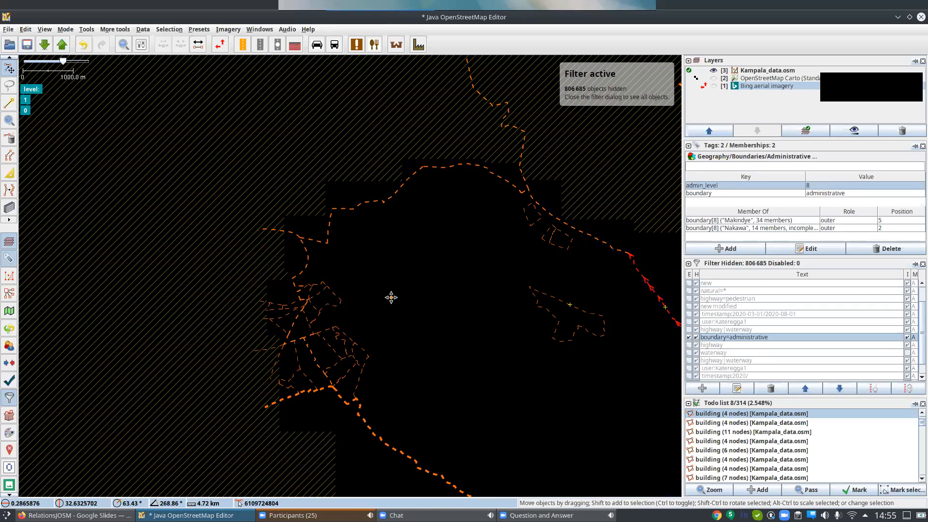
Highlight the Makindye boundary among the way's memberships and select that relation.
drag(528, 379, 367, 258)
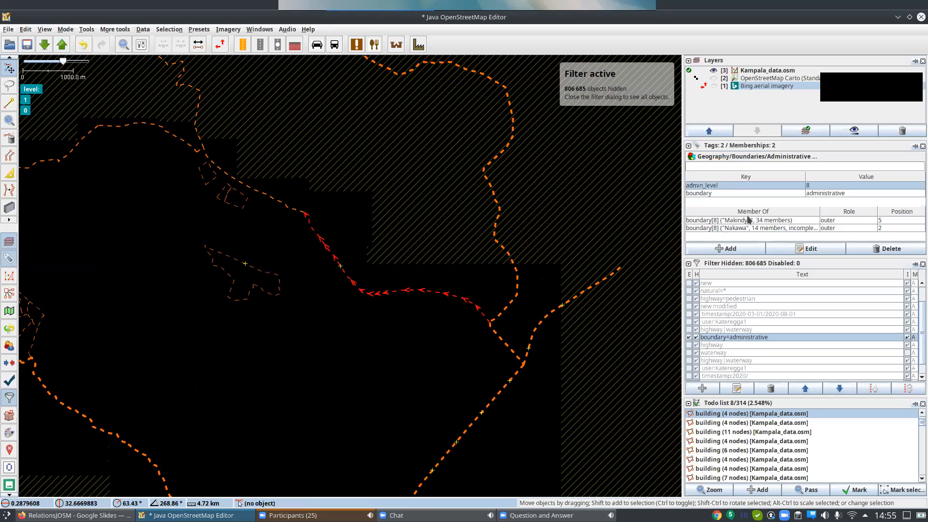
click(212, 169)
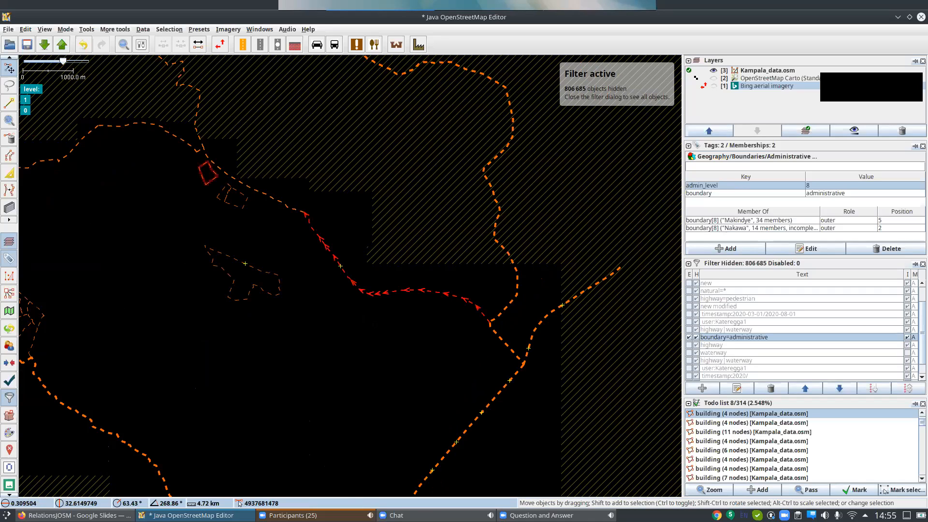
click(751, 222)
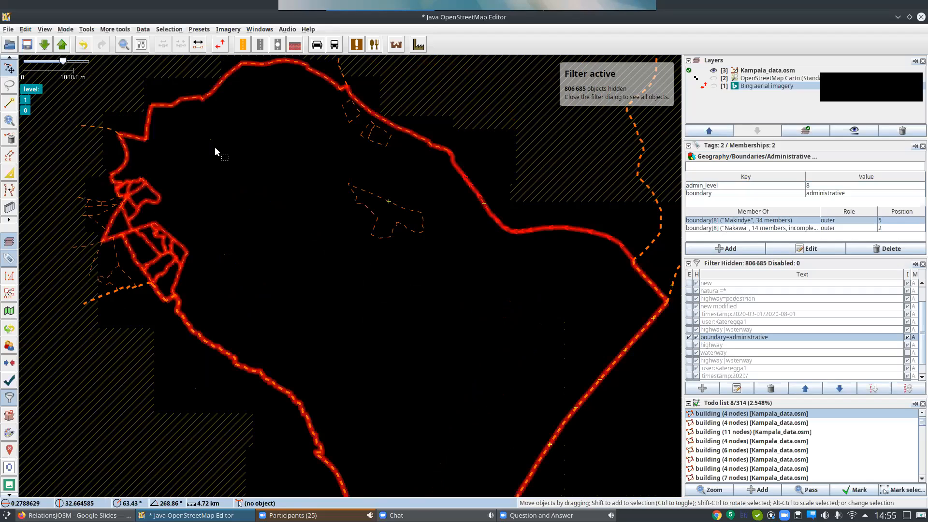
right_click(728, 223)
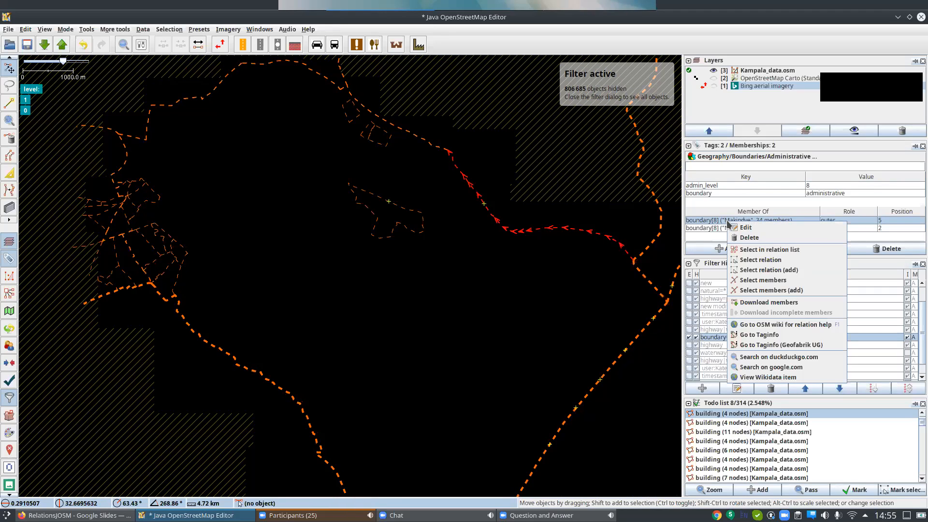
click(774, 264)
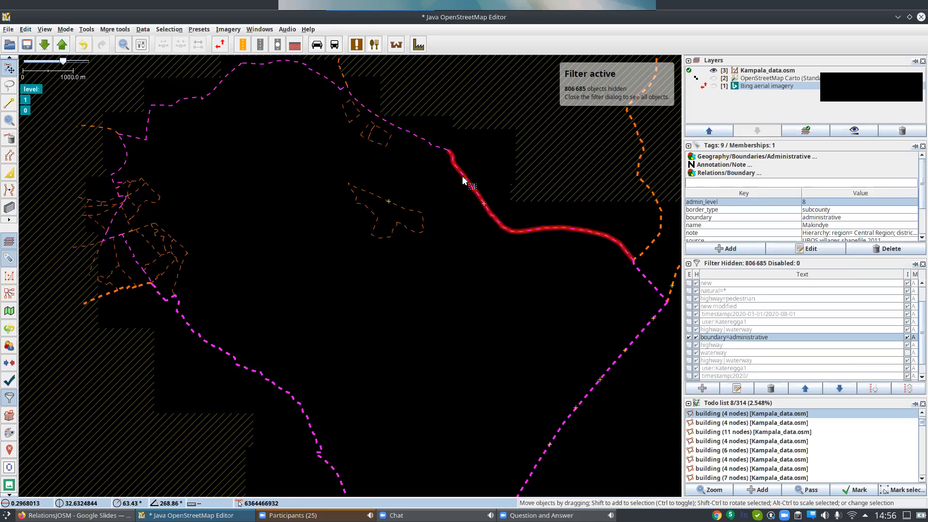
Select all members of the Makindye relation through the shared boundary way, and reselect only that way.
right_click(748, 223)
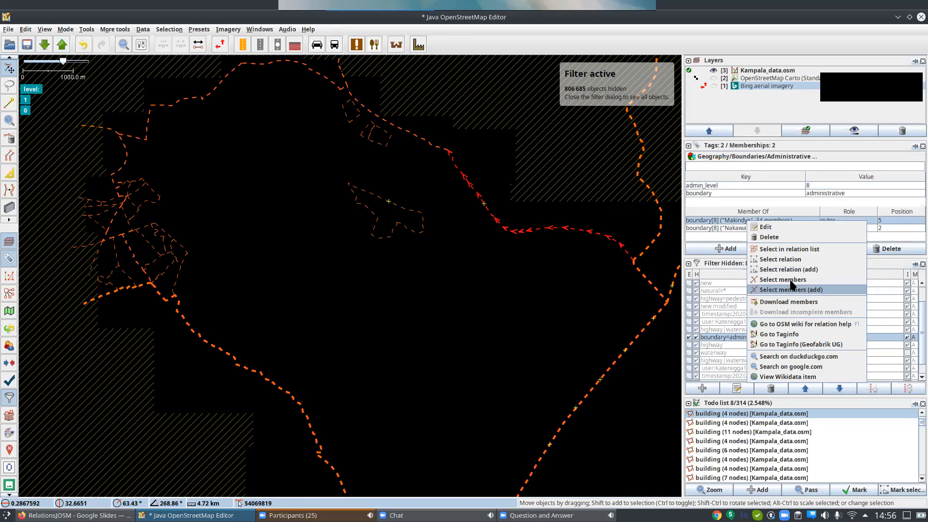
click(790, 280)
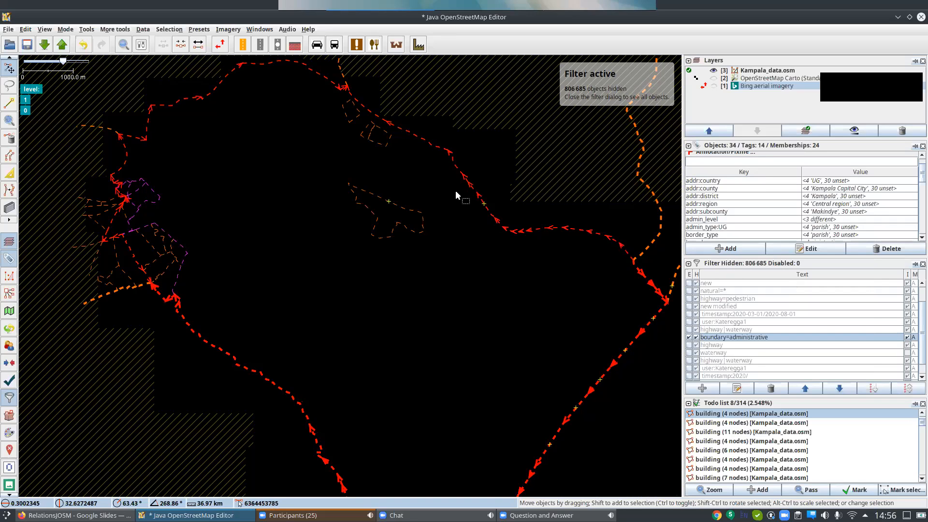
click(499, 218)
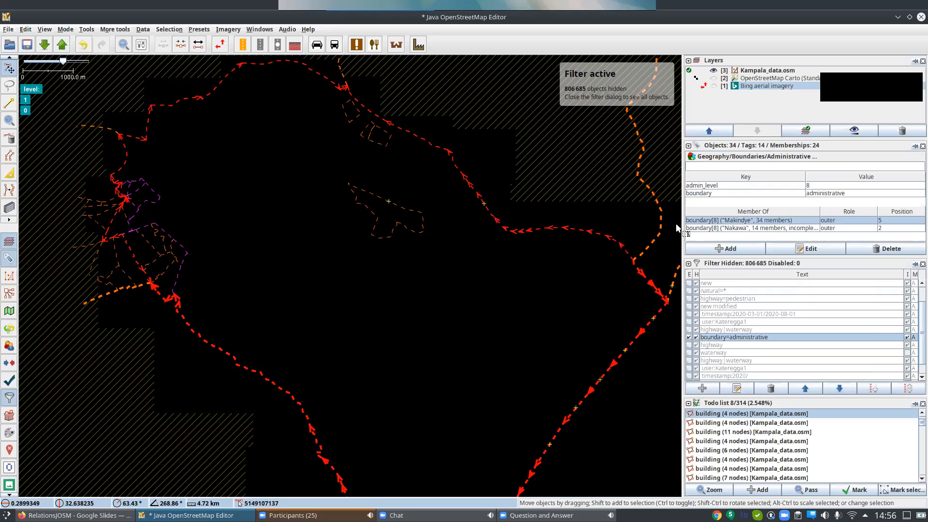
right_click(756, 221)
click(775, 225)
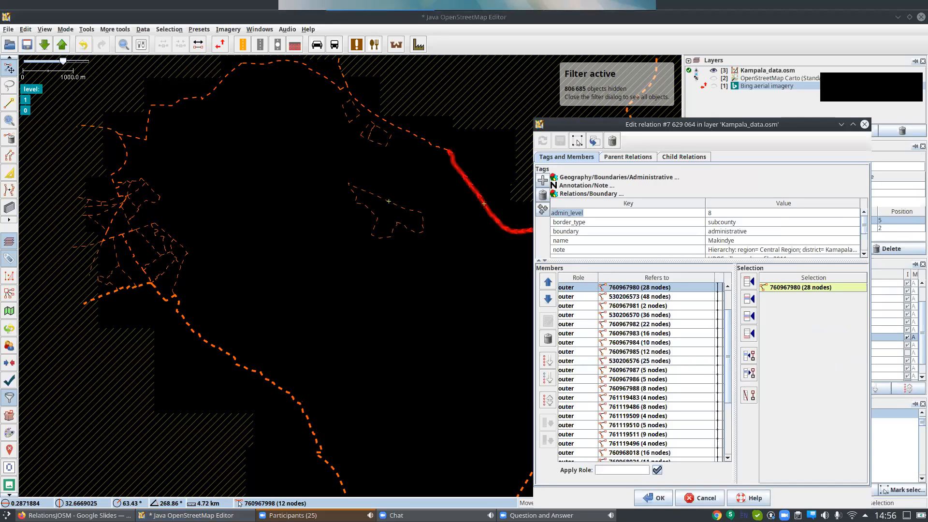
drag(773, 118, 773, 56)
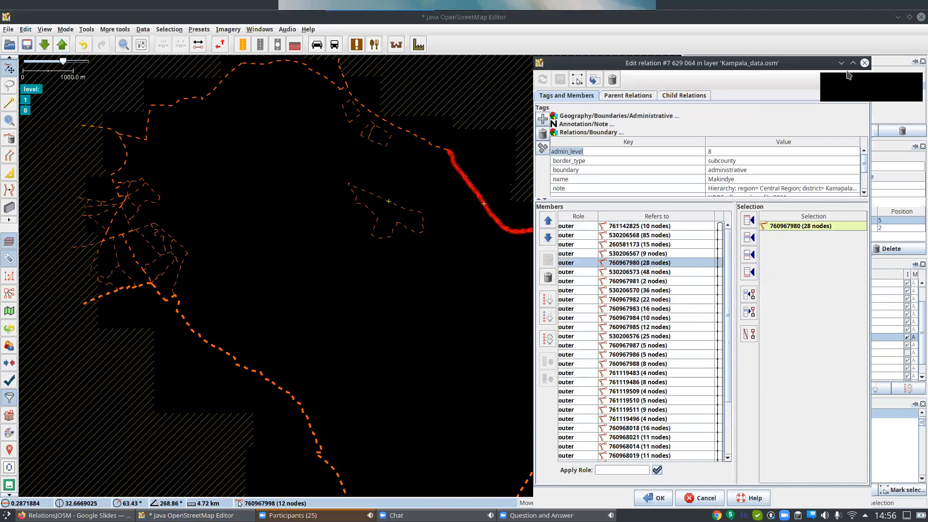
click(865, 63)
Open the Makindye boundary relation in the relation editor and position the editor to uncover more of the map.
right_click(757, 224)
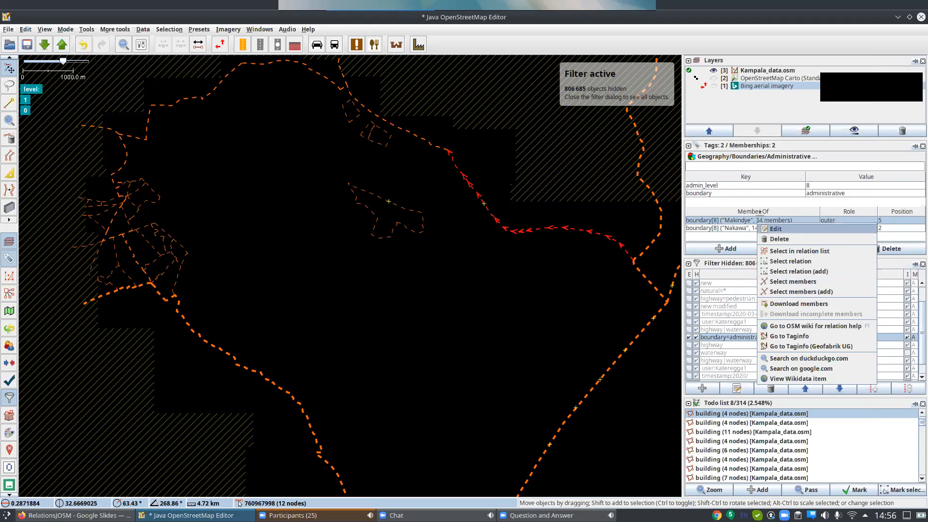
click(792, 230)
scroll(692, 242, up, 1)
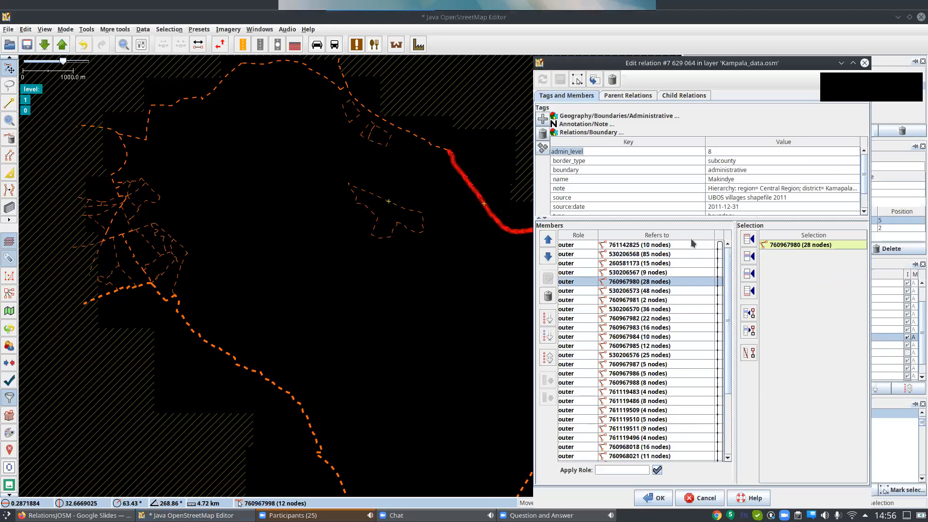
drag(684, 64, 728, 55)
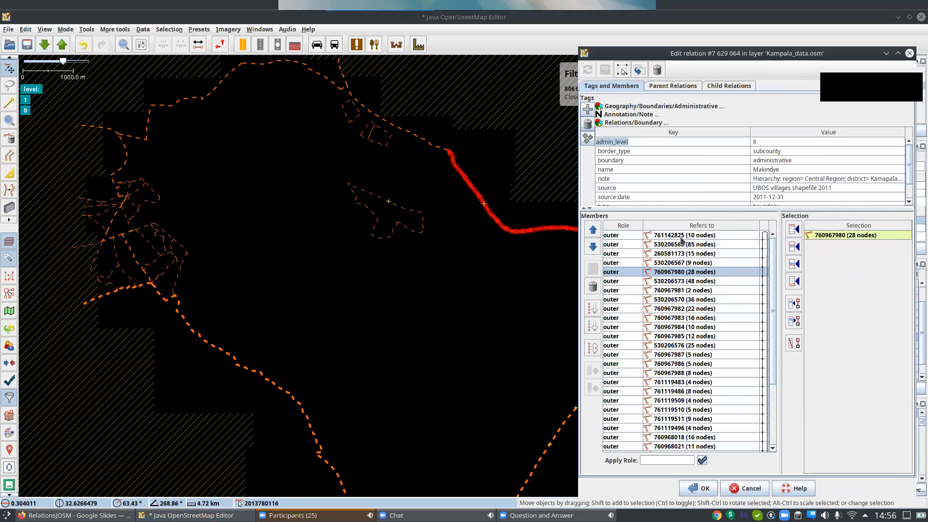
Highlight the first and third outer members of the Makindye relation on the map, and reposition the editor to uncover the side panels.
click(681, 237)
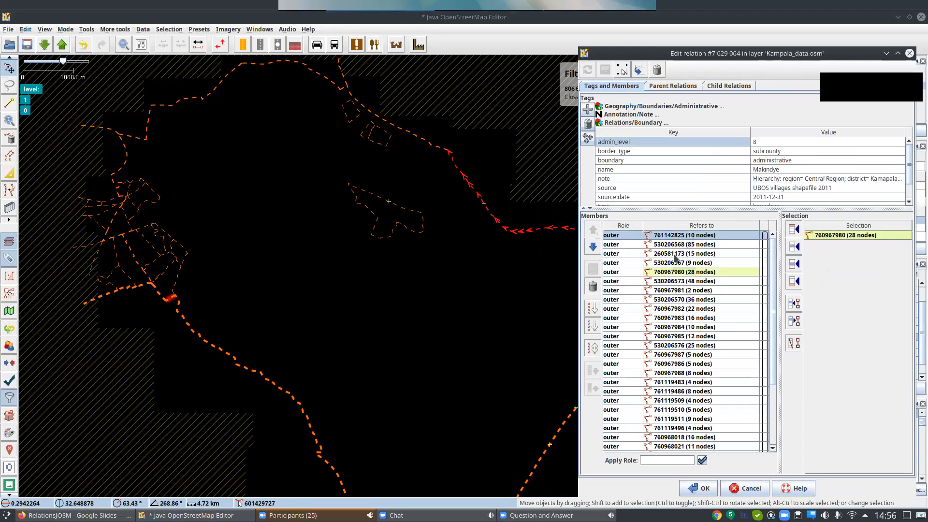
click(667, 253)
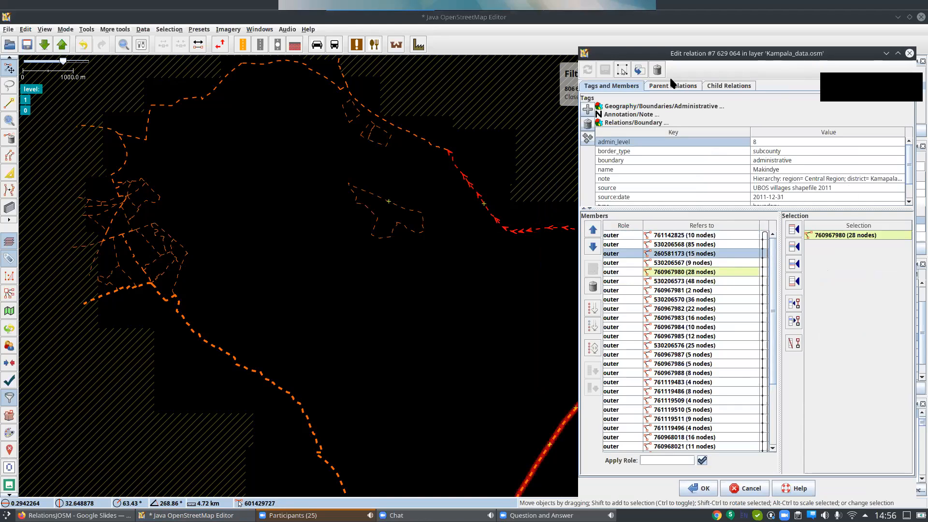
drag(672, 50, 180, 74)
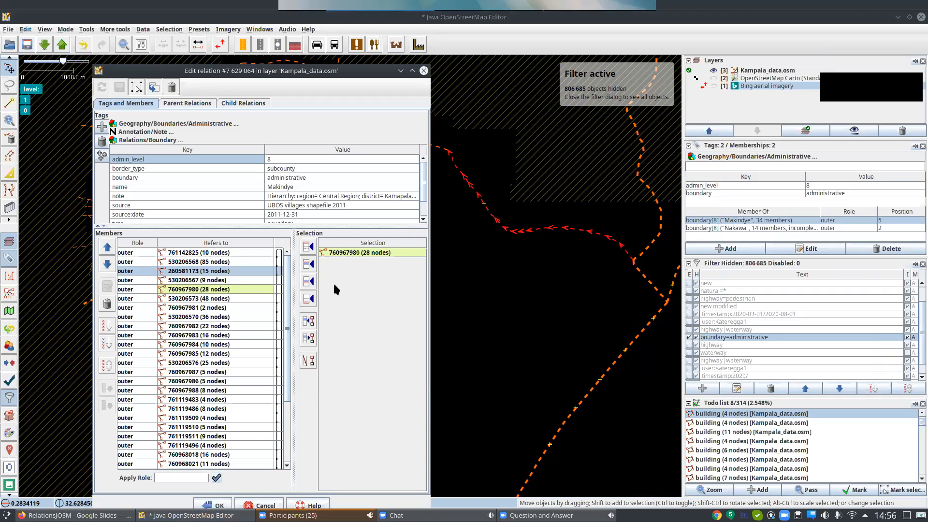
Find the relation member matching the boundary way selected on the map, and close the Makindye relation editor.
click(310, 323)
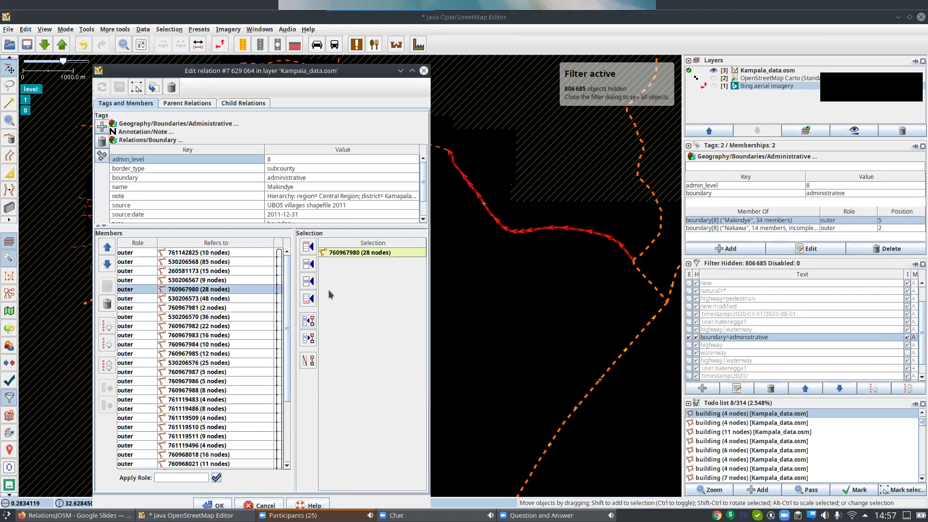
click(309, 246)
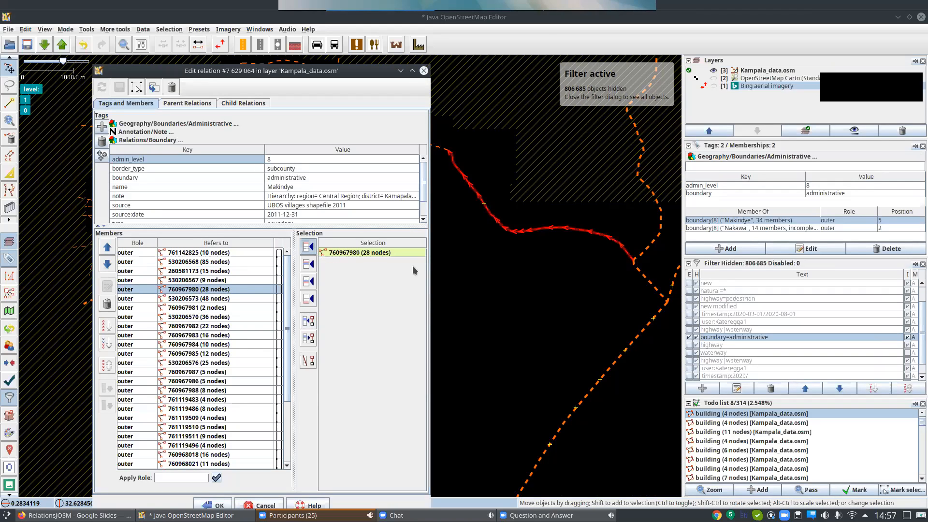
click(476, 312)
click(424, 71)
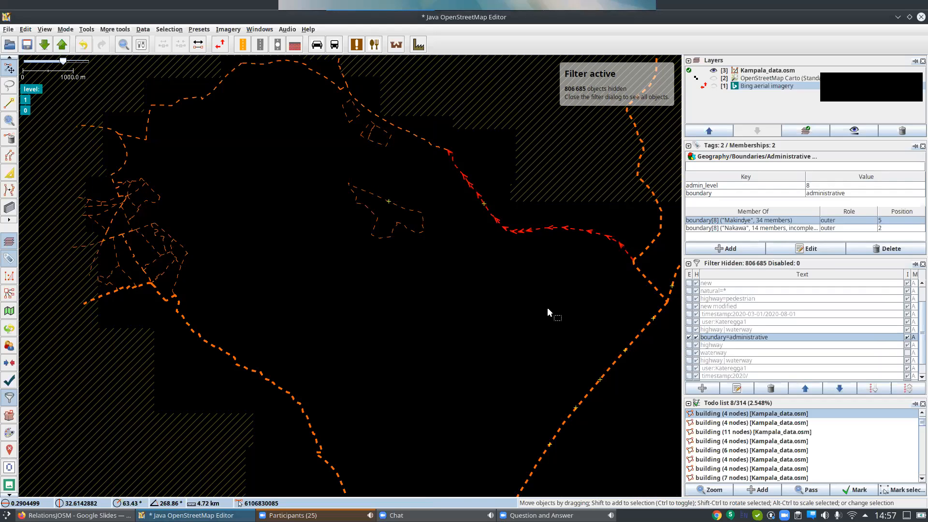
Follow the Makindye boundary around the map and turn off the boundary=administrative filter to display all the data.
drag(574, 406, 469, 261)
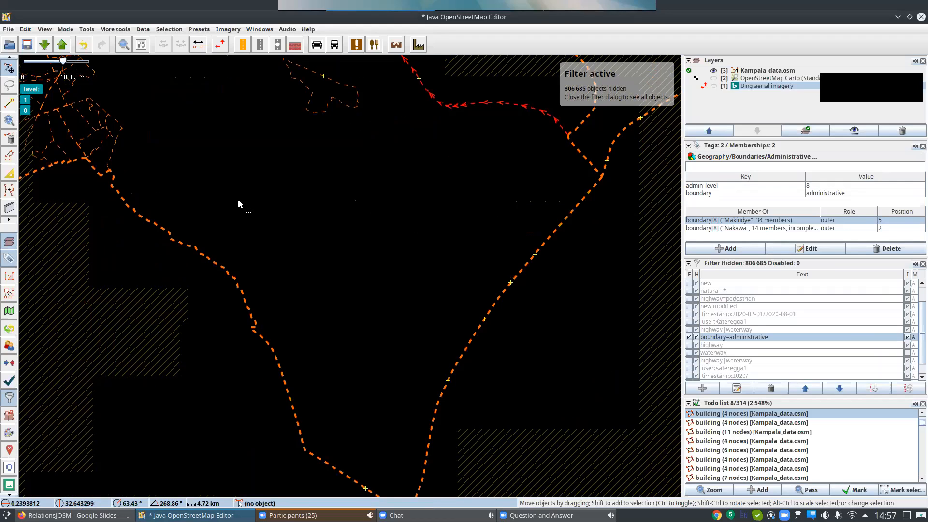
drag(455, 359, 455, 304)
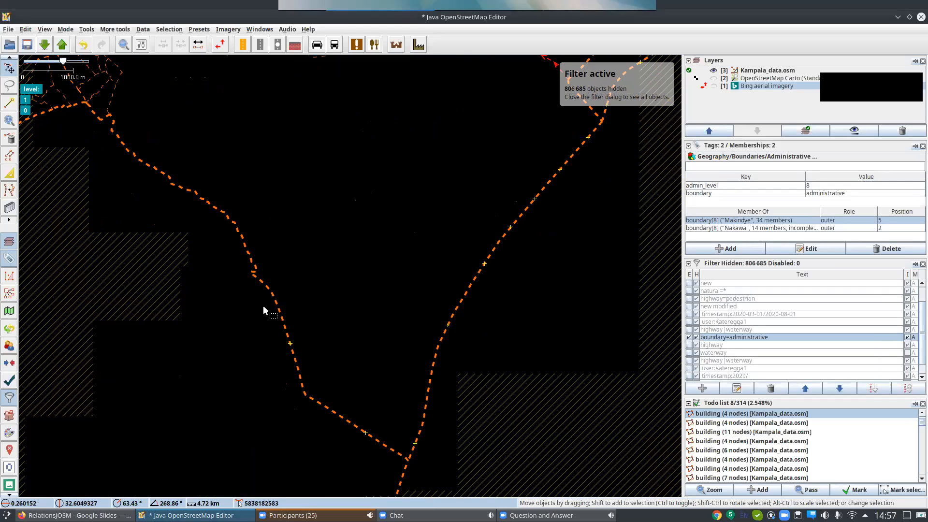
drag(264, 308, 293, 426)
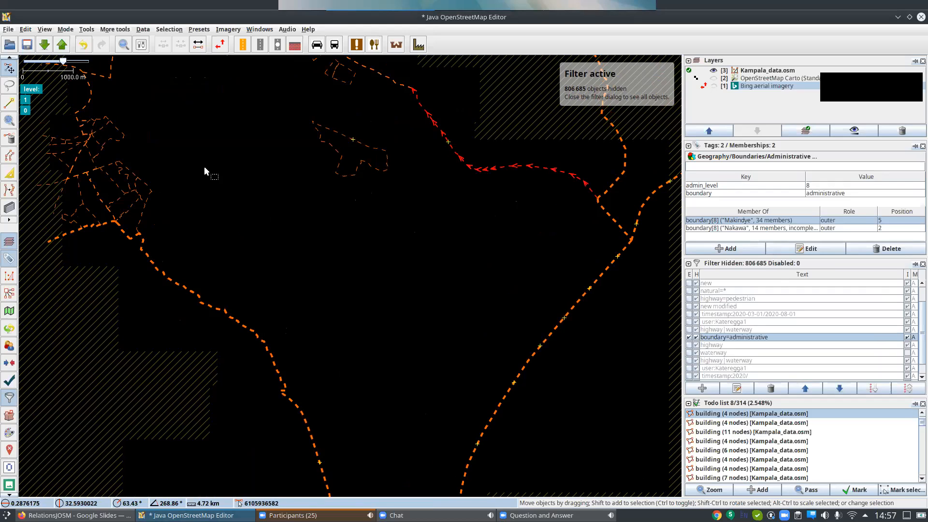
drag(207, 171, 222, 267)
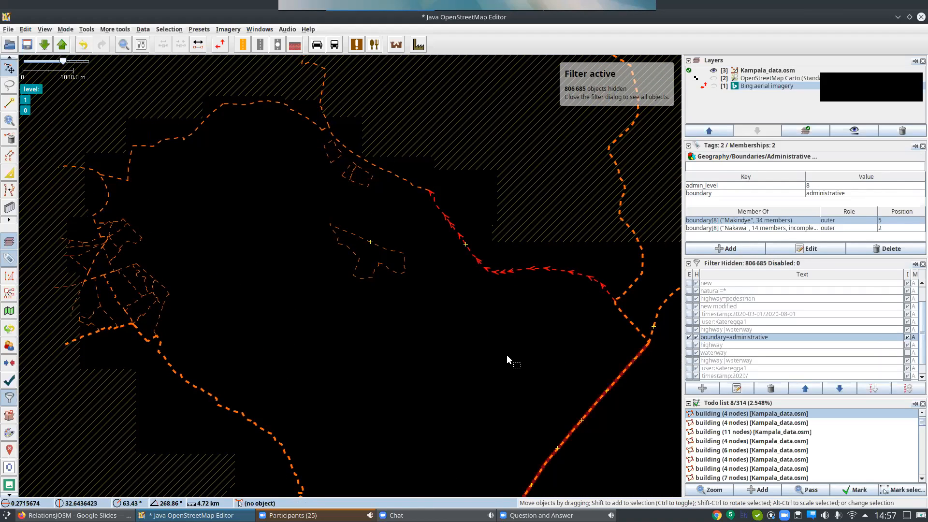
drag(285, 369, 294, 263)
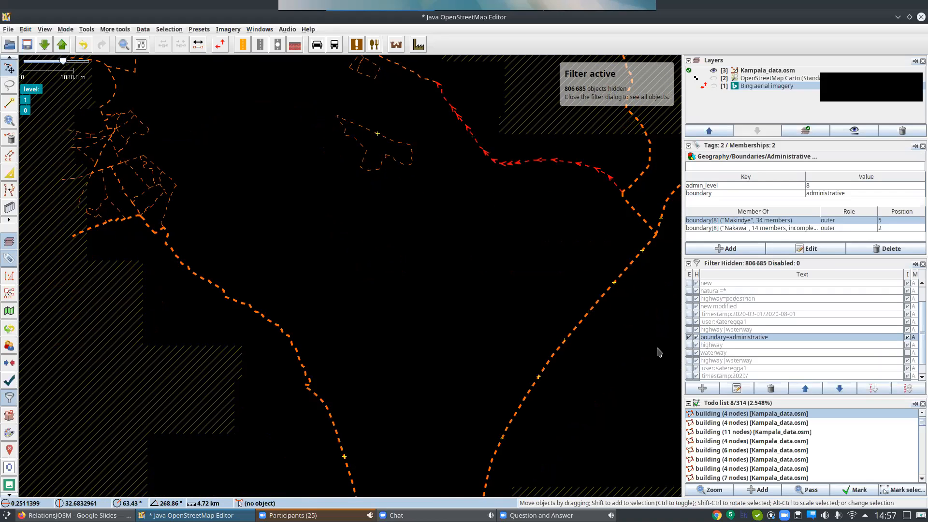
key(alt+shift+e)
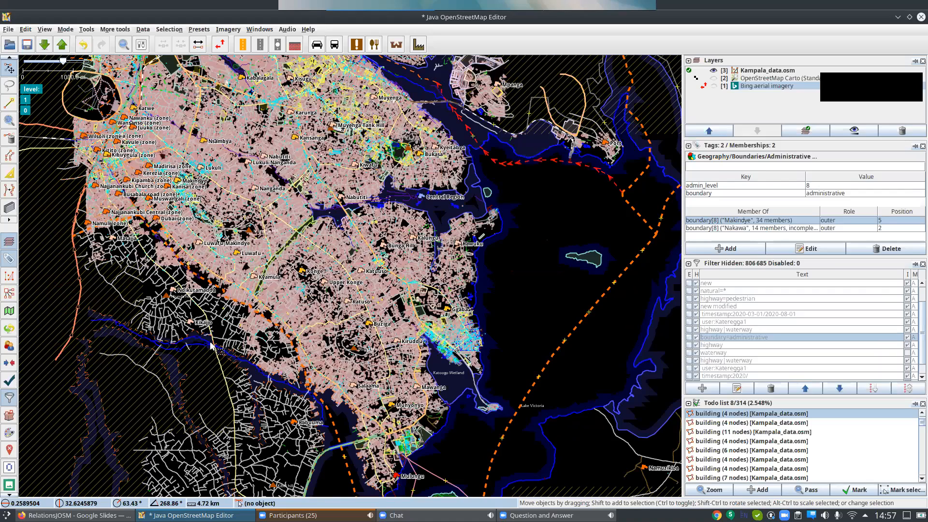
Select the wetland edge south of Kikajjo and select all members of its Kaliduba wetland boundary relation.
scroll(212, 345, up, 4)
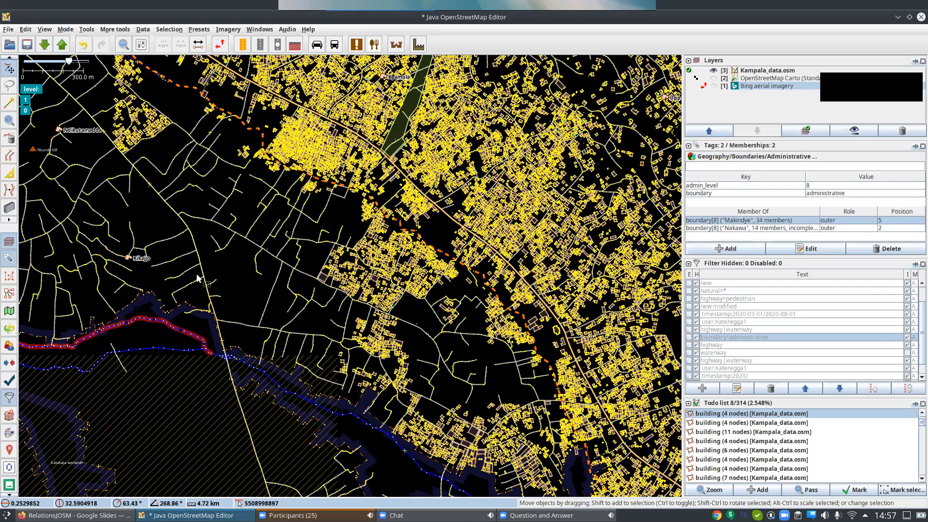
scroll(164, 275, up, 3)
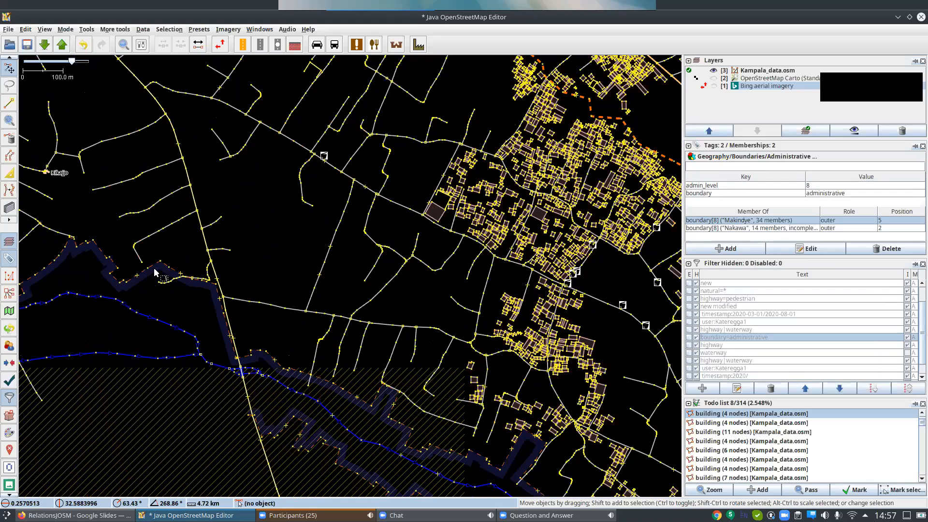
click(152, 267)
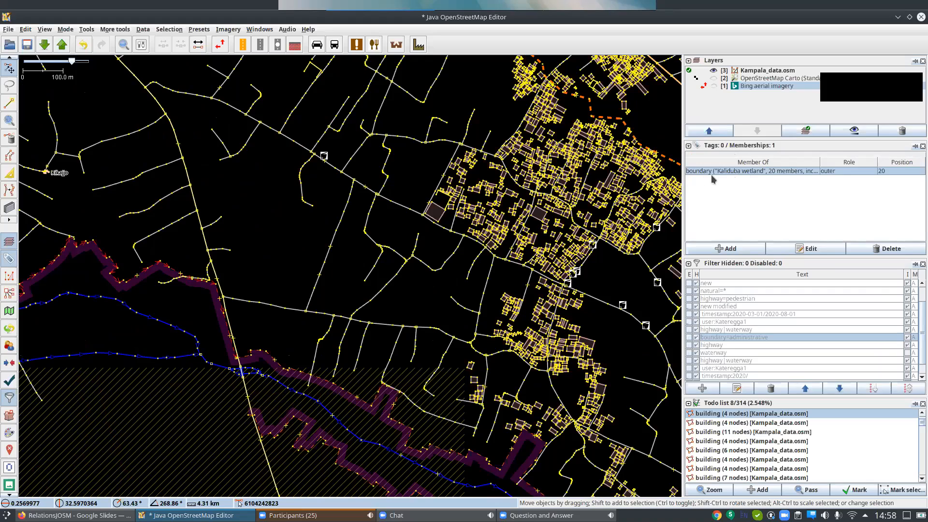
right_click(764, 177)
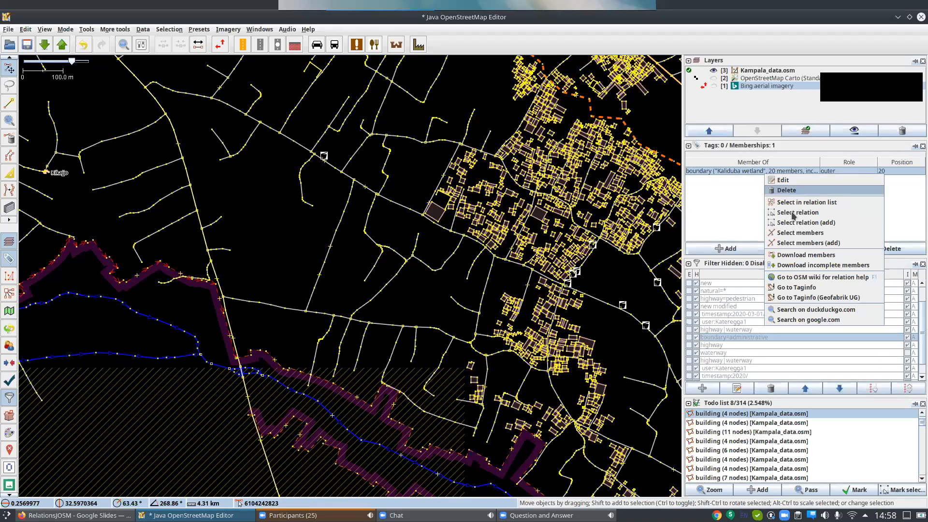
click(810, 233)
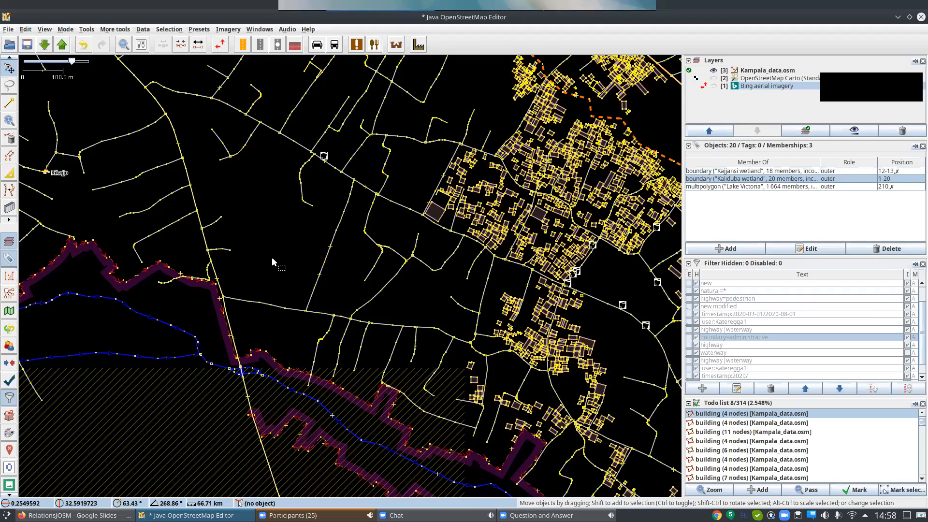
Download the members of the Kaliduba wetland boundary relation to complete it.
scroll(271, 256, down, 3)
scroll(272, 257, down, 2)
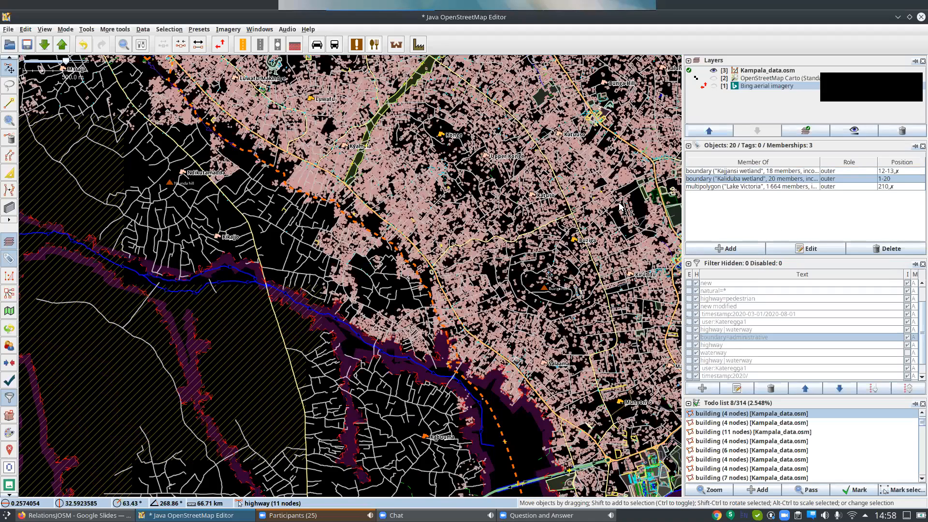
right_click(738, 182)
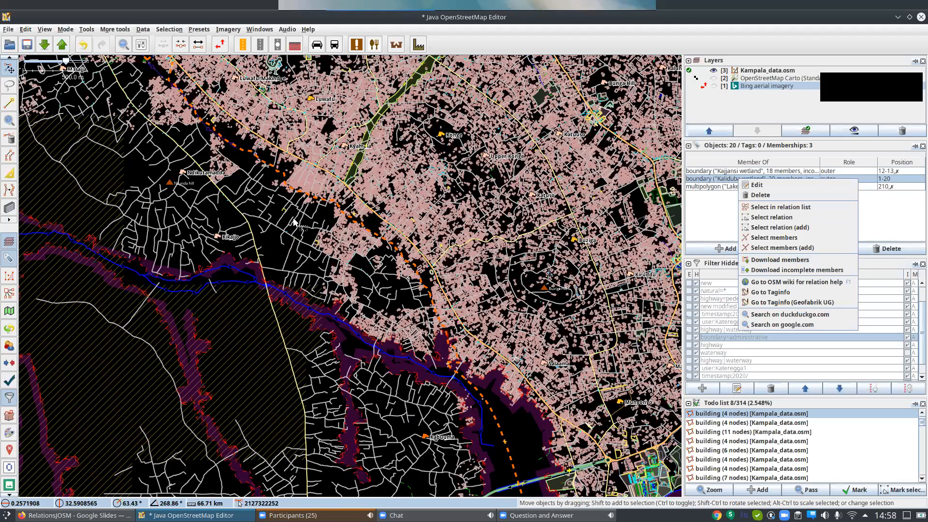
right_drag(433, 362, 460, 310)
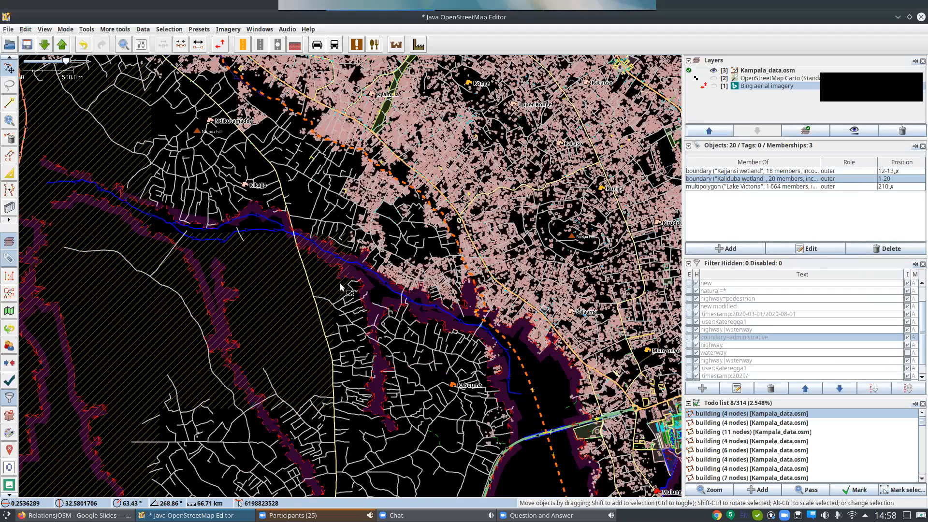
right_click(760, 183)
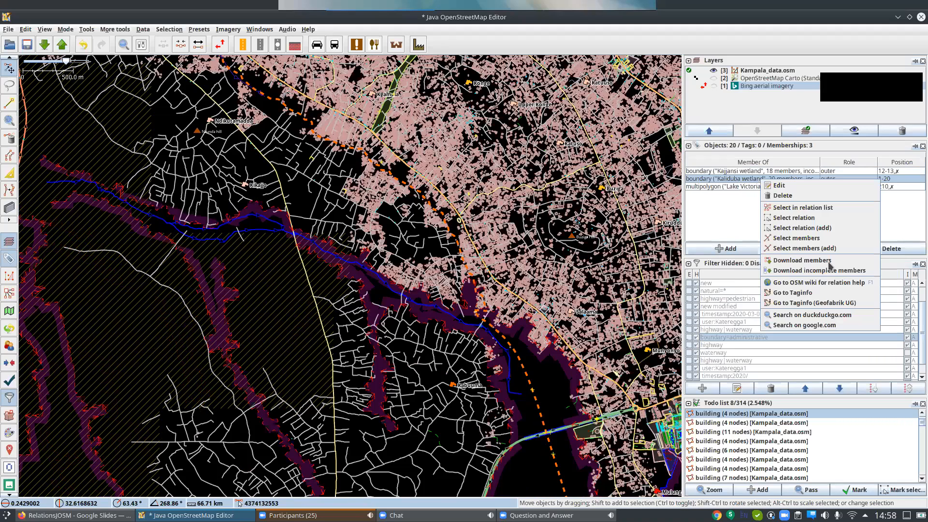
click(829, 264)
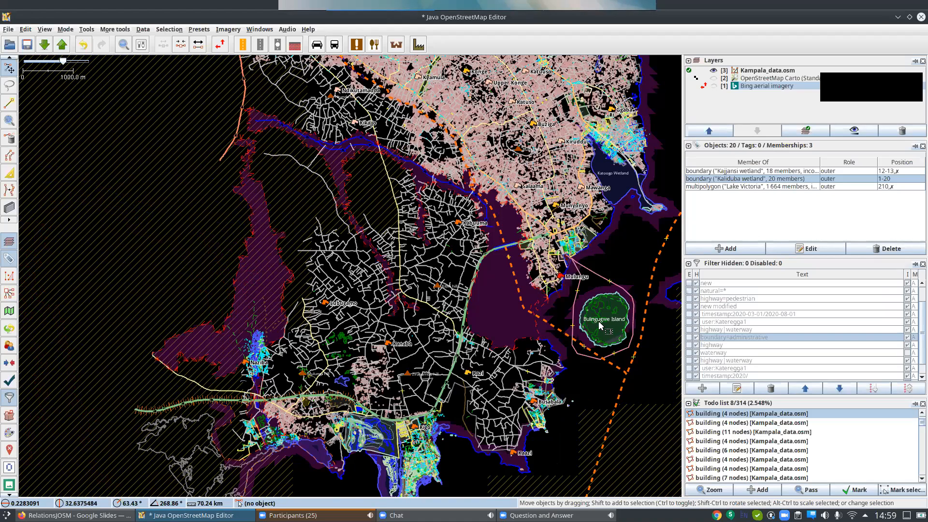
Select the largest inner clearing on Bulingugwe Island and show the OpenStreetMap Carto layer beneath the data.
scroll(604, 319, up, 5)
drag(474, 181, 472, 237)
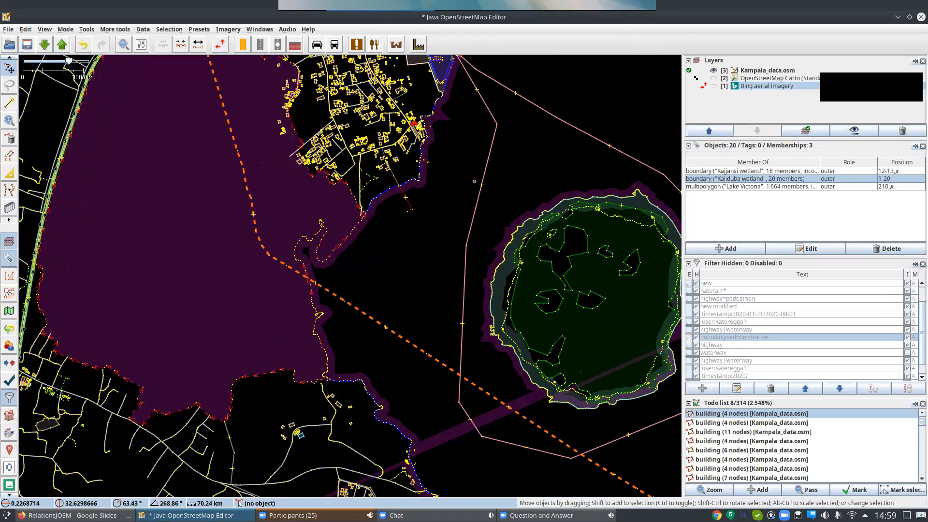
scroll(463, 251, up, 3)
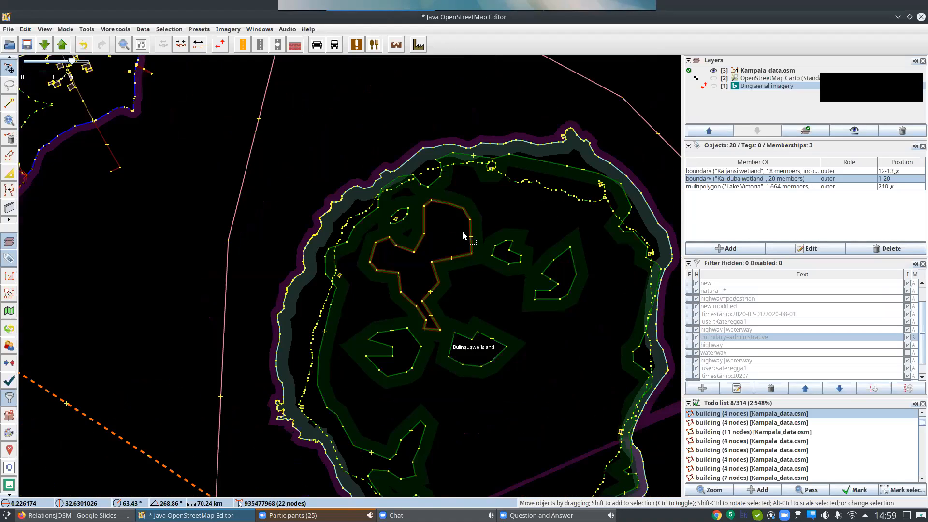
click(398, 269)
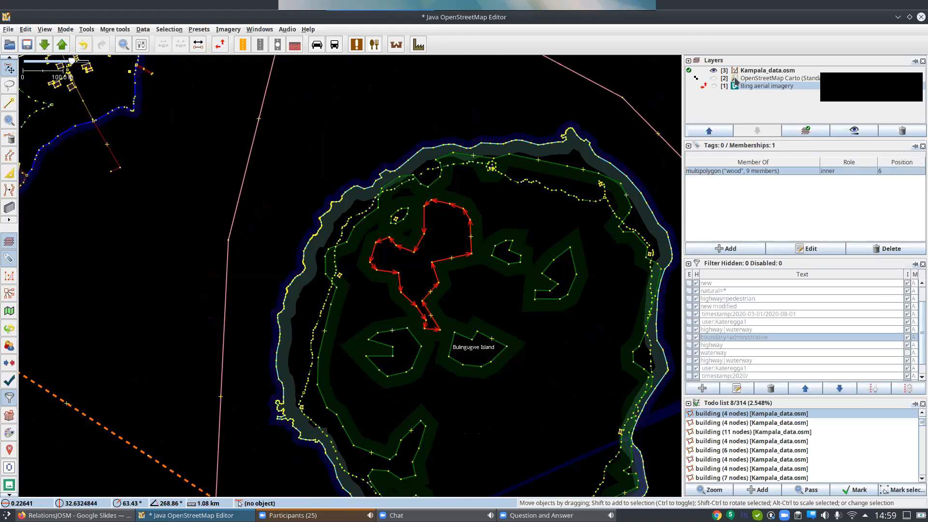
key(alt+2)
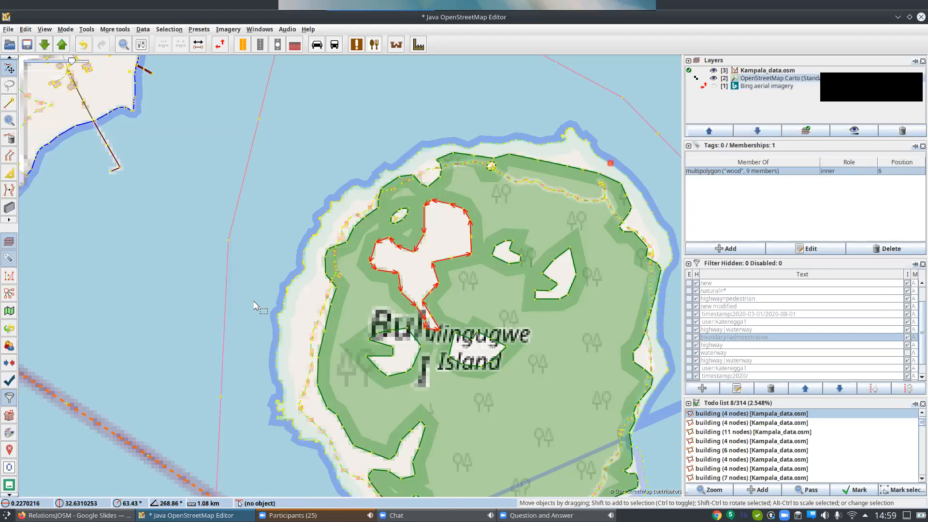
Select the clearing at the Bulingugwe Island label and open its wood multipolygon relation in the editor, keeping the island uncovered.
scroll(311, 288, down, 2)
scroll(551, 375, down, 4)
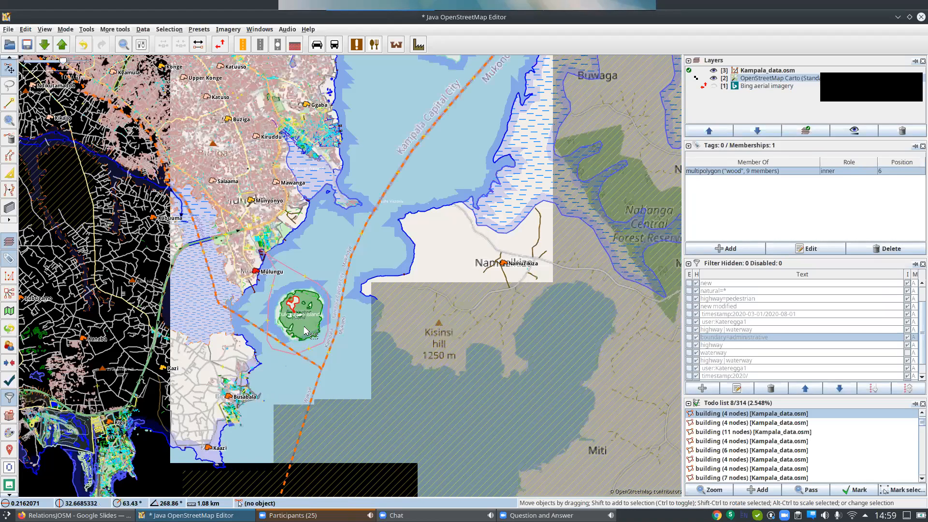
scroll(297, 300, up, 4)
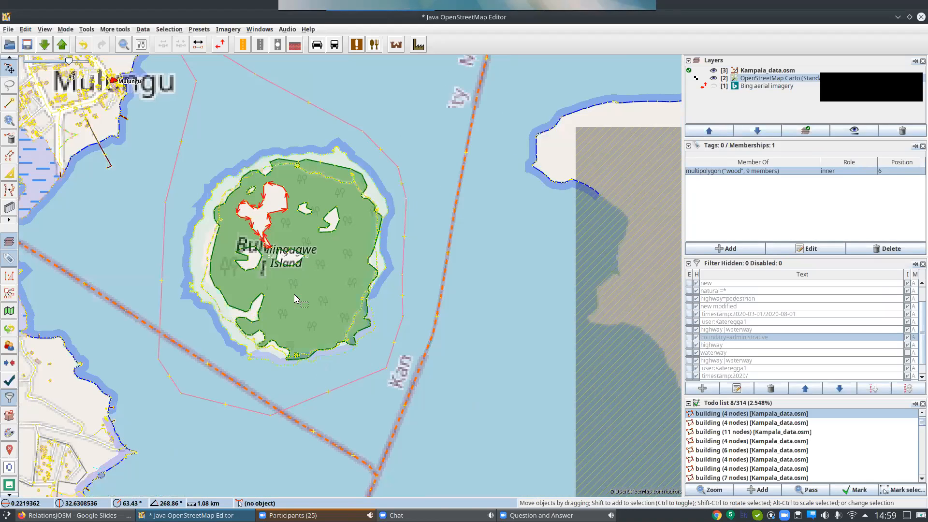
scroll(281, 223, up, 3)
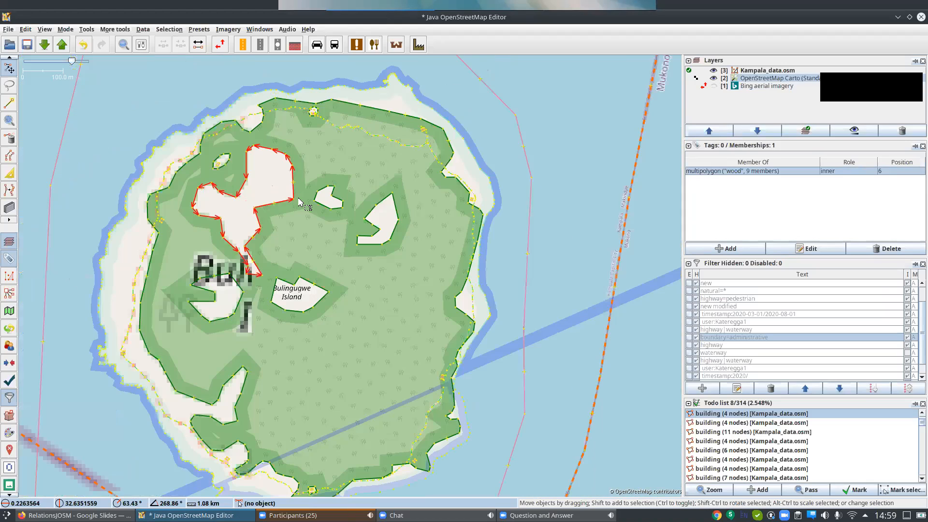
click(321, 296)
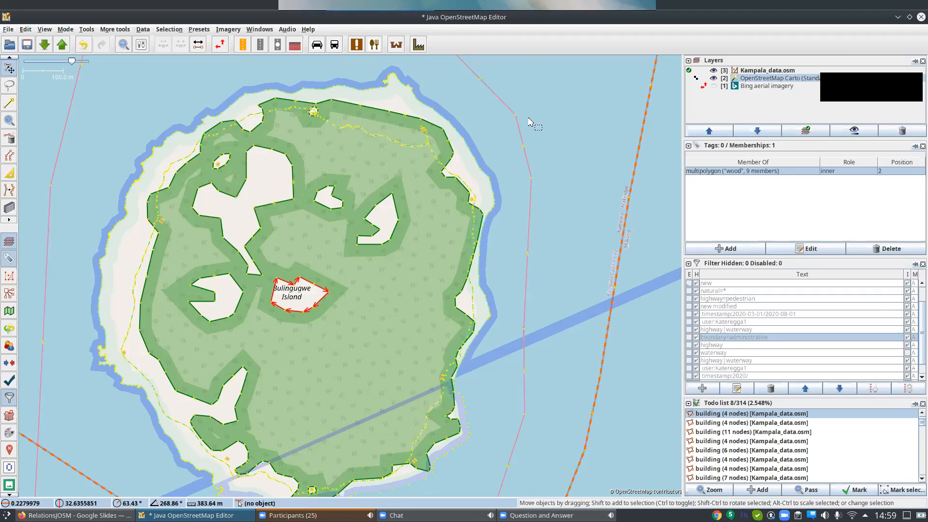
double_click(744, 172)
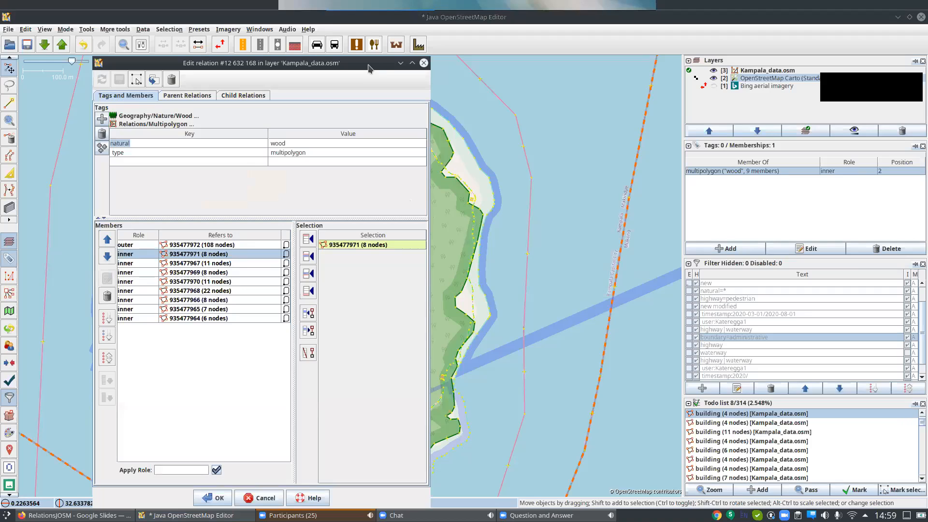
drag(369, 68, 789, 62)
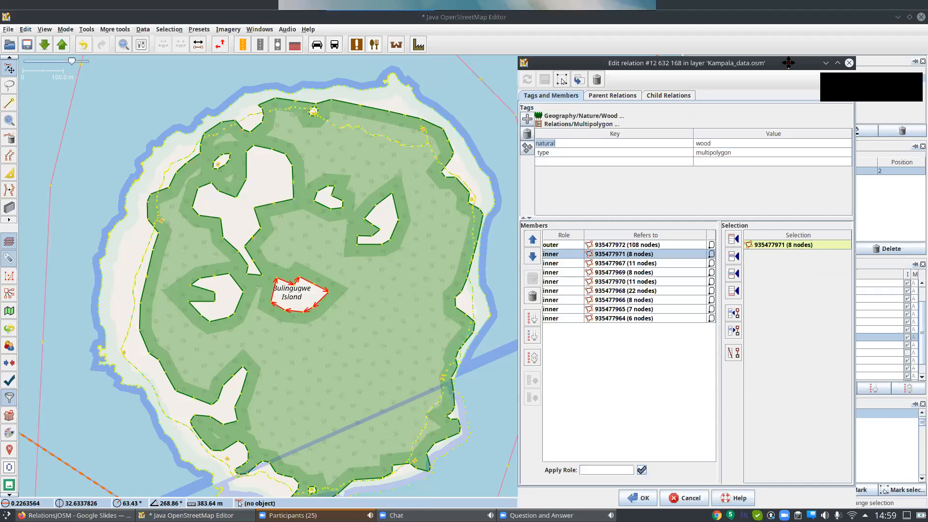
Highlight the wood multipolygon's outer member and several of its inner members one by one to examine them on the island.
click(628, 245)
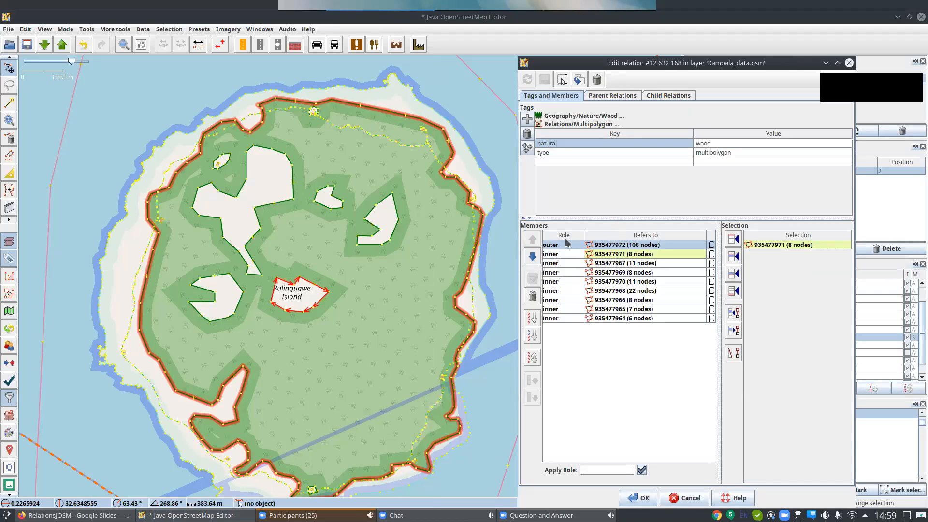
click(608, 253)
click(612, 264)
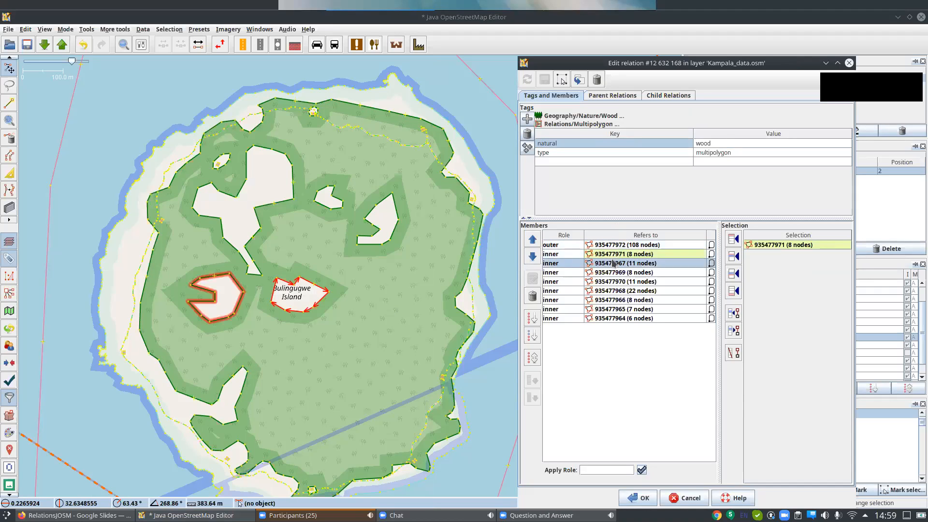
click(613, 273)
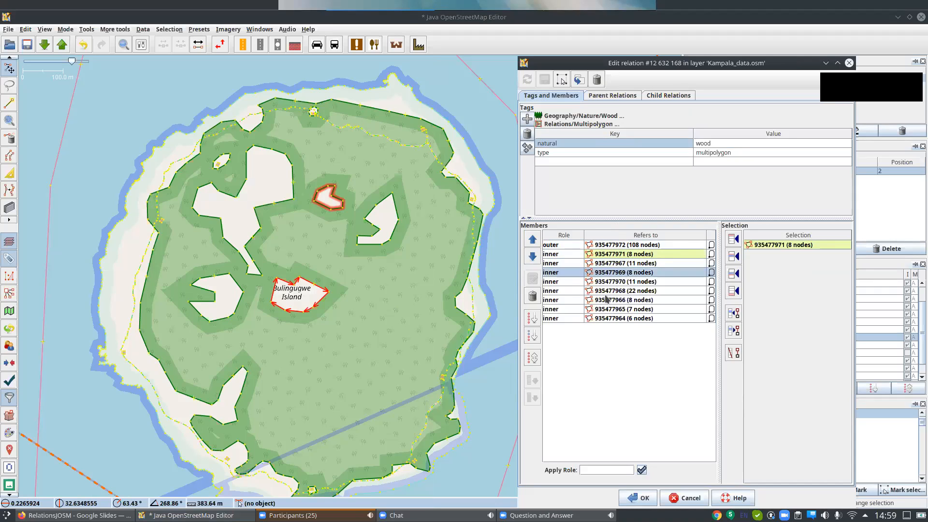
click(607, 292)
click(607, 301)
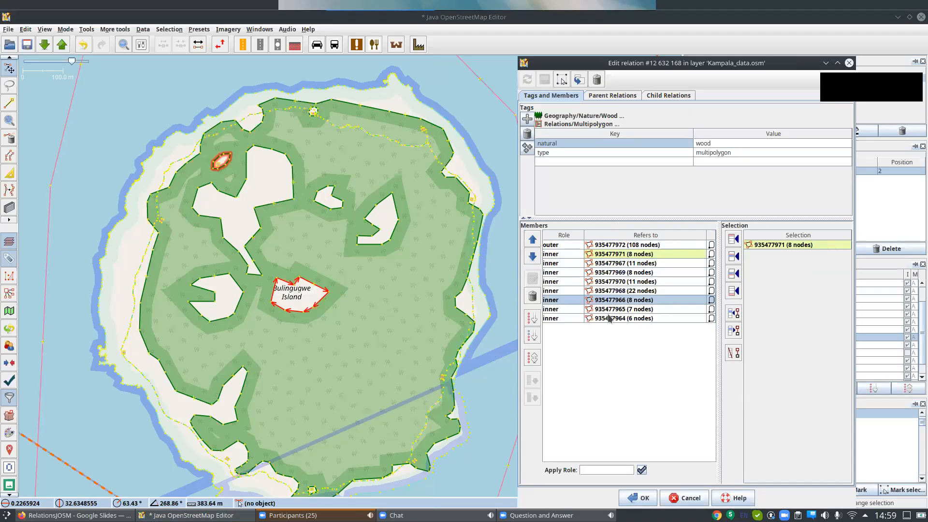
click(609, 319)
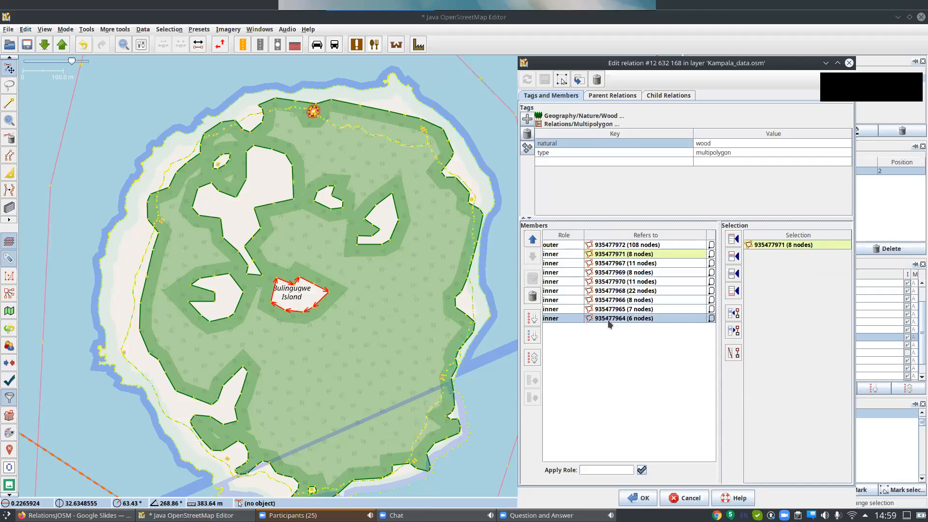
click(611, 272)
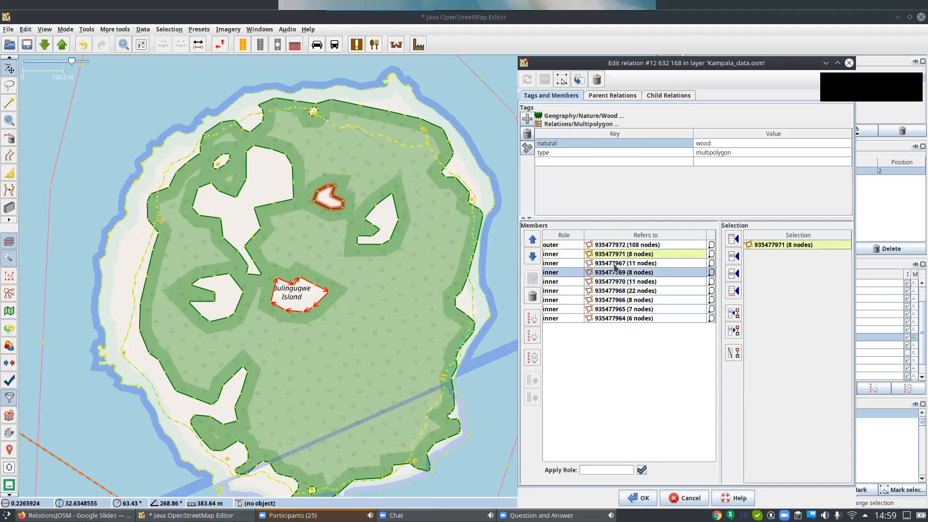
click(614, 264)
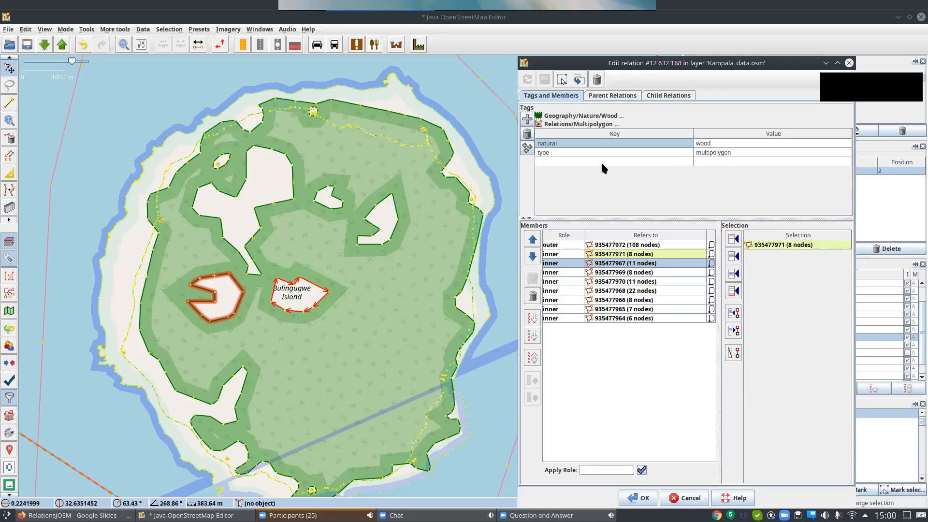
Examine the type=multipolygon tag of the wood relation, then view the island within its wider surroundings.
click(716, 153)
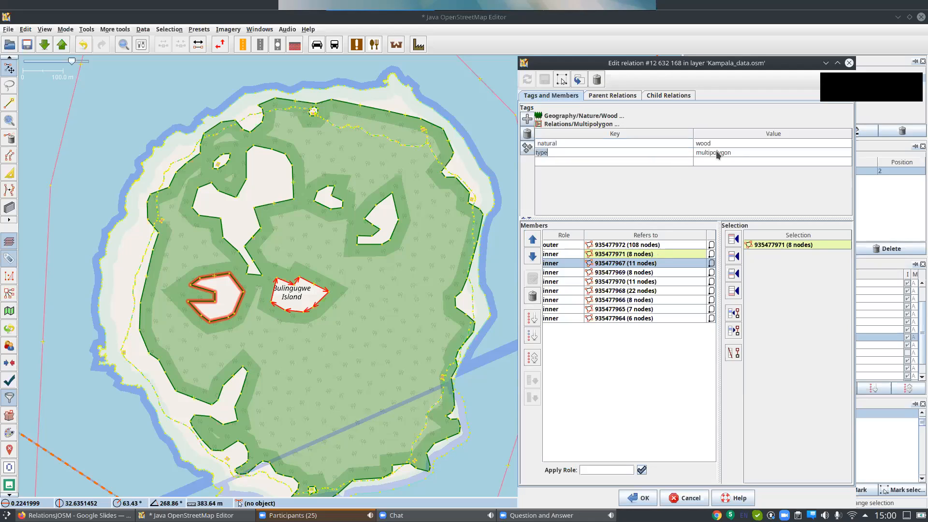
key(F2)
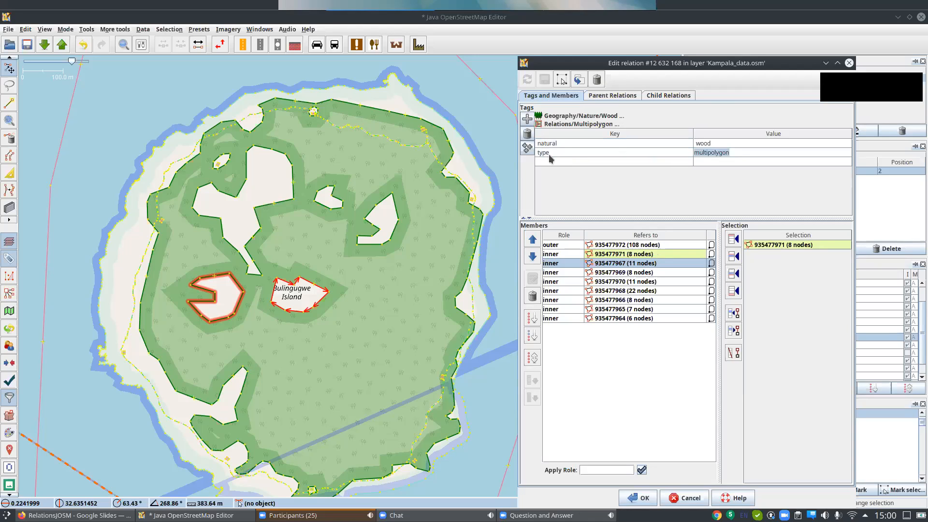
click(573, 154)
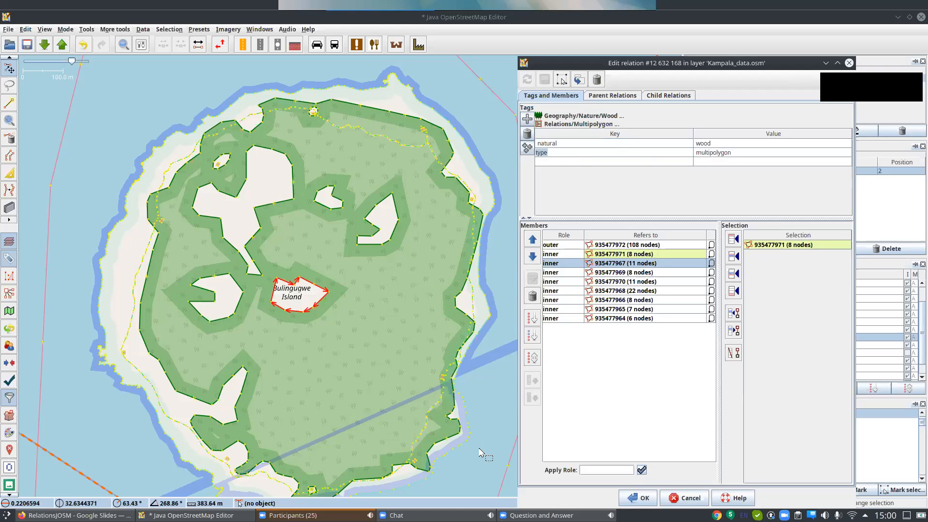
scroll(479, 453, down, 3)
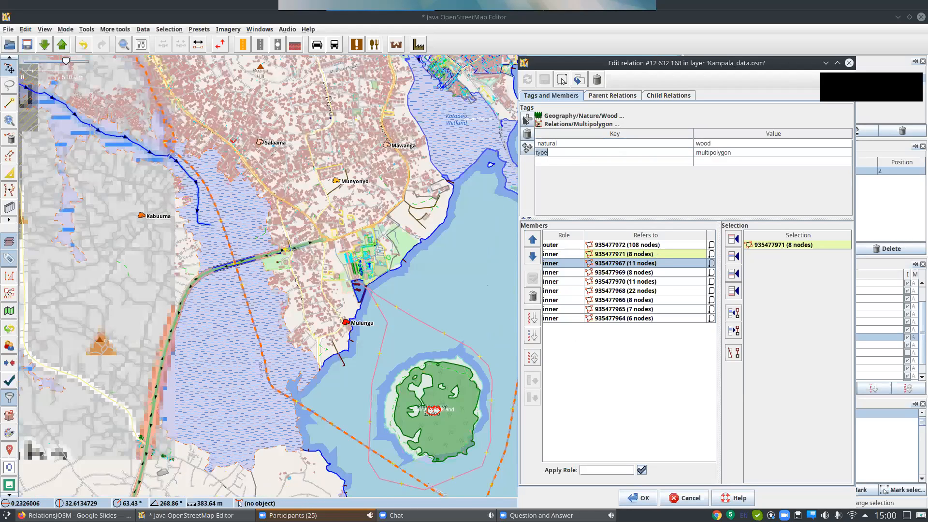